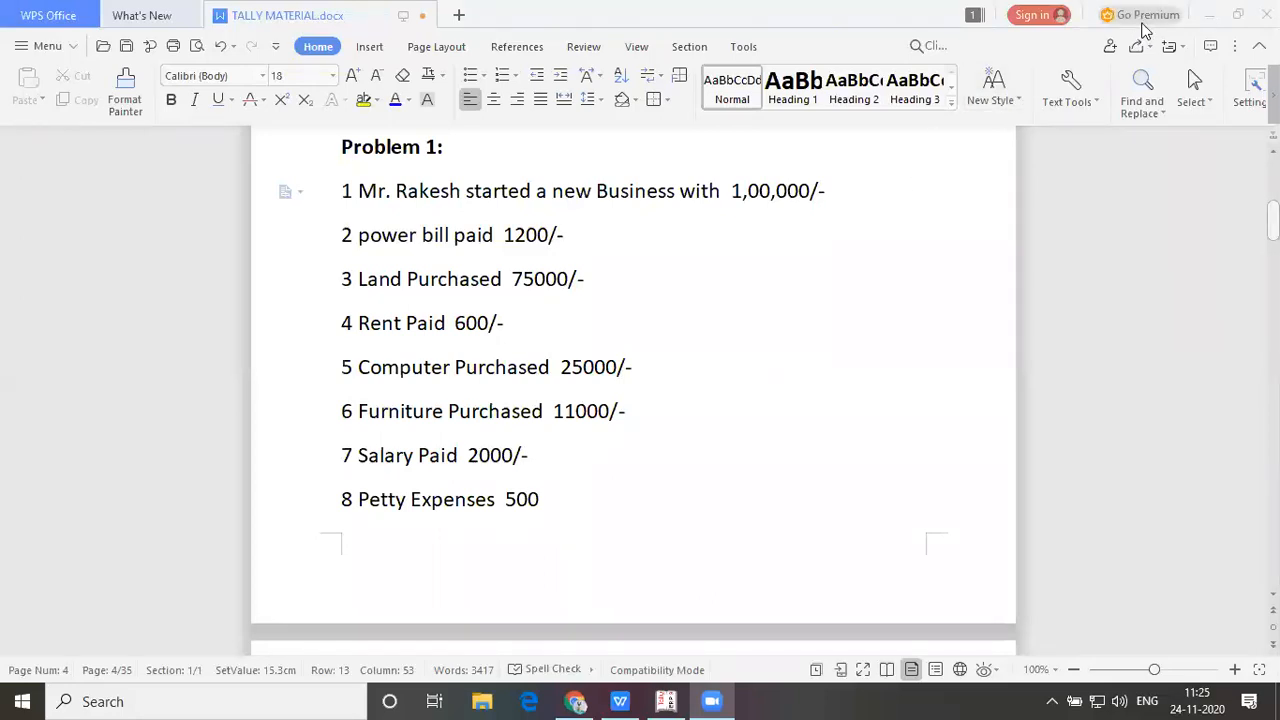
Switch to Tally.ERP 9 and start creating a new company from the company information options
left_click(1207, 16)
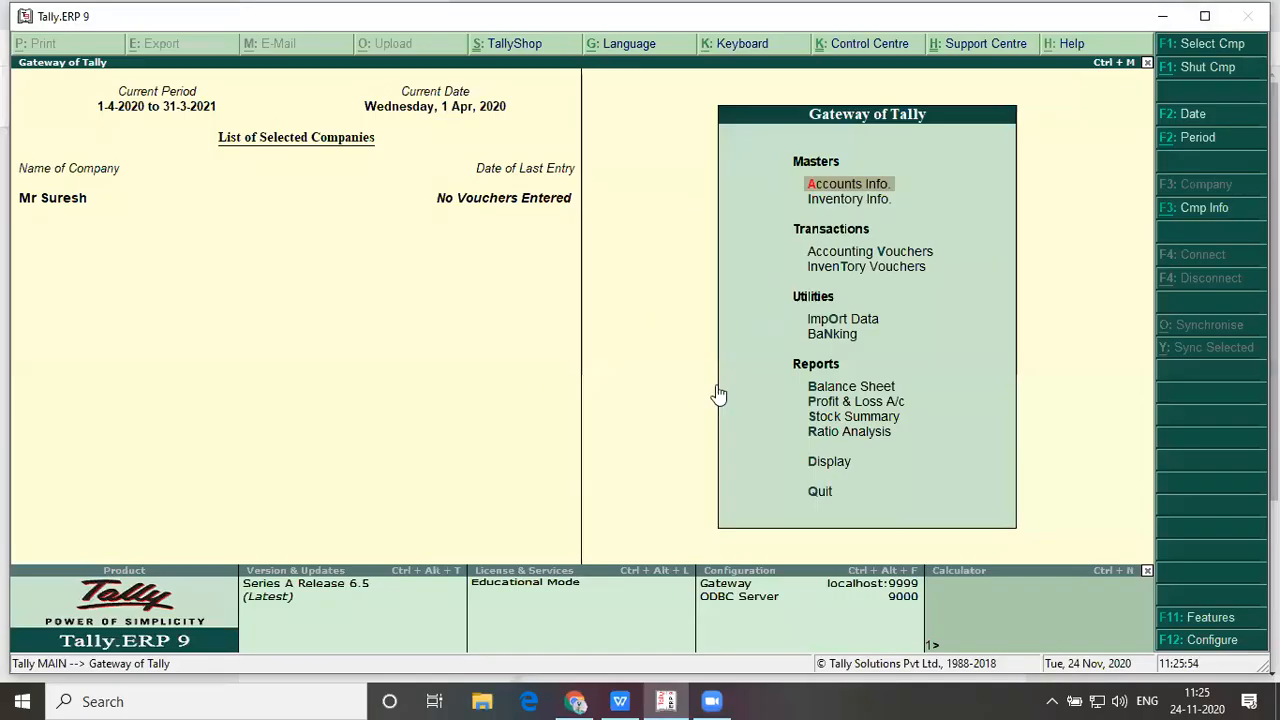
key("alt+F3")
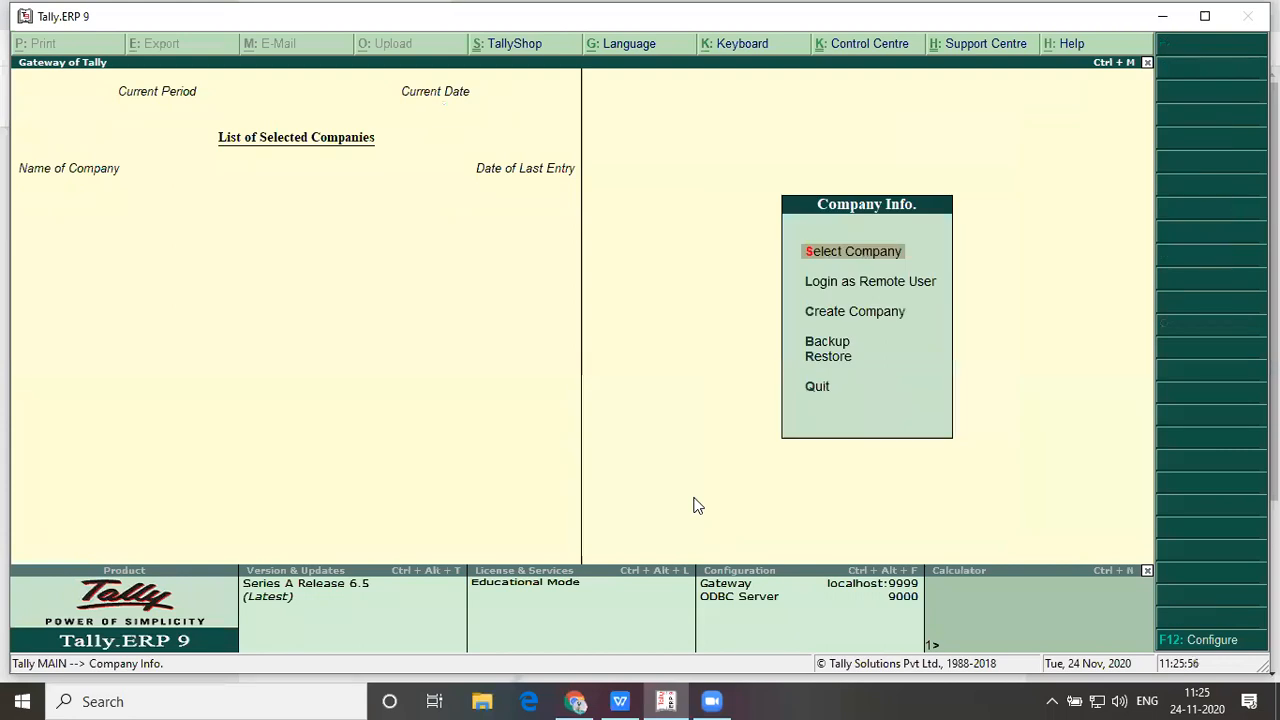
key("Down")
key("Down")
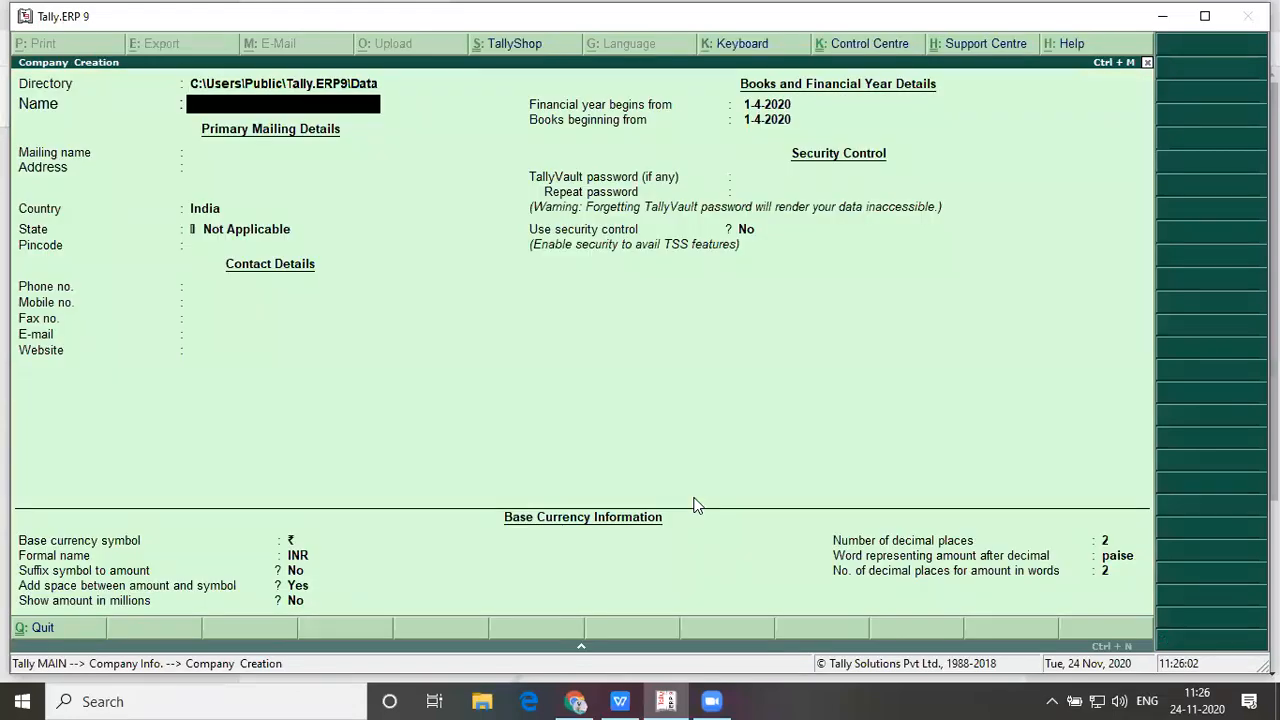
Enter the business owner's name as company name, keep it as mailing name, and leave the address blank
type("Mr Rakesh")
key("Return")
key("Return")
key("Return")
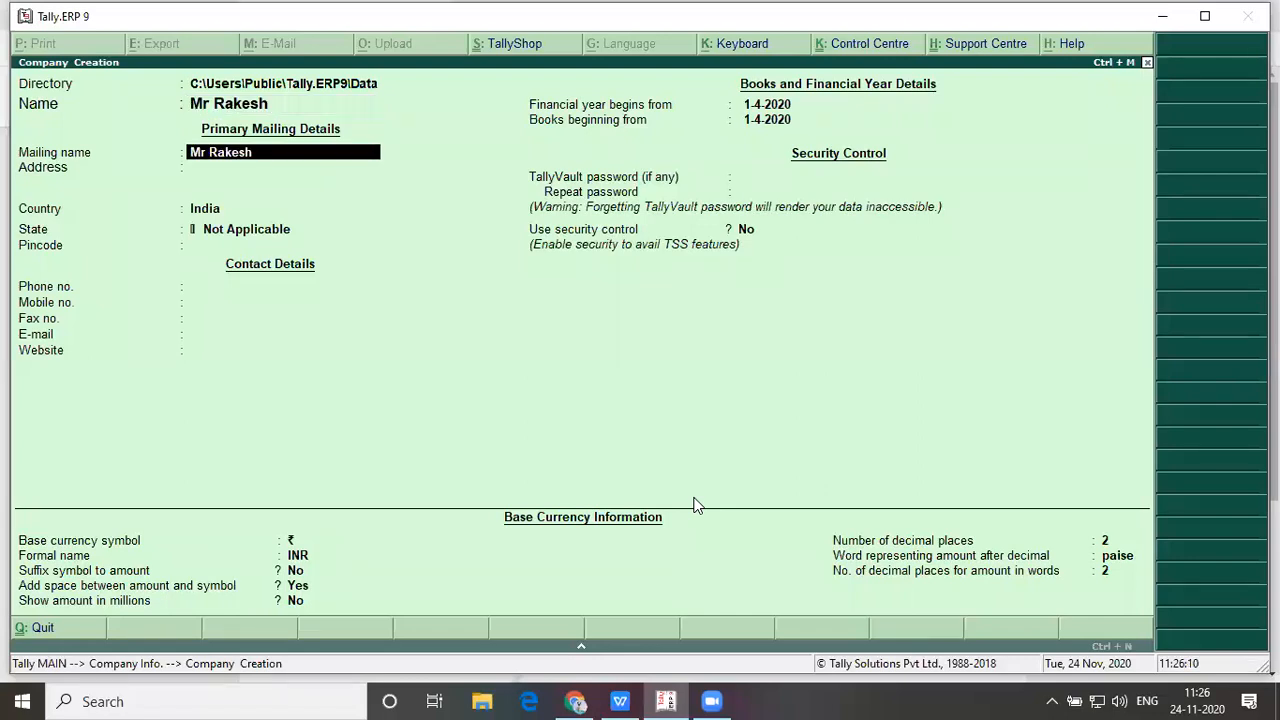
key("Return")
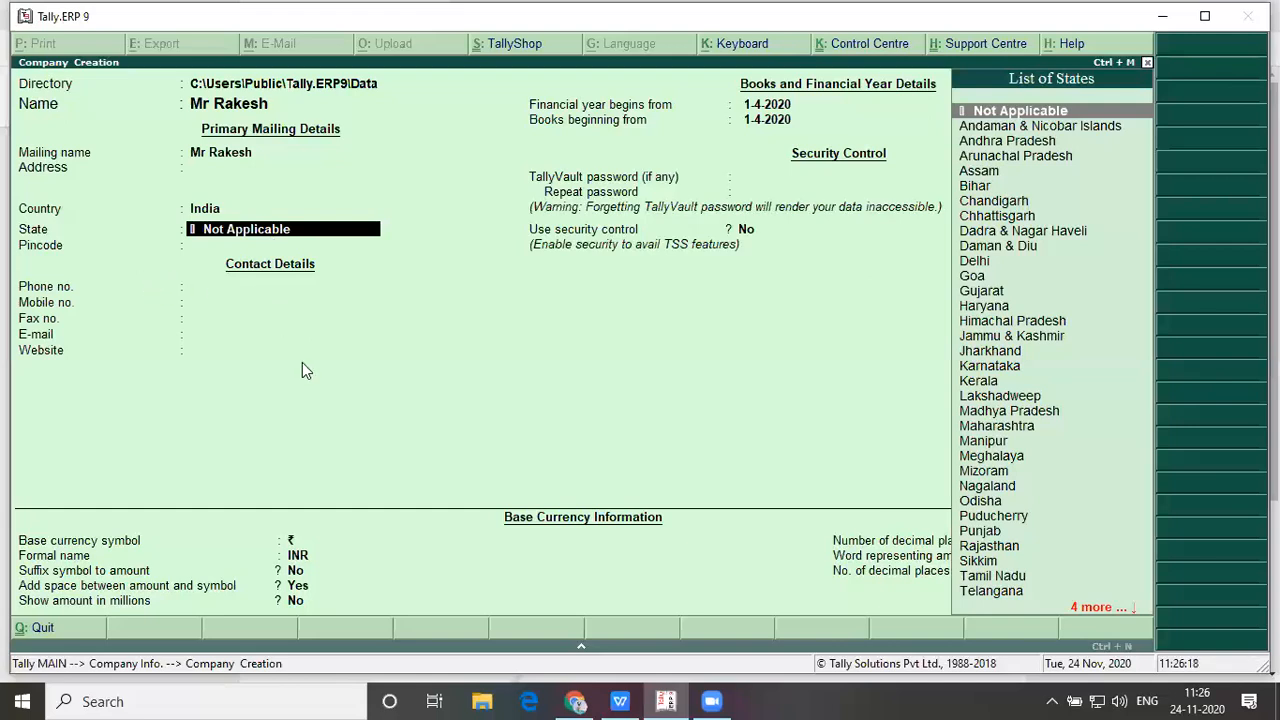
Set the company's state to Andhra Pradesh and create the company with the remaining defaults
type("An")
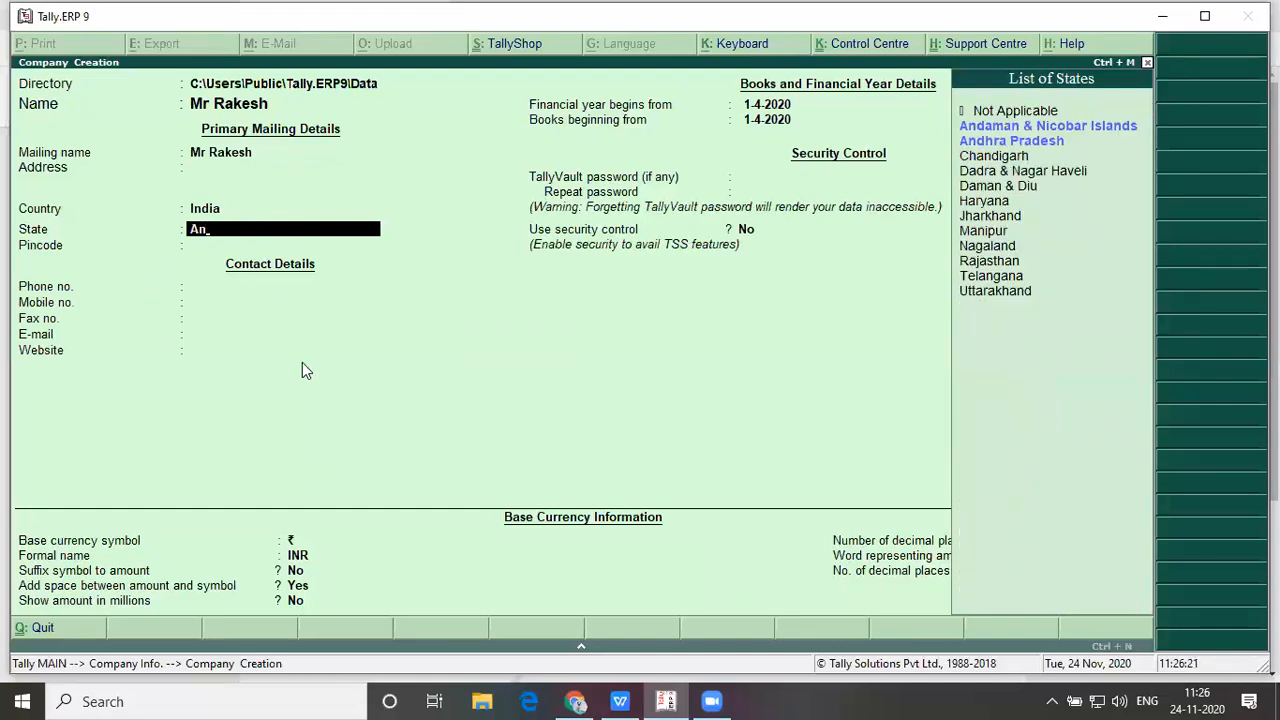
key("Down")
key("Down")
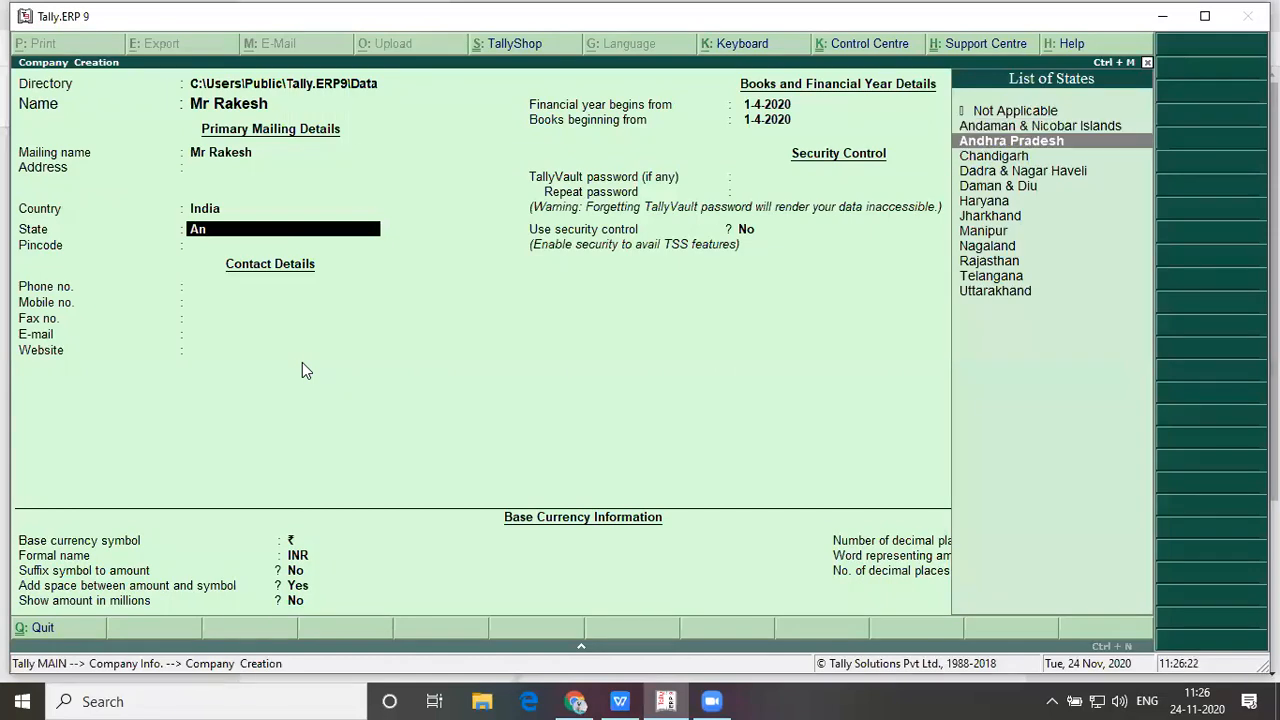
key("Return")
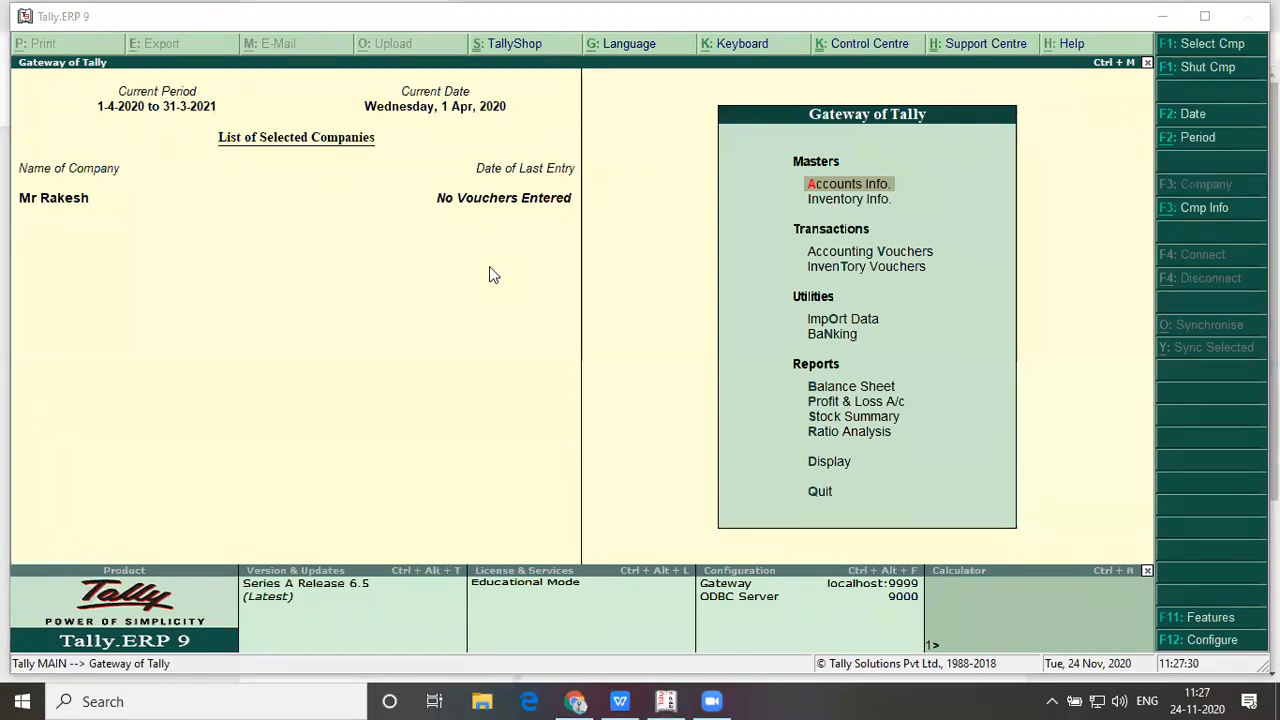
Check the Problem 1 transactions in TALLY MATERIAL.docx and return to Tally.ERP 9
left_click(607, 549)
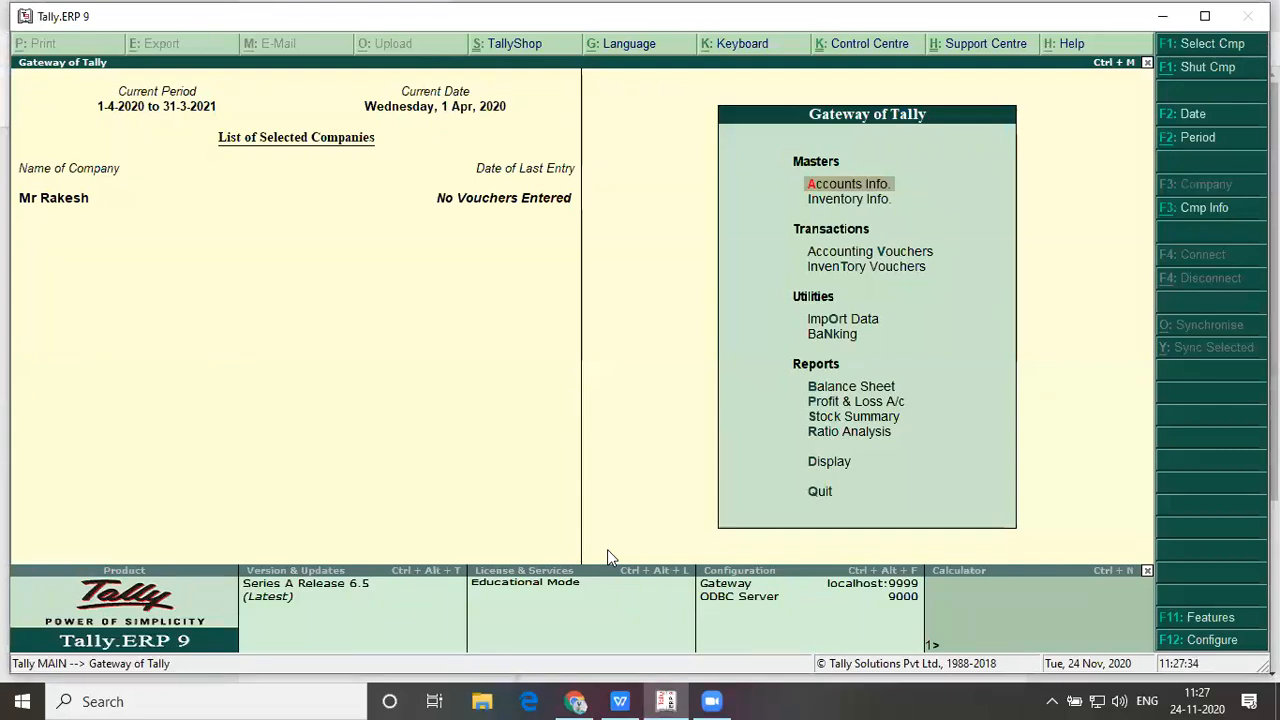
key("alt+Tab")
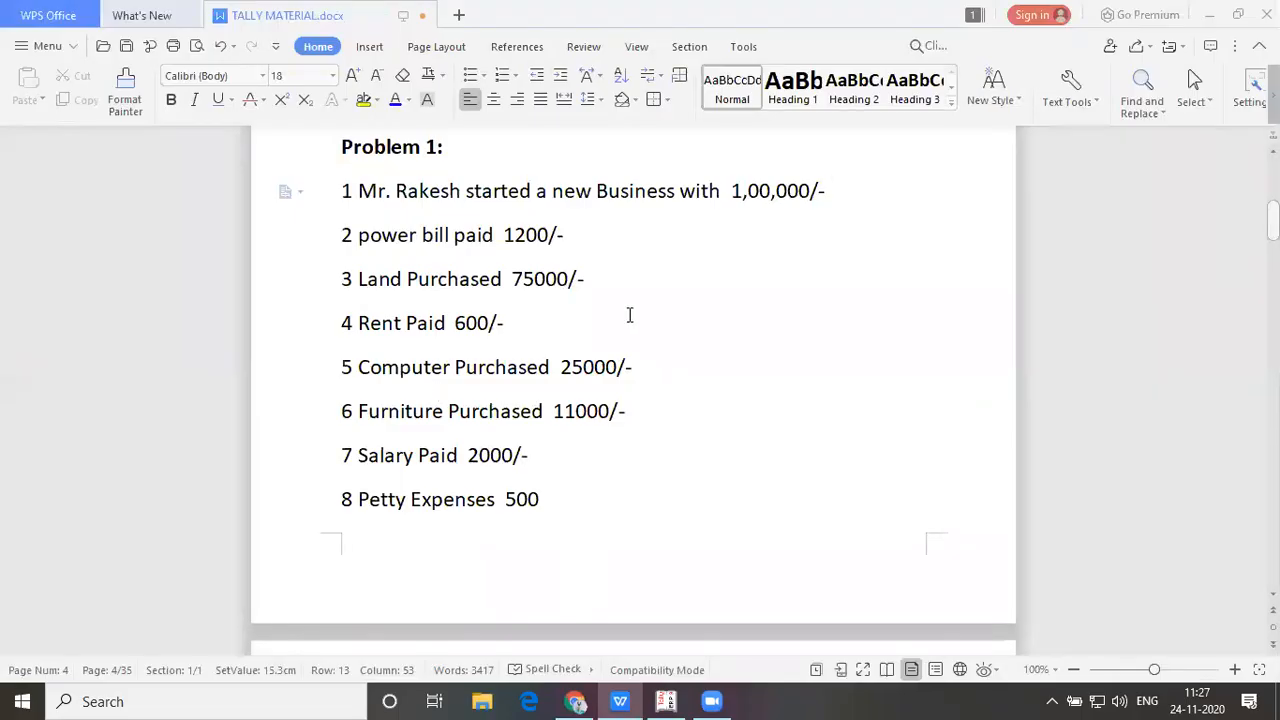
key("alt+Tab")
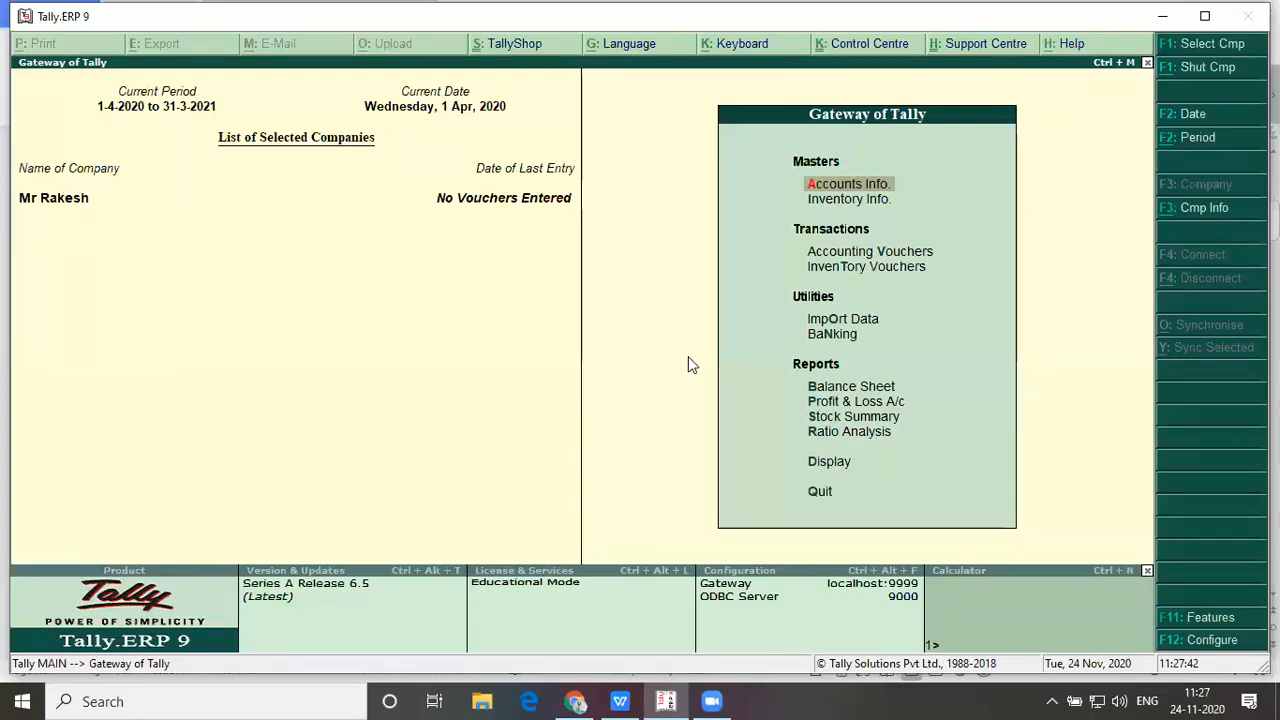
Open the ledger options within the new company's accounts information
left_click(856, 189)
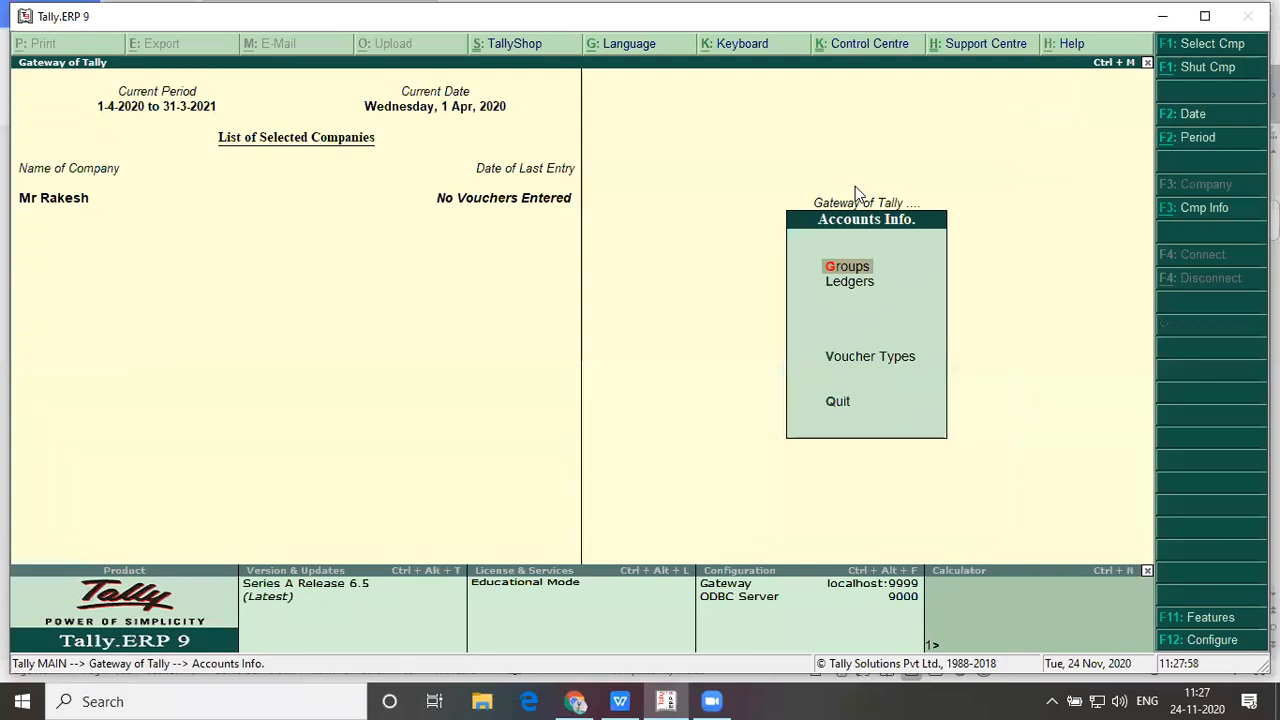
key("Down")
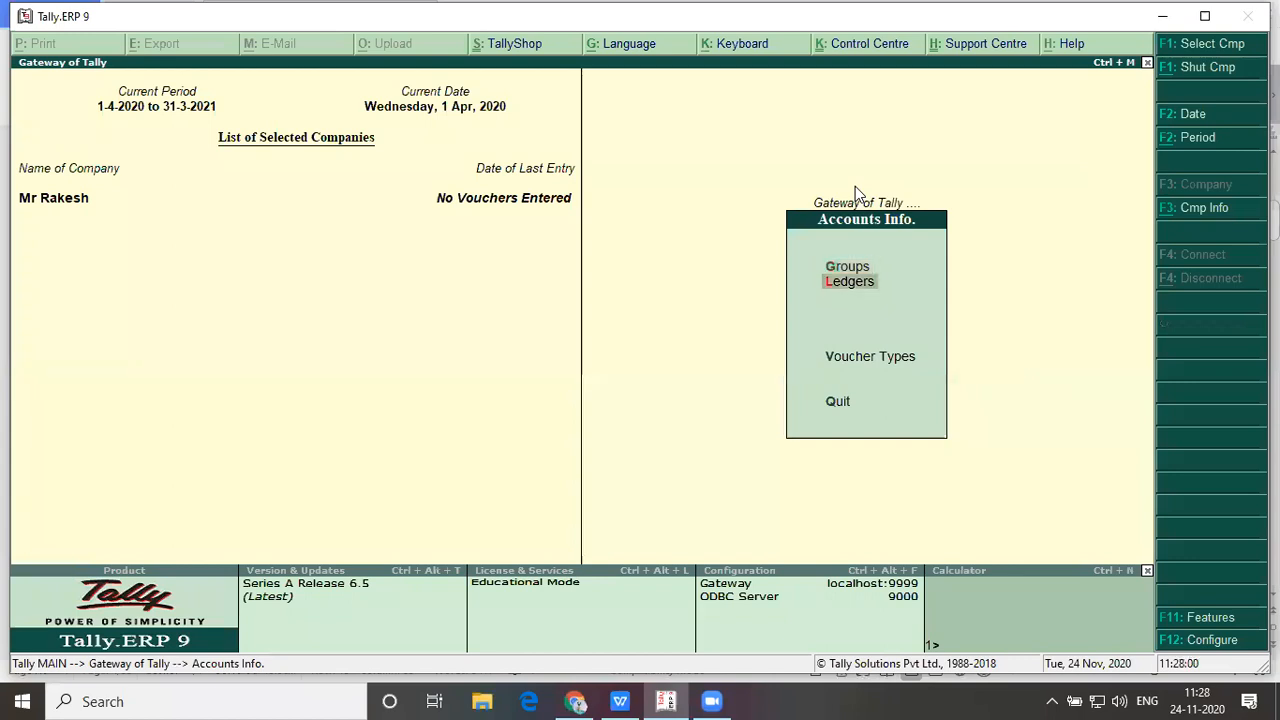
key("Return")
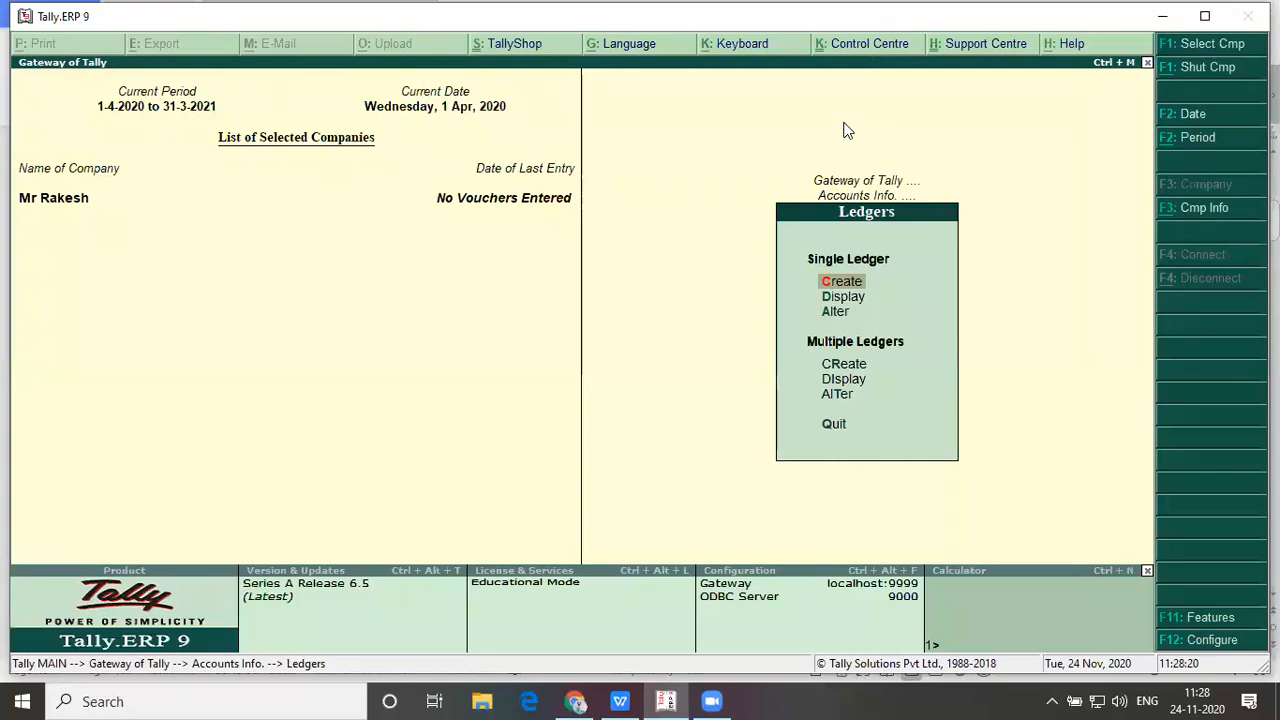
key("Return")
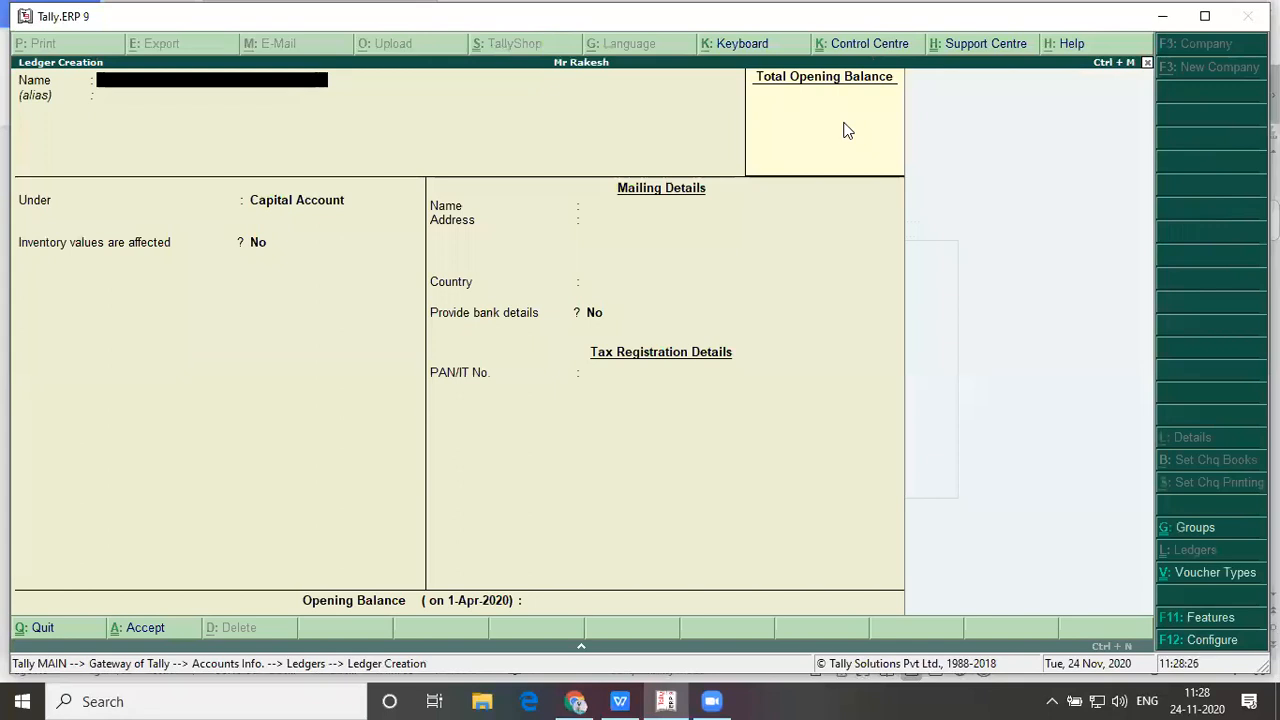
key("alt+Tab")
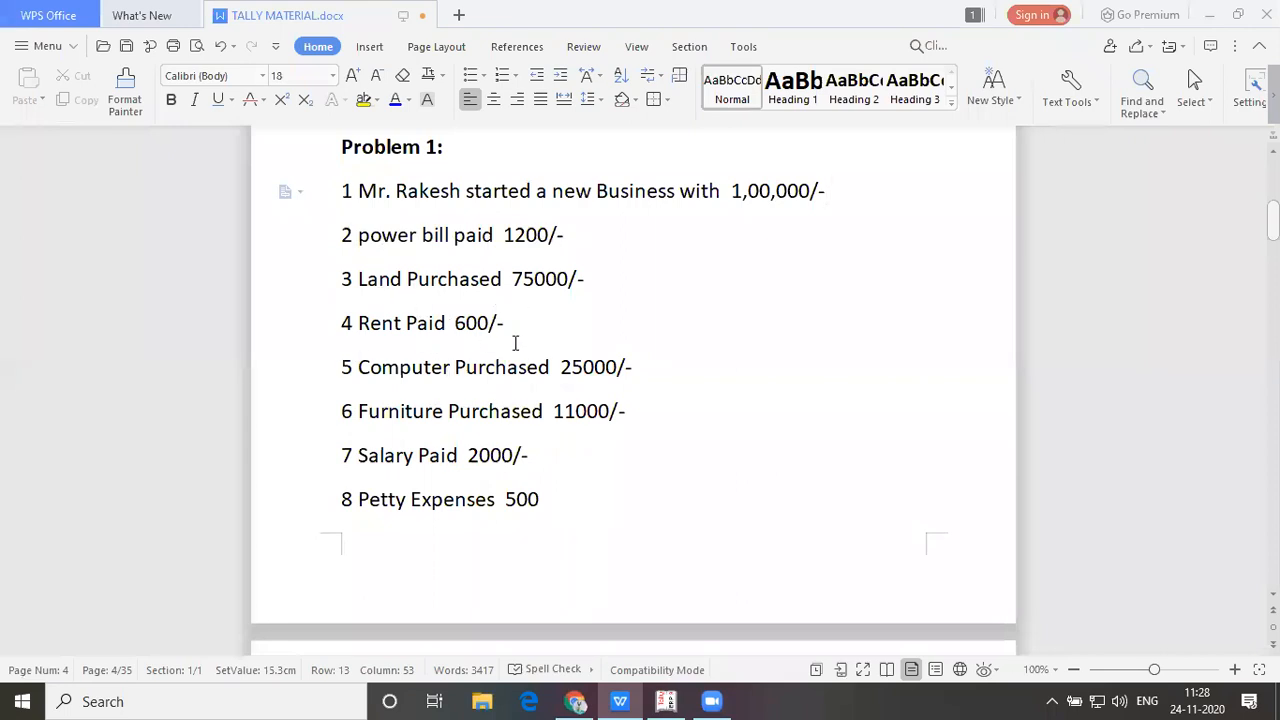
key("alt+Tab")
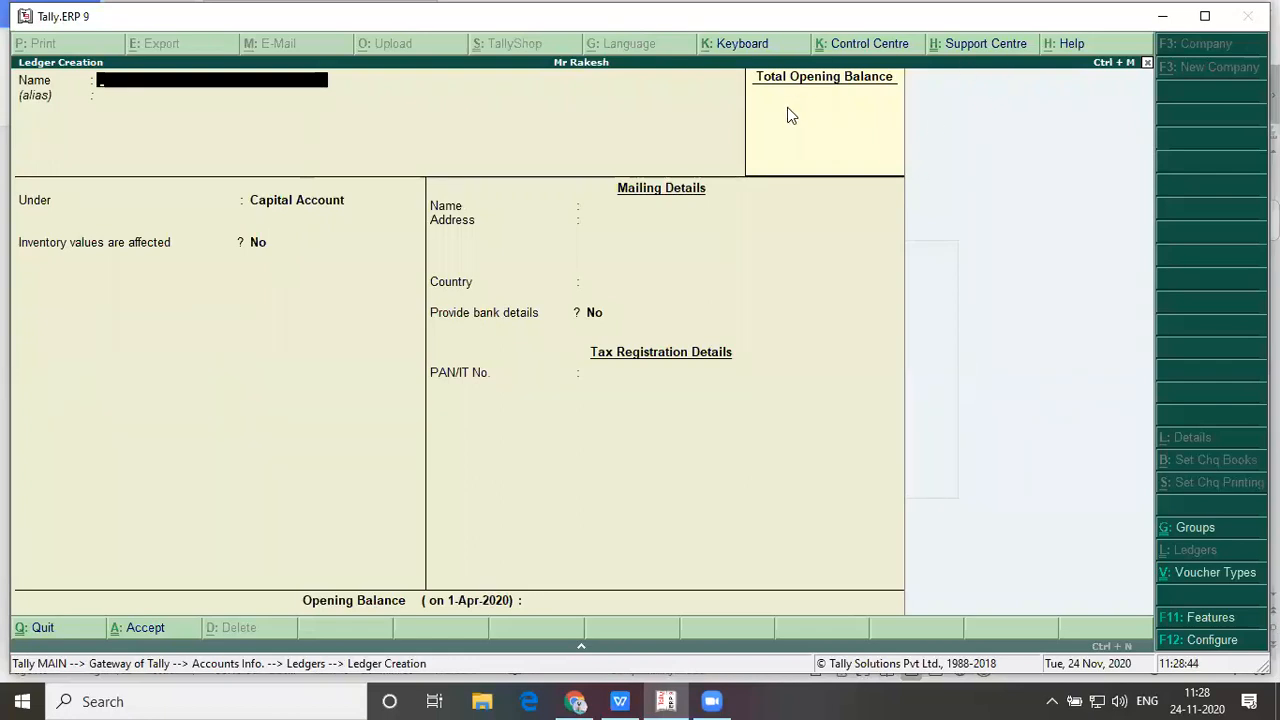
key("Escape")
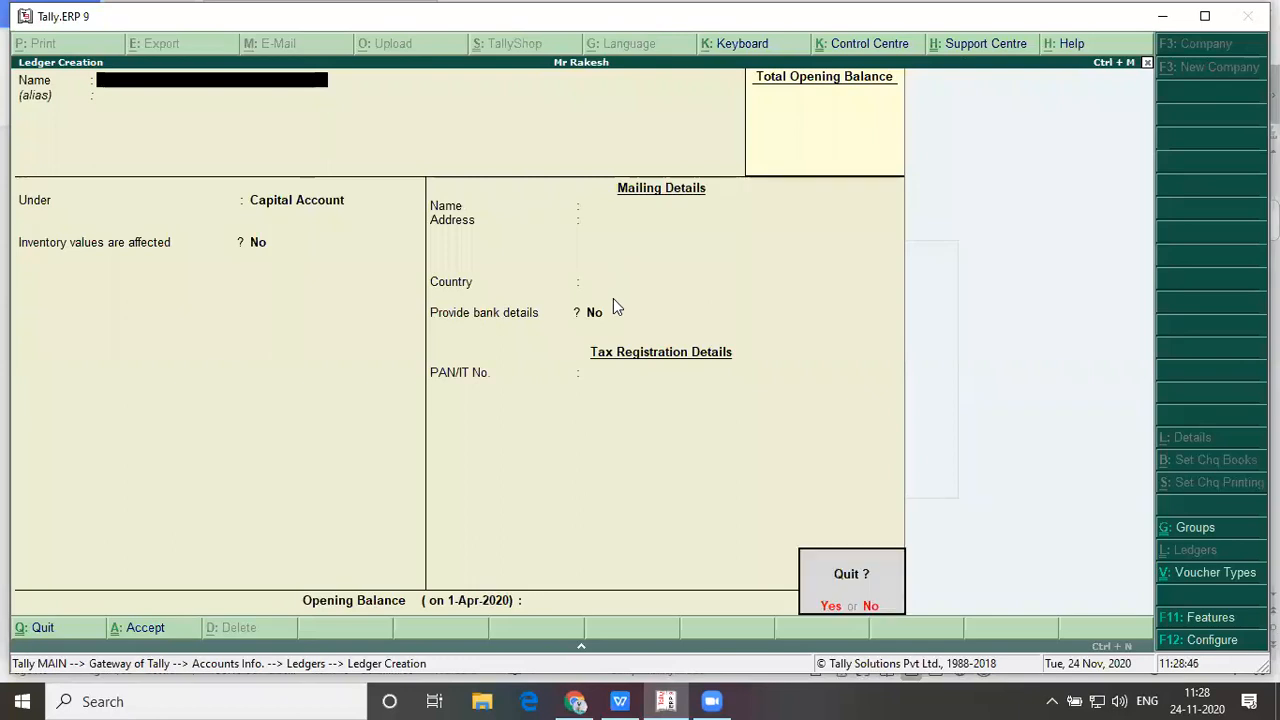
key("y")
Start creating multiple ledgers with All Items as the parent group
key("Down")
key("Down")
key("Down")
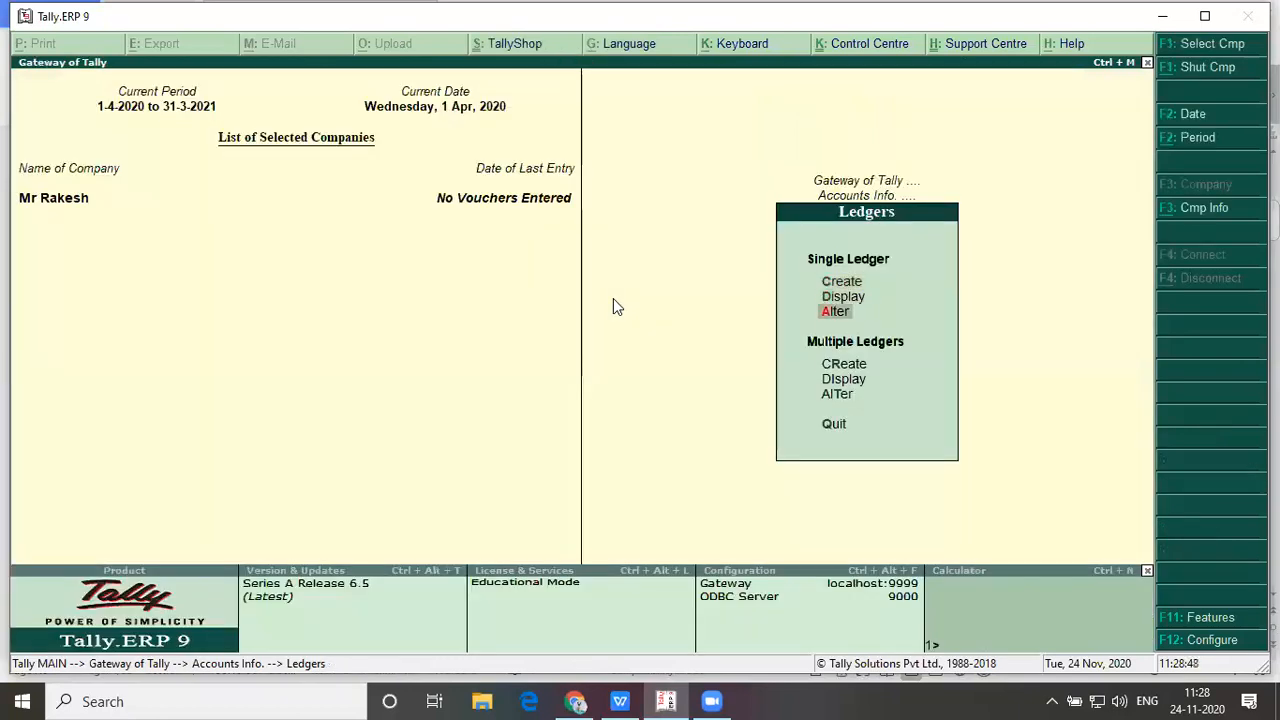
key("Return")
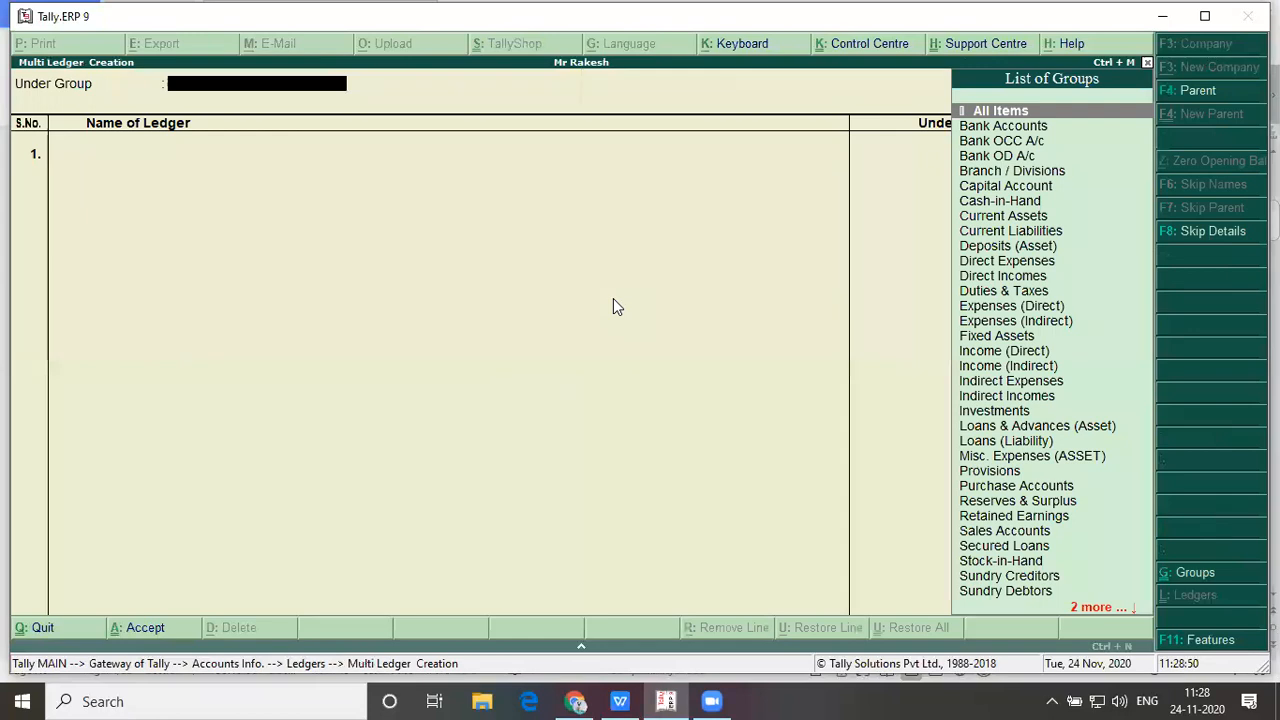
key("Return")
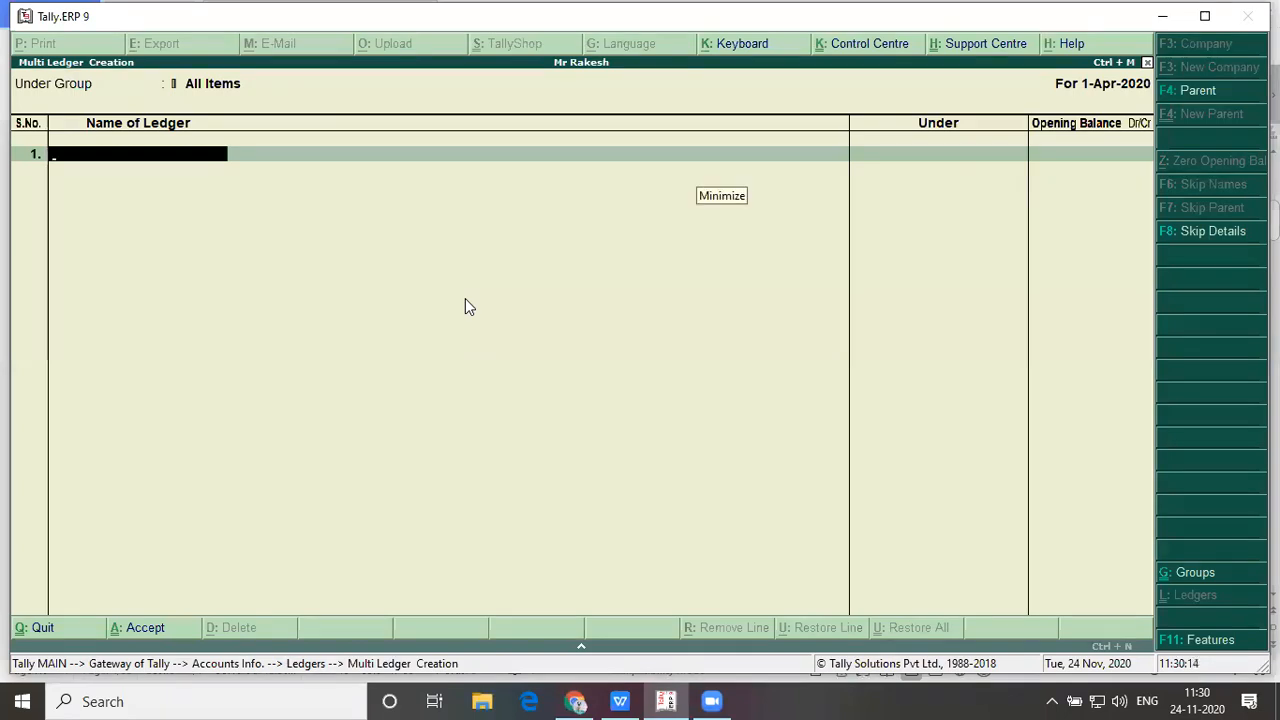
Review the first Problem 1 transaction in TALLY MATERIAL.docx and return to the multi-ledger form in Tally.ERP 9
left_click(695, 170)
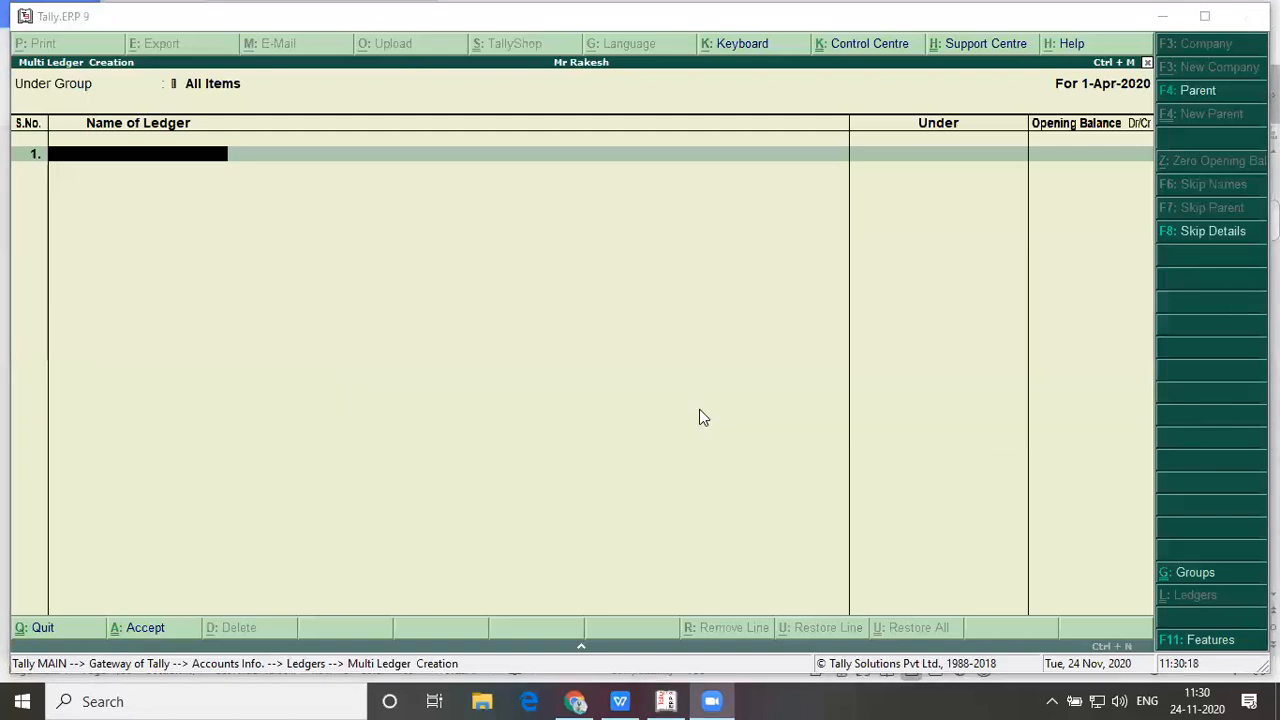
key("alt+Tab")
key("alt+Tab")
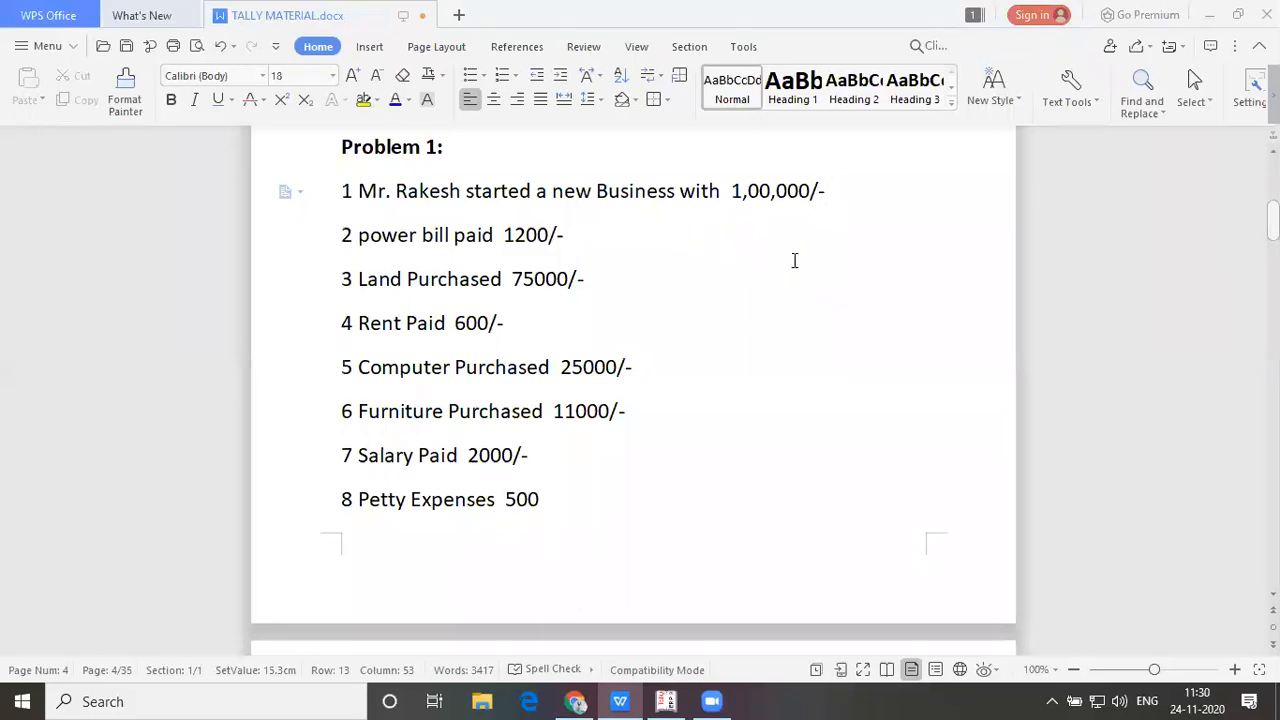
key("alt+Tab")
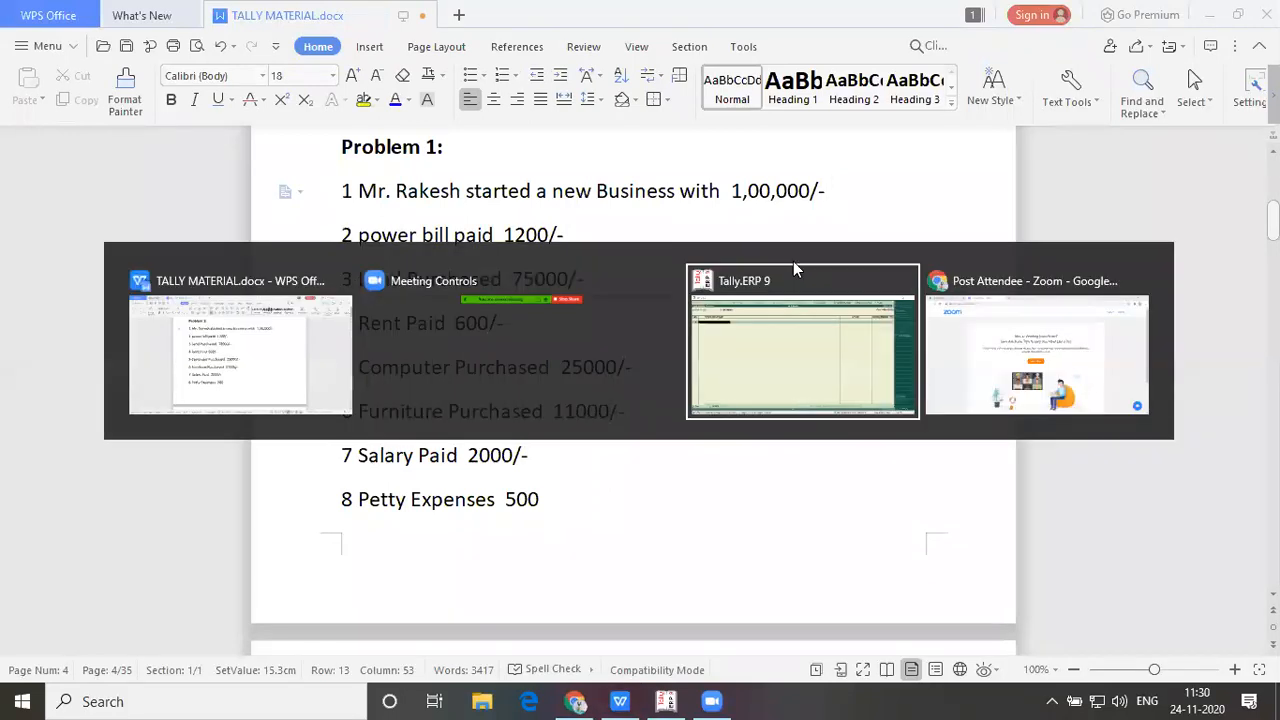
left_click(793, 263)
Add the first ledger in the business owner's name under Capital Account, without an opening balance
type("Mr")
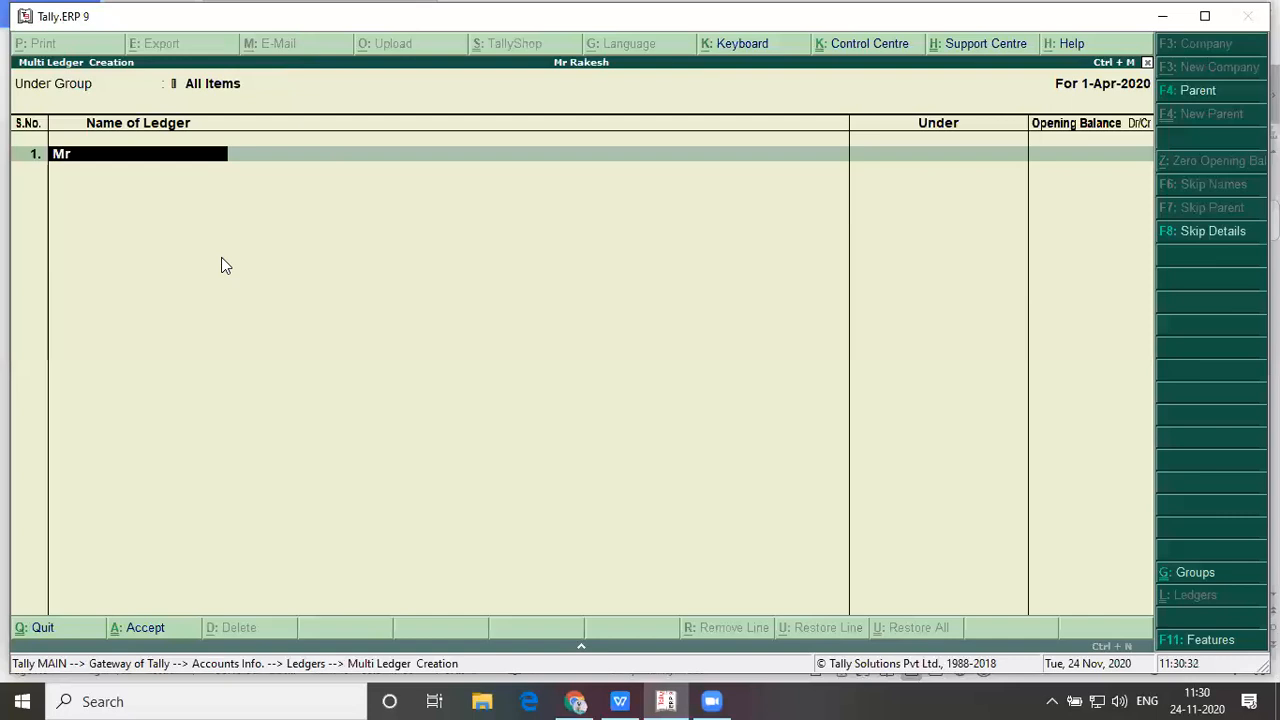
type(" Rakesh")
key("Return")
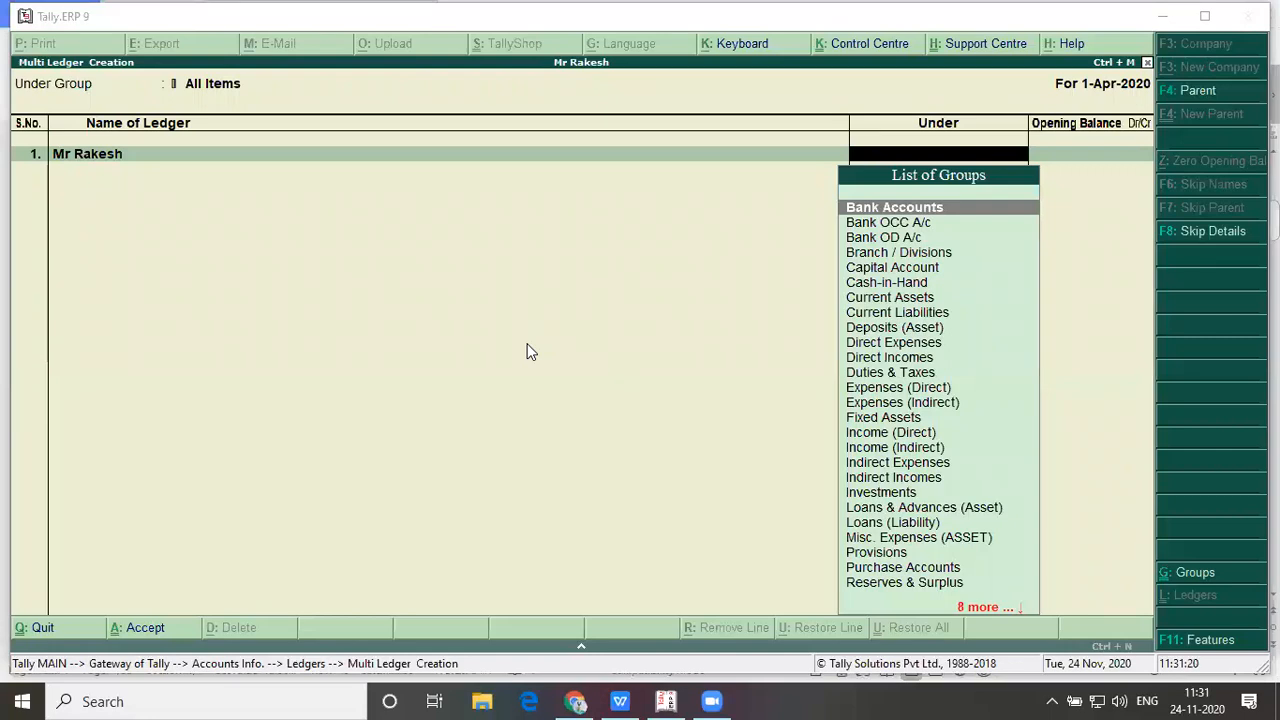
type("C")
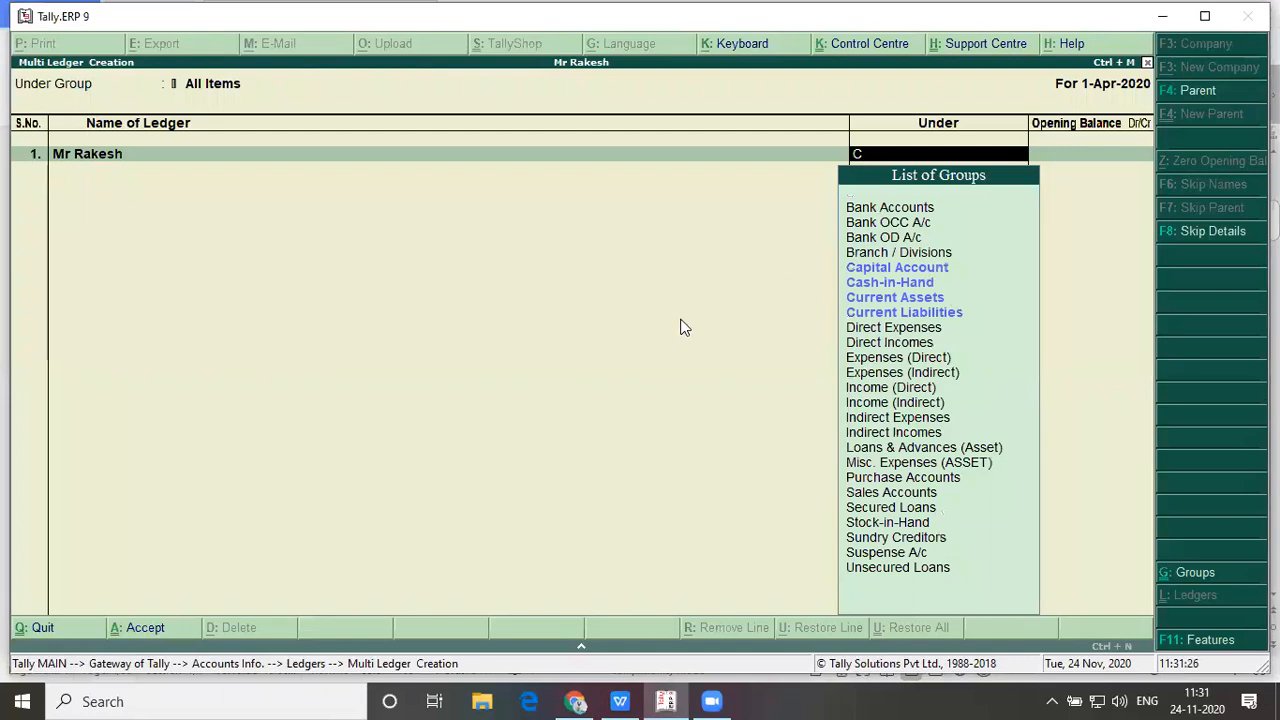
key("Down")
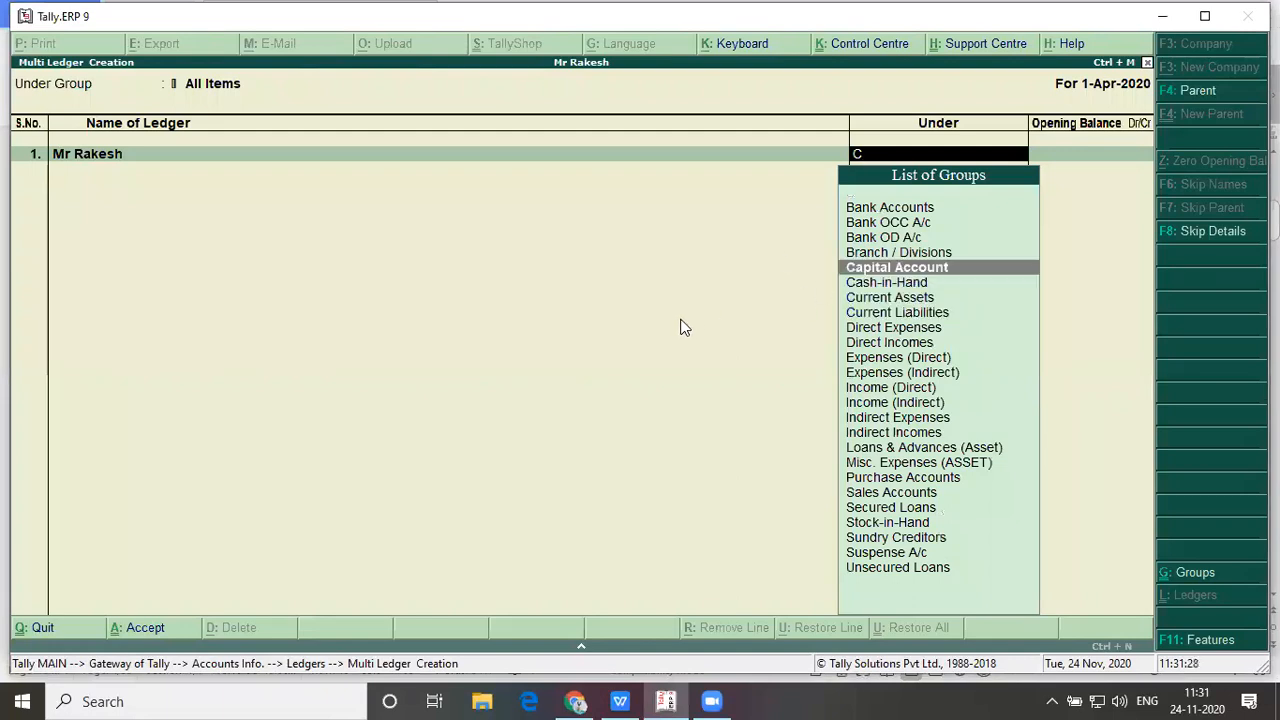
key("Return")
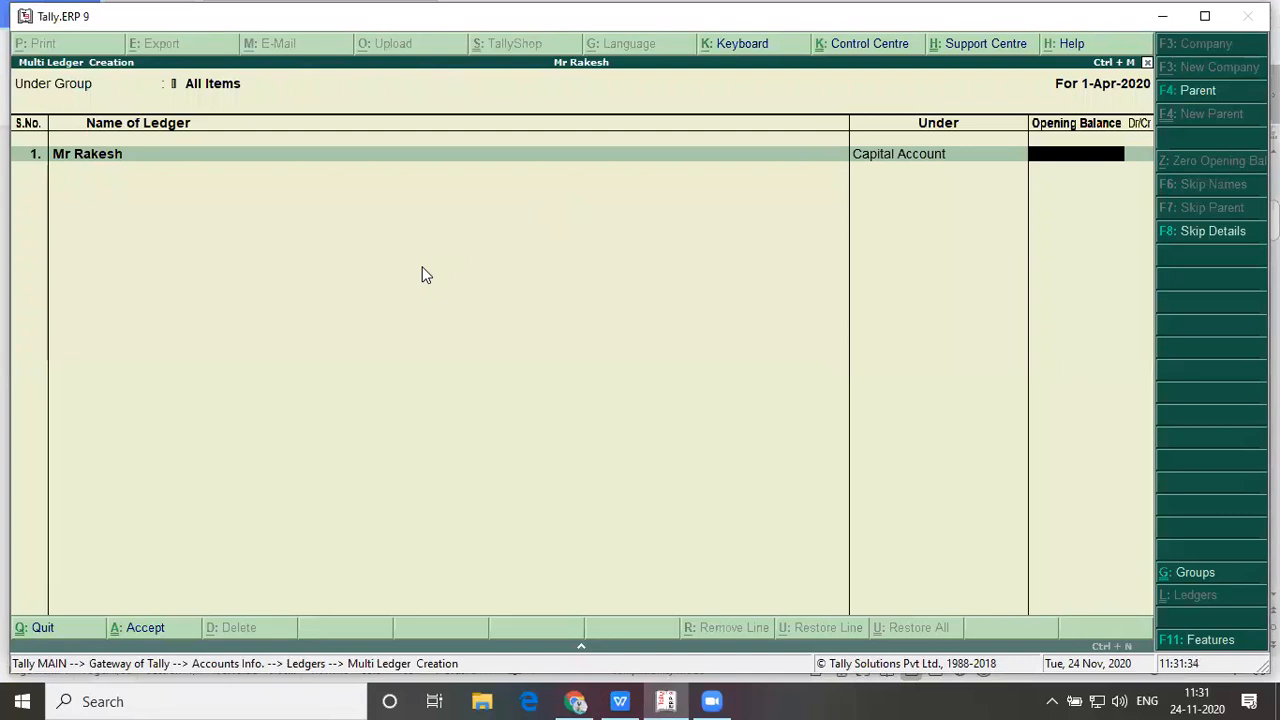
key("Return")
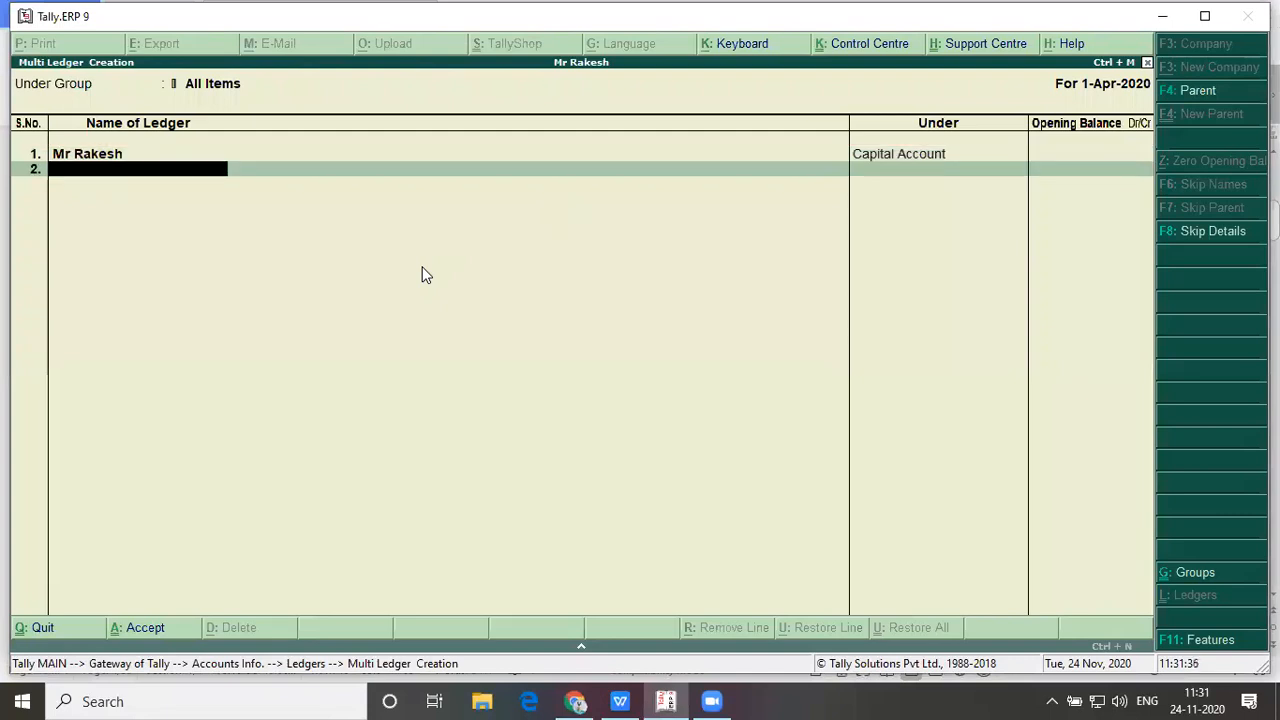
Check the second transaction in TALLY MATERIAL.docx and name the second ledger Power Bill Paid in Tally.ERP 9
key("alt+Tab")
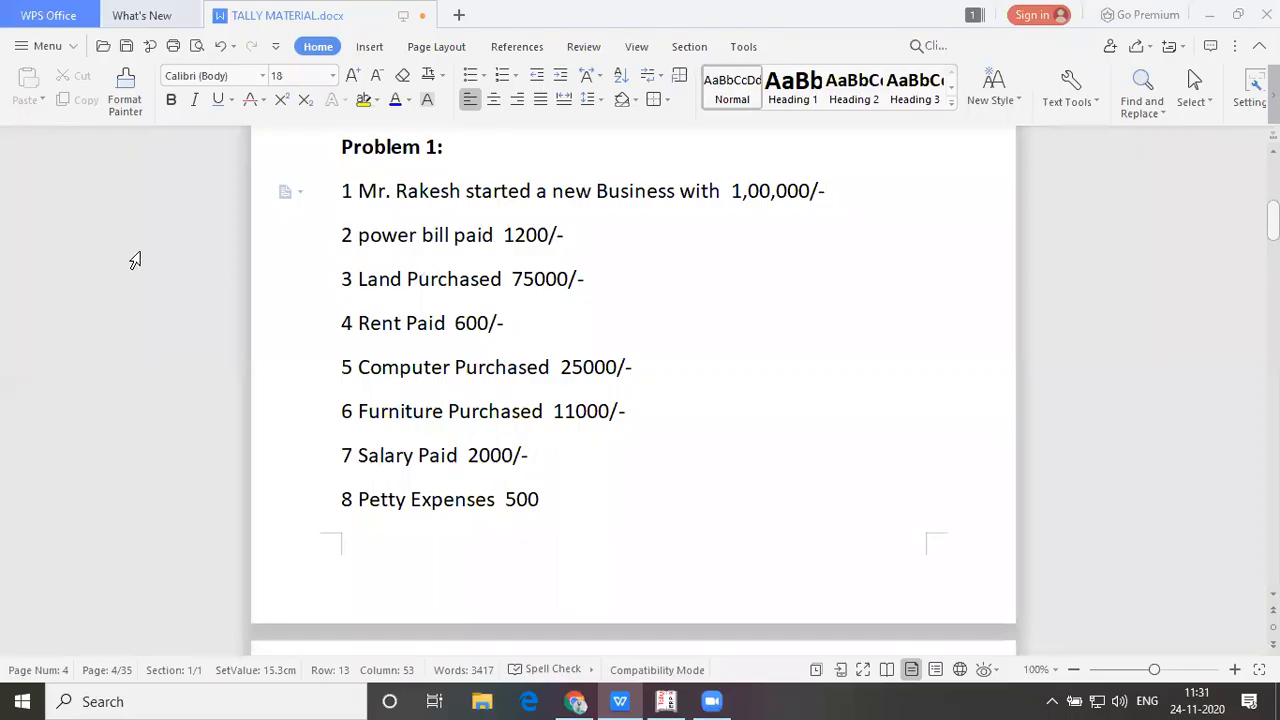
key("alt+Tab")
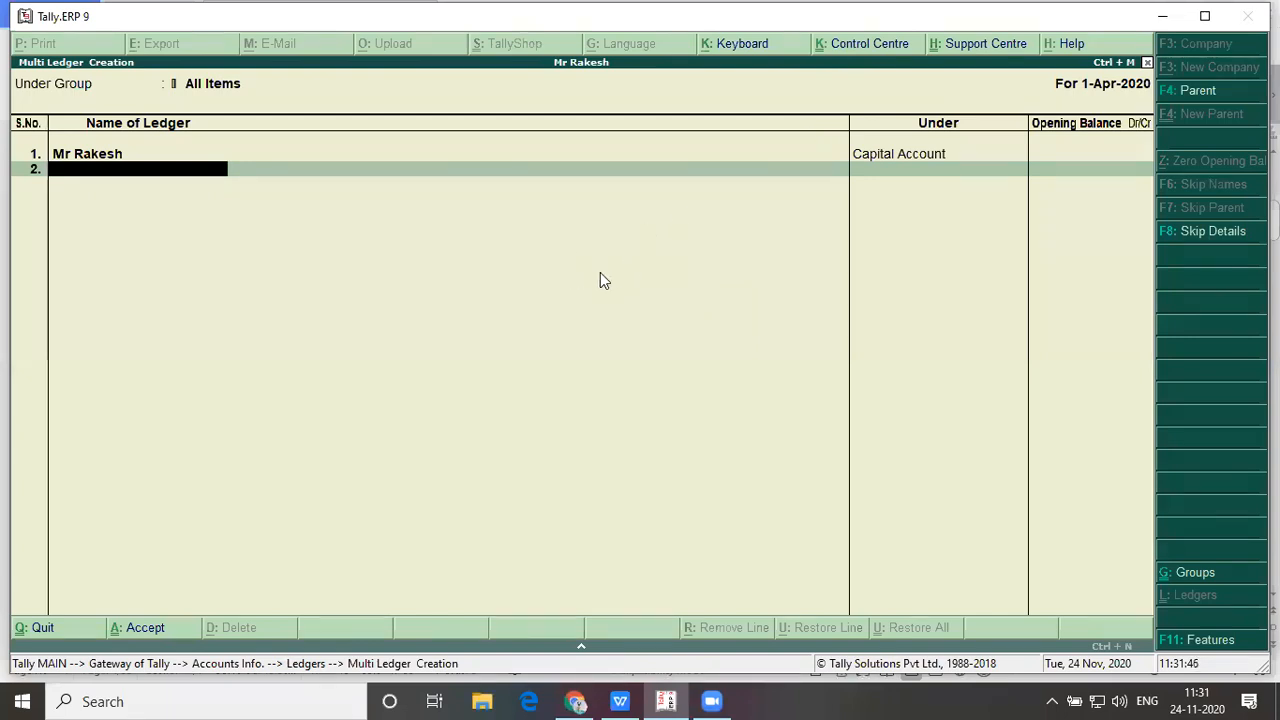
type("Pose")
key("BackSpace")
key("BackSpace")
key("BackSpace")
type("wer Bill Paid")
key("Return")
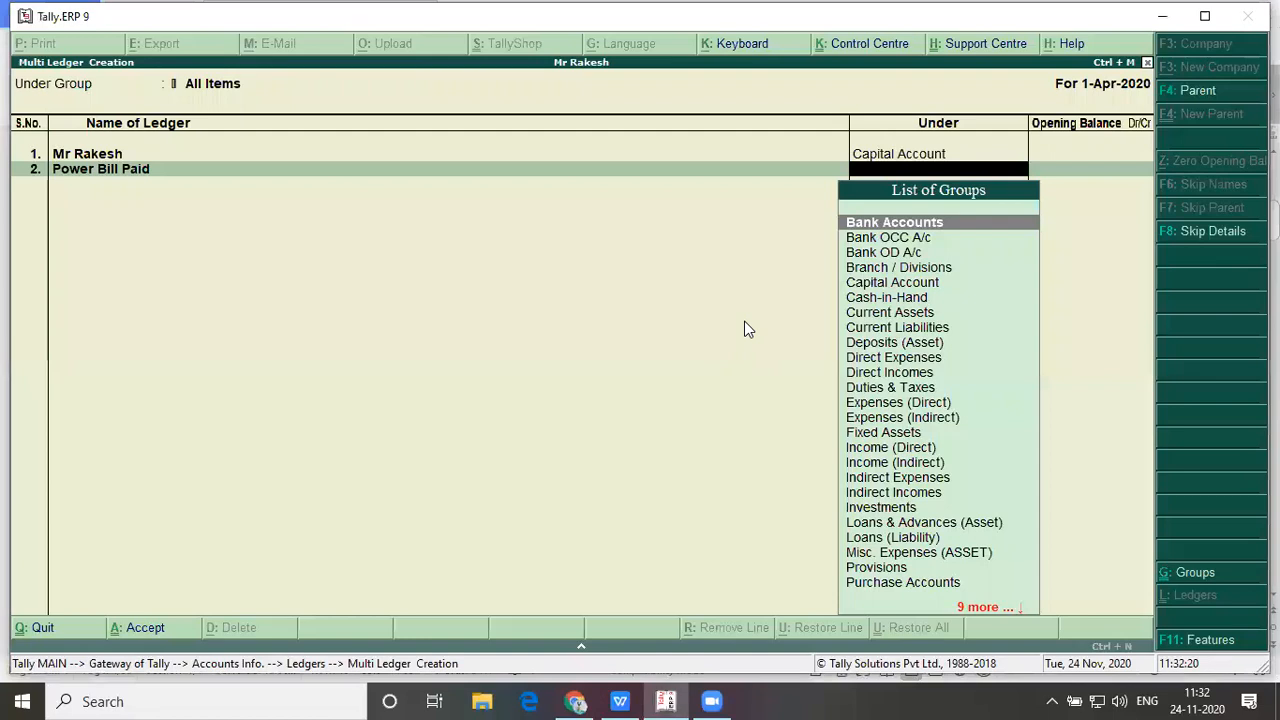
Place the Power Bill Paid ledger under Indirect Expenses and leave its opening balance blank
type("In")
key("Down")
key("Down")
key("Down")
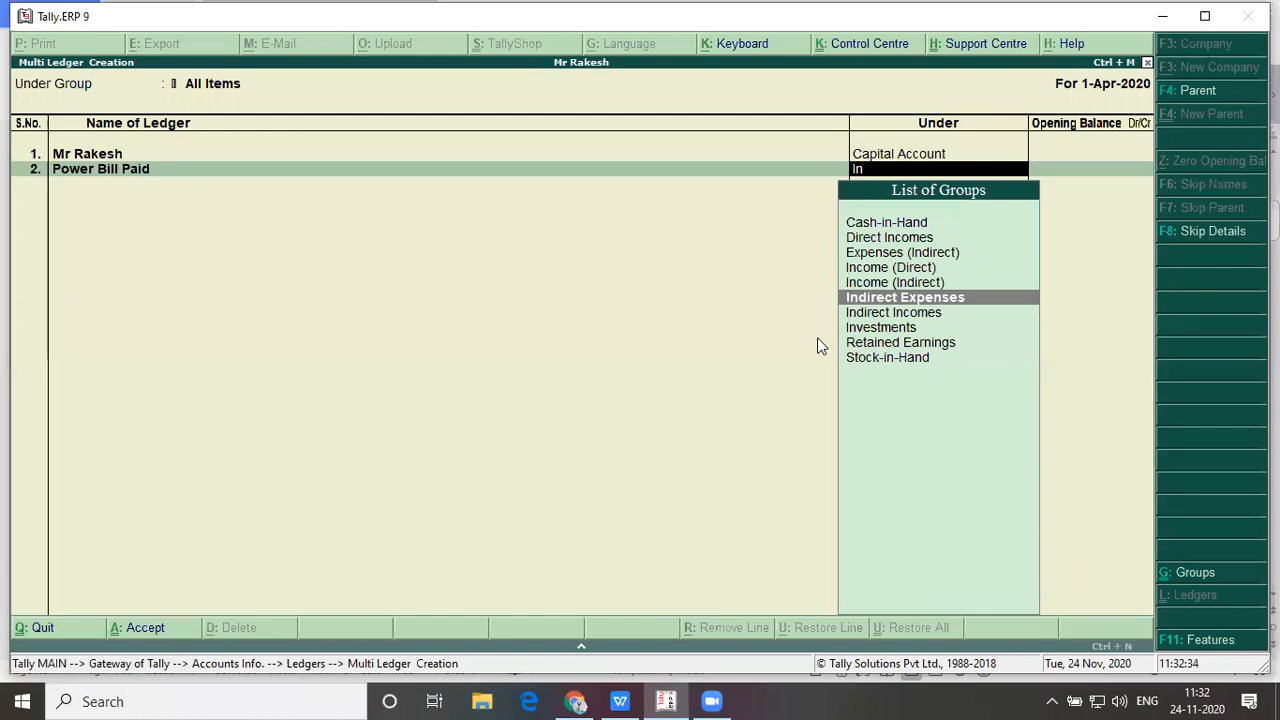
key("Return")
key("Return")
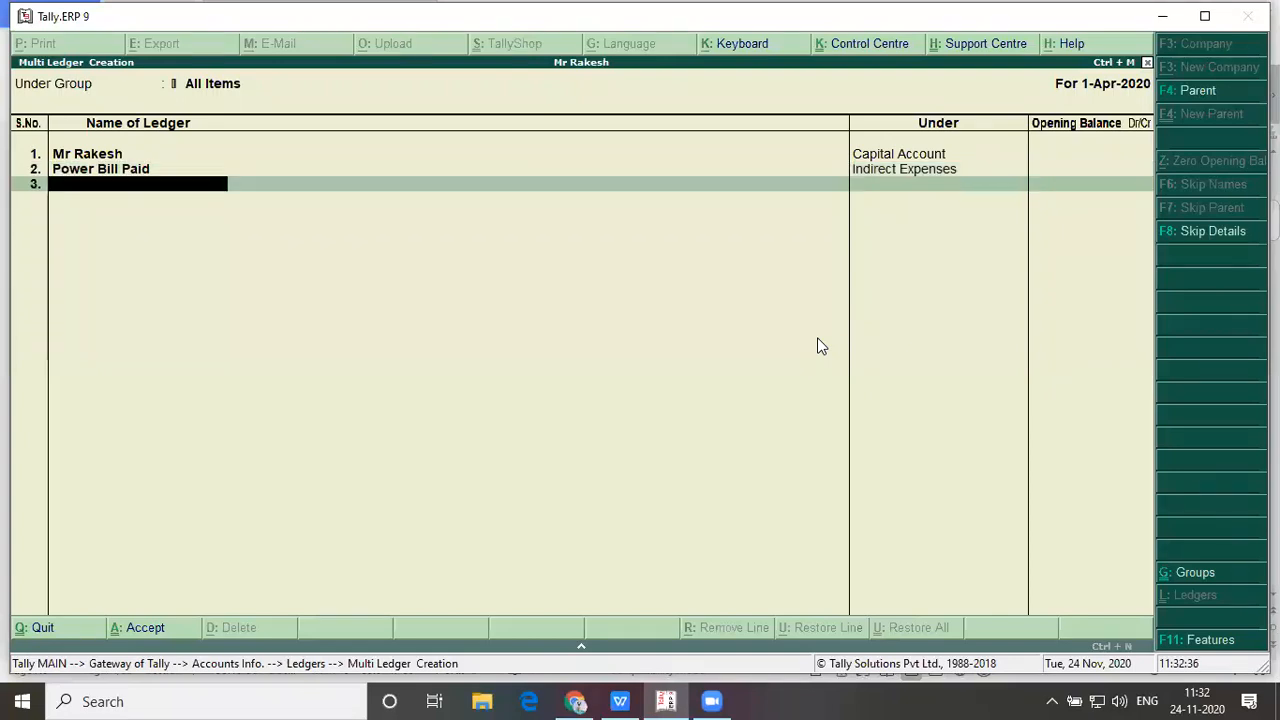
Check the third transaction in TALLY MATERIAL.docx and add a Land ledger under Fixed Assets in Tally.ERP 9, without an opening balance
key("alt+Tab")
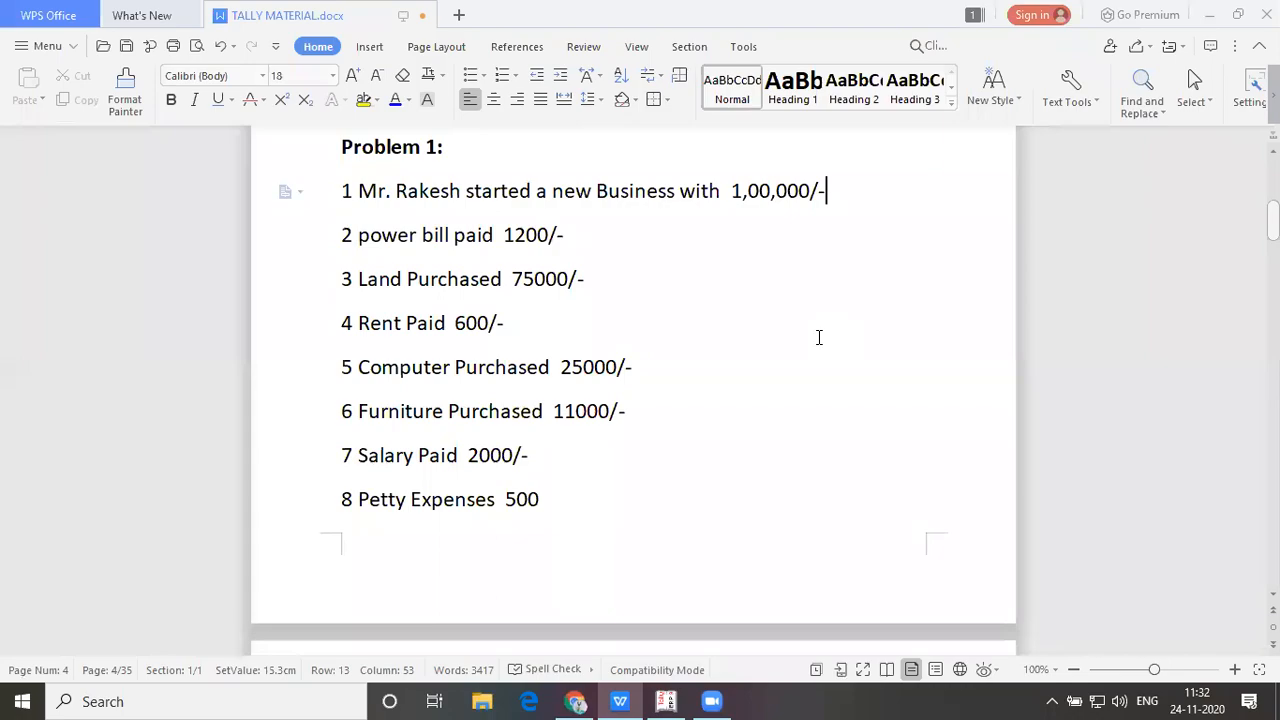
key("alt+Tab")
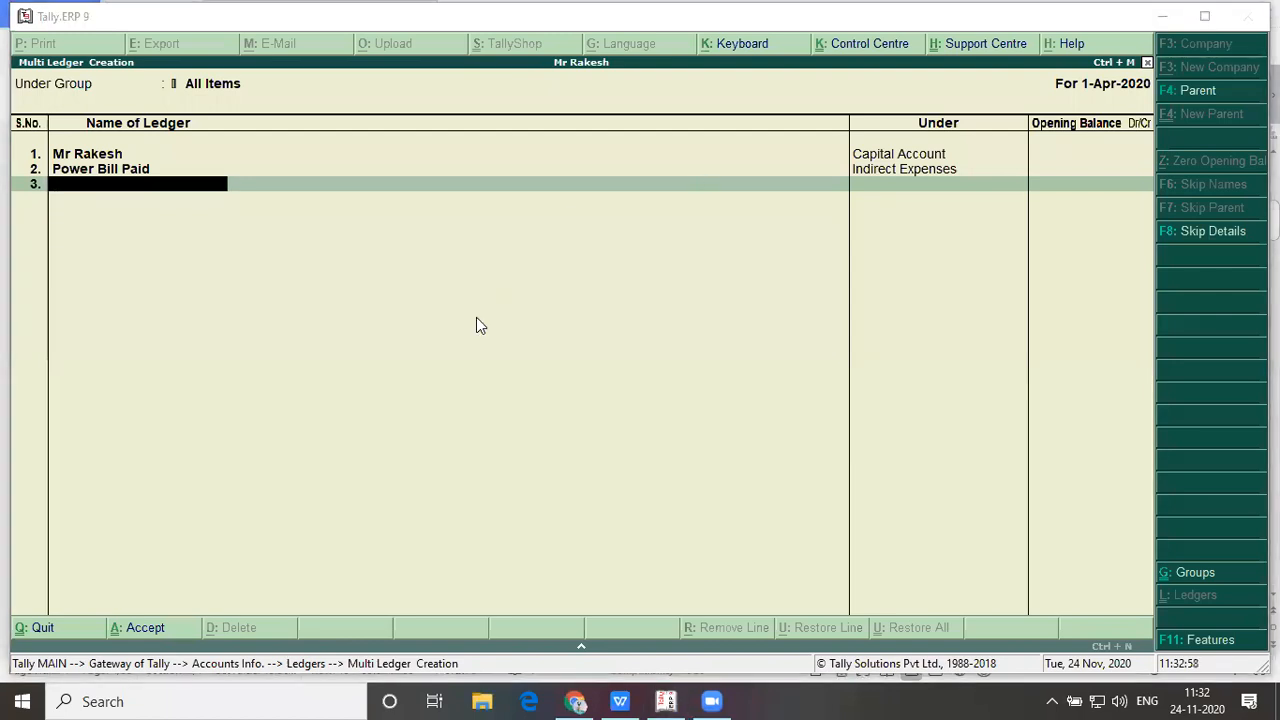
left_click(118, 197)
type("La")
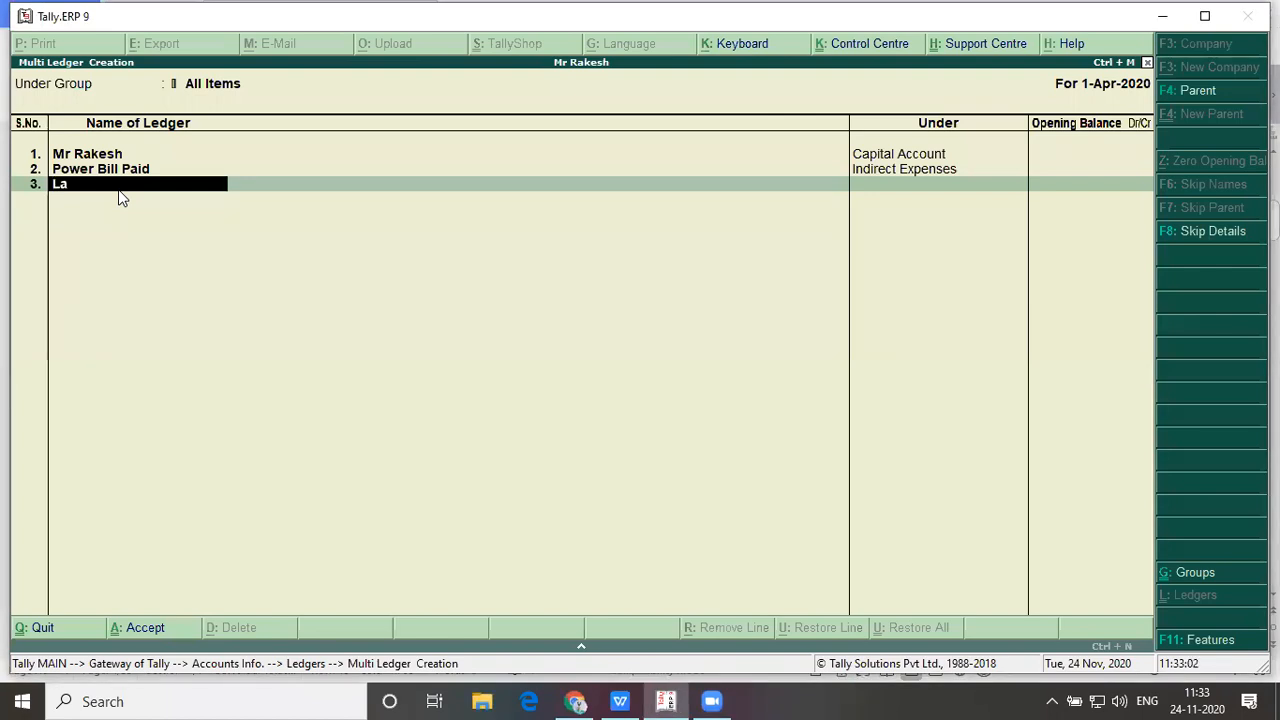
type("nd")
key("Return")
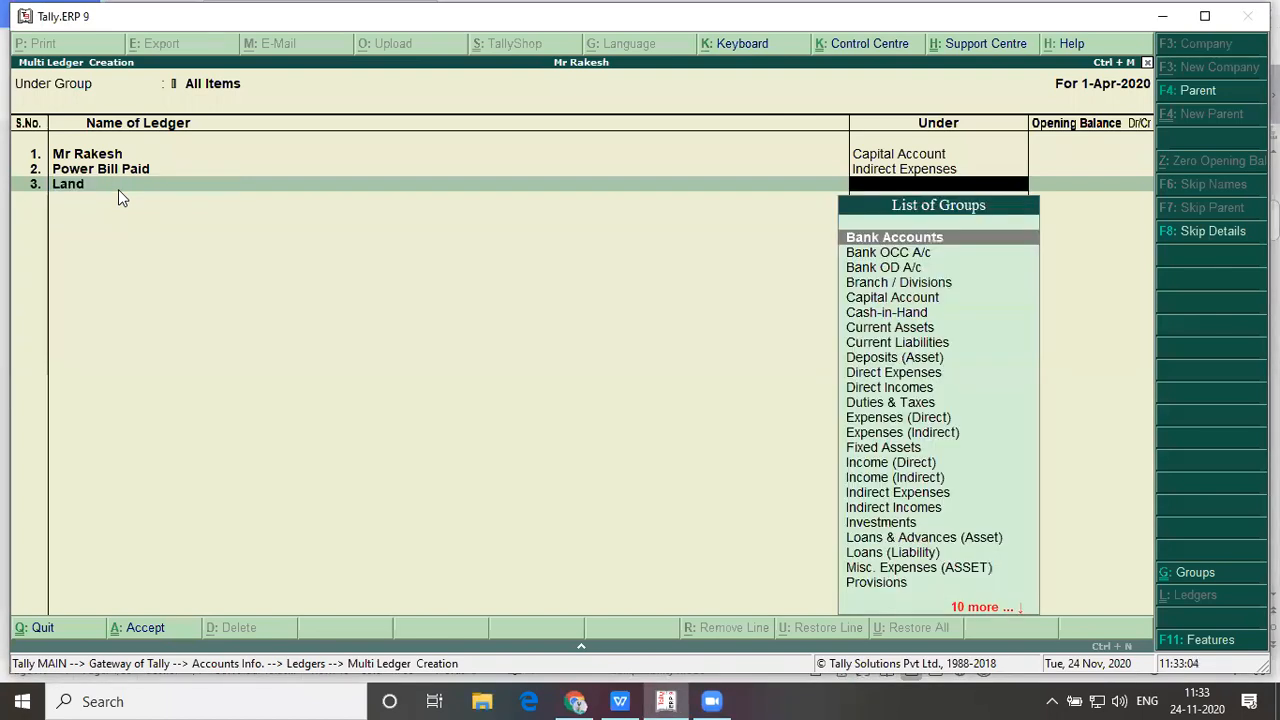
type("fi")
key("Return")
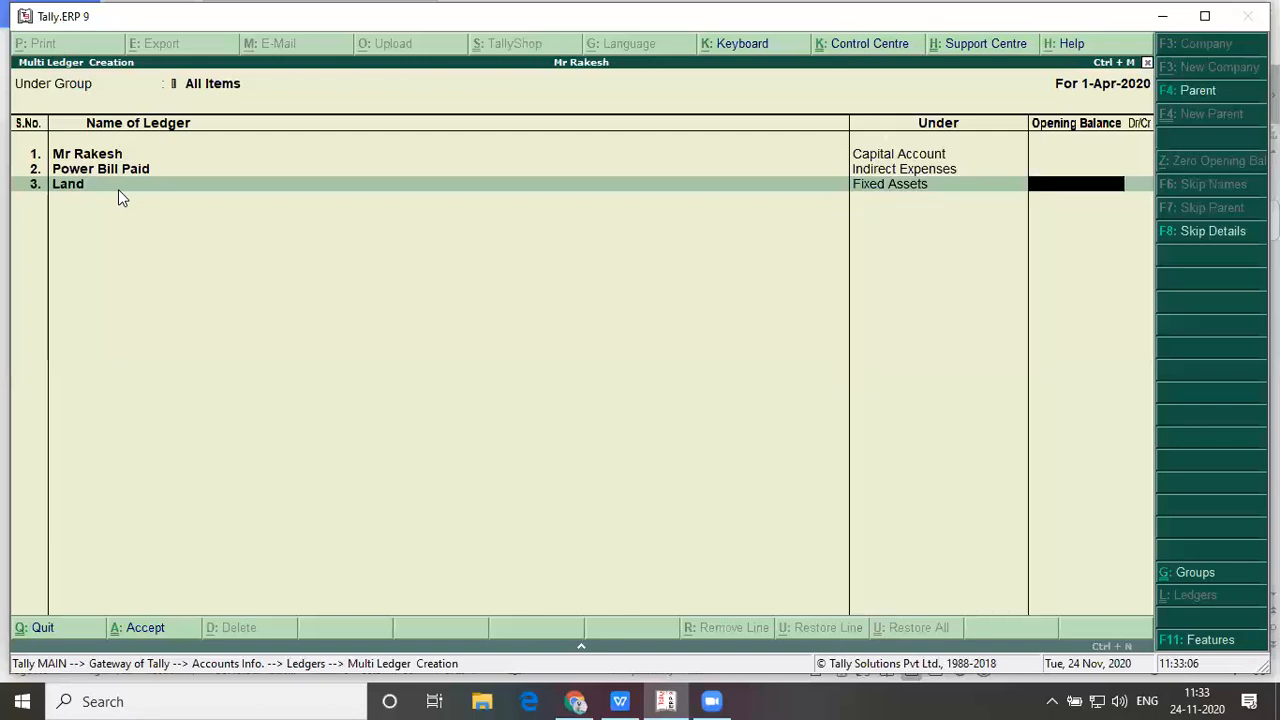
key("Return")
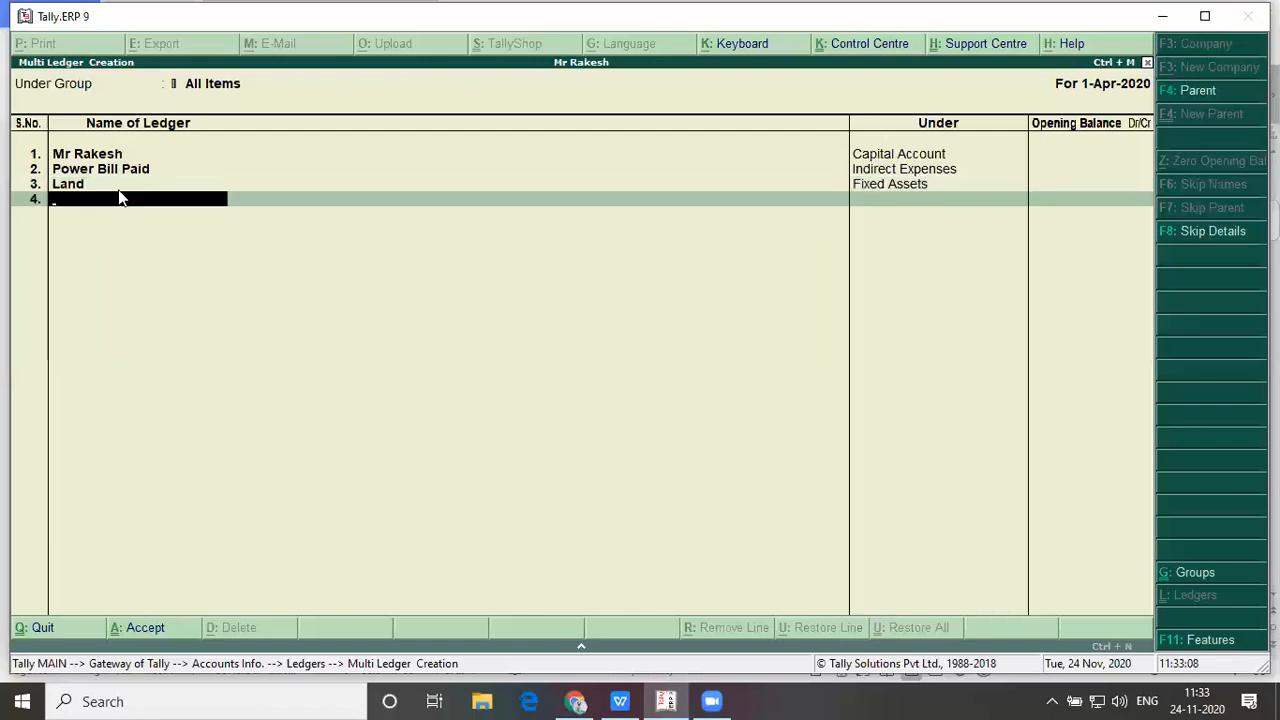
Check the fourth transaction in TALLY MATERIAL.docx and add a Rent Paid ledger under Indirect Expenses in Tally.ERP 9, leaving its opening balance blank
key("alt+Tab")
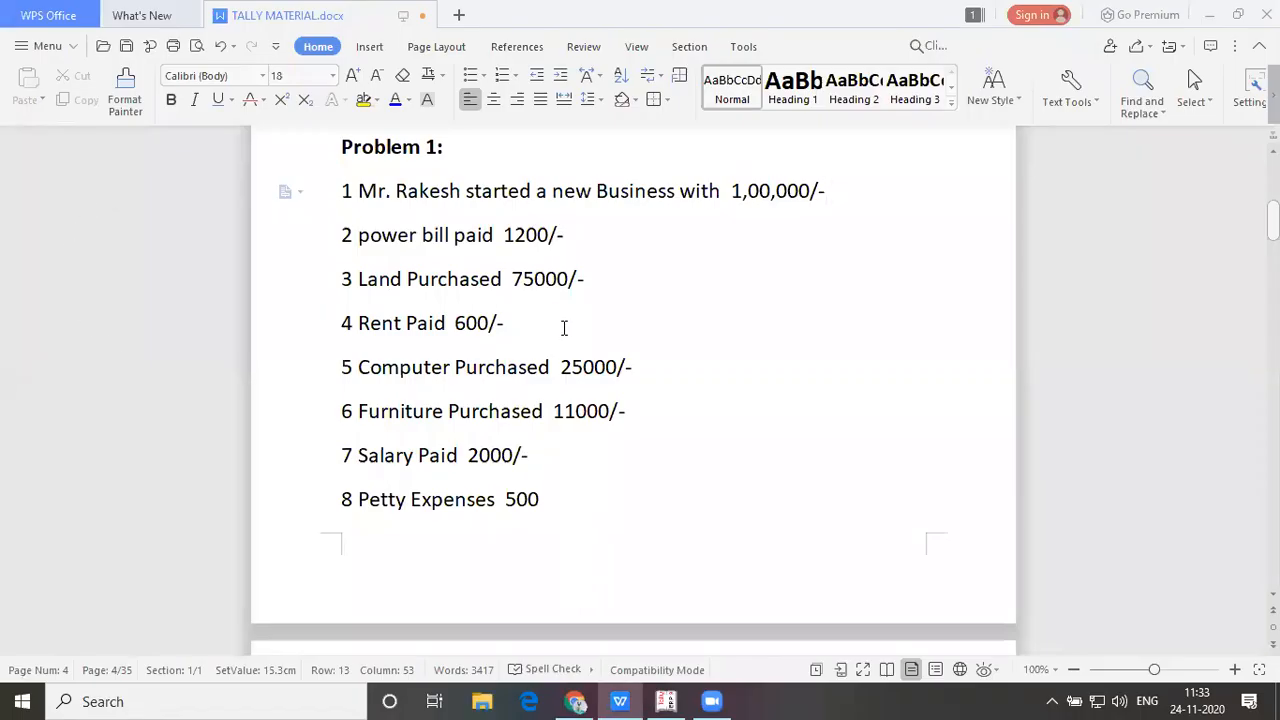
key("alt+Tab")
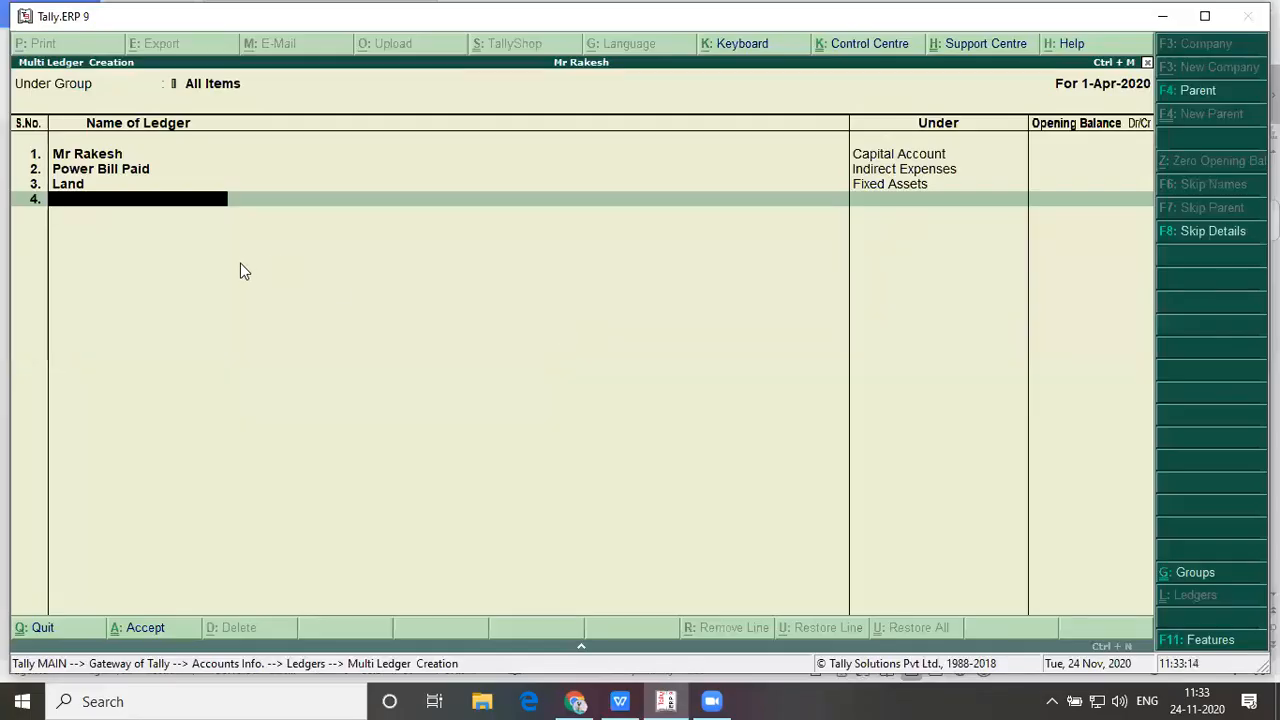
type("Rent Paid")
key("Return")
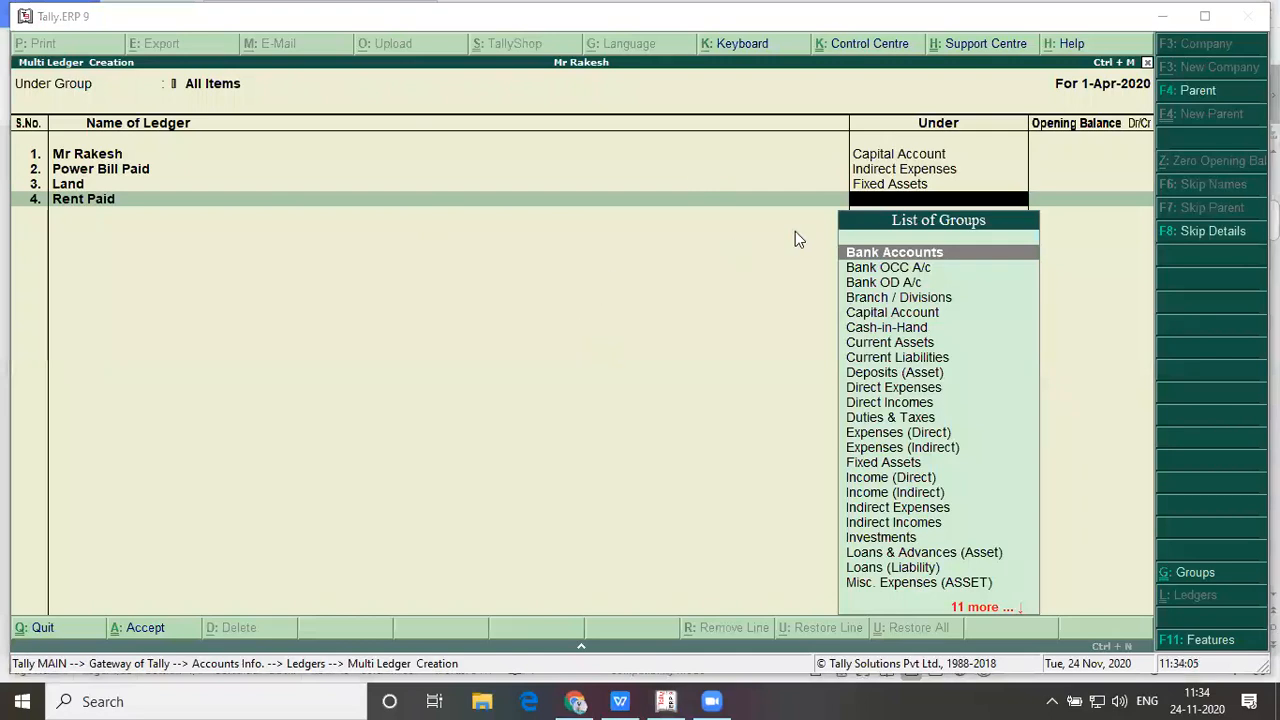
type("In")
key("Down")
key("Down")
key("Down")
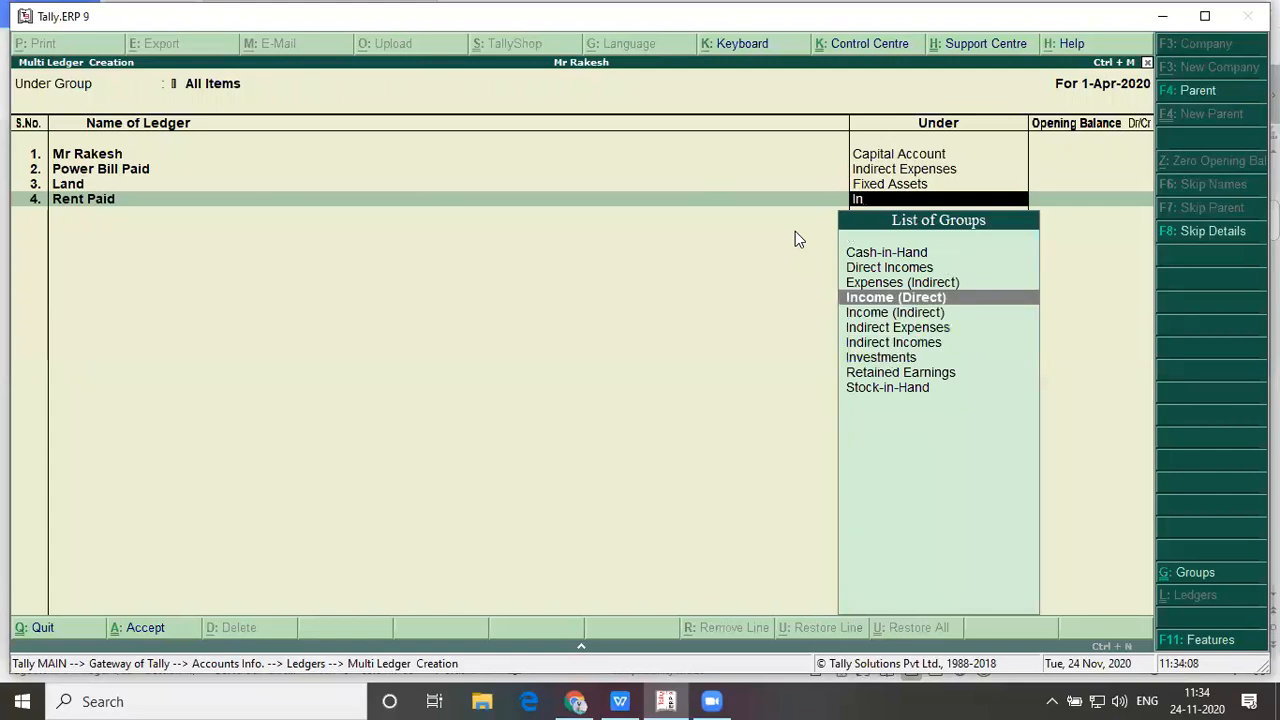
key("Return")
key("Return")
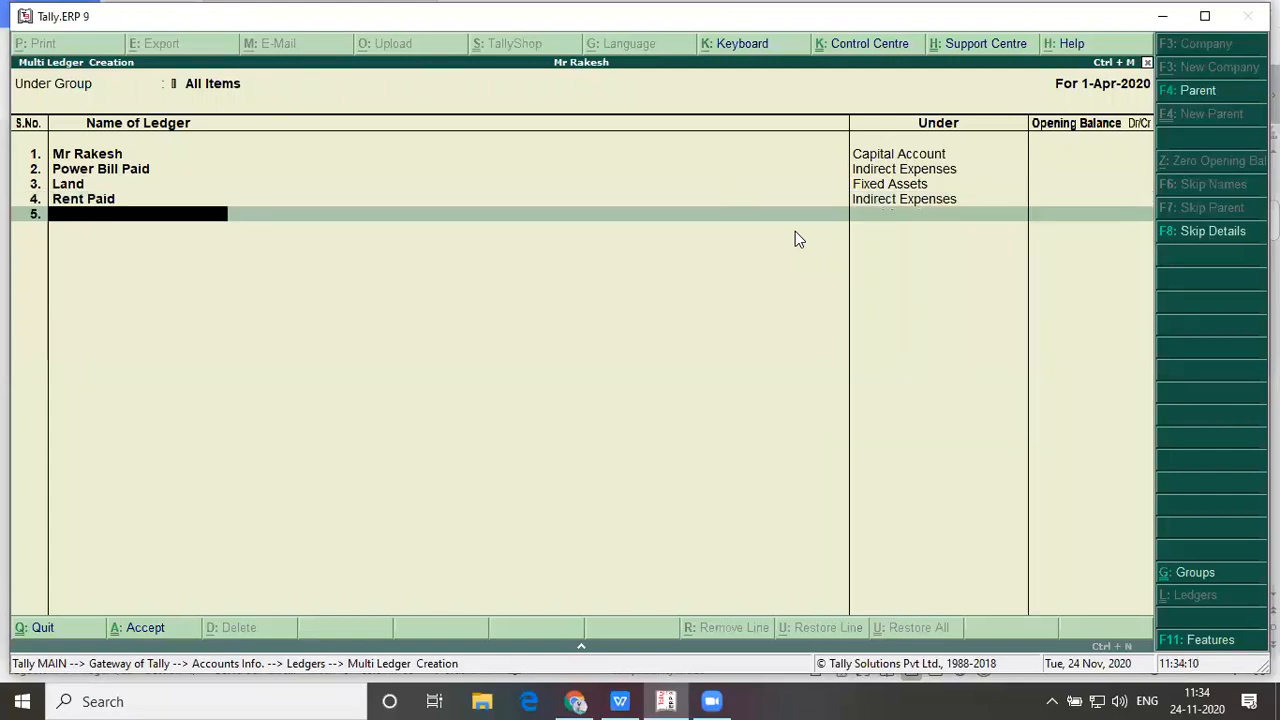
Check the fifth transaction in TALLY MATERIAL.docx and add a Computer ledger under Fixed Assets in Tally.ERP 9, without an opening balance
key("alt+Tab")
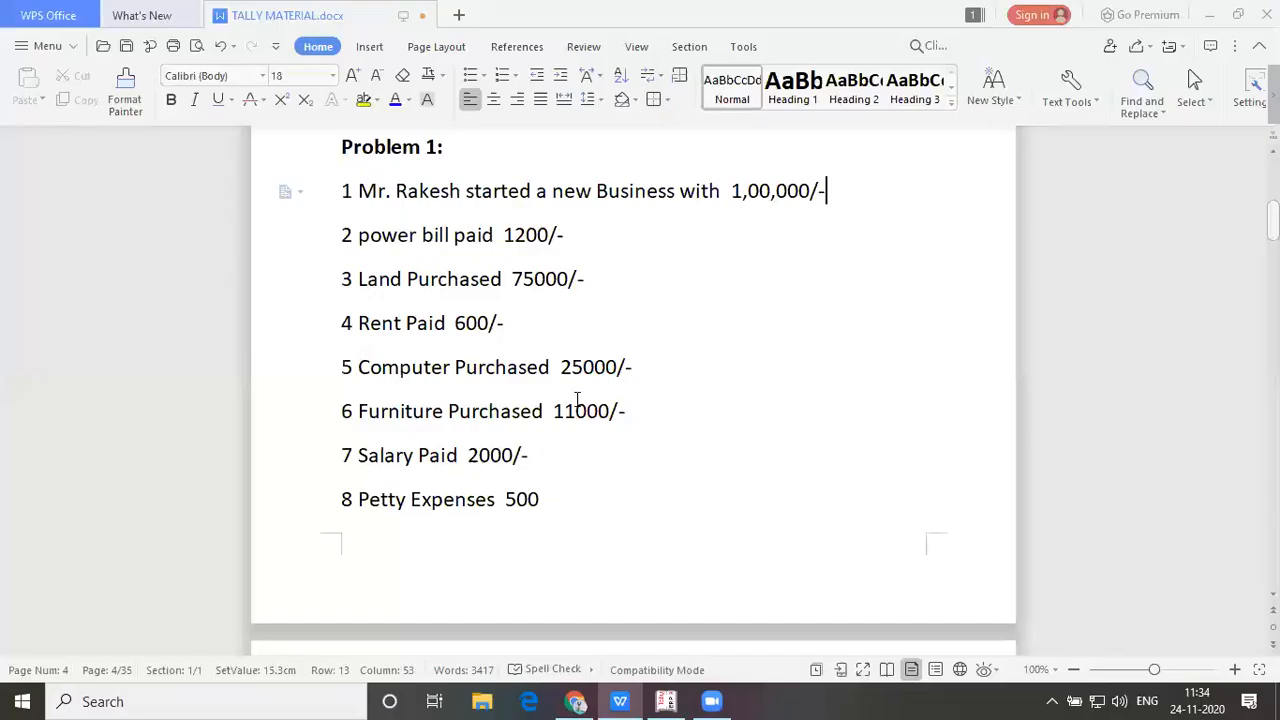
key("alt+Tab")
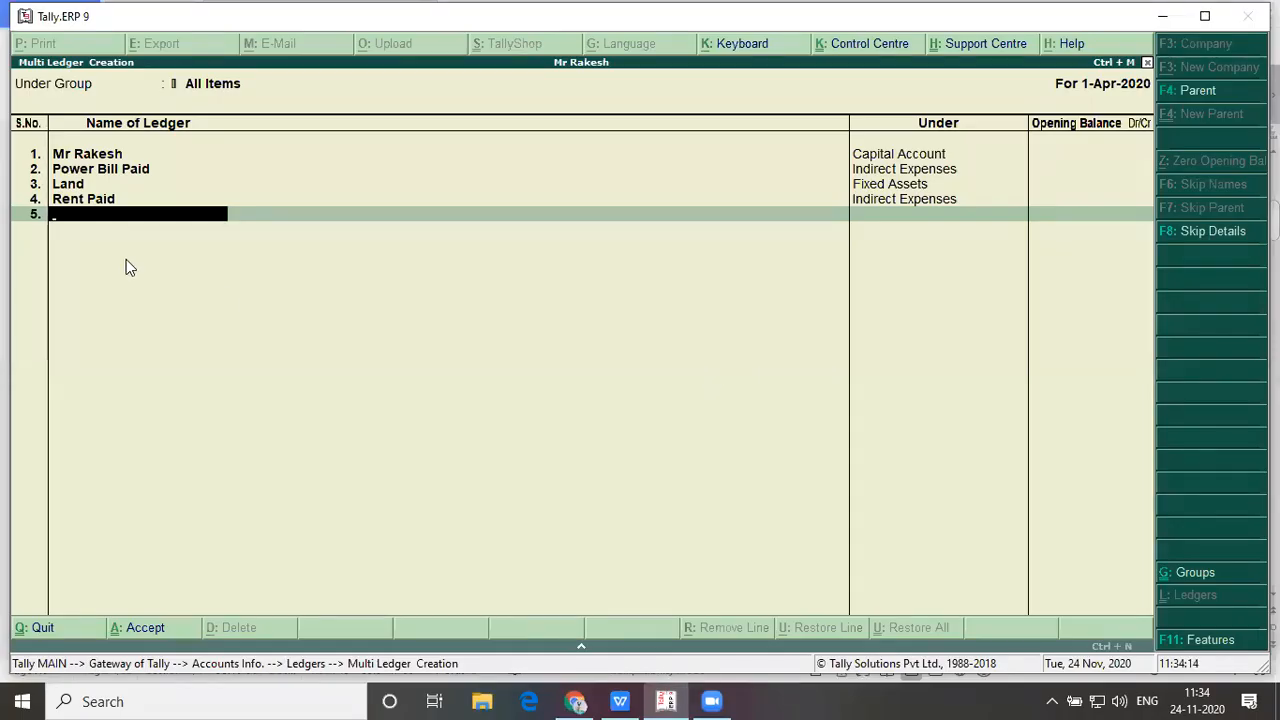
type("Computer")
key("Return")
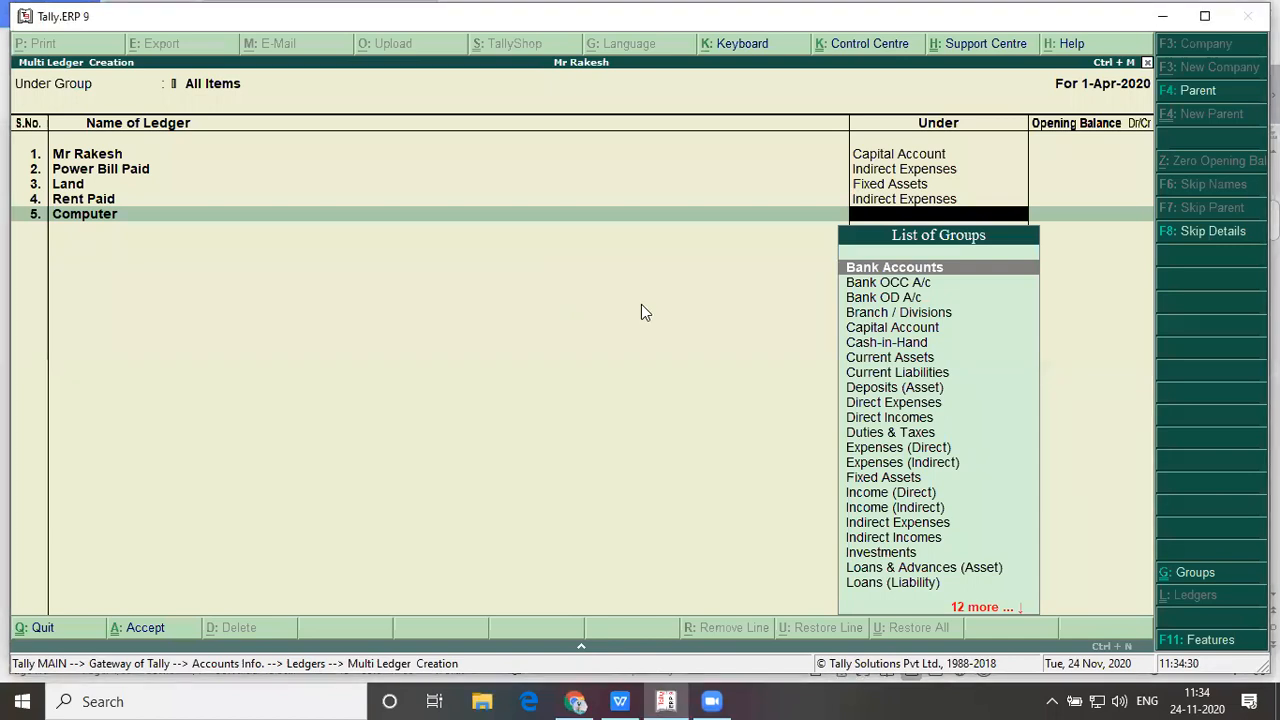
type("F")
key("Return")
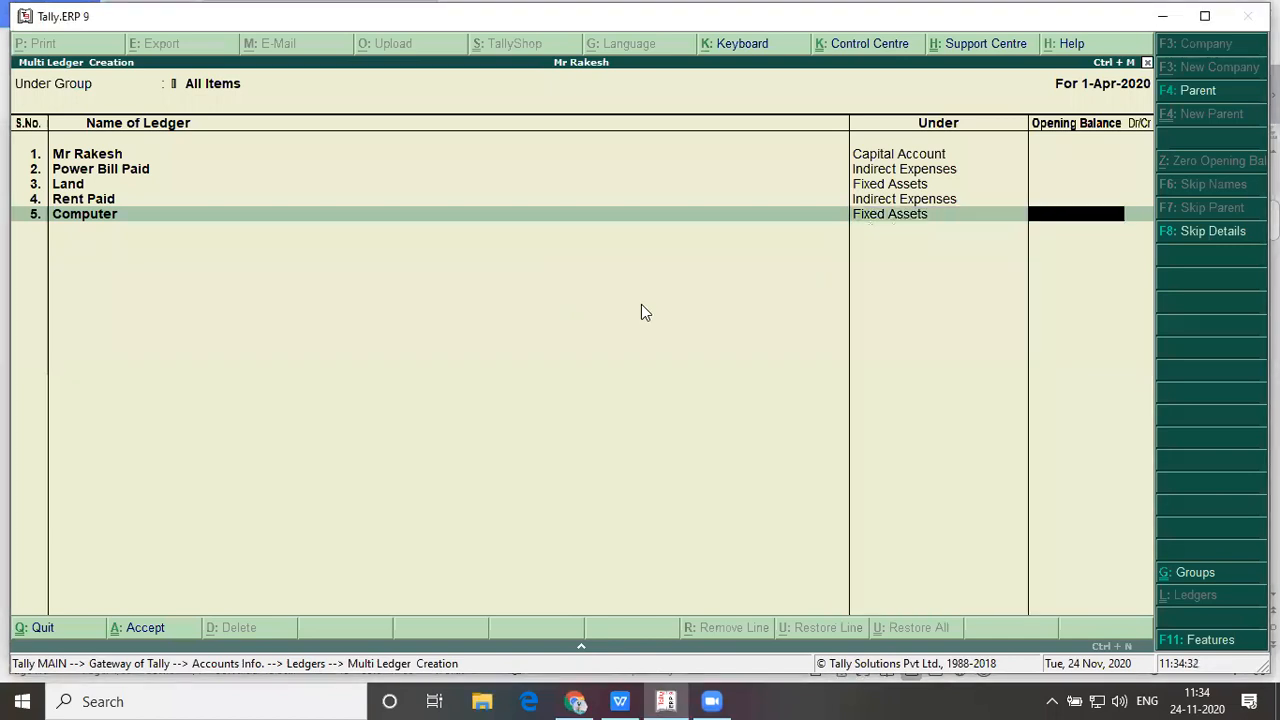
key("Return")
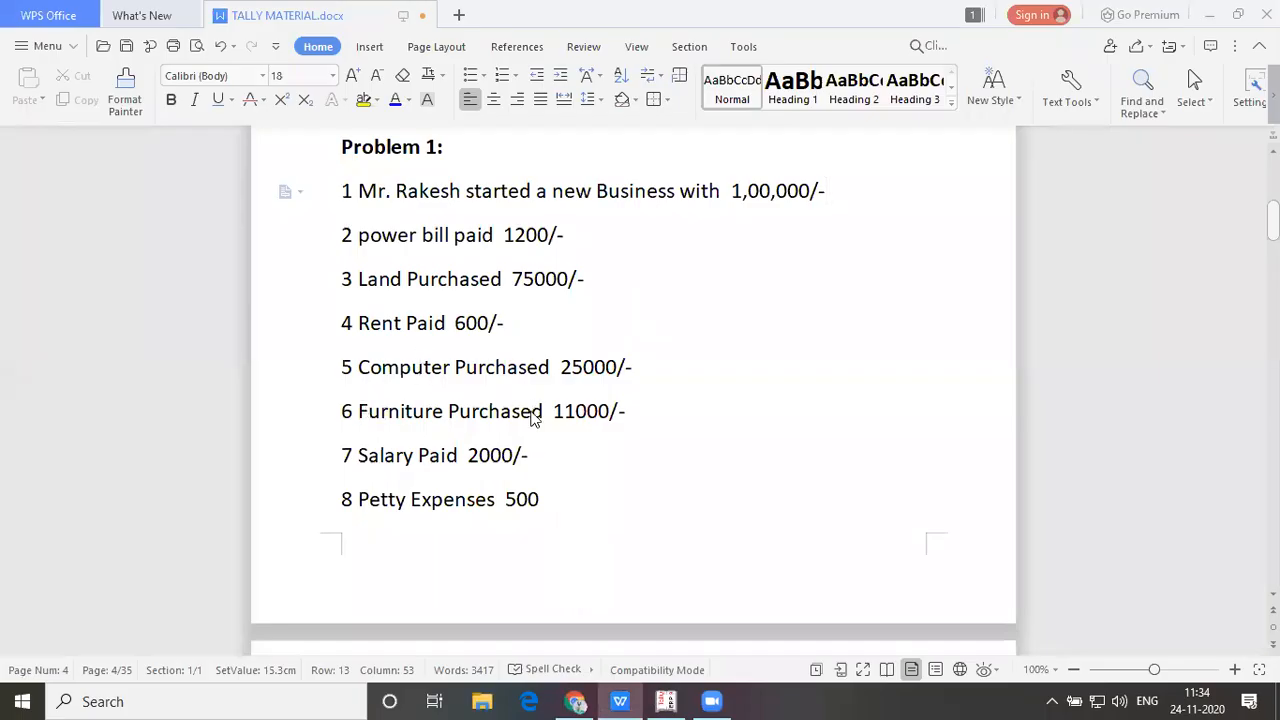
Return to Tally.ERP 9 and add a Furniture ledger under Fixed Assets for the sixth transaction, leaving its opening balance blank
key("alt+Tab")
type("Furn")
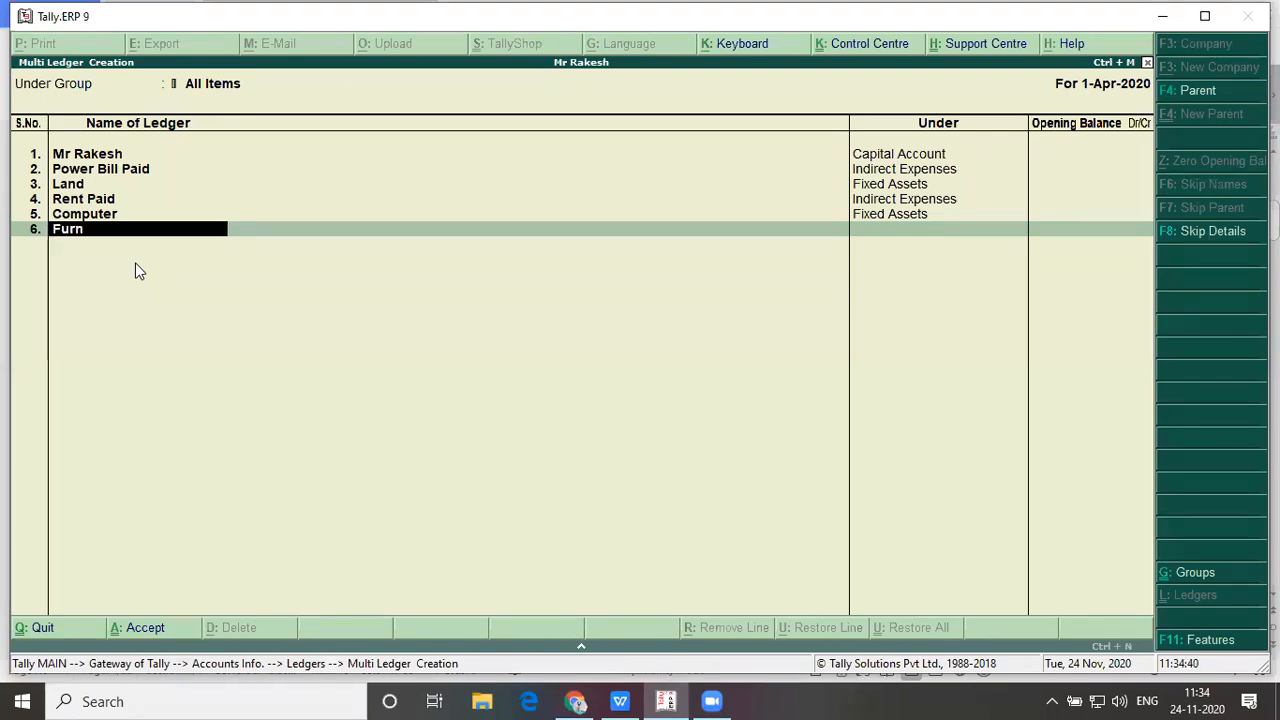
type("iture")
key("Return")
type("fi")
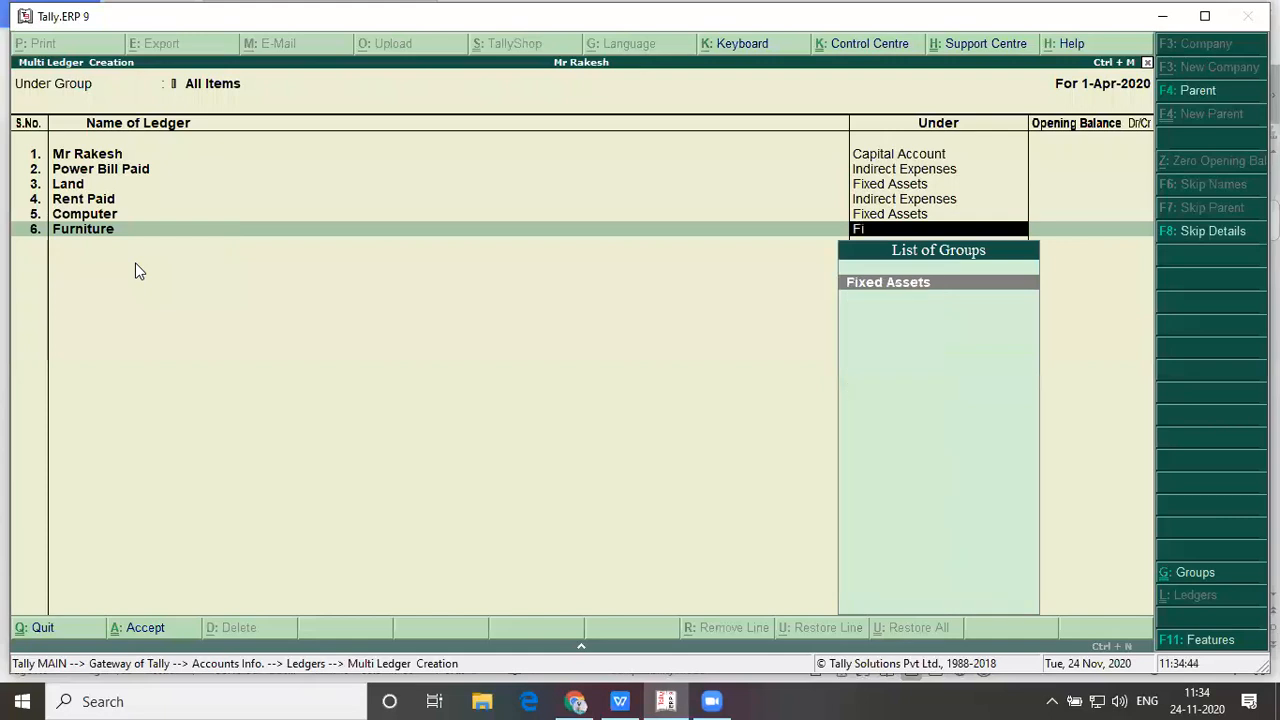
key("Return")
key("Return")
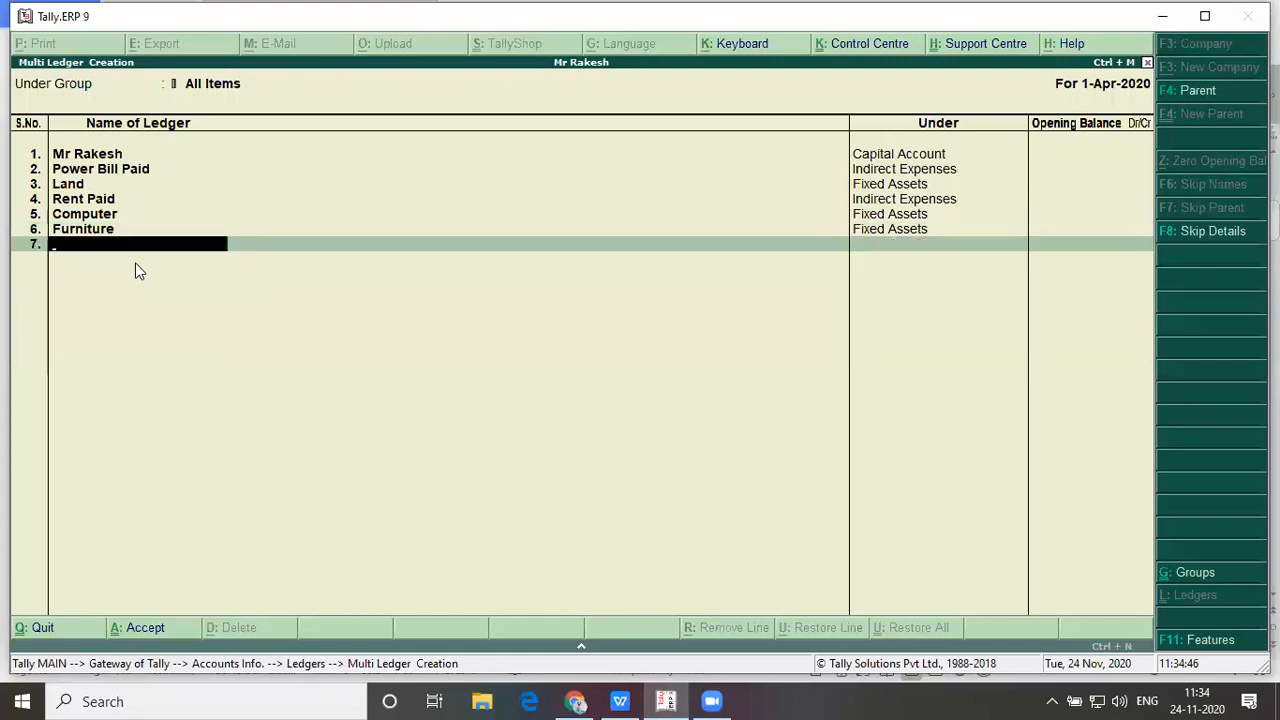
Check the seventh transaction in TALLY MATERIAL.docx and name the seventh ledger Salary Paid in Tally.ERP 9
key("alt+Tab")
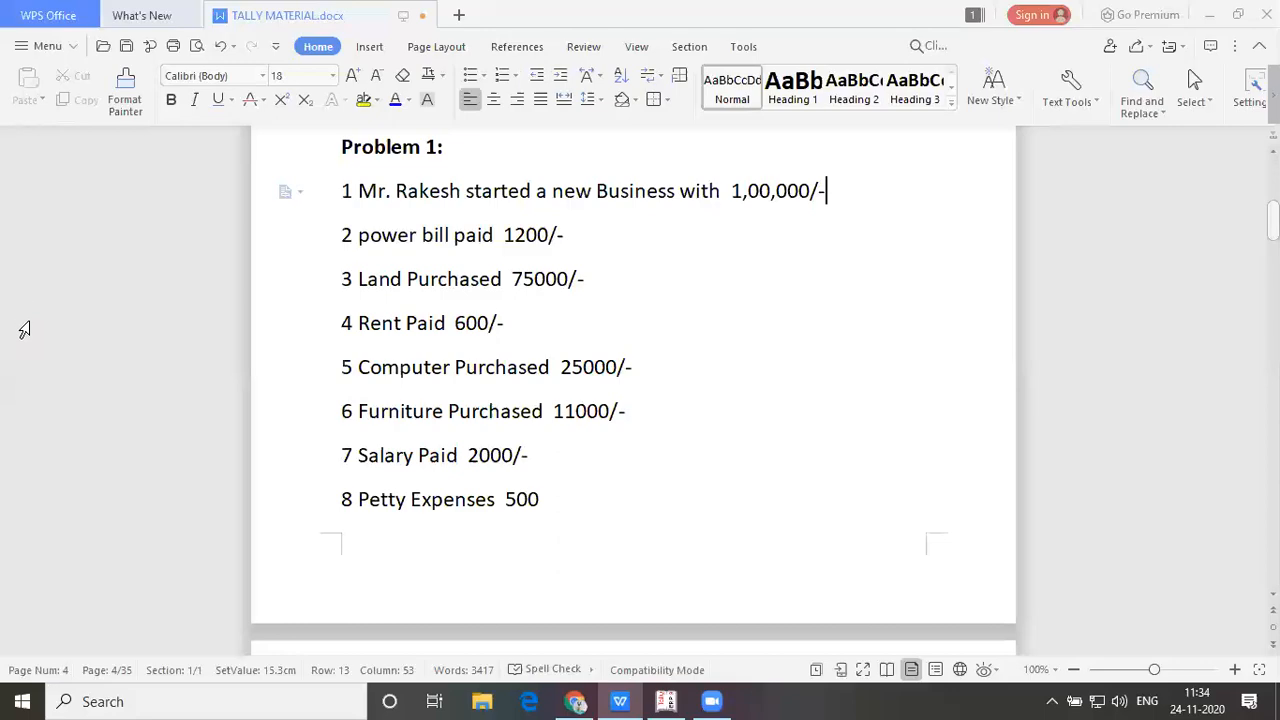
key("alt+Tab")
type("Salary")
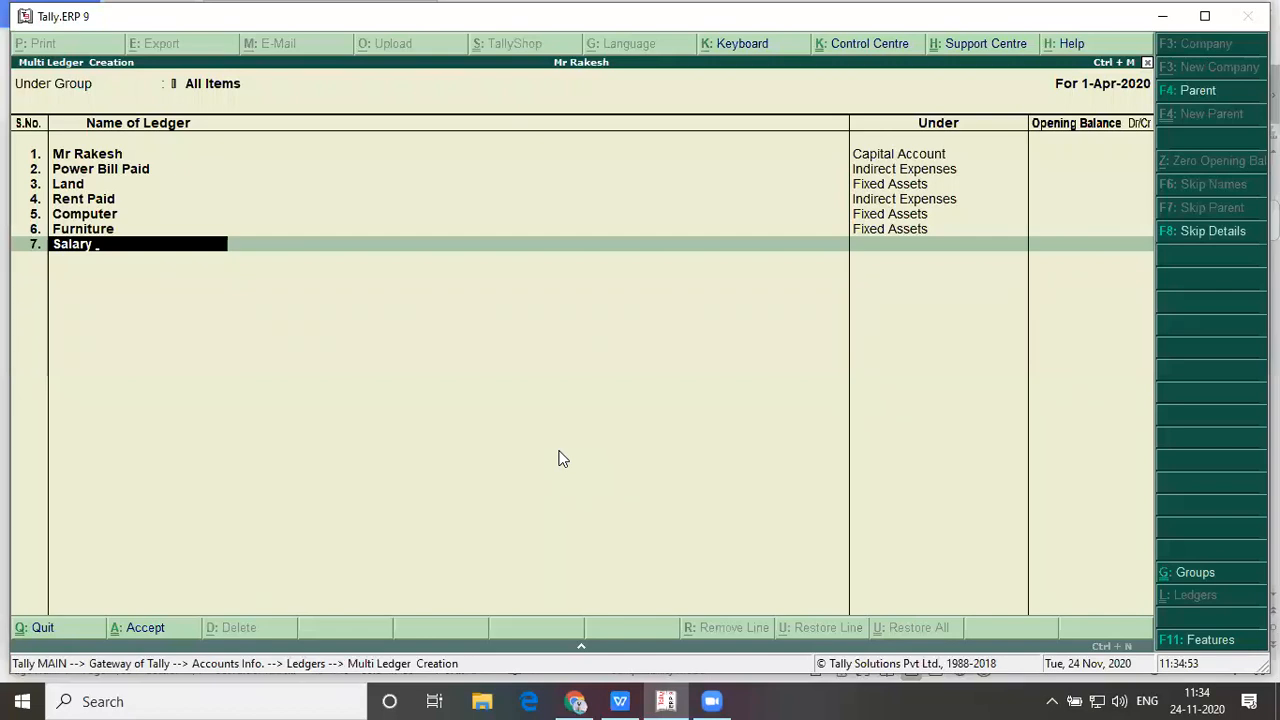
type(" Paid")
key("Return")
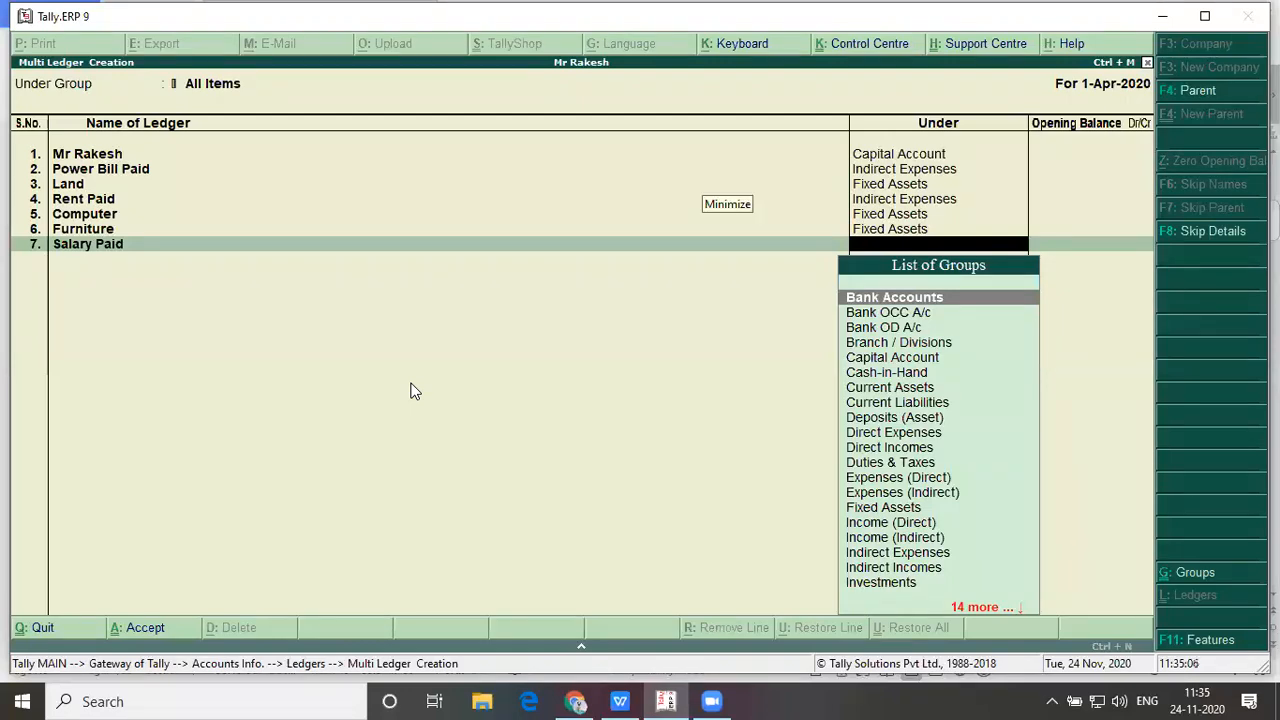
Place the Salary Paid ledger under Indirect Expenses and leave its opening balance blank
left_click(703, 180)
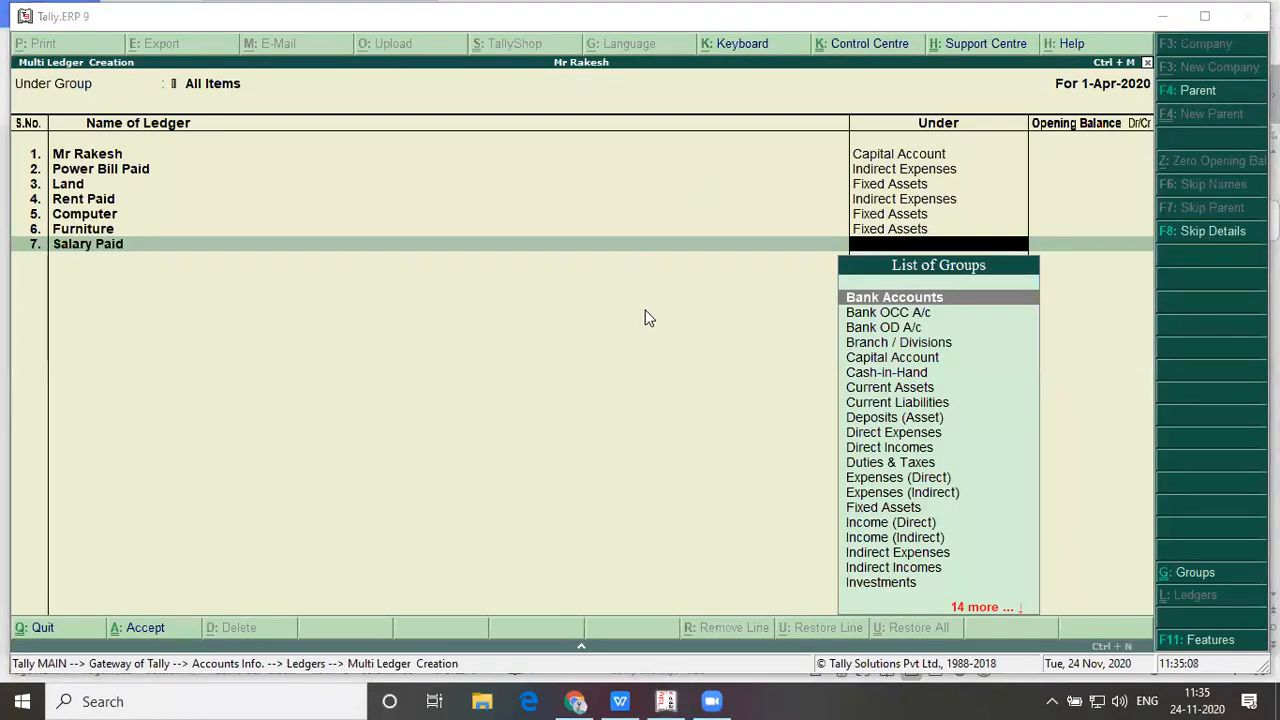
left_click(811, 291)
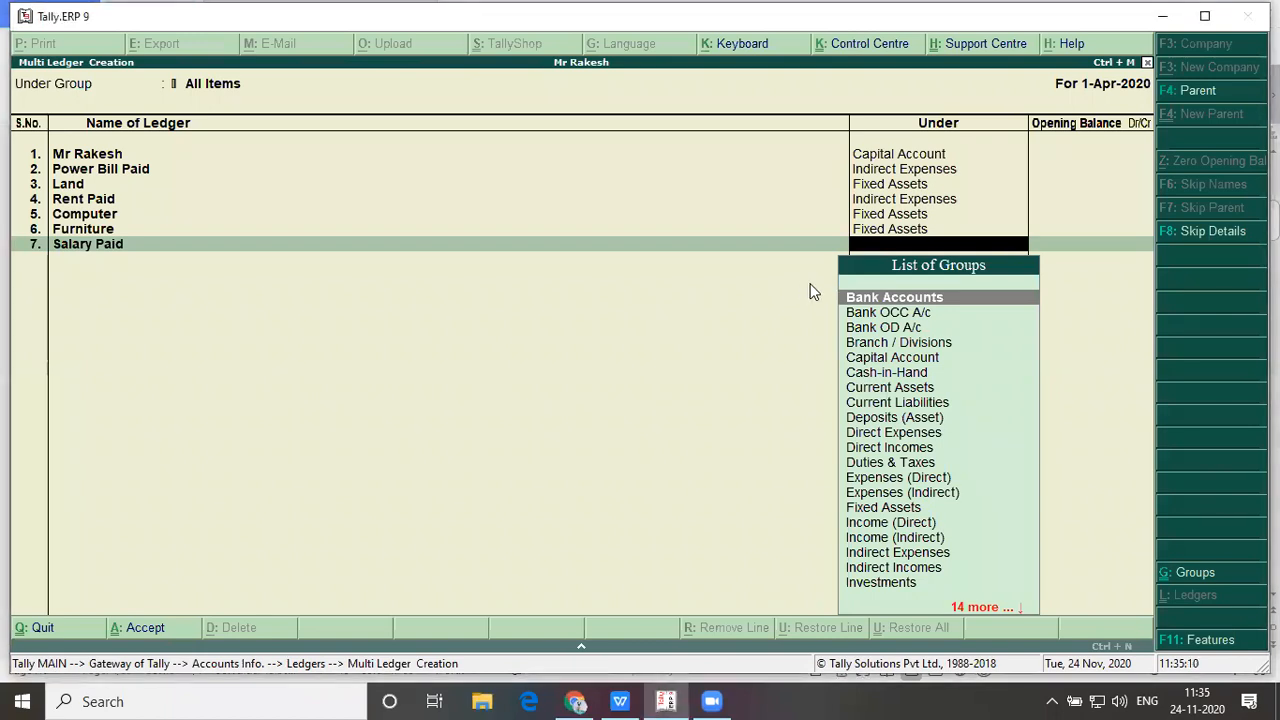
type("In")
key("Down")
key("Down")
key("Down")
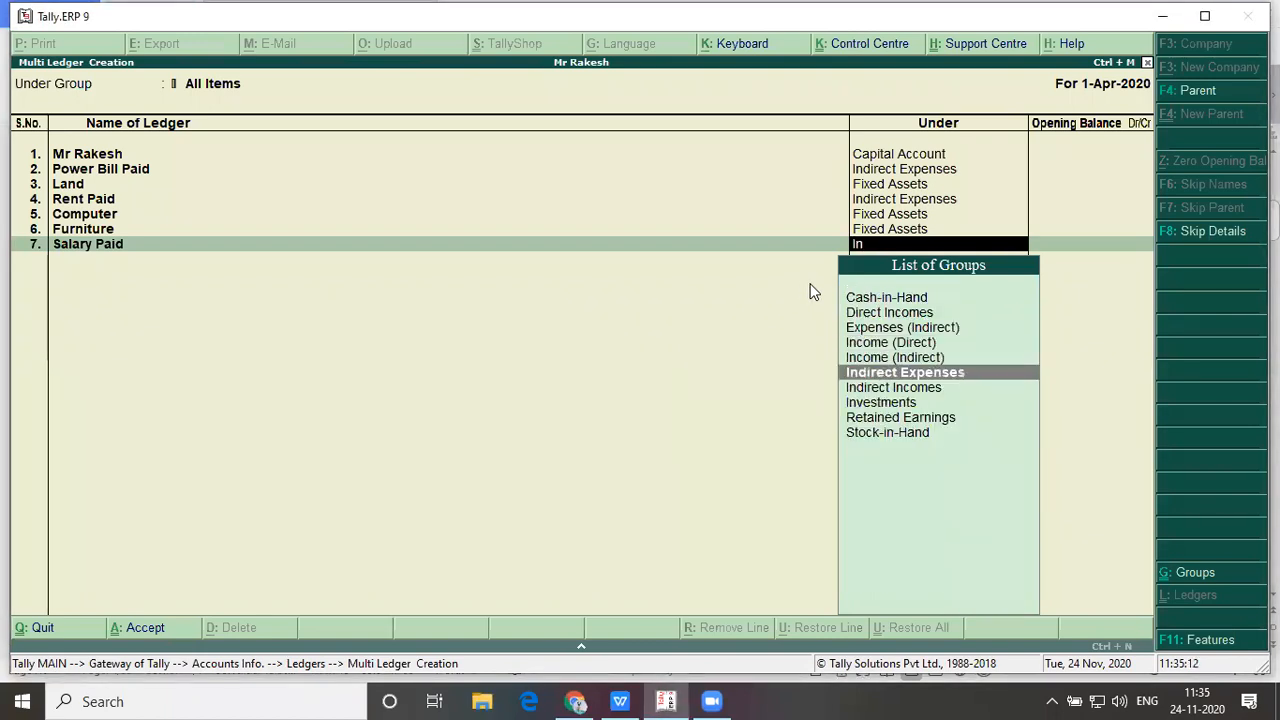
key("Return")
key("Return")
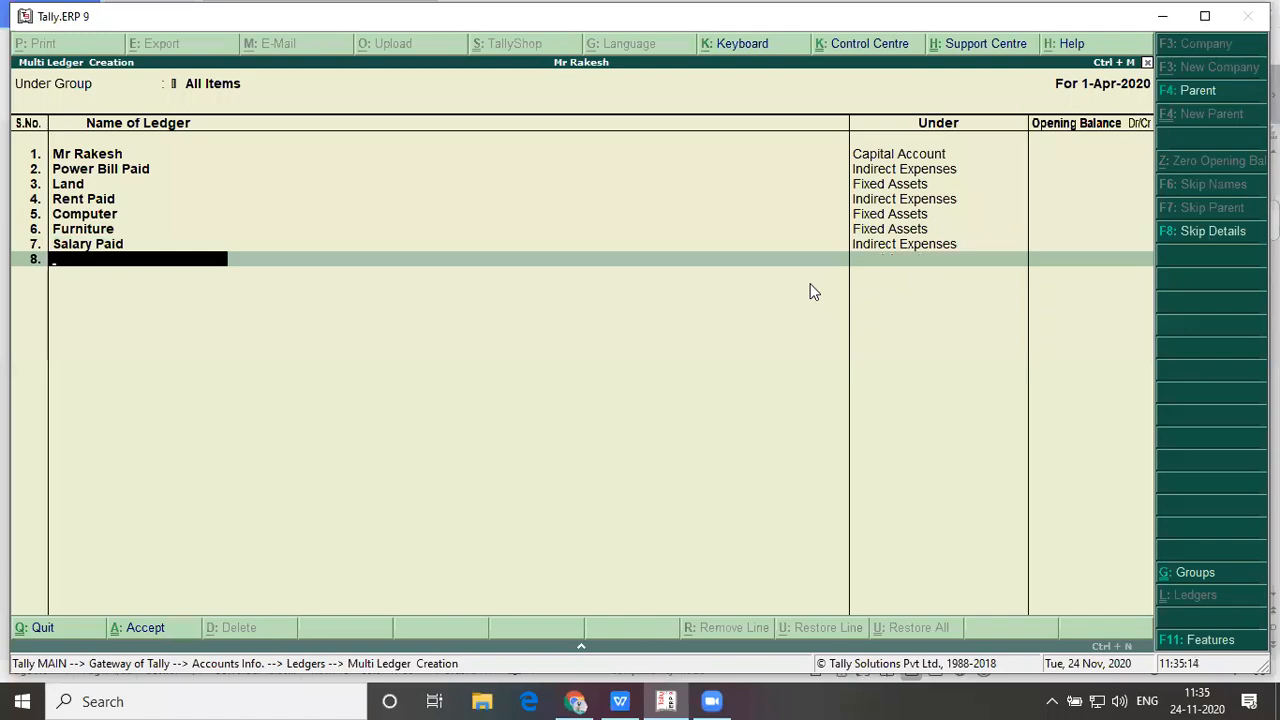
Check the eighth transaction in TALLY MATERIAL.docx and add a Petty Expenses ledger under Indirect Expenses in Tally.ERP 9, without an opening balance
key("alt+Tab")
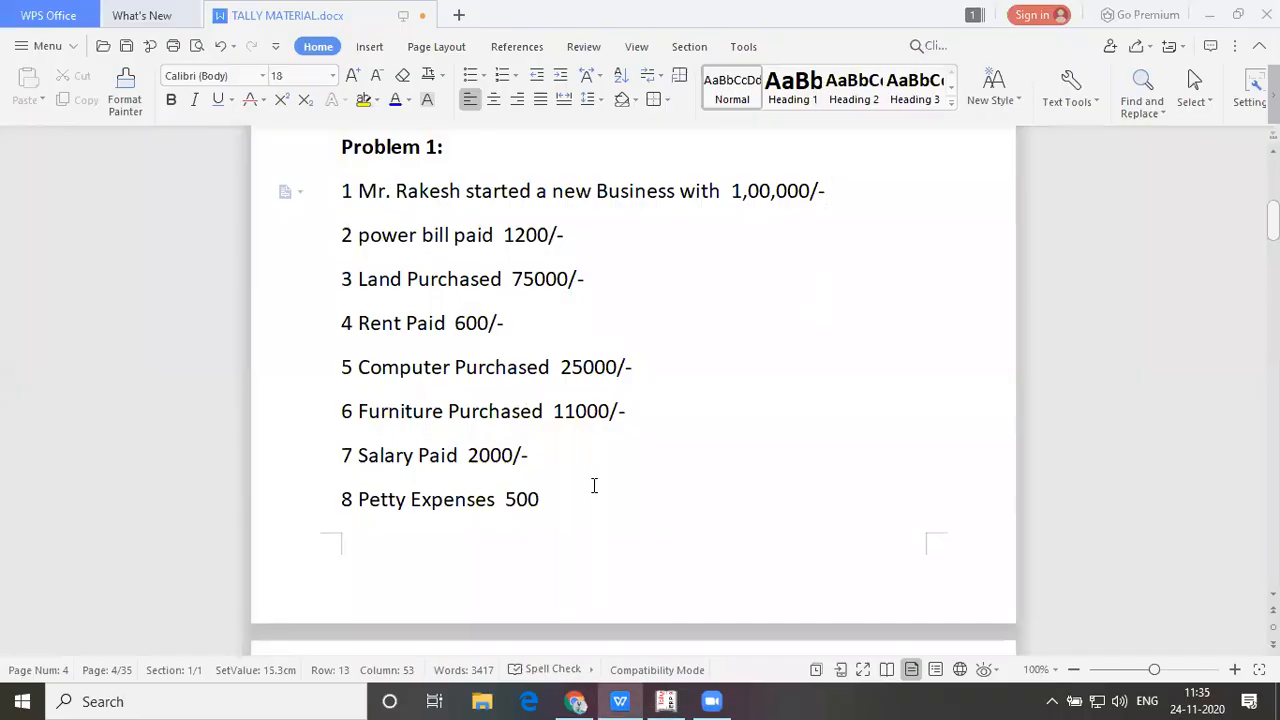
key("alt+Tab")
type("Petty expenses")
key("Return")
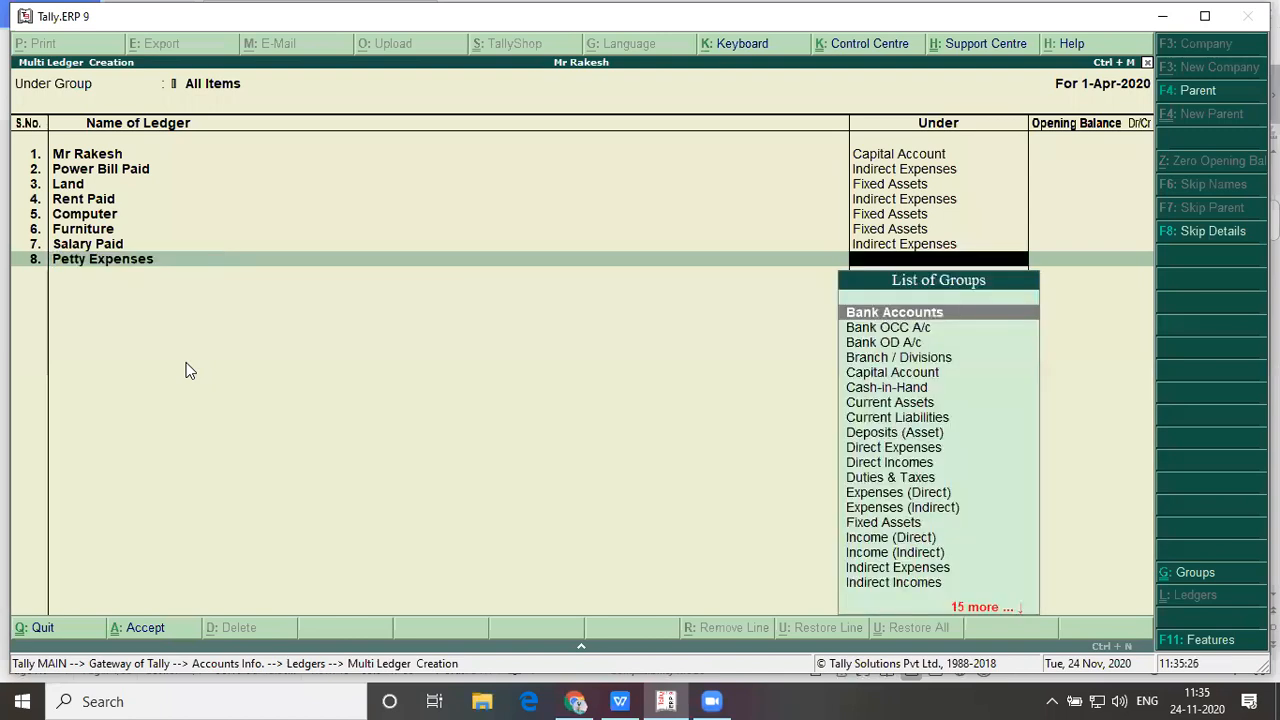
type("In")
key("Down")
key("Down")
key("Down")
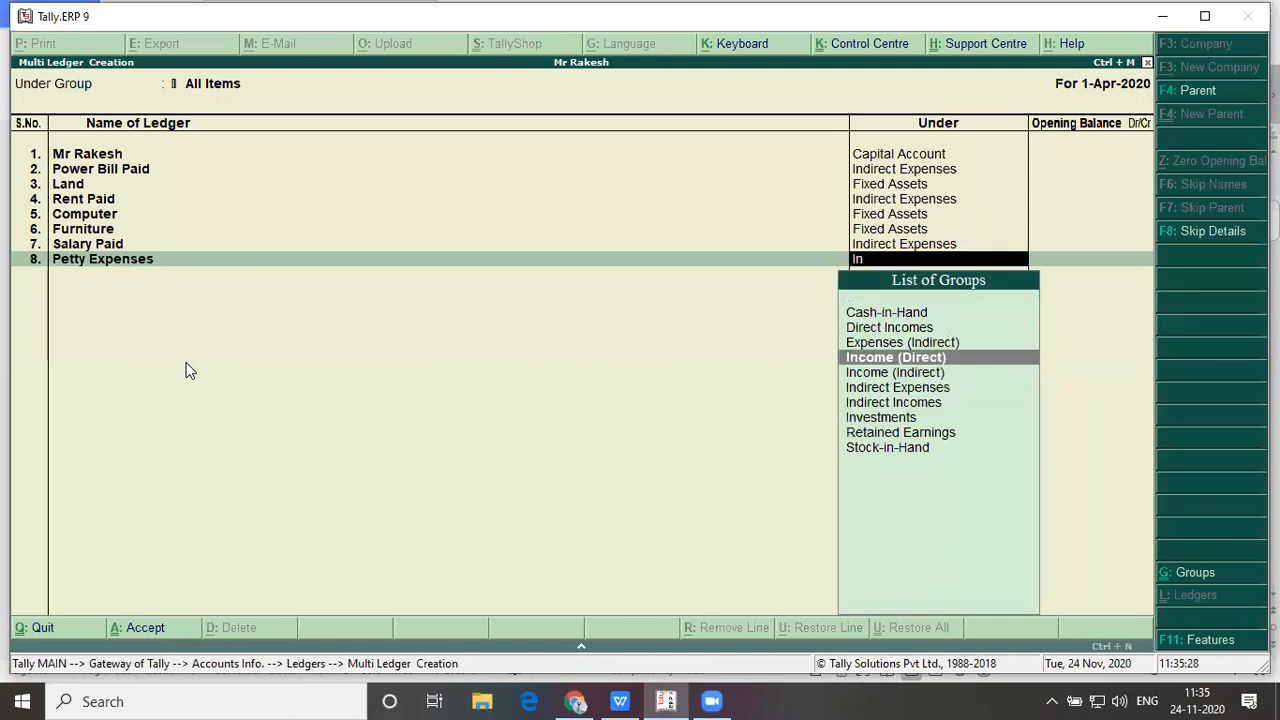
key("Return")
key("Return")
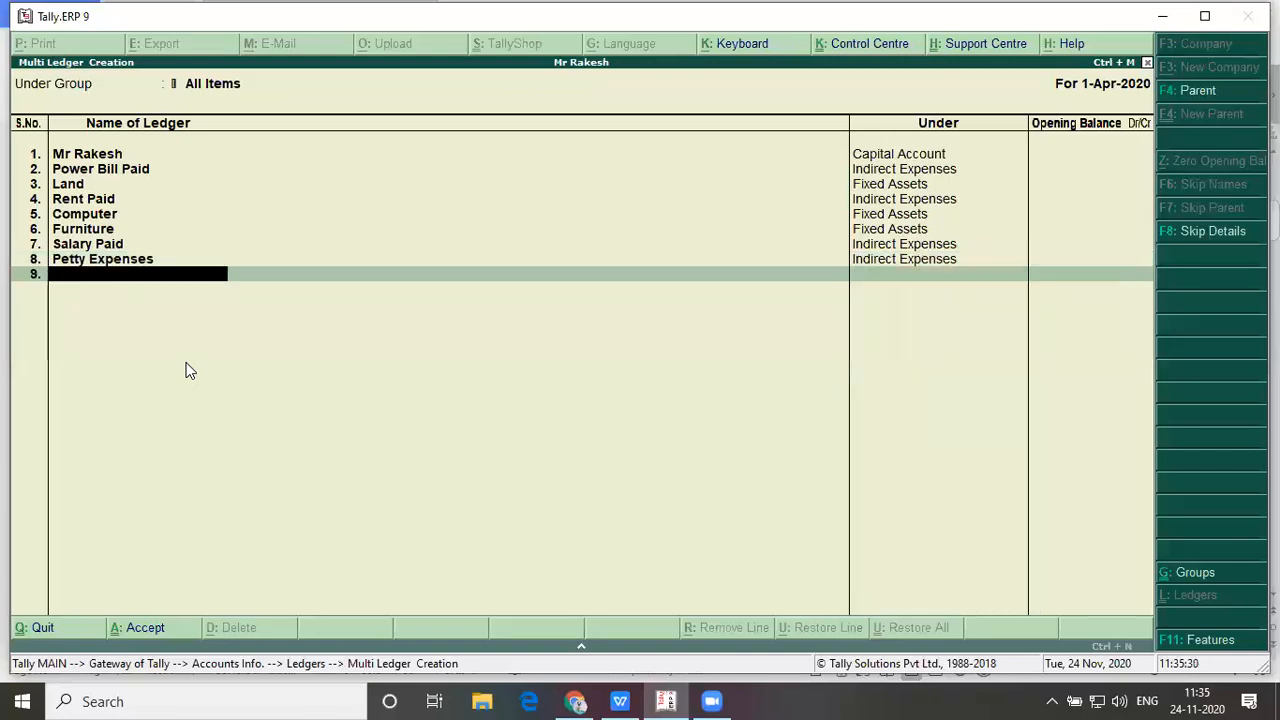
Switch to TALLY MATERIAL.docx and examine the remaining Problem 1 transactions on the following page
key("alt+Tab")
key("Down")
key("Down")
key("Down")
key("Down")
key("Down")
key("Down")
key("Down")
key("Down")
key("Down")
key("Down")
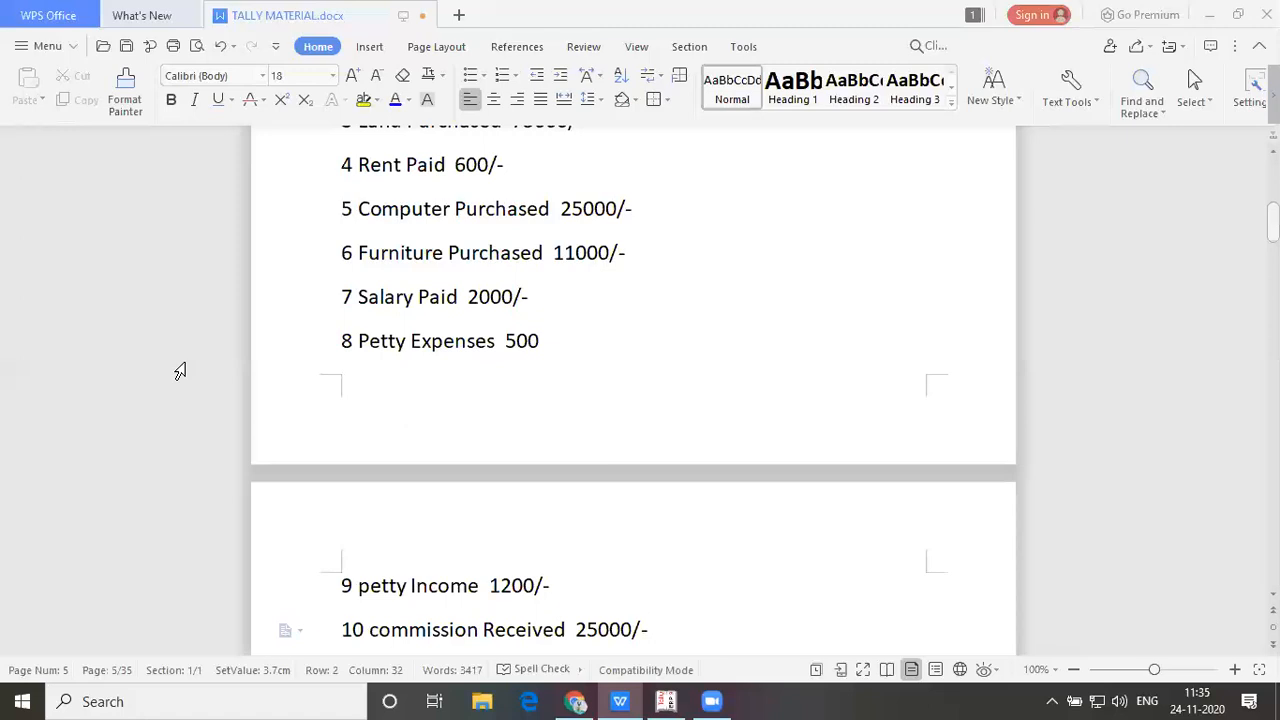
key("Up")
key("Up")
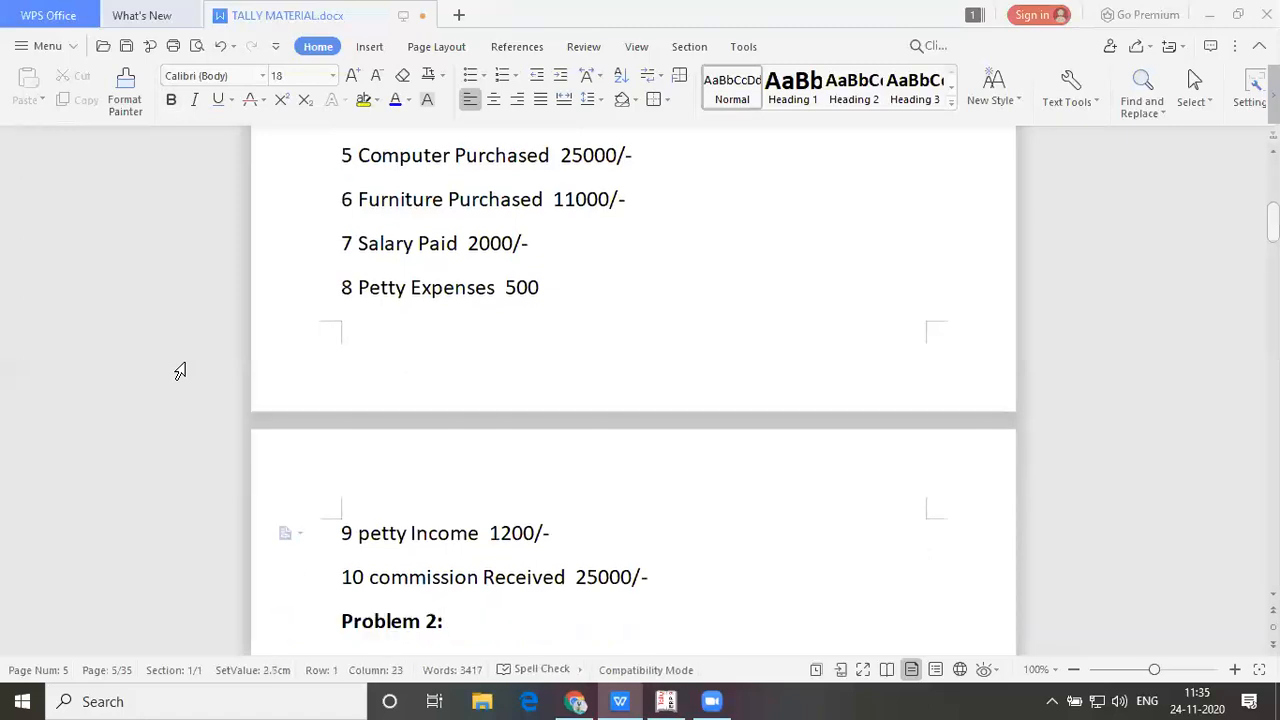
Switch to Tally.ERP 9 and add a Petty Income ledger under Indirect Incomes, without an opening balance
key("alt+Tab")
type("Pe")
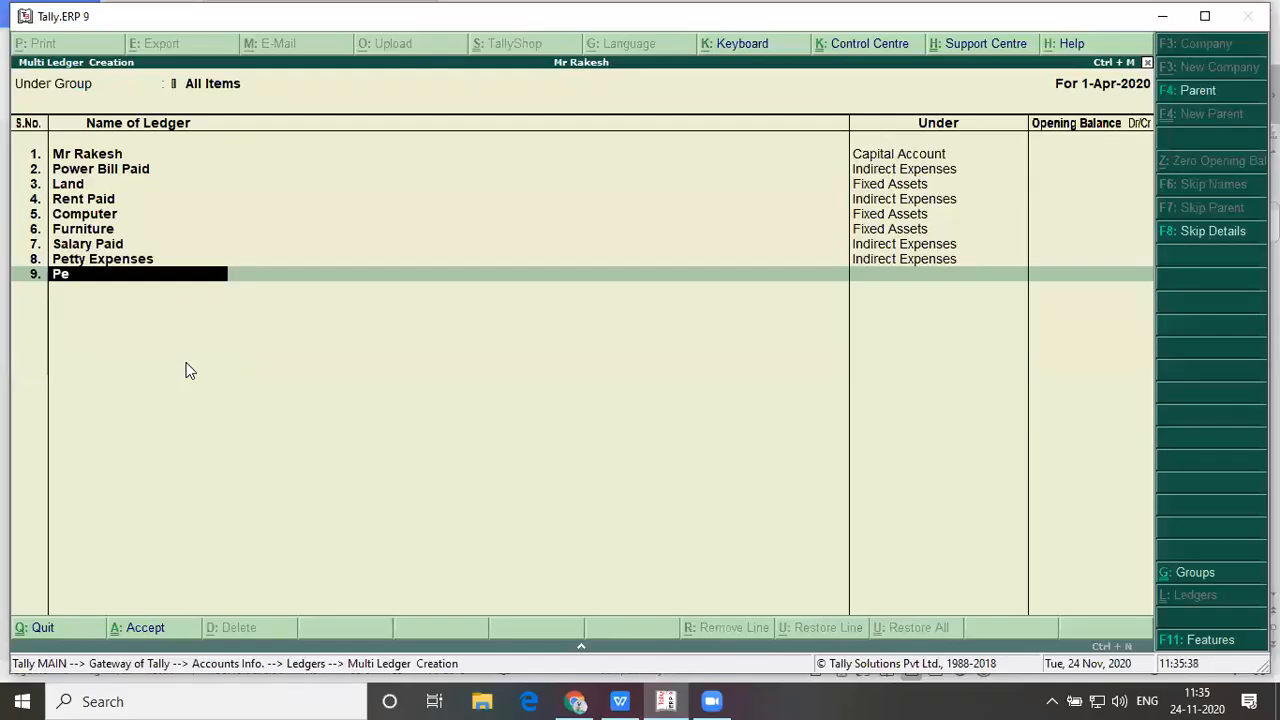
type("tty Income")
key("Return")
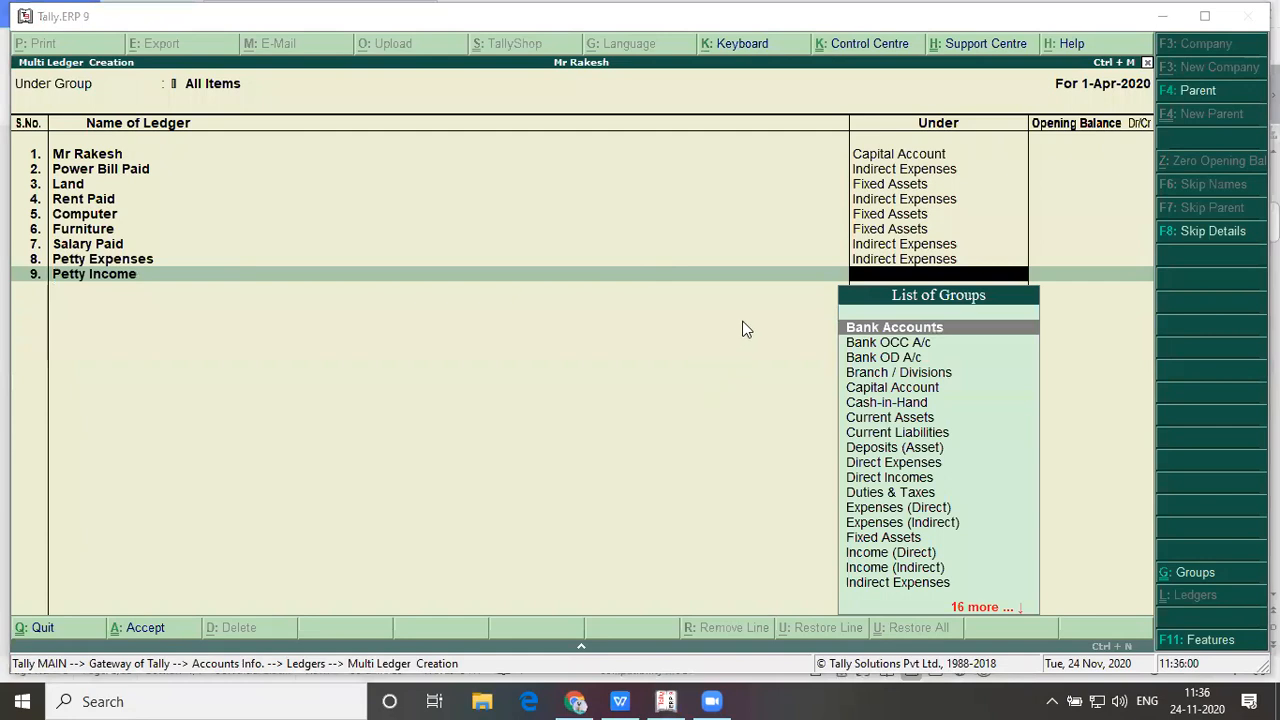
type("In")
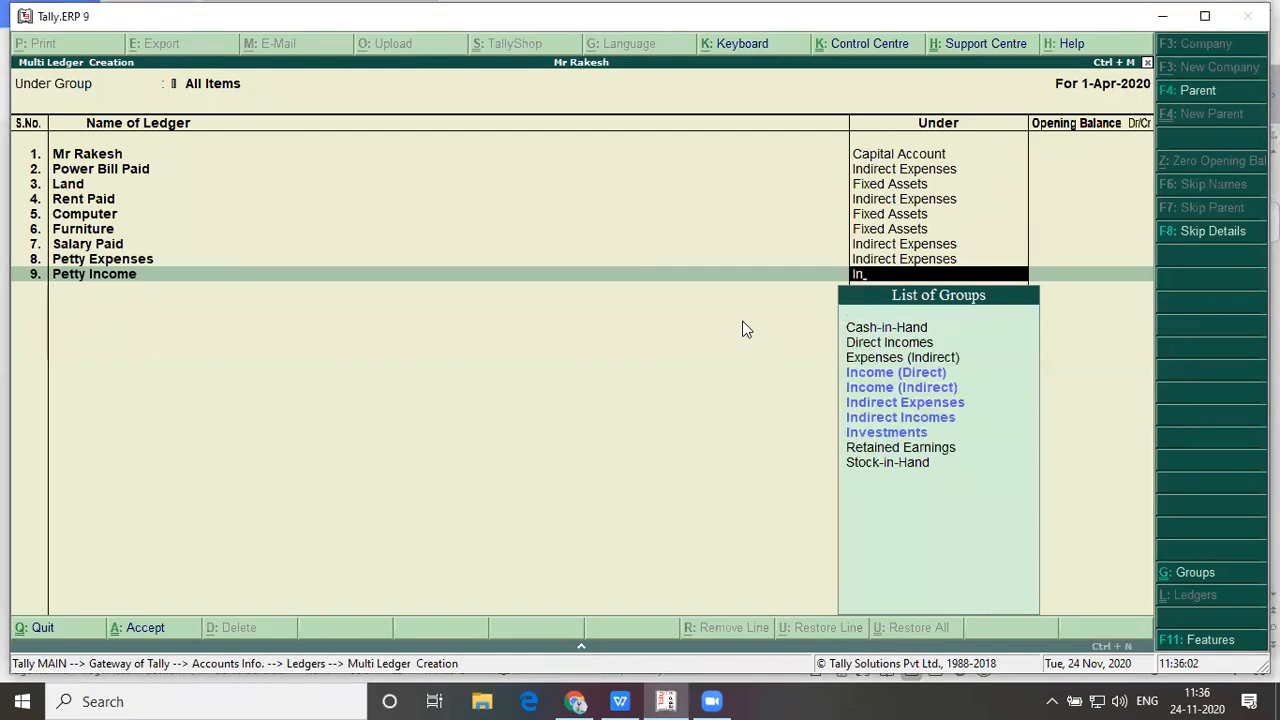
key("Down")
key("Down")
key("Down")
key("Return")
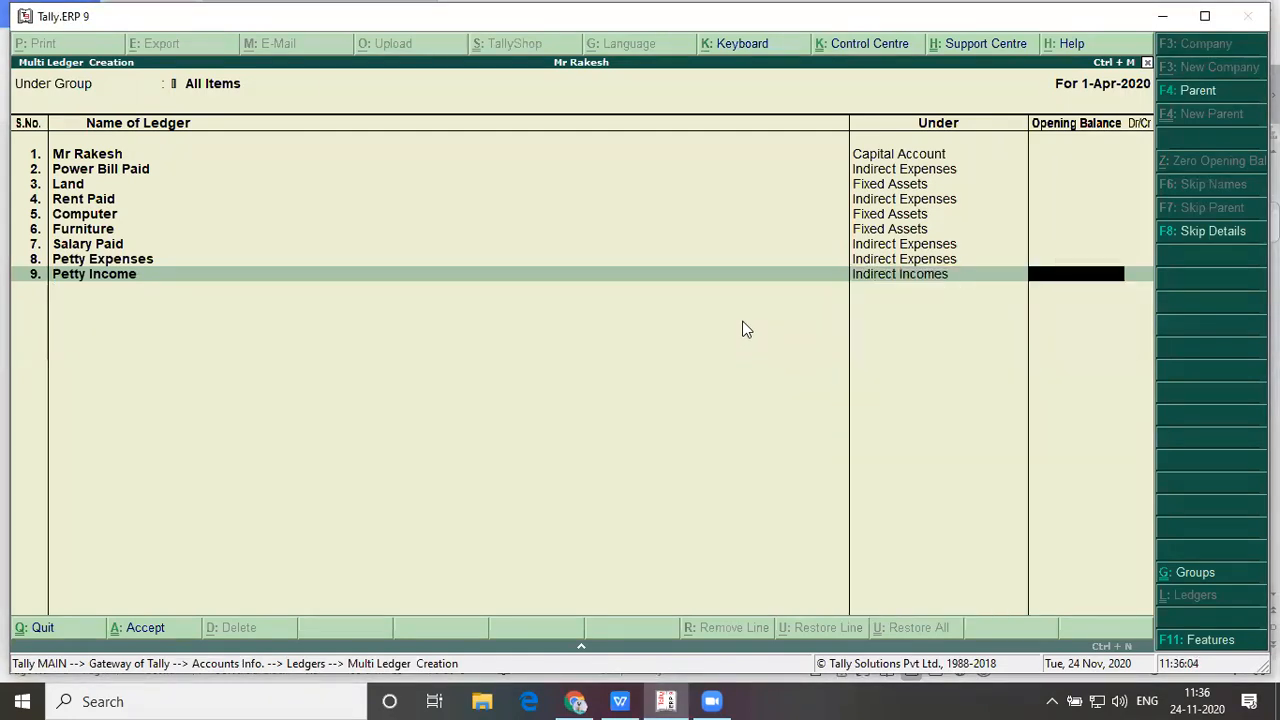
key("Return")
Check the tenth transaction in TALLY MATERIAL.docx and name the tenth ledger Commission Received in Tally.ERP 9
key("alt+Tab")
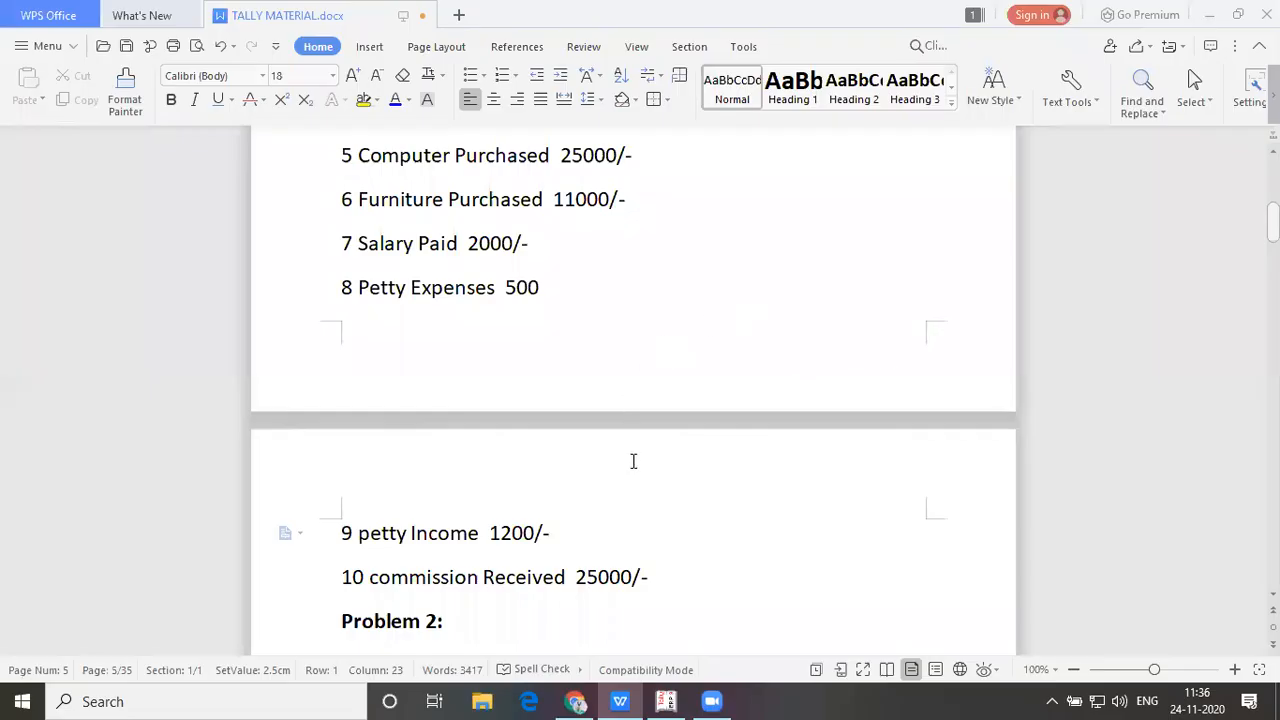
key("alt+Tab")
type("Commission Received")
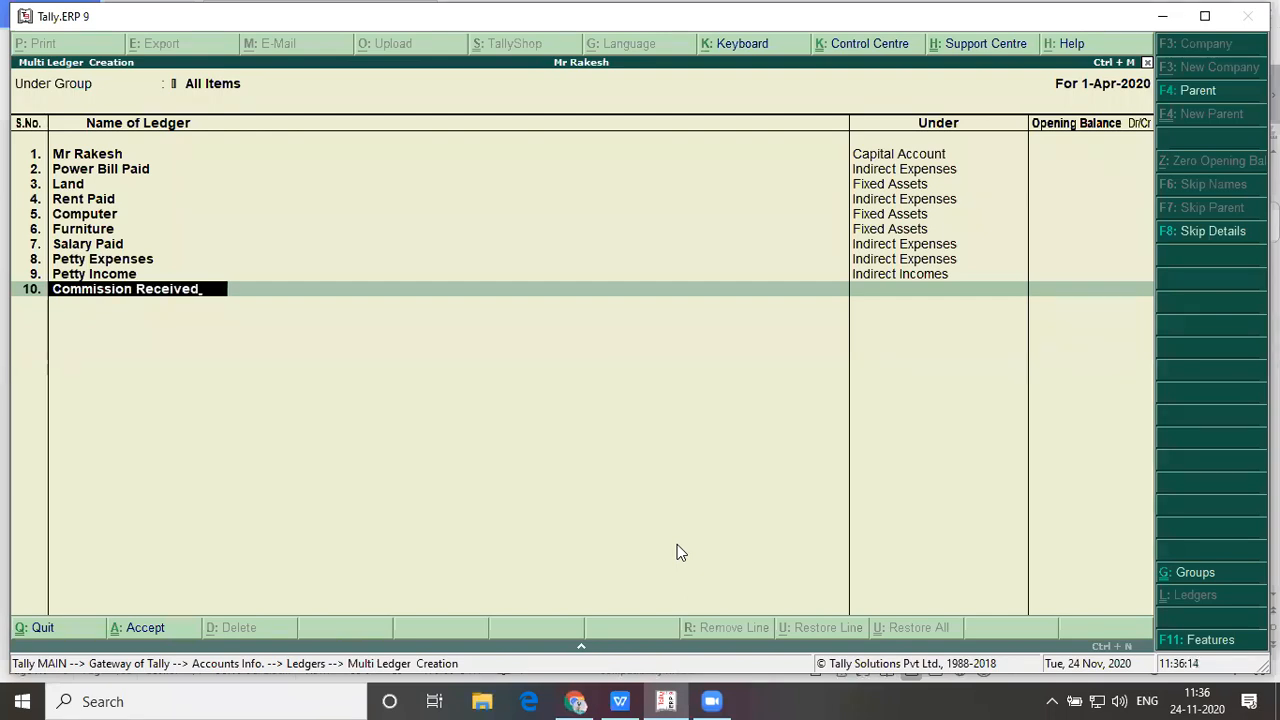
key("Return")
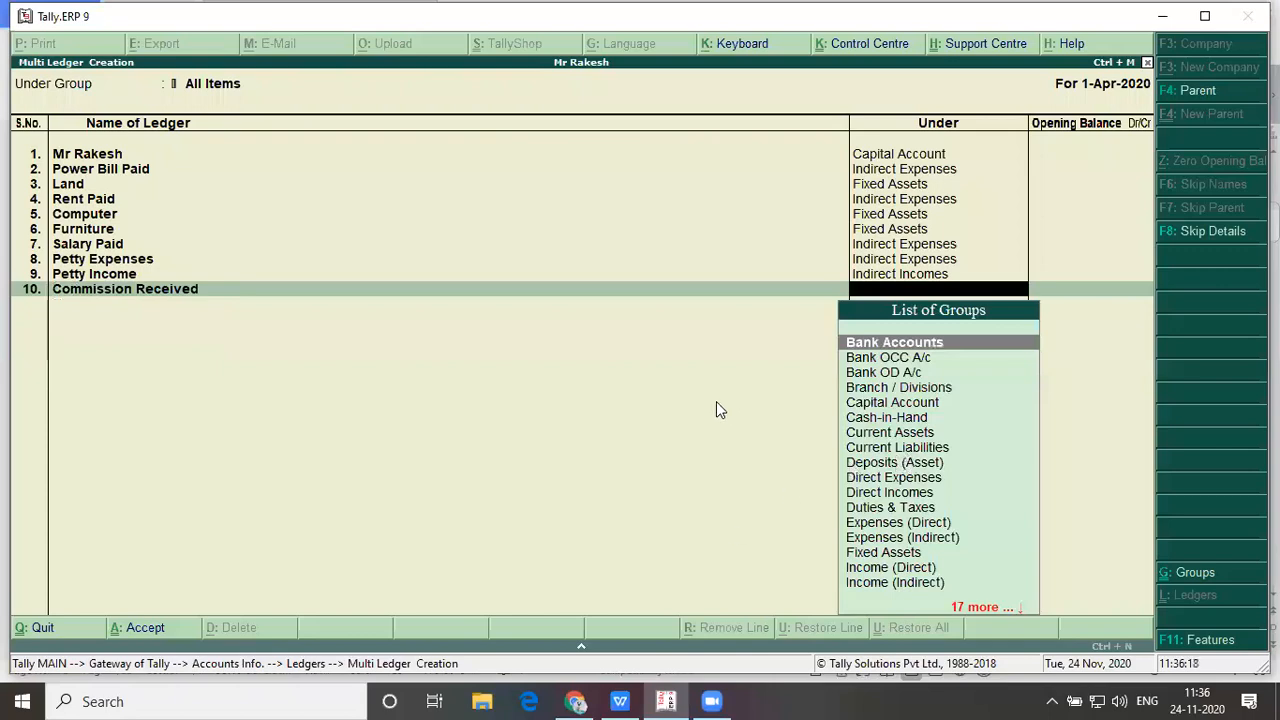
Place the Commission Received ledger under Indirect Incomes and leave its opening balance blank
type("In")
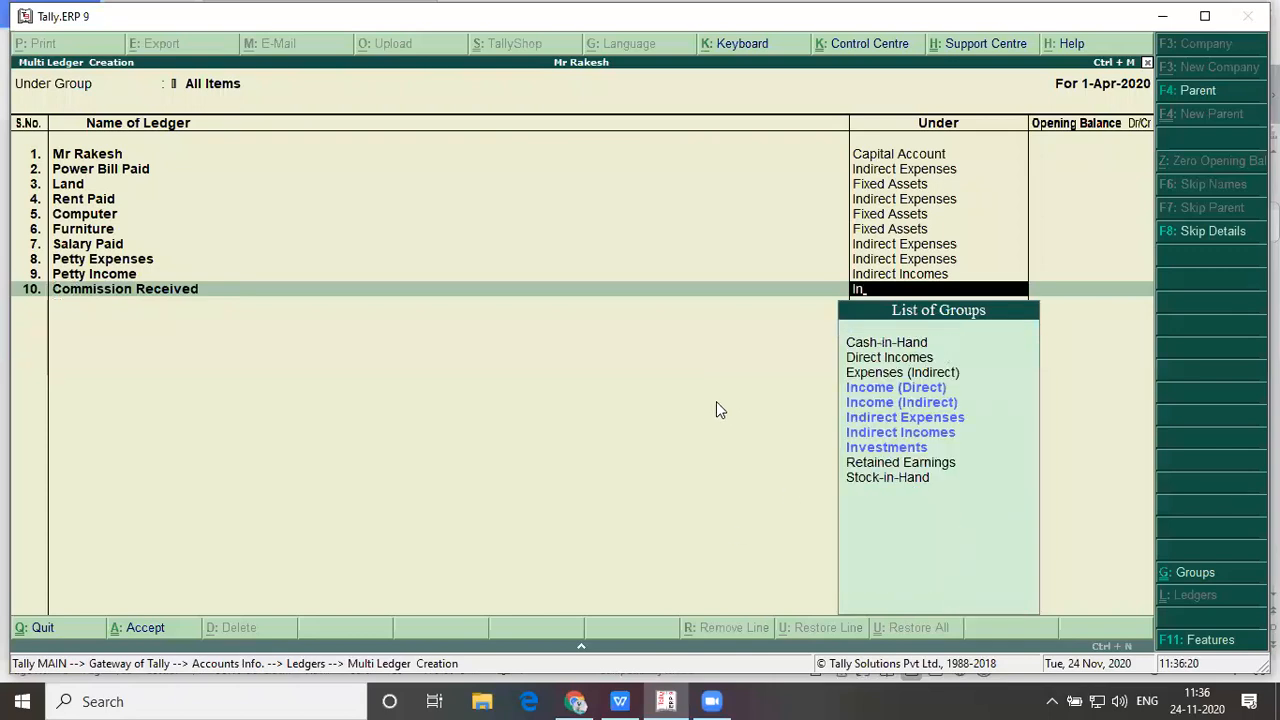
key("Down")
key("Down")
key("Down")
key("Up")
key("Down")
key("Down")
key("Return")
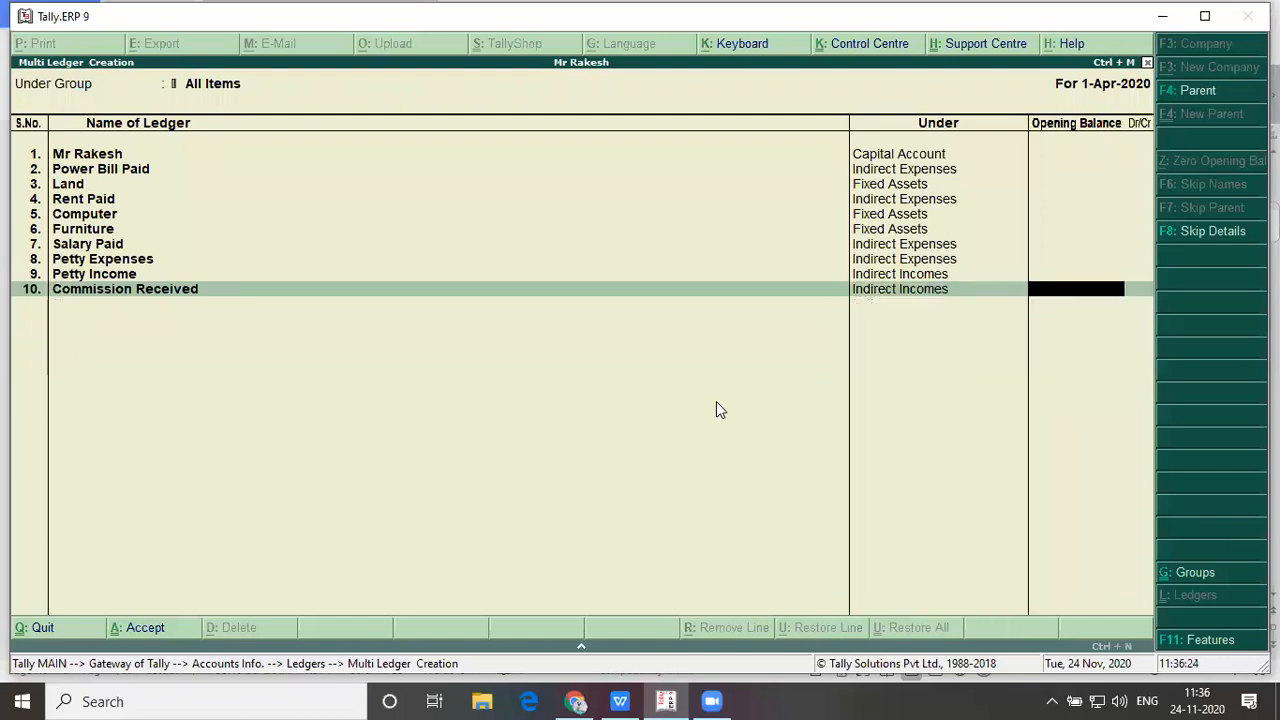
key("Return")
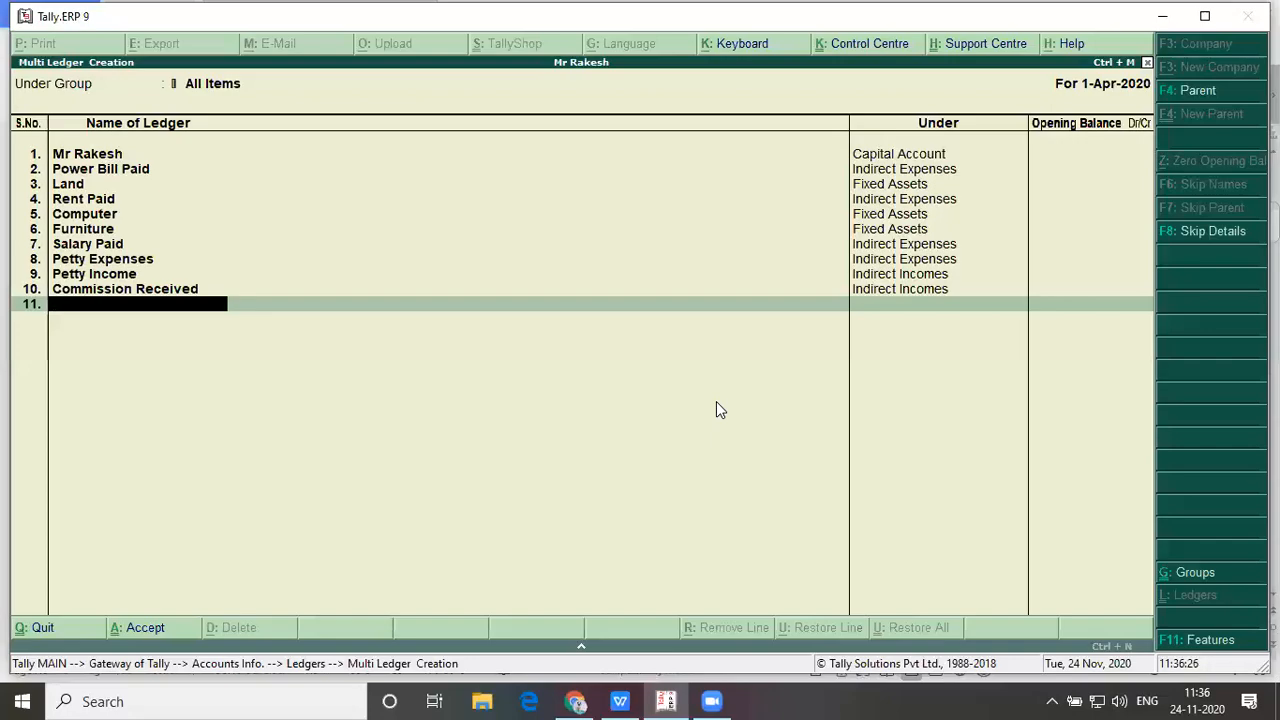
Check the last Problem 1 transactions in TALLY MATERIAL.docx, return to Tally.ERP 9 and save the ten ledgers
key("alt+Tab")
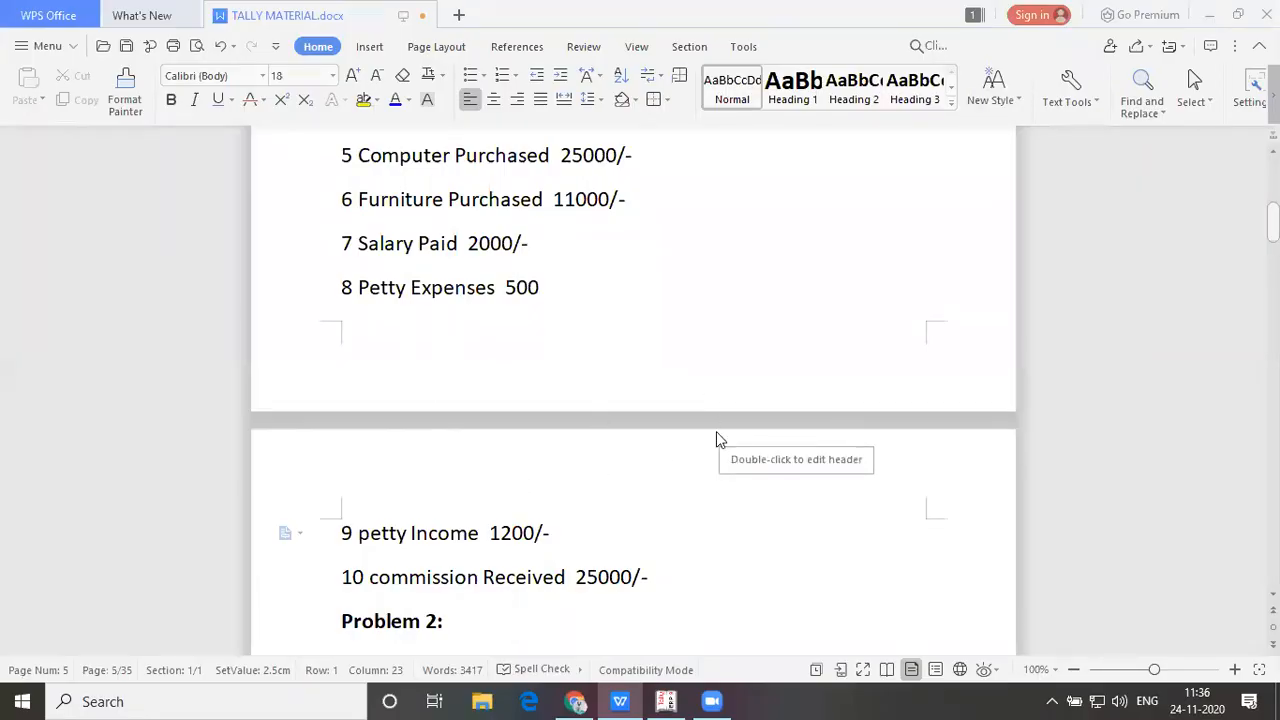
key("alt+Tab")
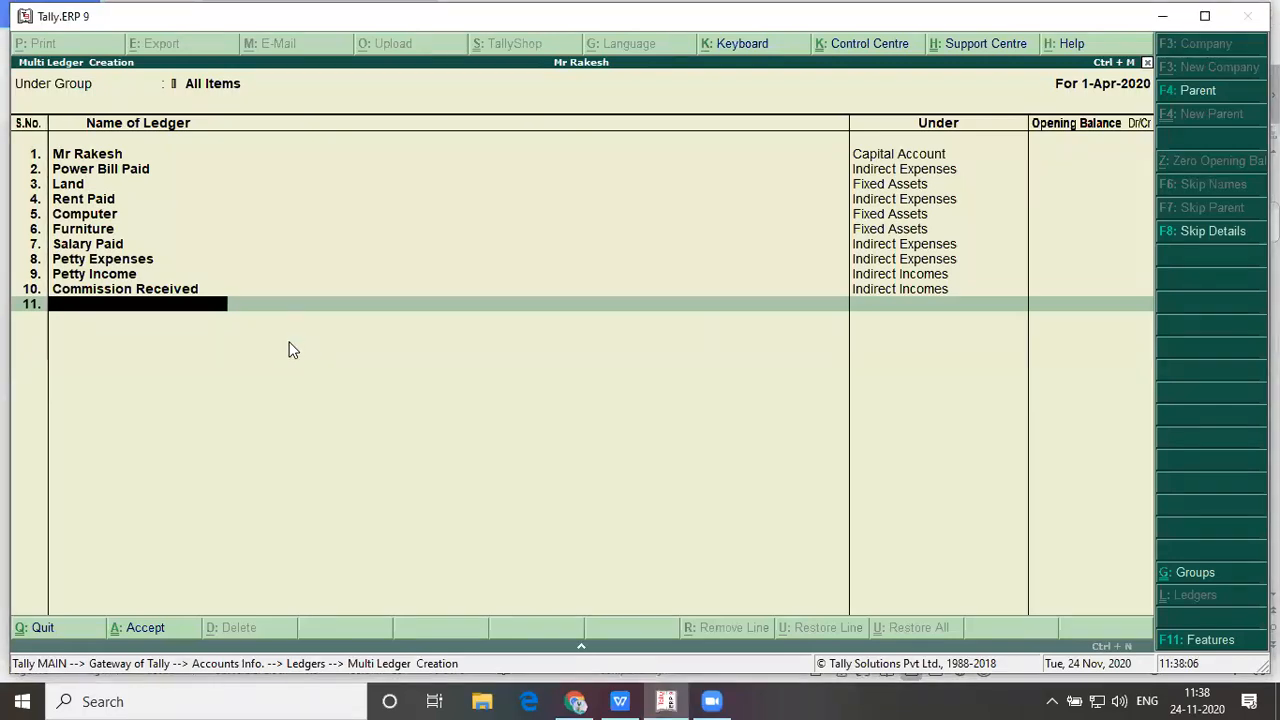
key("Return")
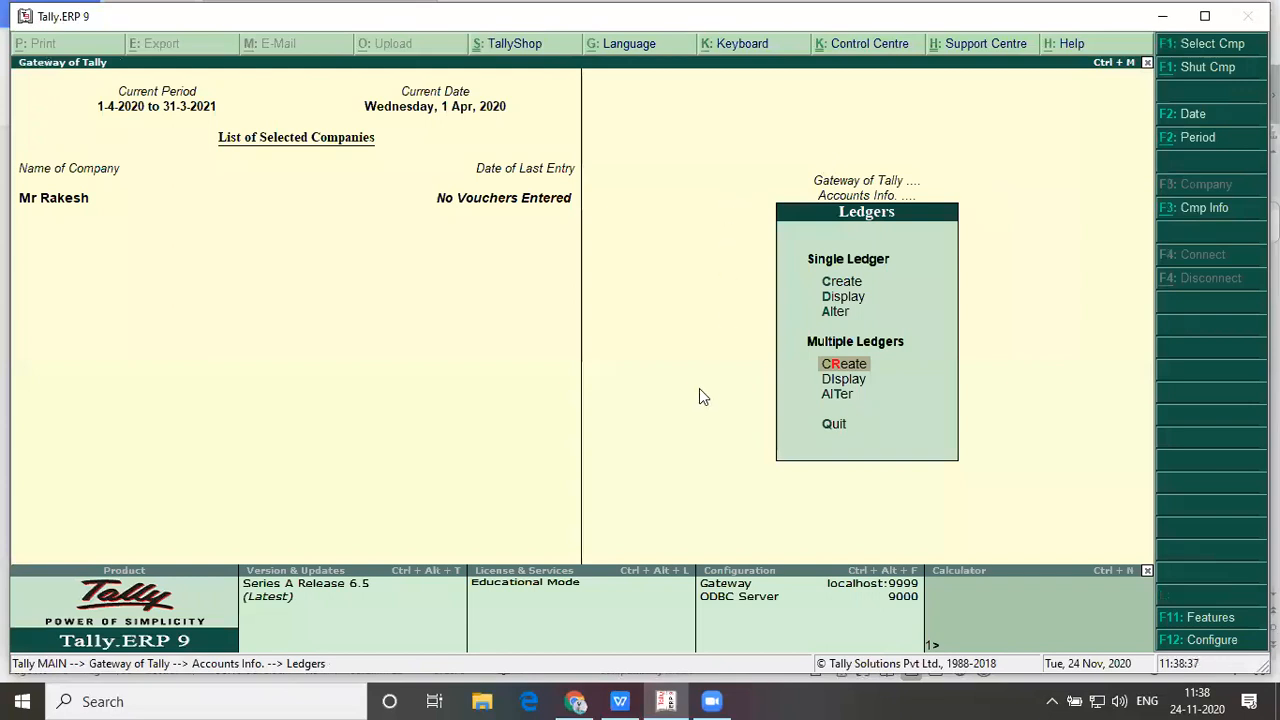
Display the company's ledgers for all groups, review the list and close it
key("Down")
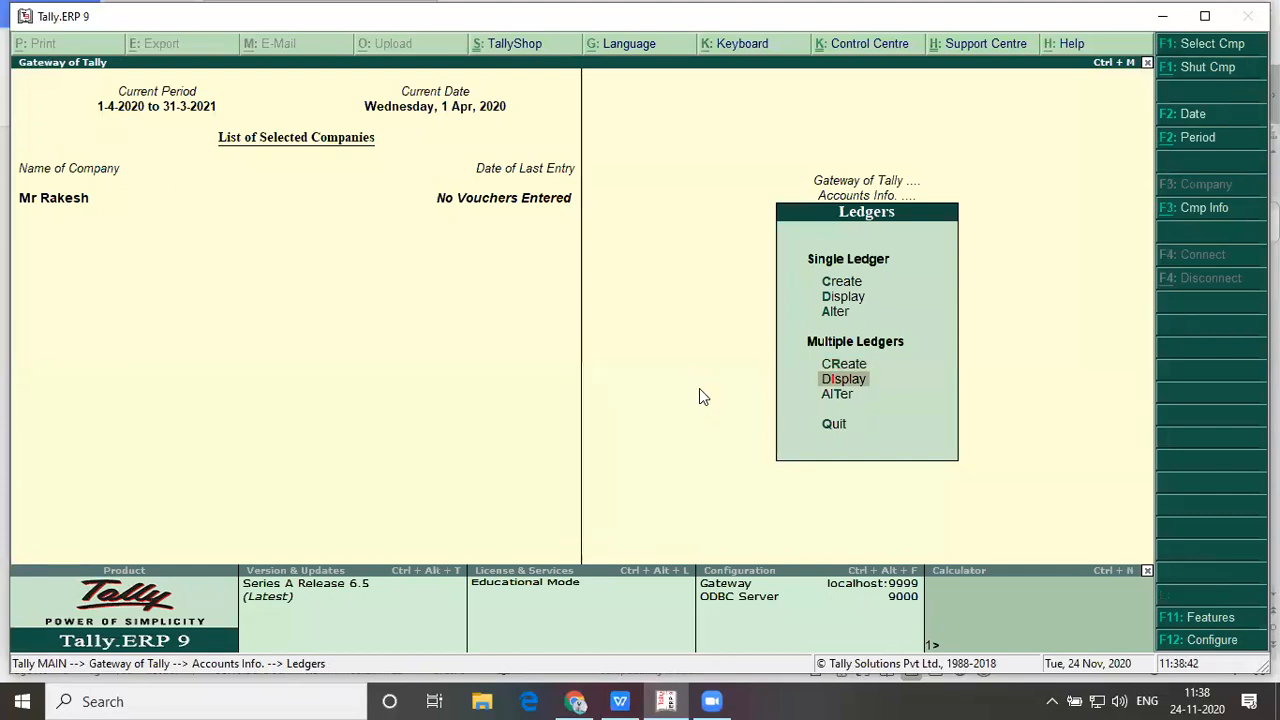
key("Return")
key("Return")
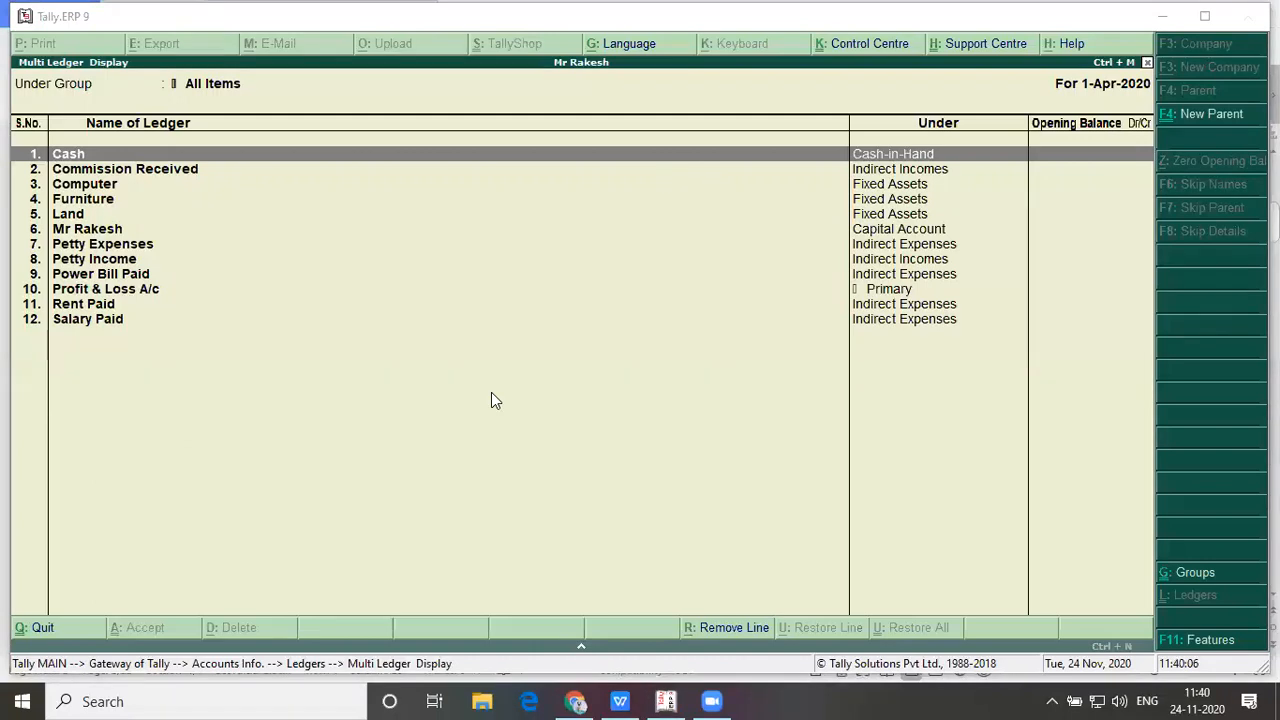
left_click(598, 306)
key("Escape")
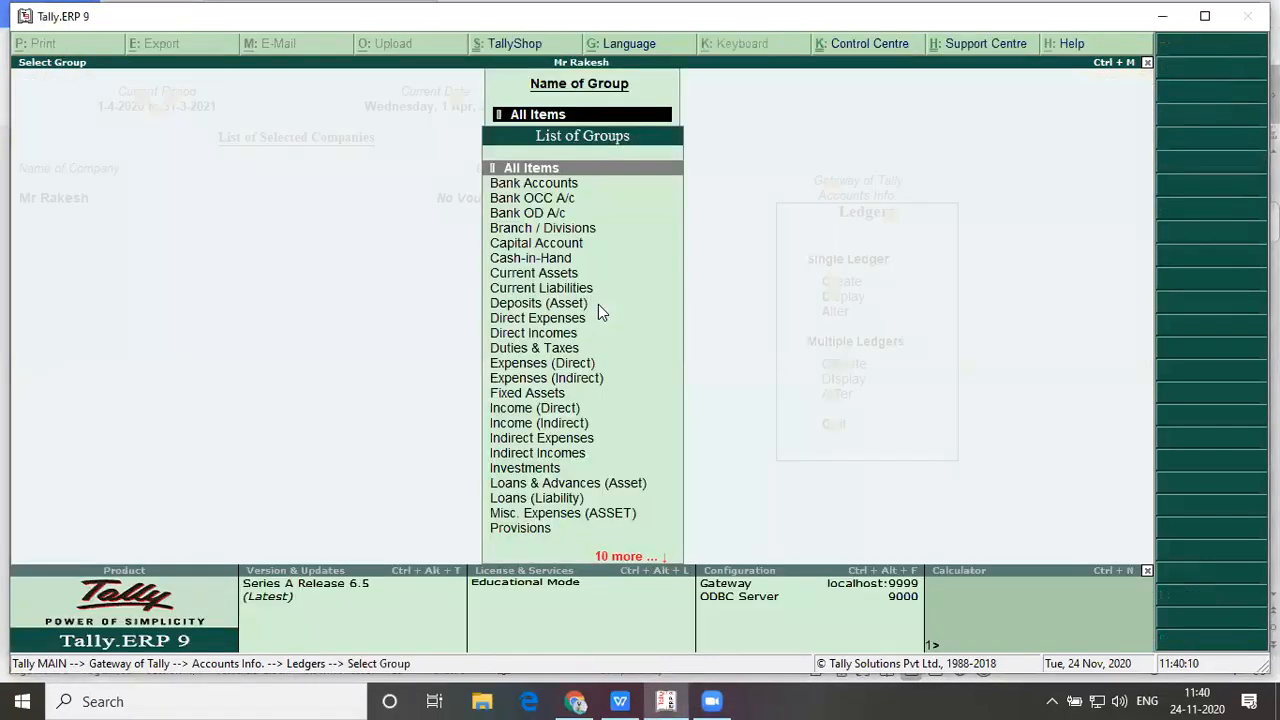
key("Escape")
key("Escape")
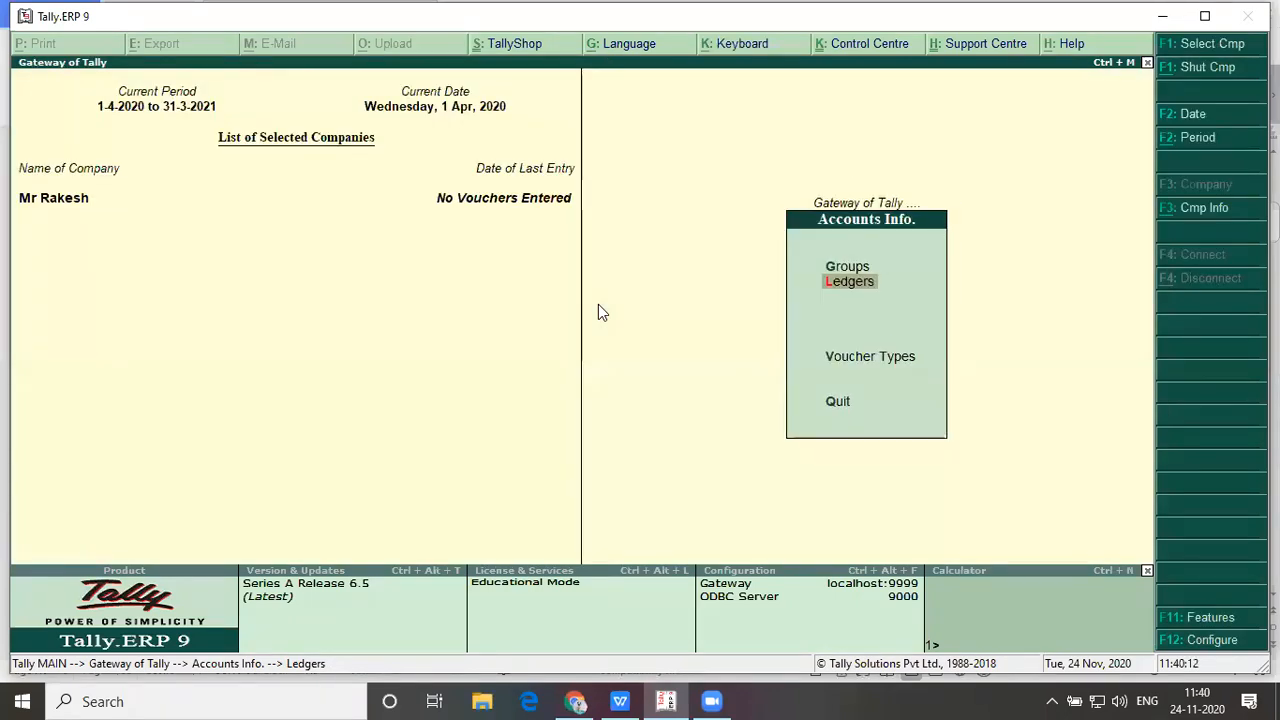
Return to the Gateway of Tally and open accounting voucher entry
key("Escape")
key("Down")
key("Down")
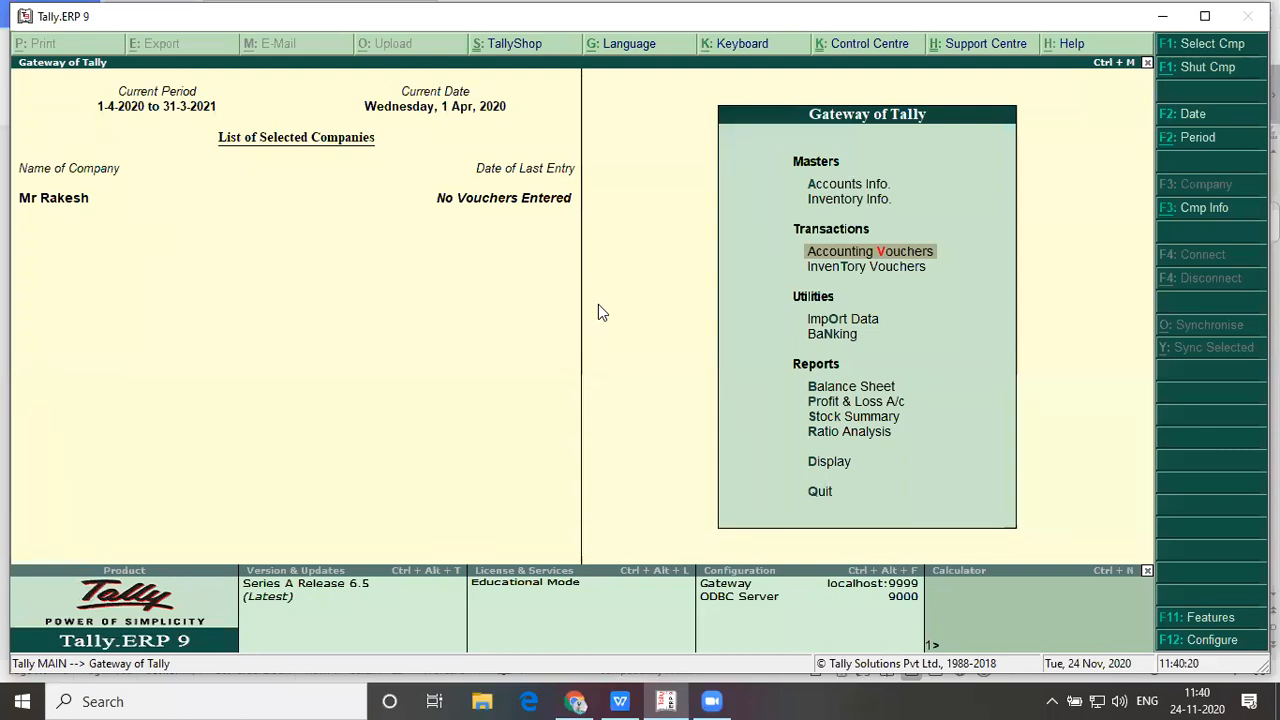
key("Return")
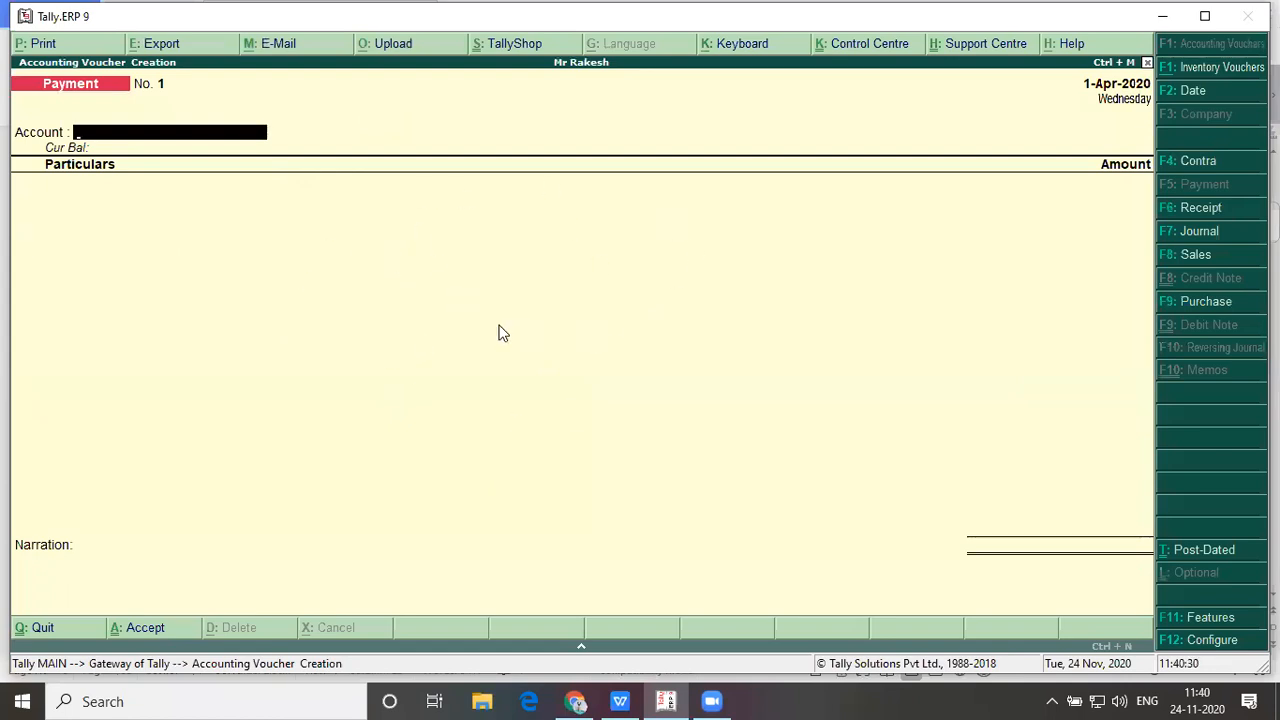
Examine the Problem 1 transactions from the first one in TALLY MATERIAL.docx and return to the voucher in Tally.ERP 9
key("alt+Tab")
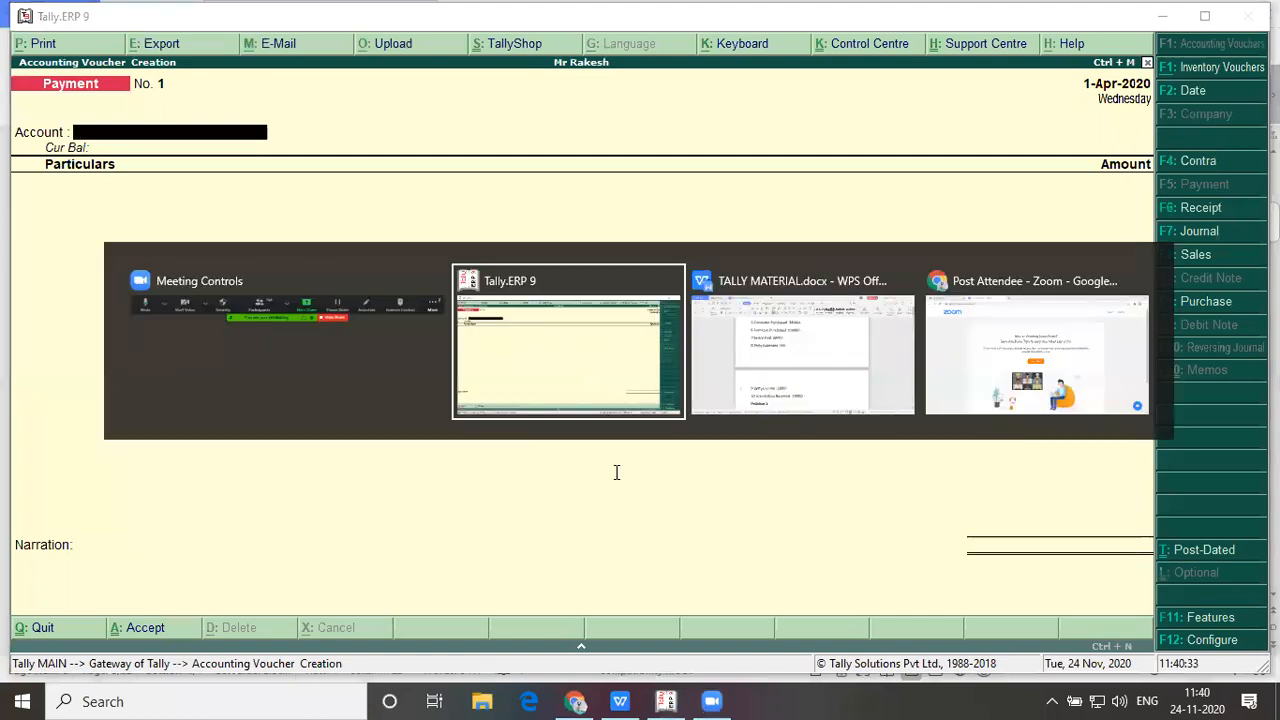
key("alt+Tab")
scroll(616, 472, "up", 3)
key("Up")
key("Up")
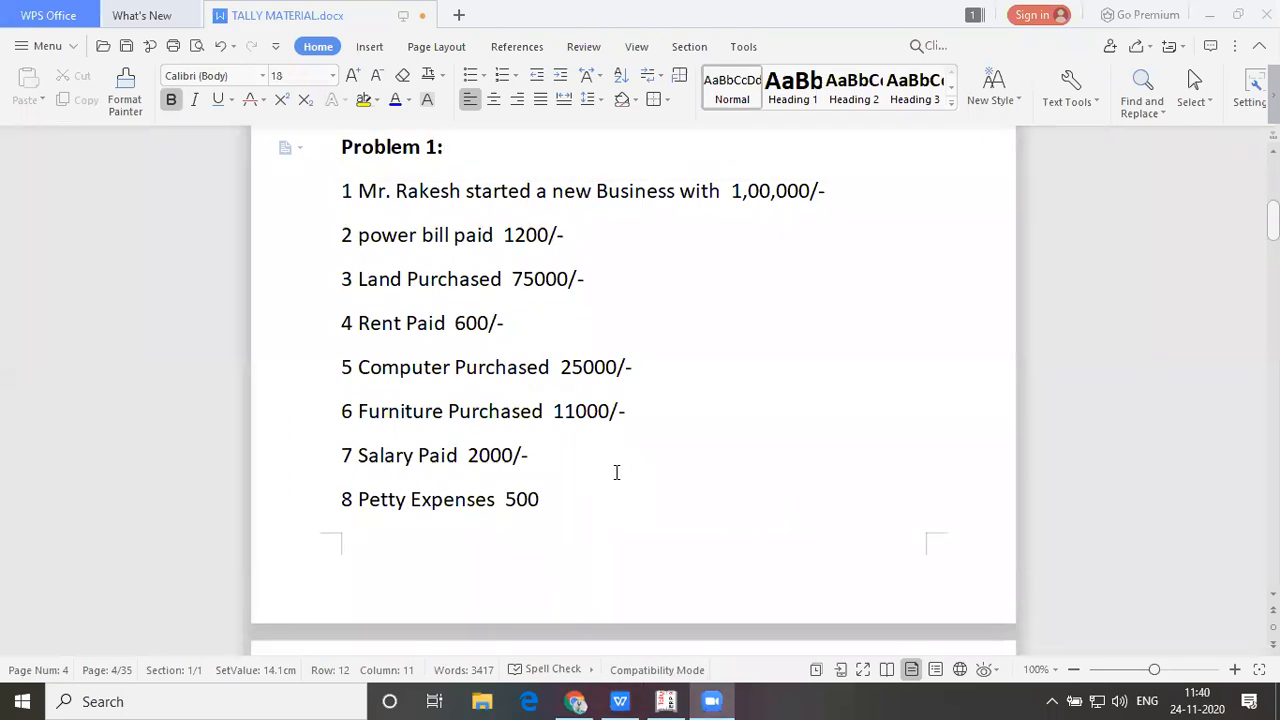
key("alt+Tab")
key("alt+Tab")
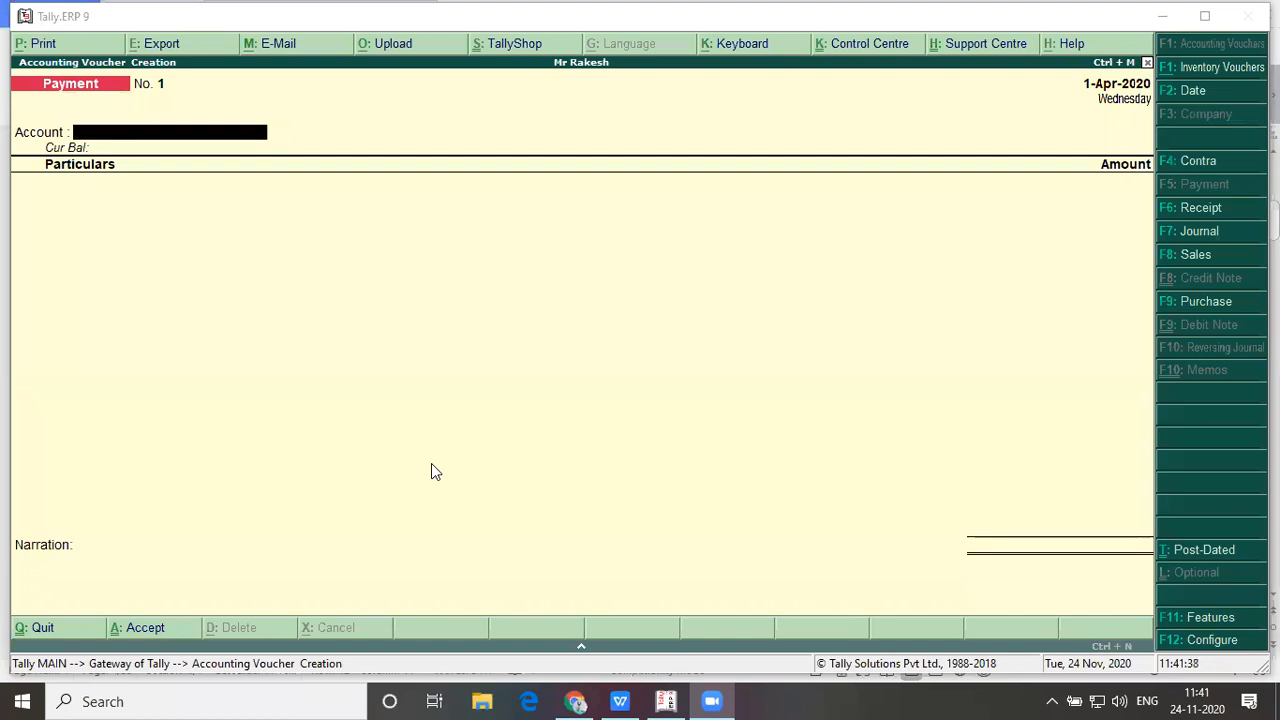
Start a receipt voucher with Cash as the account and the owner's capital ledger as the particulars
key("F6")
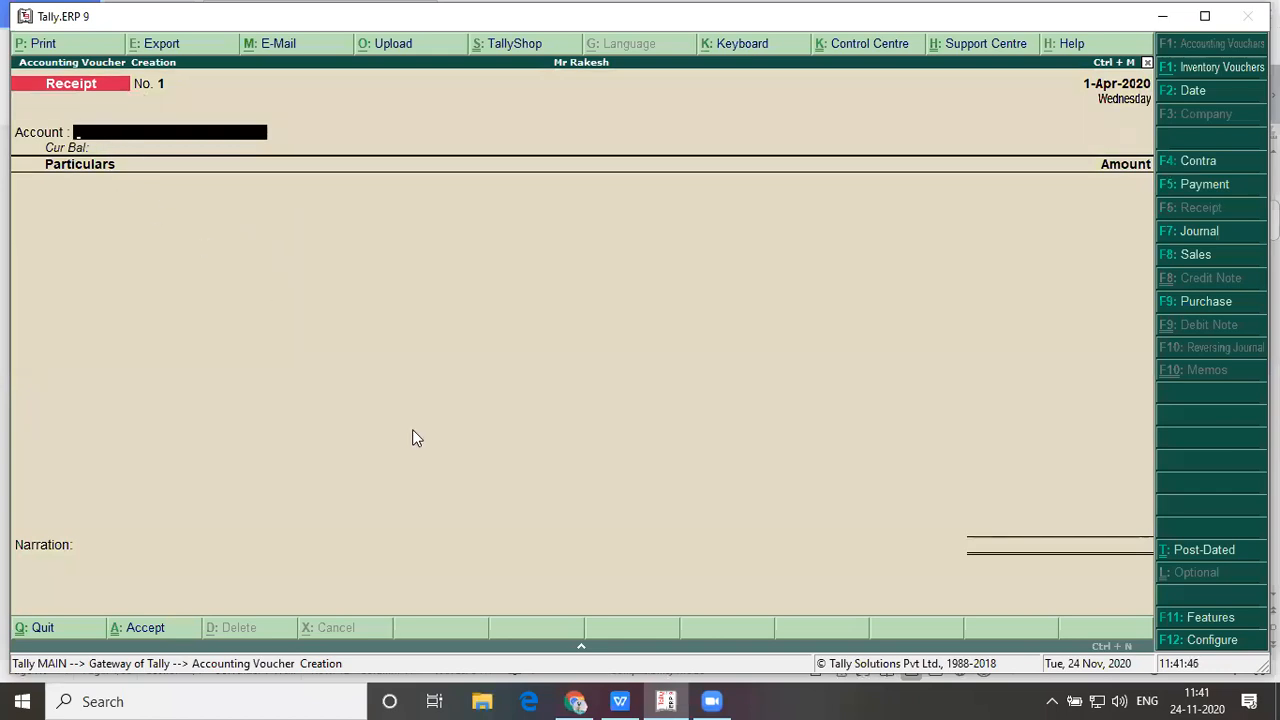
type("Ca")
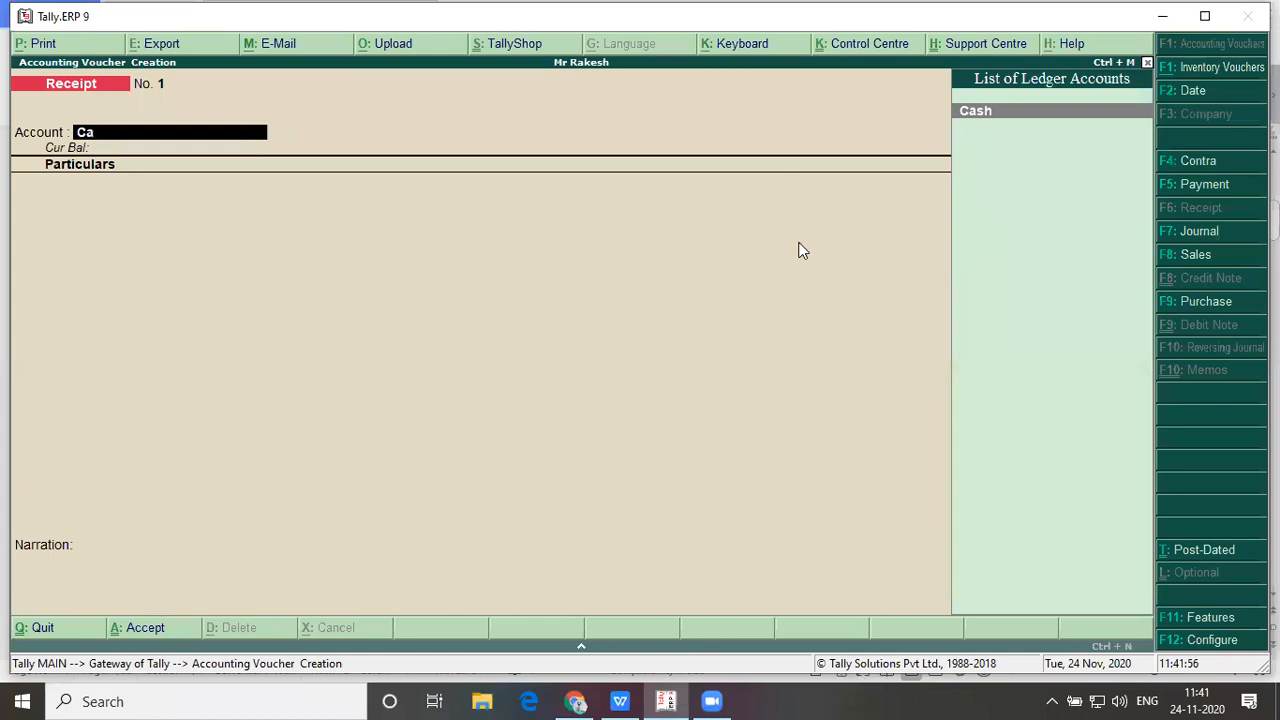
key("Return")
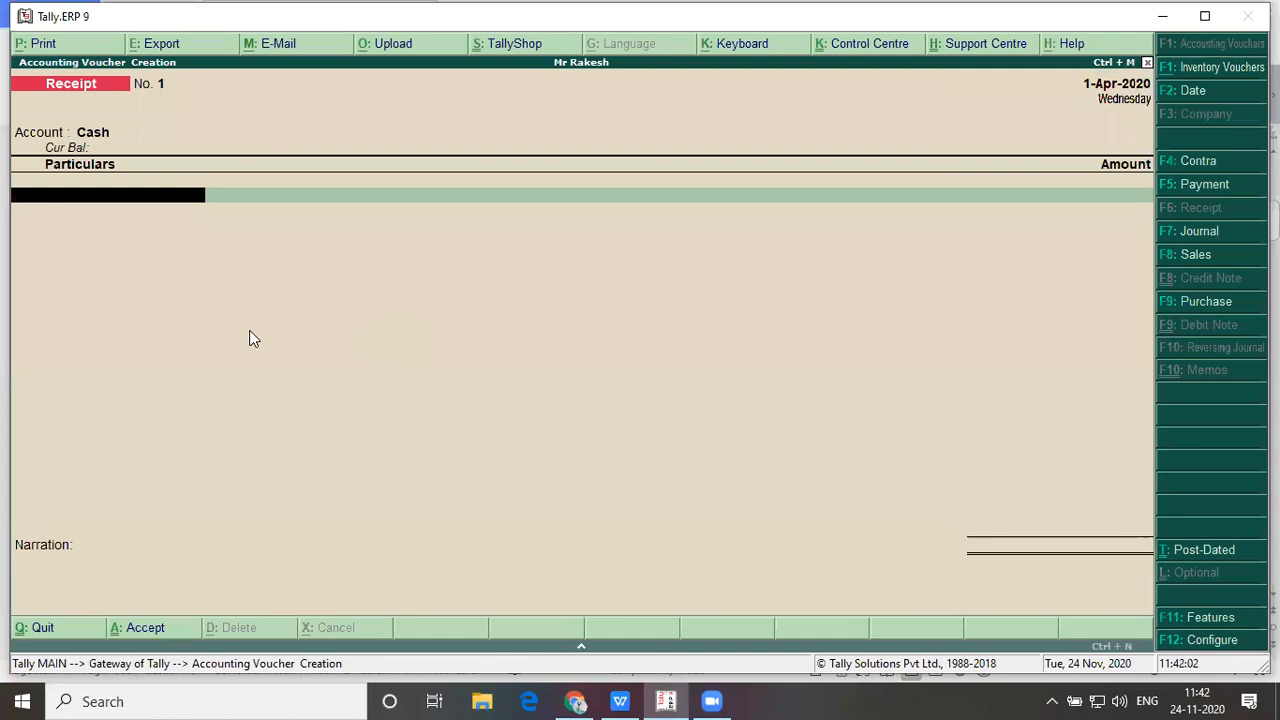
type("Mr")
key("Return")
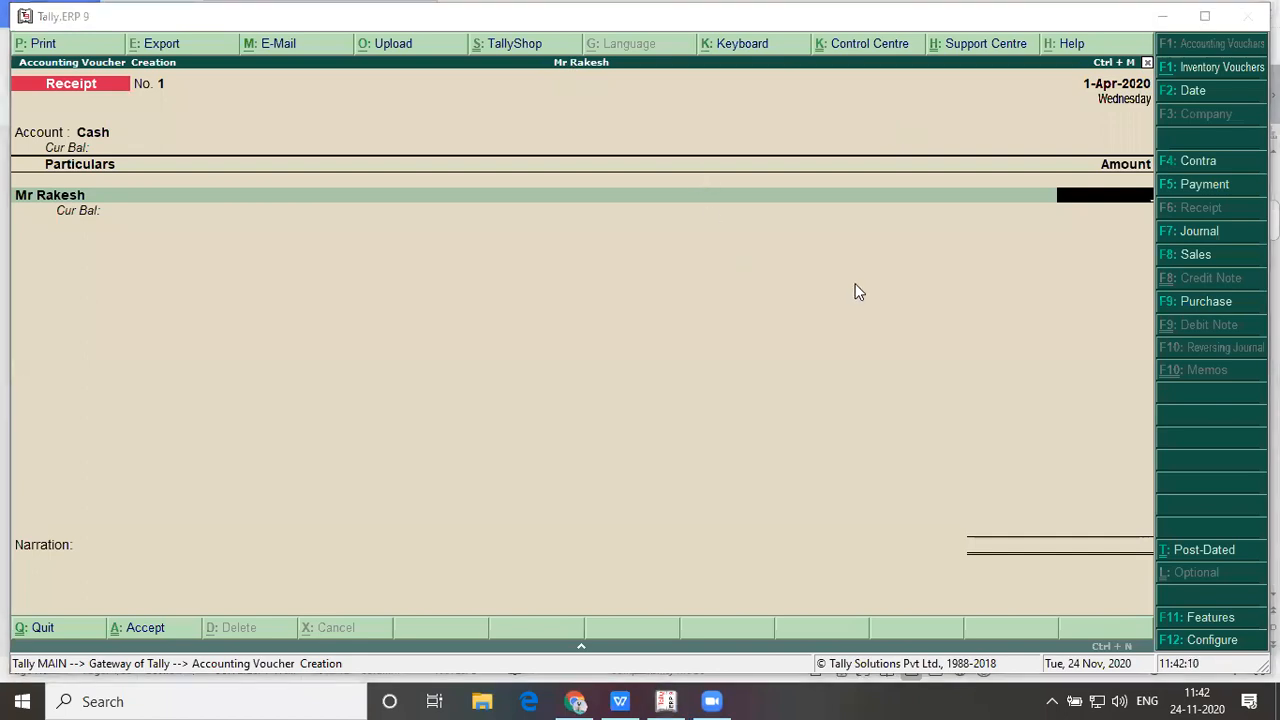
Check the capital amount in TALLY MATERIAL.docx, enter 100000 in the receipt voucher and save it without a narration
key("alt+Tab")
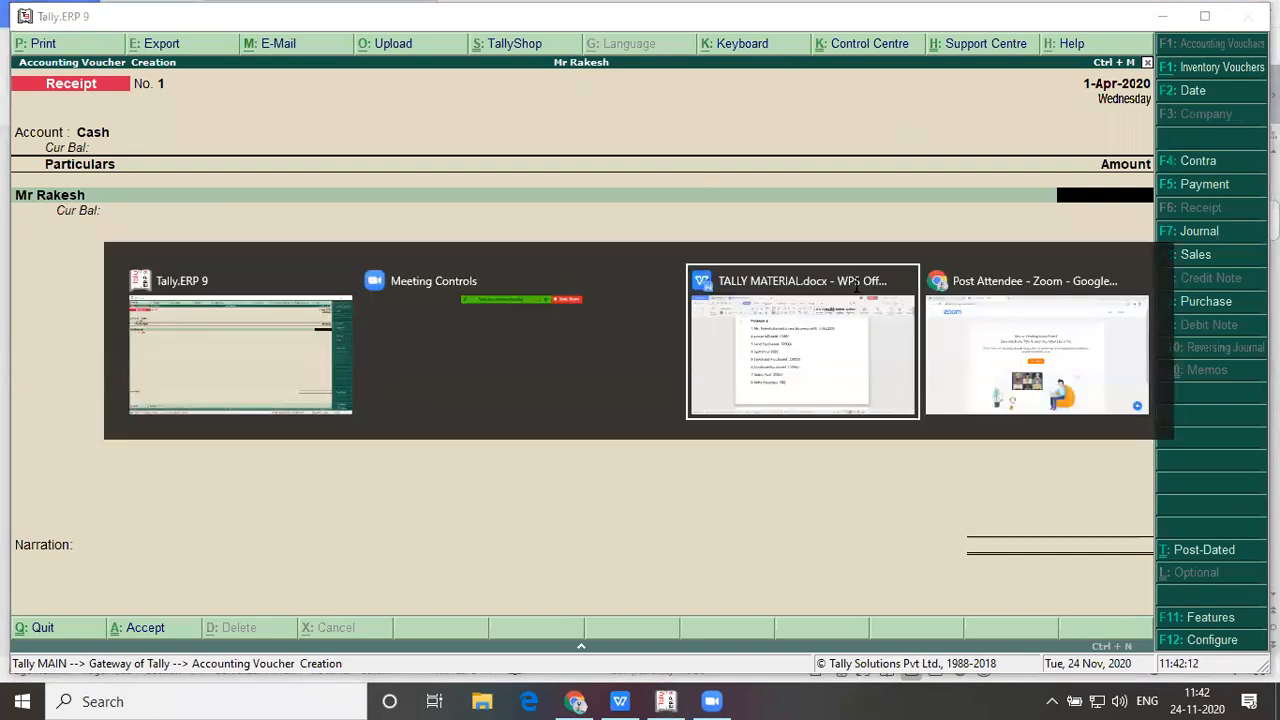
left_click(857, 285)
key("alt+Tab")
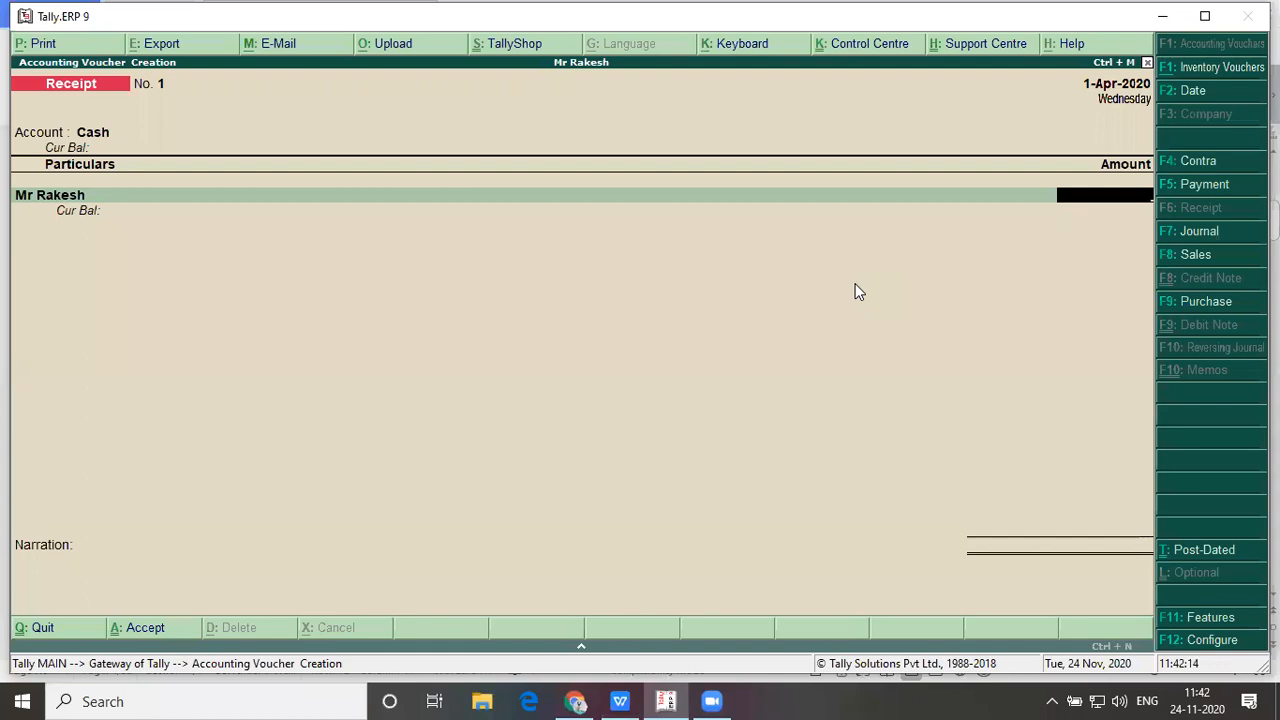
type("100000")
key("Return")
key("Return")
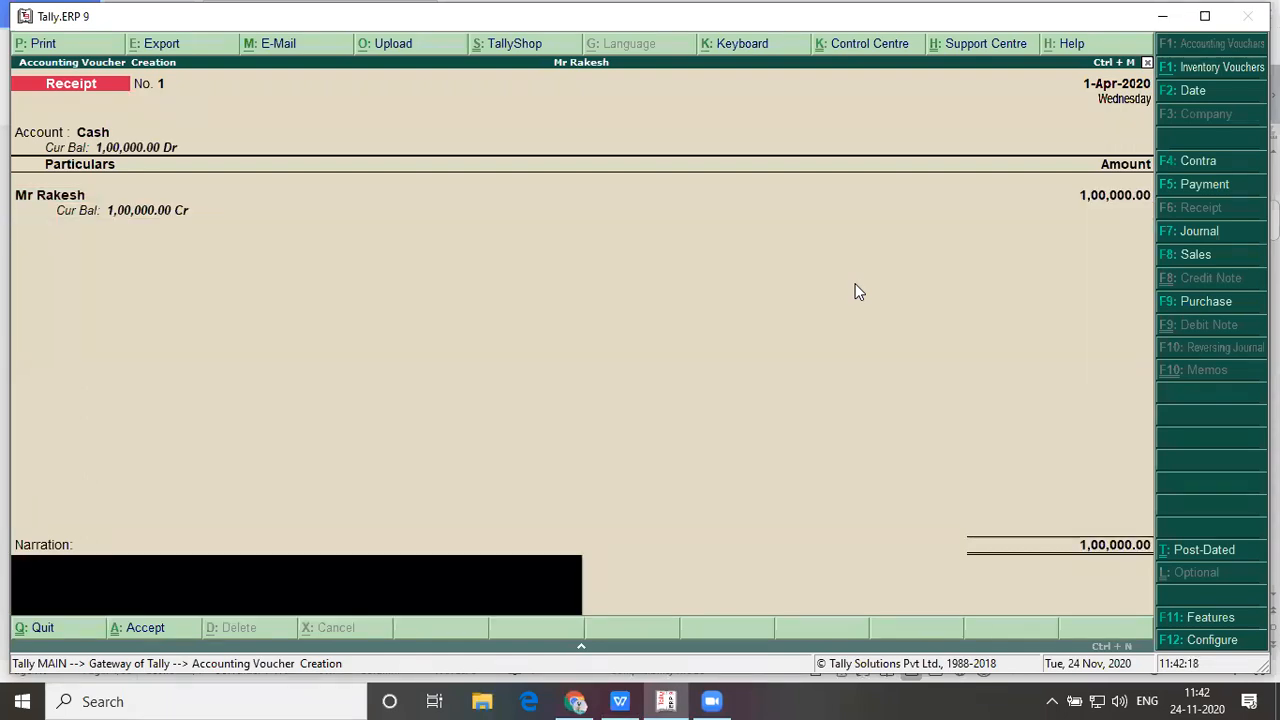
key("Return")
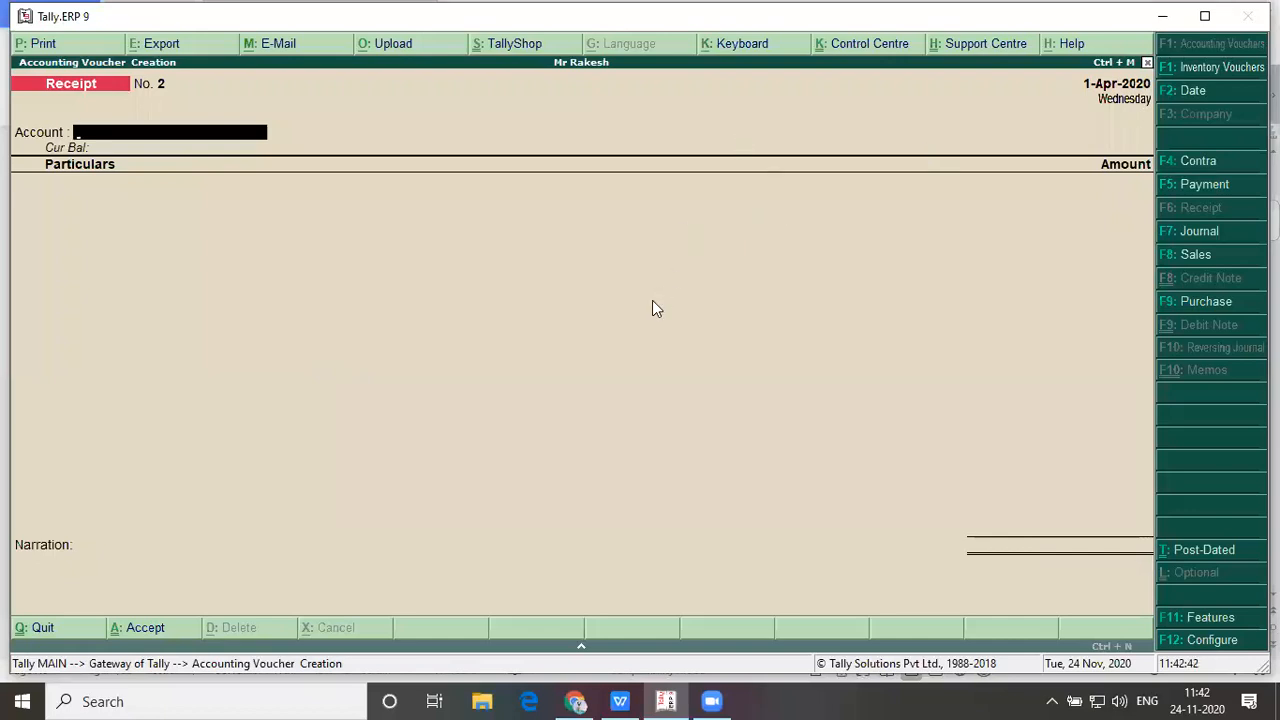
Check the power bill transaction in TALLY MATERIAL.docx and start a payment voucher in Tally.ERP 9 with Cash as account and Power Bill Paid as particulars
key("alt+Tab")
left_click(568, 240)
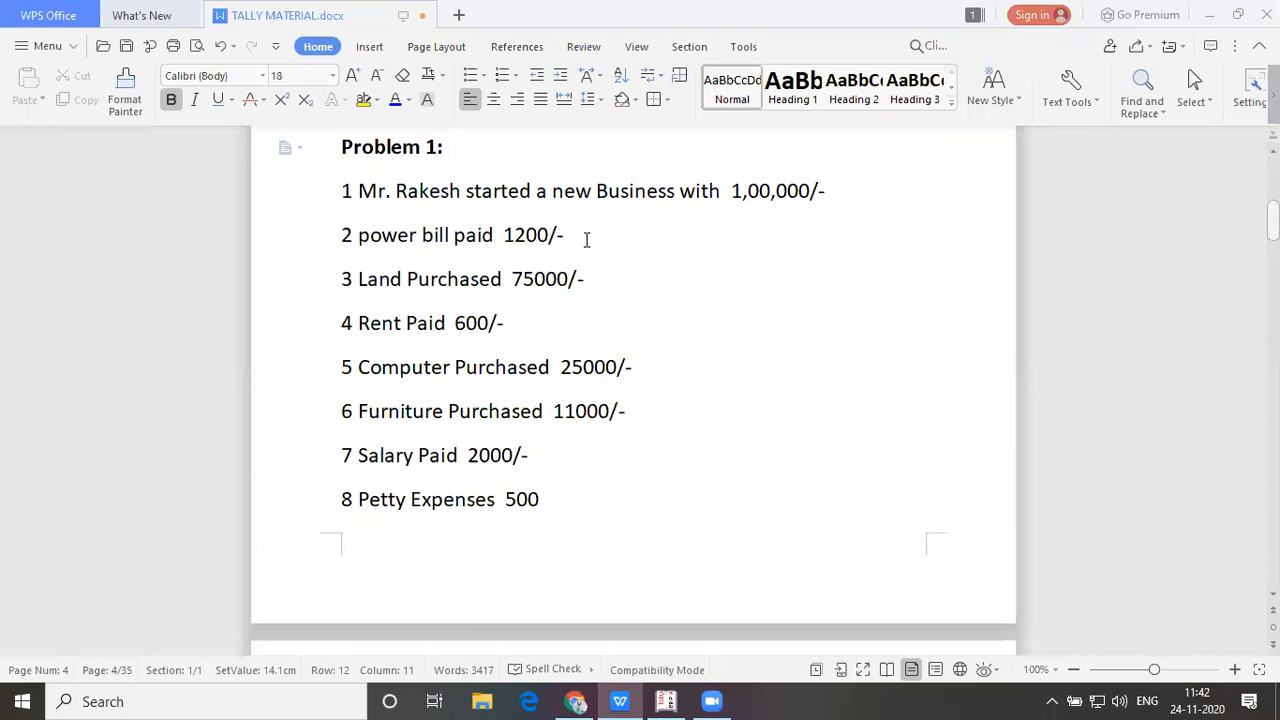
key("alt+Tab")
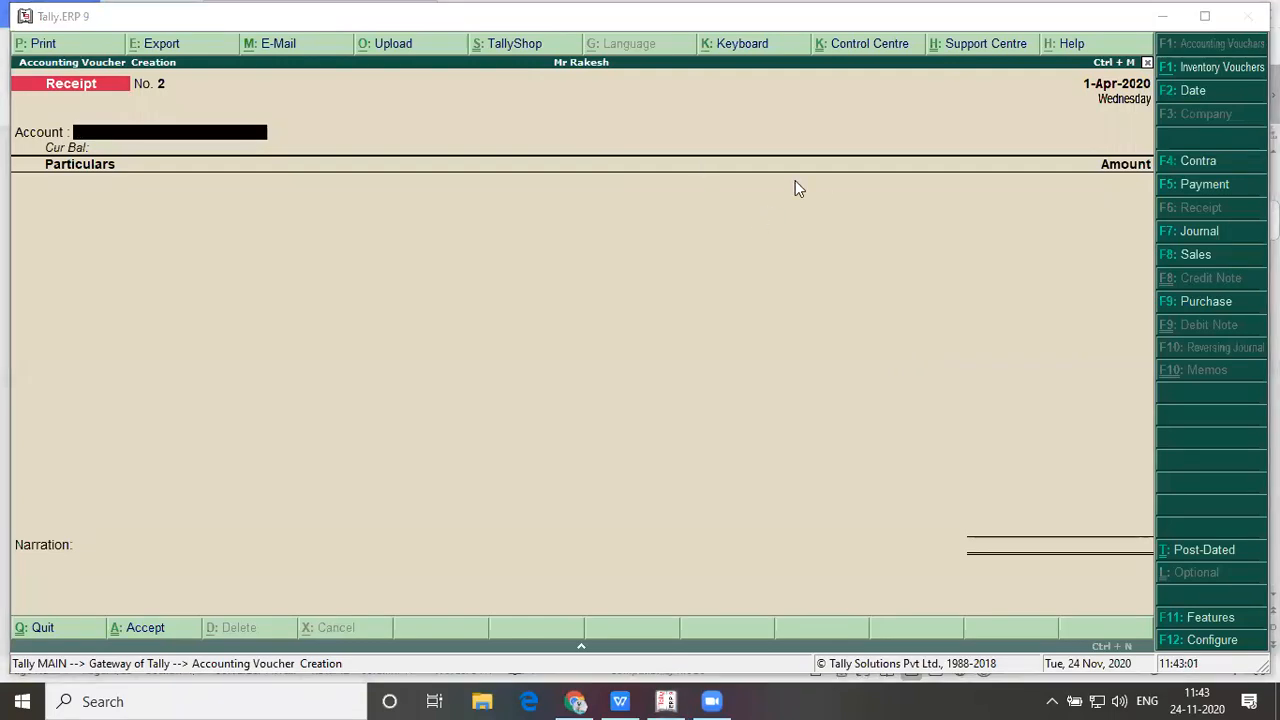
left_click(268, 240)
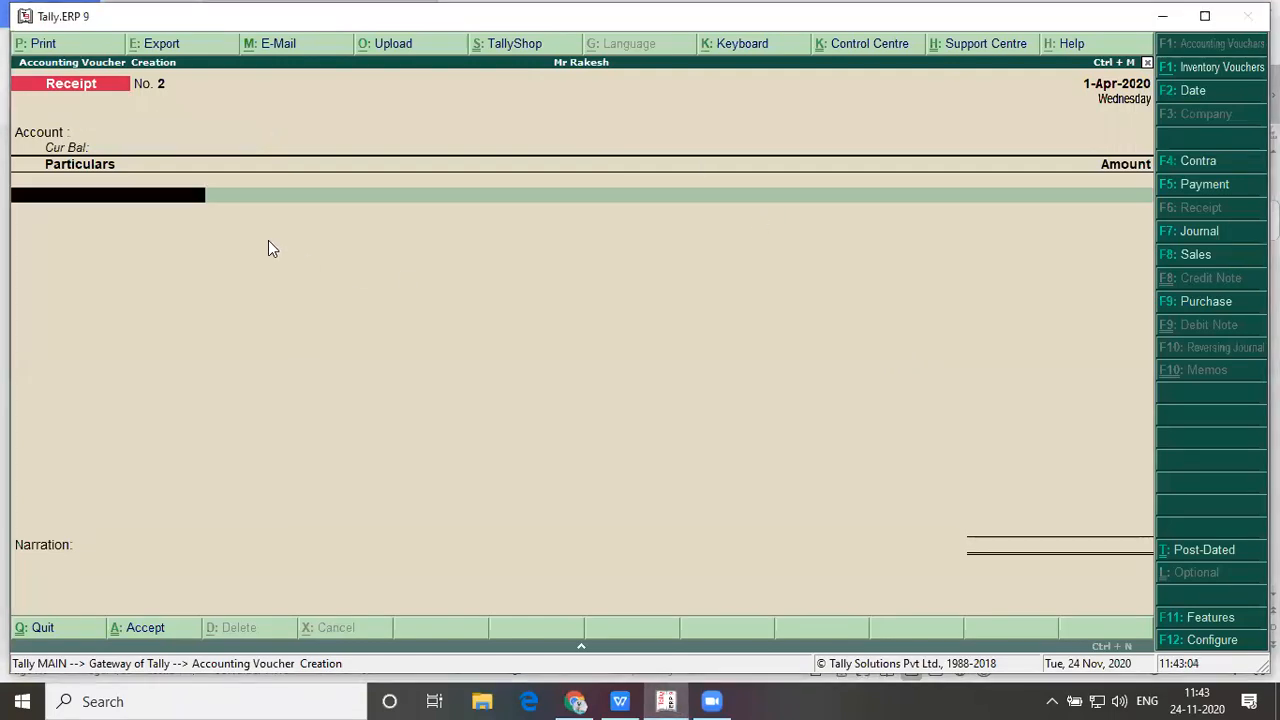
key("F5")
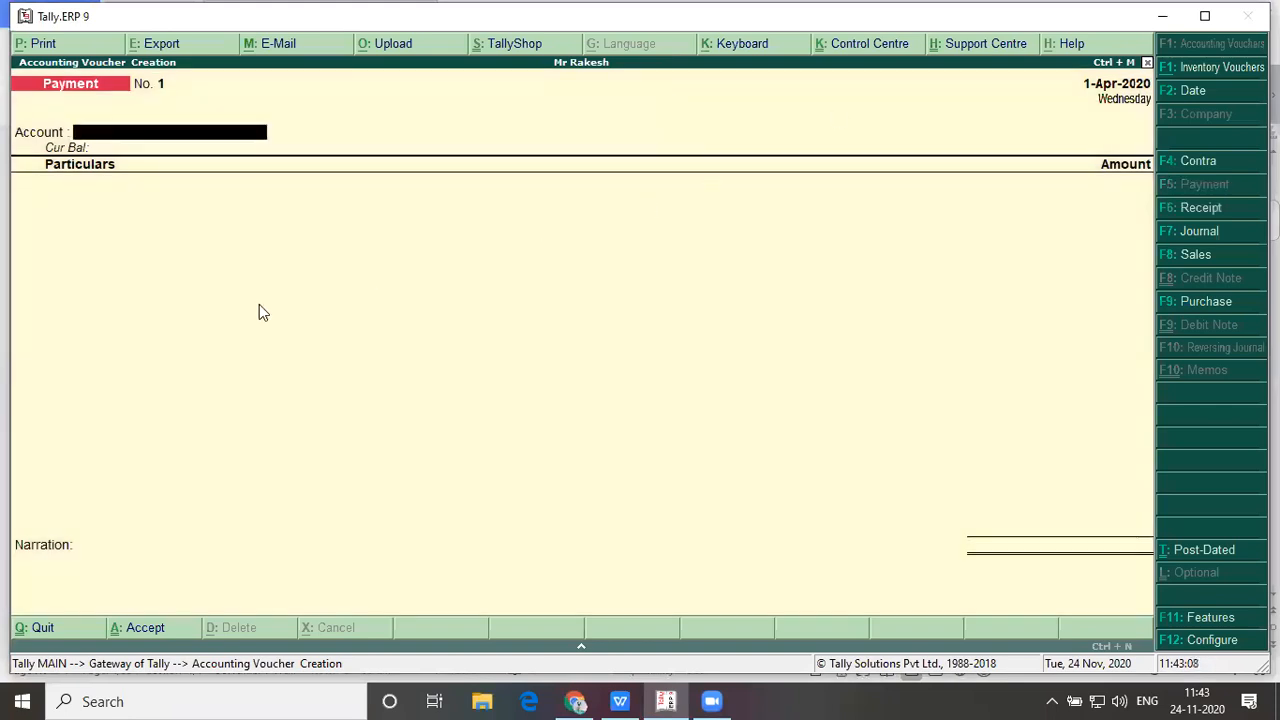
type("Cas")
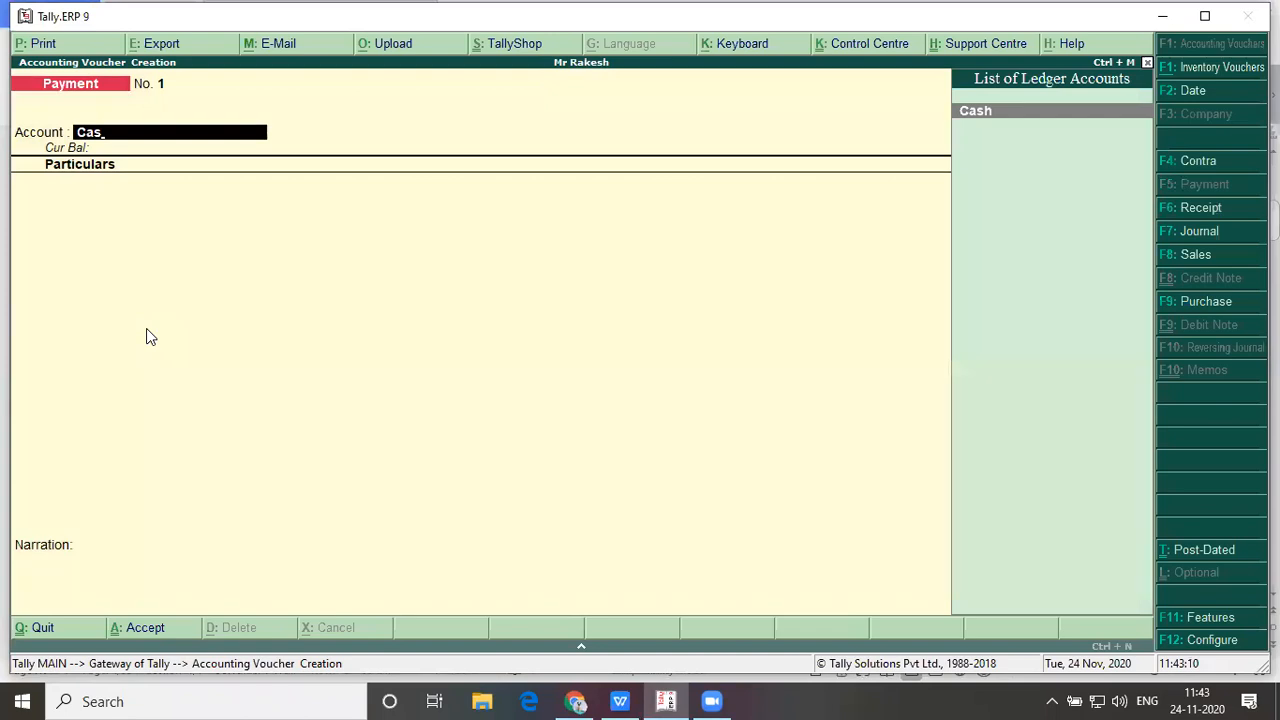
key("Return")
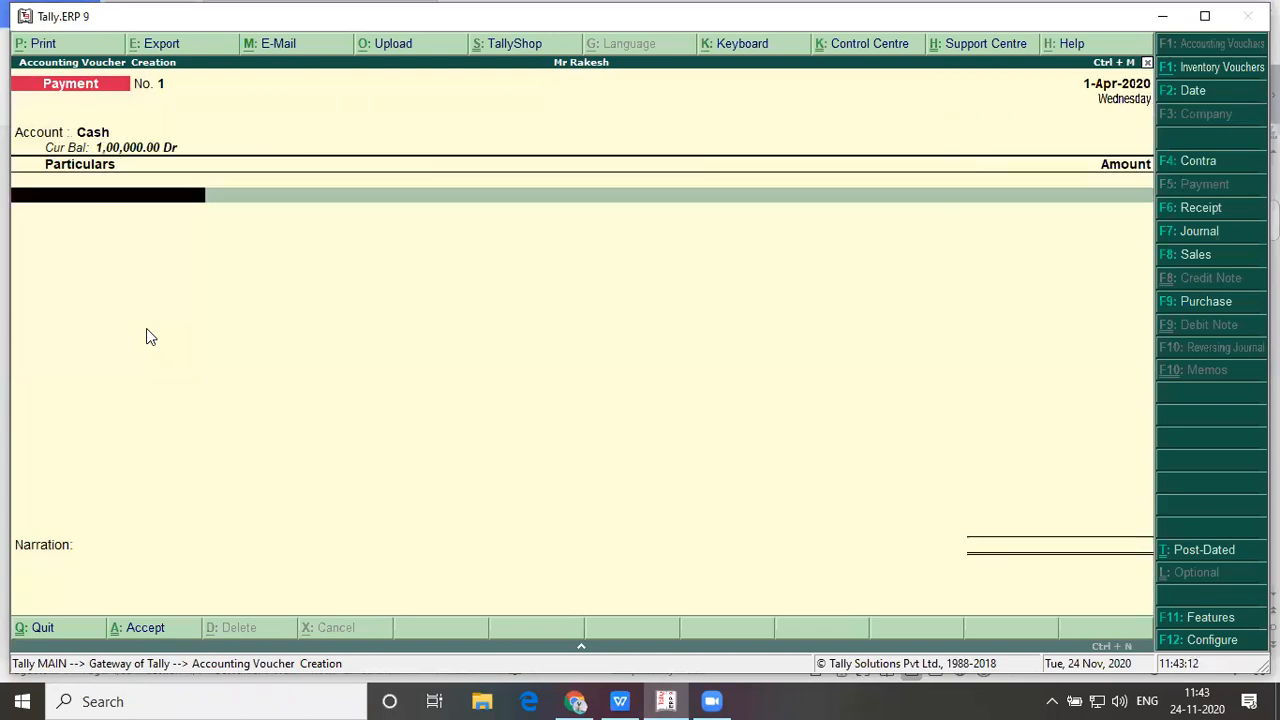
type("Po")
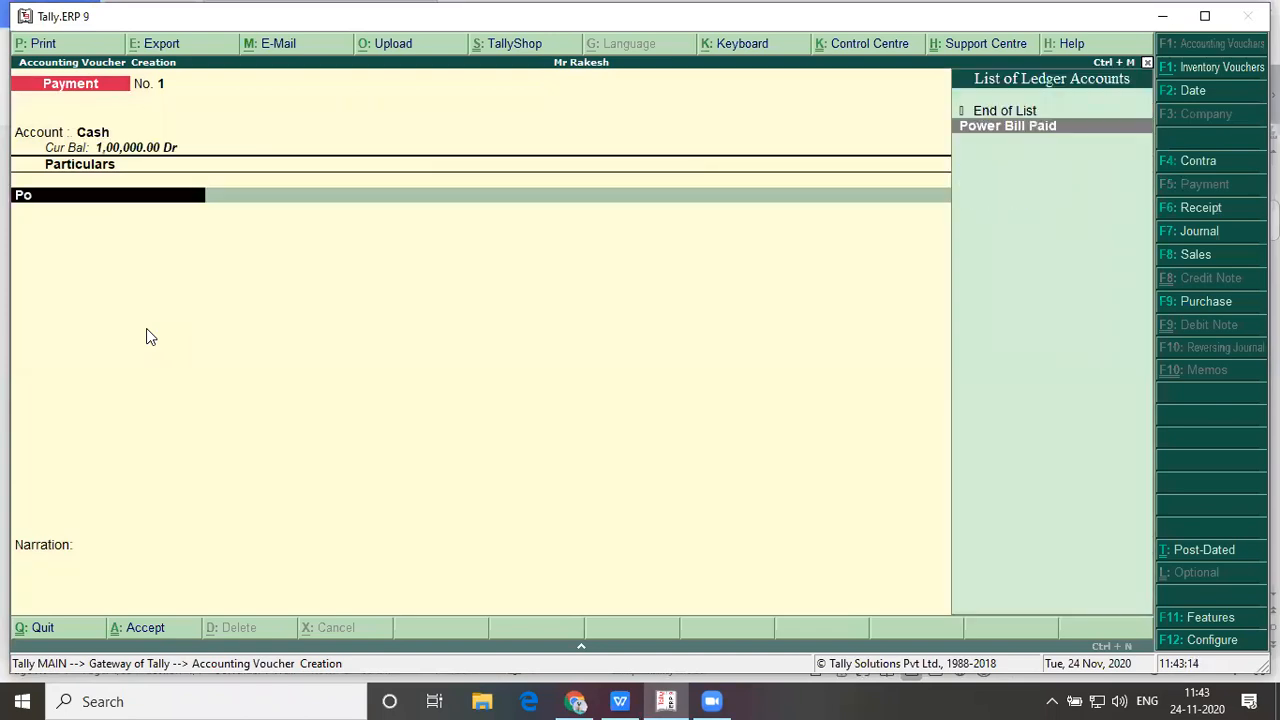
key("Return")
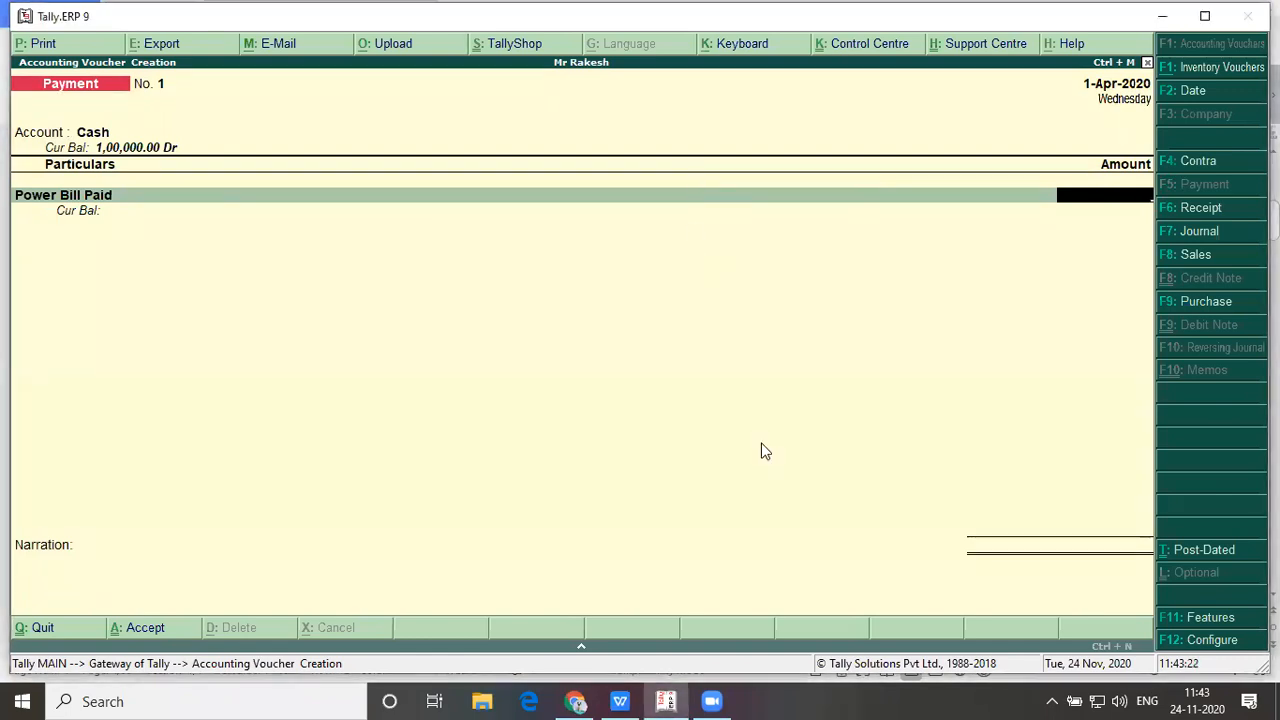
Check the power bill amount in TALLY MATERIAL.docx, enter 1200 in the payment voucher and save it without a narration
key("alt+Tab")
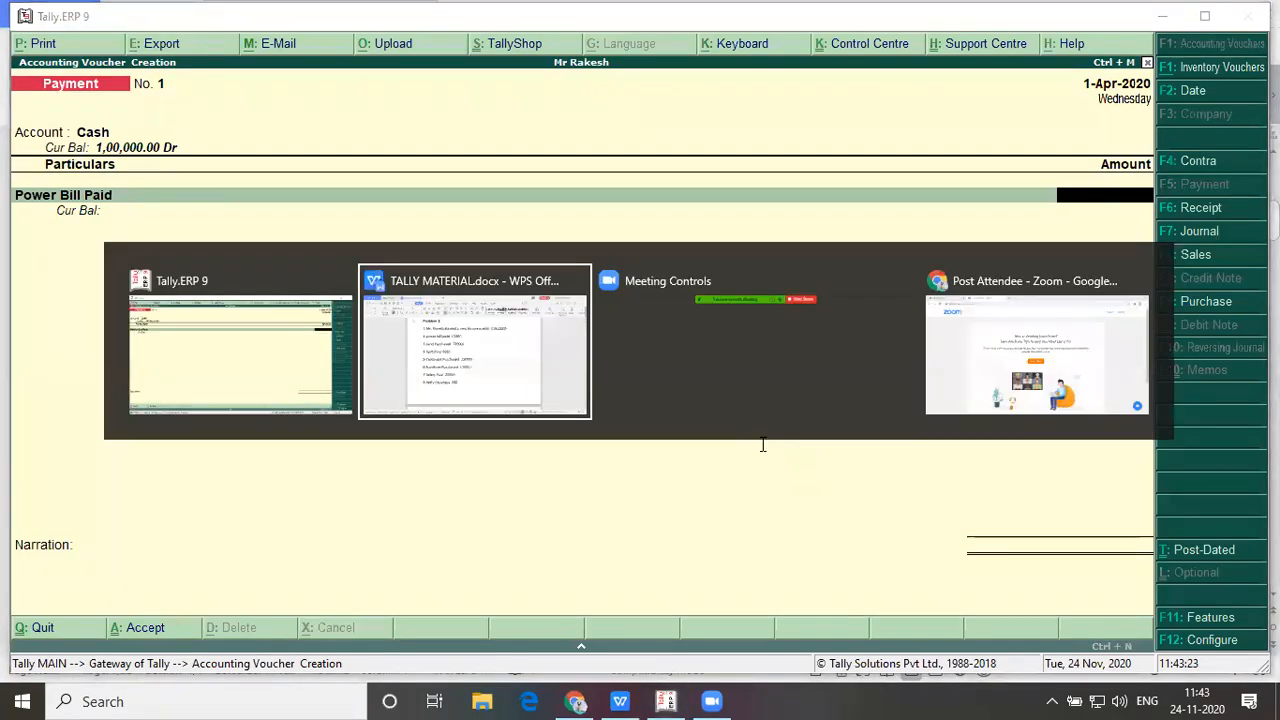
key("alt+Tab")
type("1200")
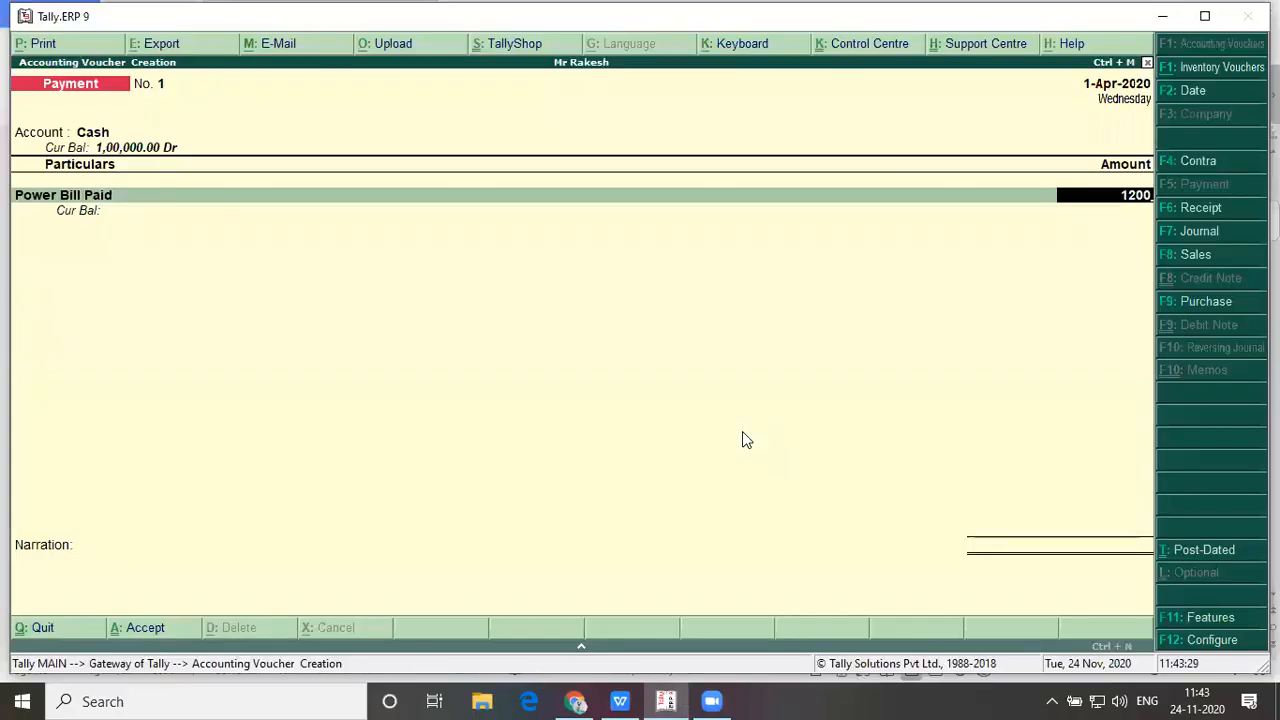
key("ctrl+a")
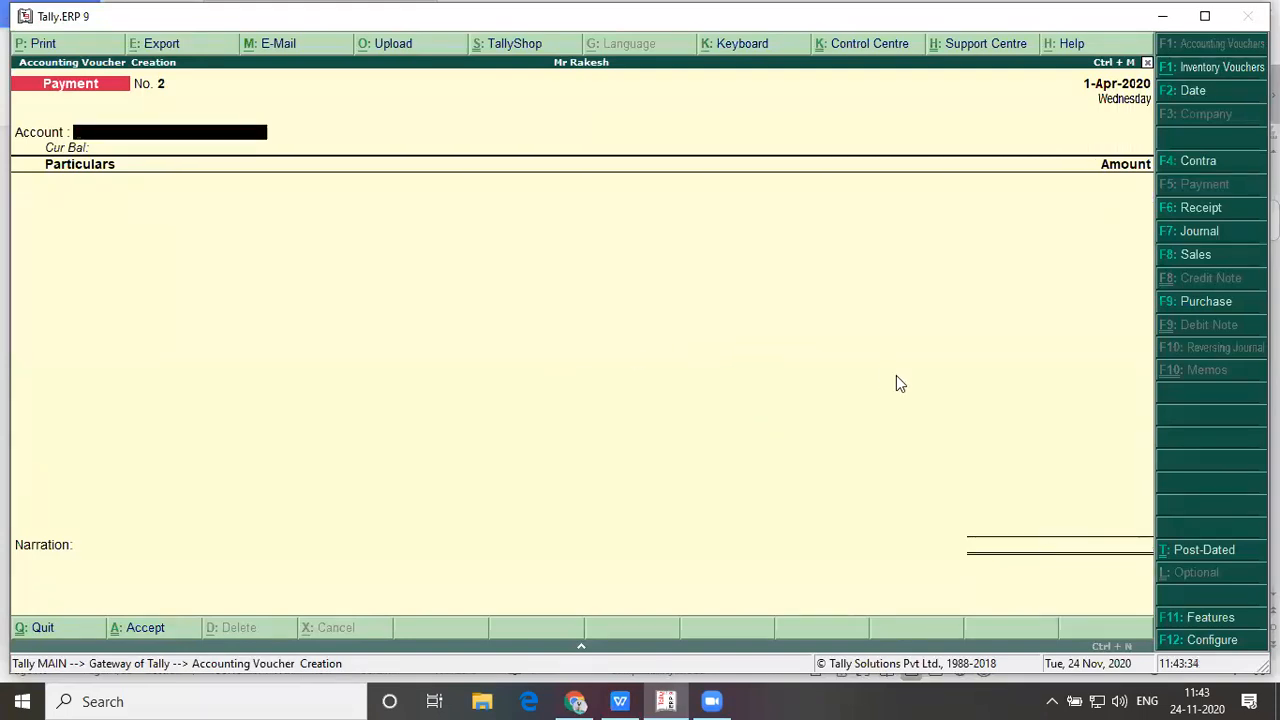
Examine the land purchase transaction in TALLY MATERIAL.docx and return to the blank payment voucher in Tally.ERP 9
key("alt+Tab")
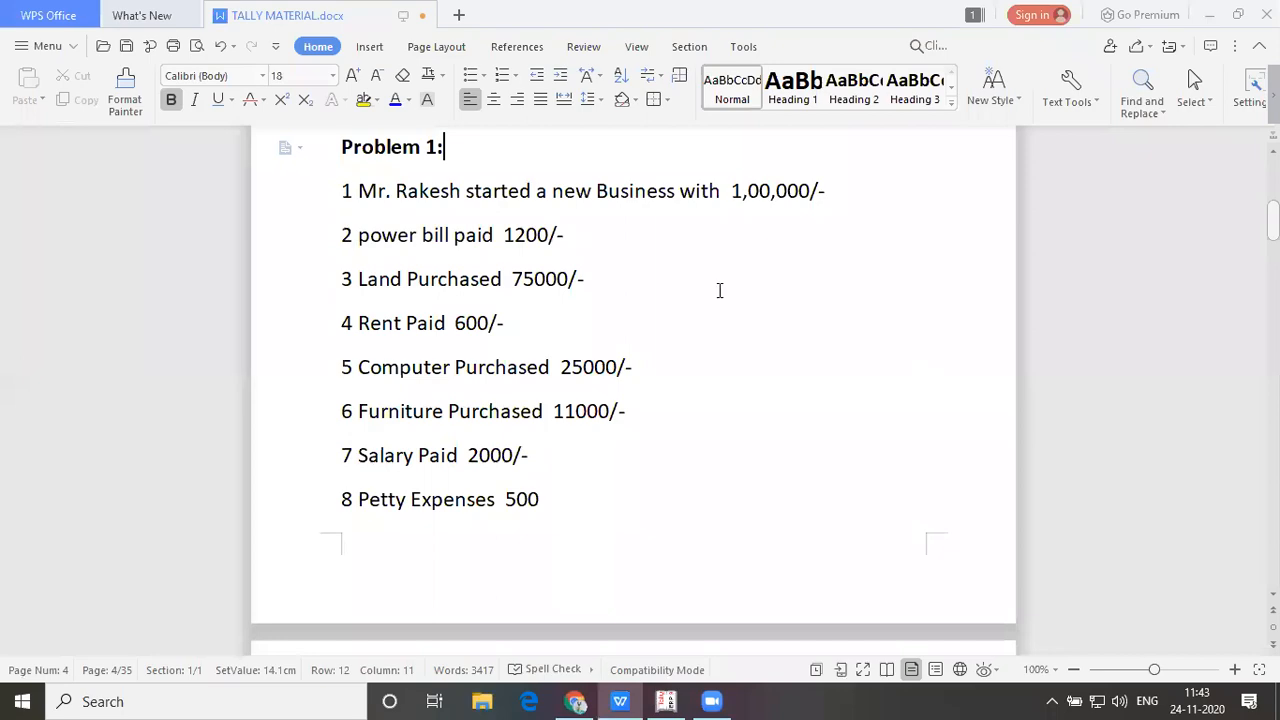
key("alt+Tab")
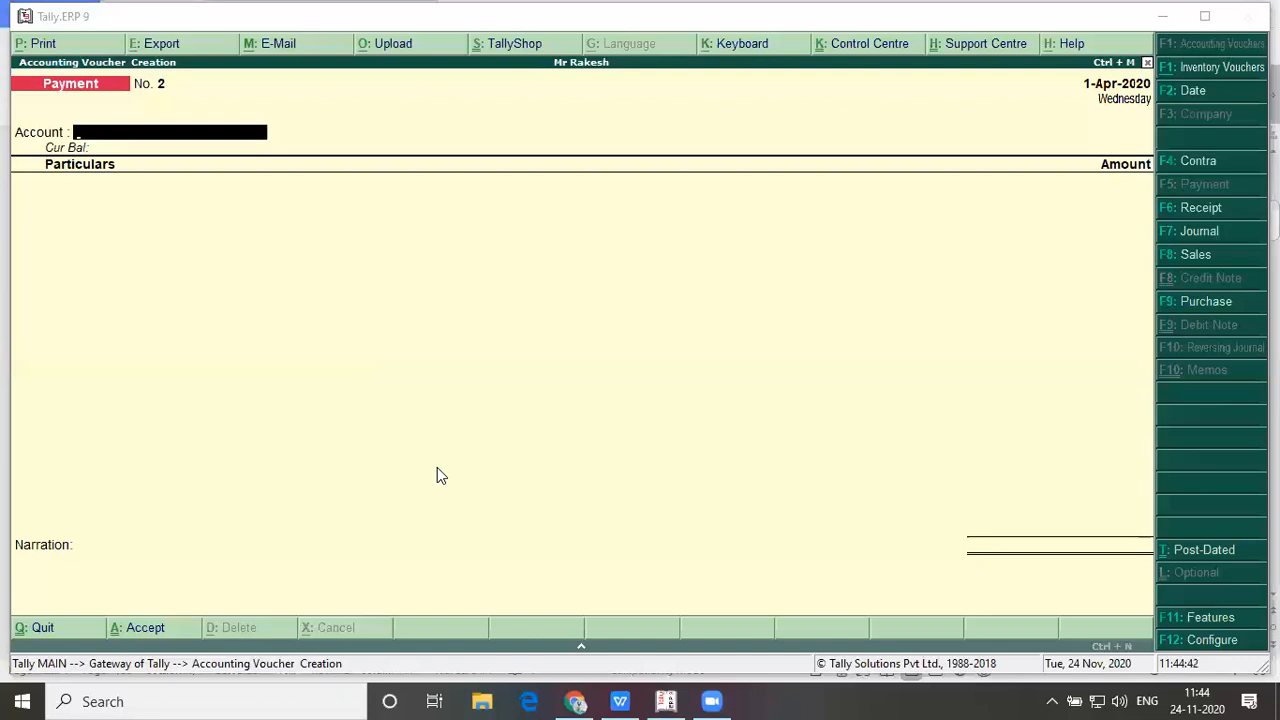
key("alt+Tab")
key("alt+Tab")
key("alt+Tab")
key("alt+Tab")
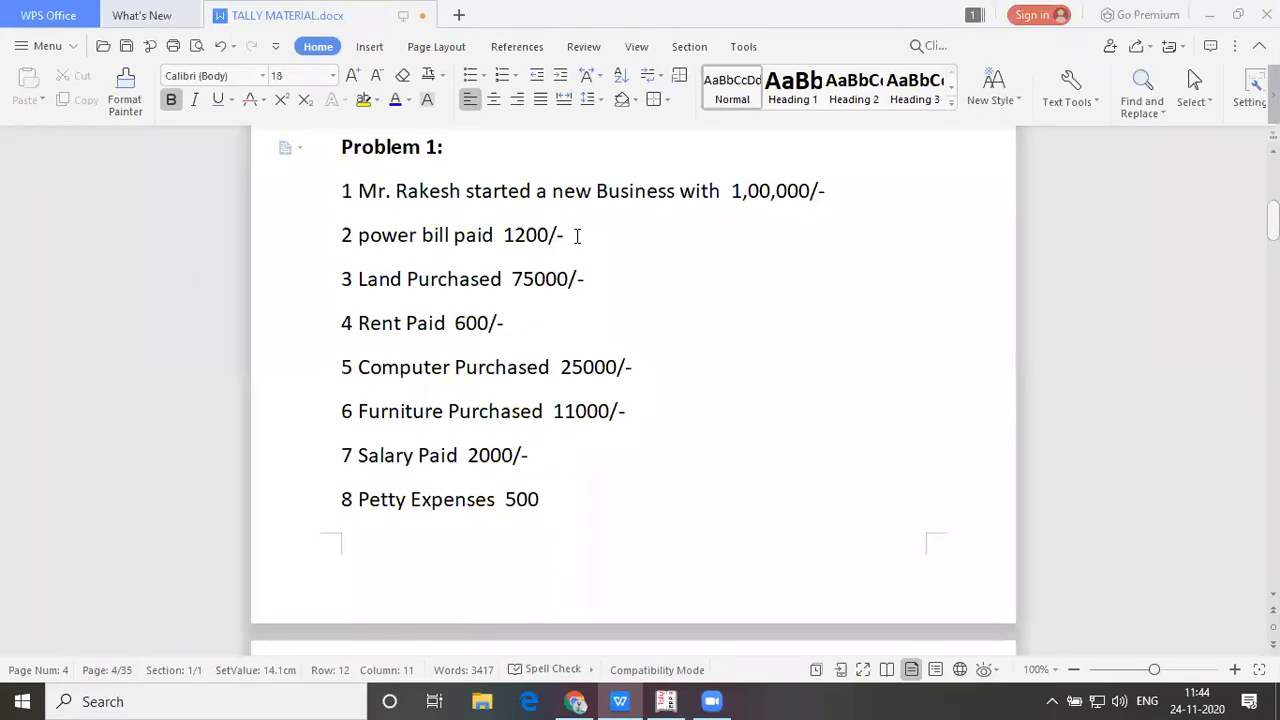
left_click(586, 278)
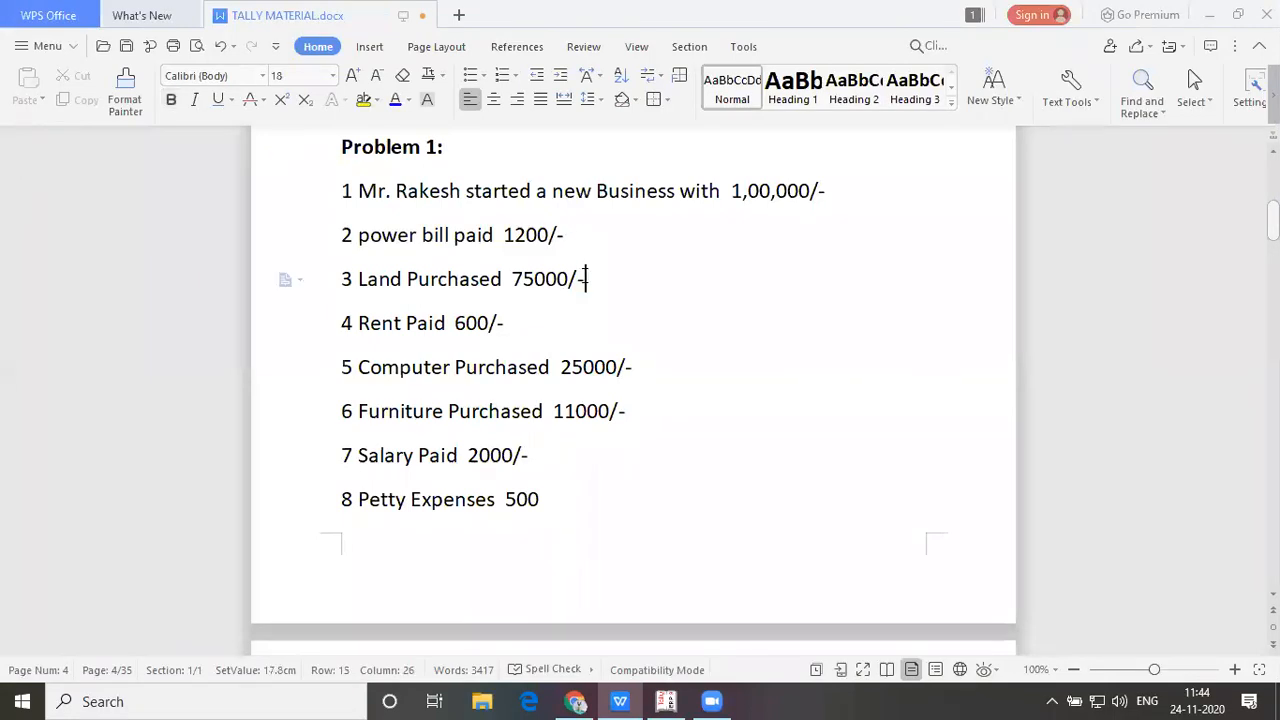
key("alt+Tab")
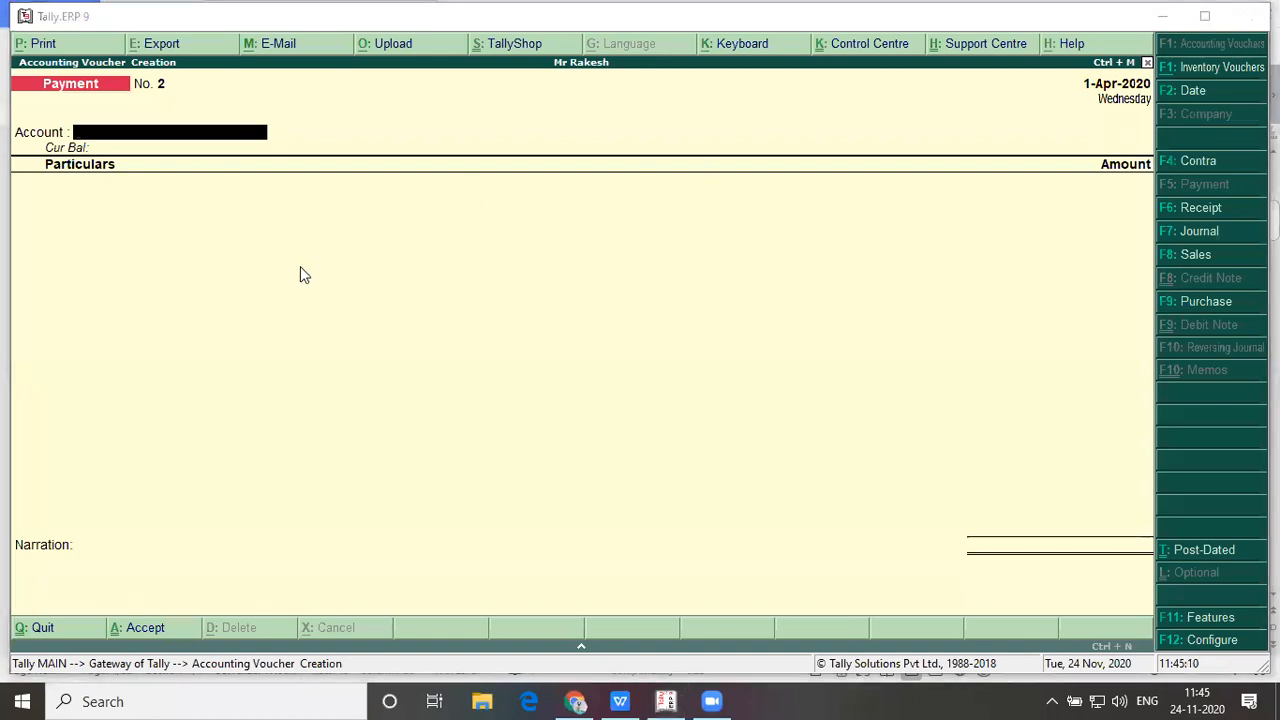
Fill in the payment voucher with Cash as the account and the Land ledger as the particulars
left_click(205, 241)
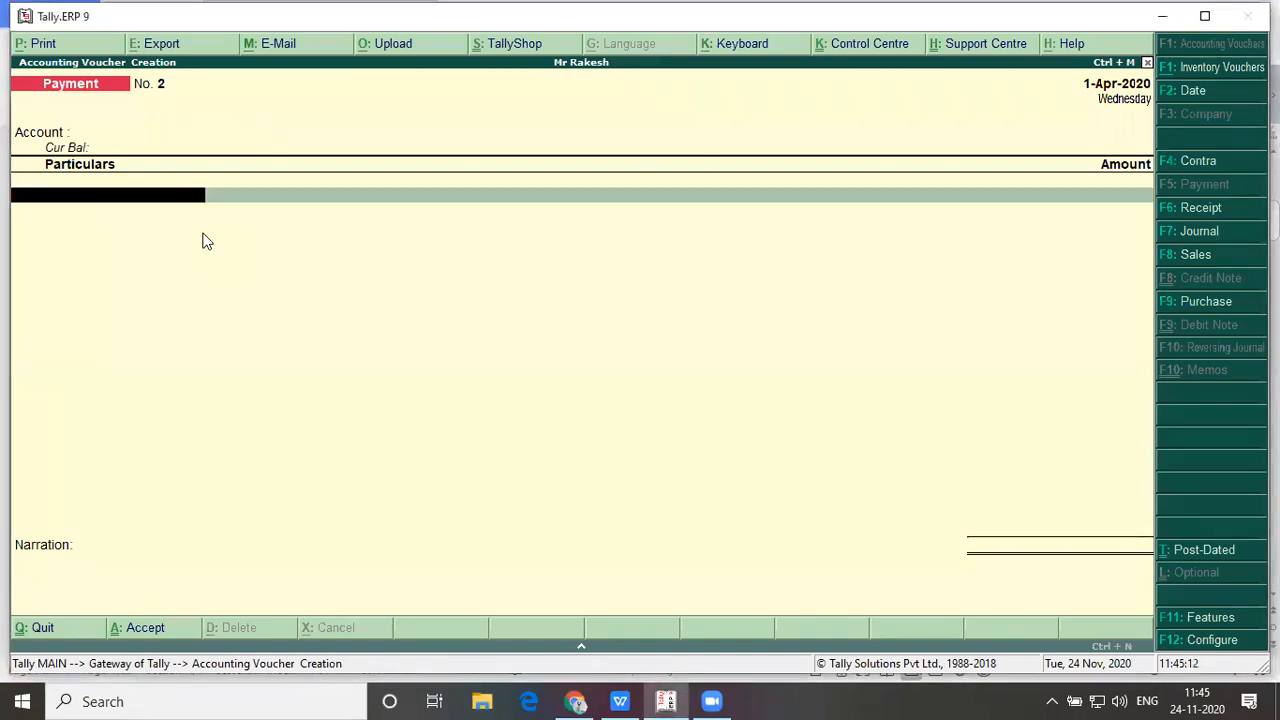
key("BackSpace")
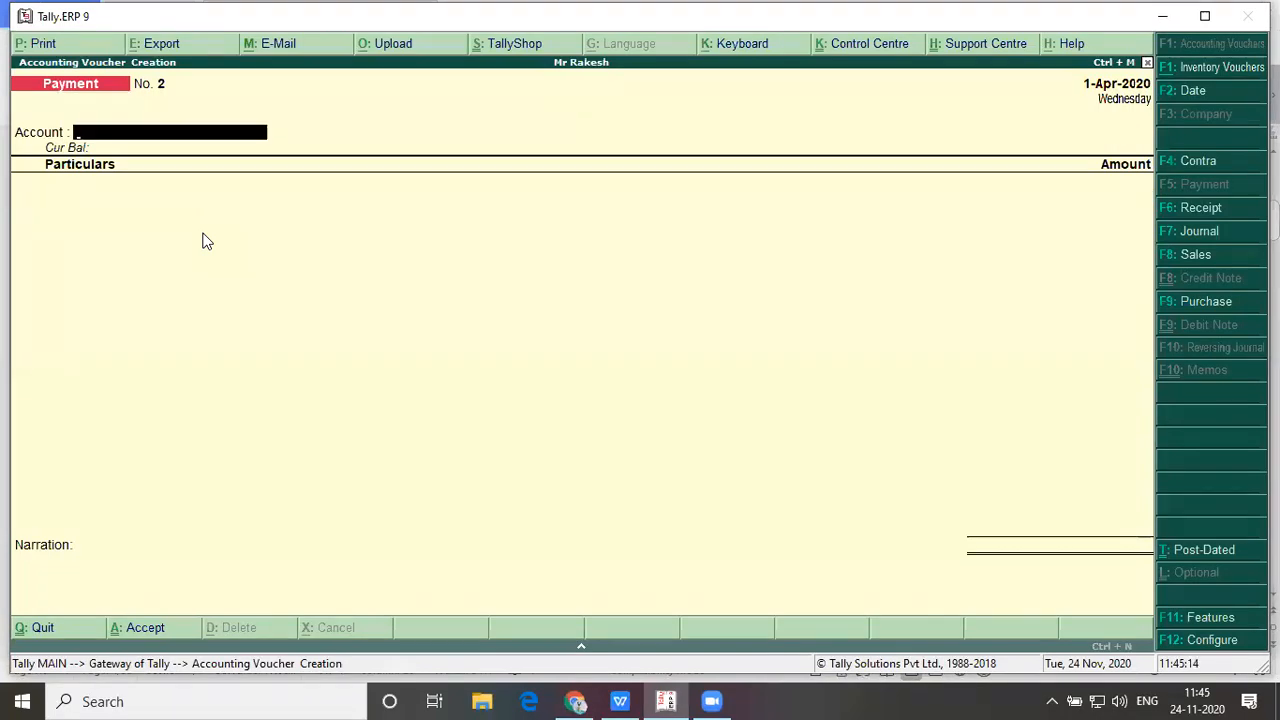
type("Cas")
key("Return")
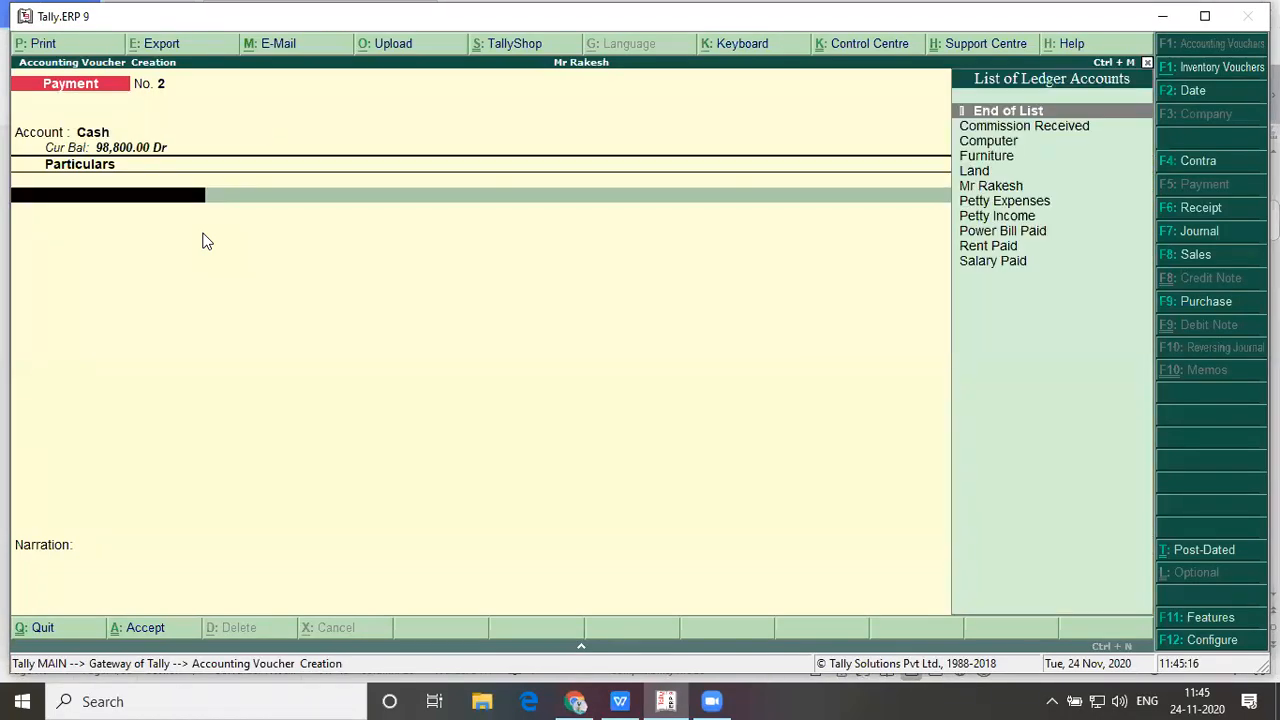
key("Down")
key("Down")
key("Down")
key("Down")
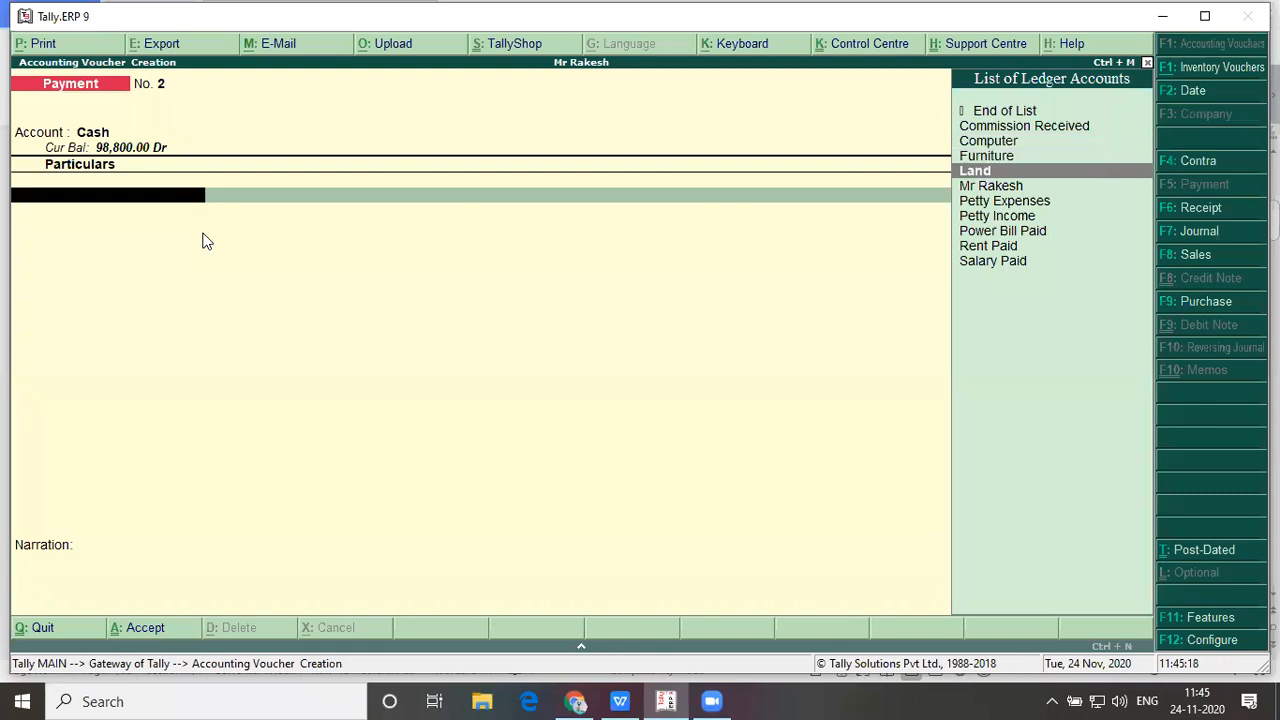
key("Return")
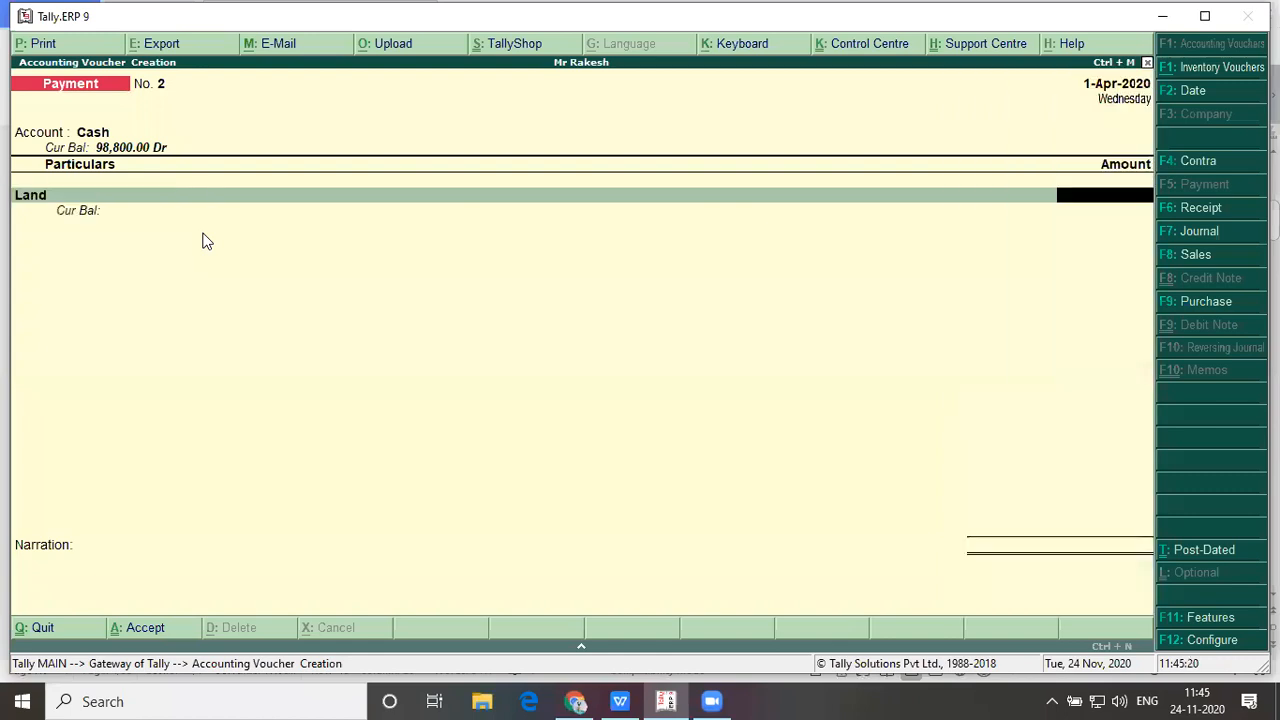
Check the land amount in TALLY MATERIAL.docx, enter 75000 in the payment voucher and save it without a narration
key("alt+Tab")
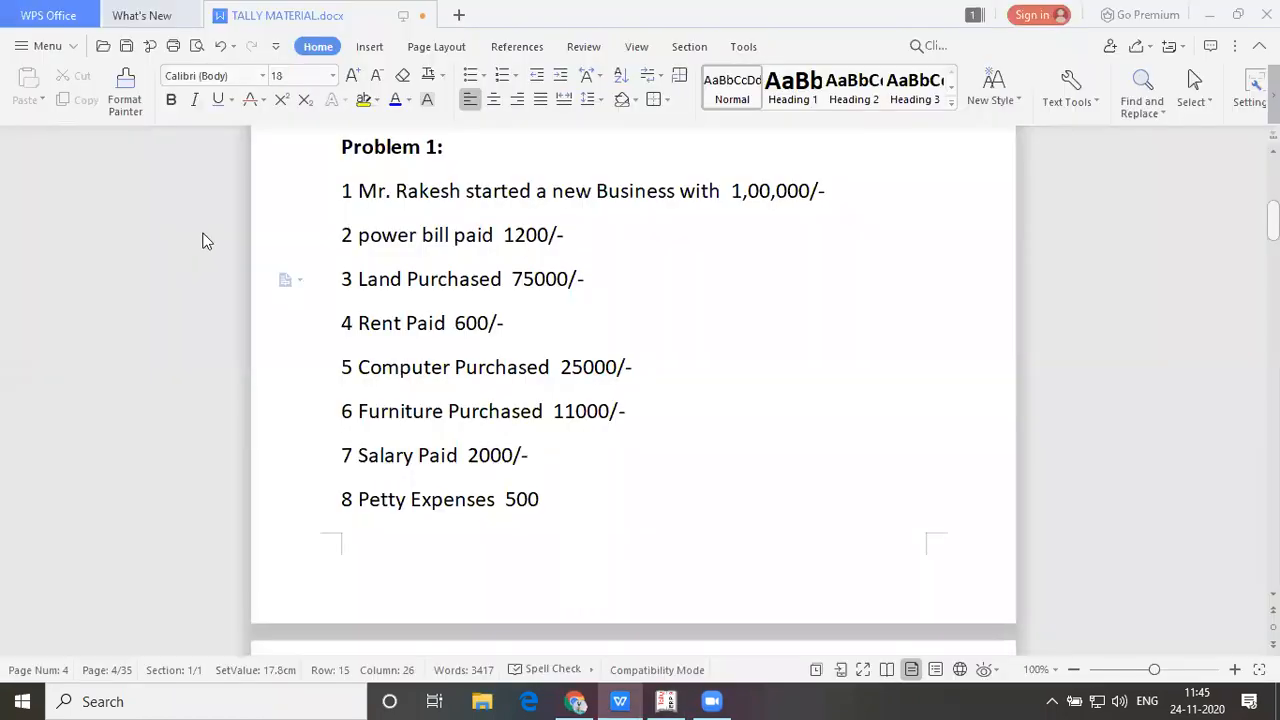
key("alt+Tab")
type("7")
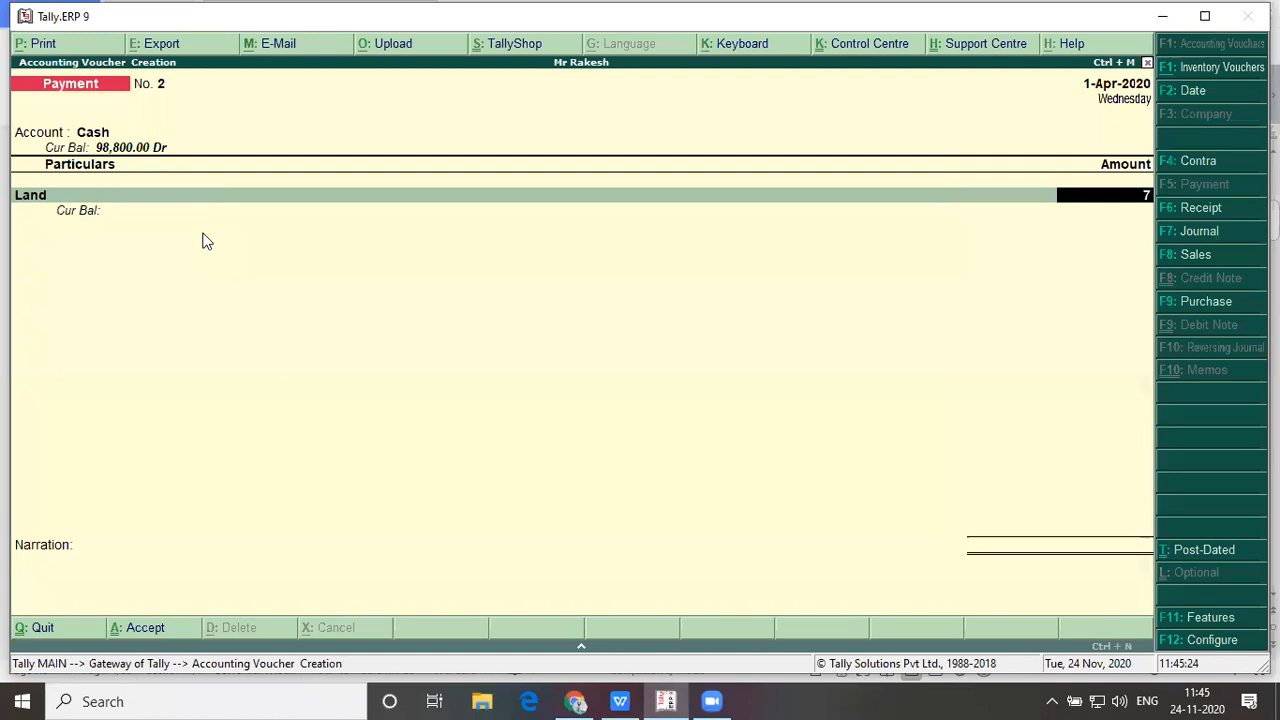
type("5,000")
key("Return")
key("Return")
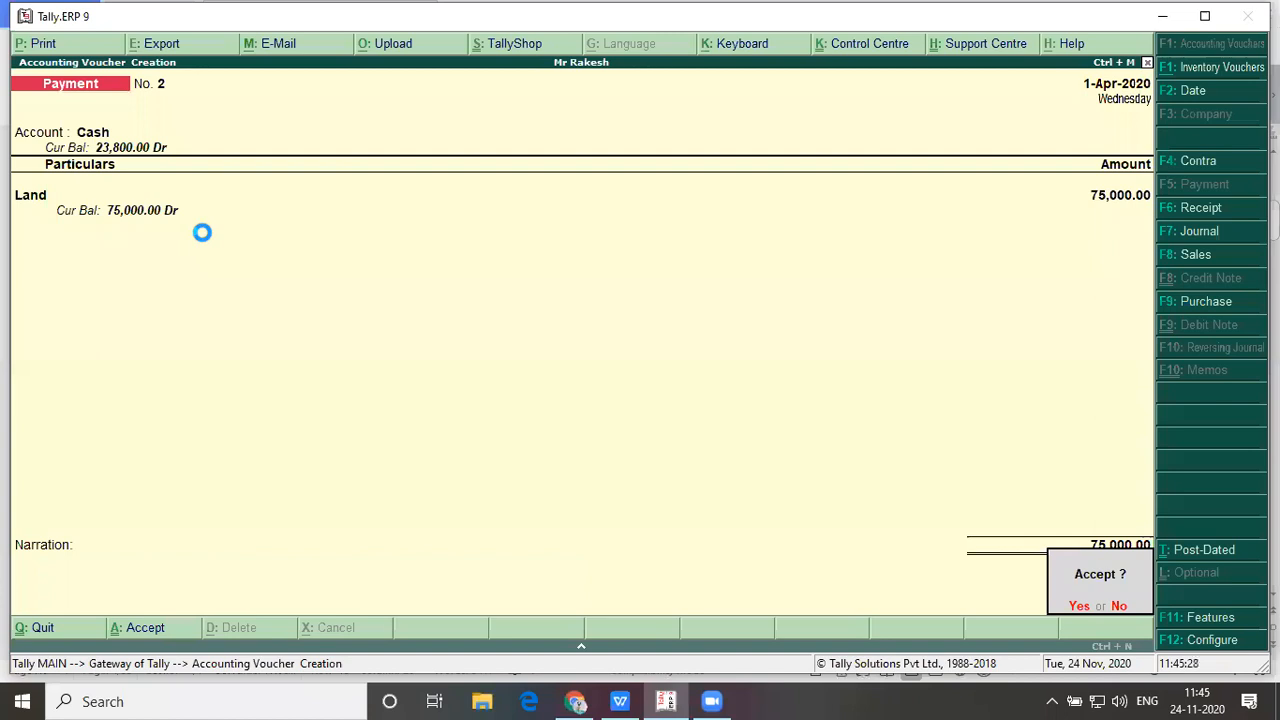
key("Return")
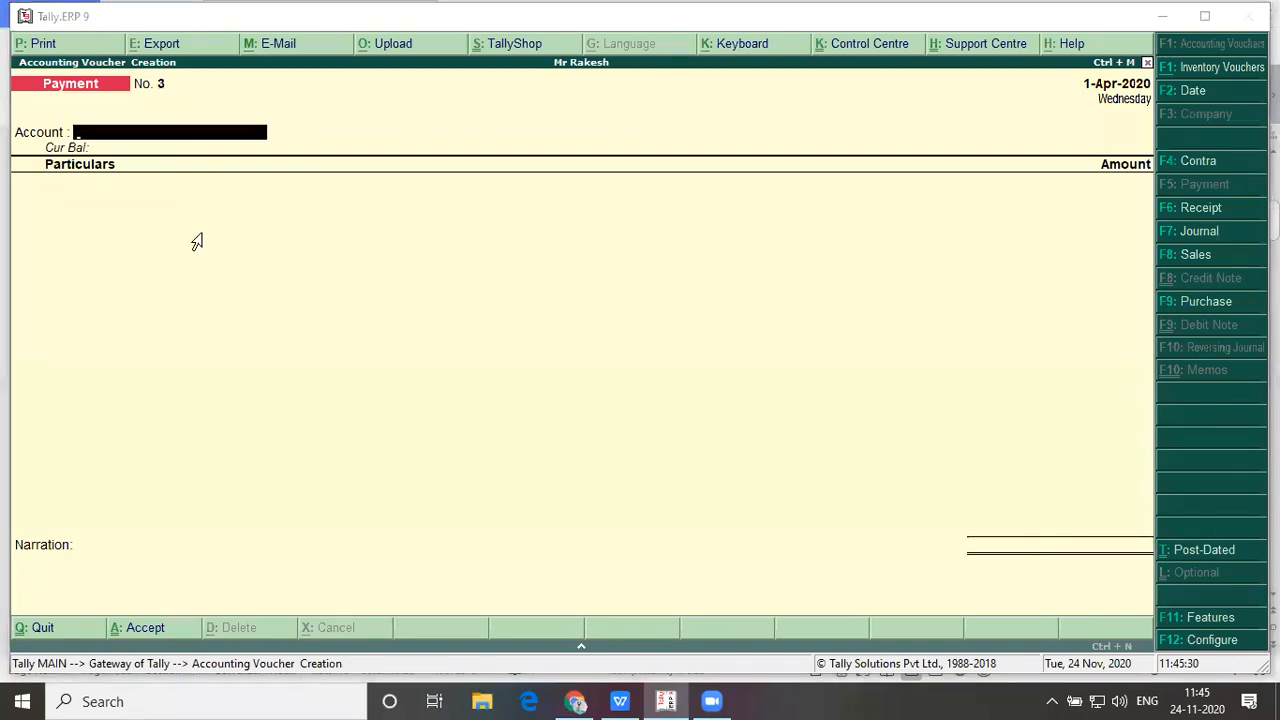
Check the rent transaction in TALLY MATERIAL.docx and fill in a payment voucher with Cash as the account and Rent Paid as the particulars
key("alt+Tab")
key("Down")
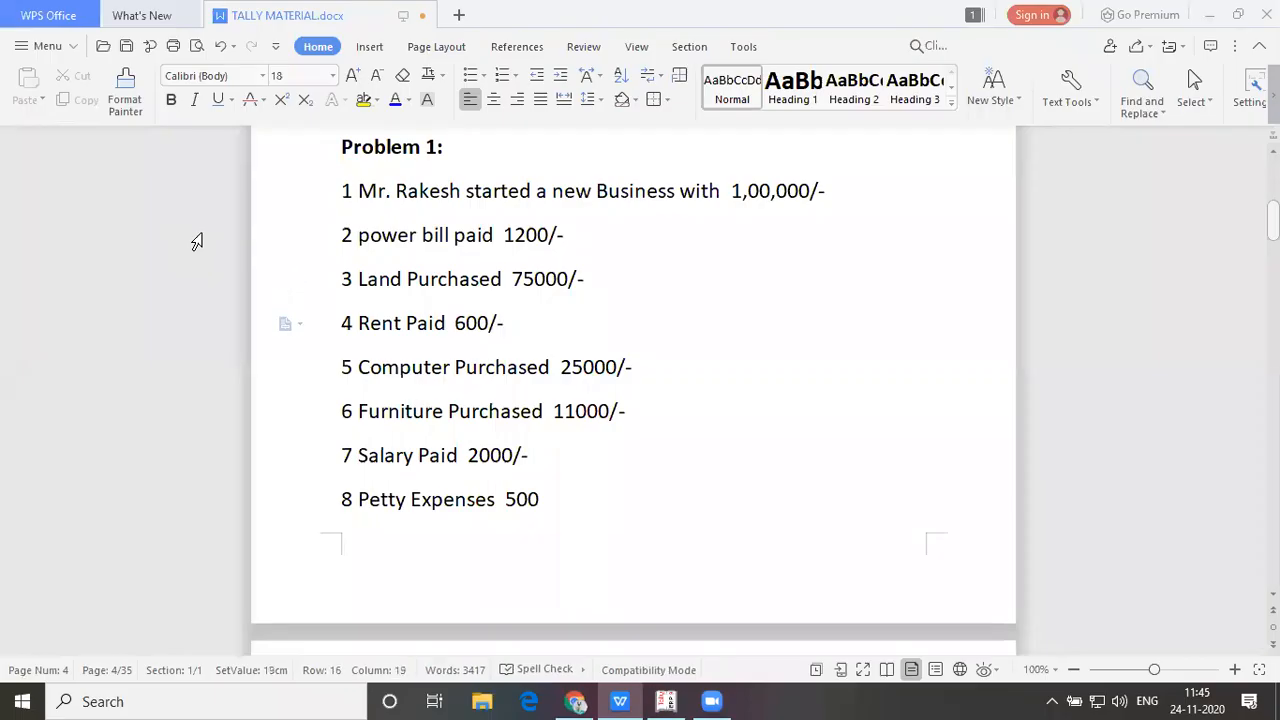
key("alt+Tab")
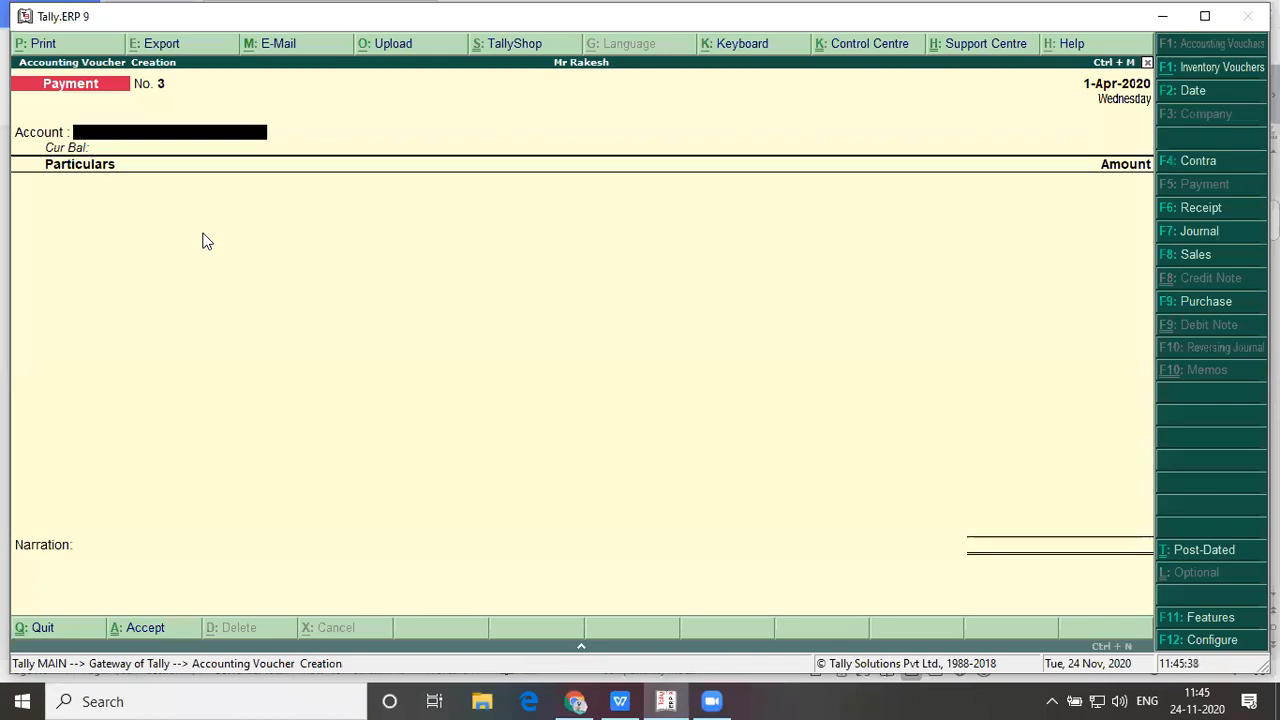
type("Cas")
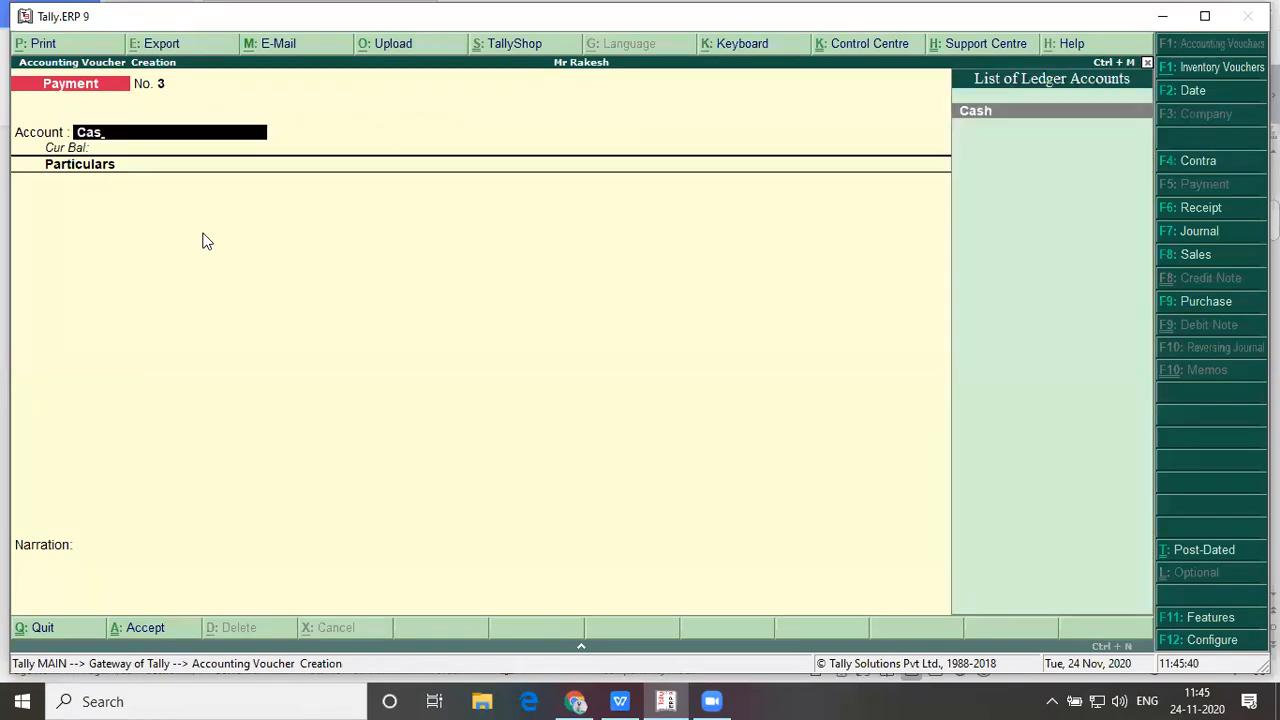
key("Return")
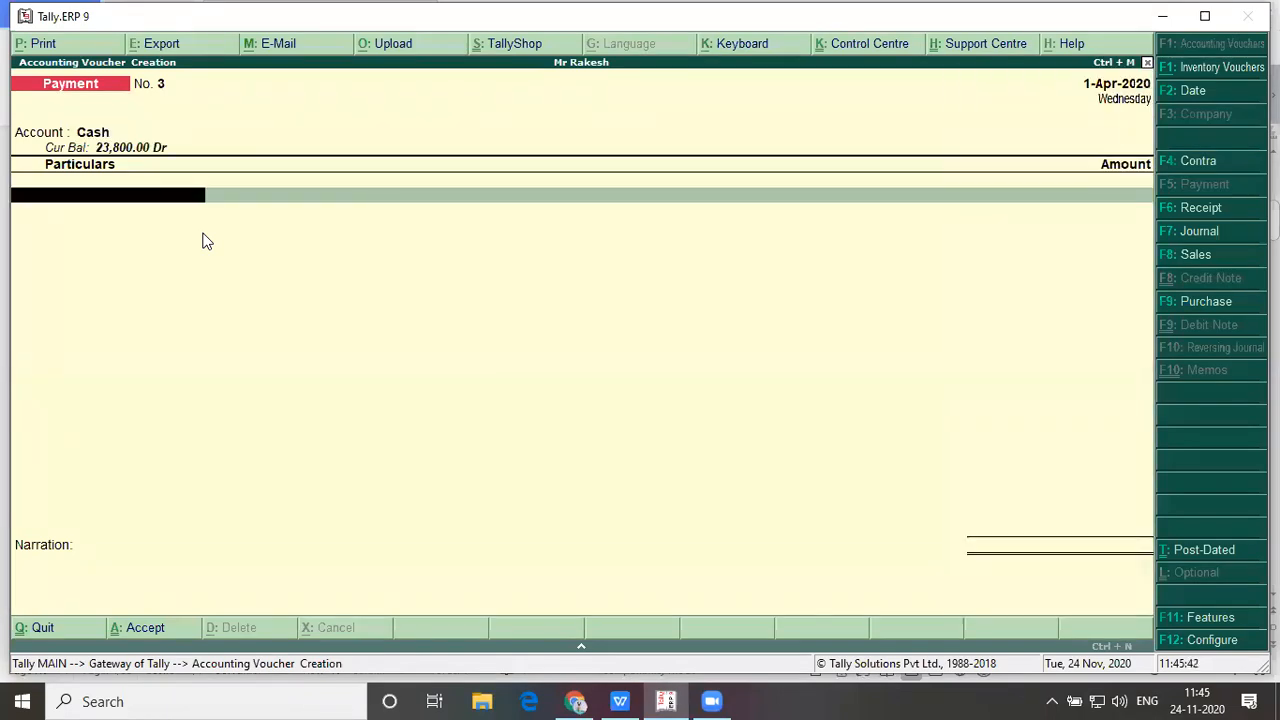
type("Ren")
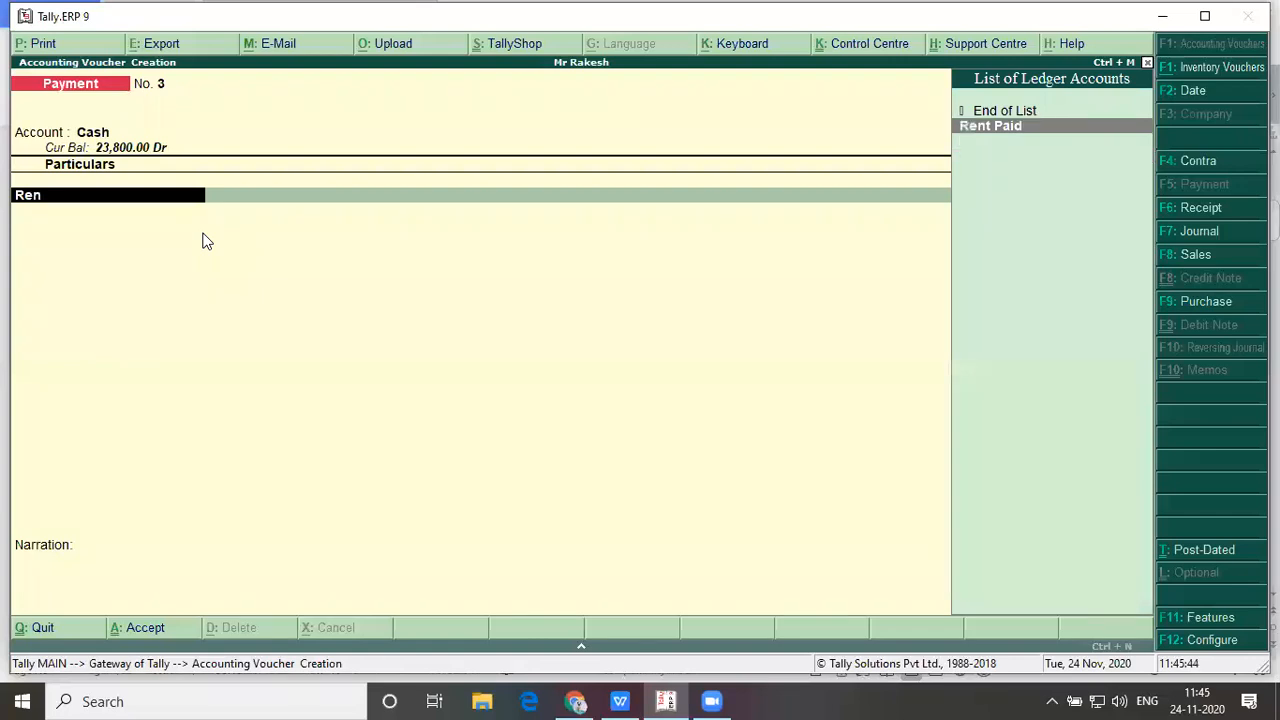
key("Return")
Check the rent amount in TALLY MATERIAL.docx, enter 600 in the payment voucher and save it without a narration
key("alt+Tab")
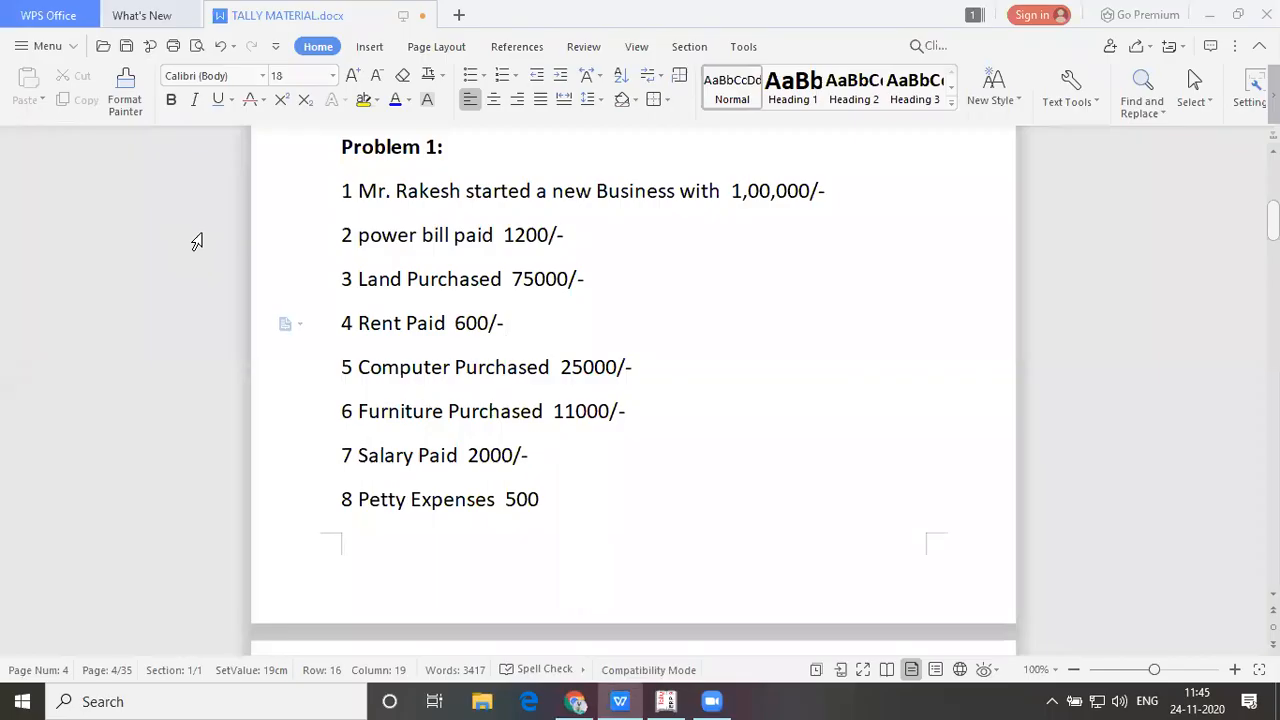
key("alt+Tab")
type("600")
key("Return")
key("Return")
key("Return")
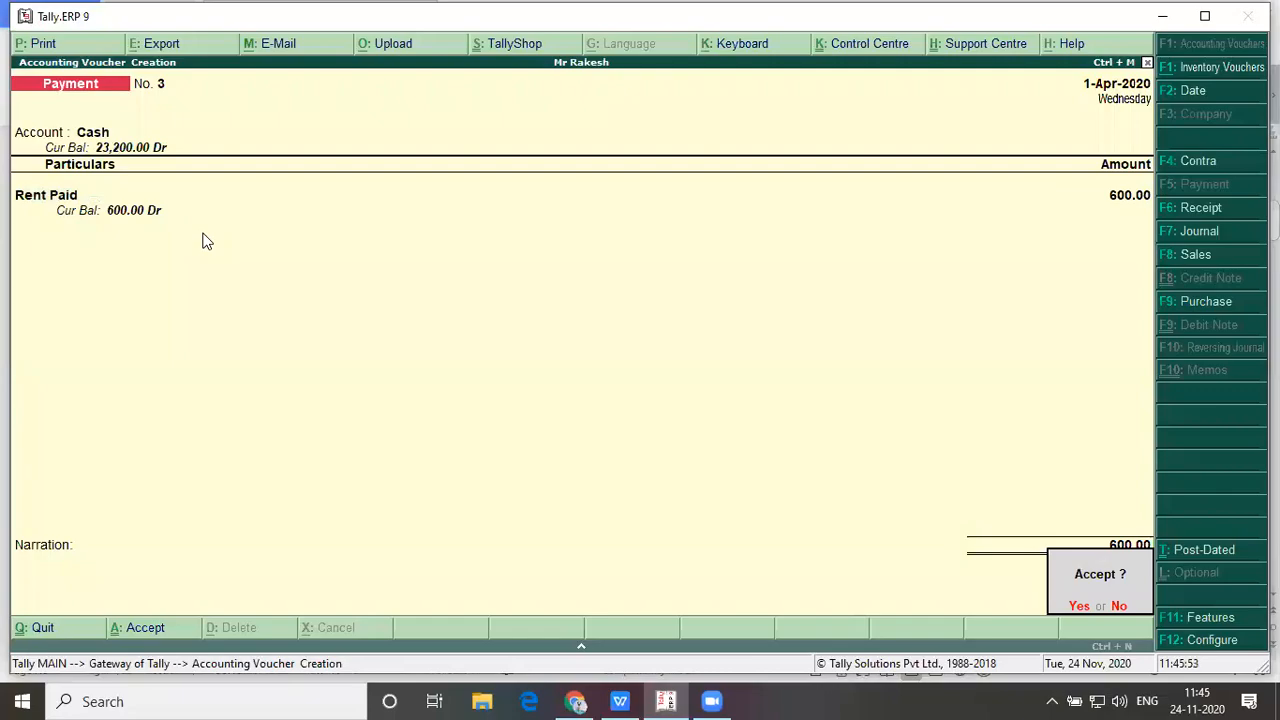
Check the computer purchase in TALLY MATERIAL.docx and fill in a payment voucher with Cash as the account and Computer as the particulars
key("alt+Tab")
key("Down")
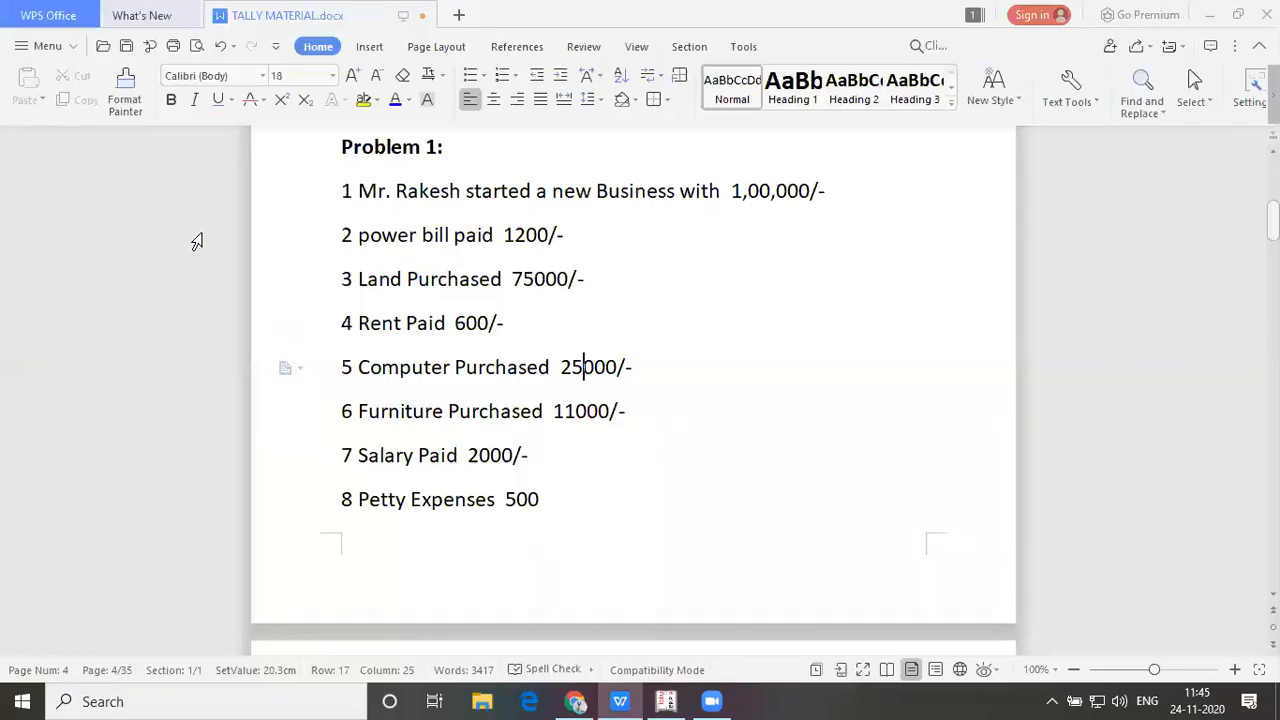
key("alt+Tab")
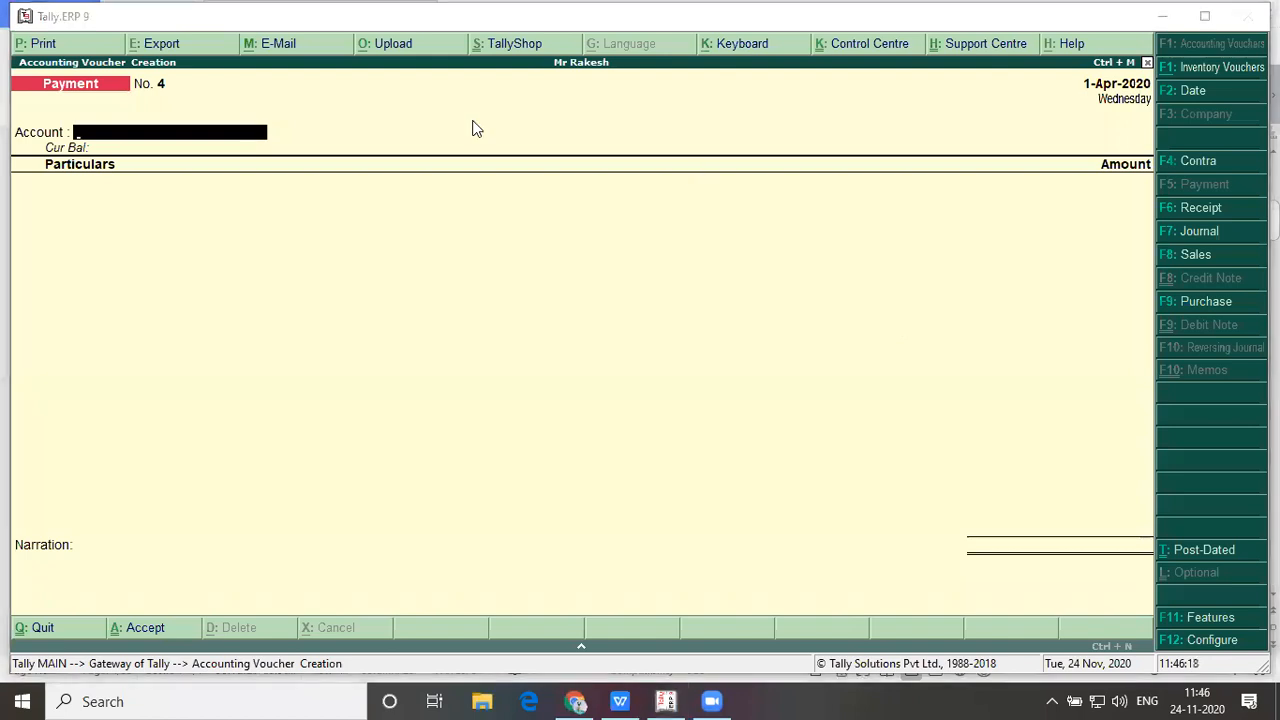
left_click(192, 189)
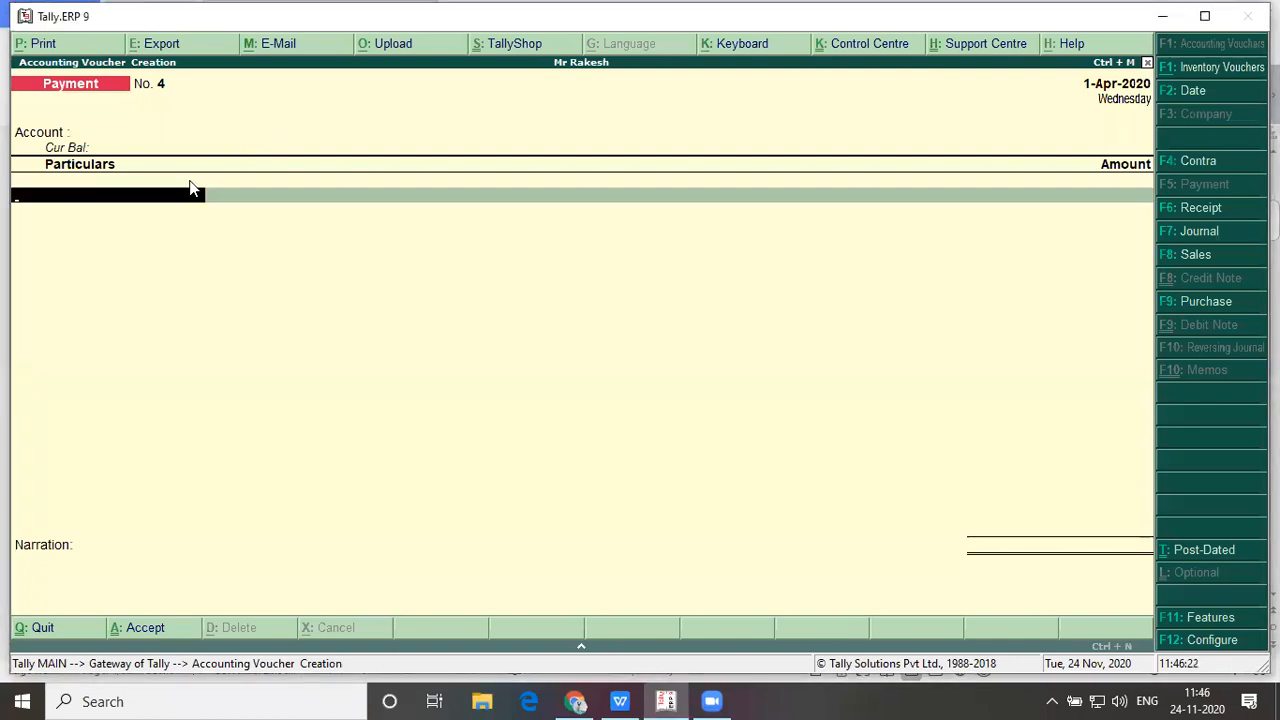
key("BackSpace")
type("Cas")
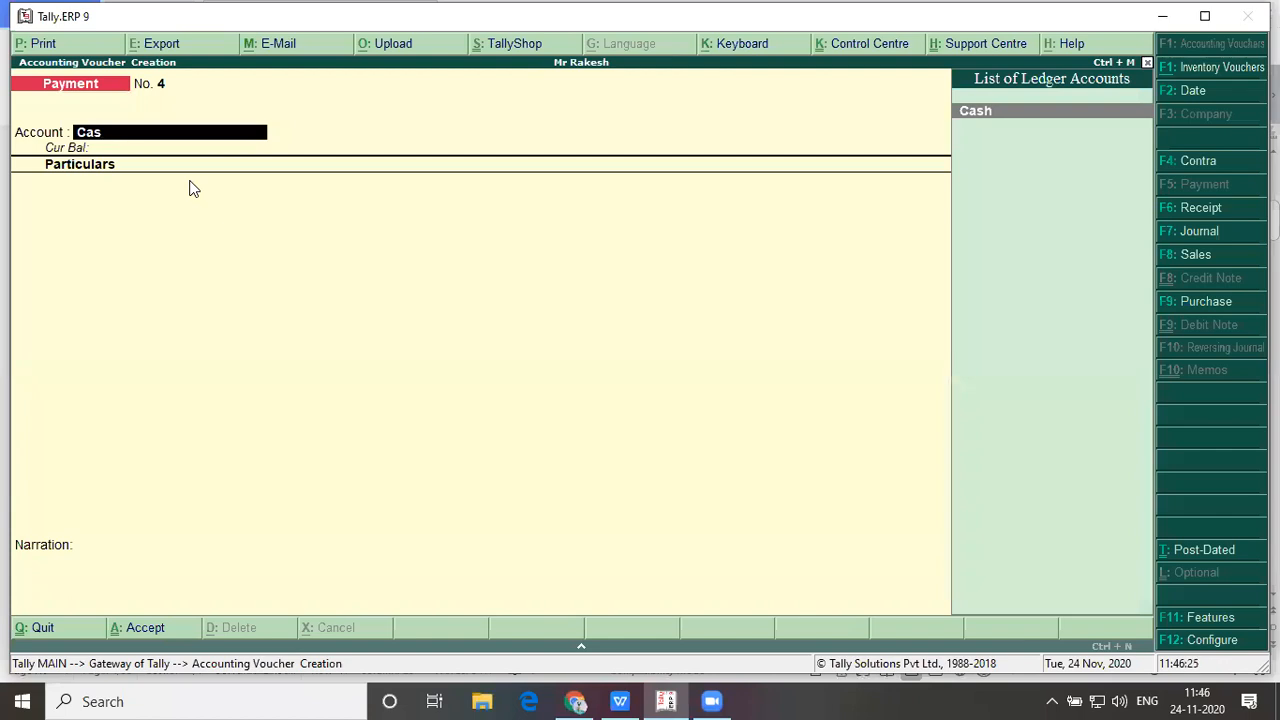
key("Return")
key("Down")
key("Down")
key("Return")
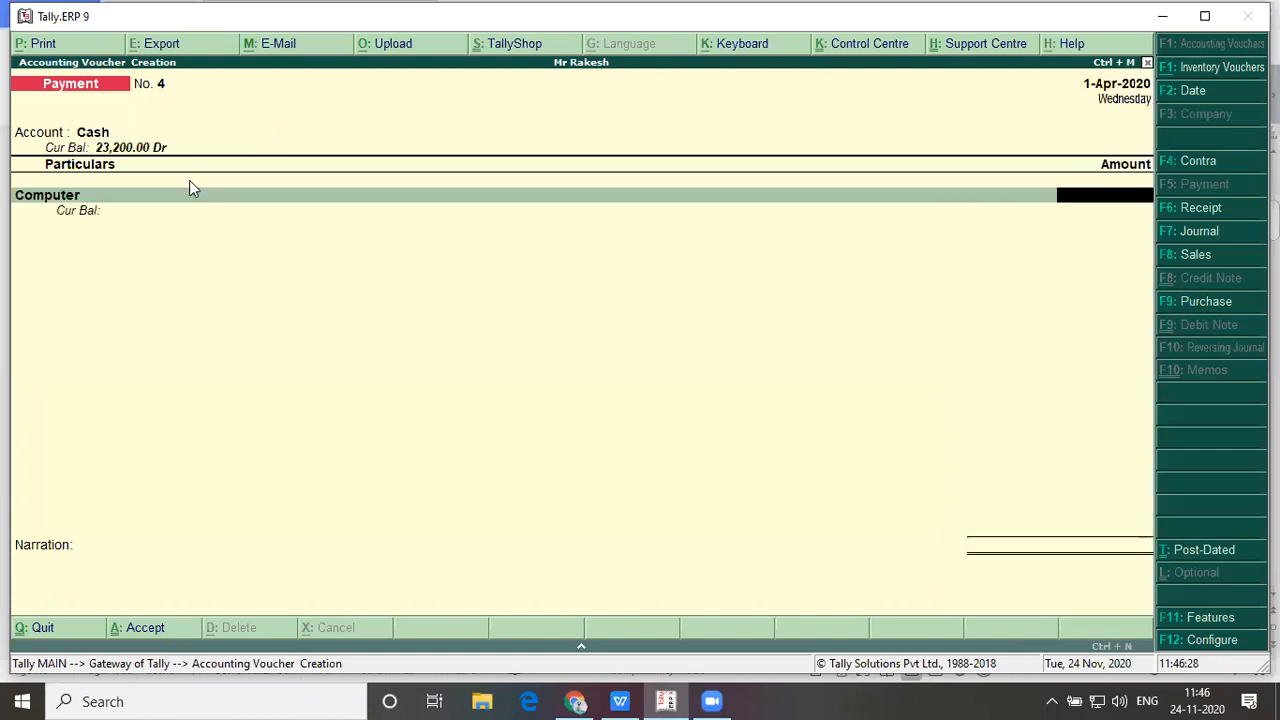
Check the computer amount in TALLY MATERIAL.docx, enter 25,000 in the payment voucher and save it without a narration
key("alt+Tab")
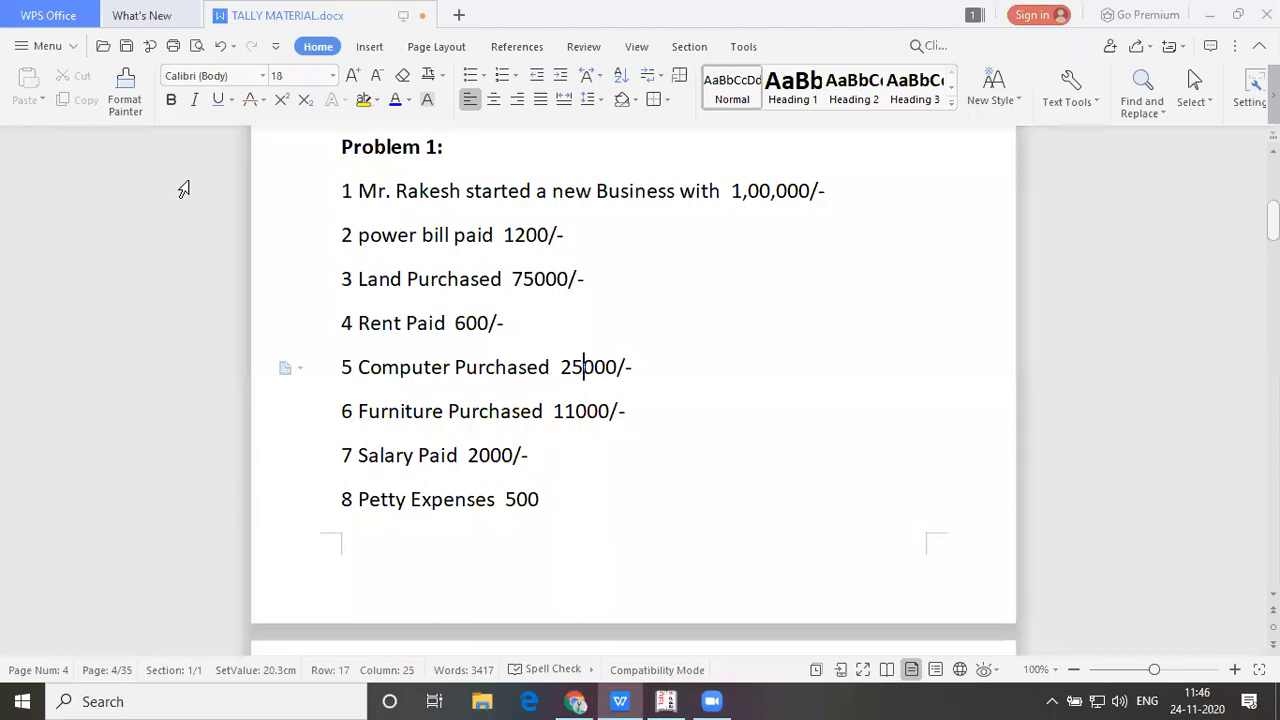
key("alt+Tab")
type("25")
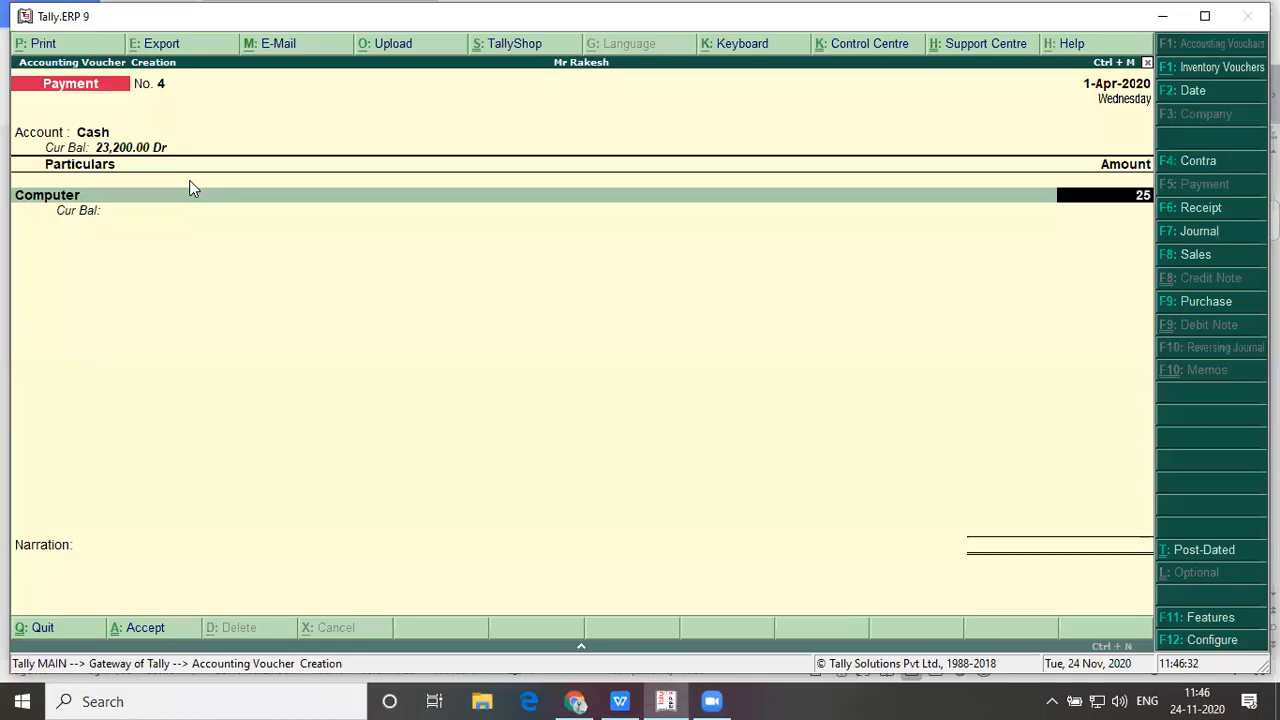
type(",000")
key("Return")
key("Return")
key("Return")
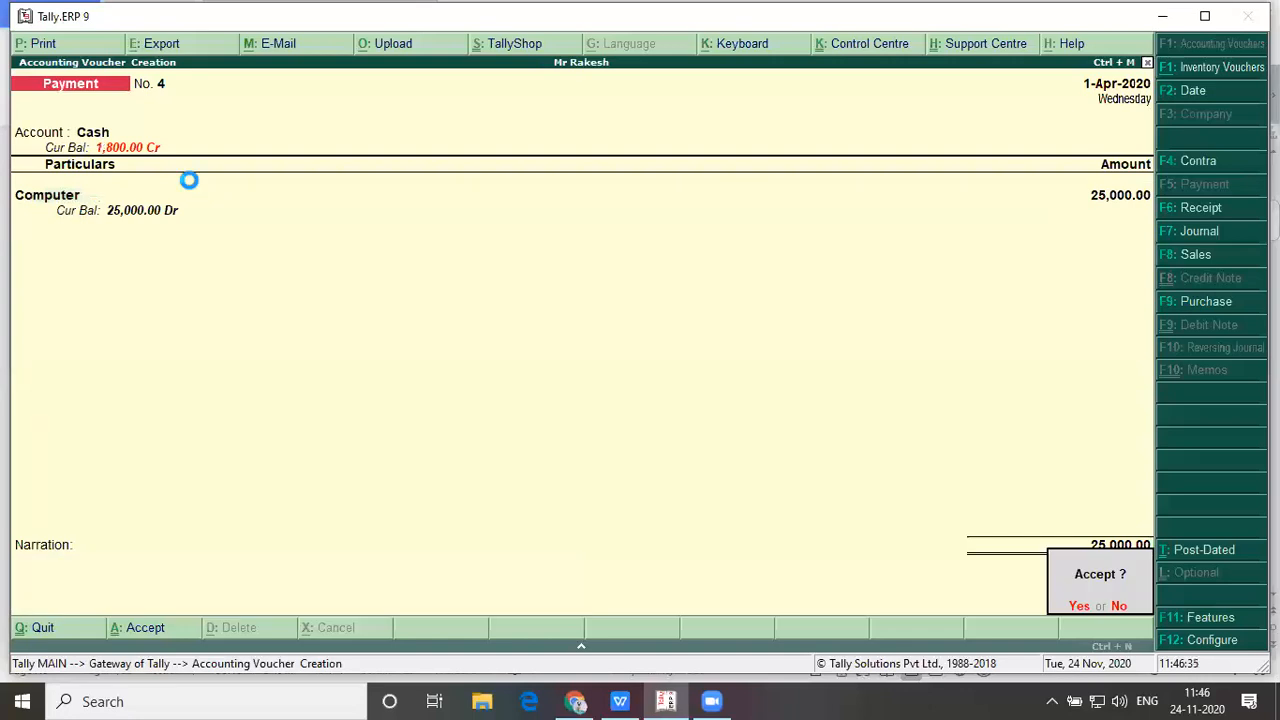
key("Return")
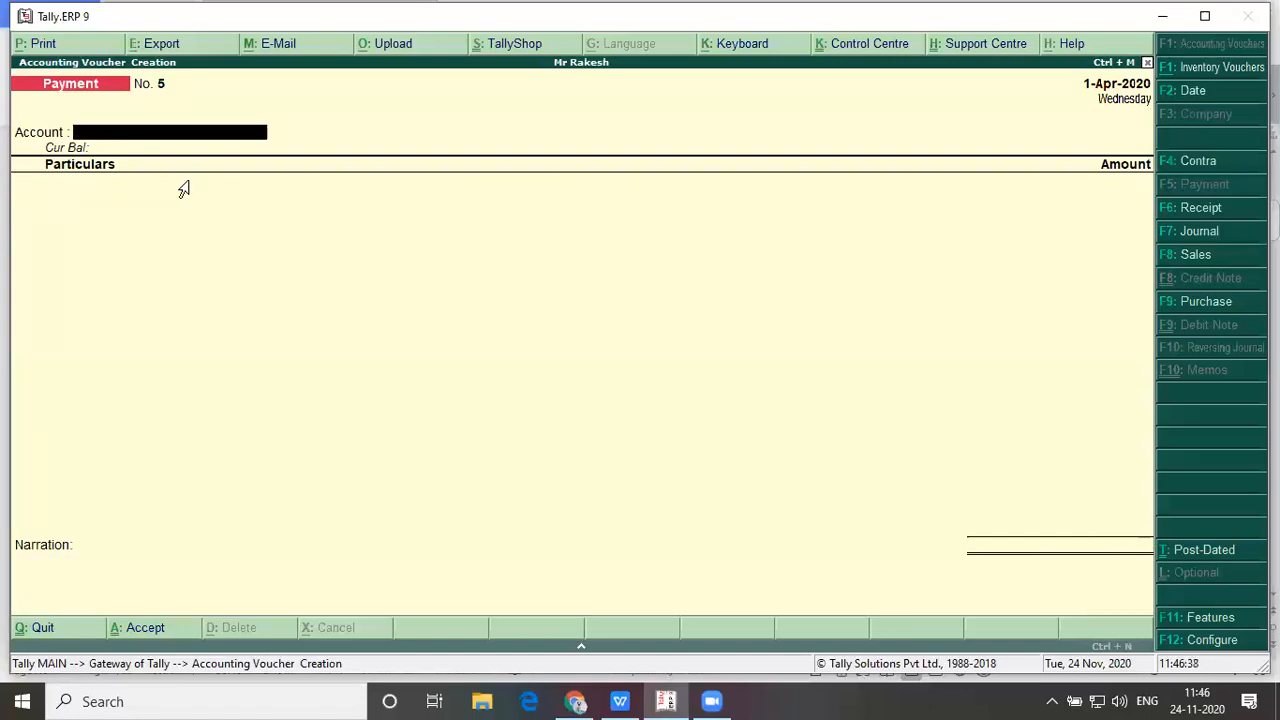
Check the furniture purchase in TALLY MATERIAL.docx and fill in a payment voucher with Cash as the account and Furniture as the particulars
key("alt+Tab")
key("alt+Tab")
type("Cas")
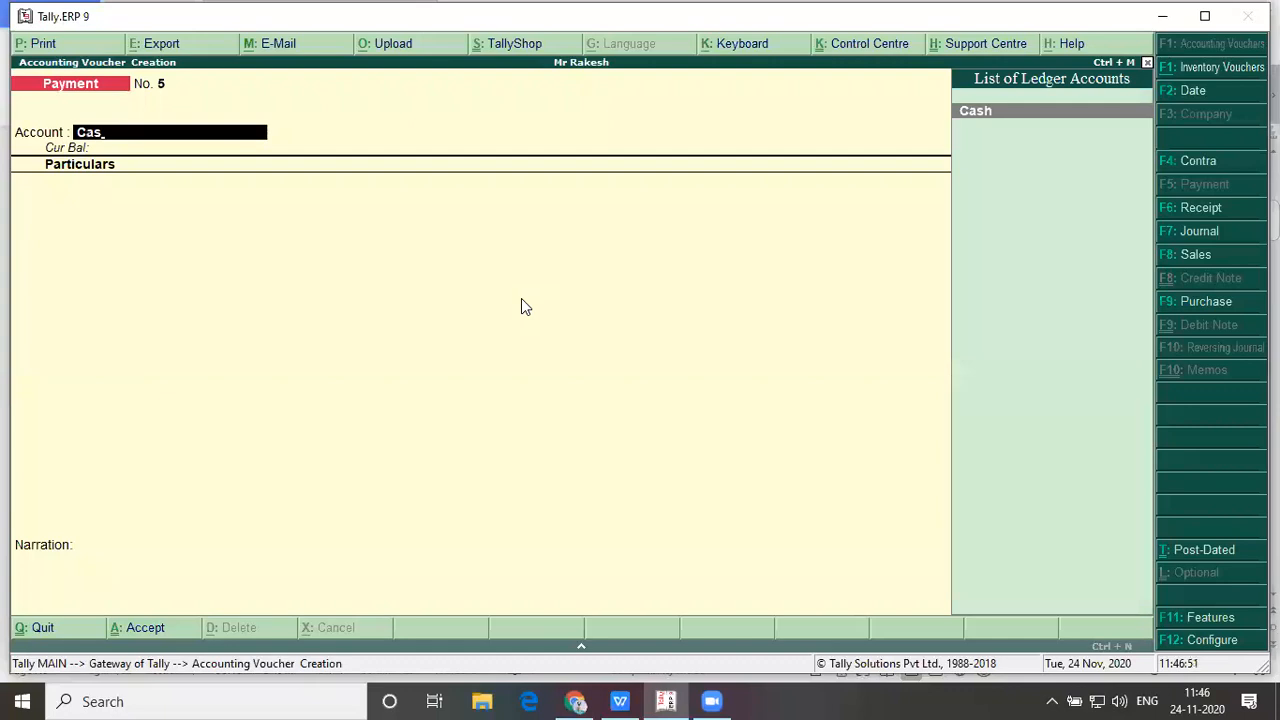
key("Return")
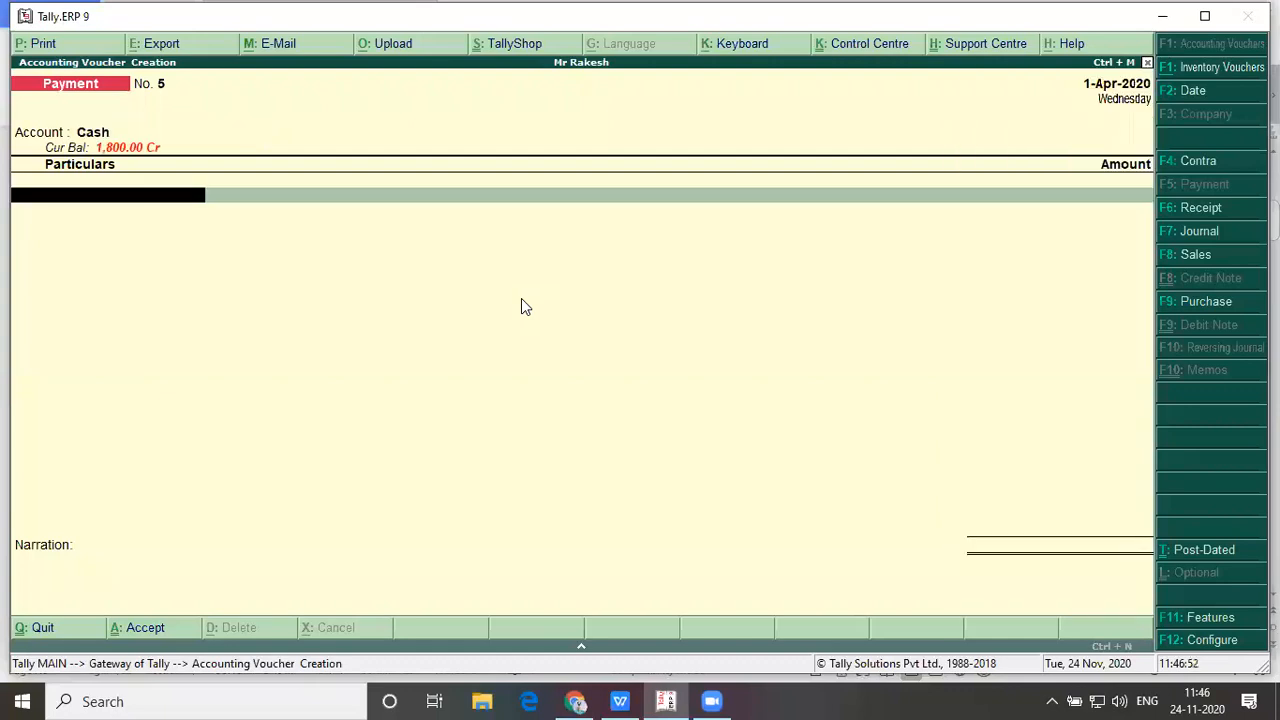
type("F")
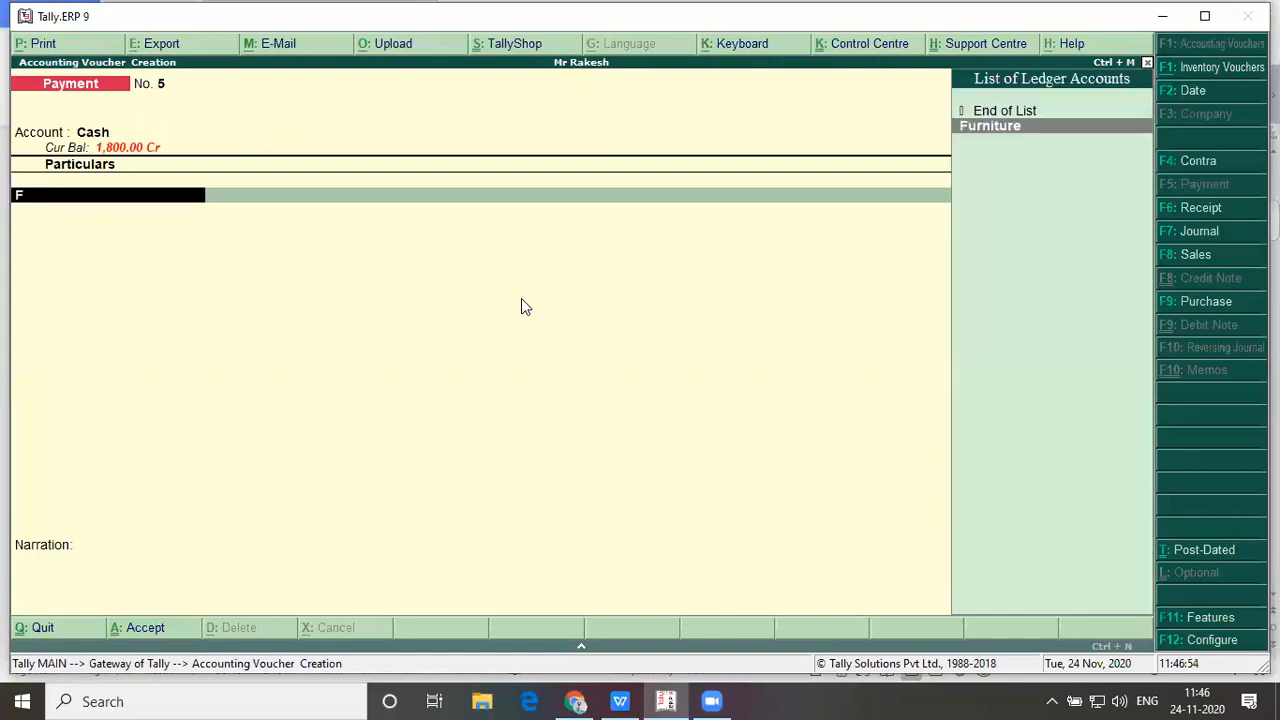
type("u")
key("Return")
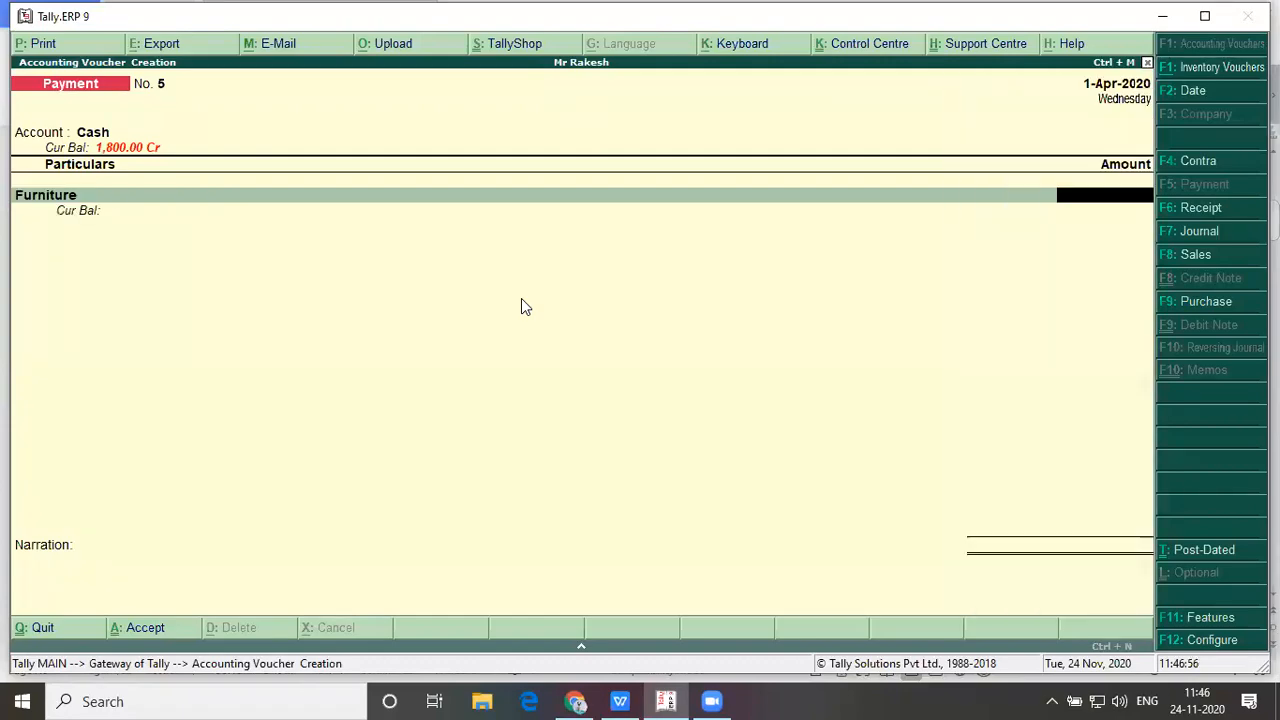
Check the furniture amount in TALLY MATERIAL.docx, enter 11000 in the payment voucher and save it without a narration
key("alt+Tab")
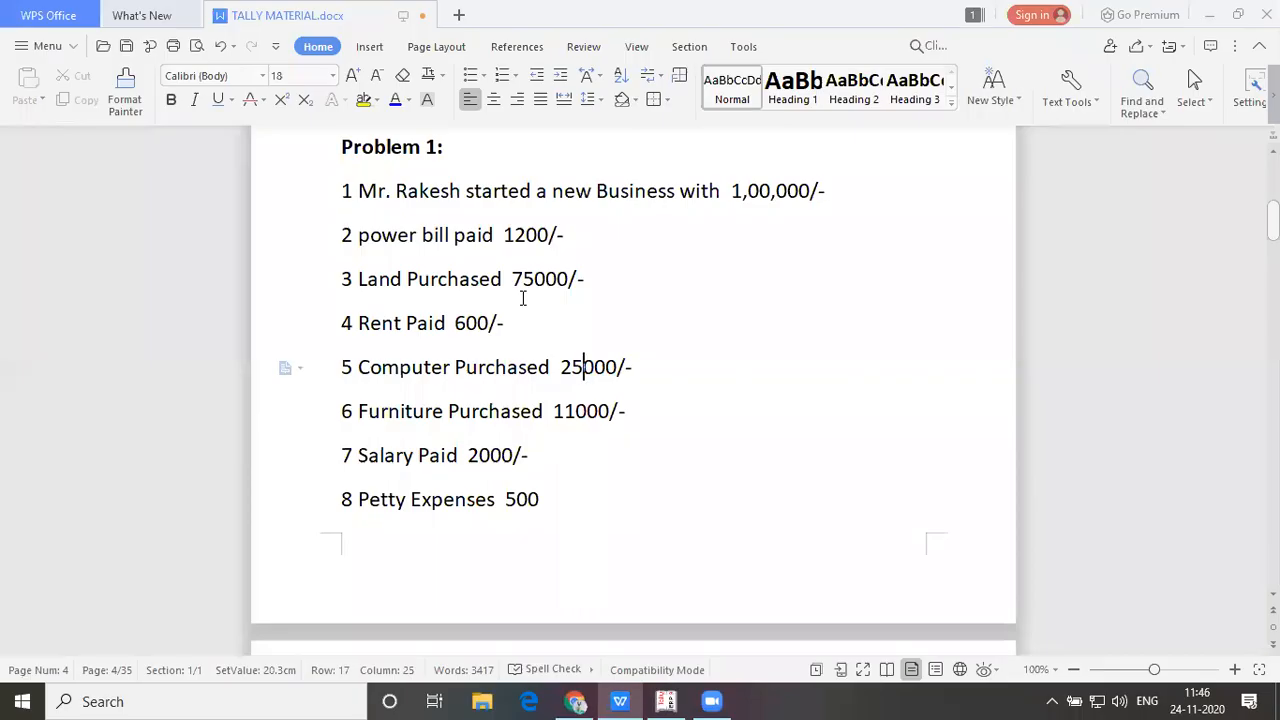
key("alt+Tab")
type("11")
type("000")
key("Return")
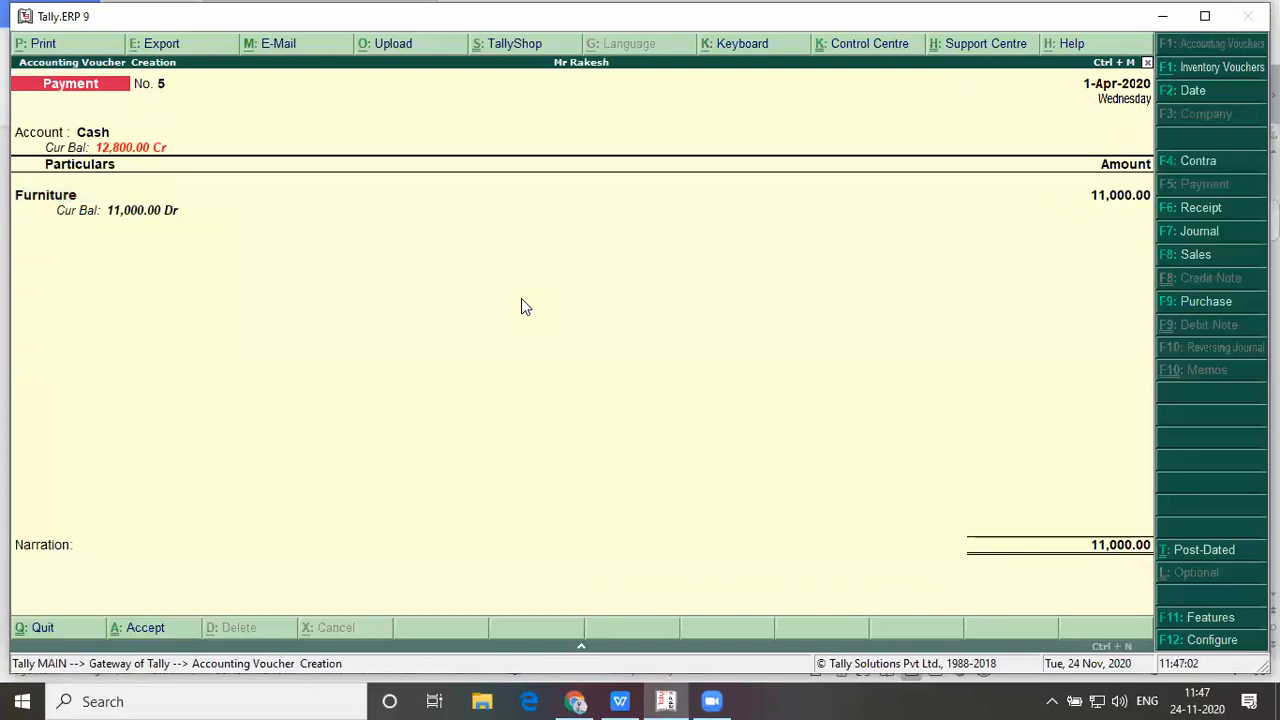
key("Return")
key("Return")
key("Return")
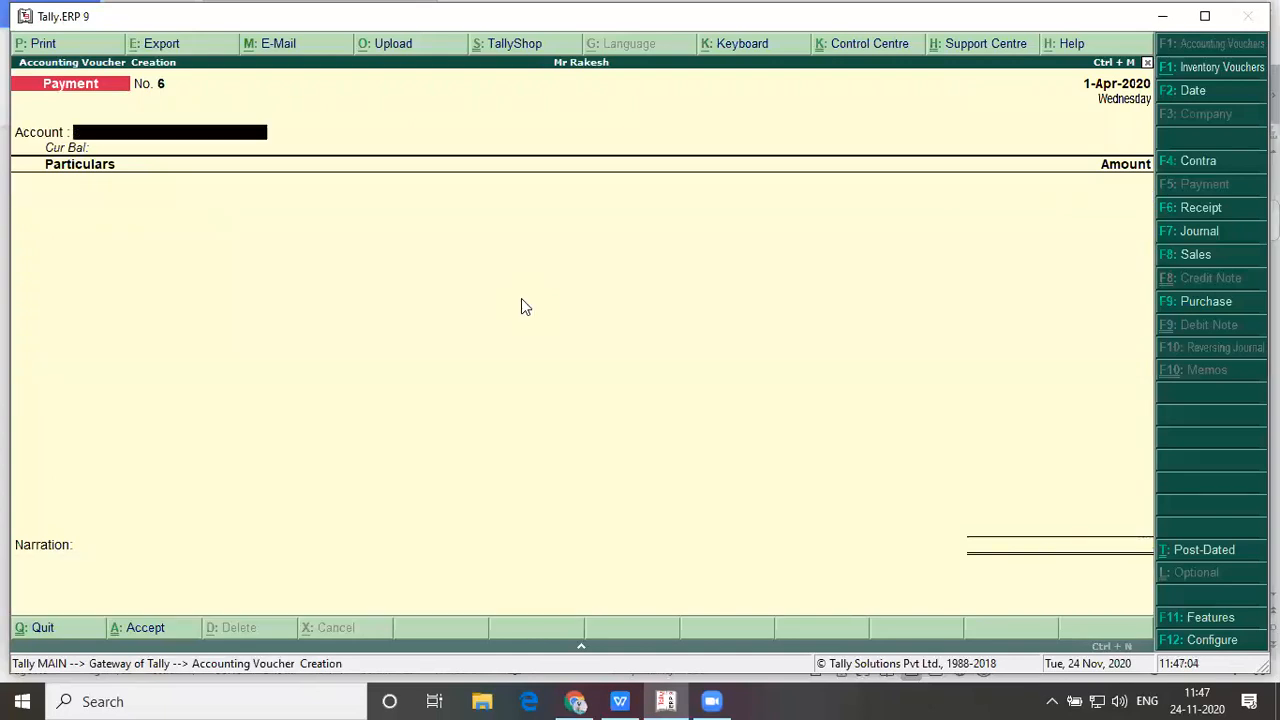
Check the salary transaction in TALLY MATERIAL.docx and fill in a payment voucher with Cash as the account and Salary Paid as the particulars
key("alt+Tab")
key("Down")
key("Down")
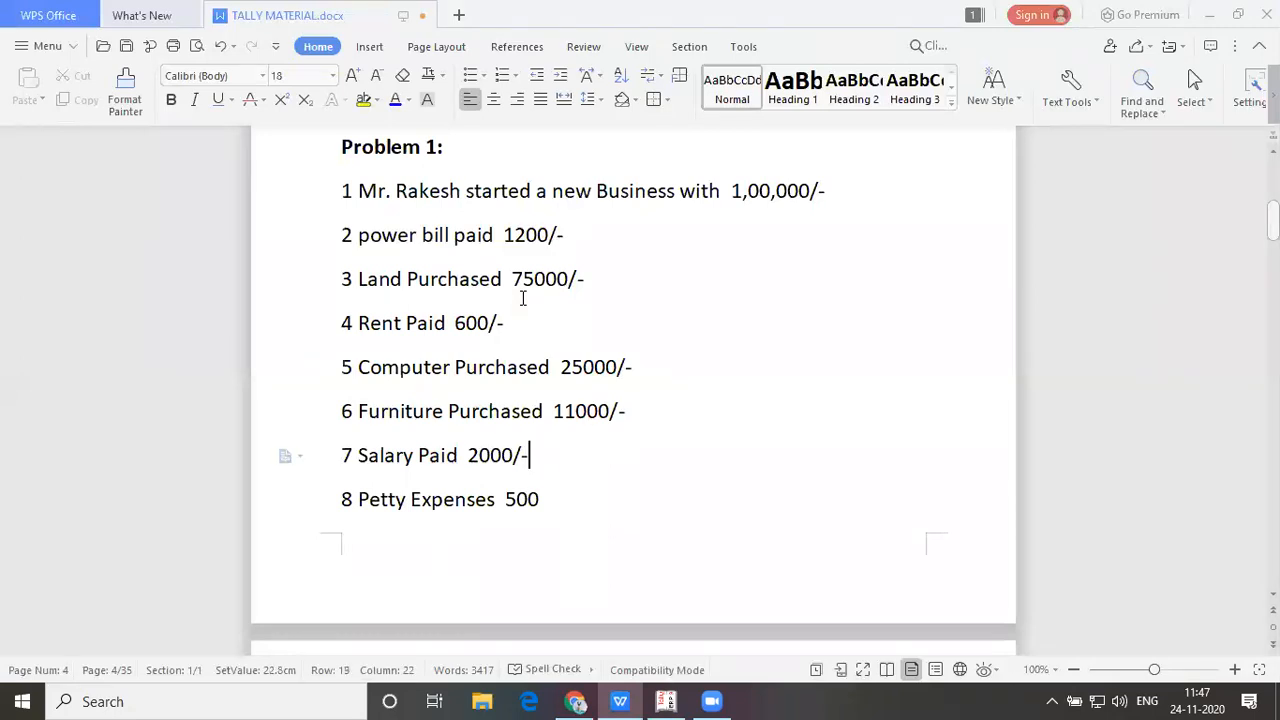
key("alt+Tab")
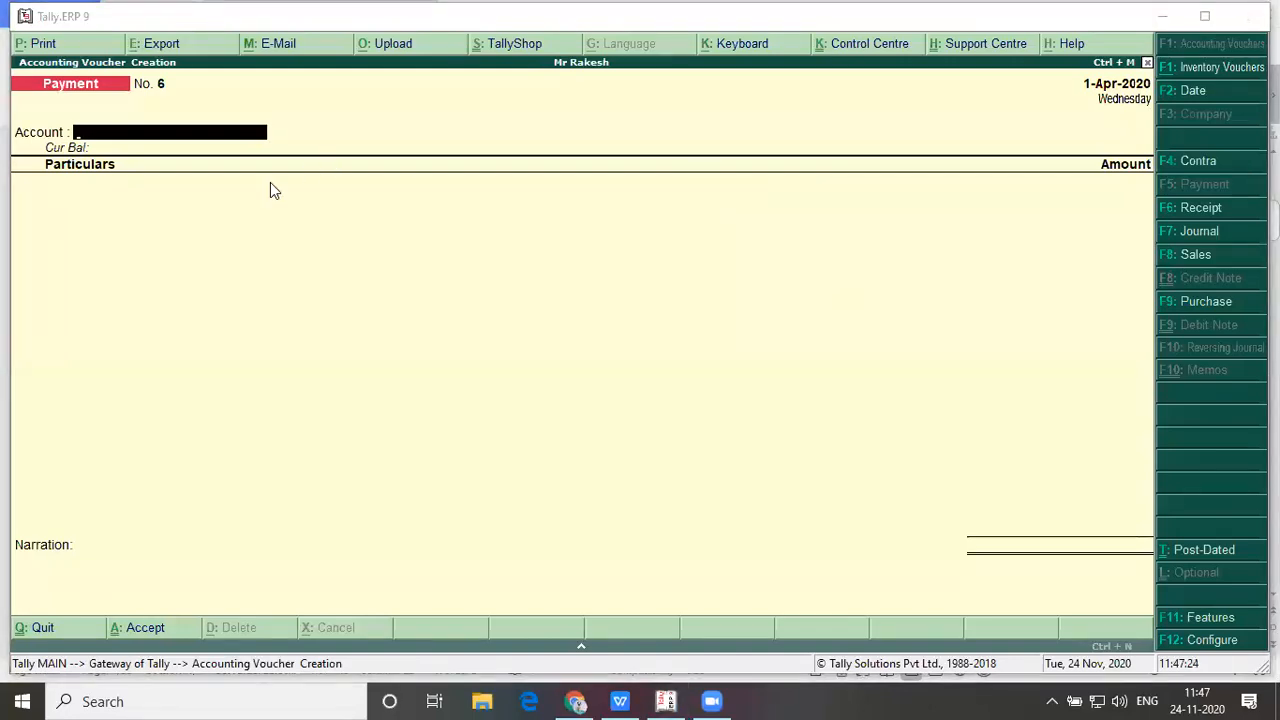
left_click(223, 195)
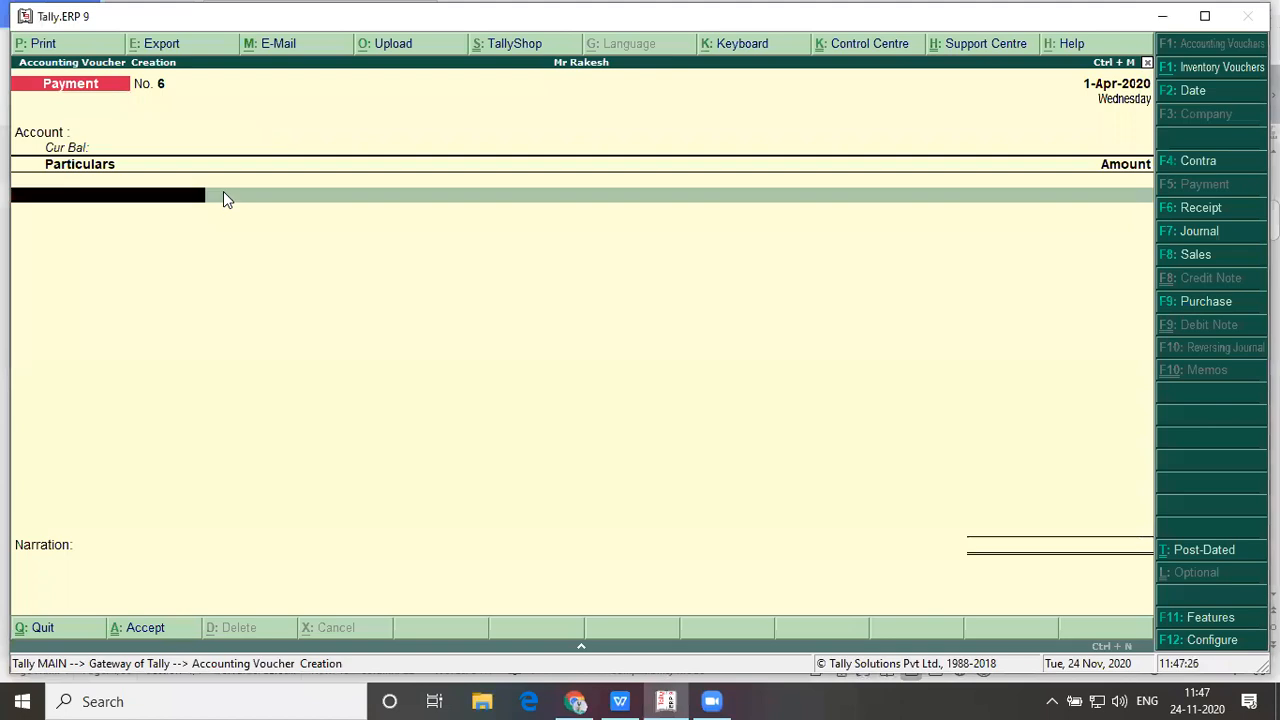
key("BackSpace")
type("Cas")
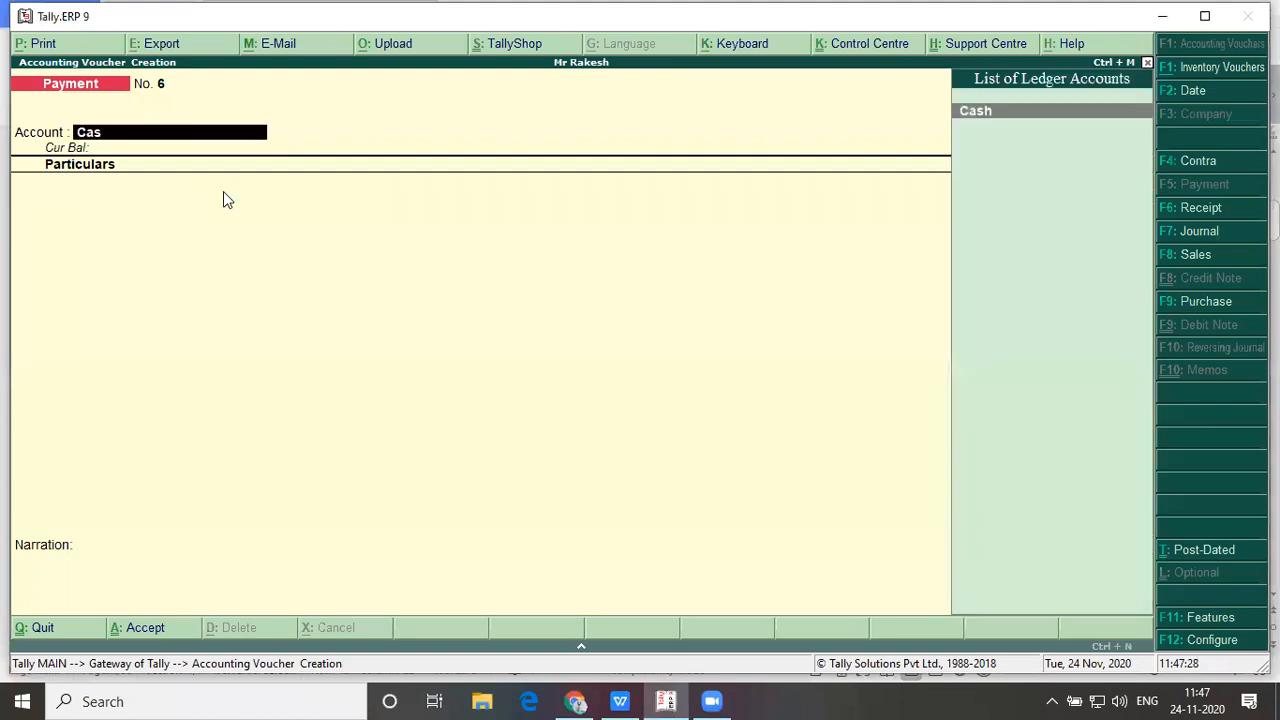
key("Return")
type("Sal")
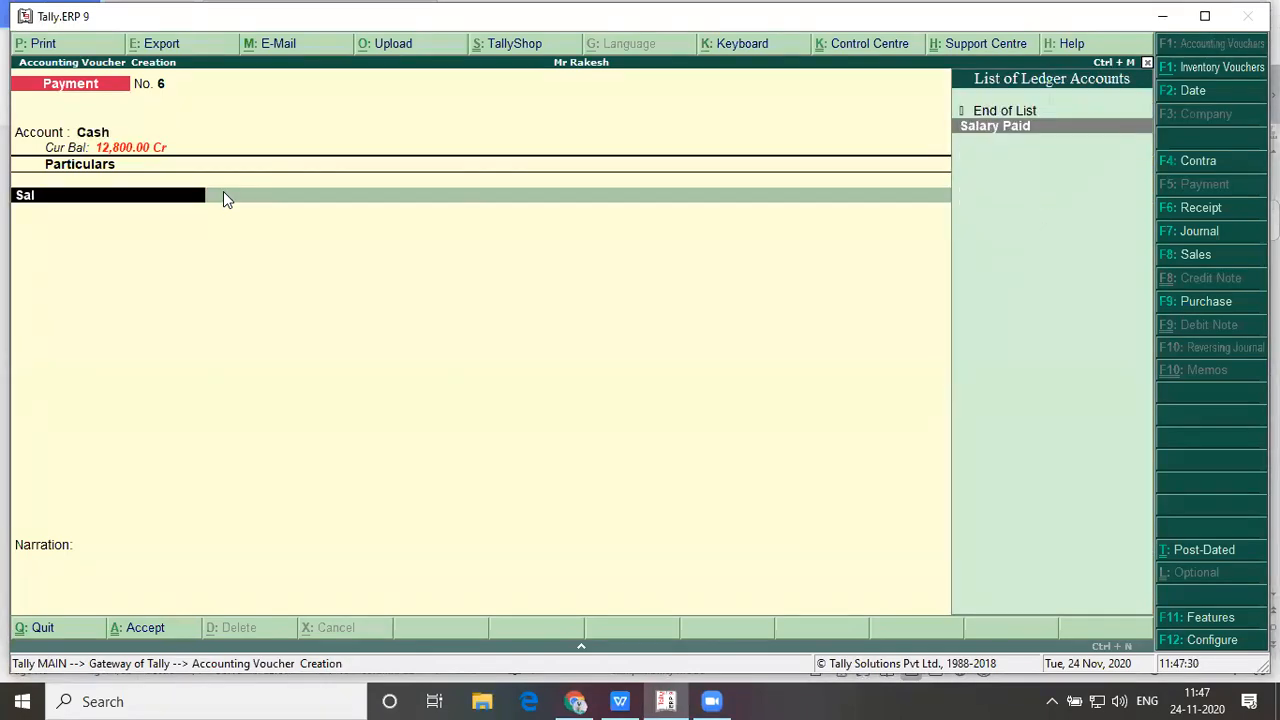
key("Return")
Check the salary amount in TALLY MATERIAL.docx, enter 2000 in the payment voucher and save it without a narration
key("alt+Tab")
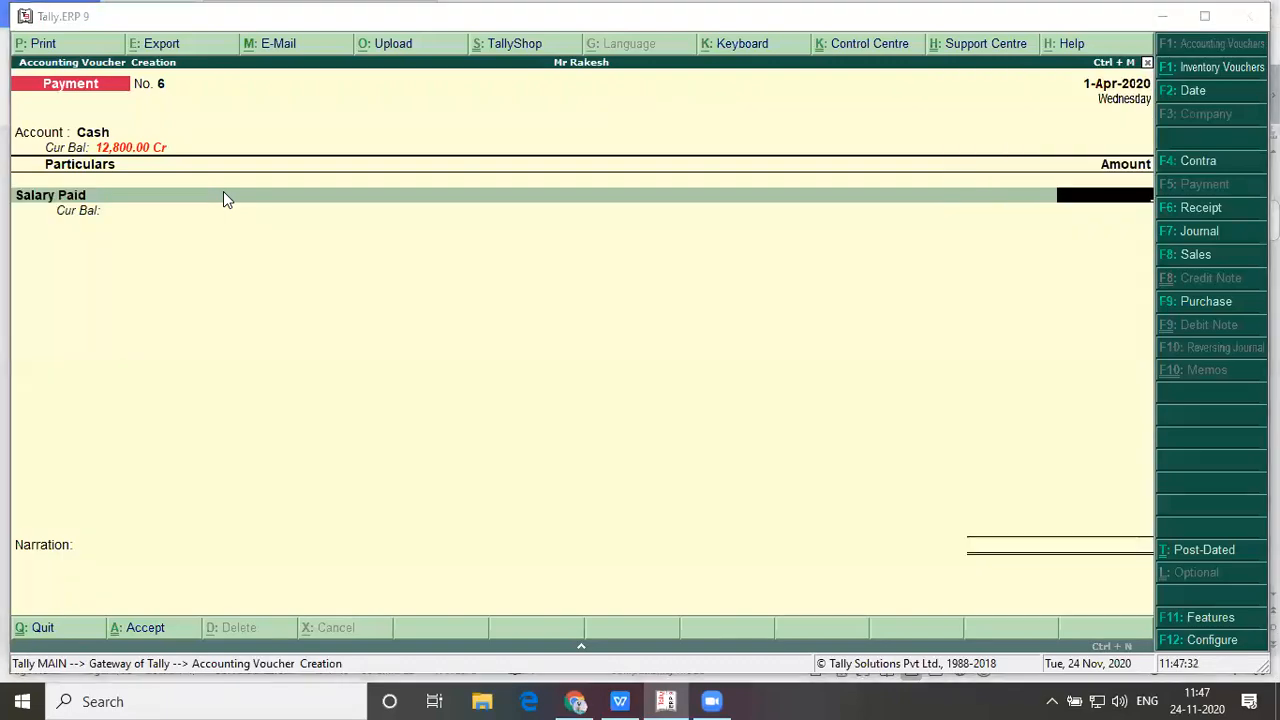
key("alt+Tab")
type("2000")
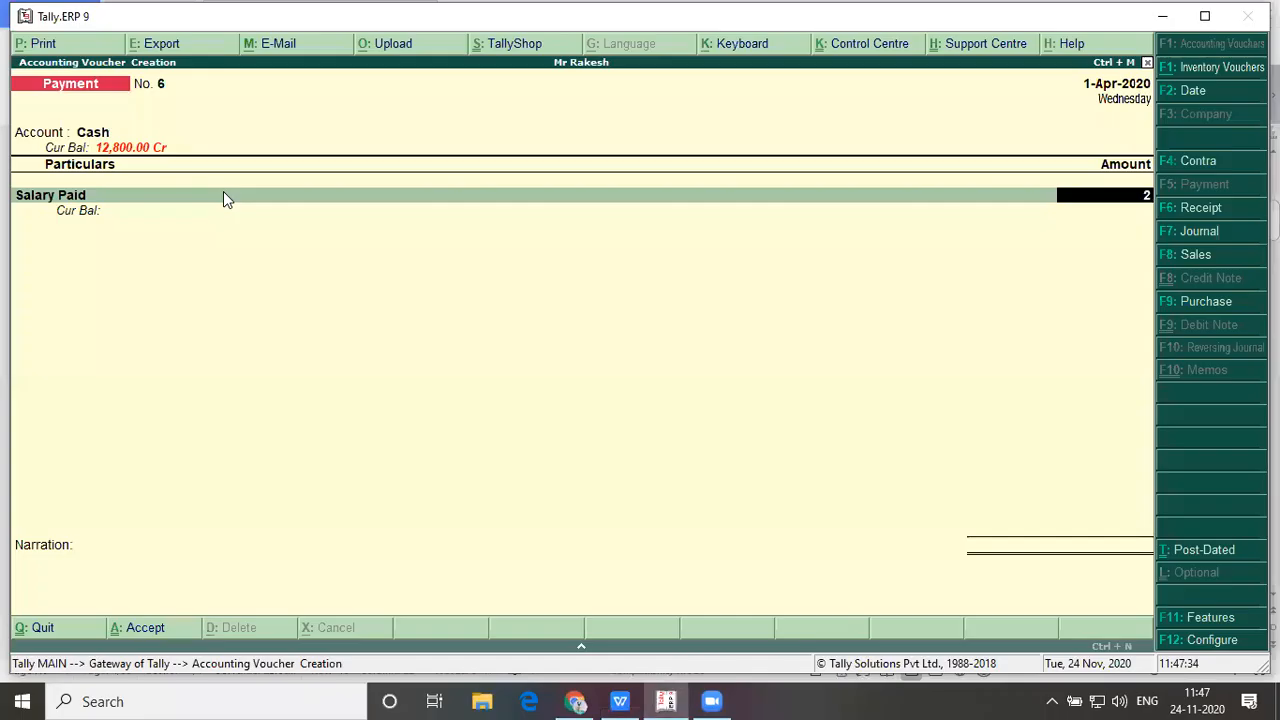
key("Return")
key("Return")
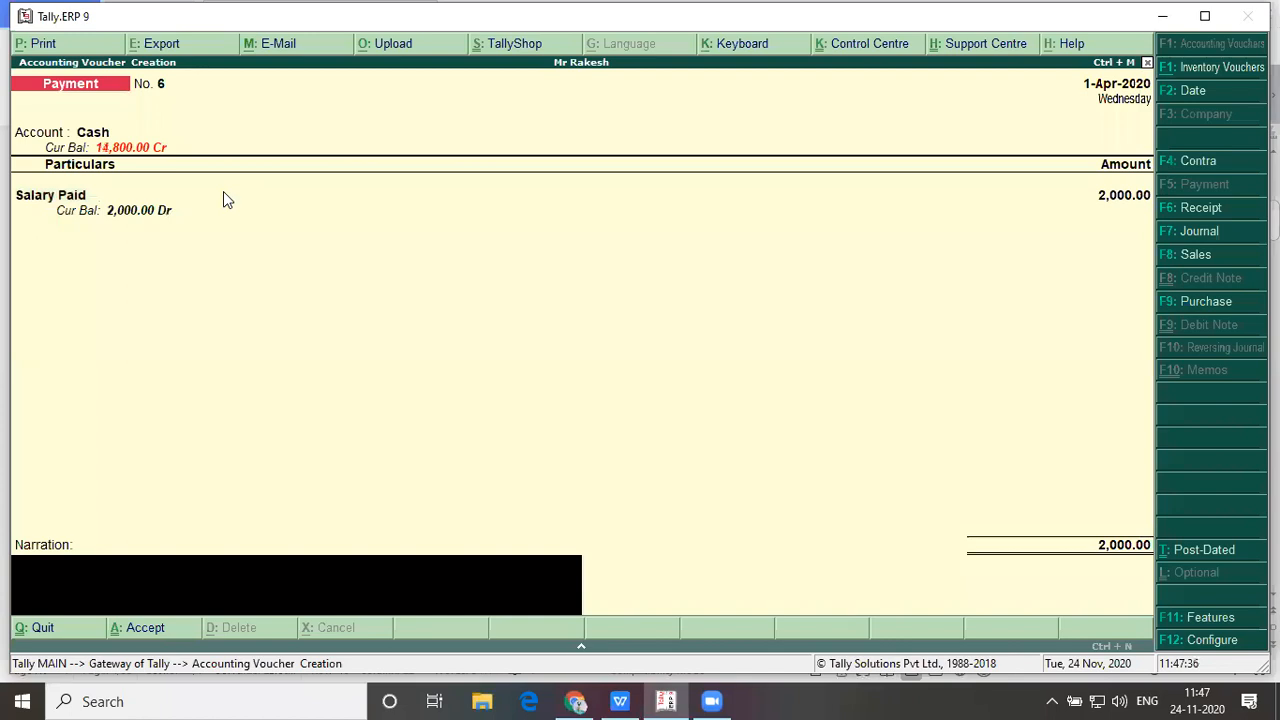
key("Return")
key("Return")
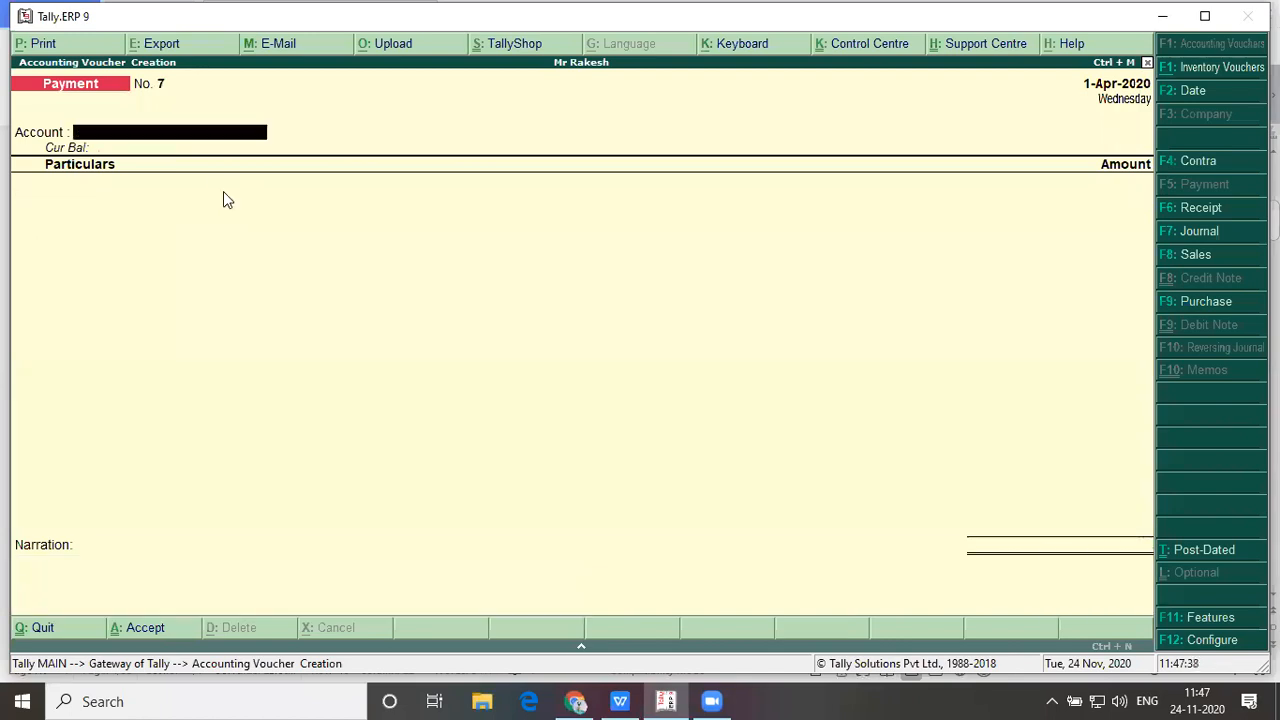
Check transaction 8 in TALLY MATERIAL.docx and fill in a payment voucher with Cash as the account and Petty Expenses as the particulars
key("alt+Tab")
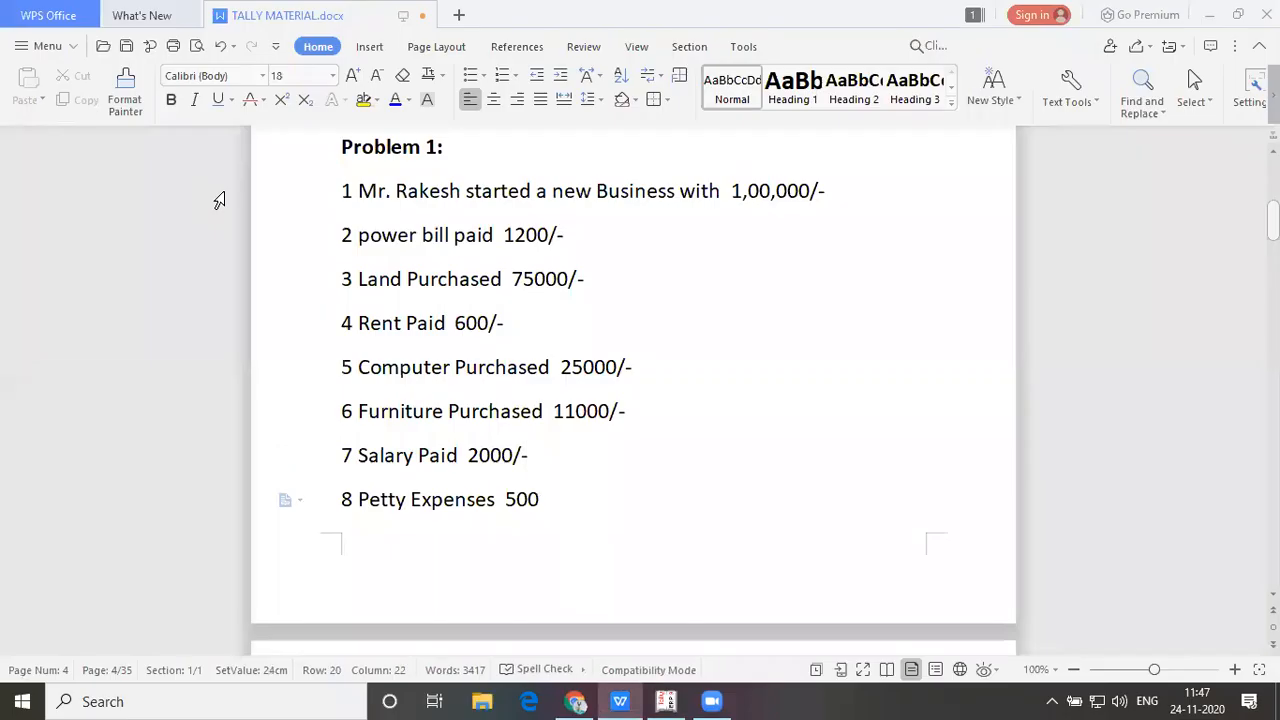
key("alt+Tab")
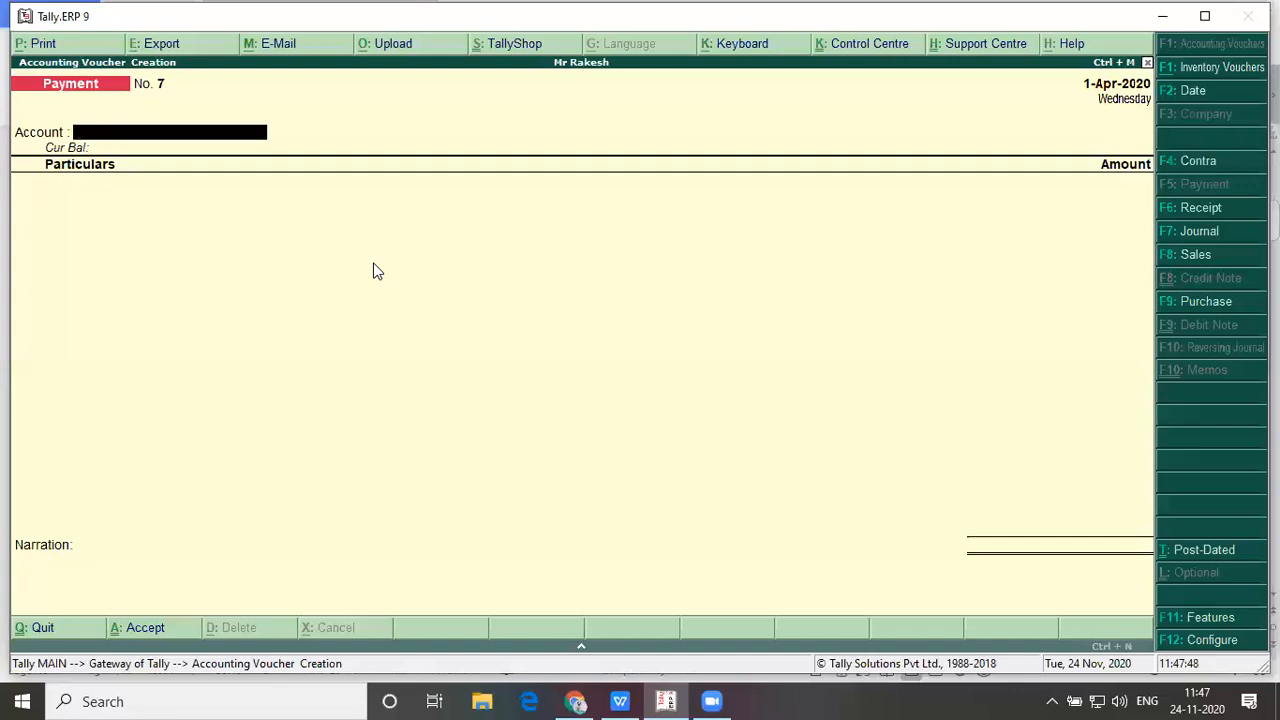
type("Cas")
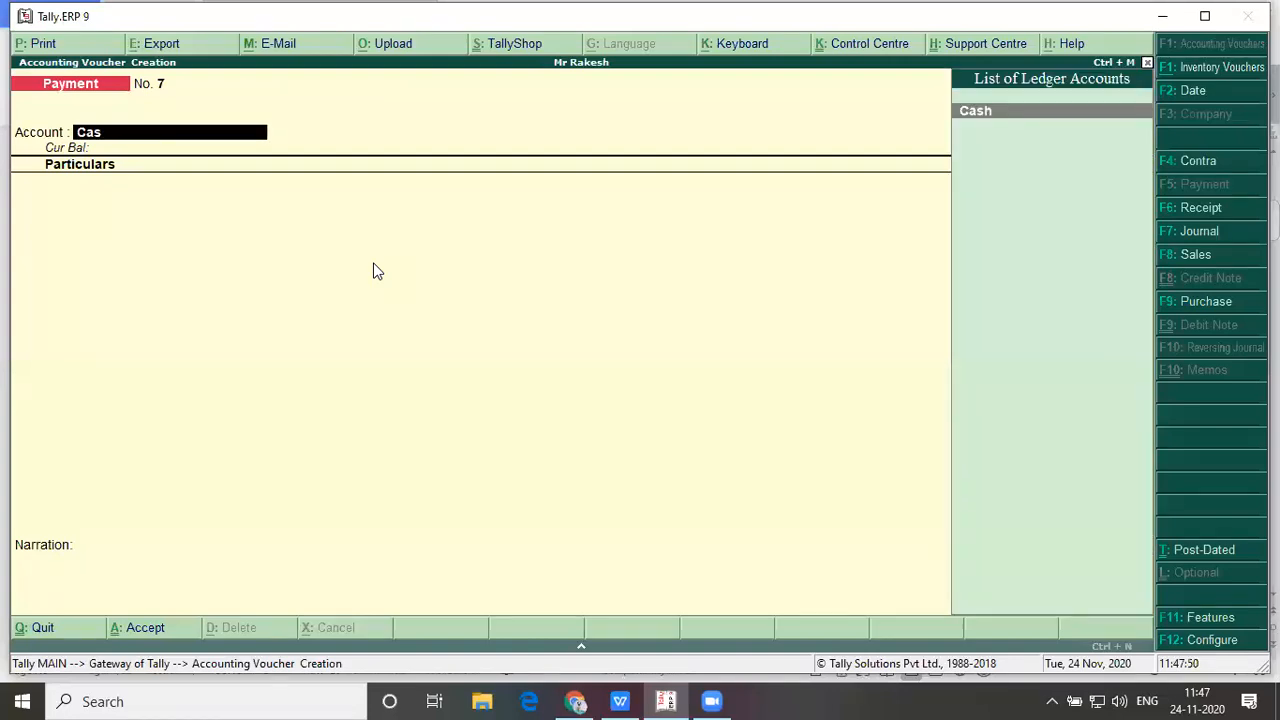
key("Return")
type("Petty Expenses")
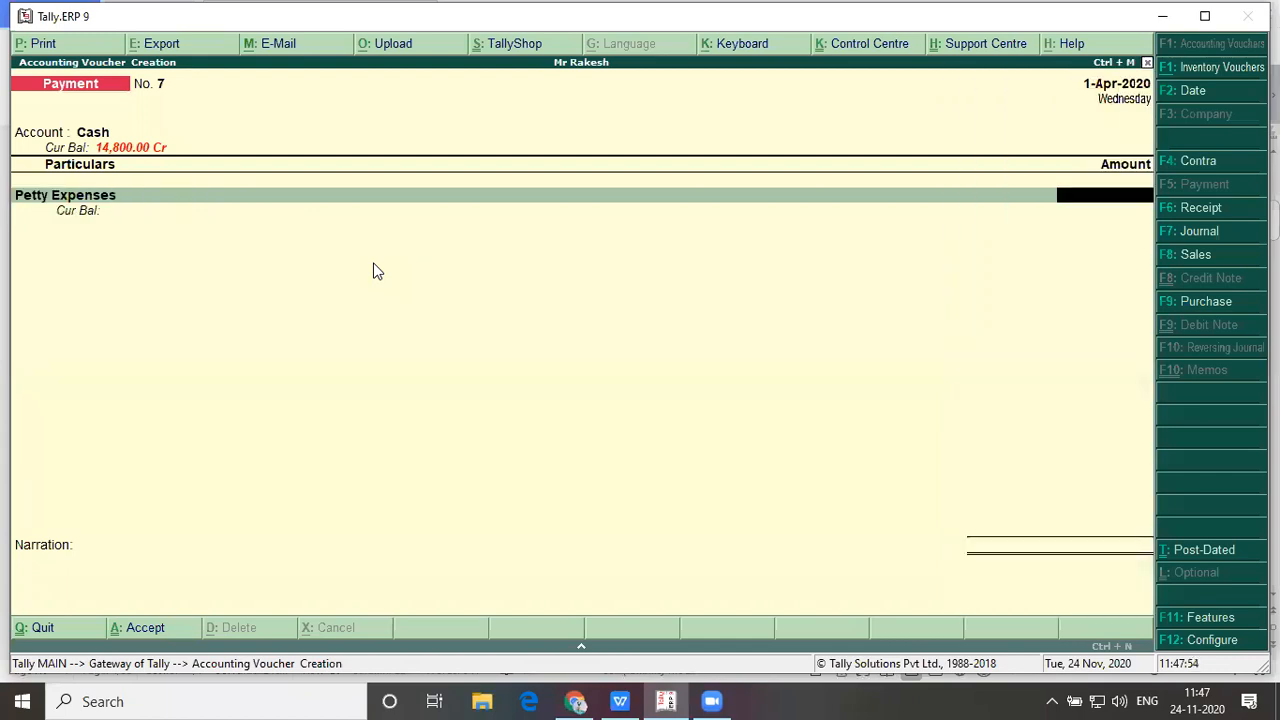
Check the petty expenses amount in TALLY MATERIAL.docx, enter 500 in the payment voucher and save it without a narration
key("alt+Tab")
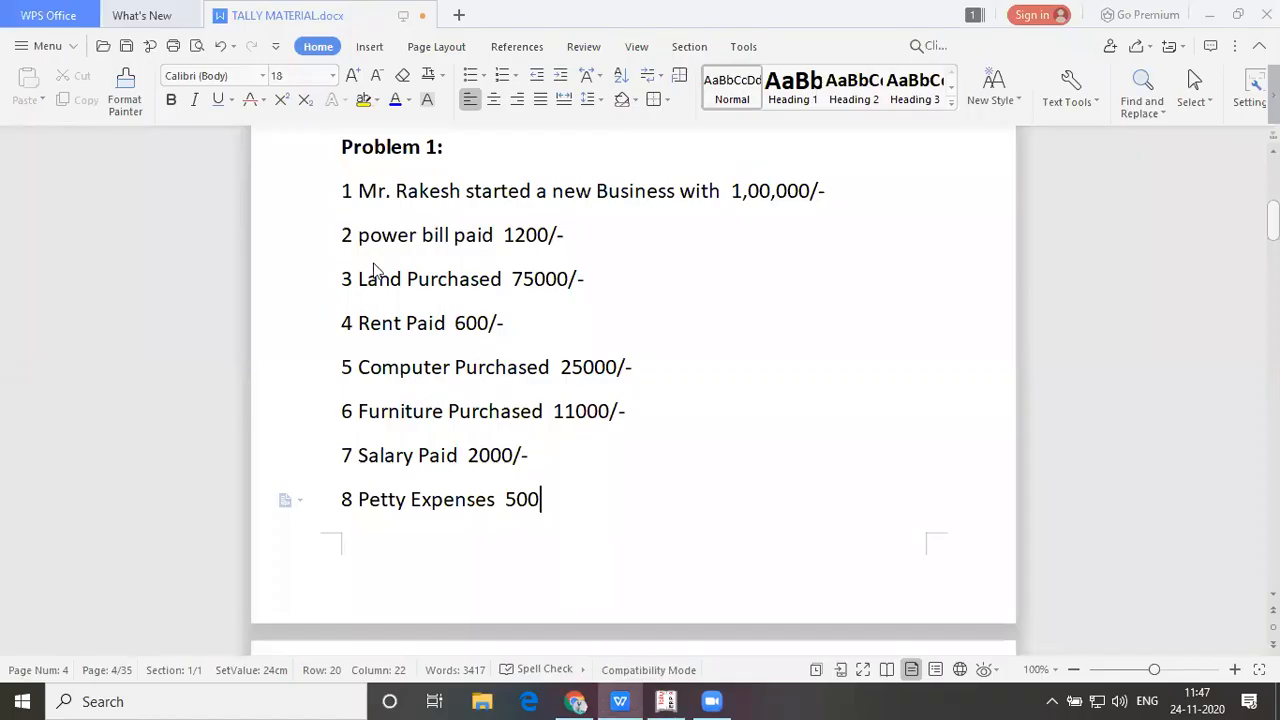
key("alt+Tab")
type("500")
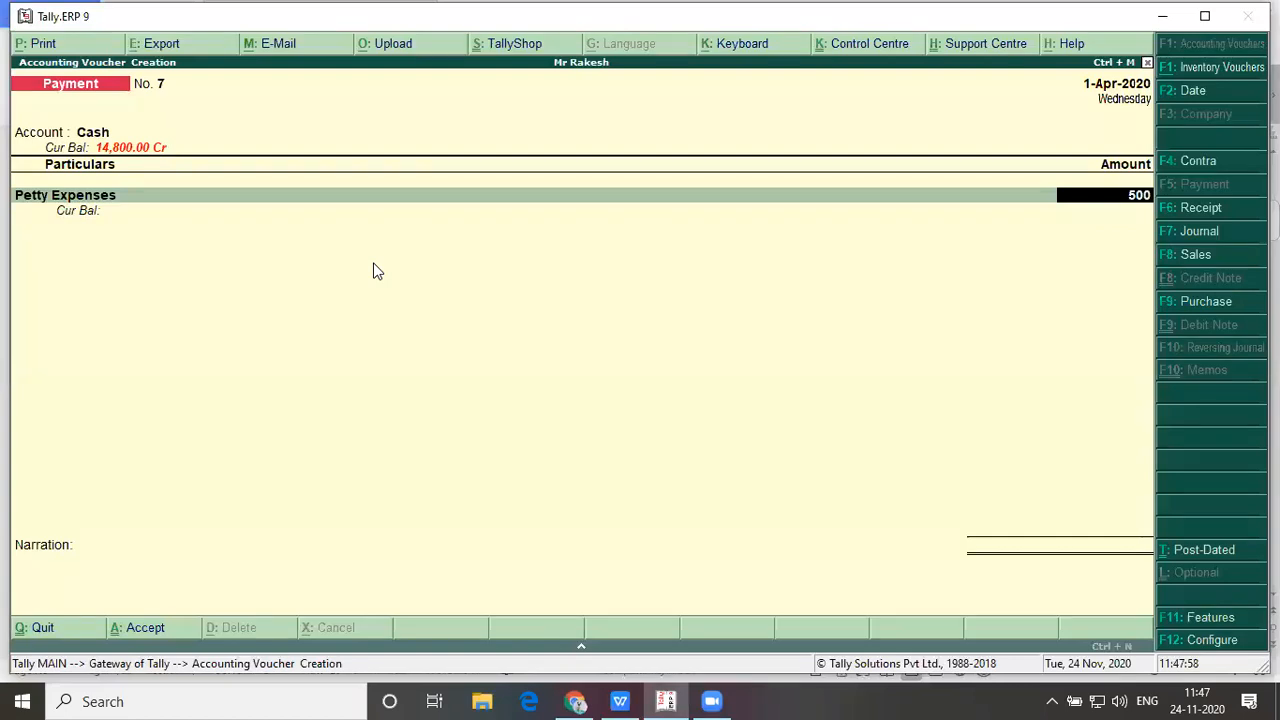
key("Return")
key("Return")
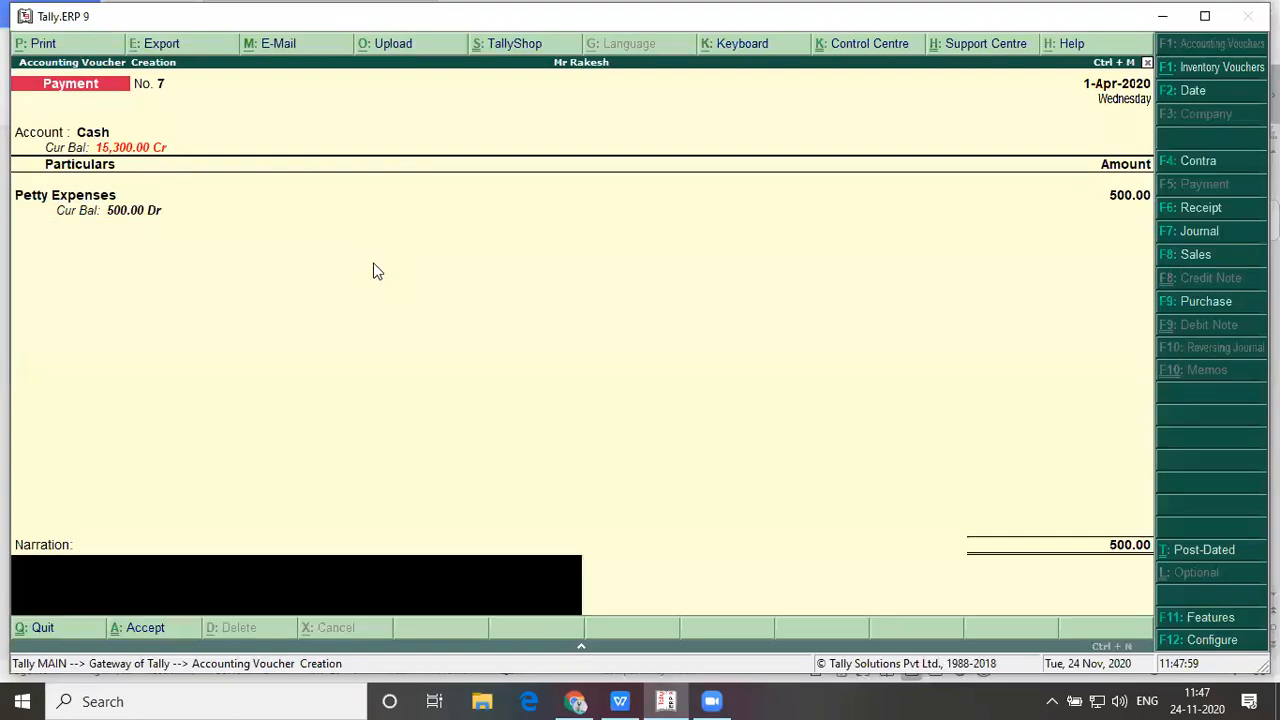
key("Return")
key("Return")
Check transaction 9 in TALLY MATERIAL.docx and fill in a receipt voucher with Cash as the account and Petty Income as the particulars
key("alt+Tab")
scroll(375, 265, "down", 3)
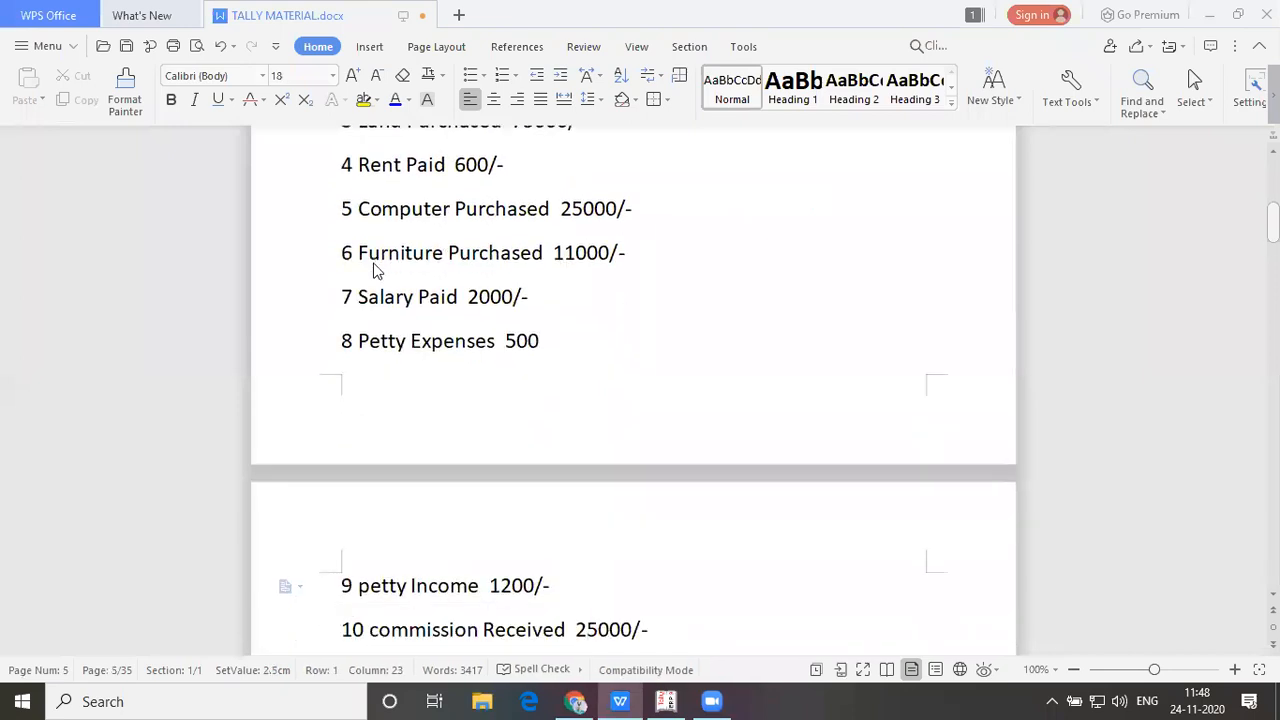
key("alt+Tab")
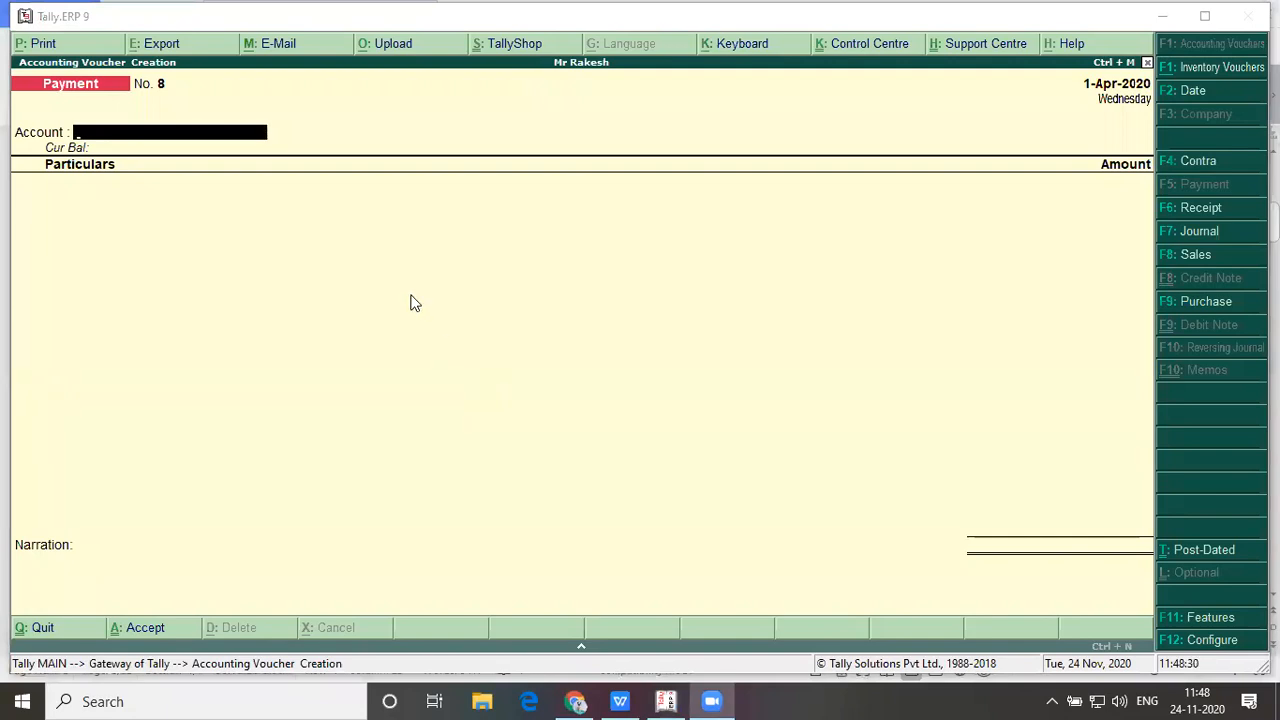
key("Return")
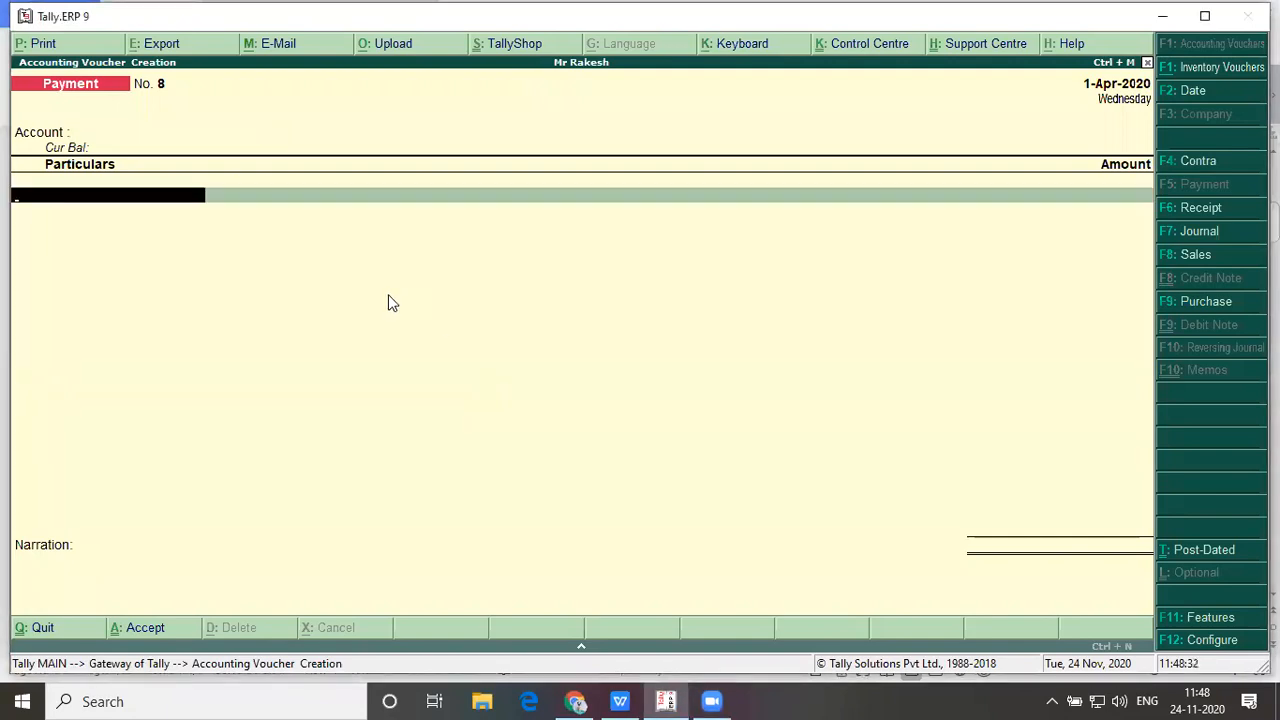
key("BackSpace")
key("F6")
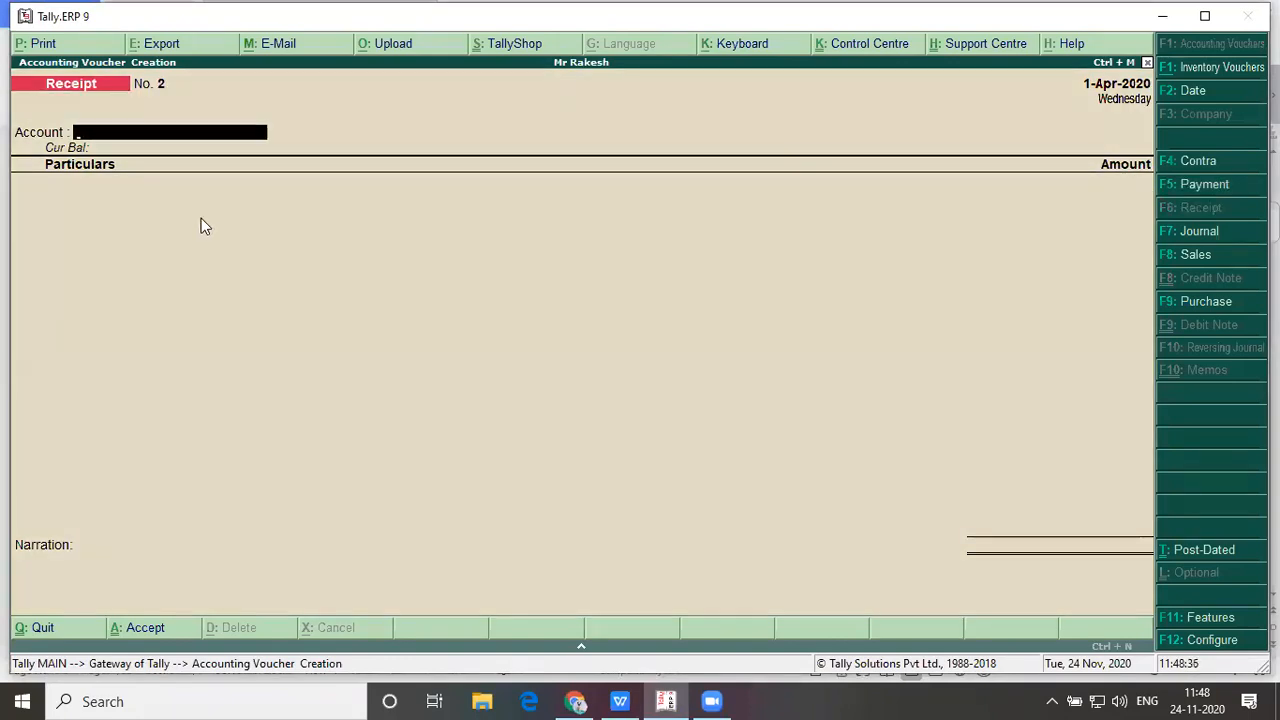
type("Cas")
key("Return")
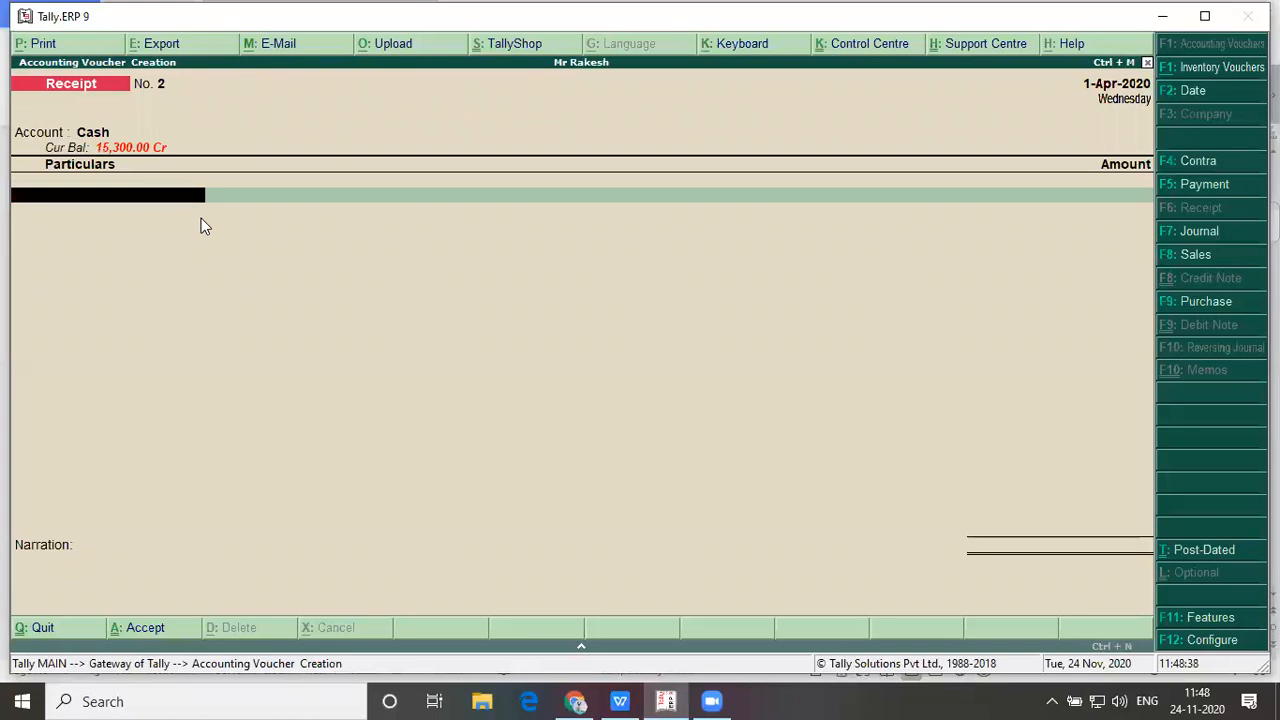
type("Pett")
key("Down")
key("Down")
key("Return")
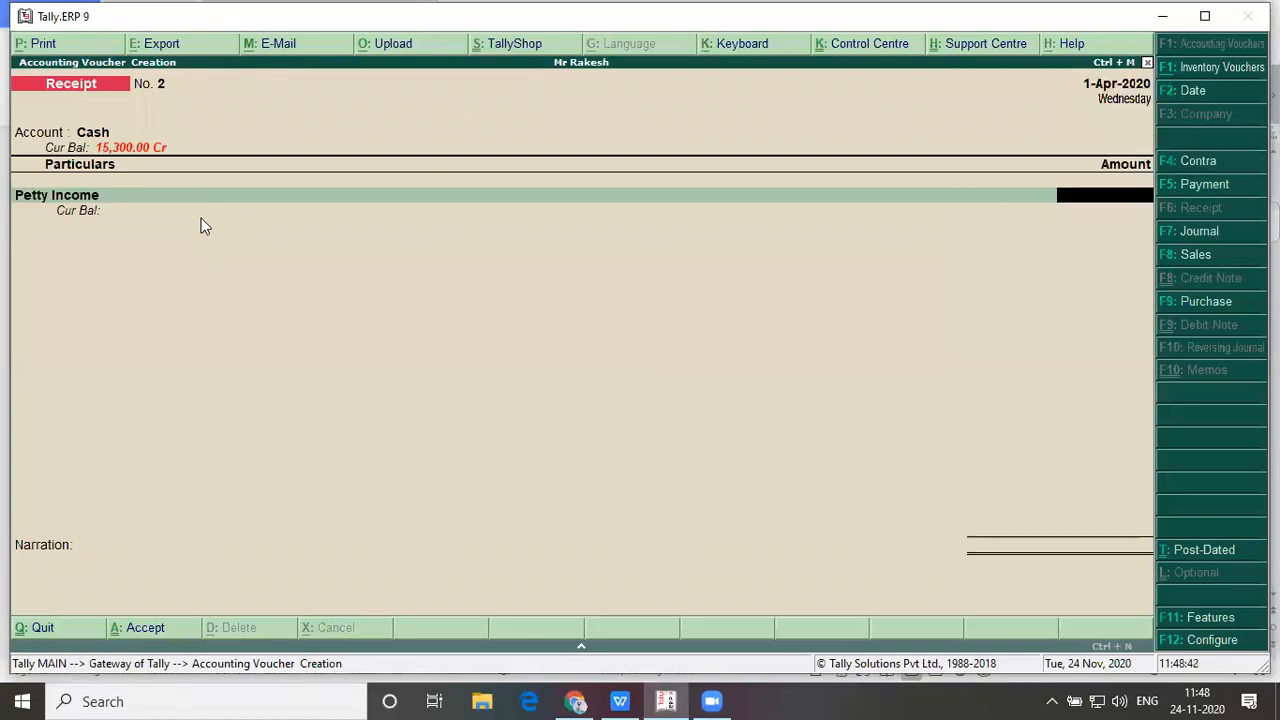
Check the petty income amount in TALLY MATERIAL.docx, enter 1200 in the receipt voucher and save it without a narration
key("alt+Tab")
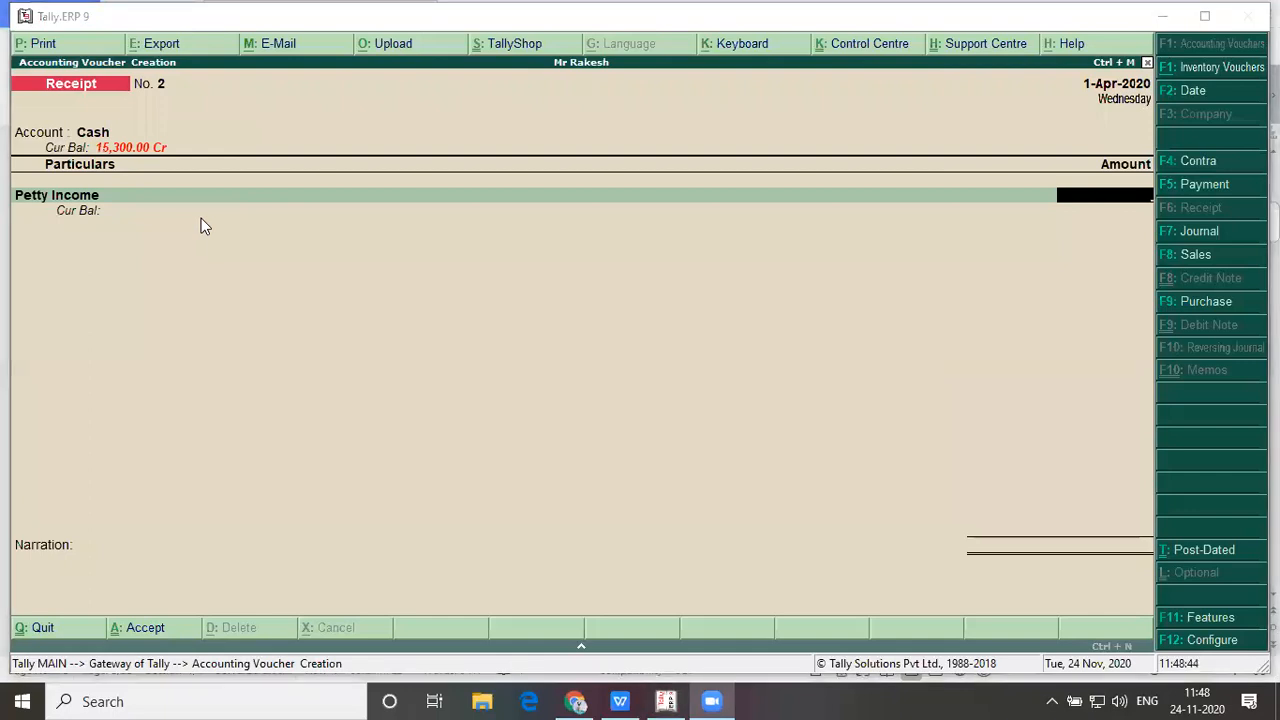
key("alt+Tab")
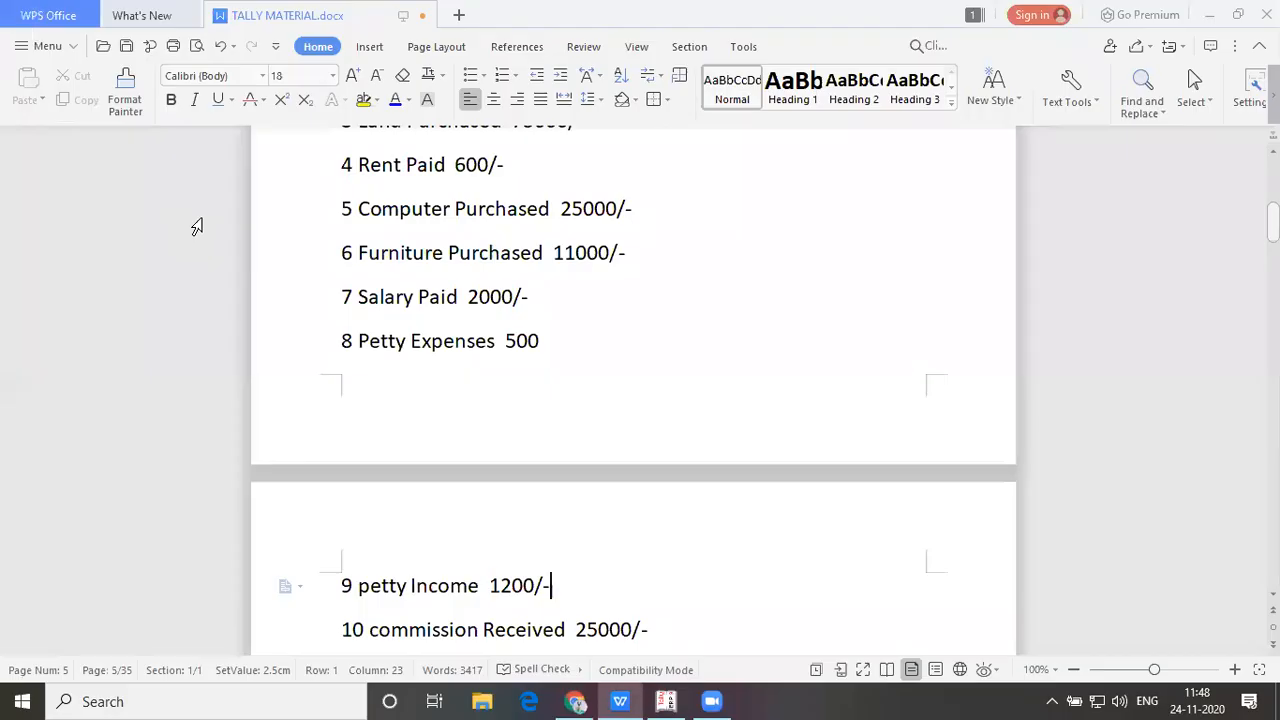
key("alt+Tab")
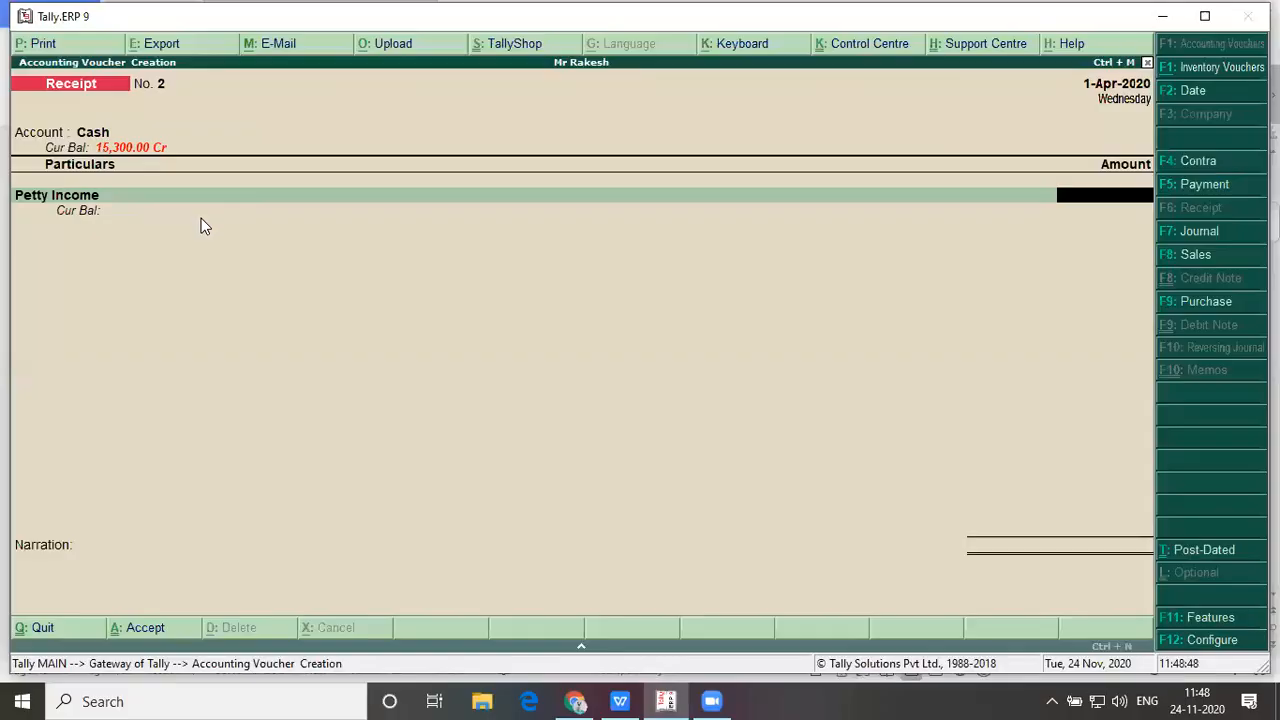
type("1,2")
type("00")
key("Return")
key("Return")
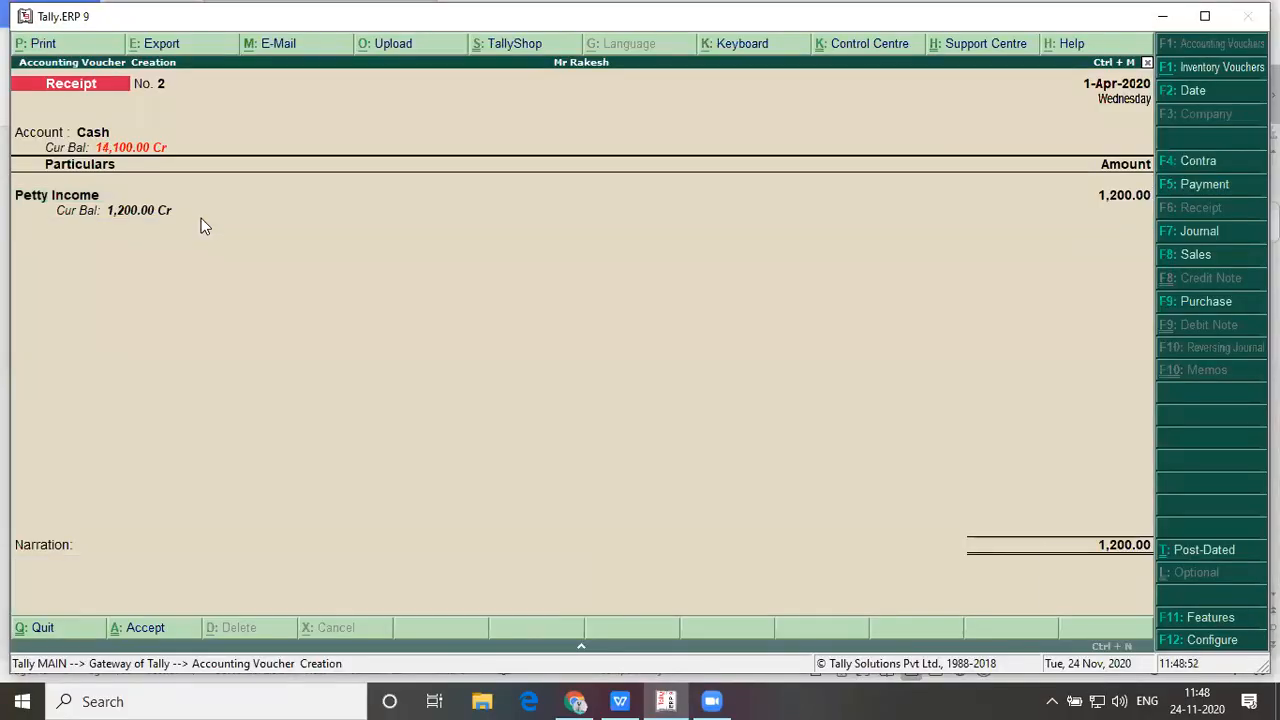
key("Return")
key("Return")
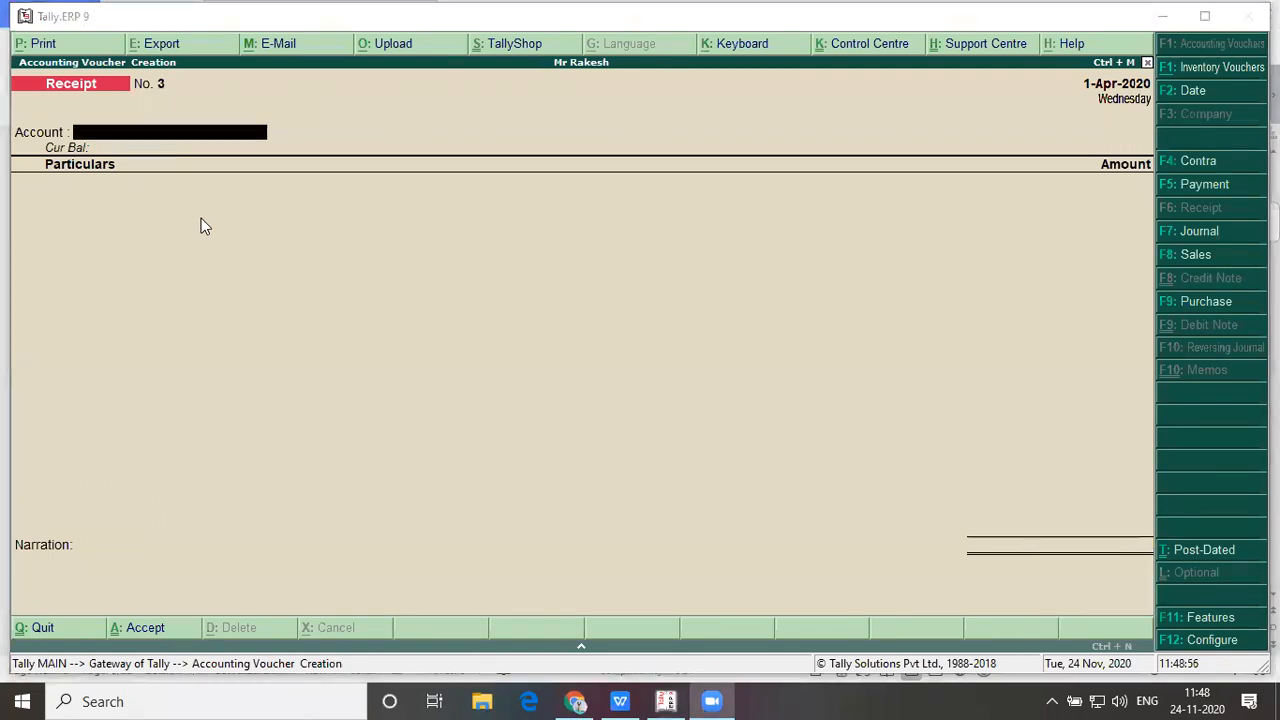
Check transaction 10 in TALLY MATERIAL.docx and fill in a receipt voucher with Cash as the account and Commission Received as the particulars
key("alt+Tab")
key("Tab")
scroll(197, 226, "down", 1)
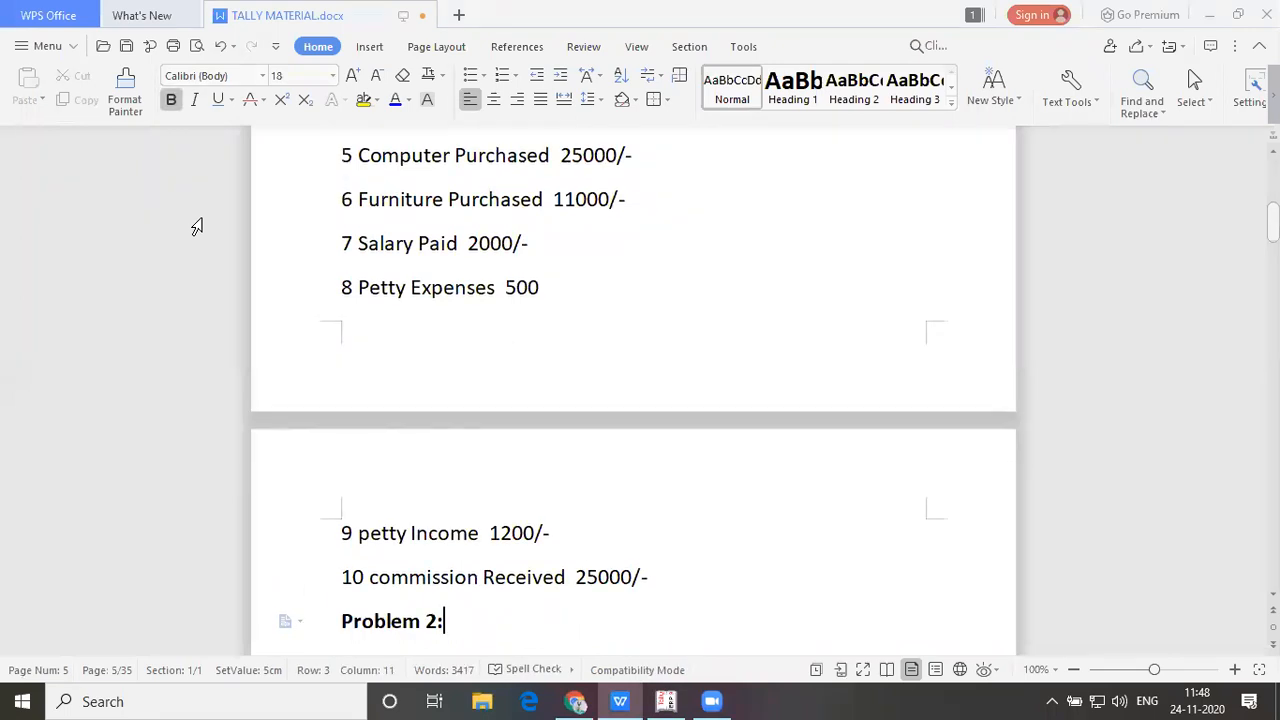
key("Up")
key("alt+Tab")
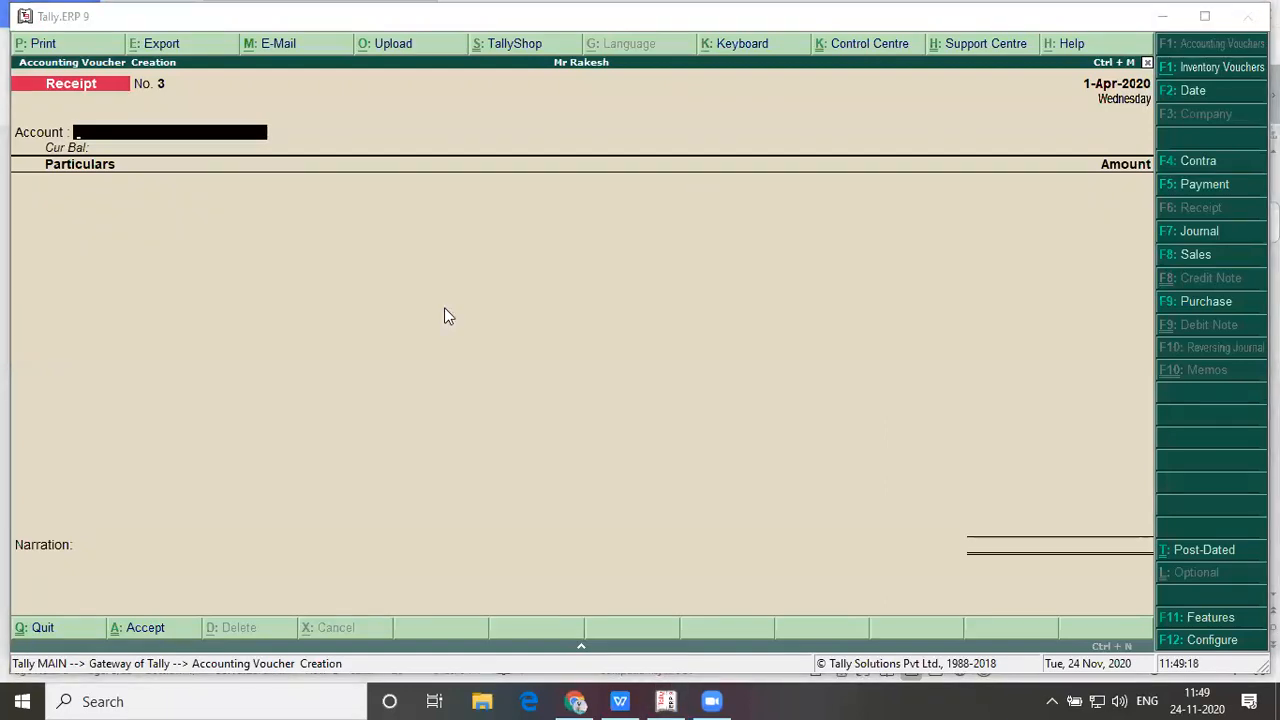
left_click(182, 262)
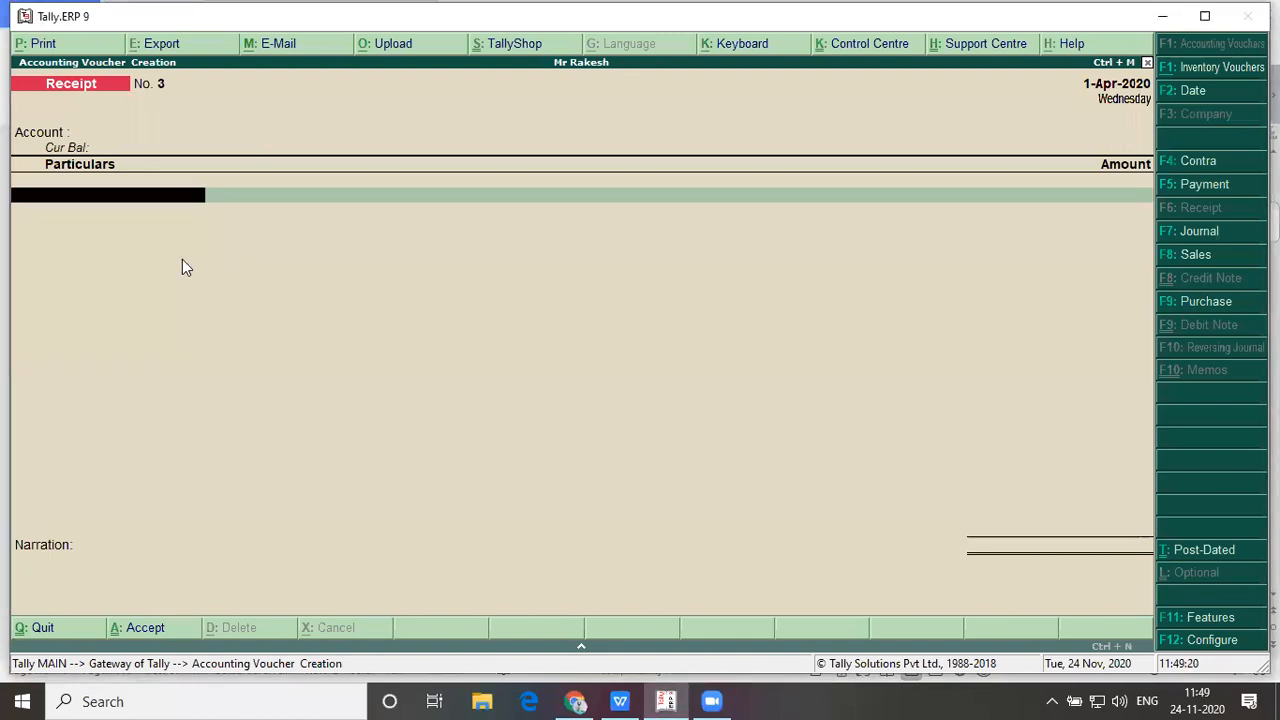
type("Cas")
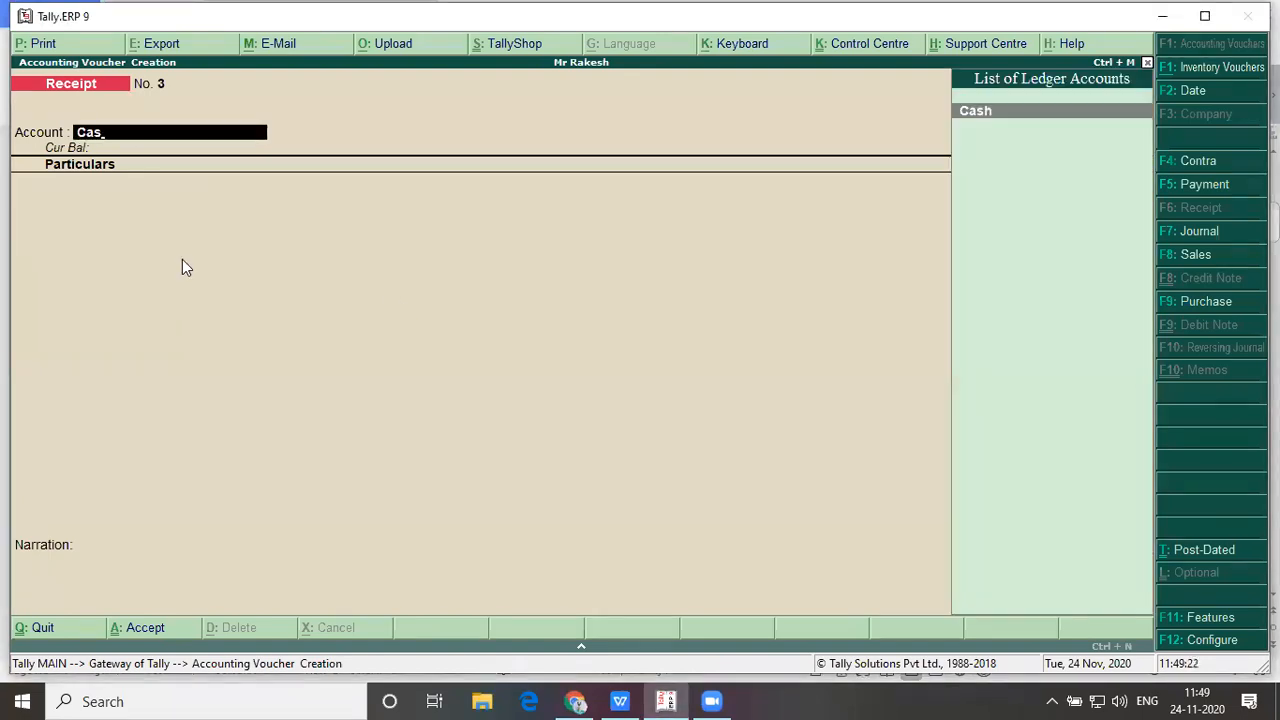
key("Return")
type("Co")
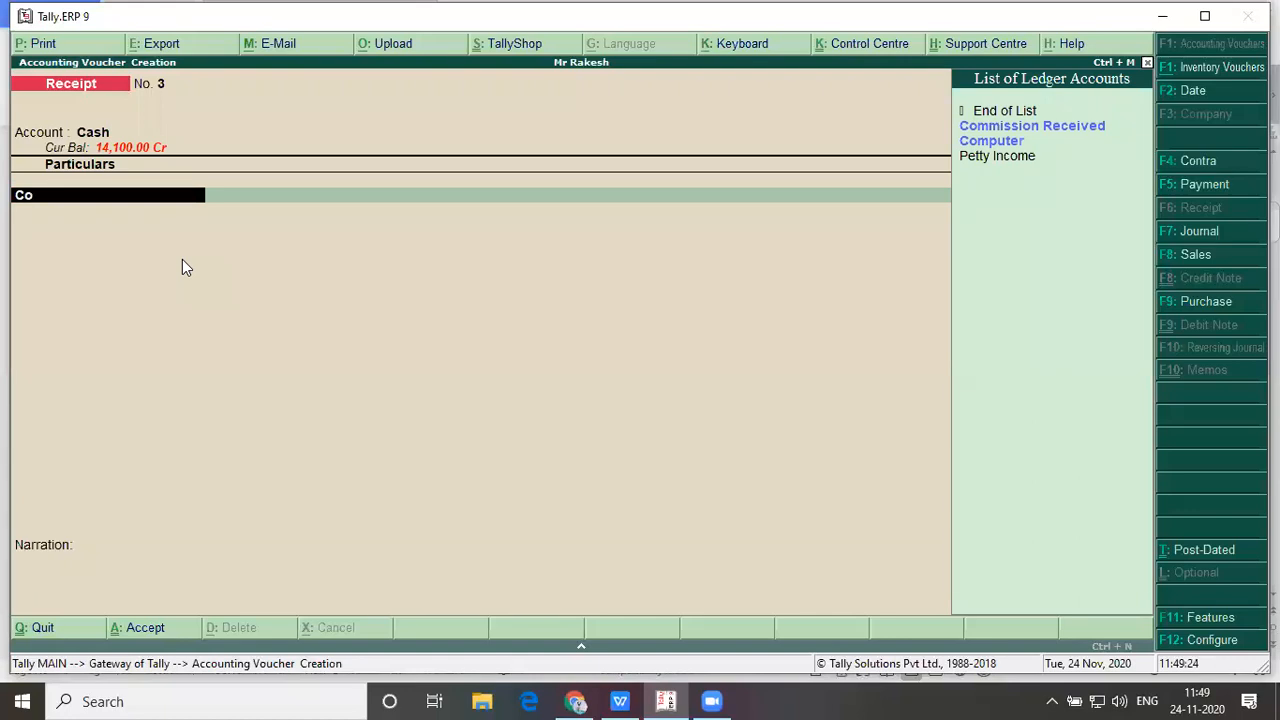
key("Return")
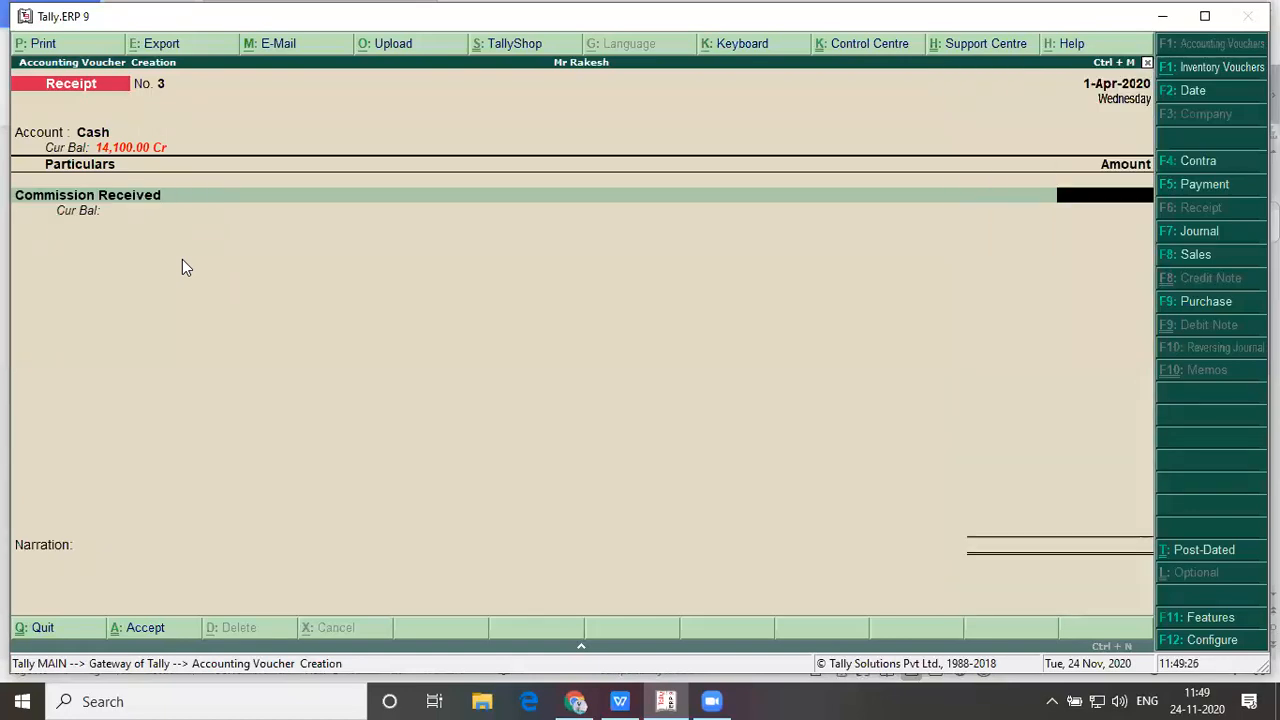
Check the commission amount in TALLY MATERIAL.docx, enter 25000 in the receipt voucher and save it without a narration
key("alt+Tab")
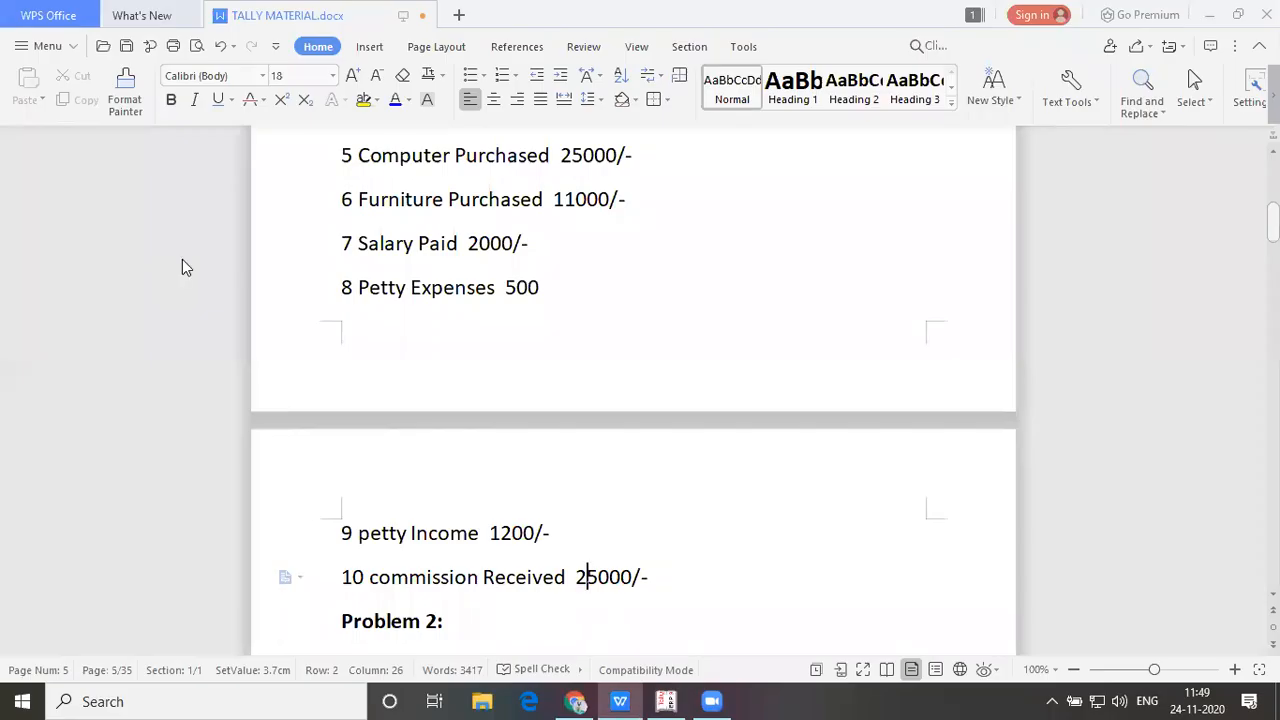
key("alt+Tab")
type("25000")
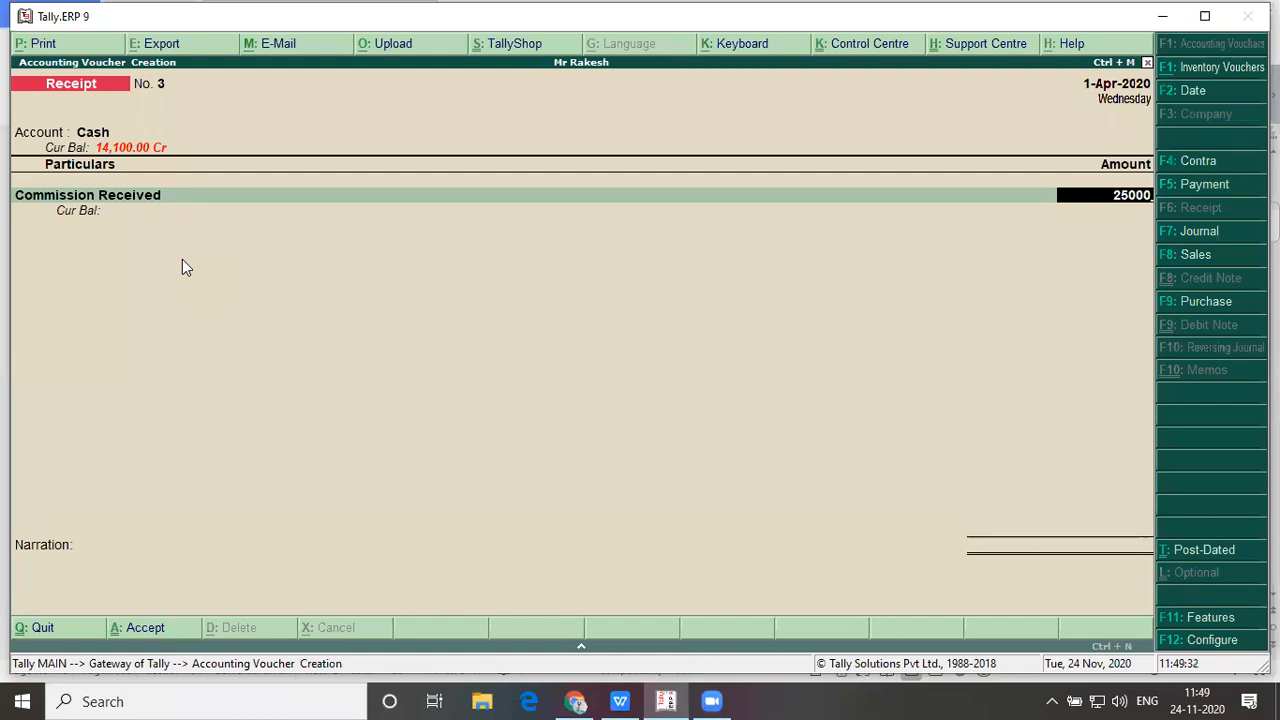
key("Return")
key("Return")
key("Return")
key("Return")
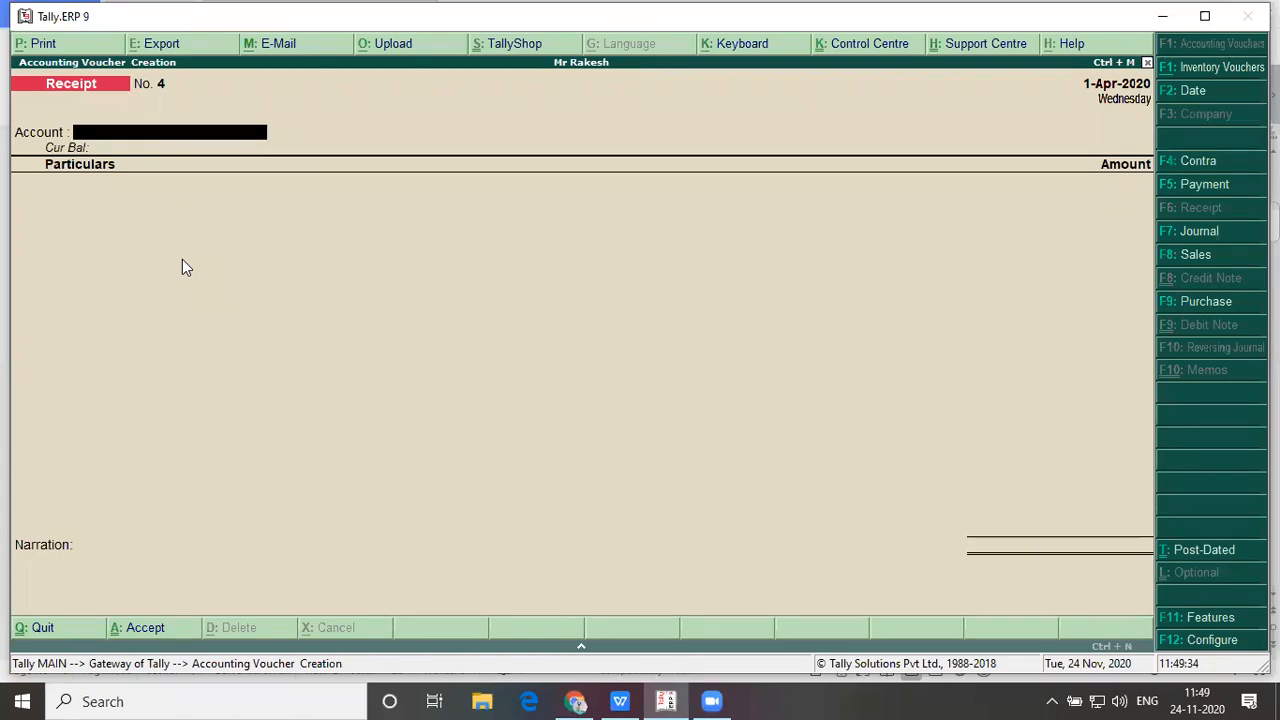
Check TALLY MATERIAL.docx for remaining Problem 1 transactions, quit voucher creation in Tally.ERP 9 and return to the Gateway of Tally
key("alt+Tab")
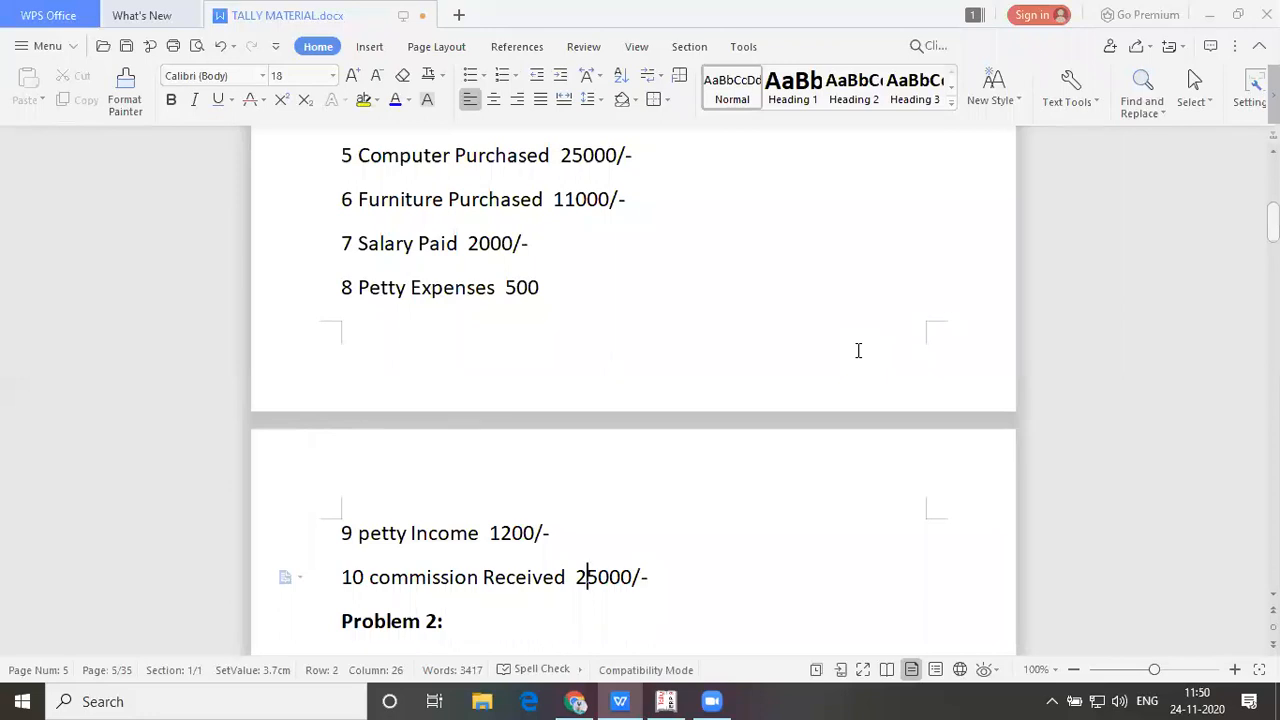
key("alt+Tab")
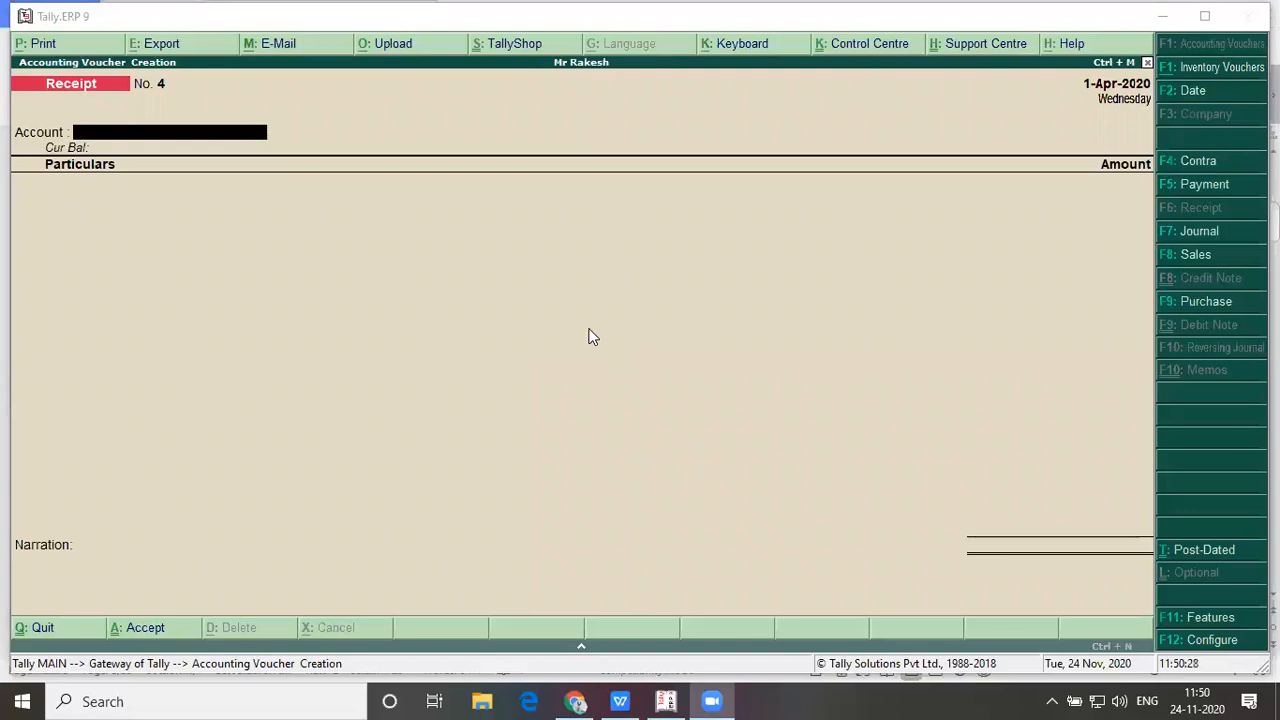
left_click(557, 293)
key("Escape")
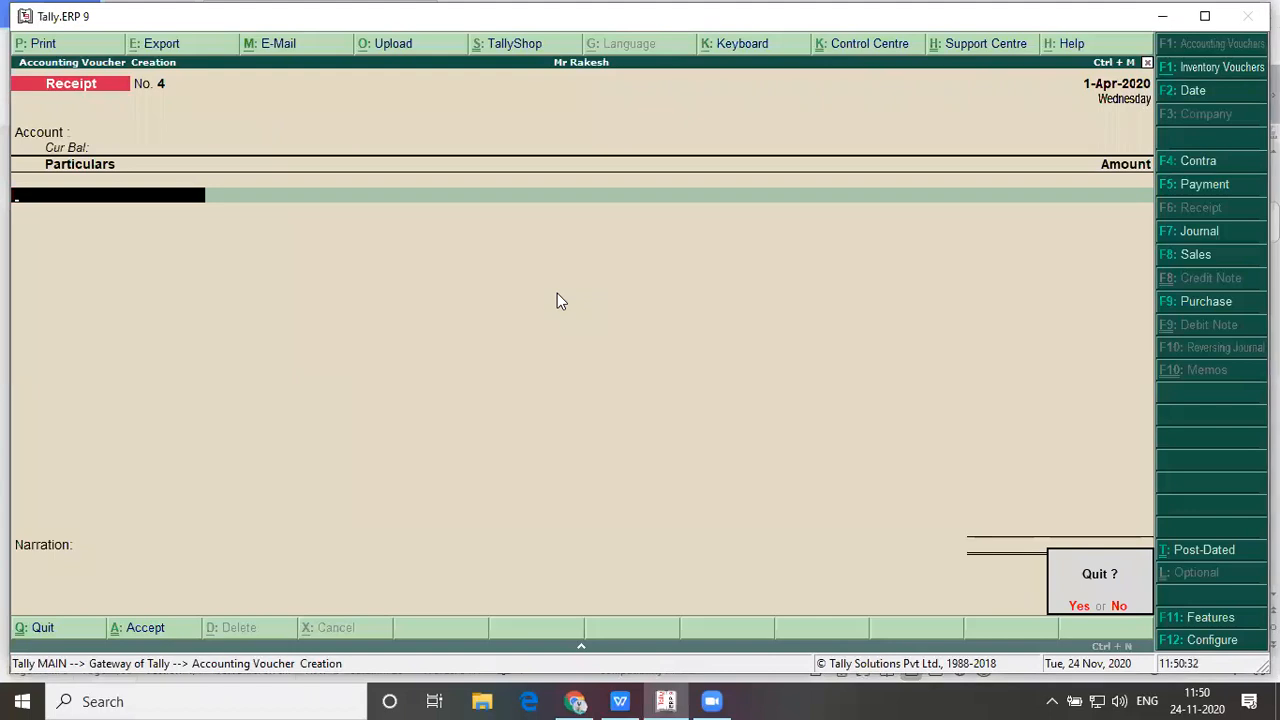
key("y")
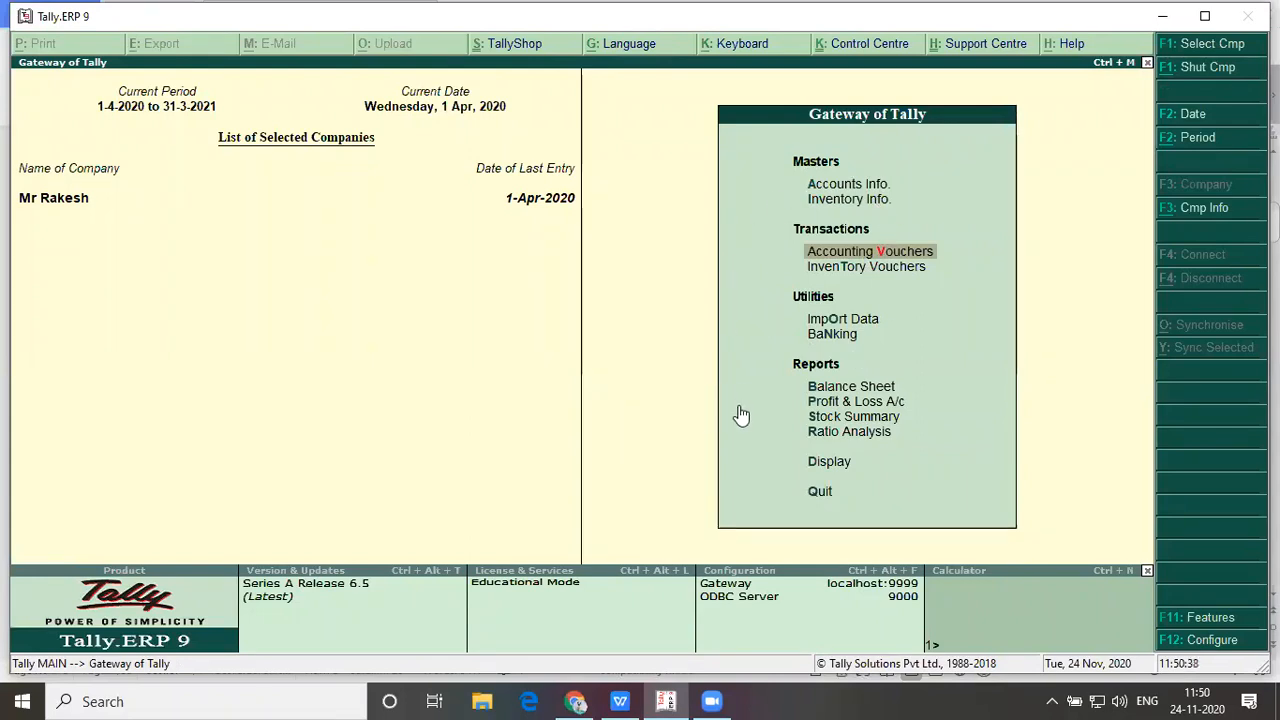
Open the company's Balance Sheet, examine its liabilities, assets and Profit & Loss A/c line, and return to the Gateway of Tally
key("Down")
key("Down")
key("Down")
key("Down")
key("Up")
key("Down")
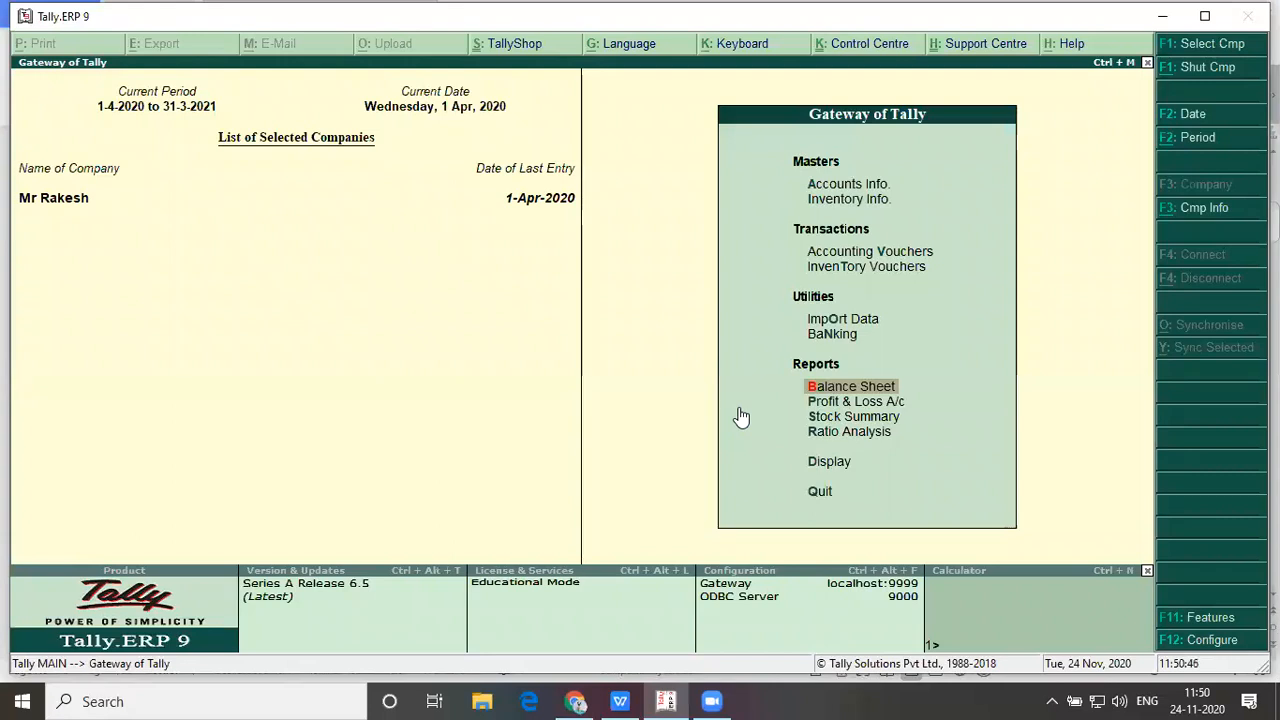
key("Return")
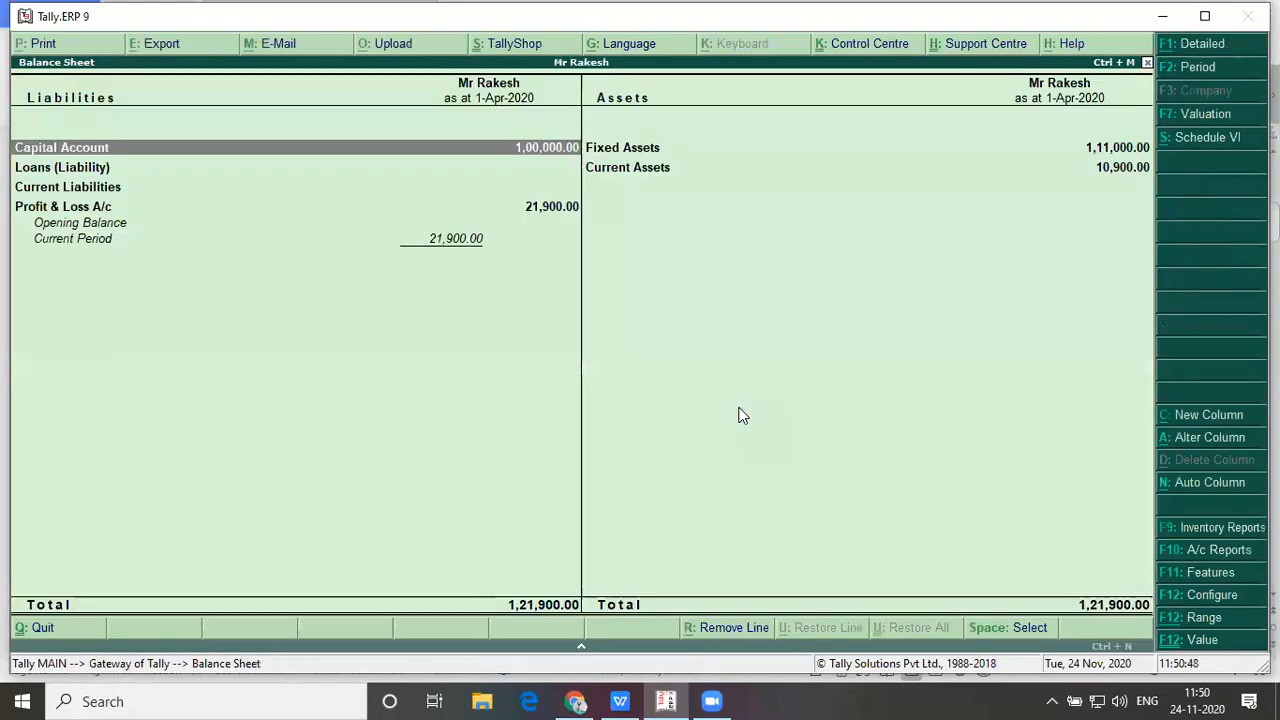
key("Down")
key("Down")
key("Down")
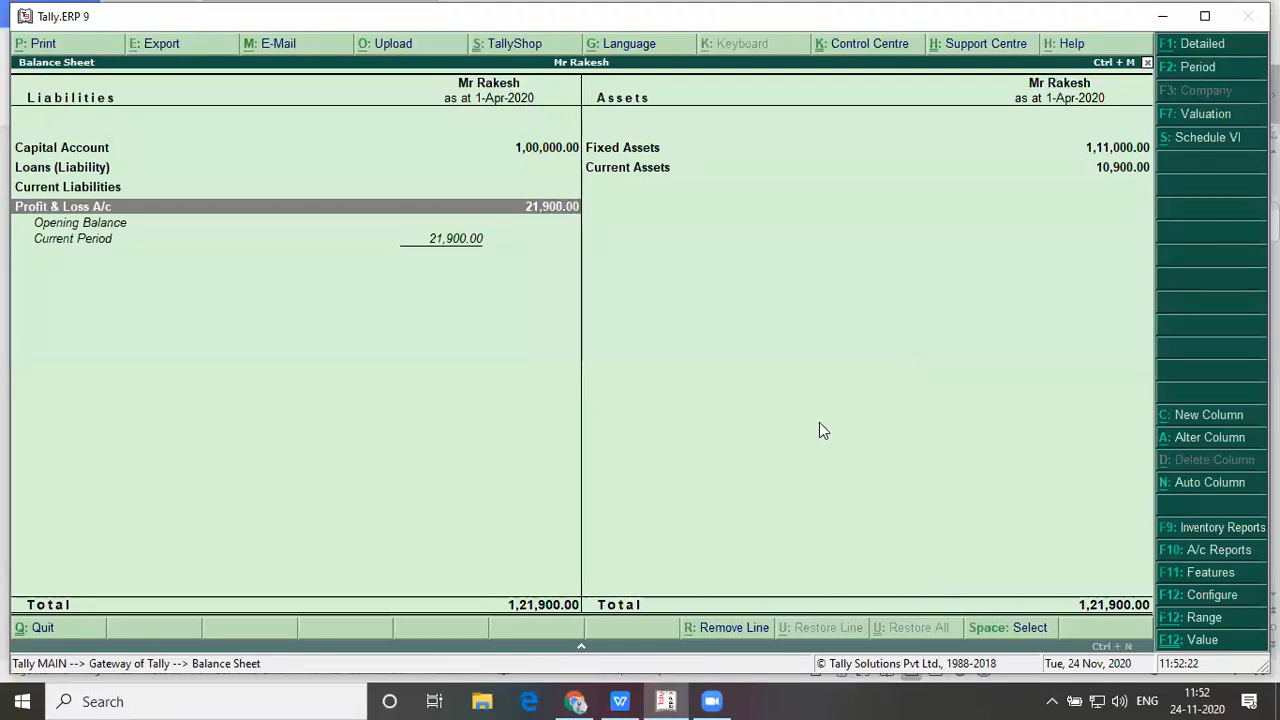
left_click(530, 384)
key("Escape")
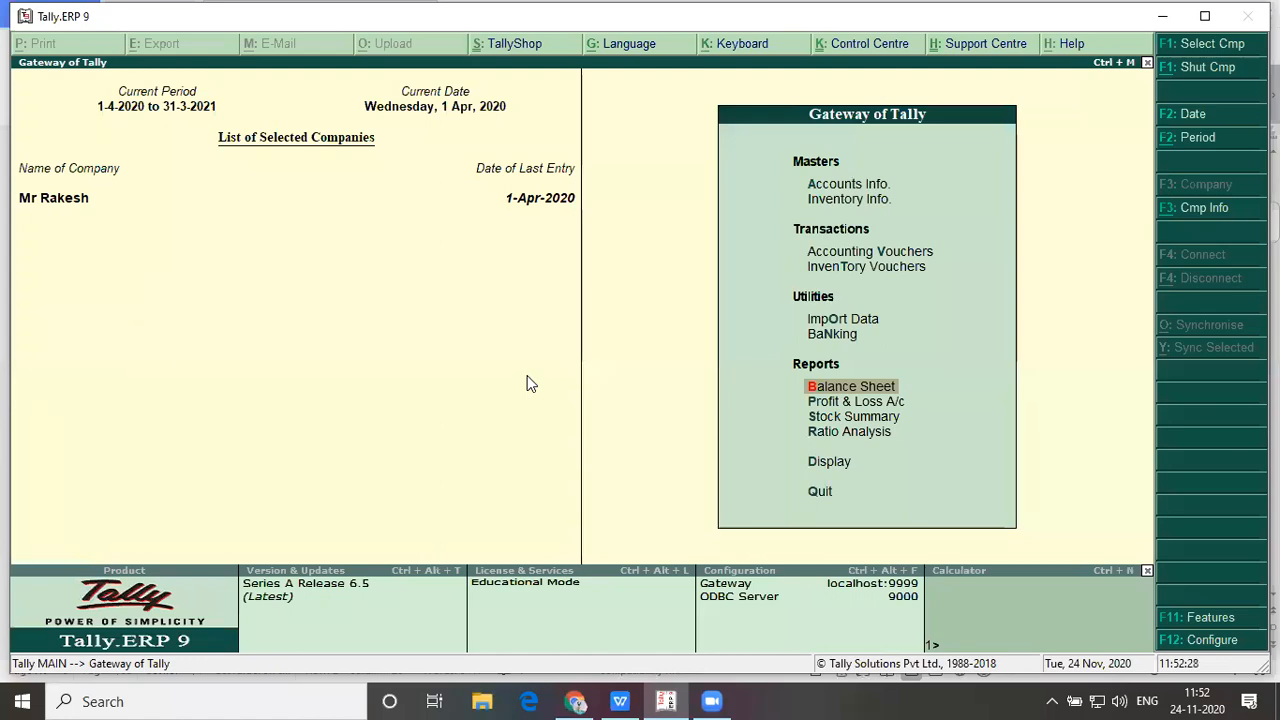
Switch to TALLY MATERIAL.docx and go back to the start of Problem 1
key("alt+Tab")
key("Up")
key("Up")
key("Up")
key("Up")
key("Up")
key("Up")
key("Up")
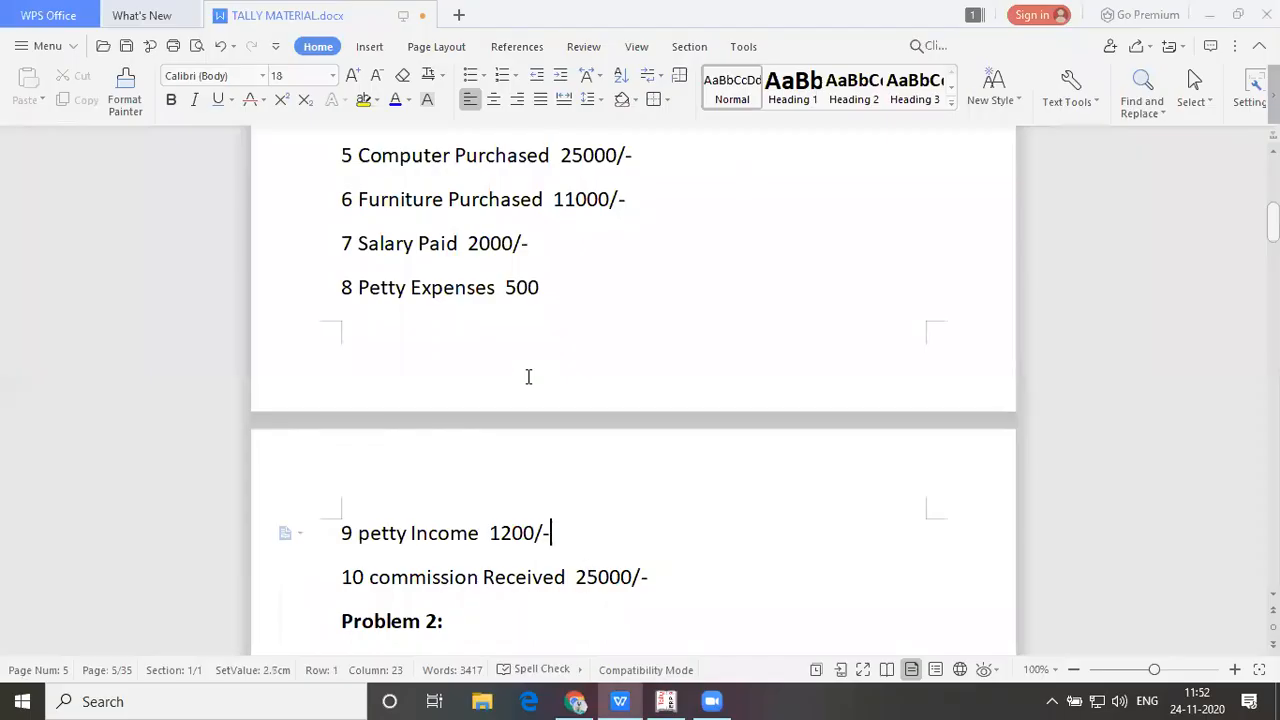
key("Up")
key("Up")
key("Up")
key("Up")
key("Down")
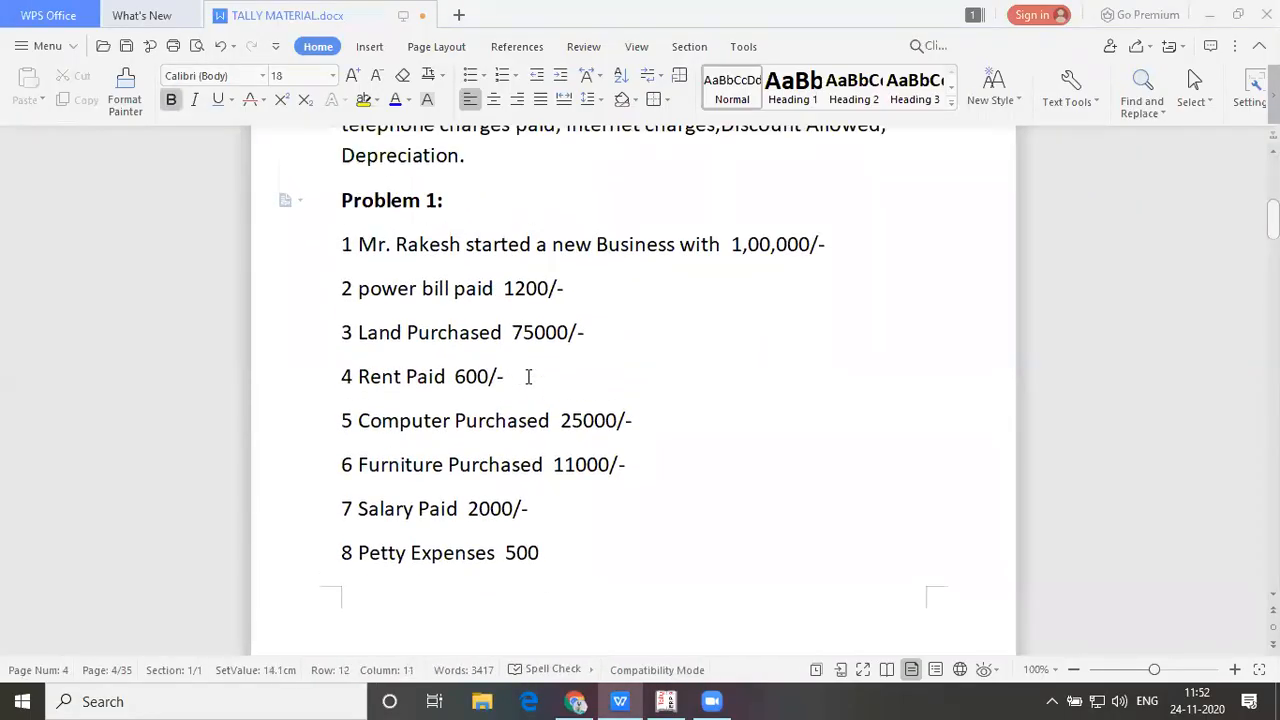
Read through Problem 1's transactions one by one, from the opening capital to the commission received
left_click(841, 250)
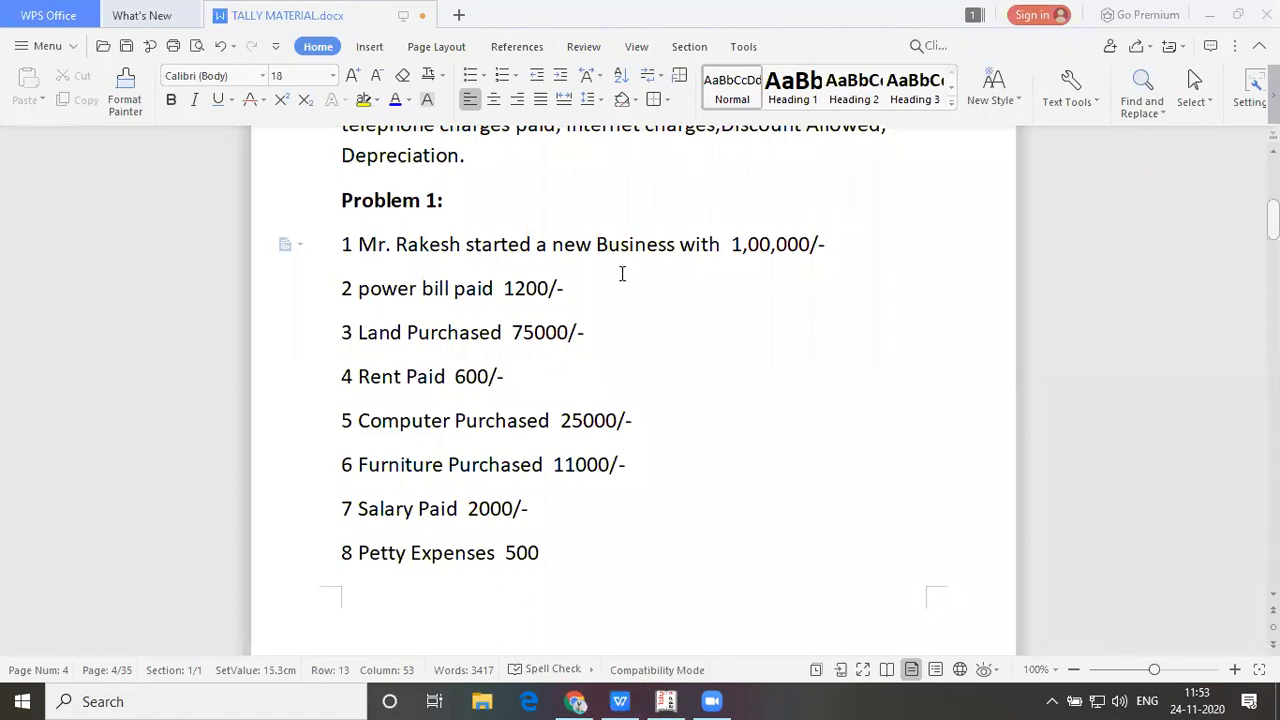
left_click(592, 288)
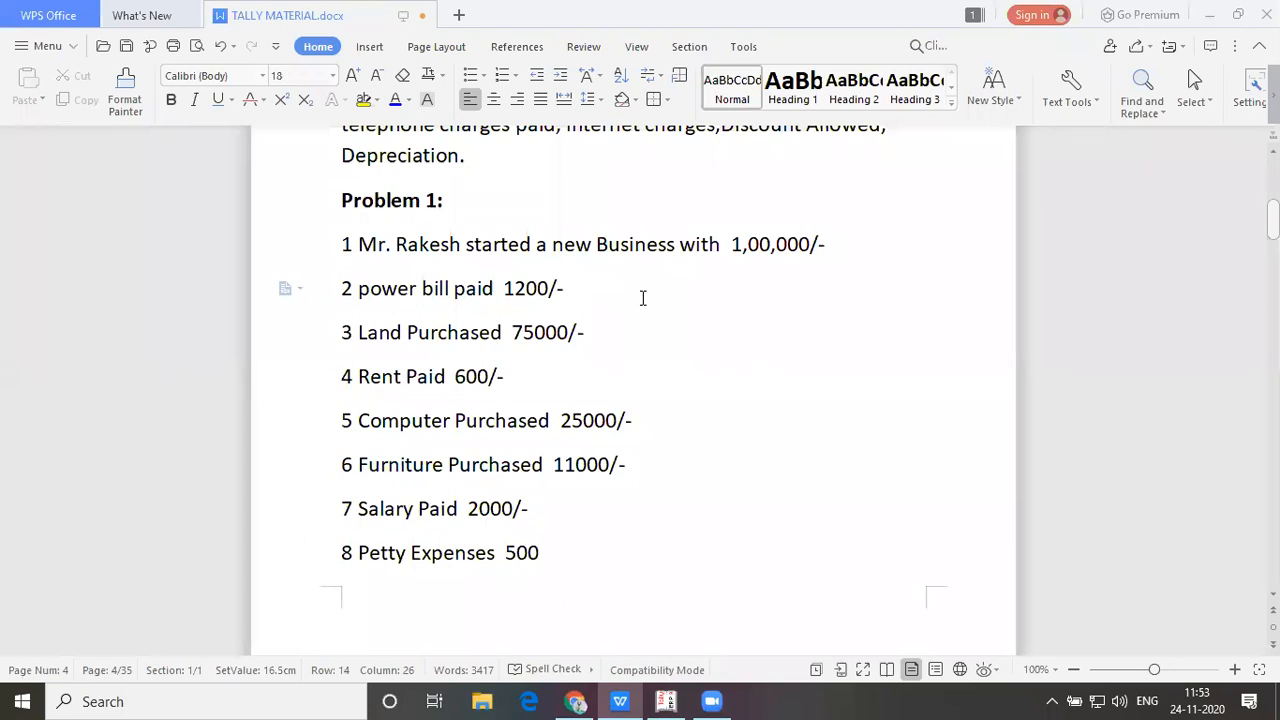
key("Down")
key("Down")
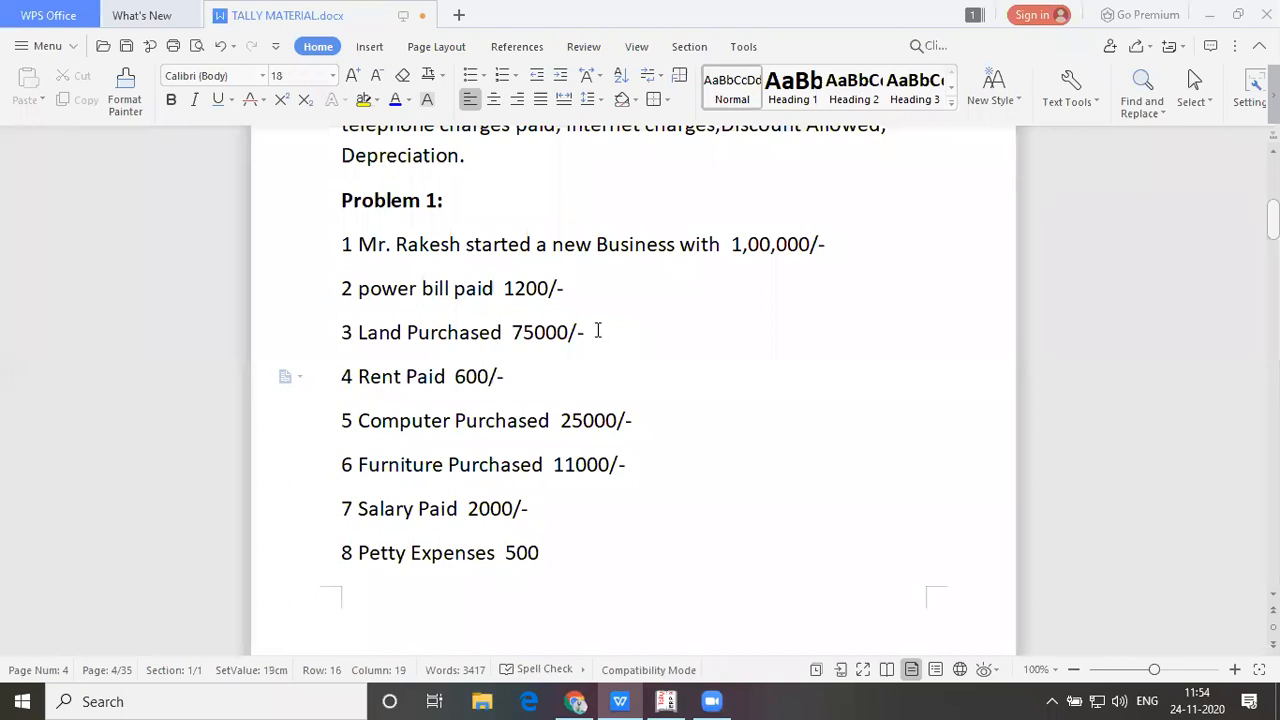
key("Down")
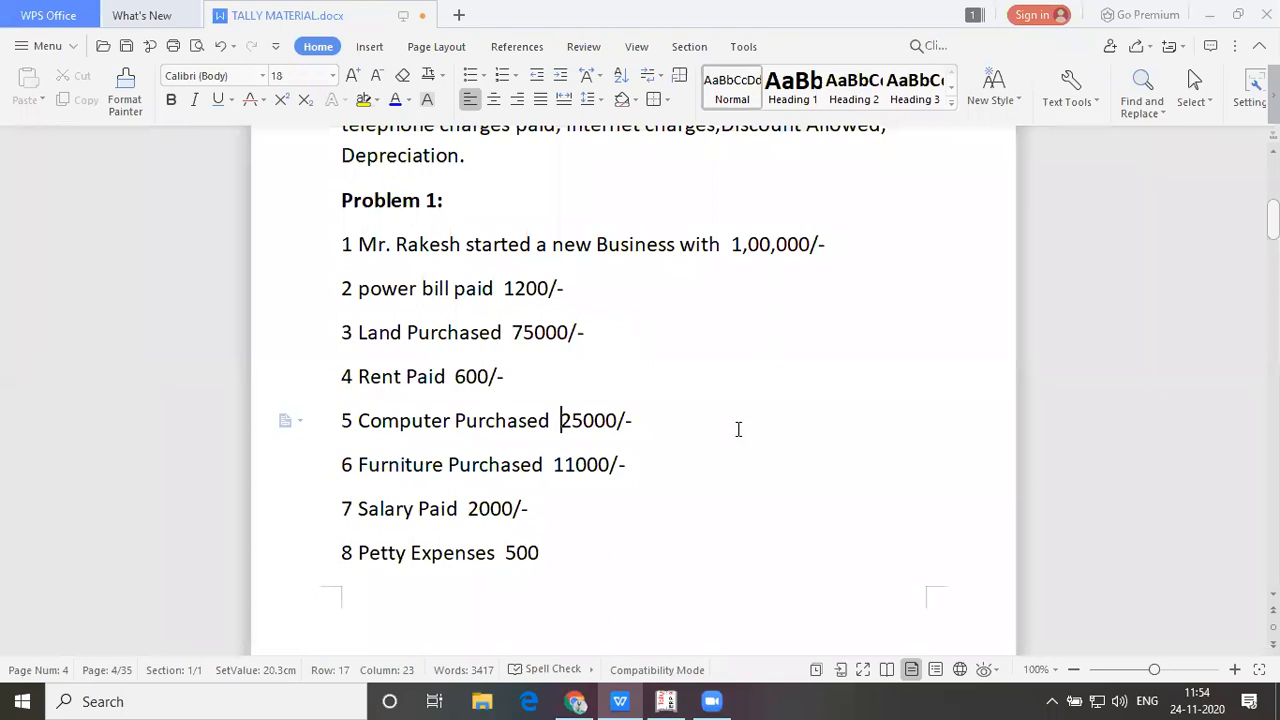
key("Down")
key("Down")
key("Down")
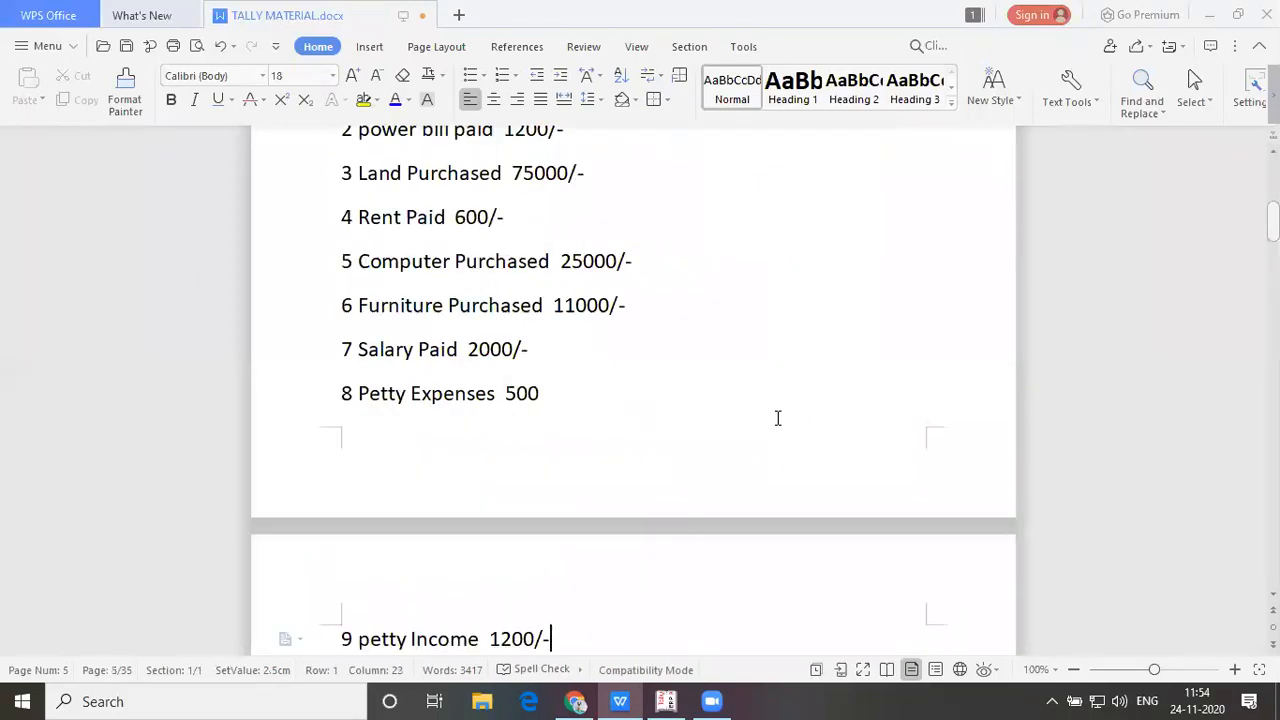
key("Down")
key("Up")
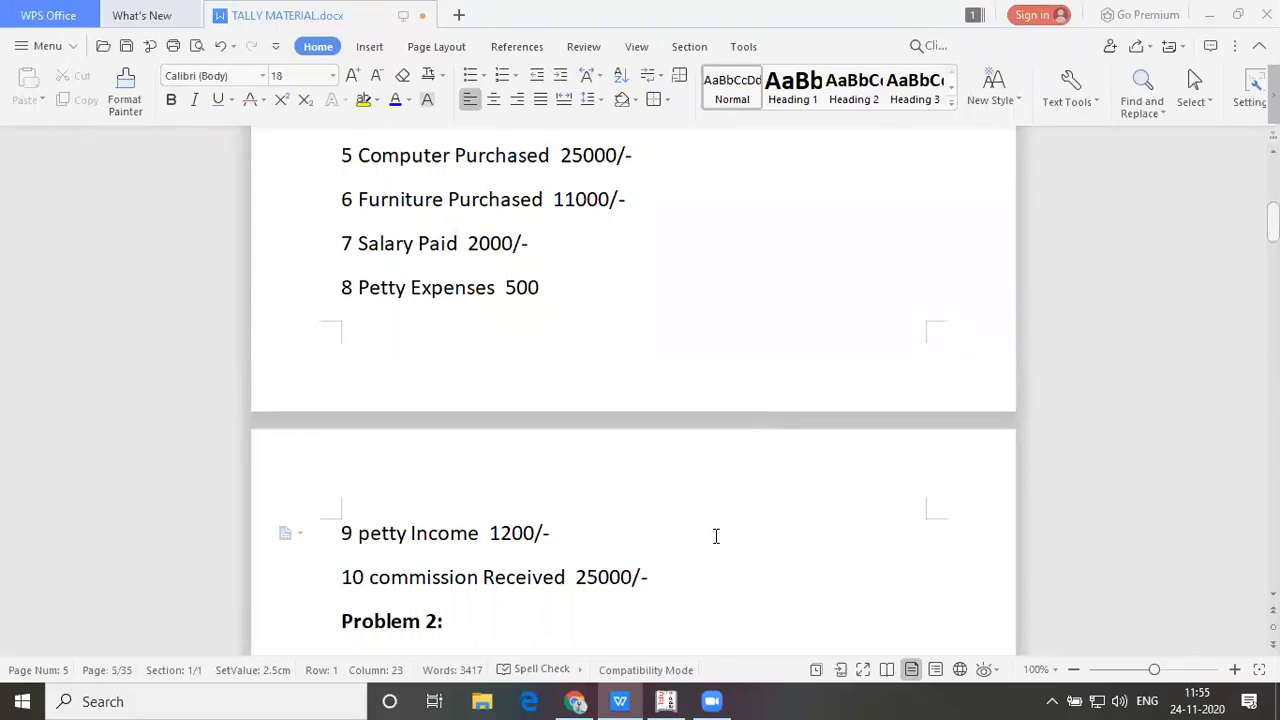
key("Down")
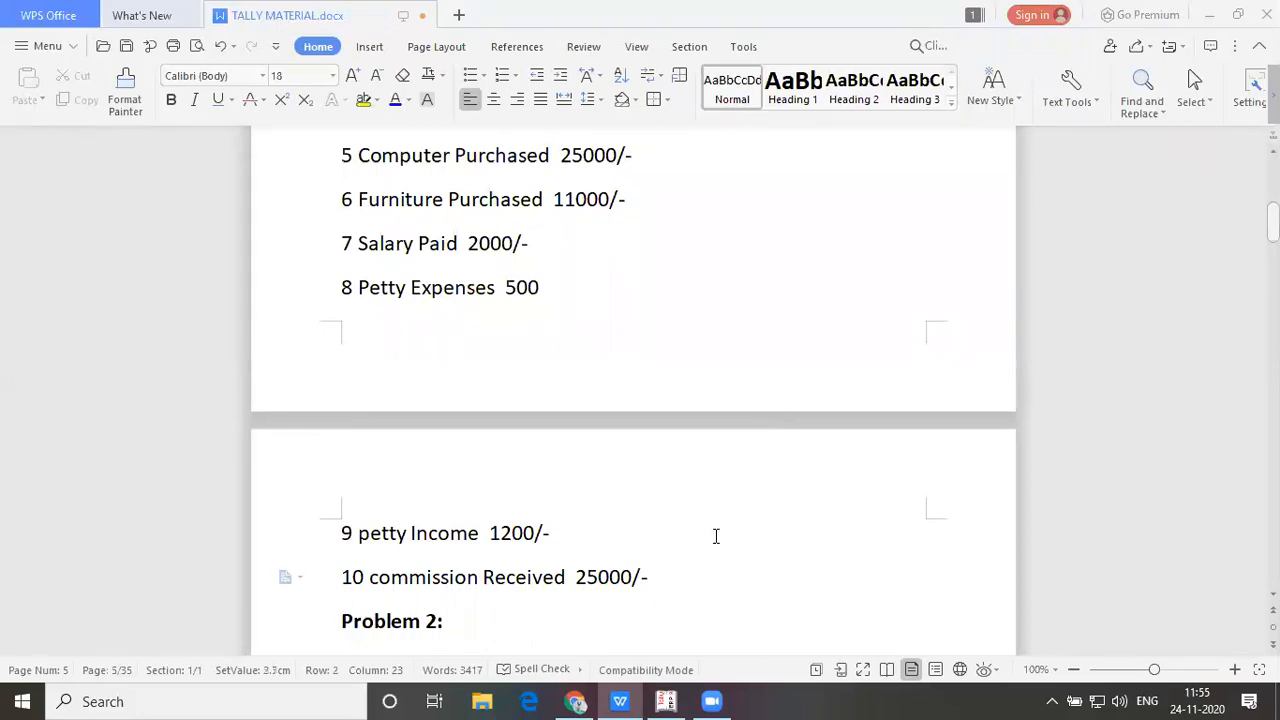
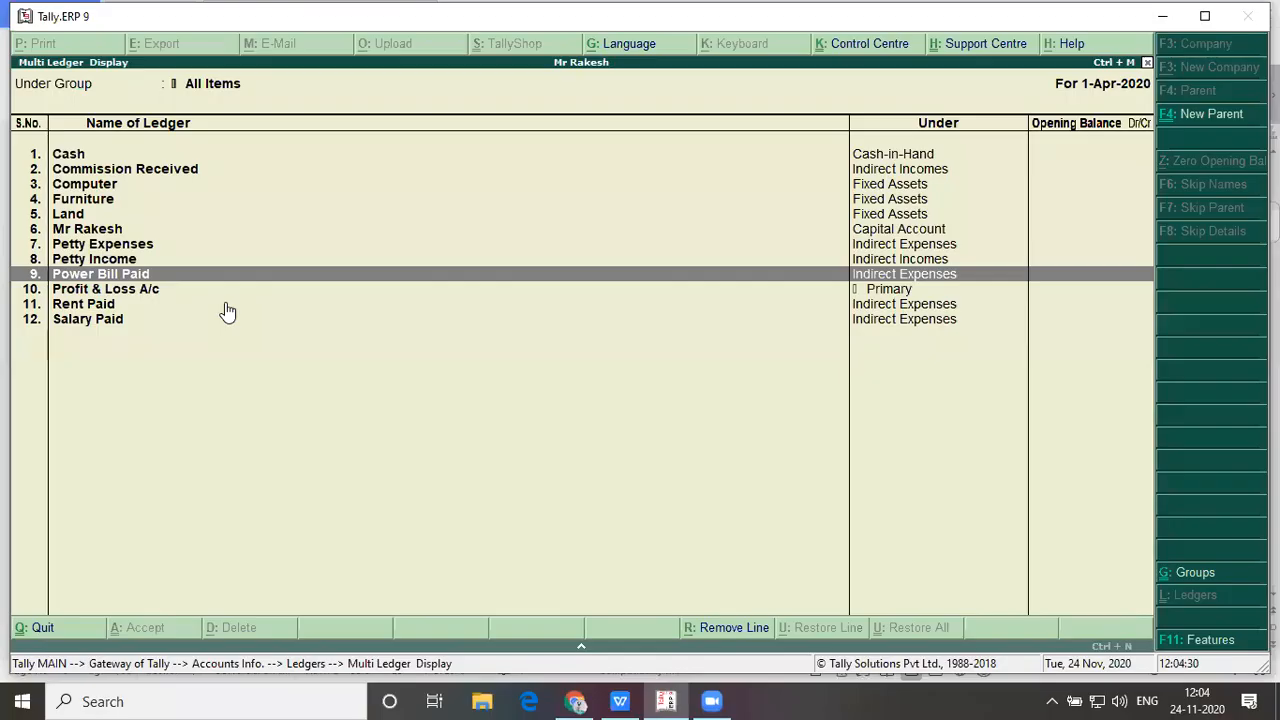
Examine the ledgers and their groups in the Multi Ledger Display in Tally.ERP 9 and return to the Ledgers menu
key("Down")
key("Down")
key("Down")
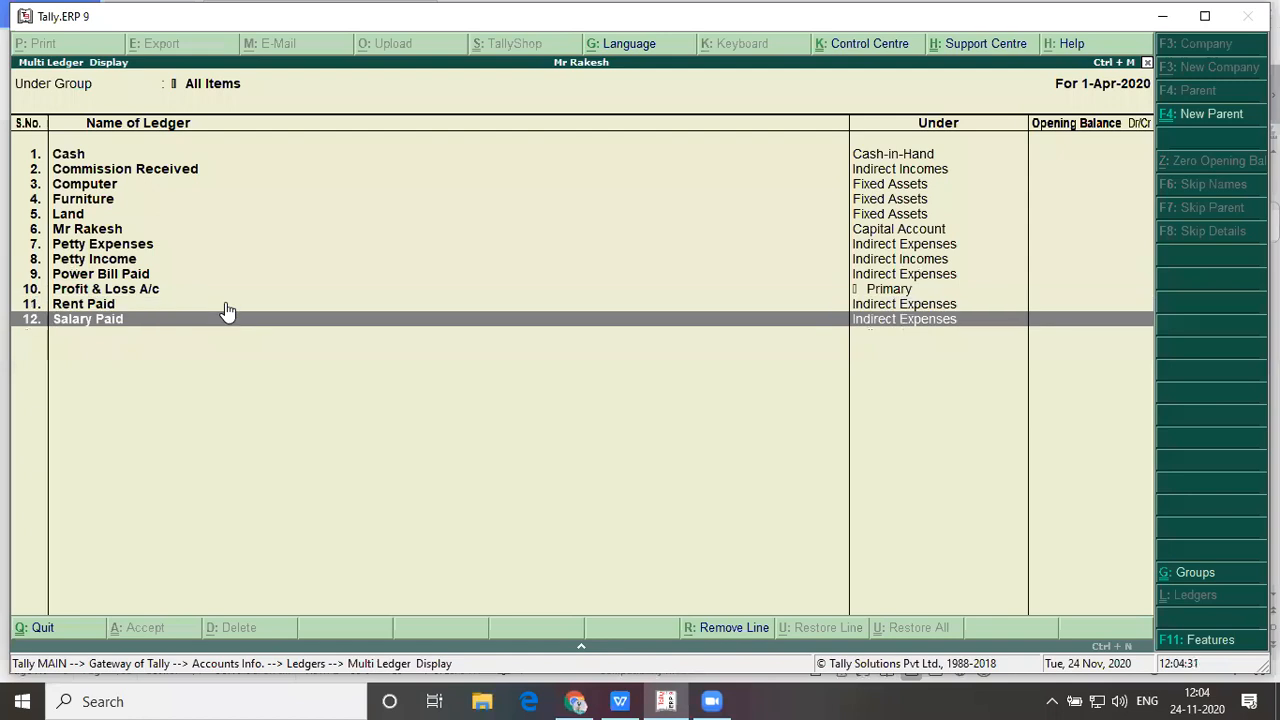
key("Up")
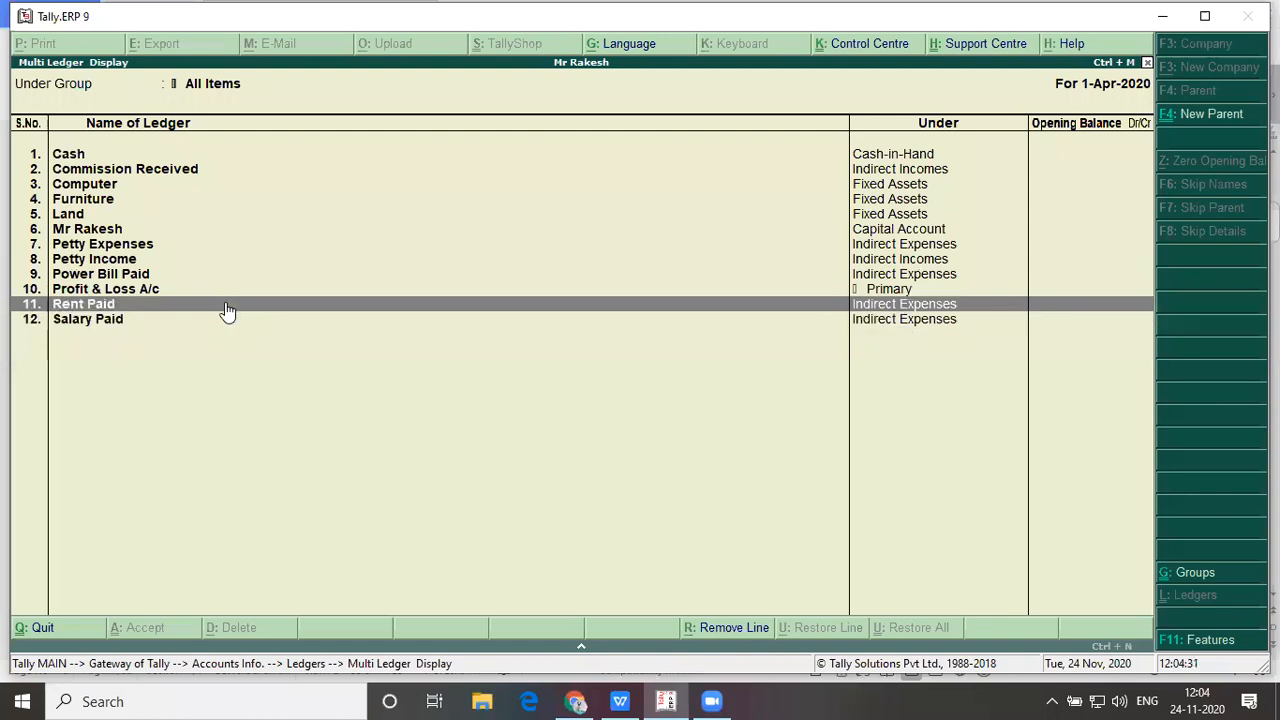
left_click(111, 276)
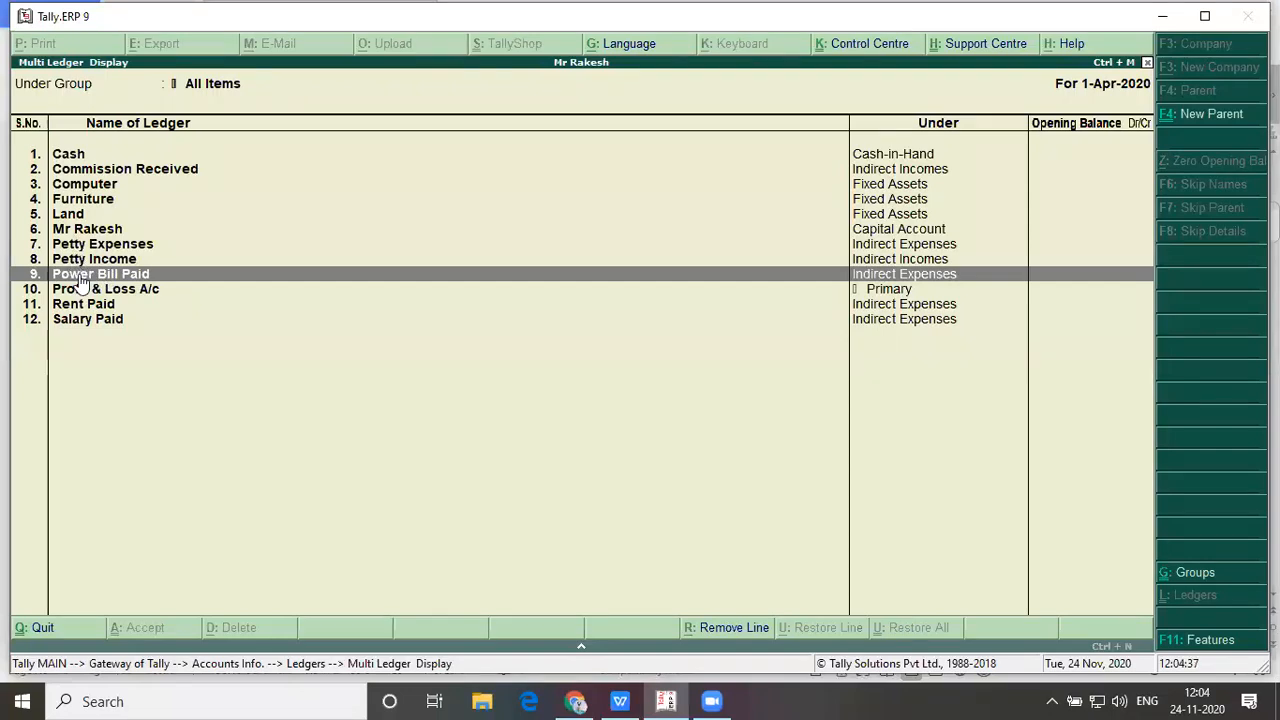
key("Escape")
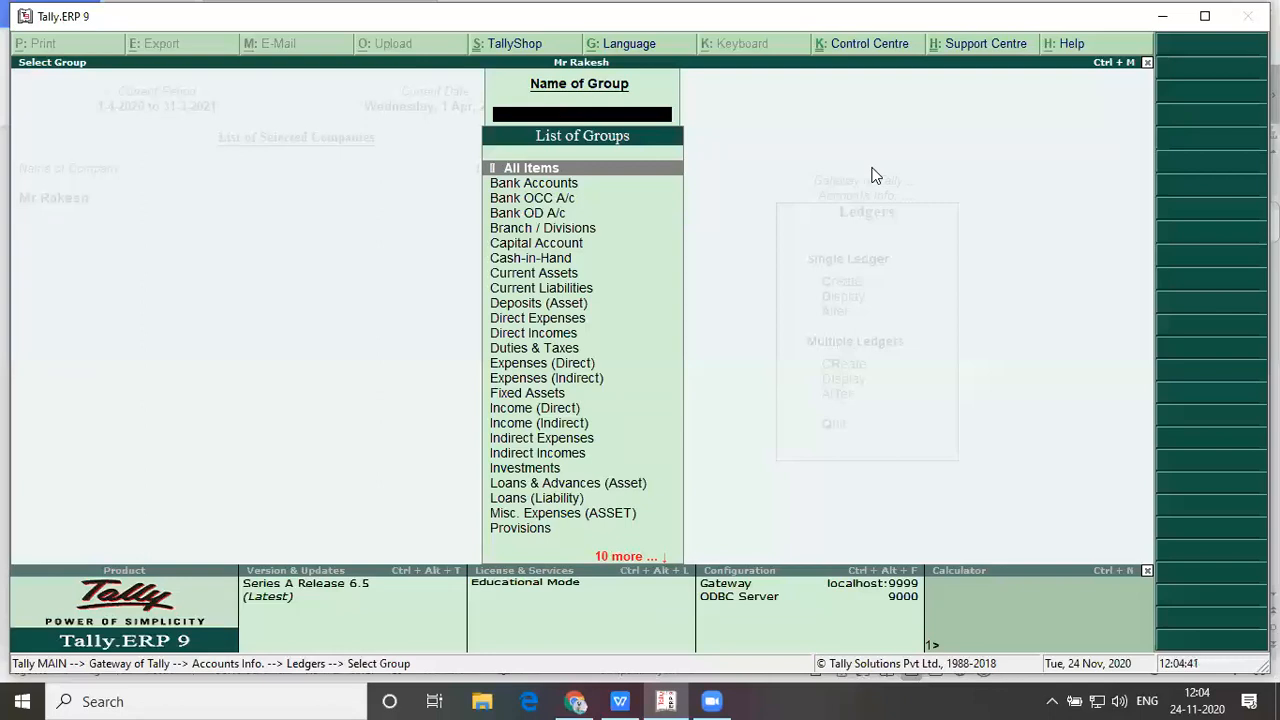
key("Escape")
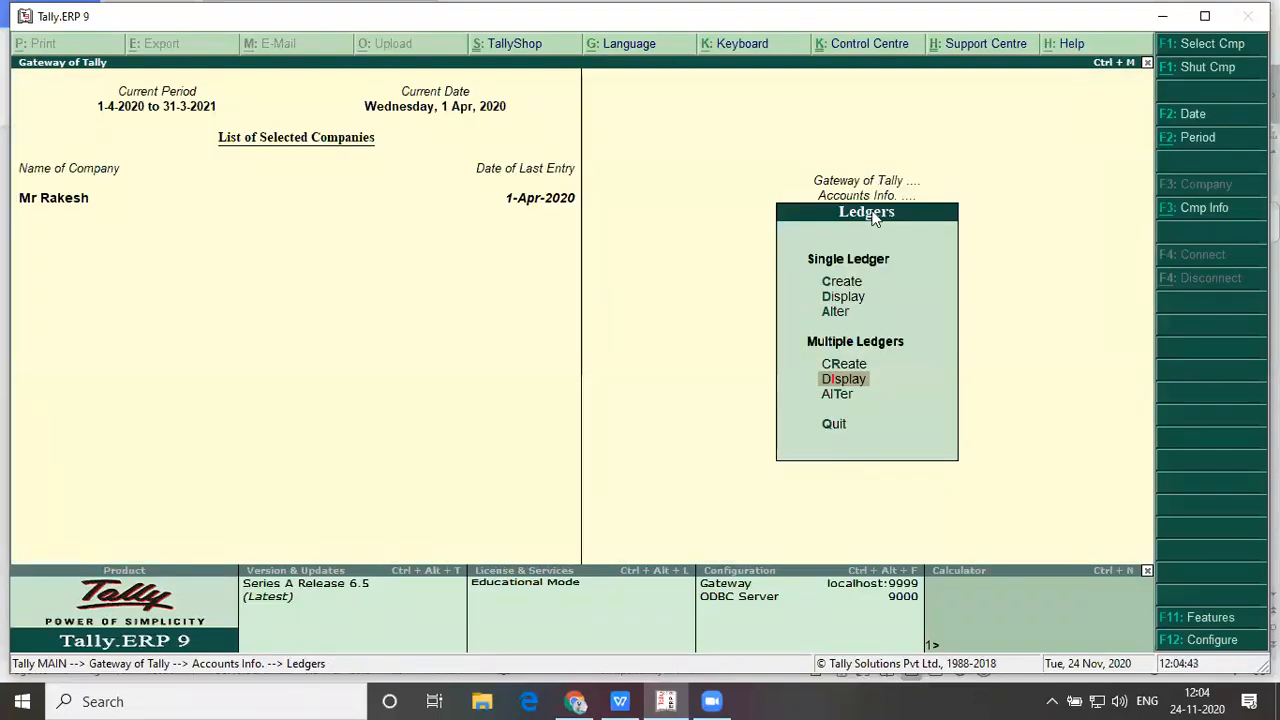
Open multiple ledger alteration for All Items and erase the name of the Power Bill Paid ledger to remove its line
key("Down")
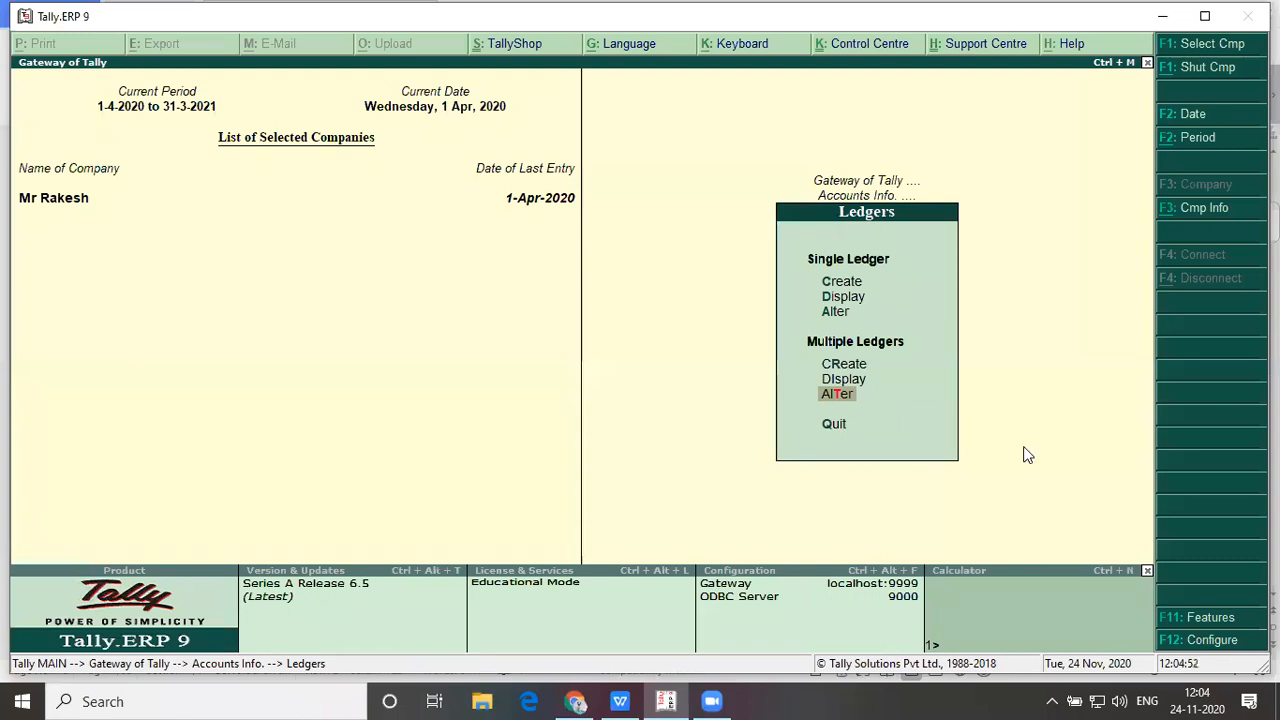
key("Return")
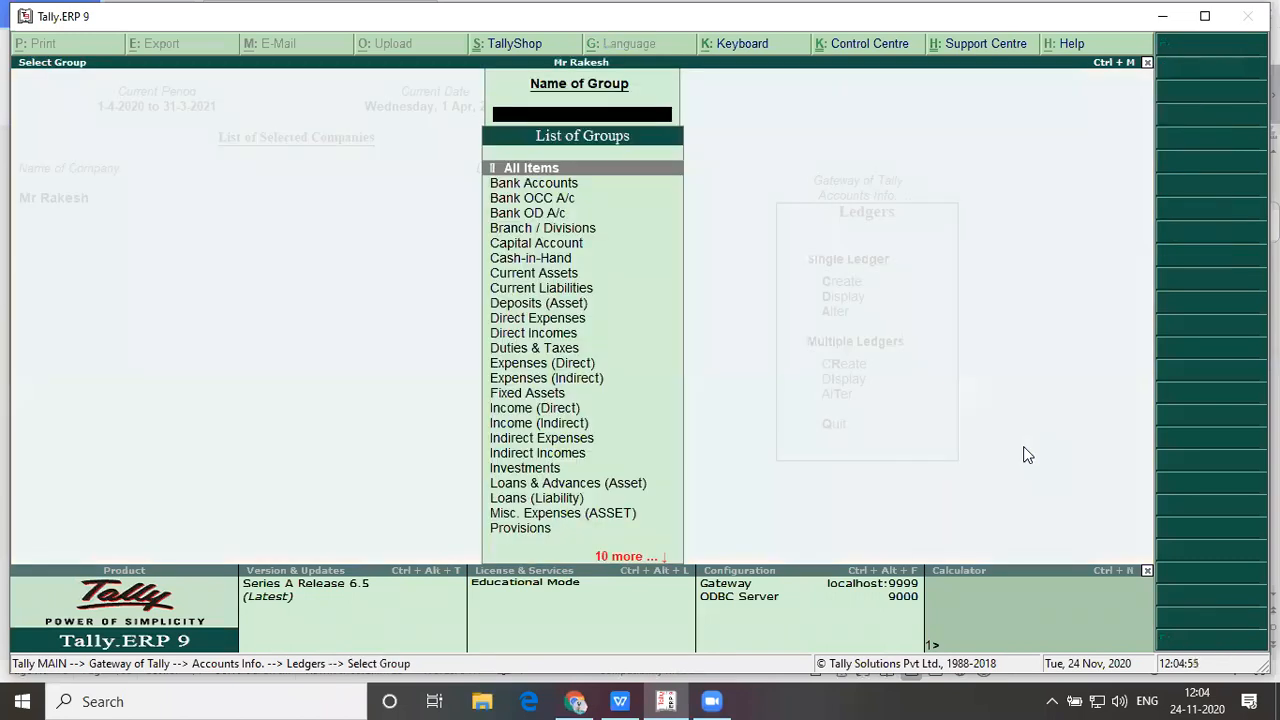
key("Return")
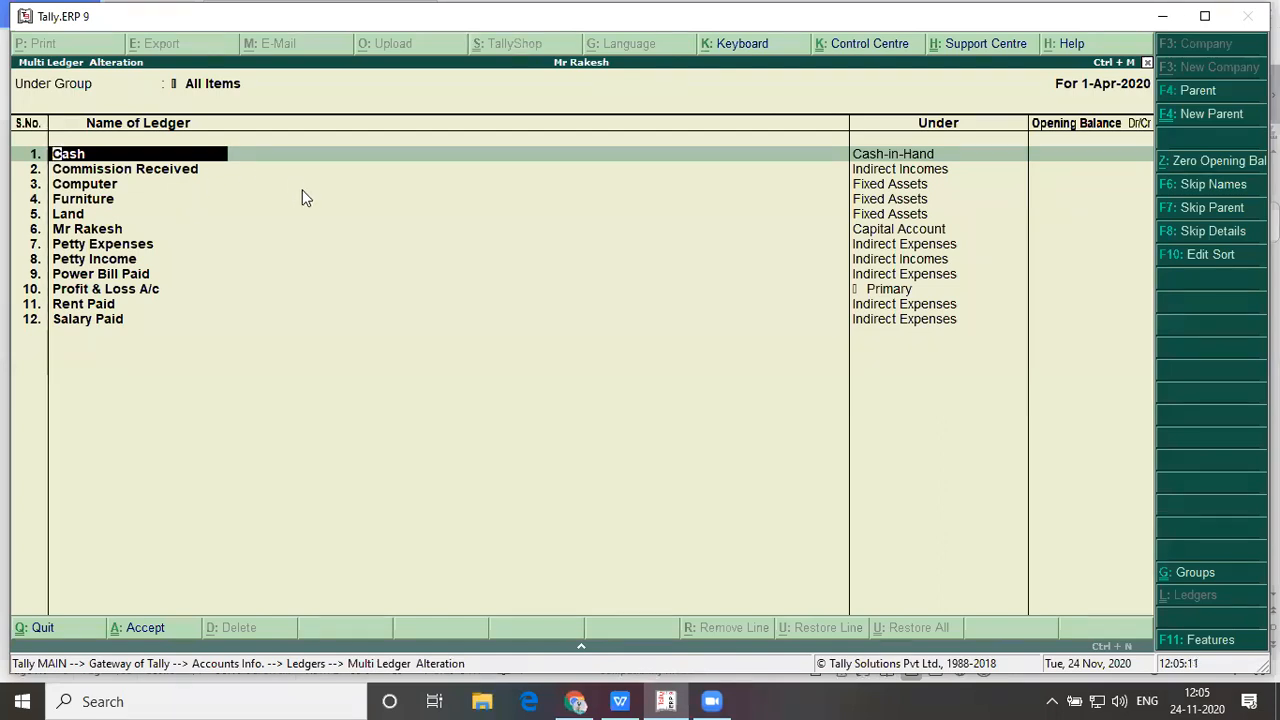
key("Down")
key("Down")
key("Down")
key("Down")
key("Down")
key("Down")
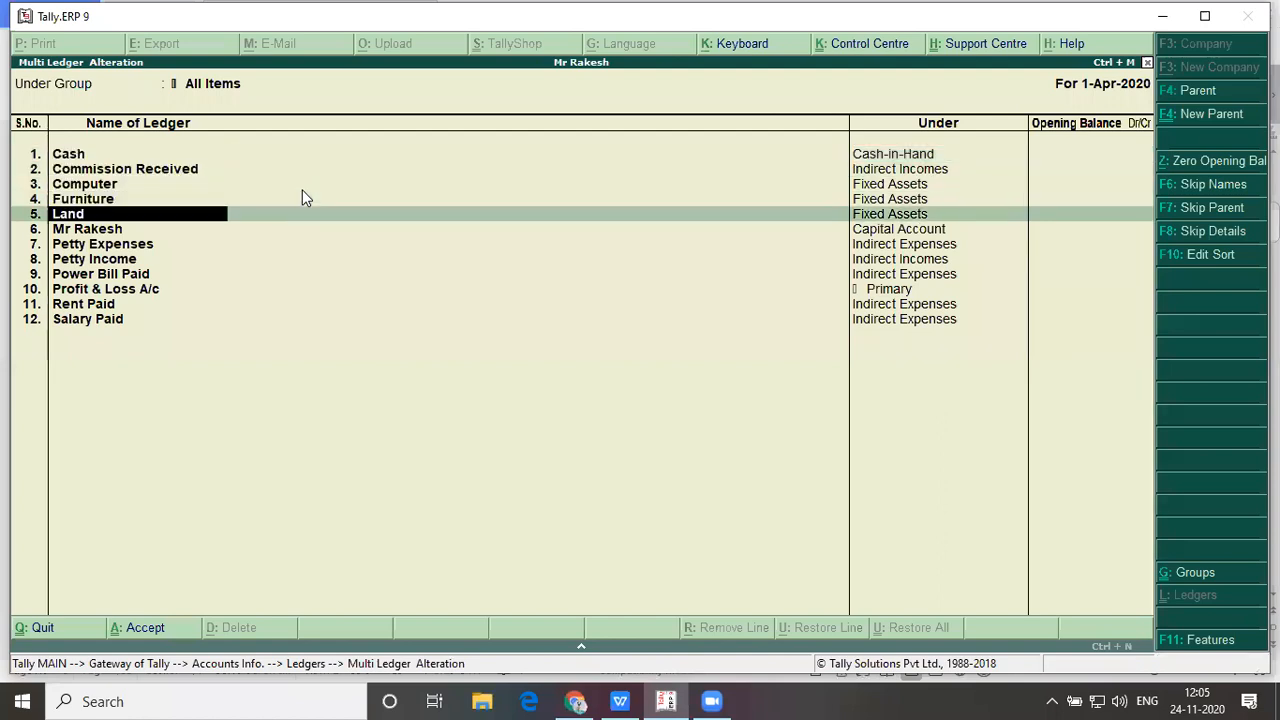
key("Down")
key("Down")
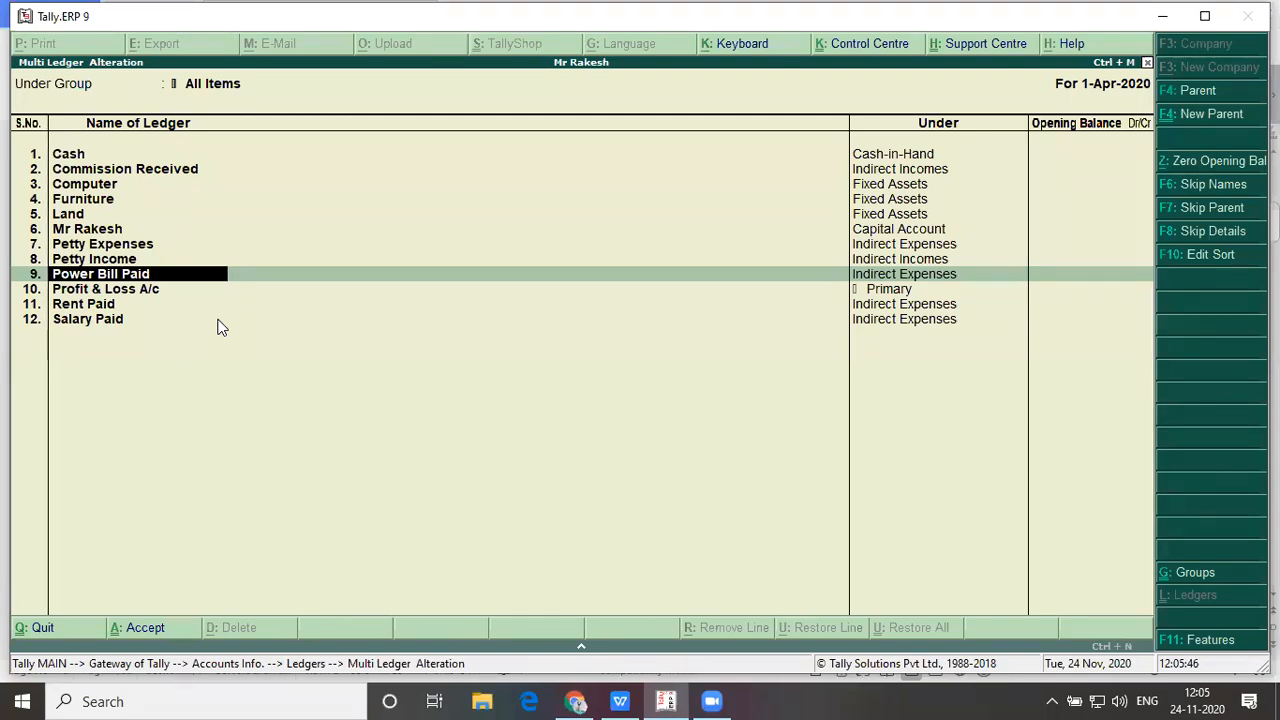
key("BackSpace")
key("BackSpace")
key("BackSpace")
key("BackSpace")
key("BackSpace")
key("BackSpace")
key("BackSpace")
key("BackSpace")
key("BackSpace")
key("BackSpace")
key("BackSpace")
key("BackSpace")
key("BackSpace")
key("BackSpace")
key("BackSpace")
key("BackSpace")
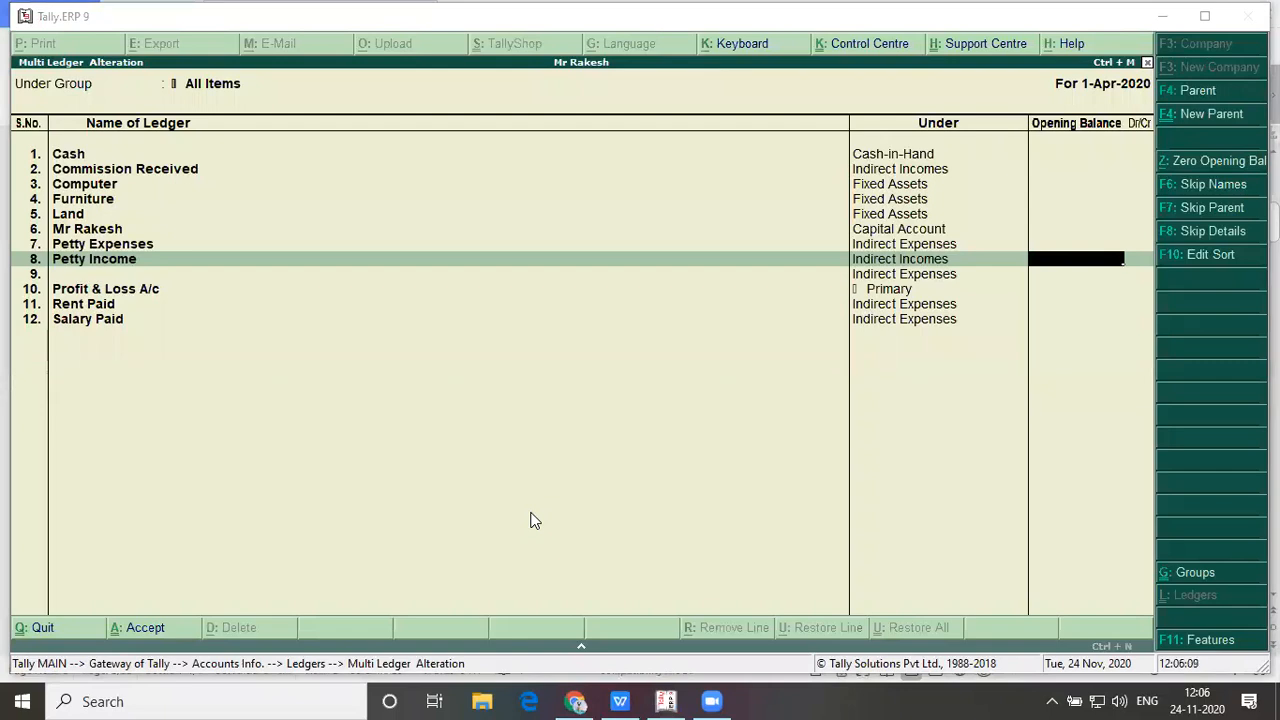
key("Return")
key("Return")
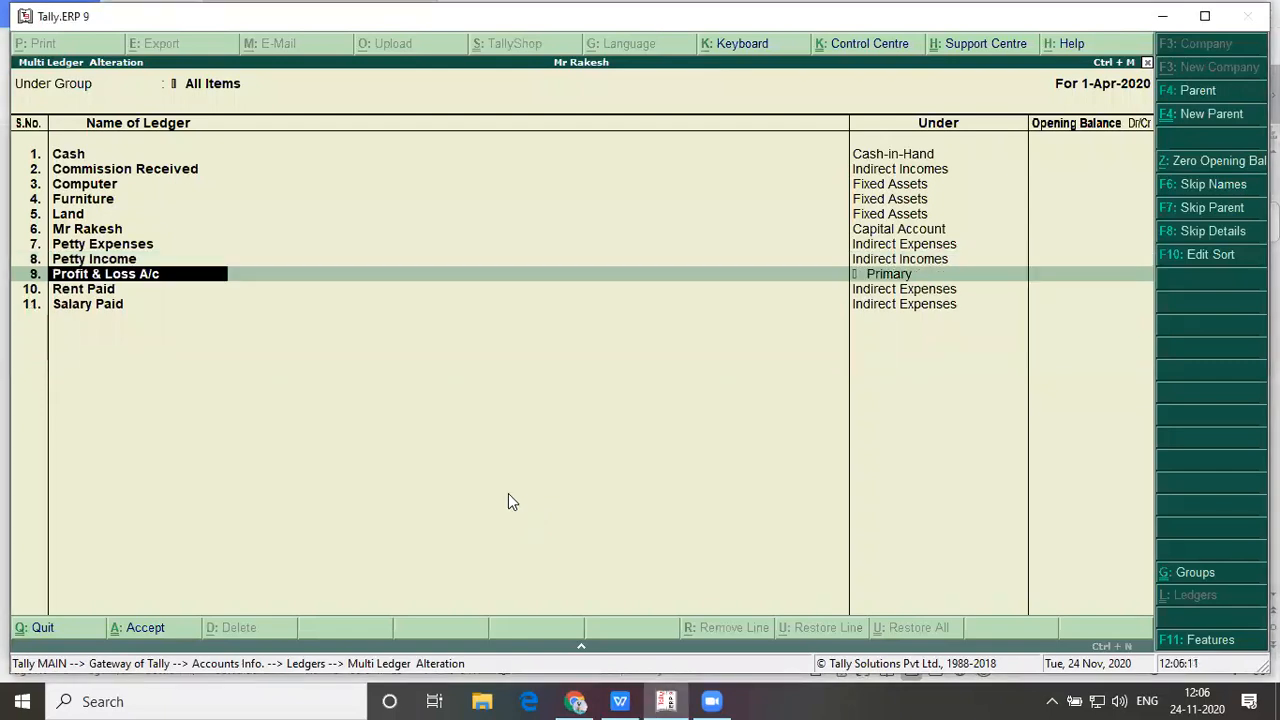
Pass through the remaining ledger lines, accept the multi-ledger alteration and return to the Gateway of Tally
key("Return")
key("Return")
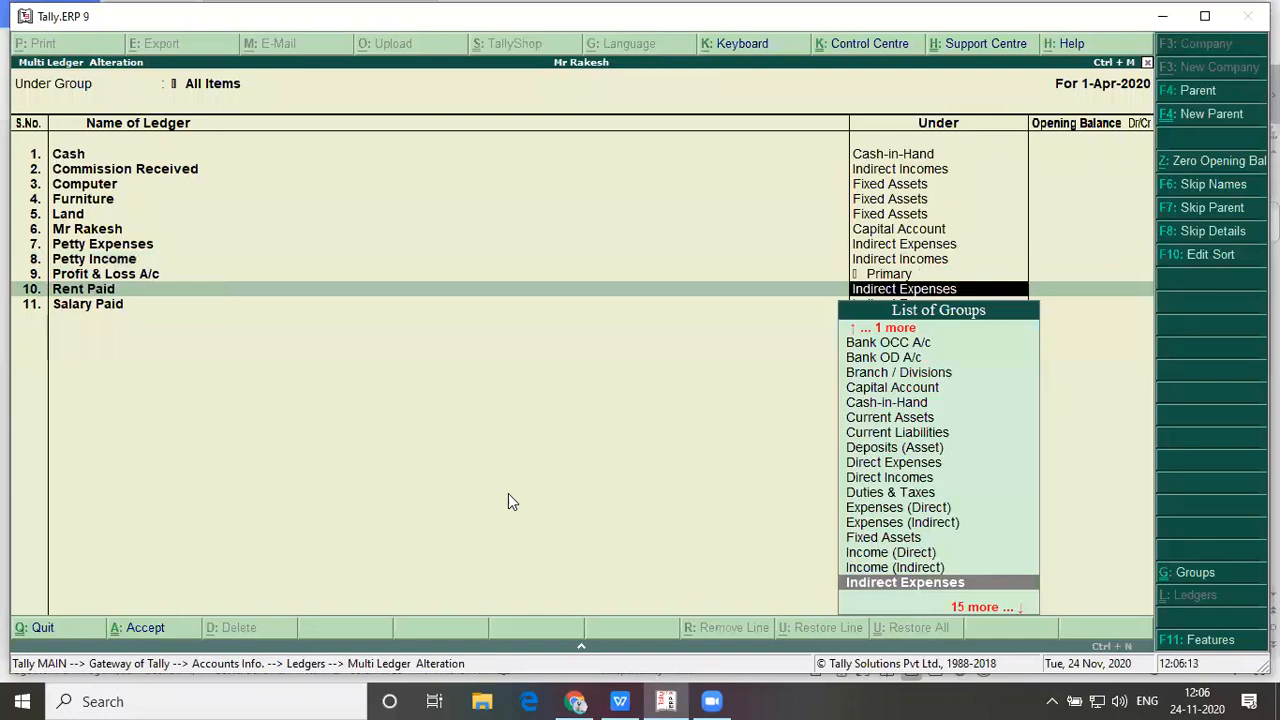
key("Return")
key("Return")
key("Return")
key("Return")
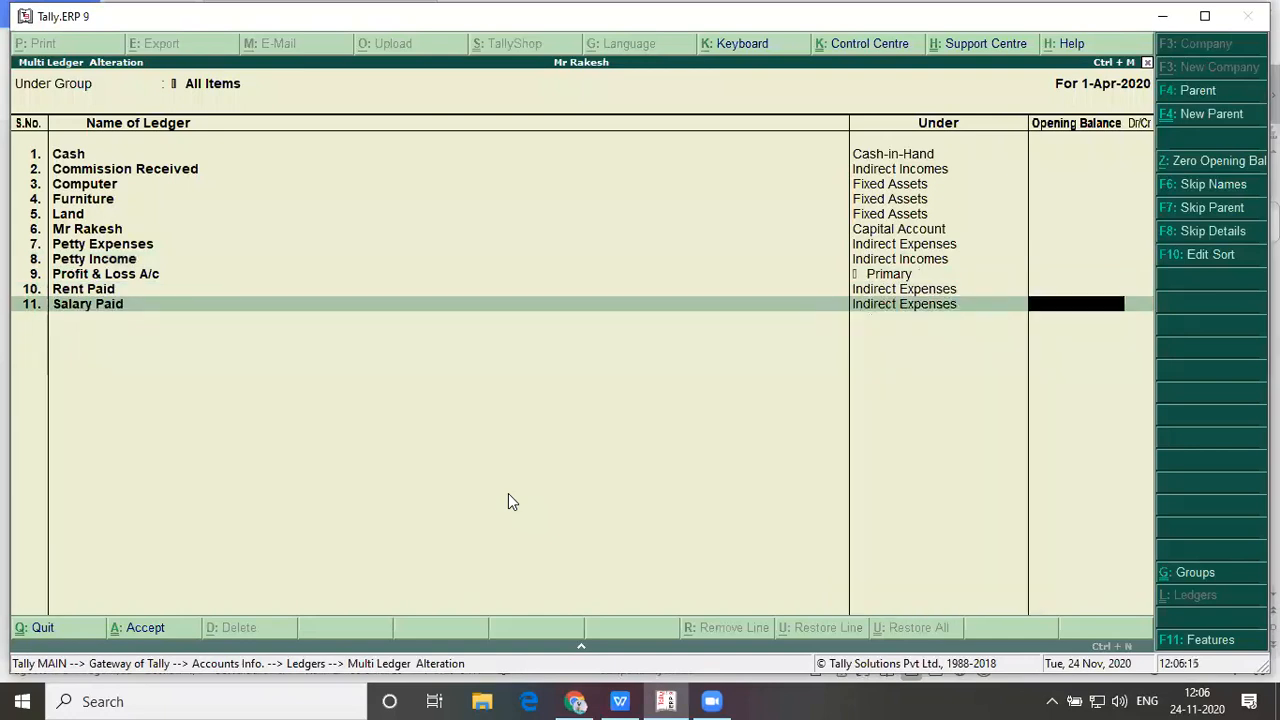
key("Return")
key("Return")
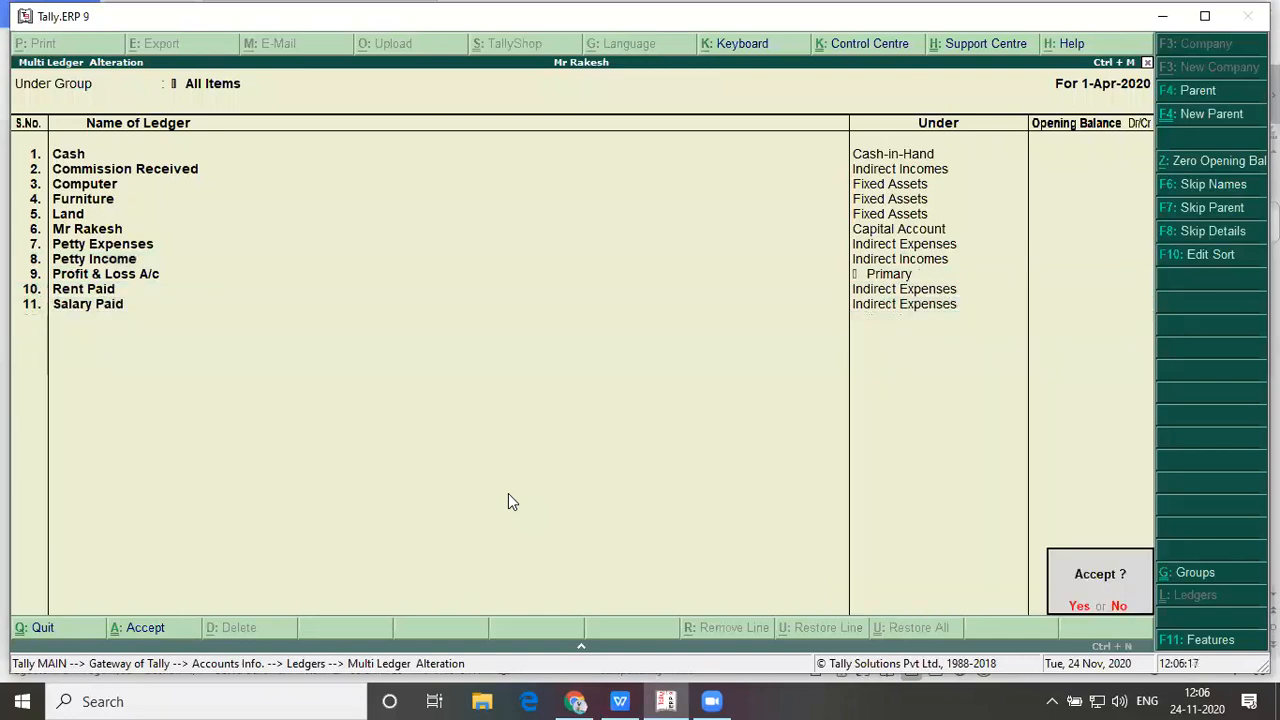
key("Return")
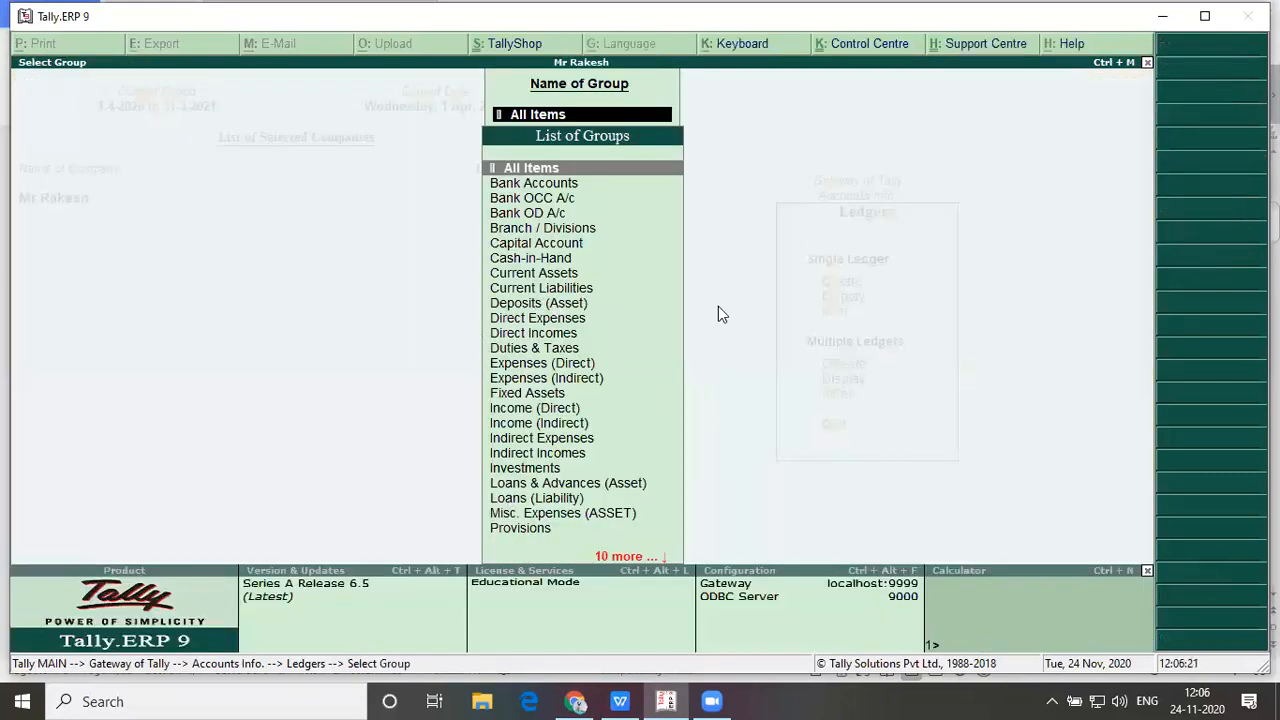
key("Escape")
key("Escape")
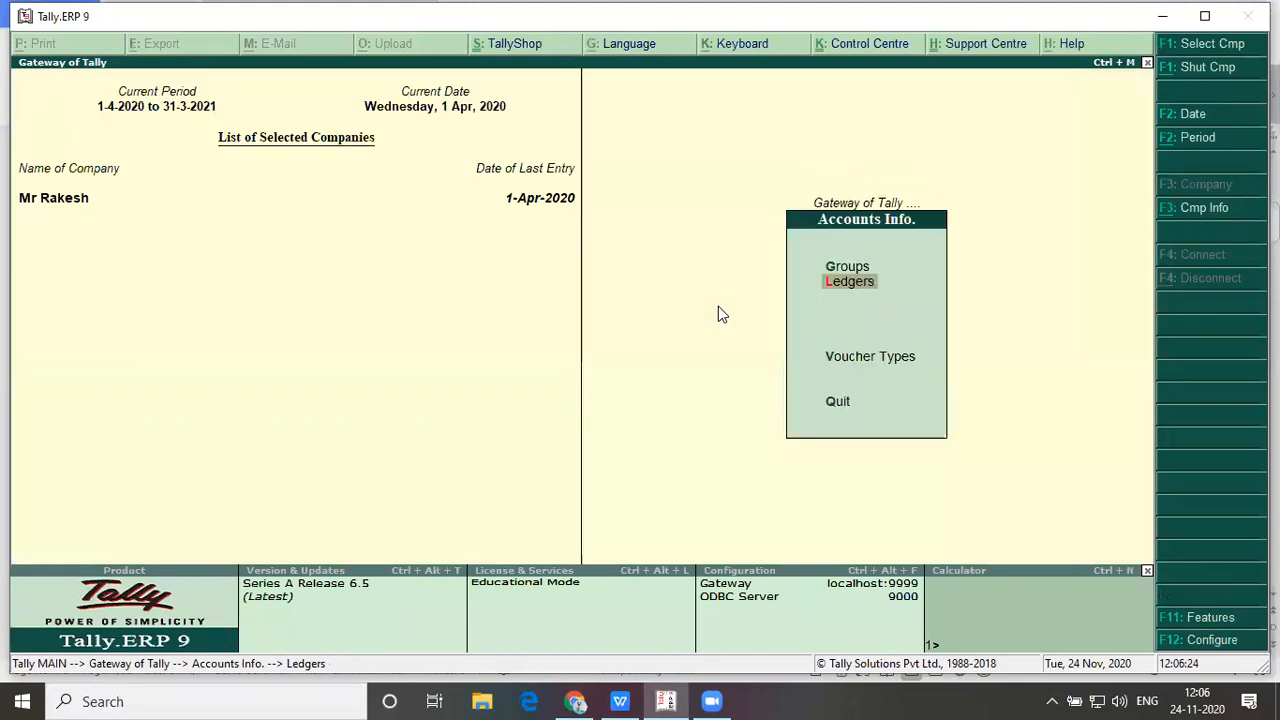
key("Escape")
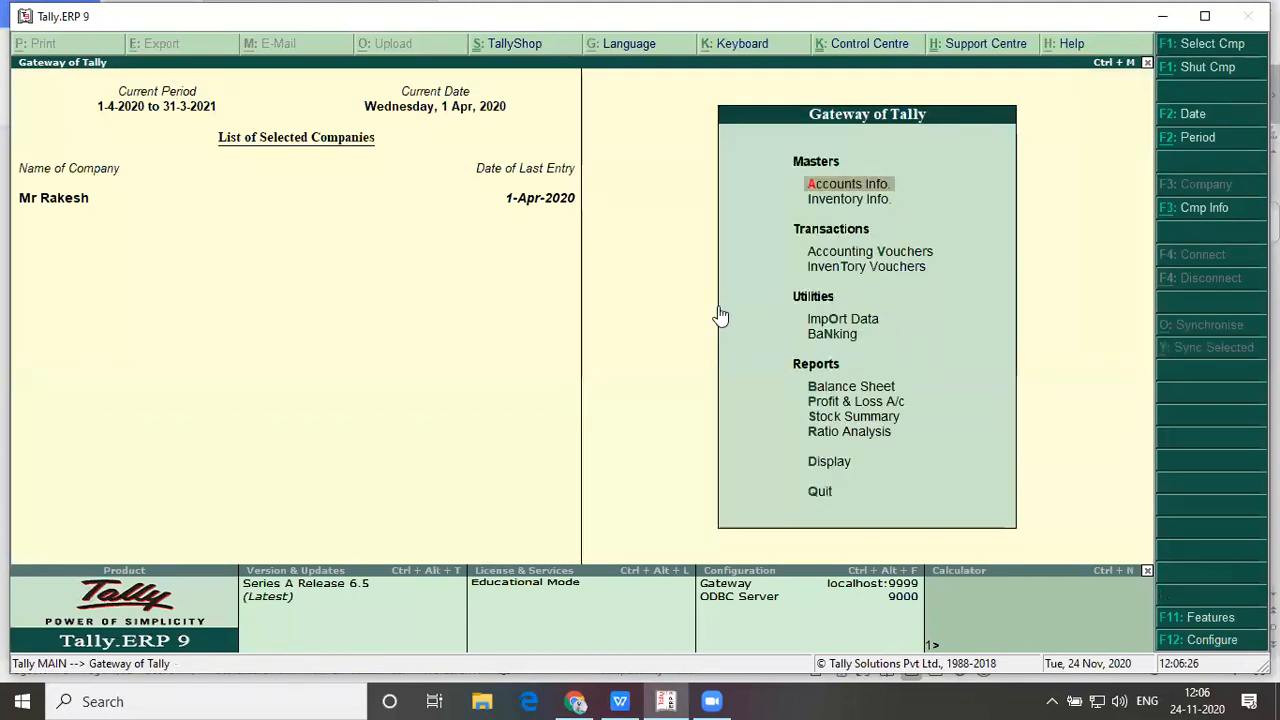
Open the company's Day Book from the display reports
key("Down")
key("Down")
key("Down")
key("Down")
key("Down")
key("Down")
key("Down")
key("Down")
key("Down")
key("Down")
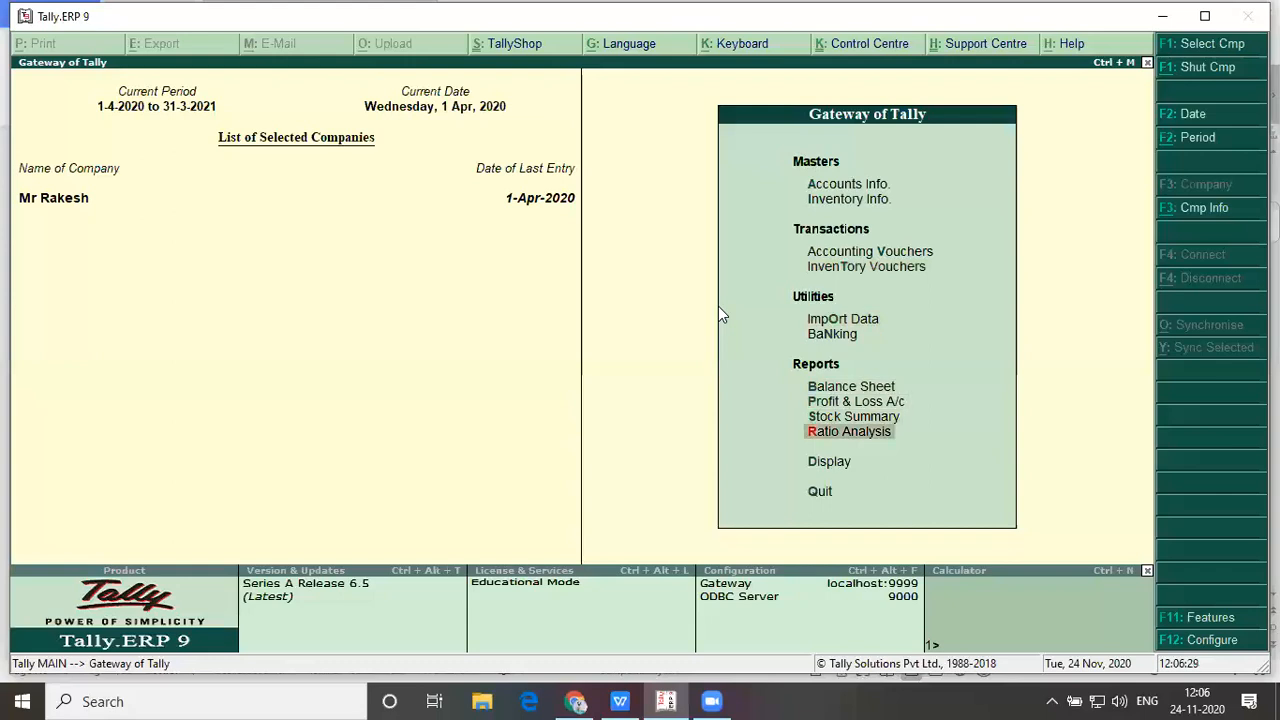
key("Return")
key("Down")
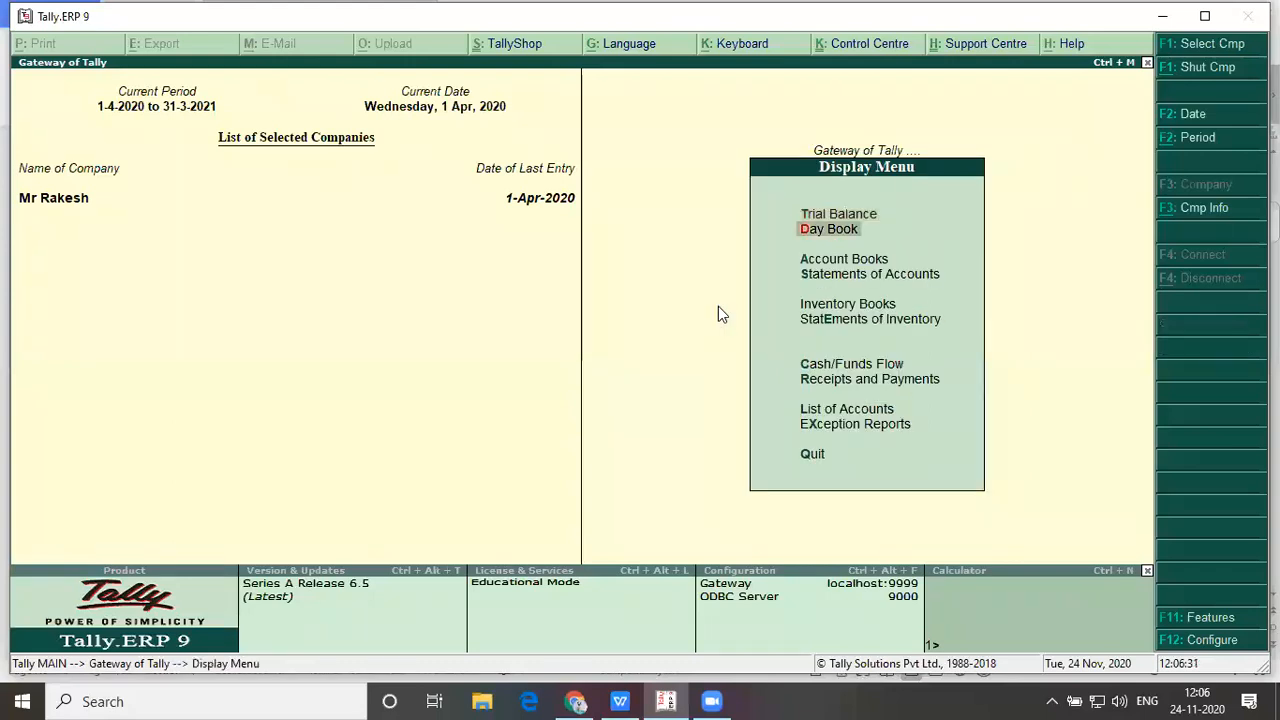
key("Return")
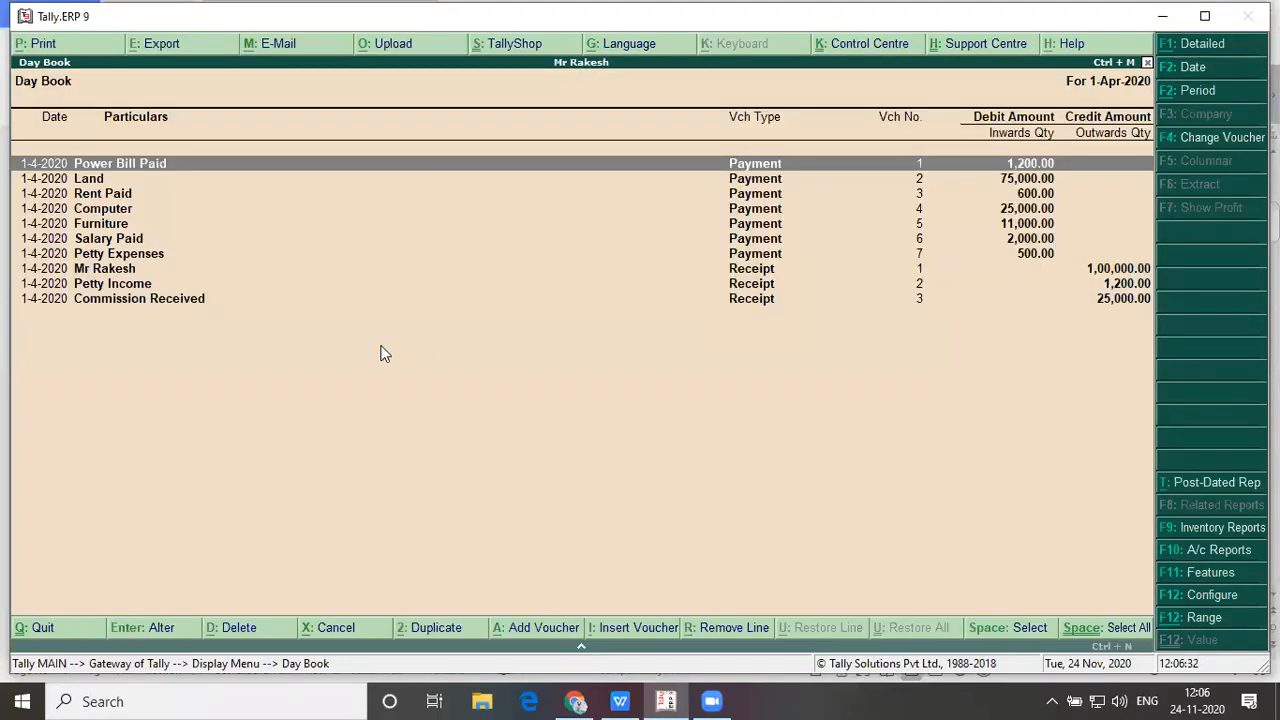
Look through the payment vouchers listed in the Day Book, from Power Bill Paid to Furniture and back
key("Down")
key("Down")
key("Down")
key("Down")
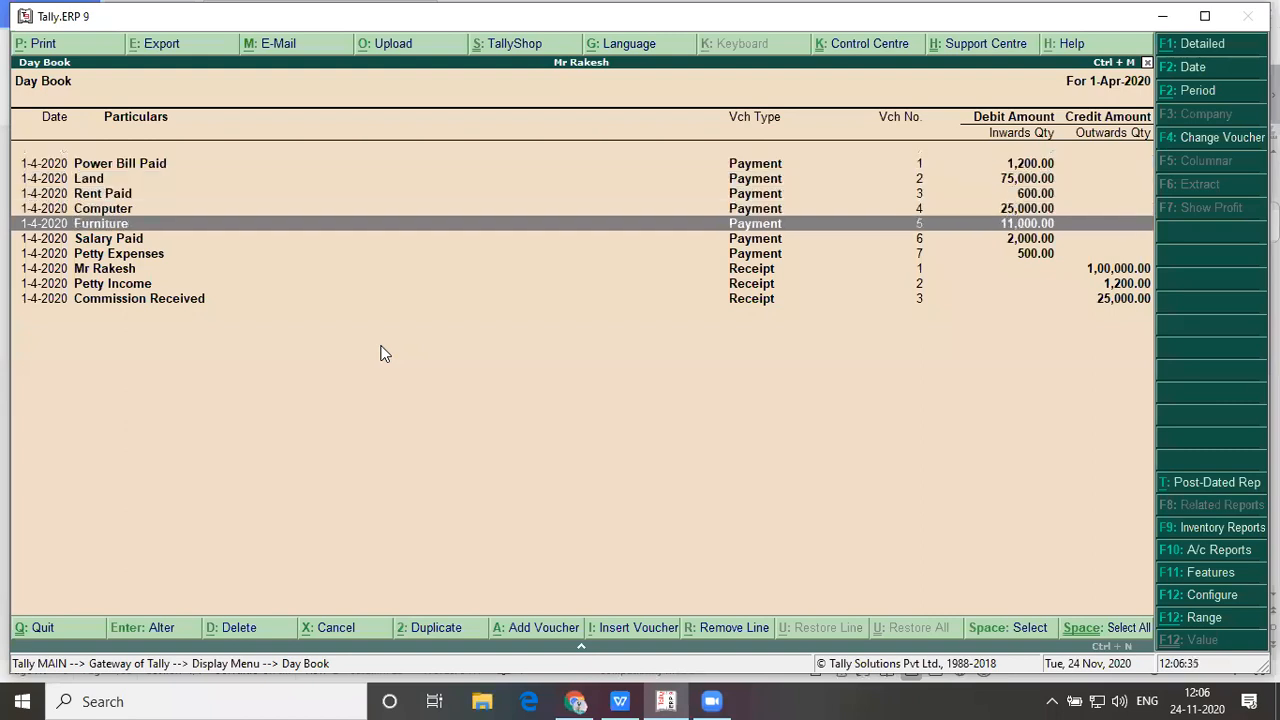
key("Up")
key("Up")
key("Up")
key("Up")
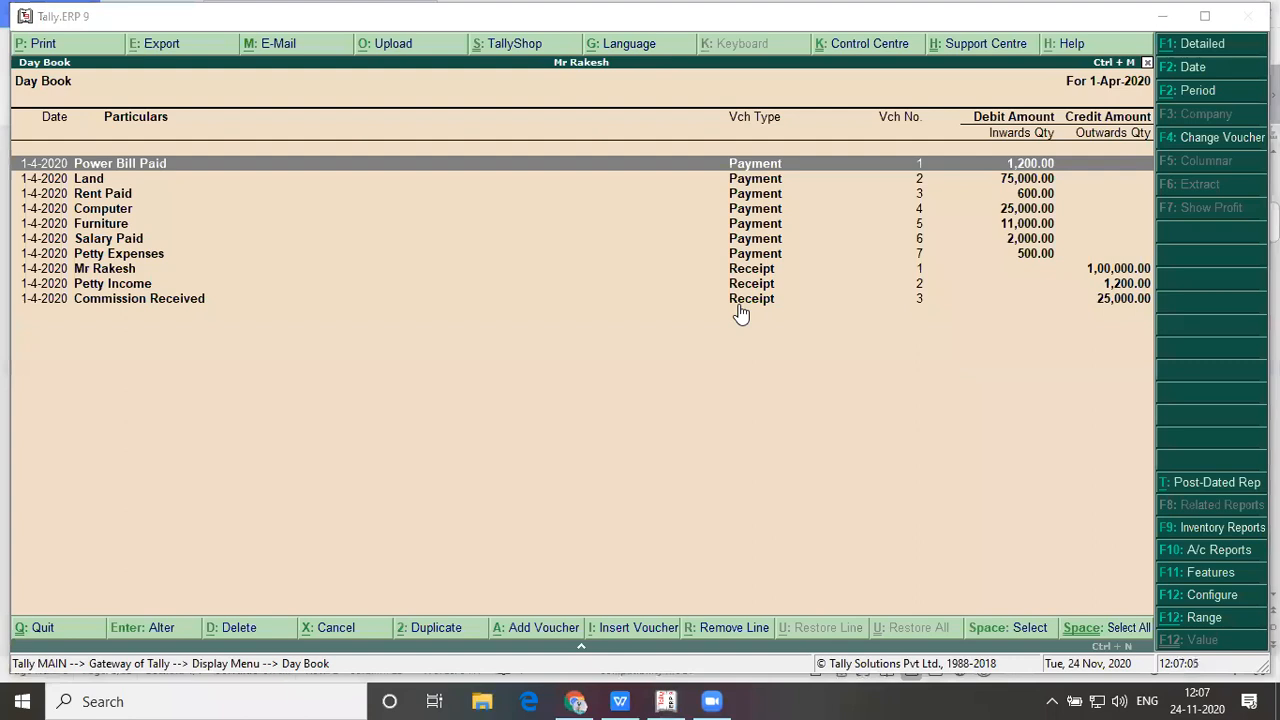
Open the Petty Expenses payment voucher from the Day Book, request its deletion but decline, and return to the Display Menu
left_click(579, 249)
left_click(579, 253)
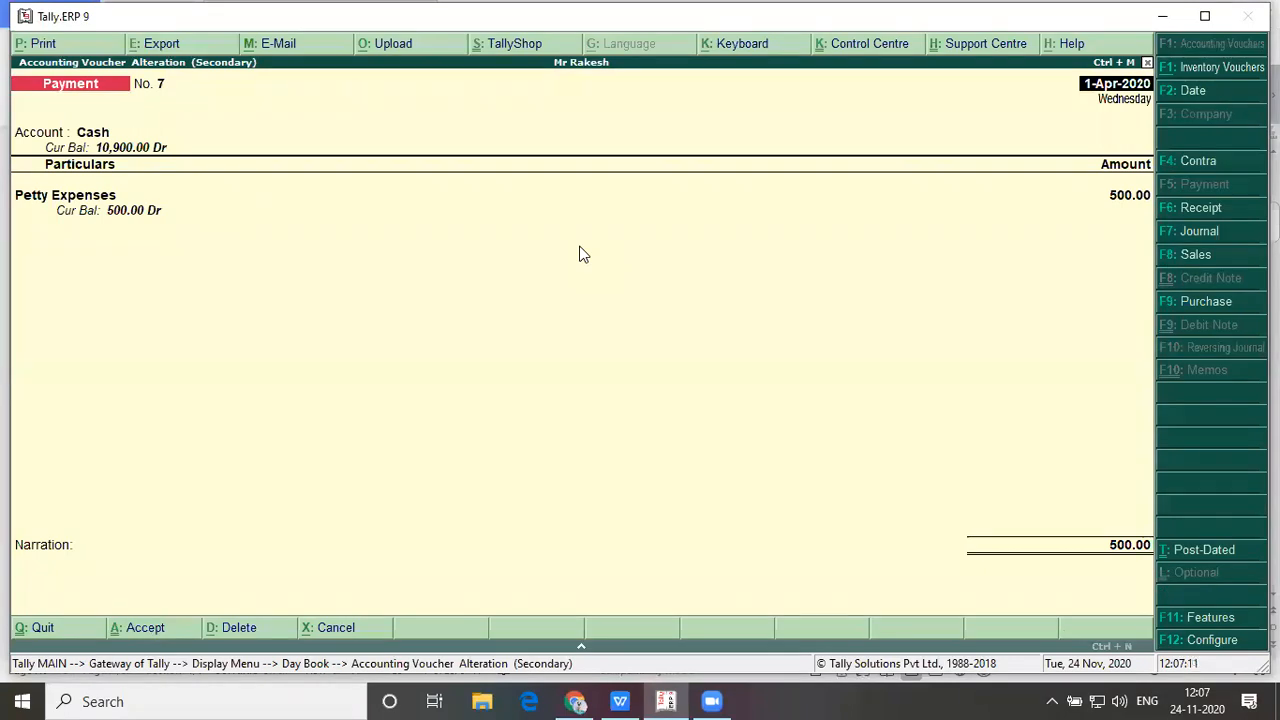
key("alt+d")
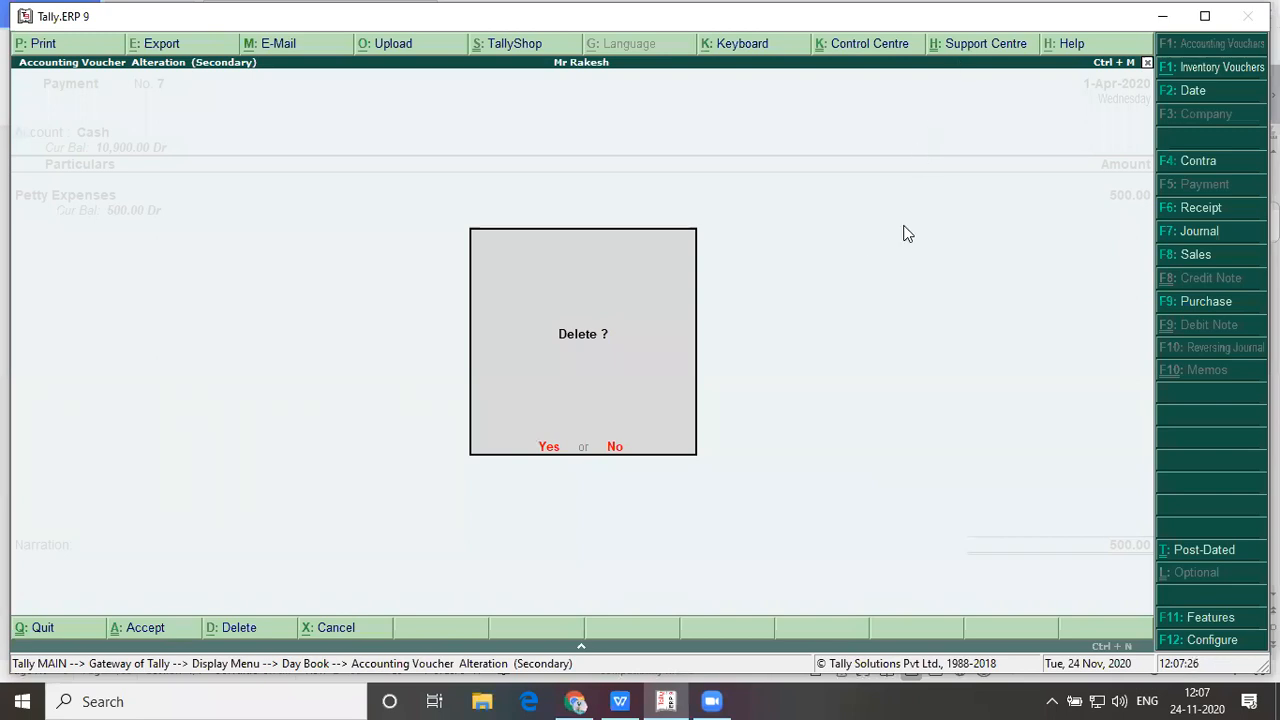
left_click(615, 447)
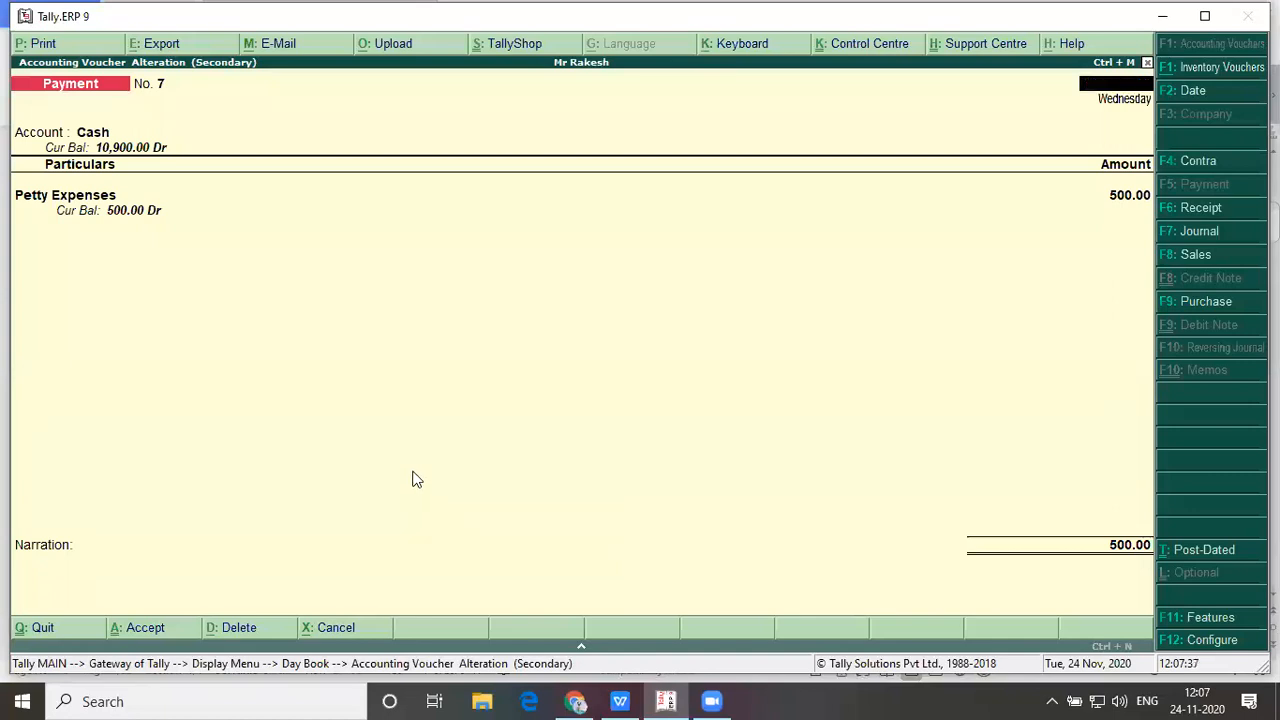
key("Escape")
key("y")
key("Escape")
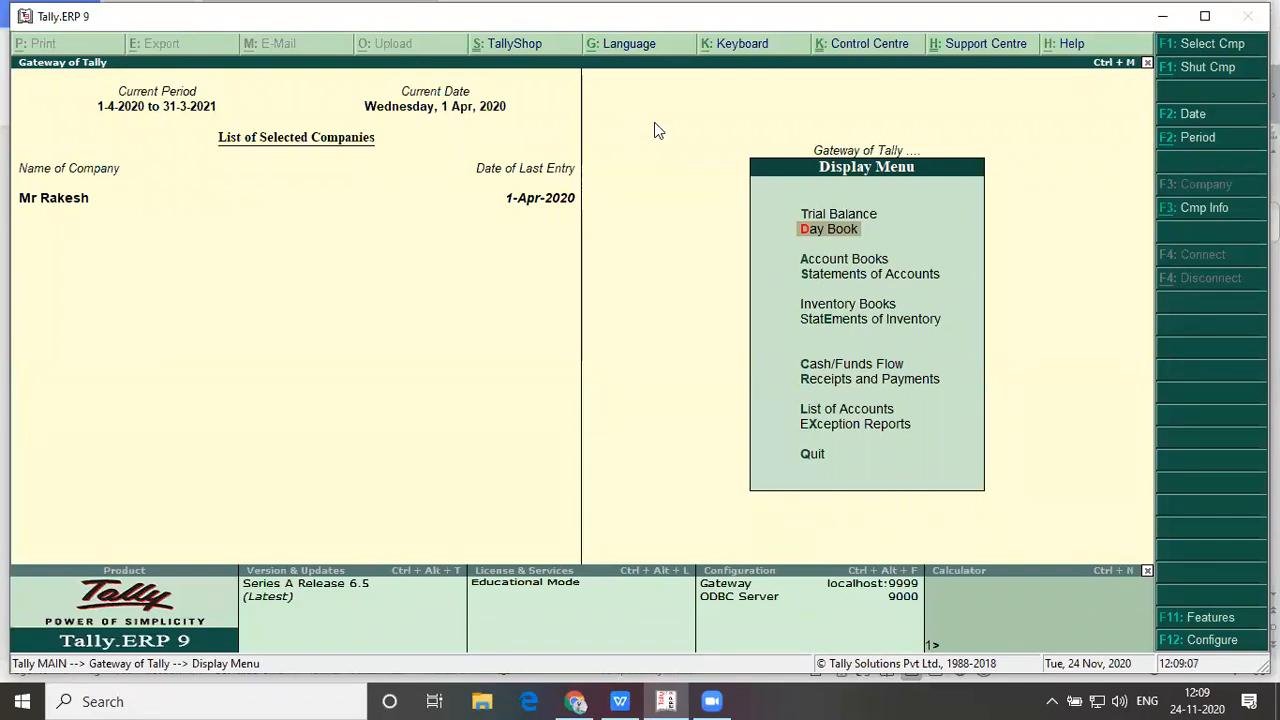
Check the Problem 1 transactions in the TALLY MATERIAL document in WPS Office and return to Tally.ERP 9
key("alt+Tab")
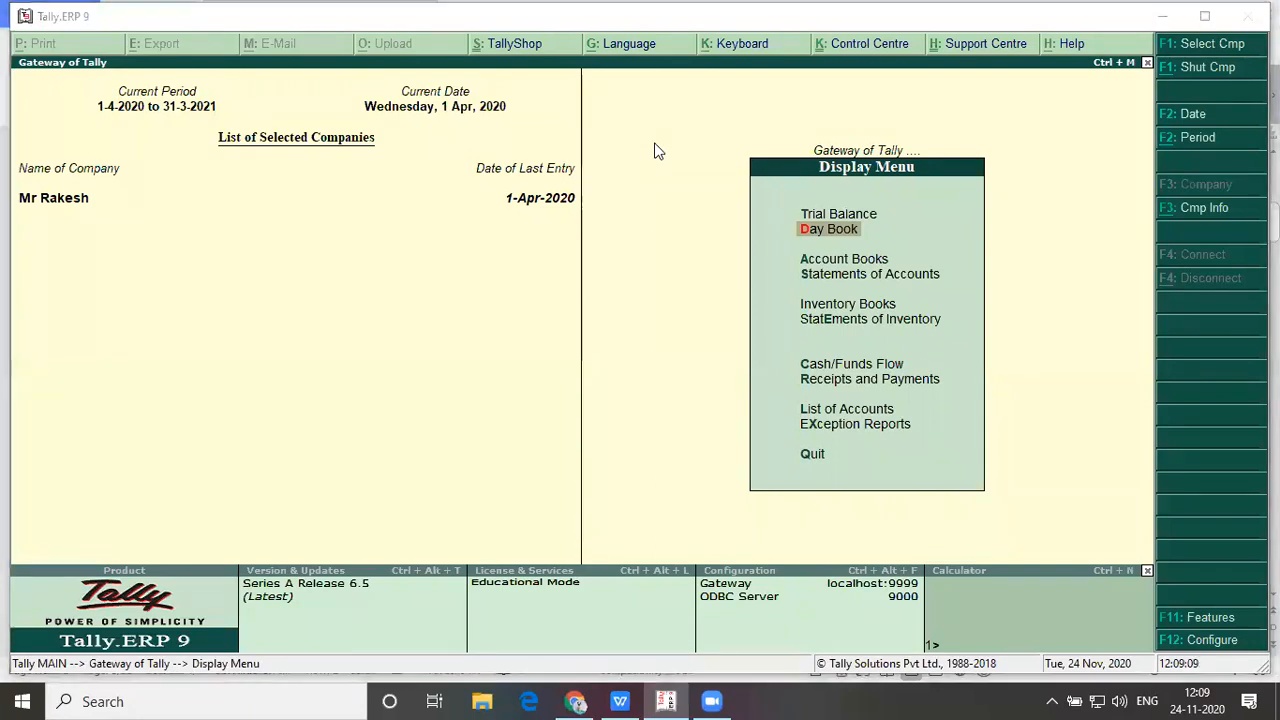
key("alt+Tab")
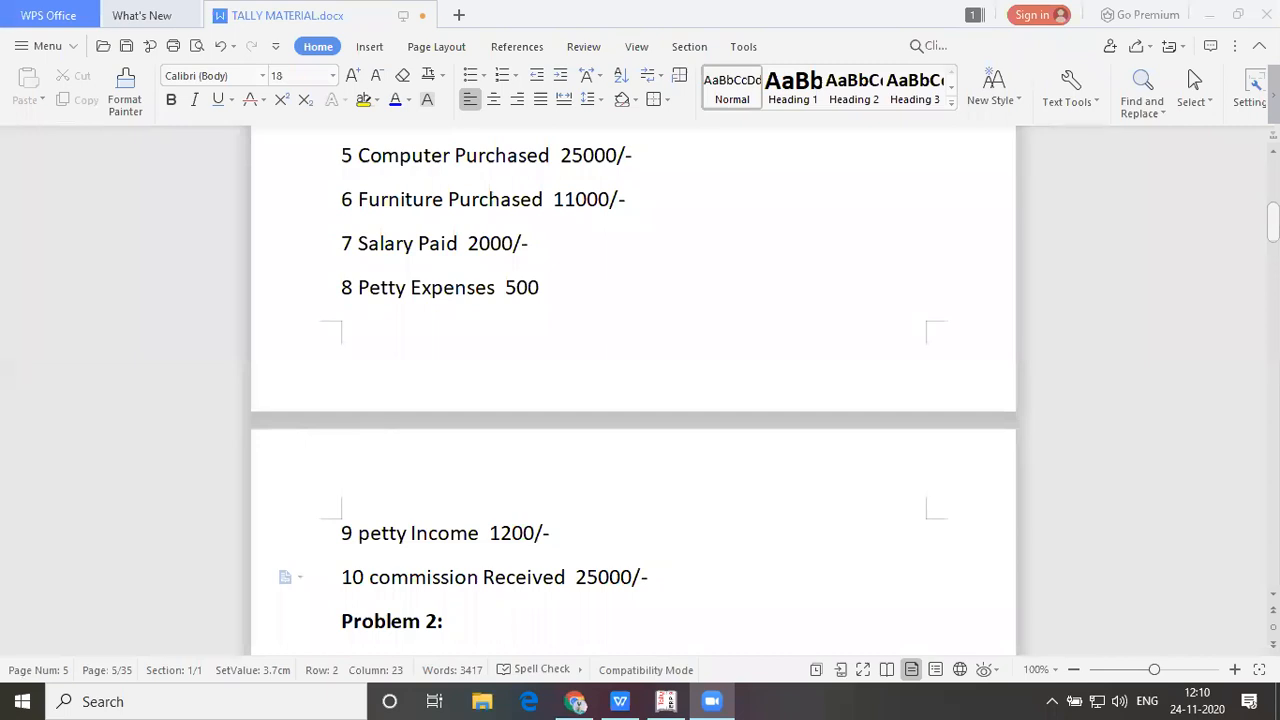
key("alt+Tab")
key("alt+Tab")
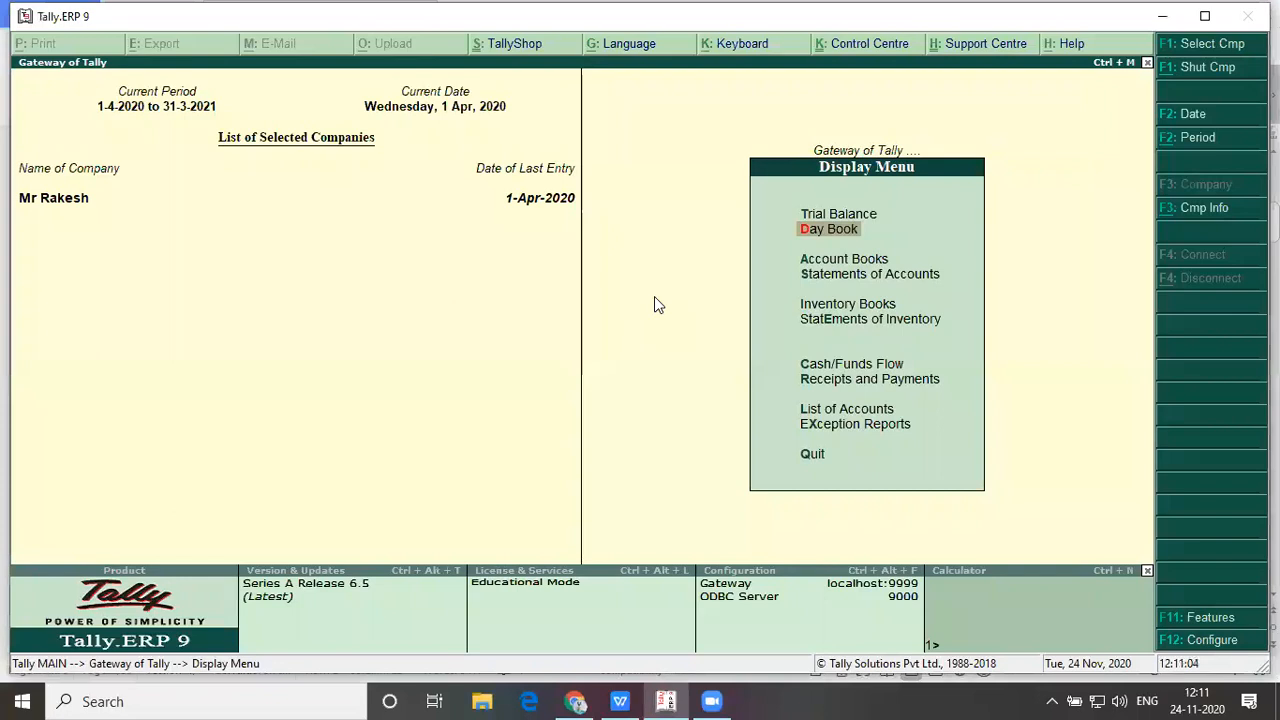
Open the period setting without changing it and try to set the current date to 03-04-2020
key("alt+F2")
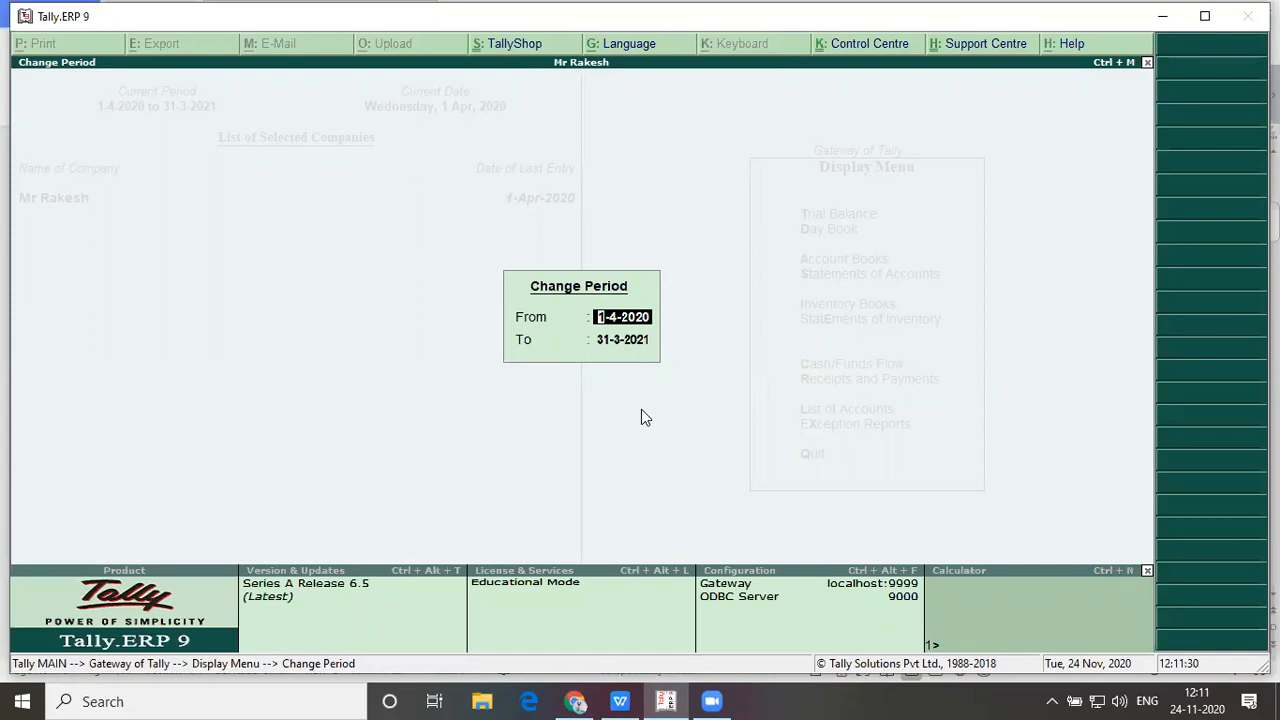
key("Escape")
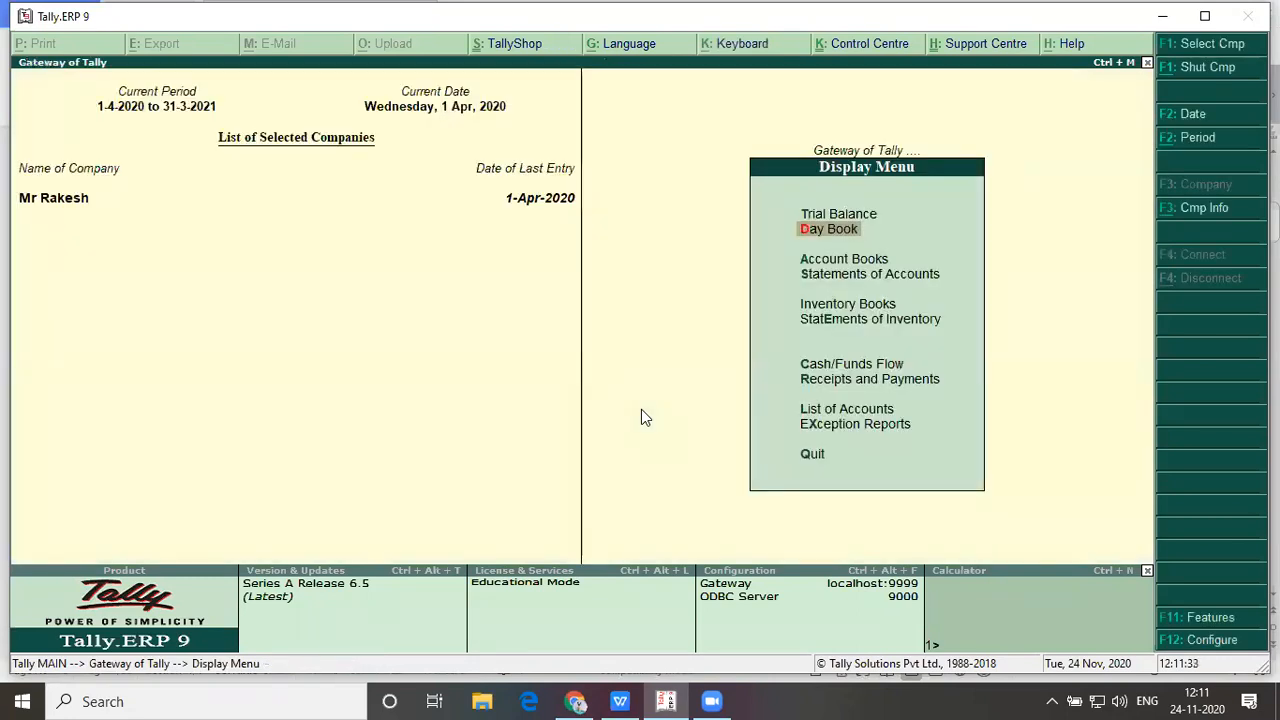
key("F2")
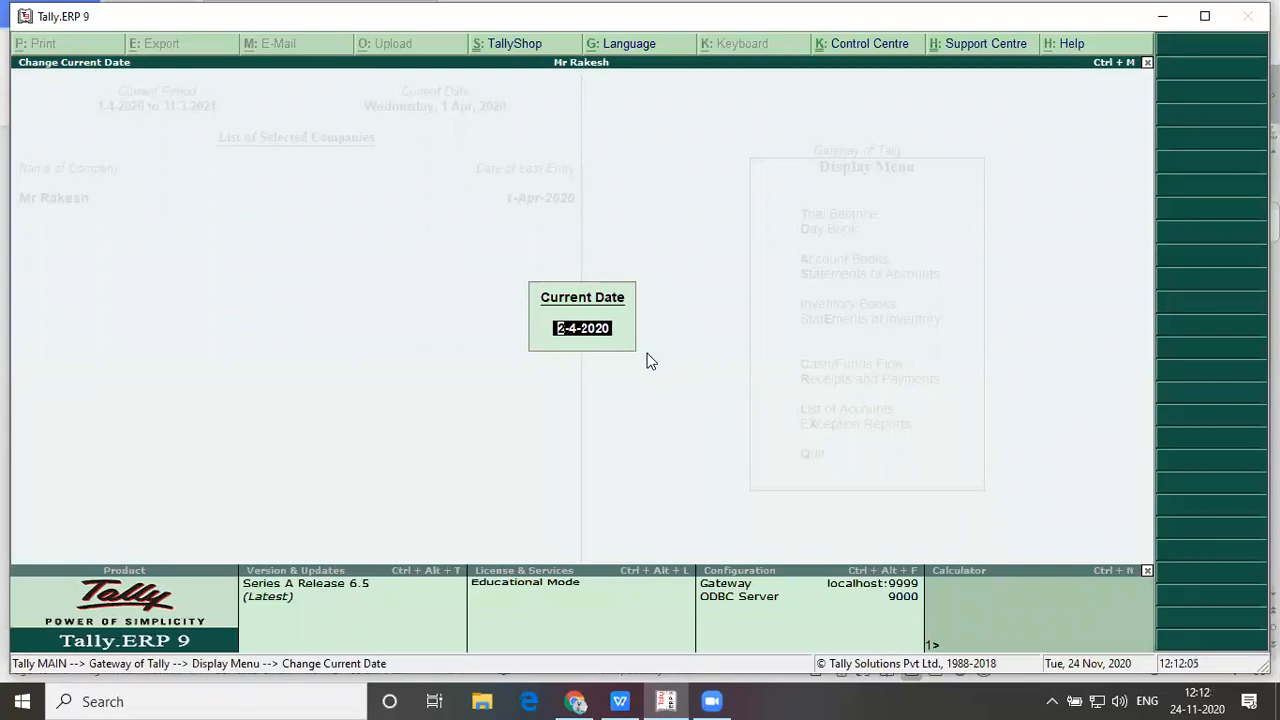
type("03-04-2020")
key("Escape")
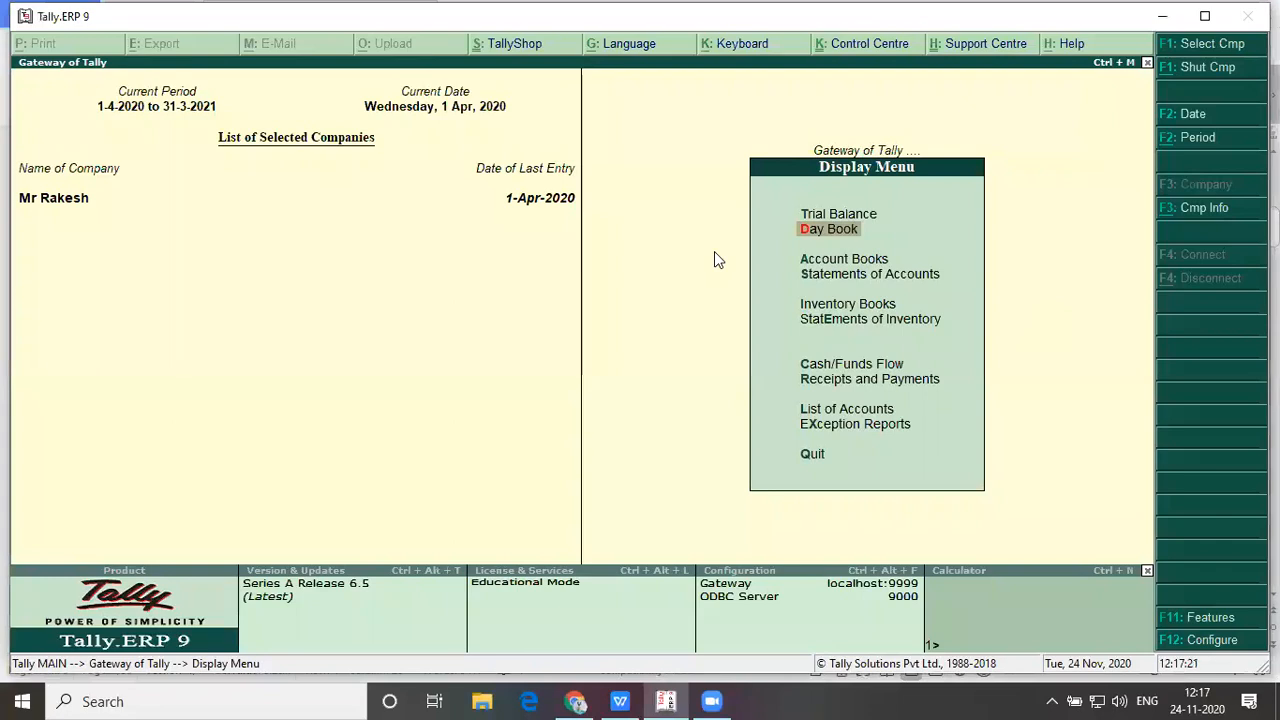
Shut the open company and start creating a new company from Company Info
key("alt+F1")
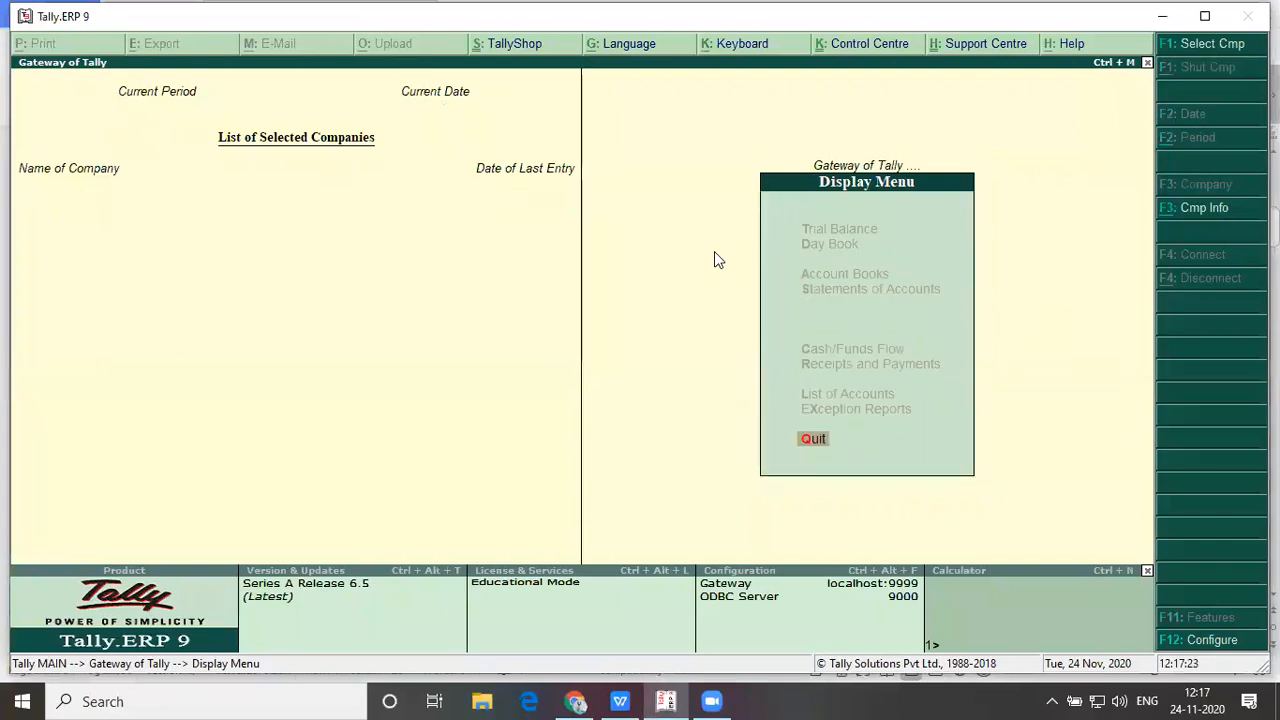
key("alt+F3")
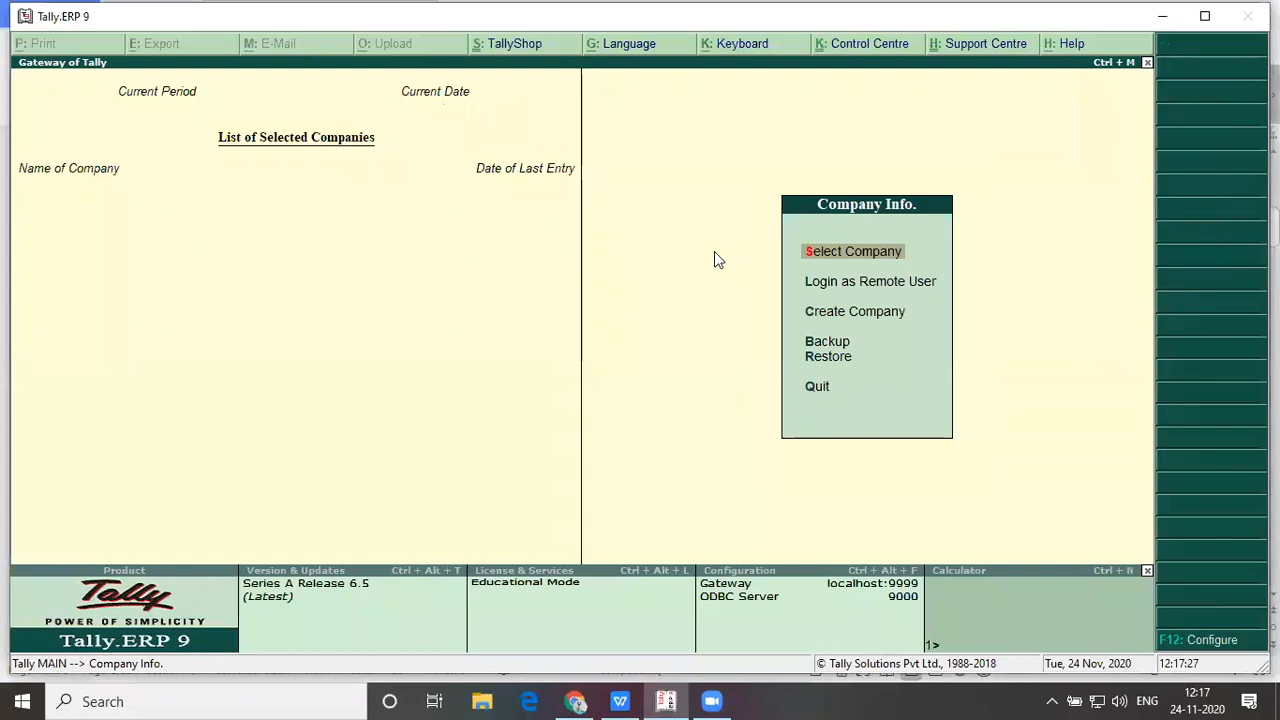
key("Down")
key("Down")
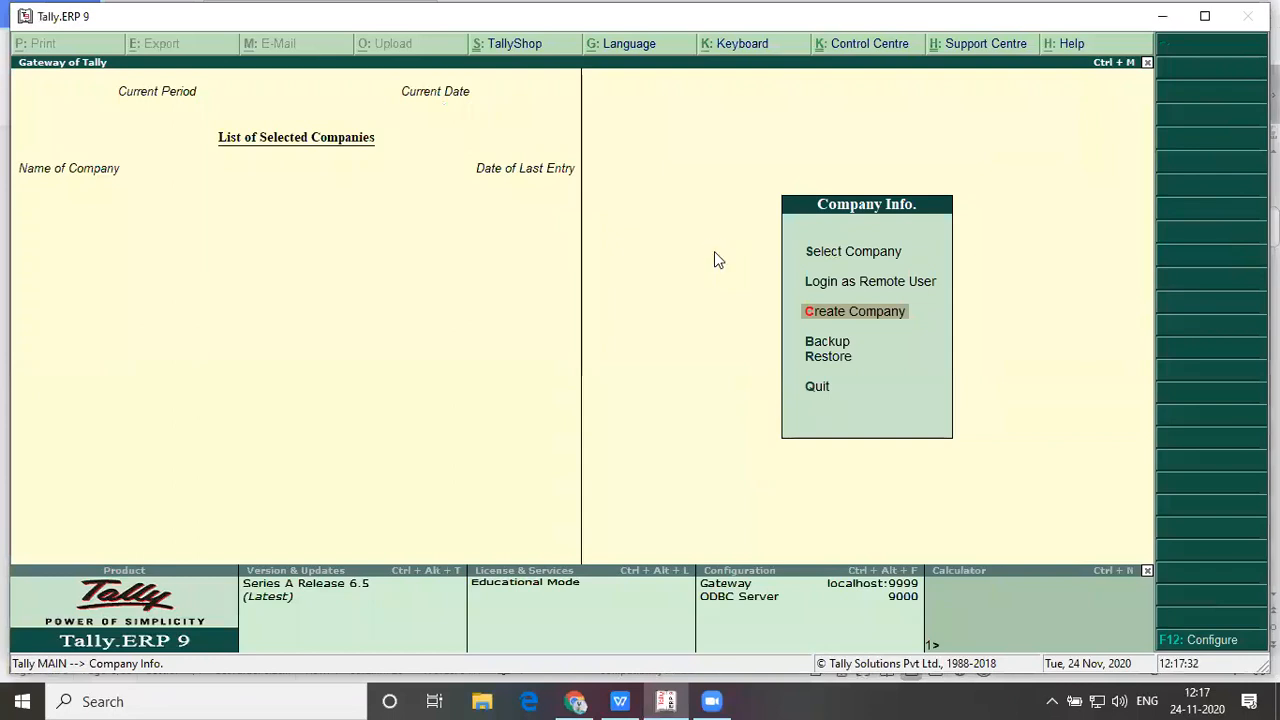
key("Return")
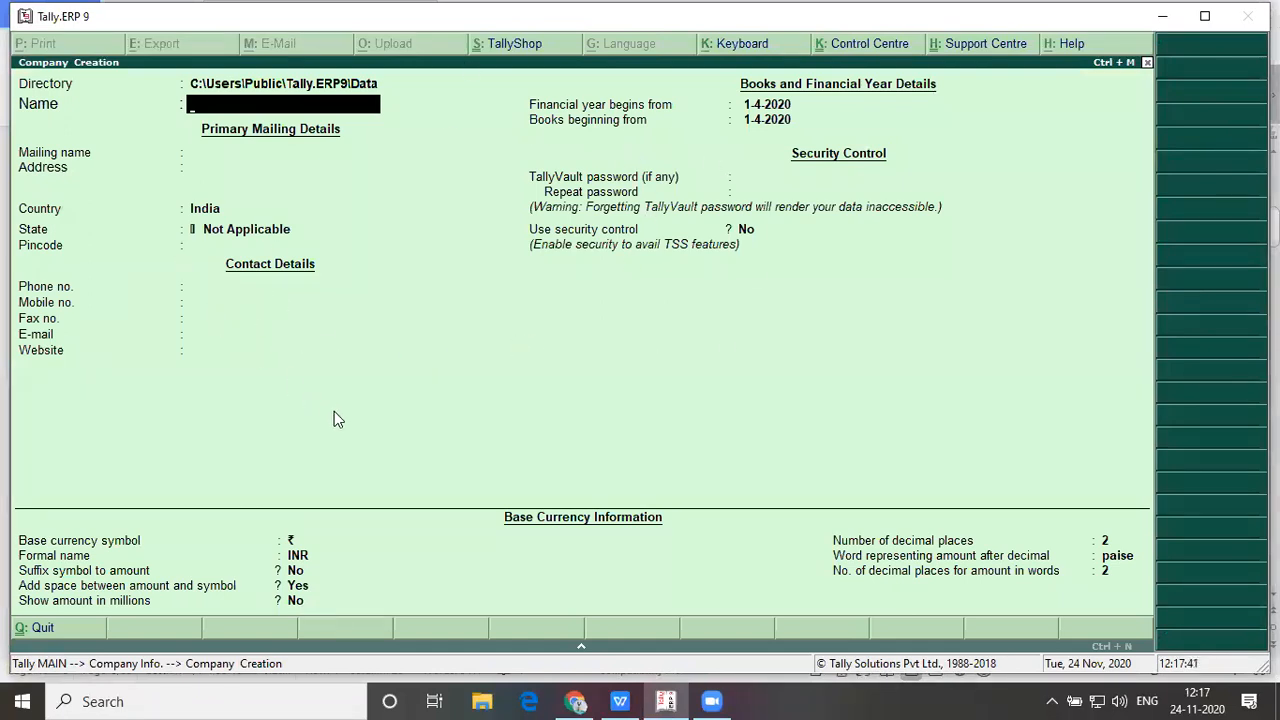
Name the new company after the Problem 2 business owner, set its state to Andhra Pradesh and create it
type("Mr Naresh")
key("Return")
key("Return")
key("Return")
key("Return")
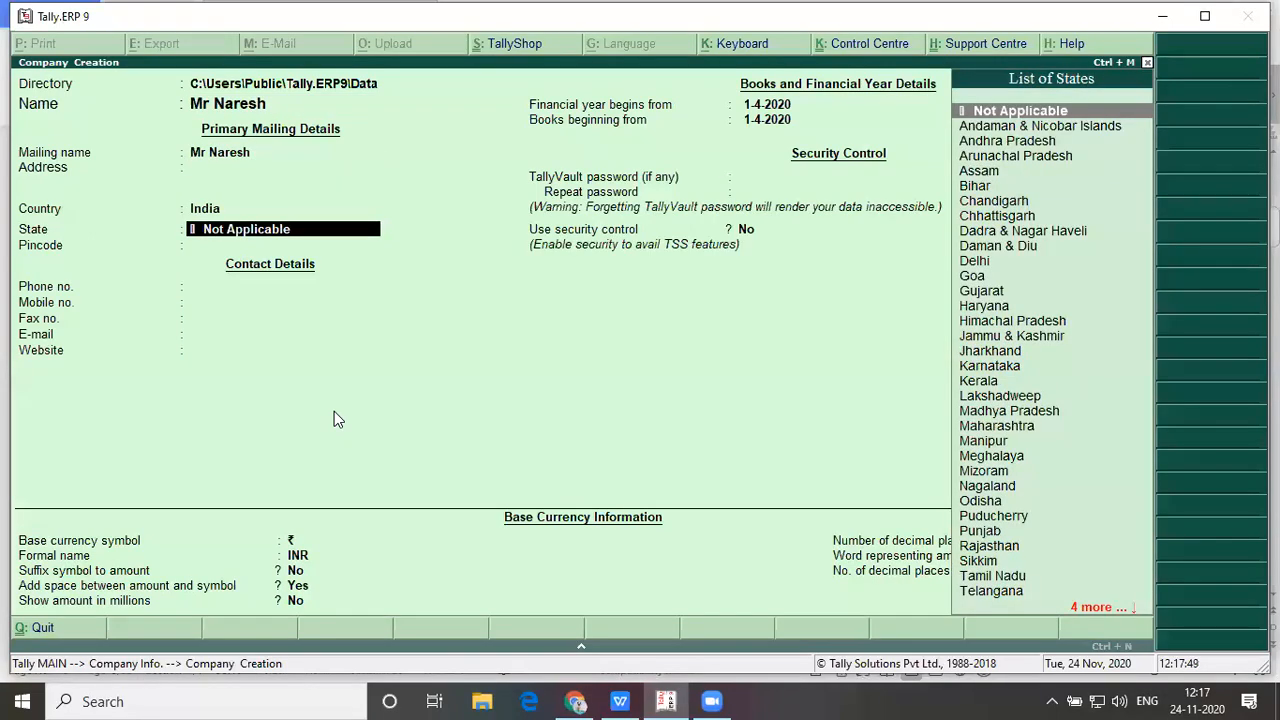
type("An")
key("Down")
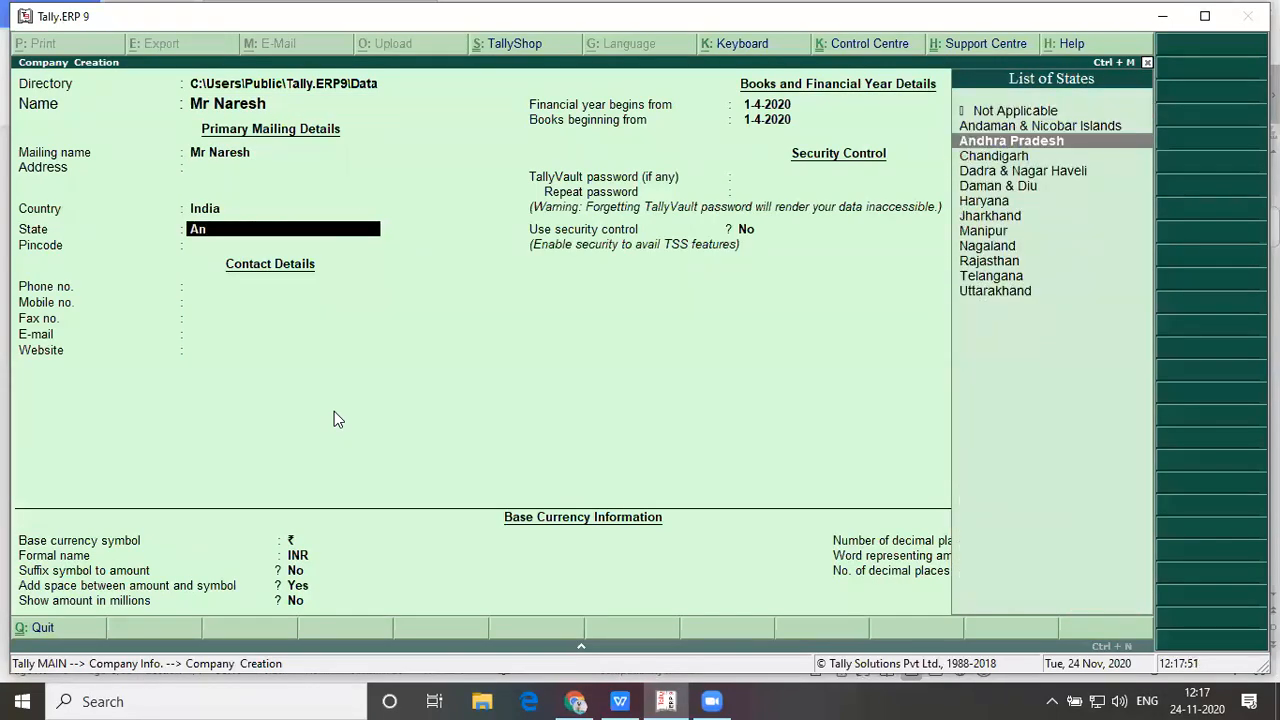
key("Return")
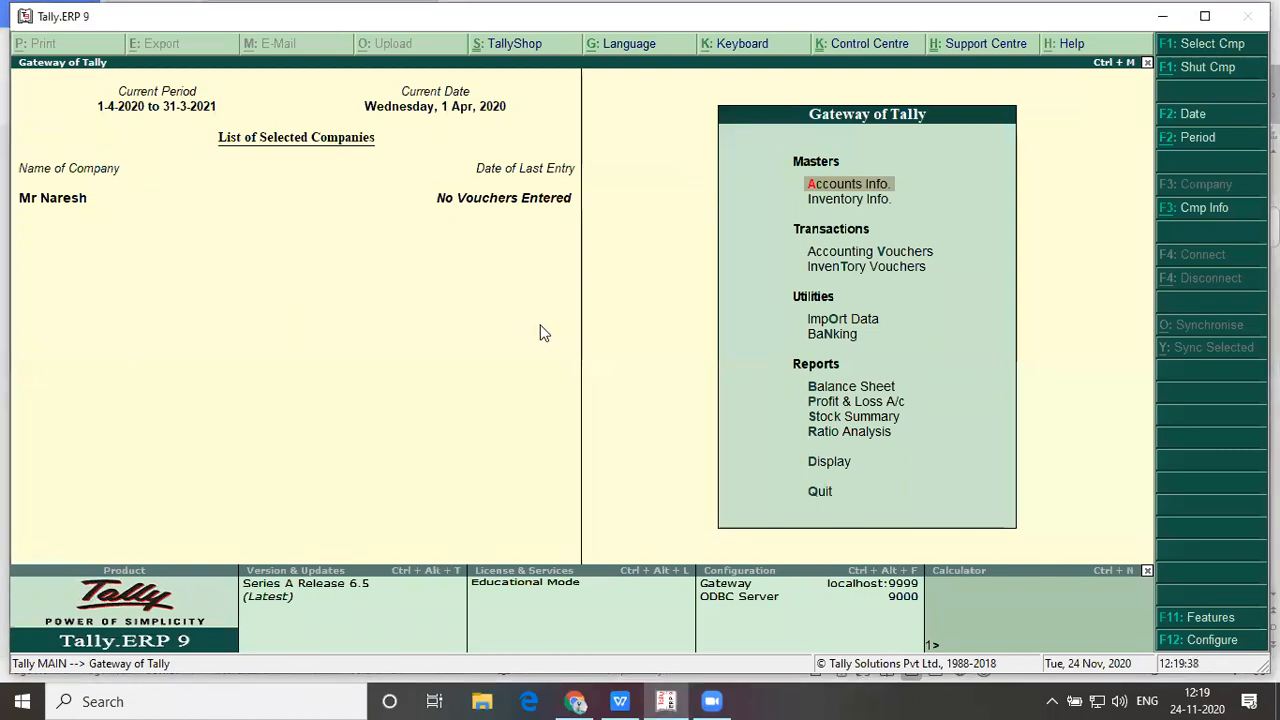
Shut the new company, filter the company selection list by "Mr R" and leave it without choosing a company
key("alt+F1")
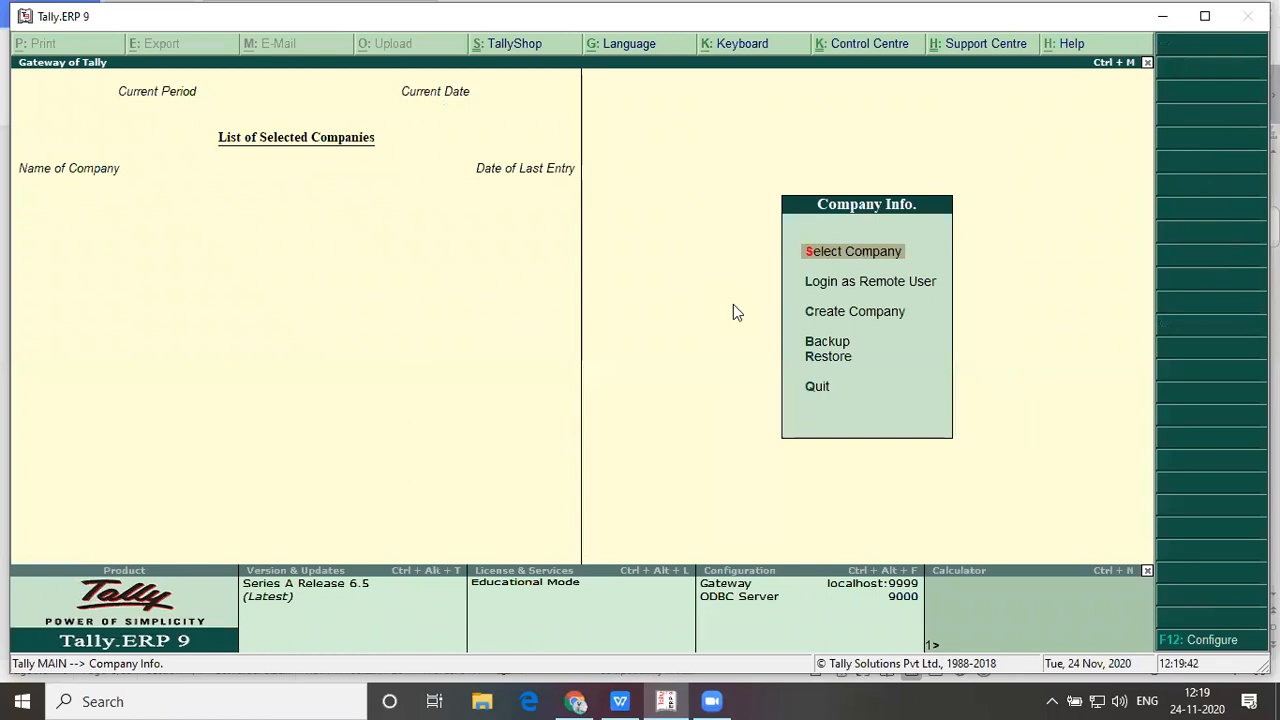
key("Return")
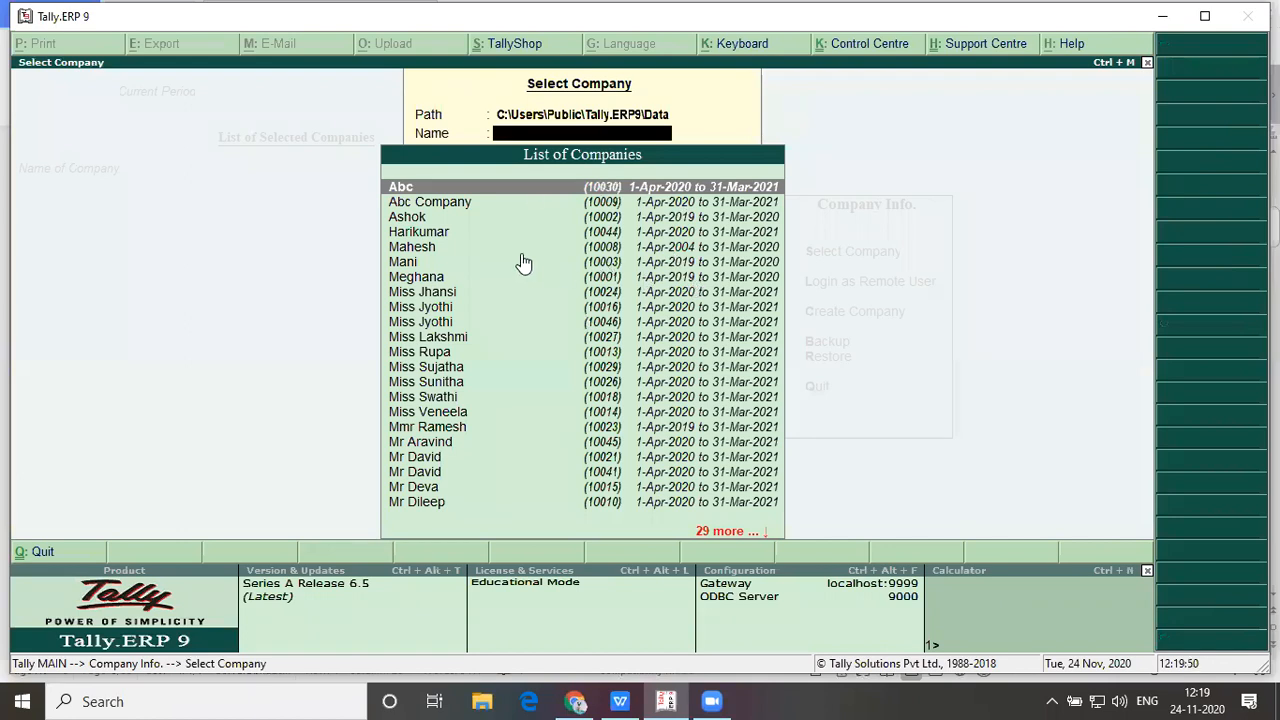
type("M")
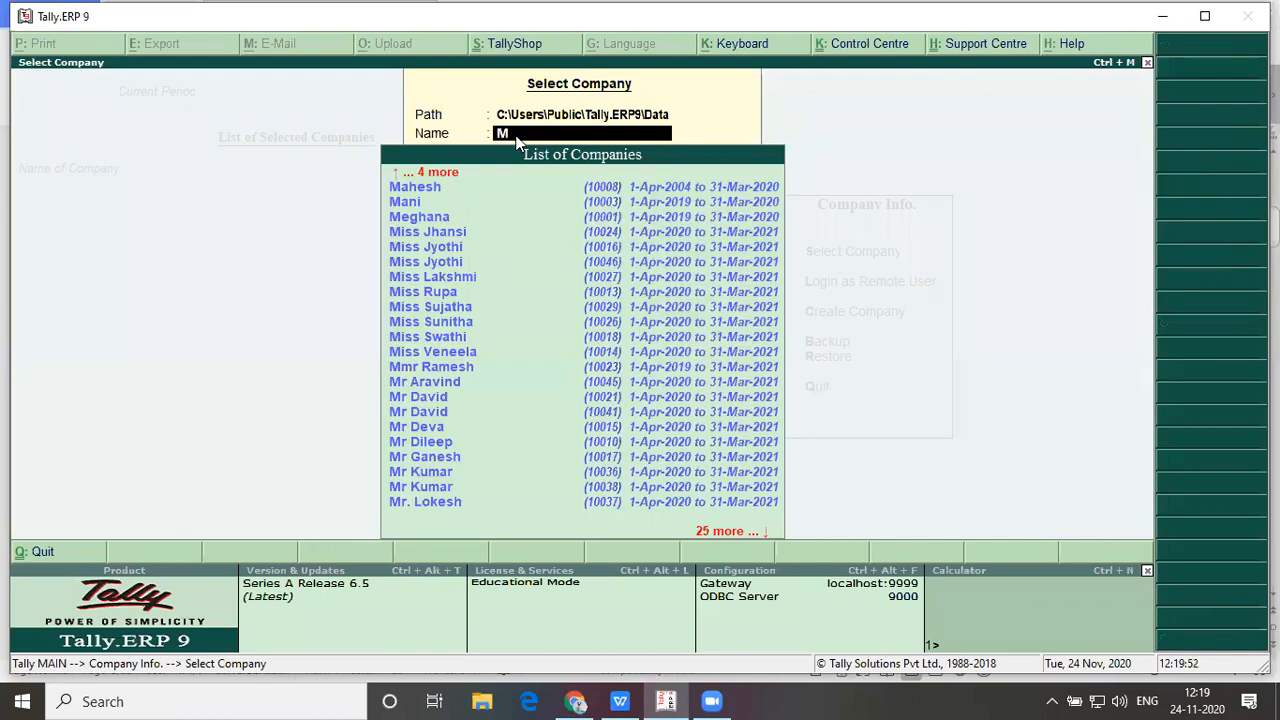
type("r R")
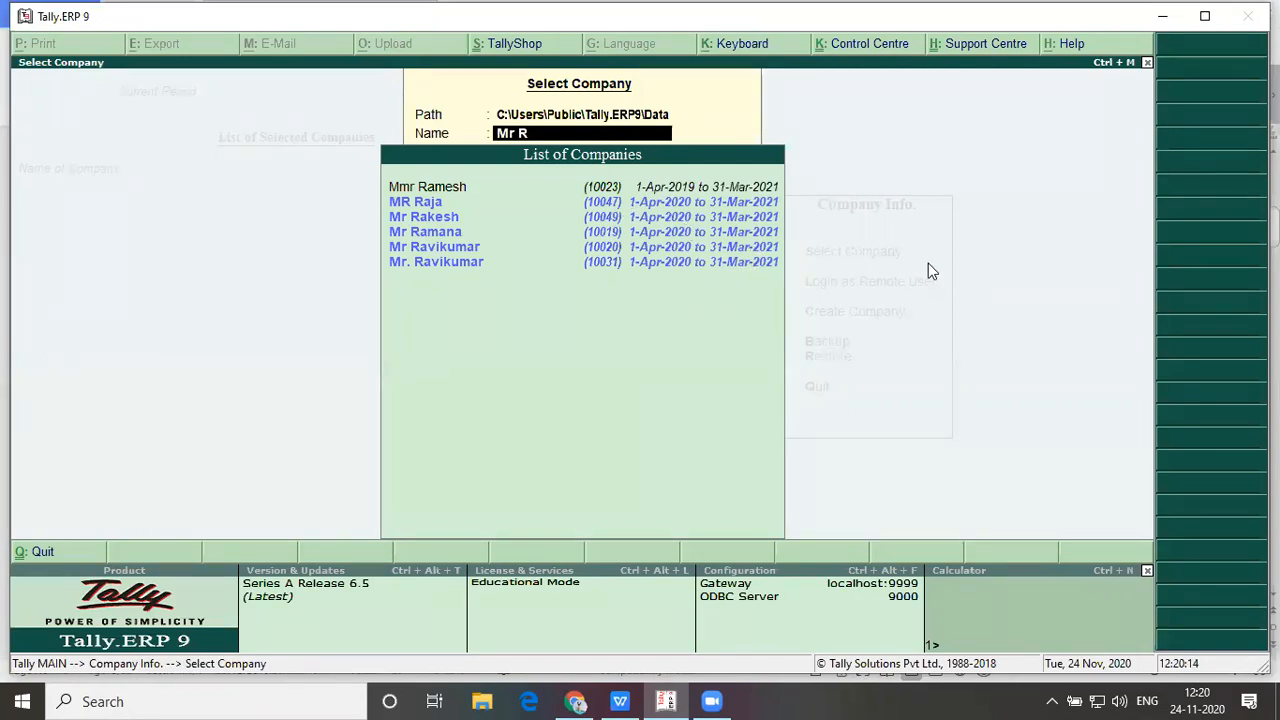
key("BackSpace")
key("BackSpace")
key("BackSpace")
key("BackSpace")
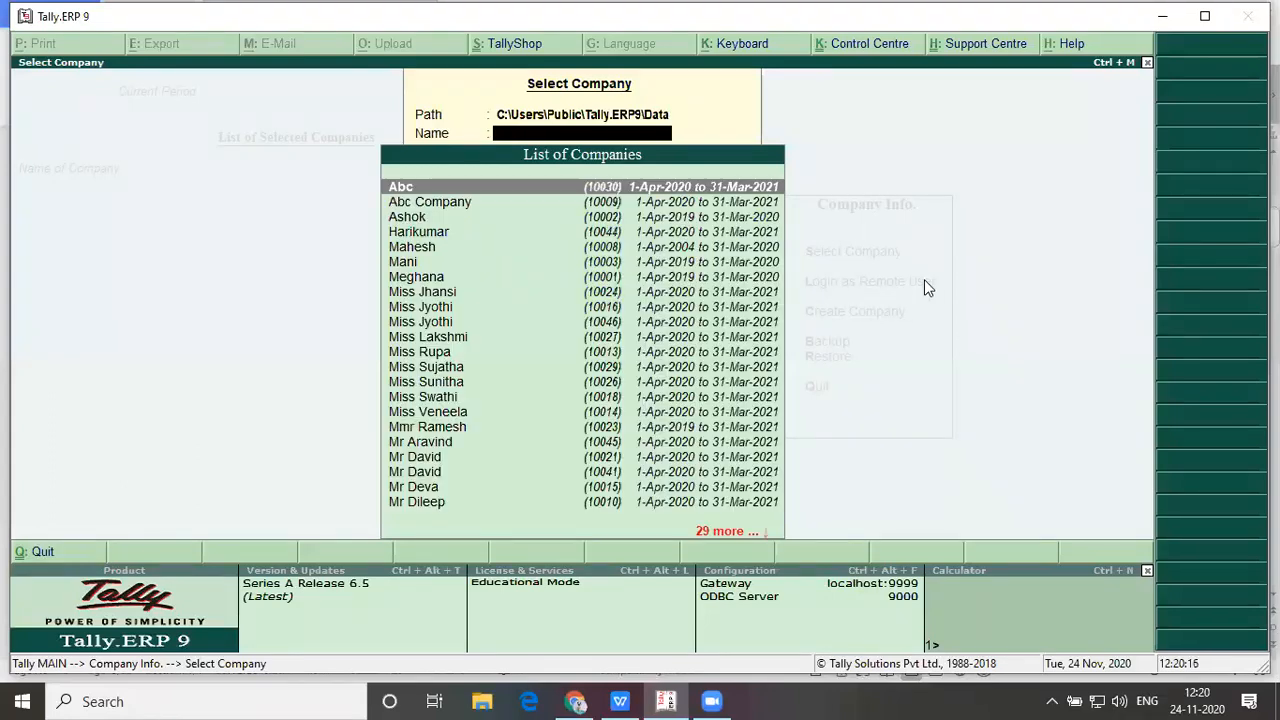
key("Escape")
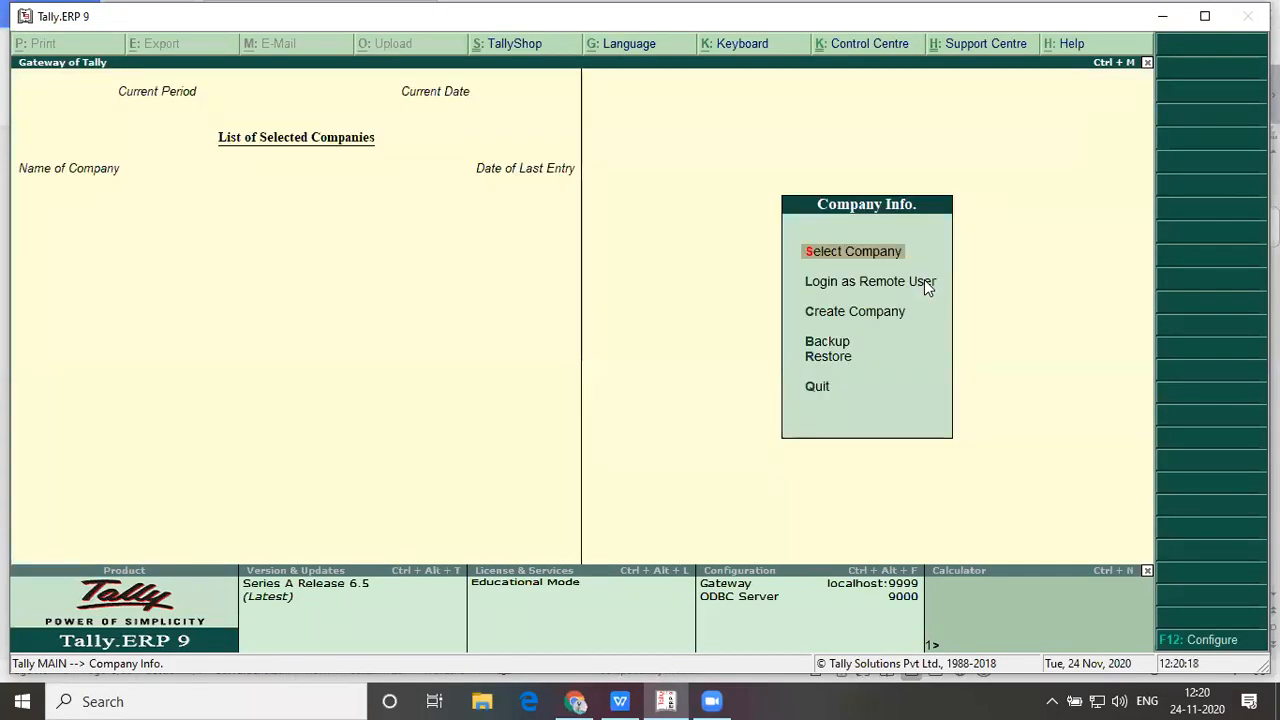
key("Escape")
key("Escape")
Select the newly created Problem 2 company from the company list to load it
key("Return")
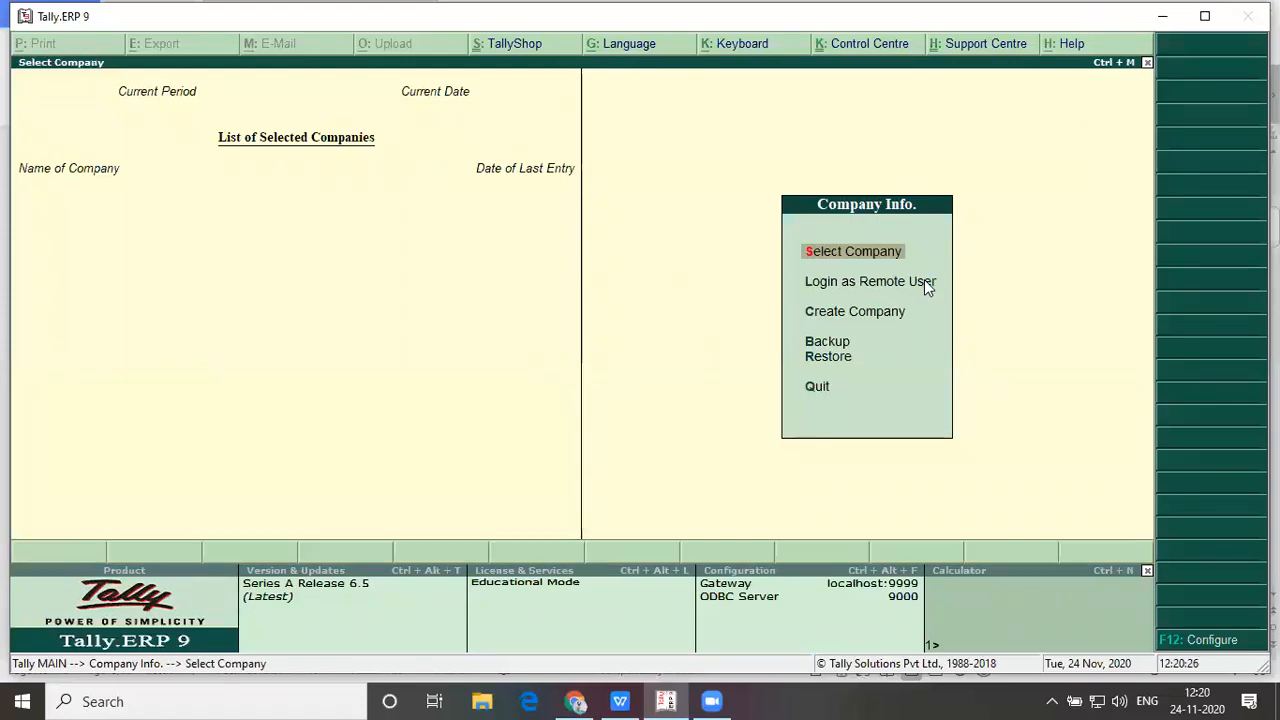
type("M")
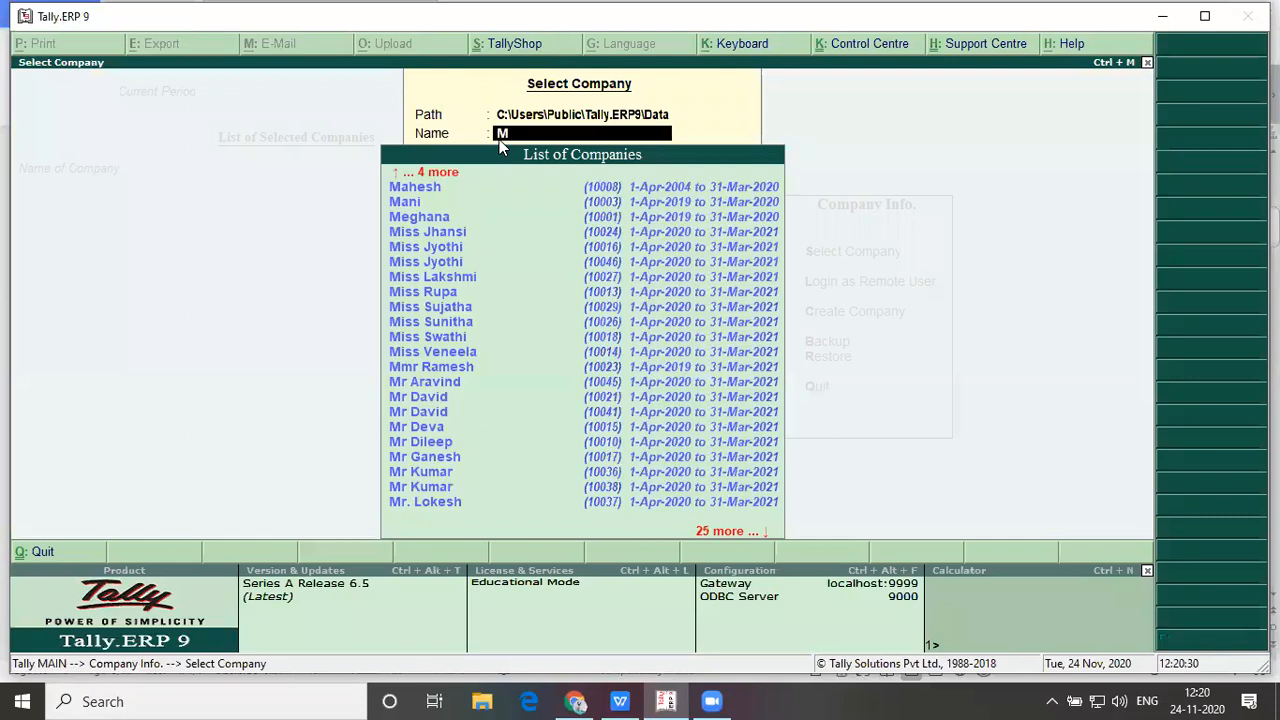
type("r Nar")
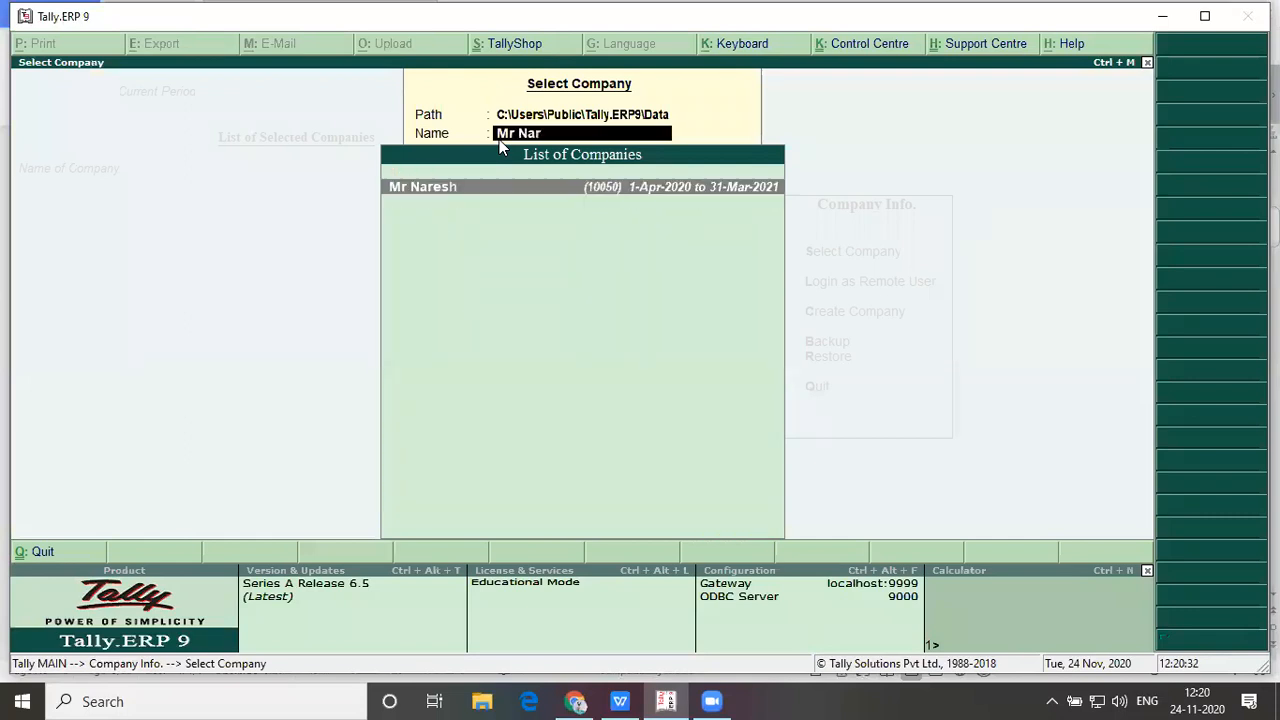
key("Return")
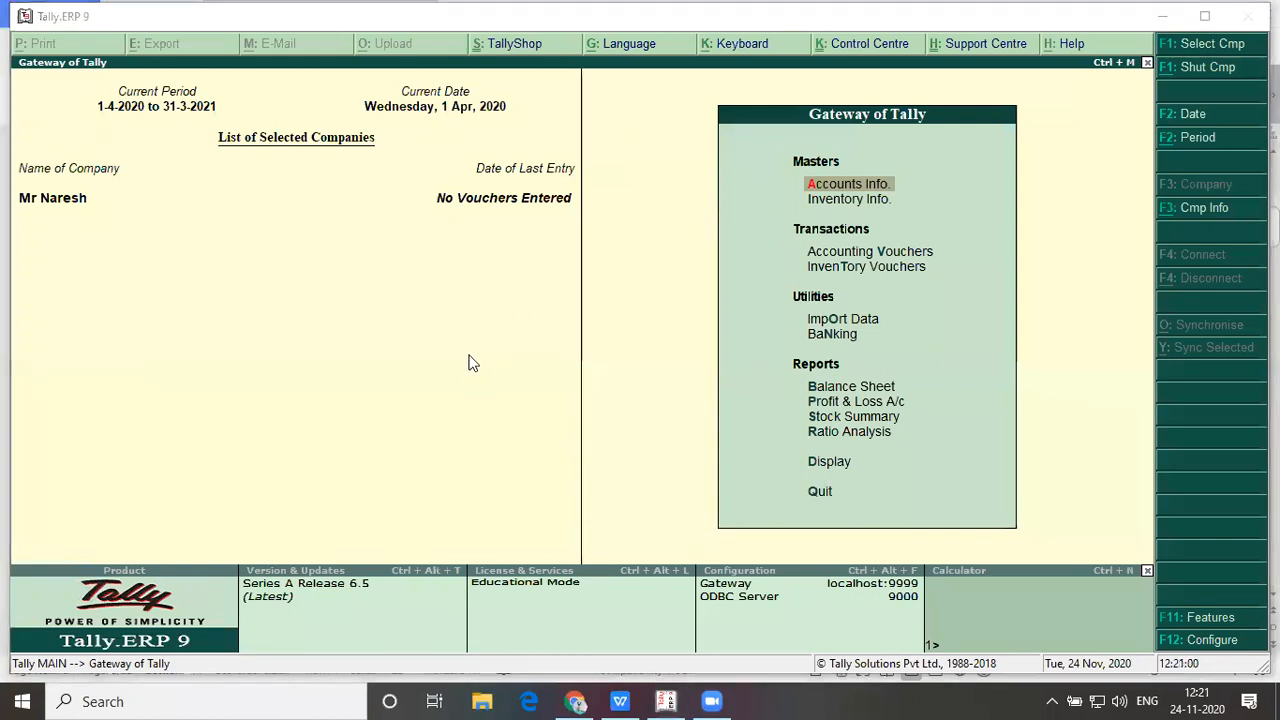
Switch briefly to the TALLY MATERIAL document in WPS Office and return to Tally.ERP 9
key("alt+Tab")
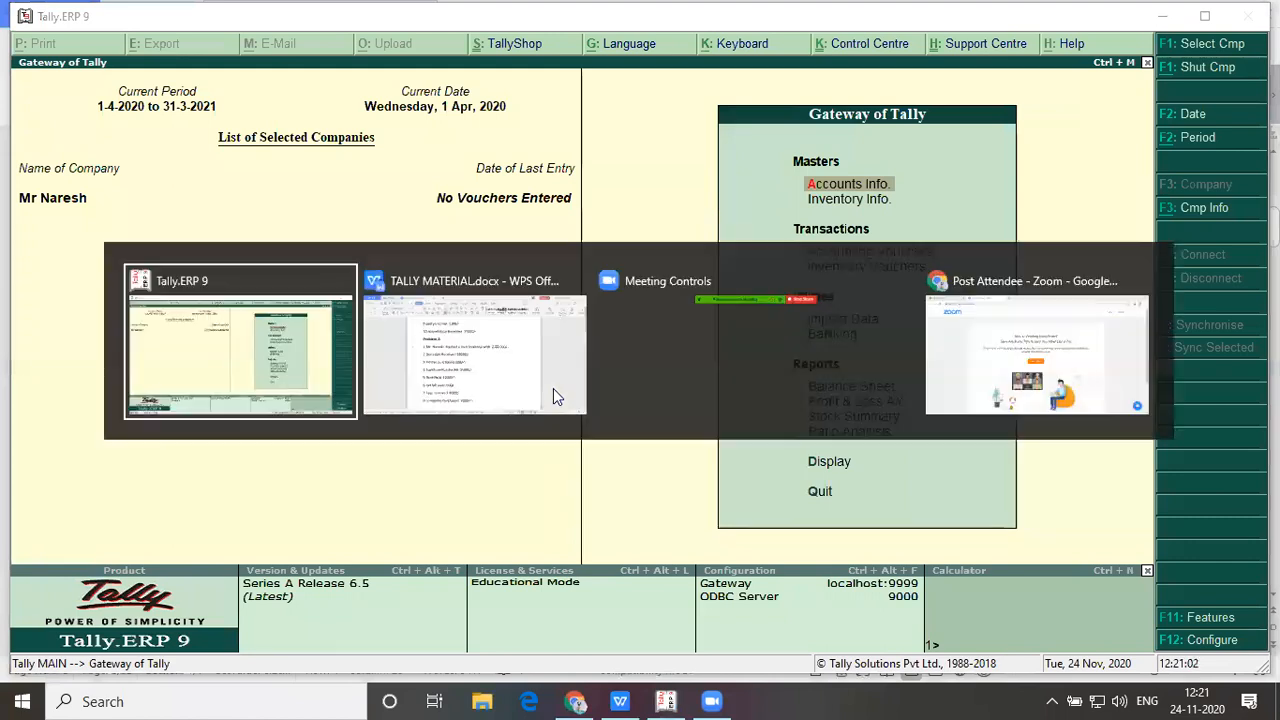
left_click(553, 388)
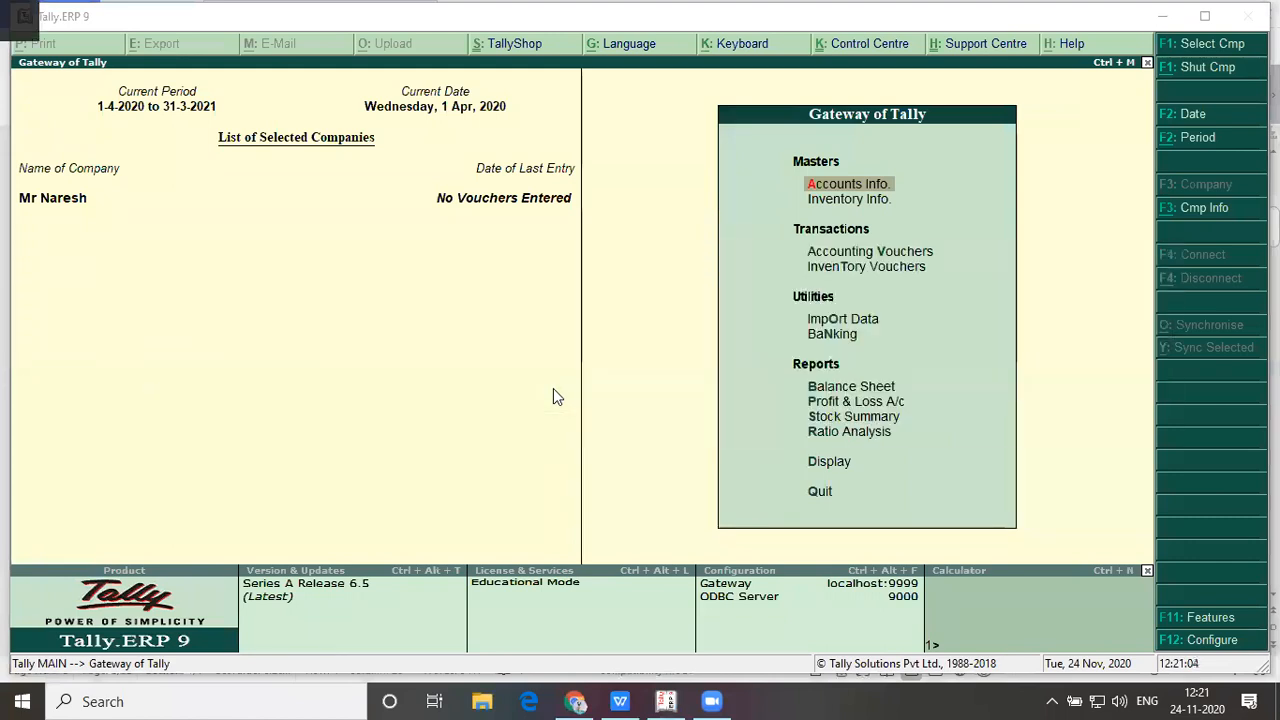
key("alt+Tab")
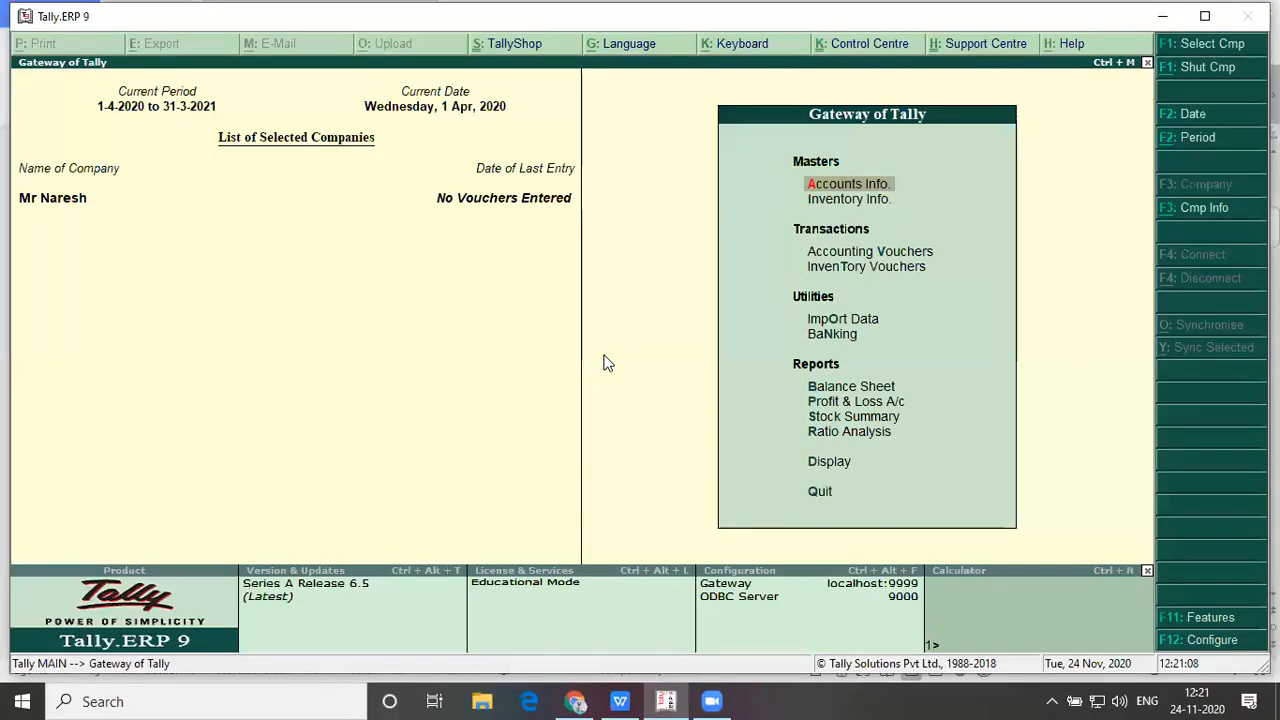
Open multiple ledger creation under All Items for the Problem 2 company
key("Return")
key("Down")
key("Return")
key("Down")
key("Down")
key("Down")
key("Down")
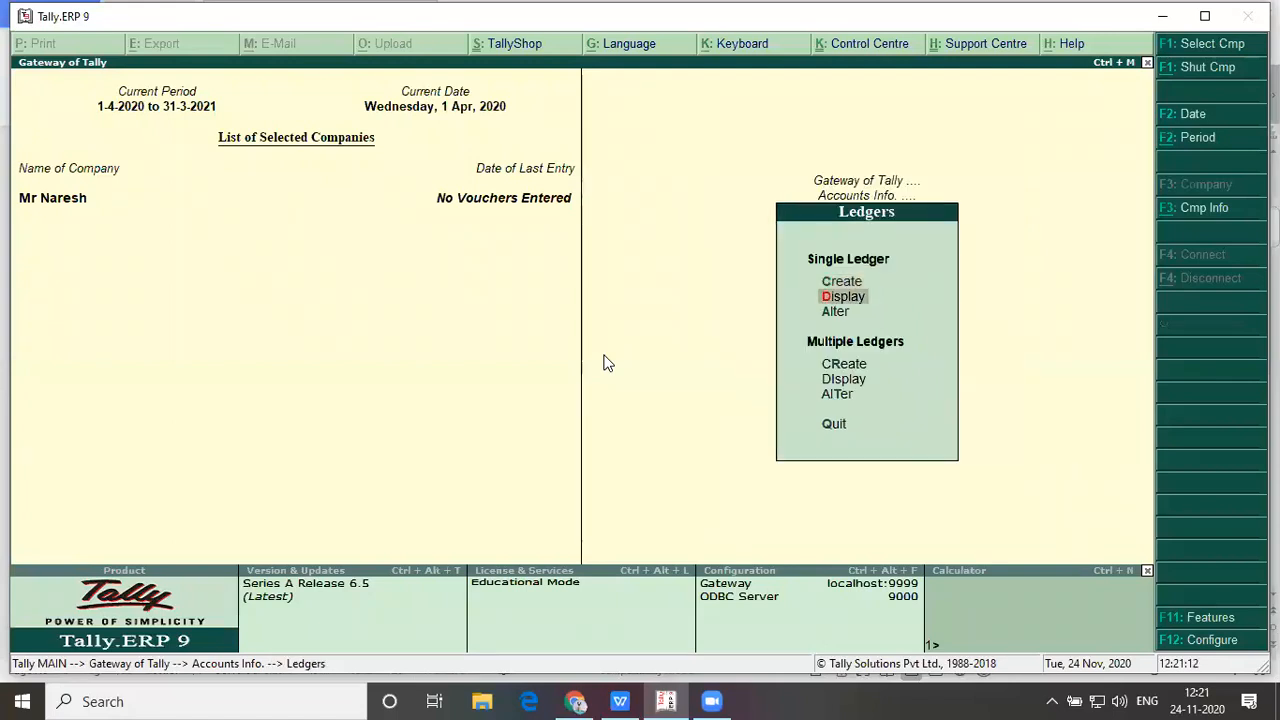
key("Up")
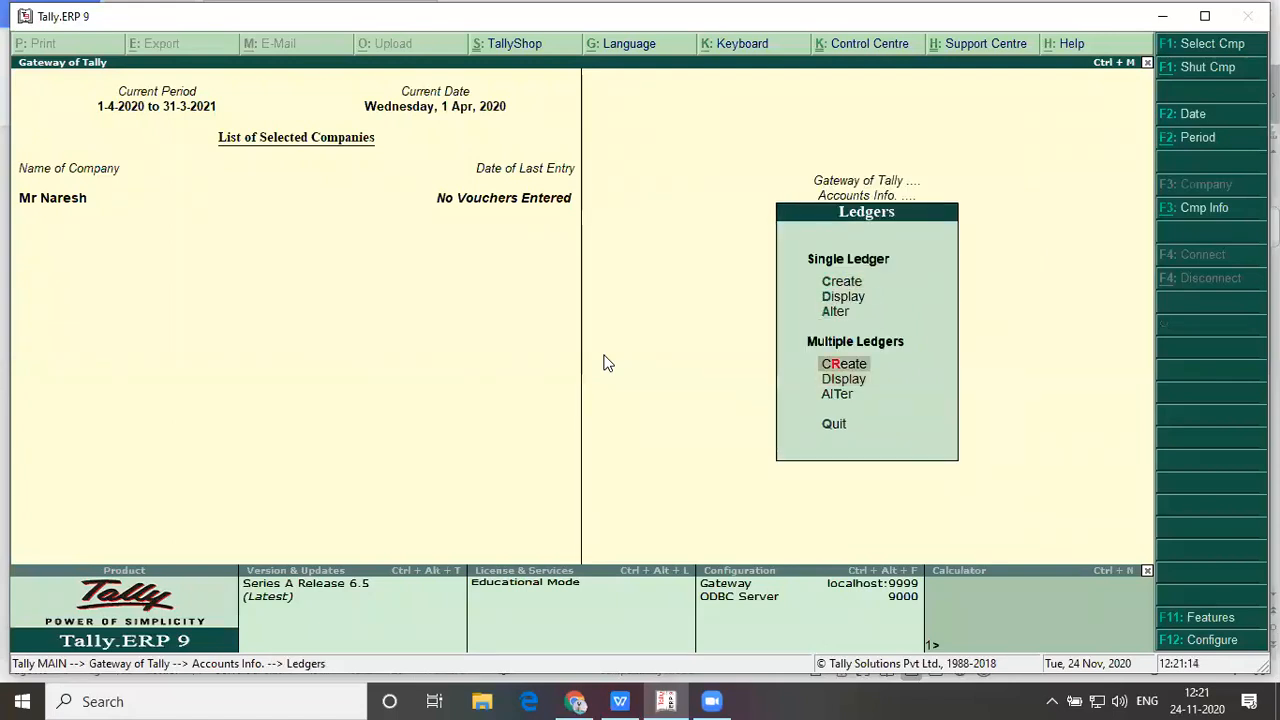
key("Return")
key("Return")
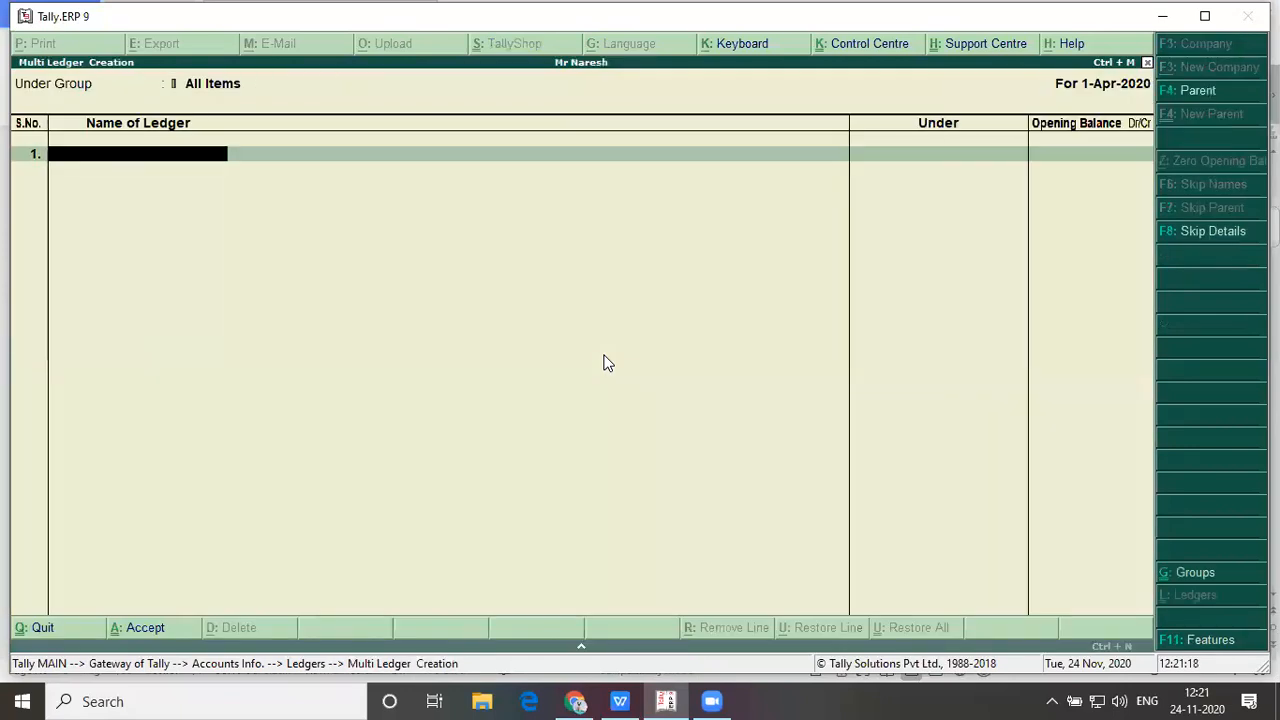
Check Problem 2's first transaction in the TALLY MATERIAL document and add the proprietor's ledger under Capital Account in Tally.ERP 9, without an opening balance
key("alt+Tab")
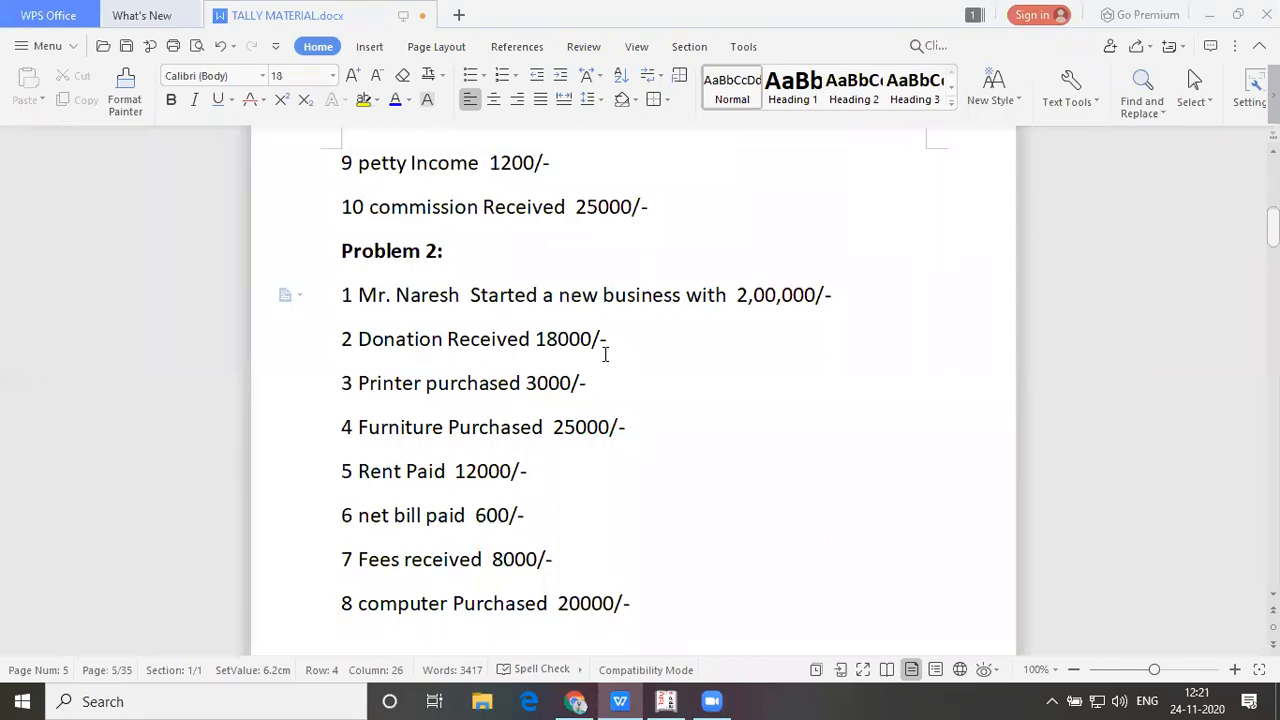
key("alt+Tab")
type("Mr Naresh")
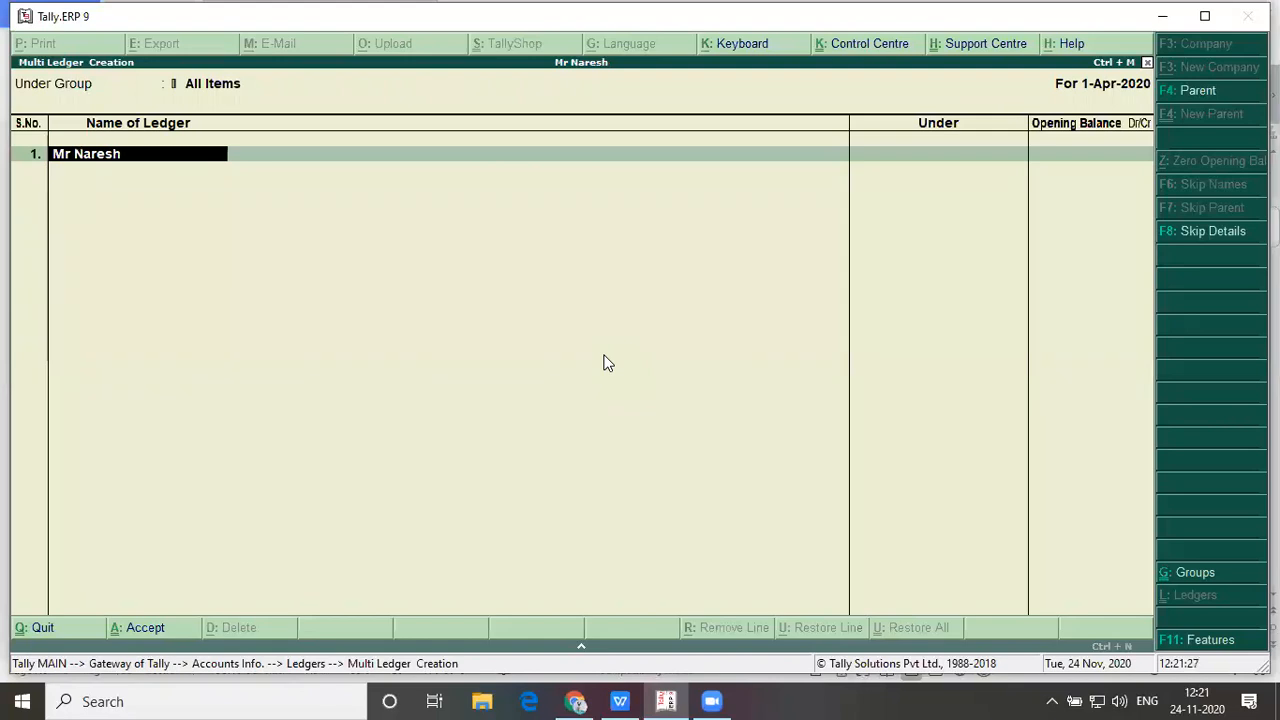
key("Return")
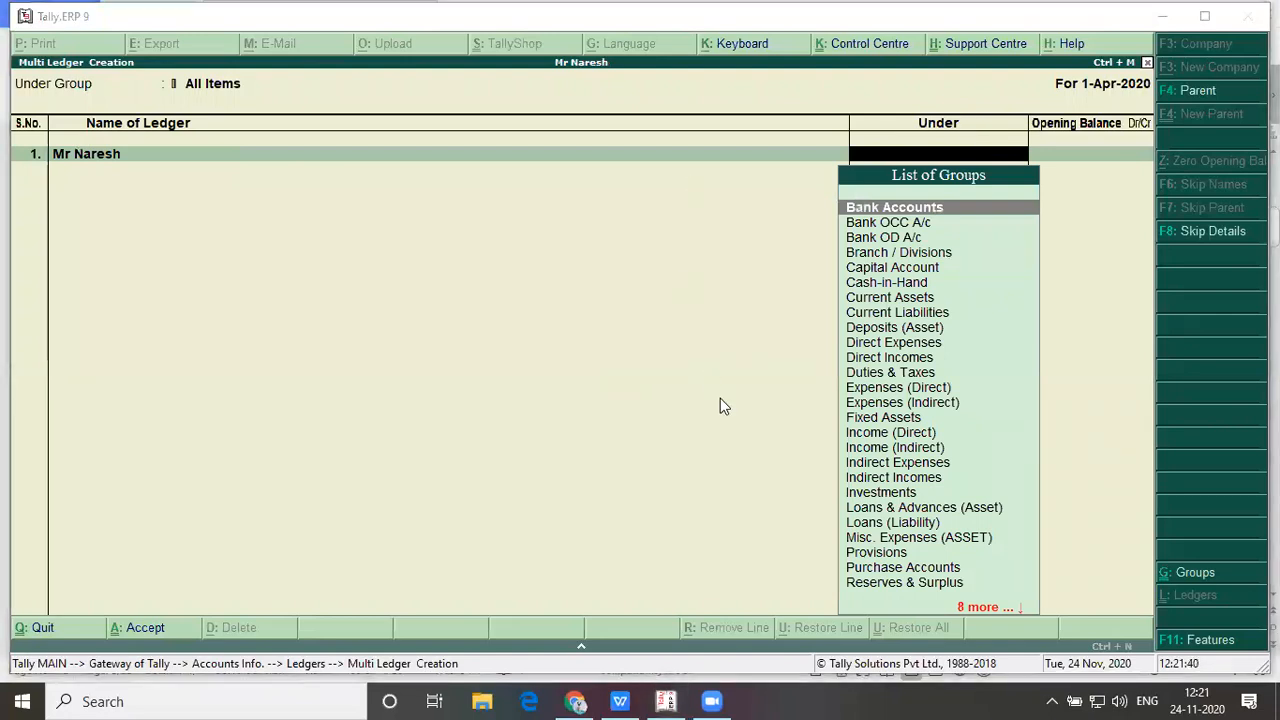
left_click(720, 283)
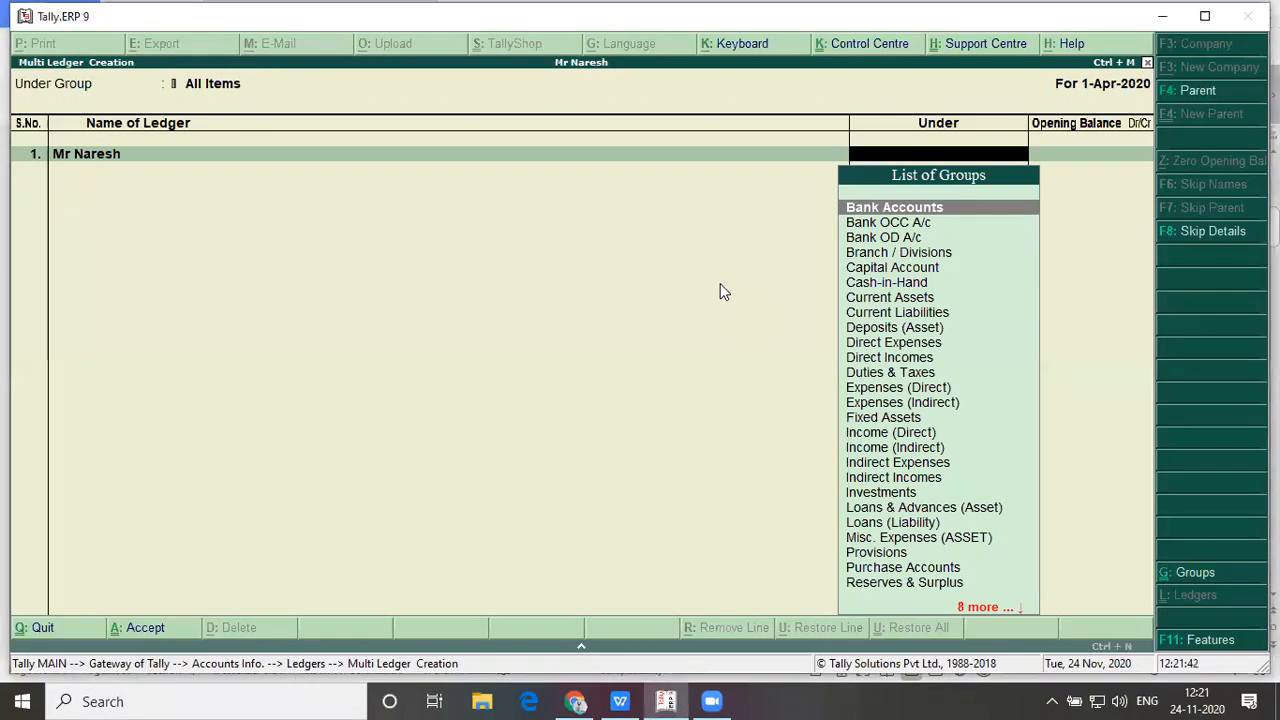
type("C")
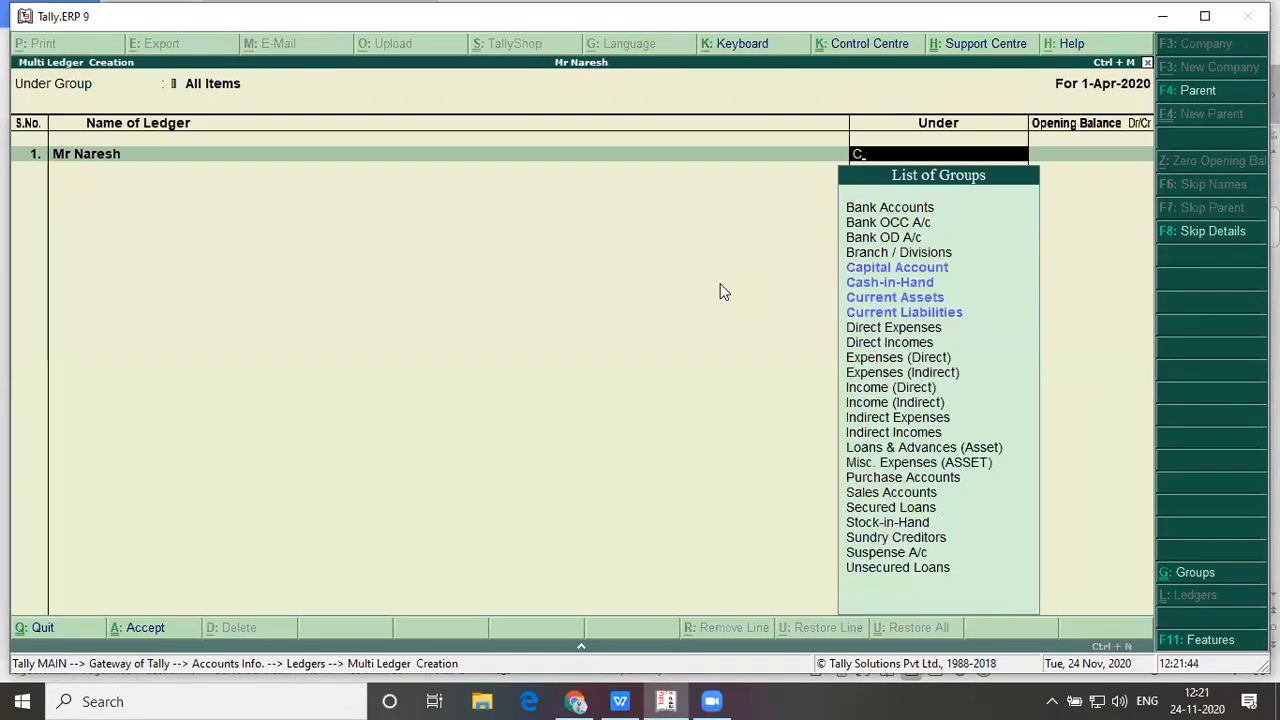
key("Return")
key("alt+Tab")
key("alt+Tab")
key("Return")
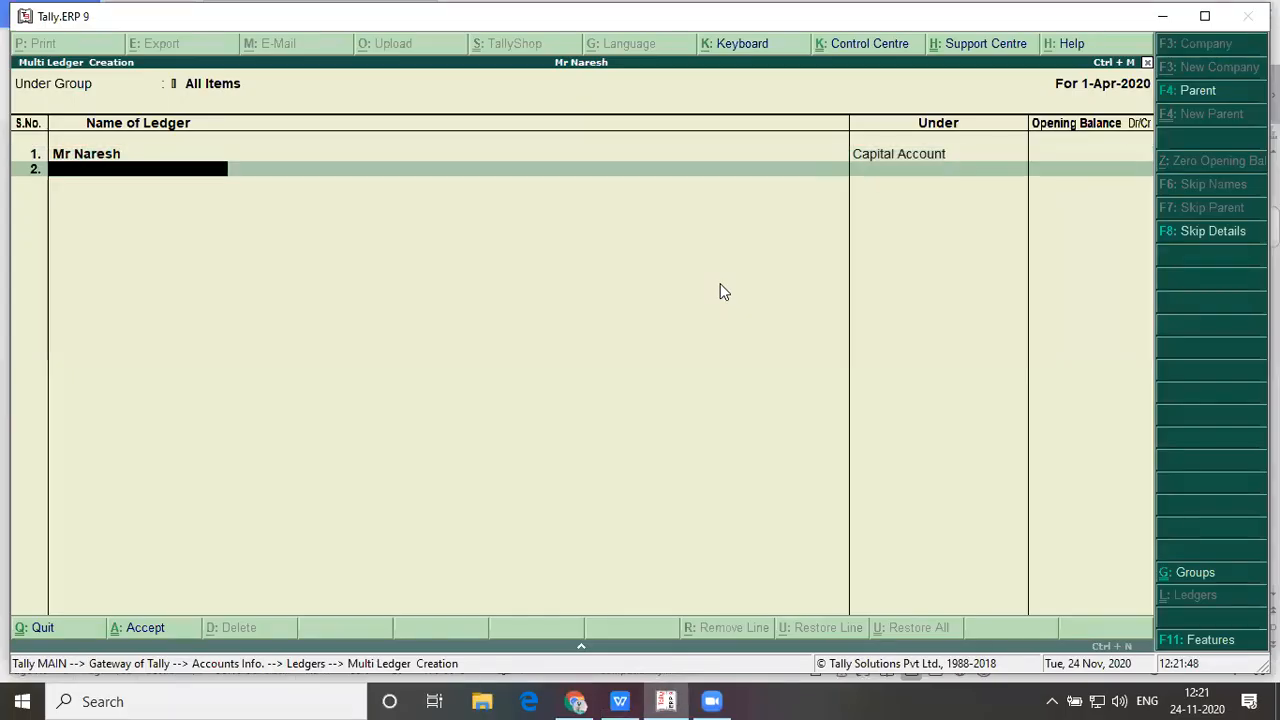
Check the second transaction in the TALLY MATERIAL document and add the ledger Donation Received under Indirect Incomes, leaving its opening balance blank
key("alt+Tab")
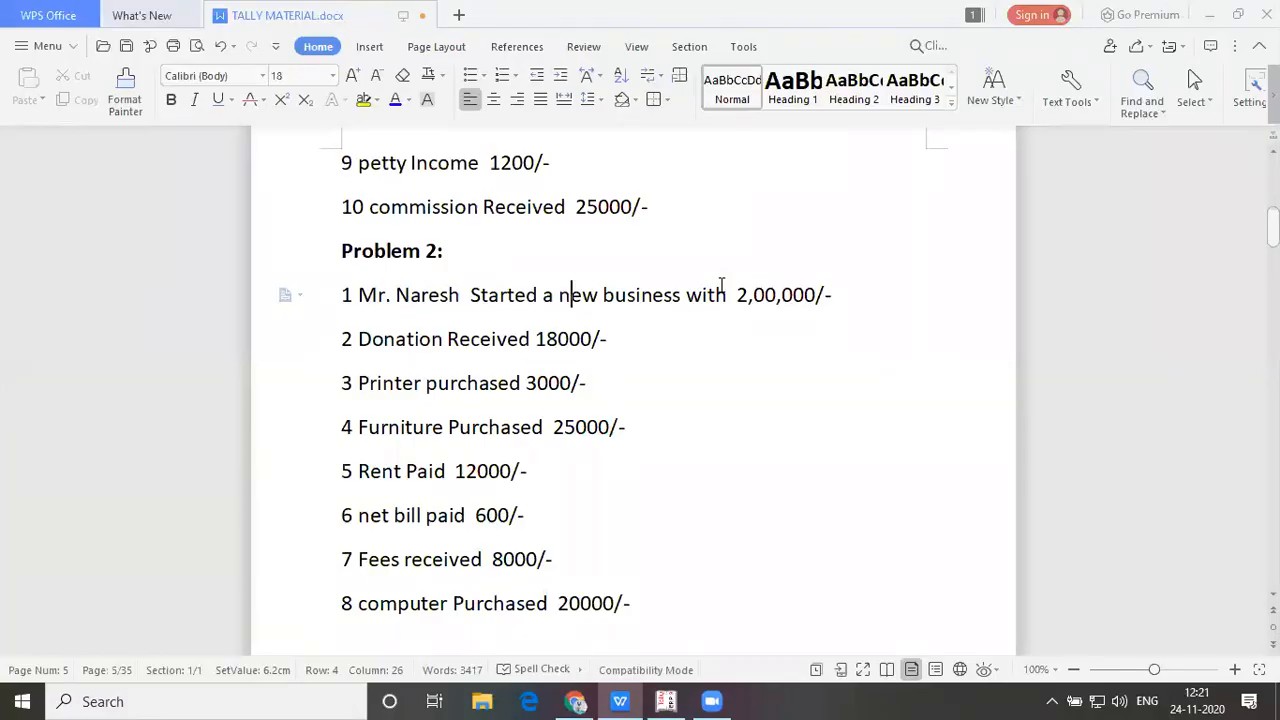
key("alt+Tab")
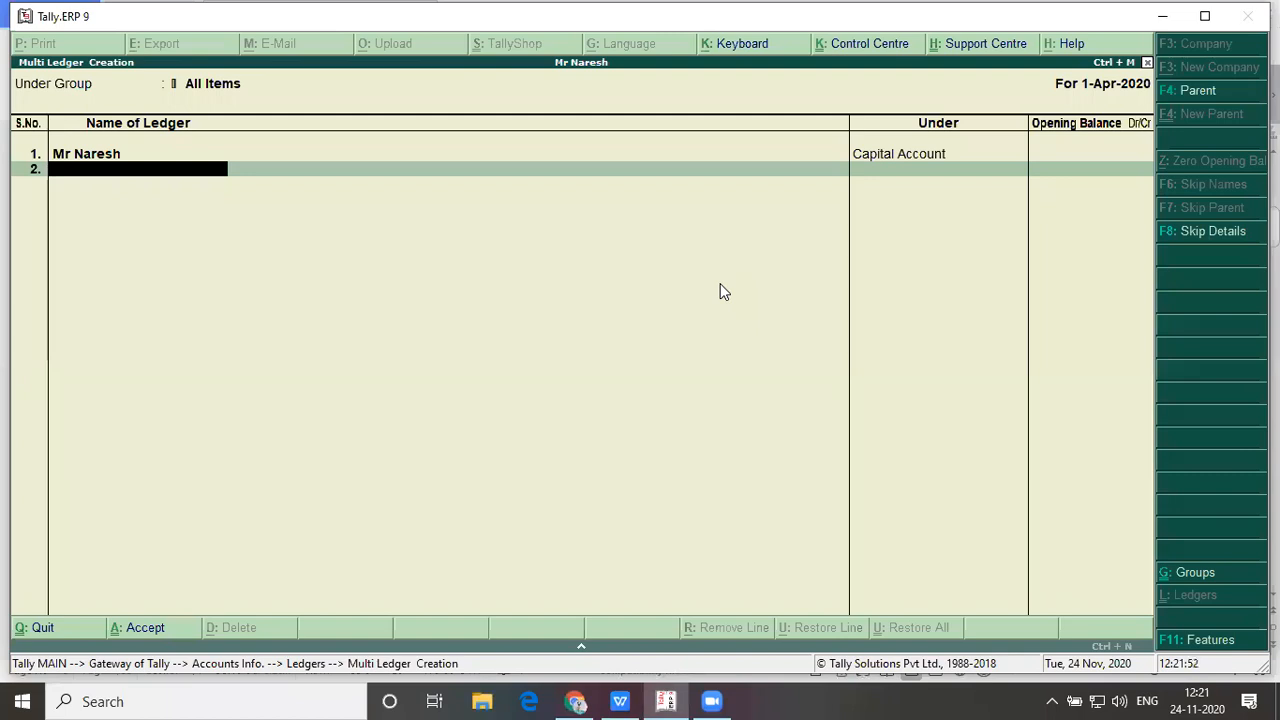
type("Donation Received")
key("Return")
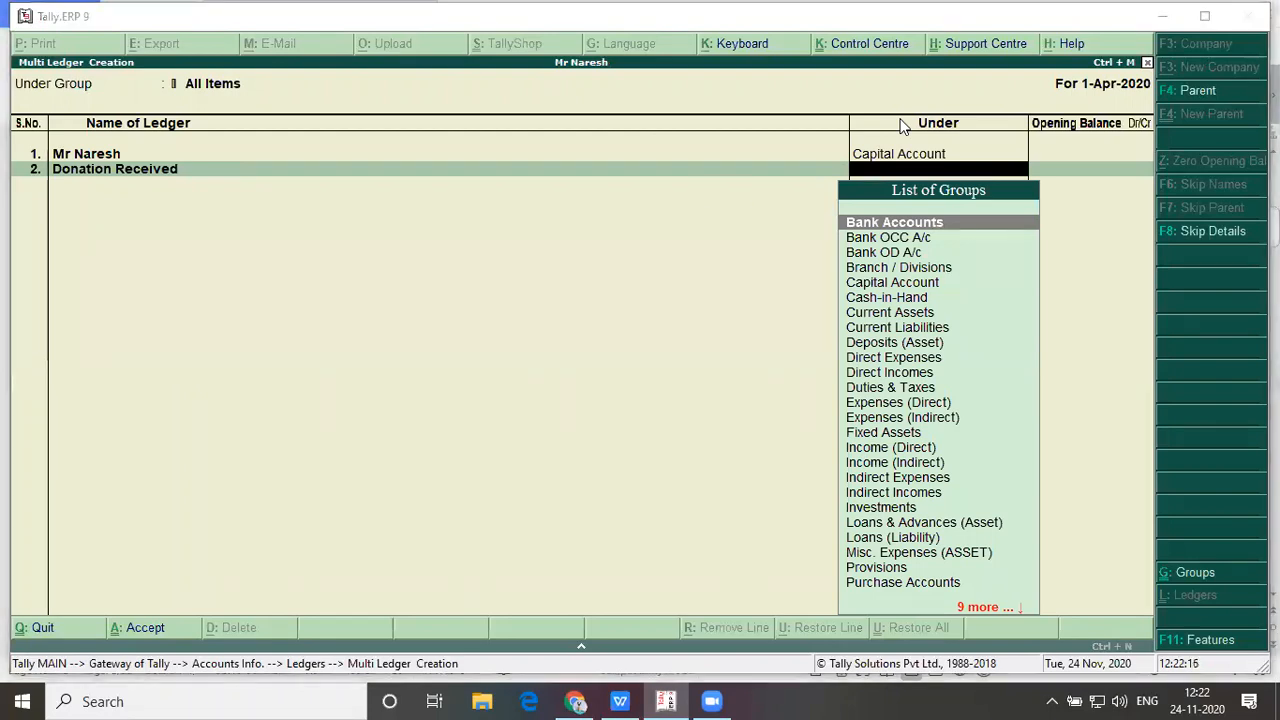
left_click(793, 232)
type("In")
key("Down")
key("Down")
key("Down")
key("Down")
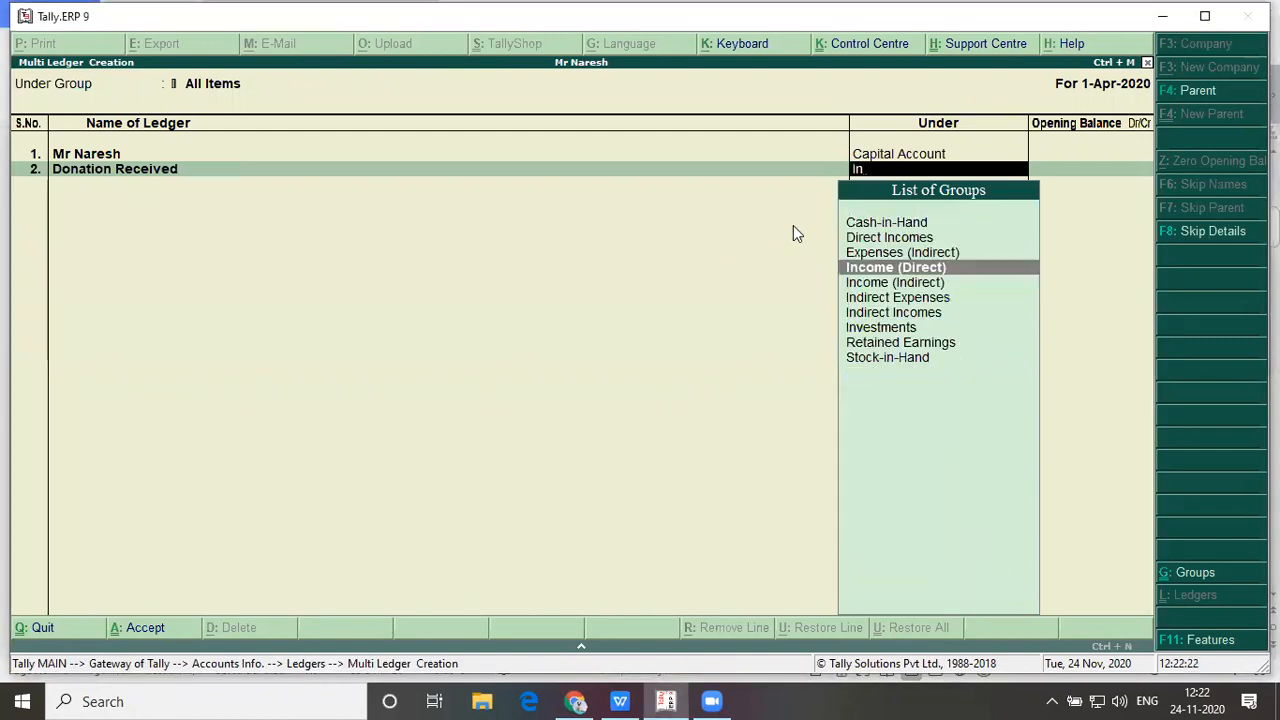
key("Return")
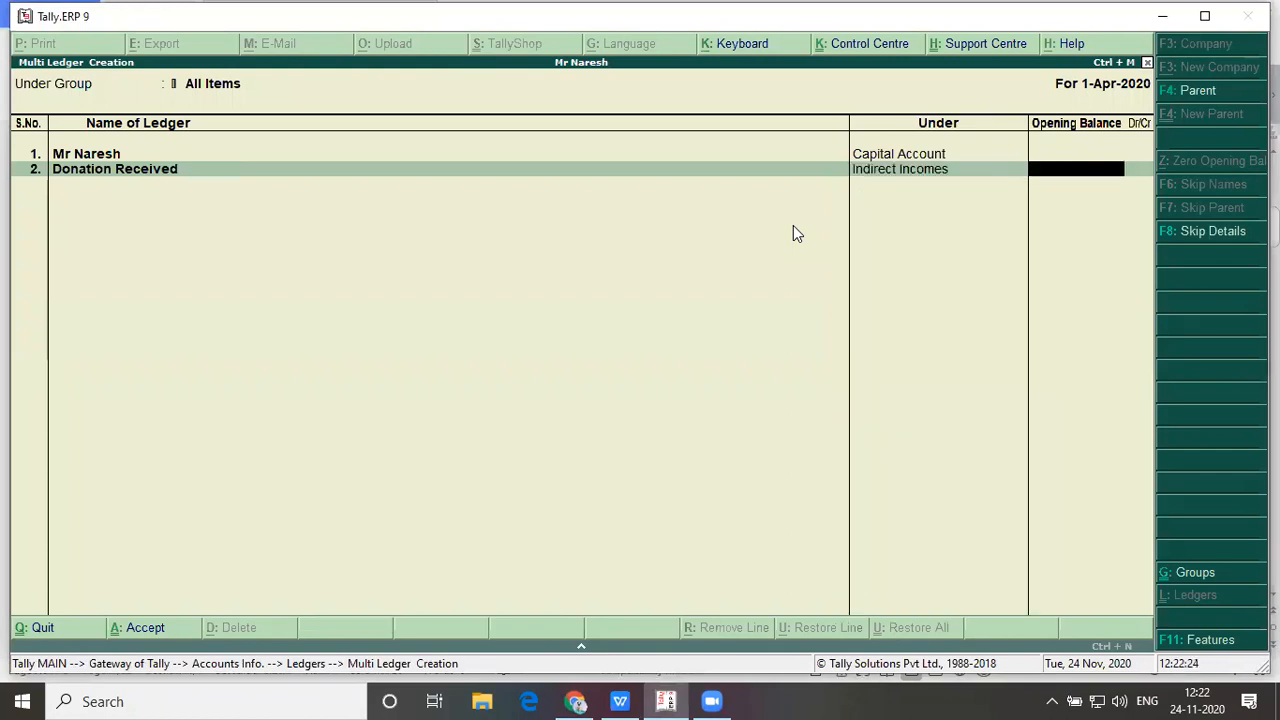
key("Return")
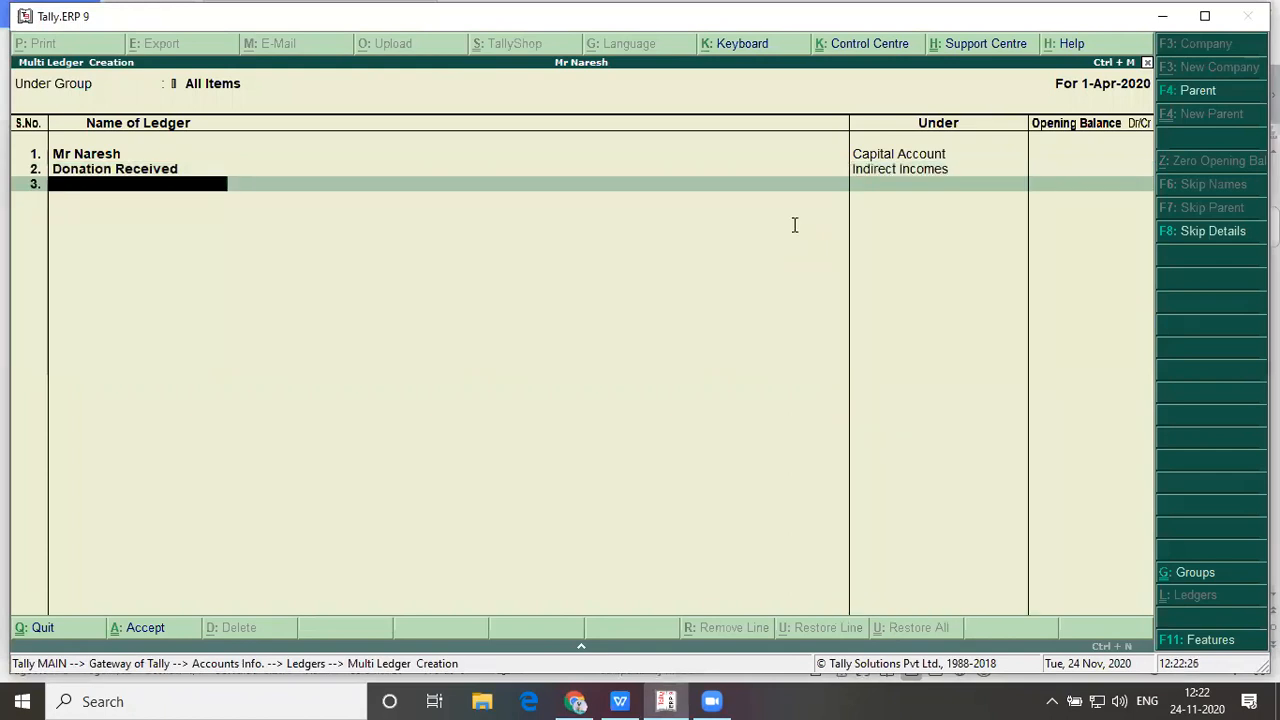
Consult the TALLY MATERIAL document for the third transaction and add the ledger Printer under Fixed Assets, with no opening balance
key("alt+Tab")
key("Down")
key("Down")
key("alt+Tab")
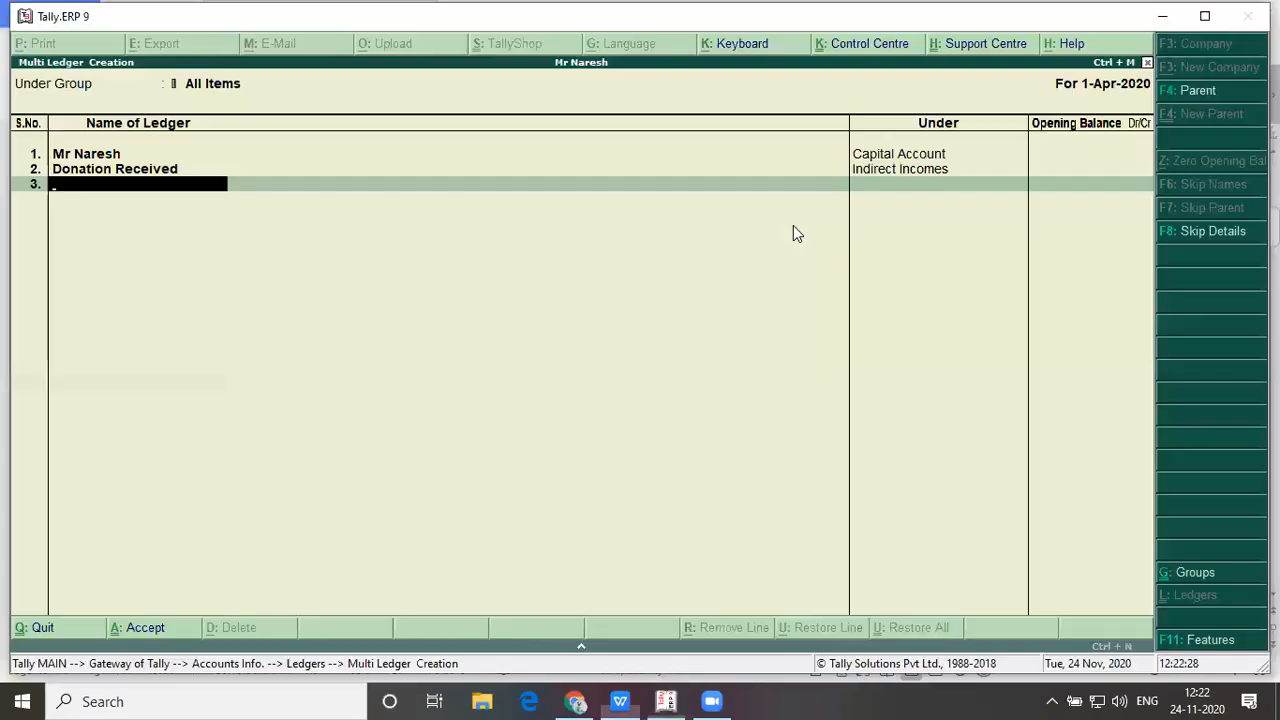
type("Prinj")
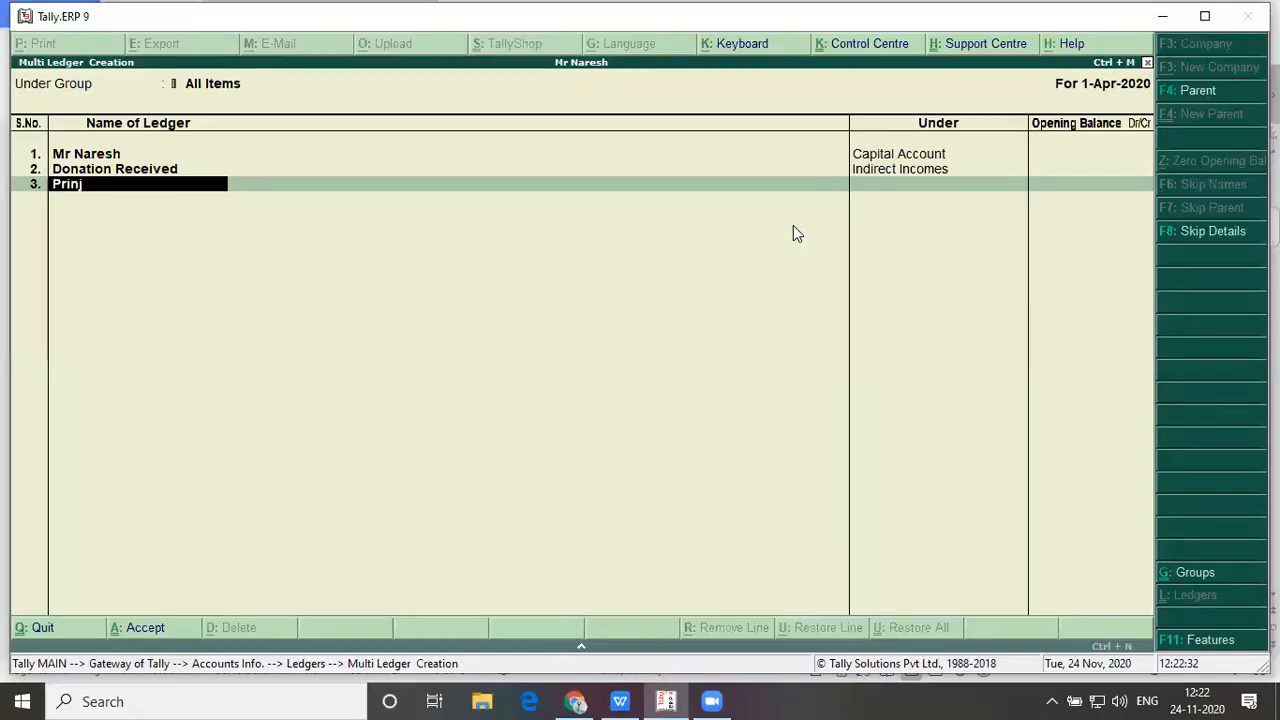
key("BackSpace")
type("ter")
key("Return")
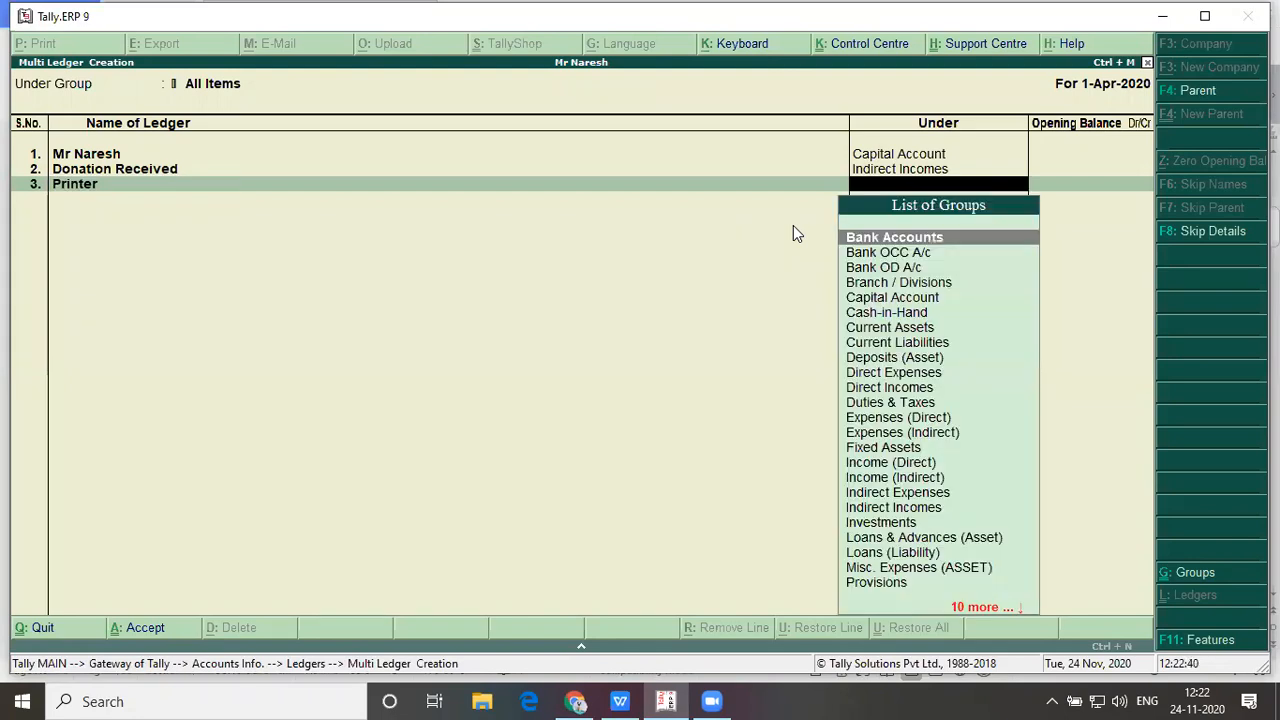
type("f")
key("Return")
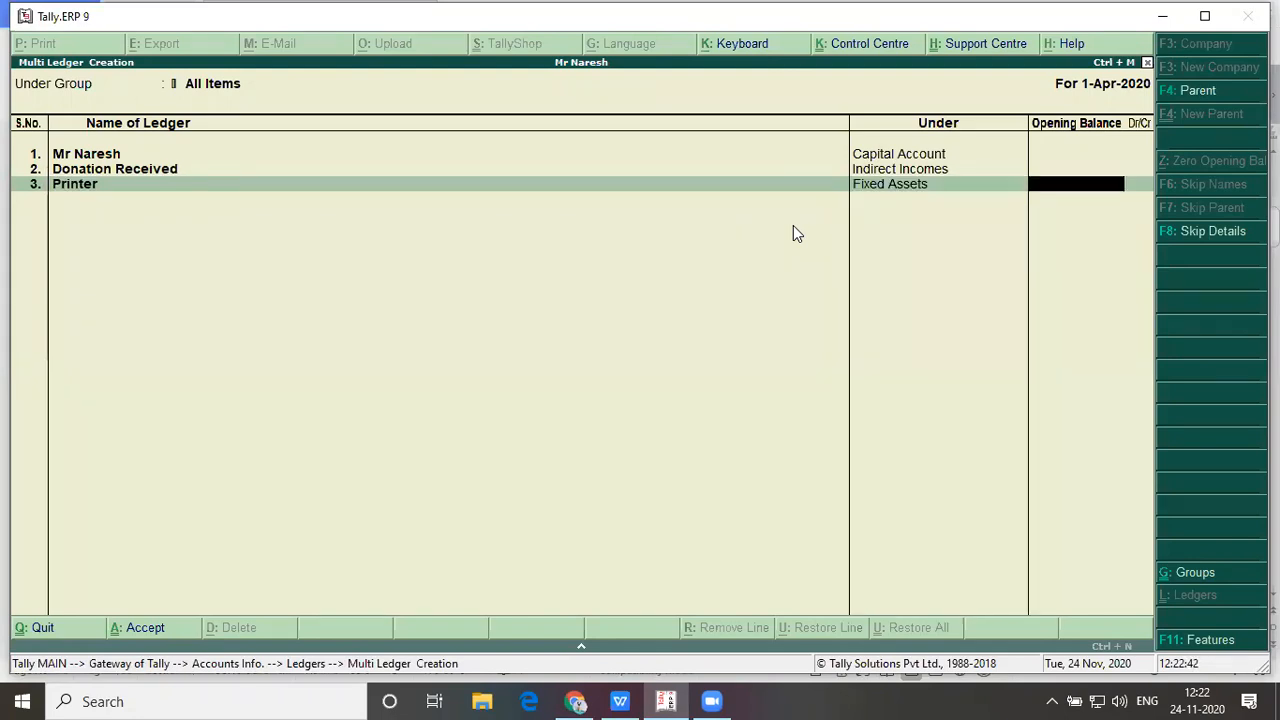
key("Return")
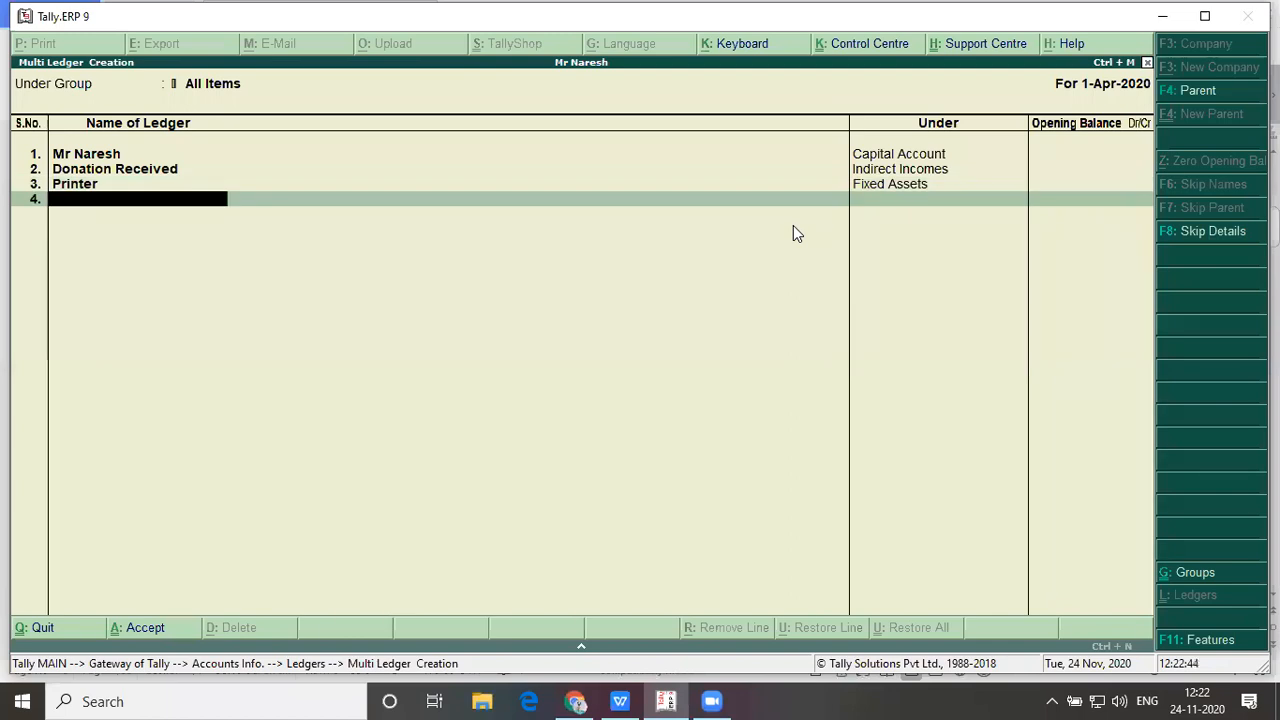
Look up the fourth transaction in the TALLY MATERIAL document and add the ledger Furniture under Fixed Assets, with no opening balance
key("alt+Tab")
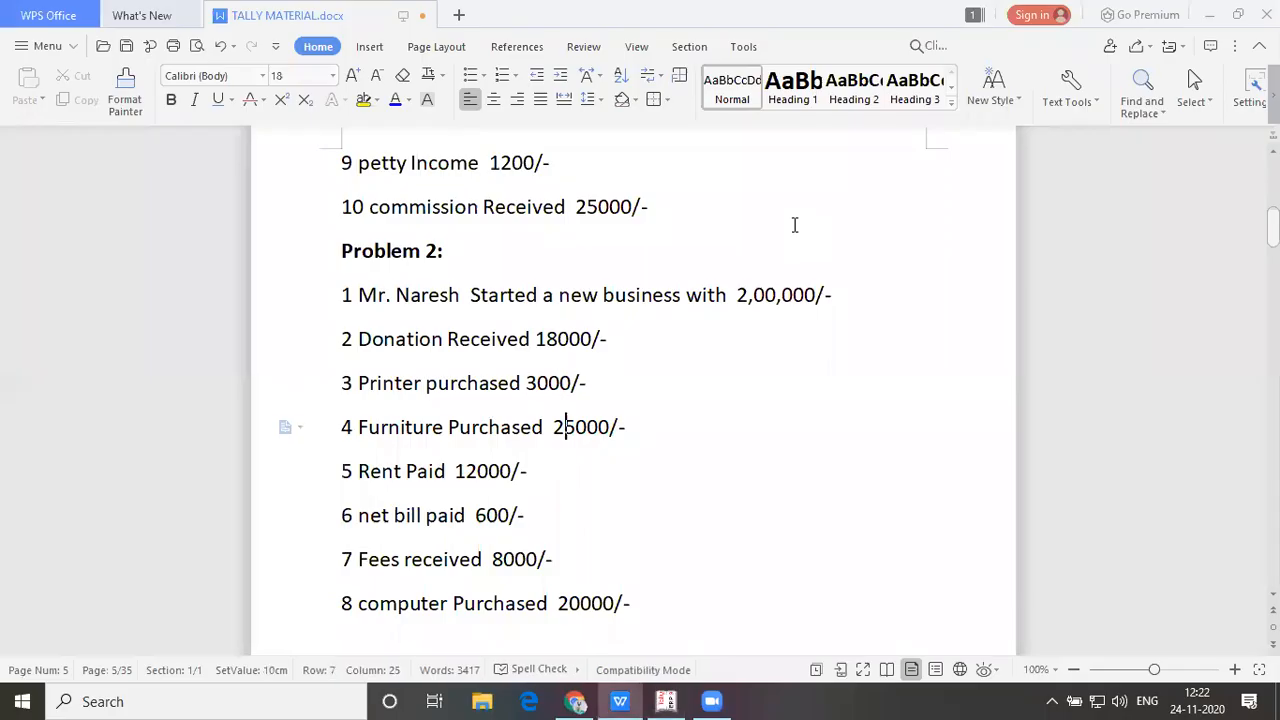
key("alt+Tab")
type("F")
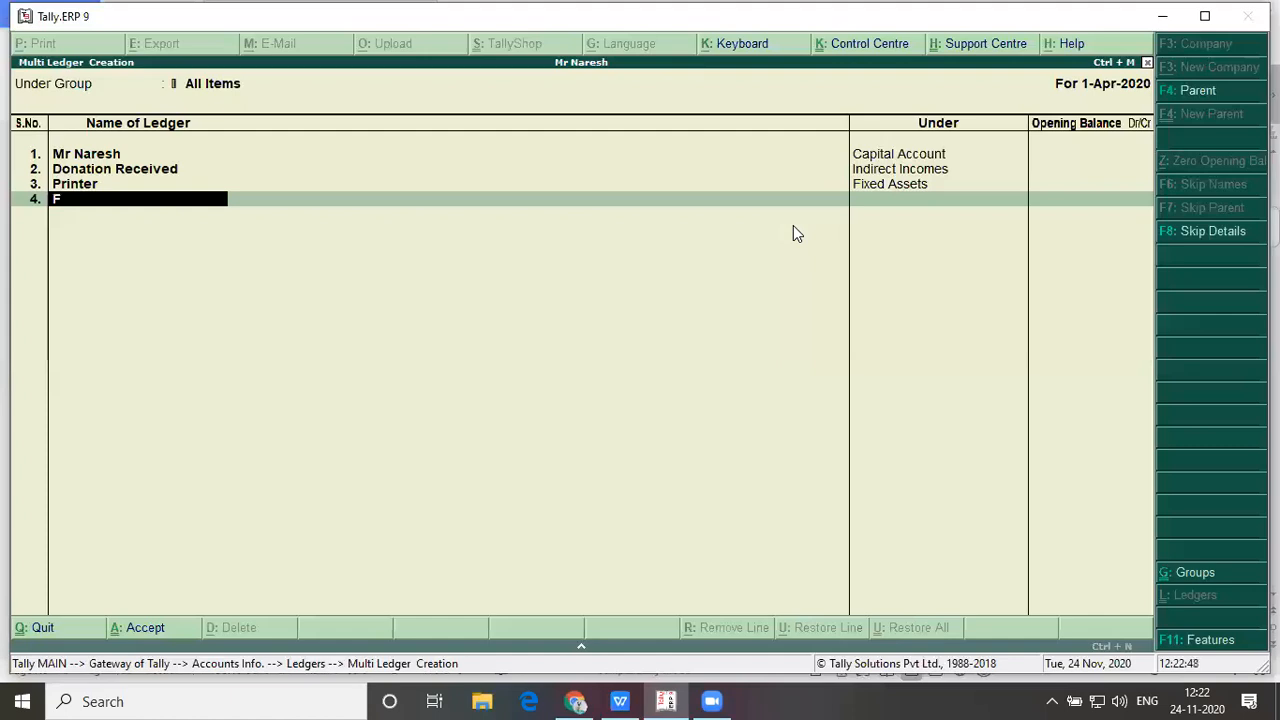
type("urniture")
key("Return")
type("fi")
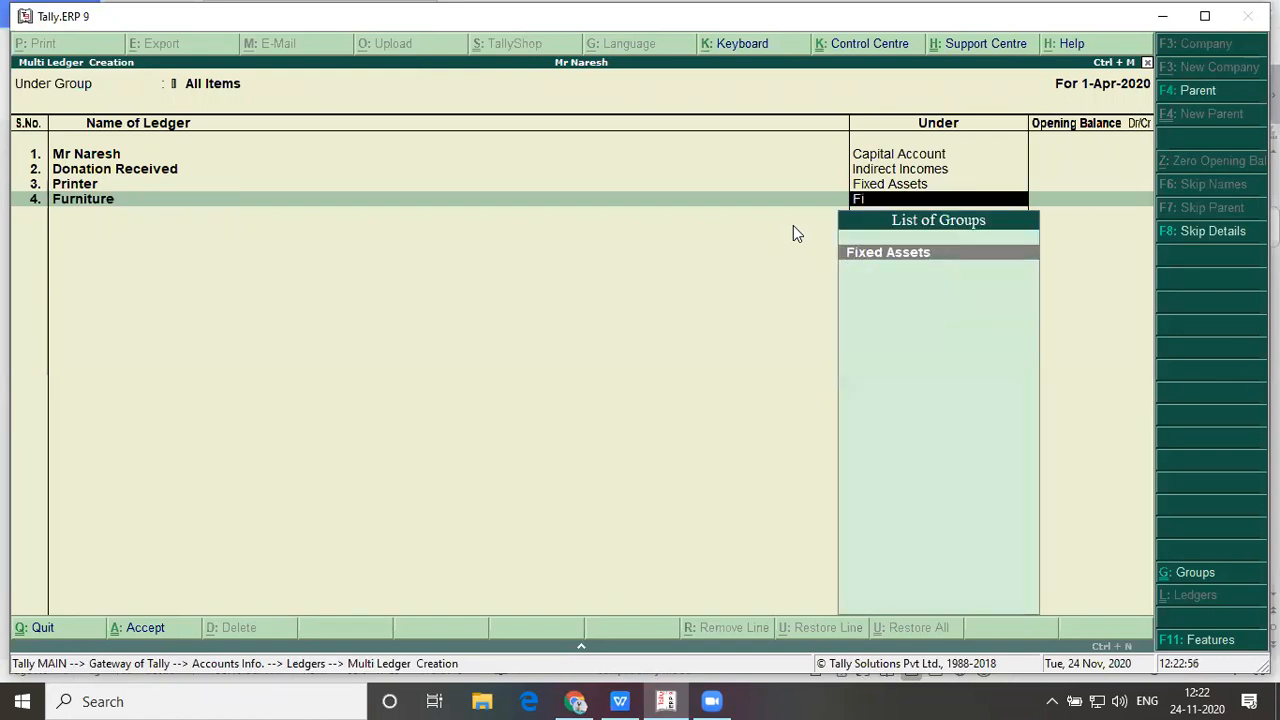
key("Return")
key("Return")
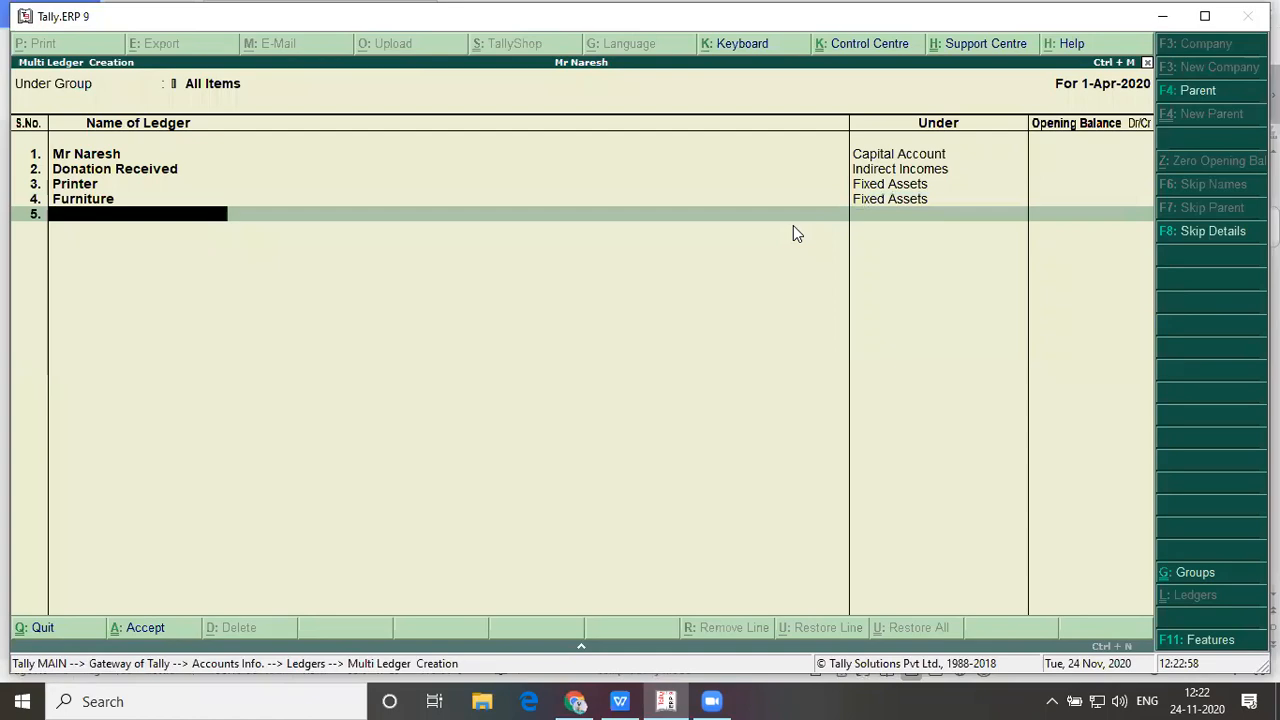
Look up the fifth transaction in the TALLY MATERIAL document and add the ledger Rent Paid under Indirect Expenses, with no opening balance
key("alt+Tab")
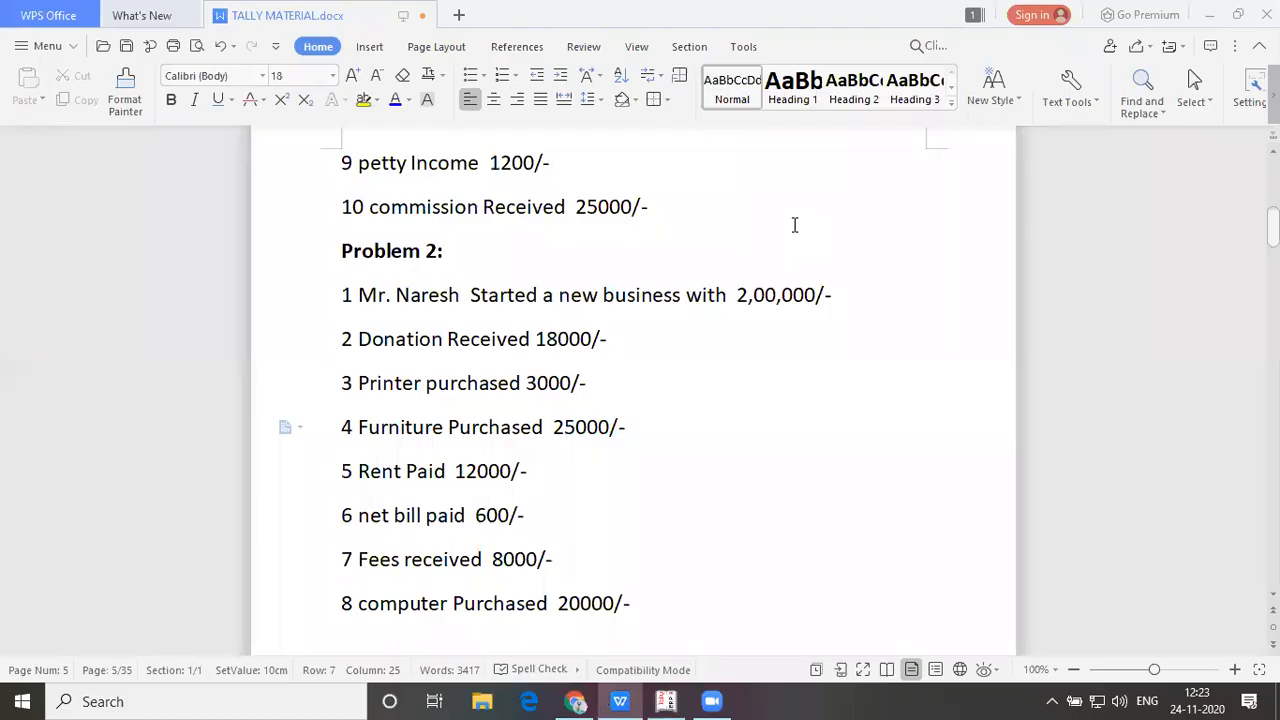
key("alt+Tab")
type("R")
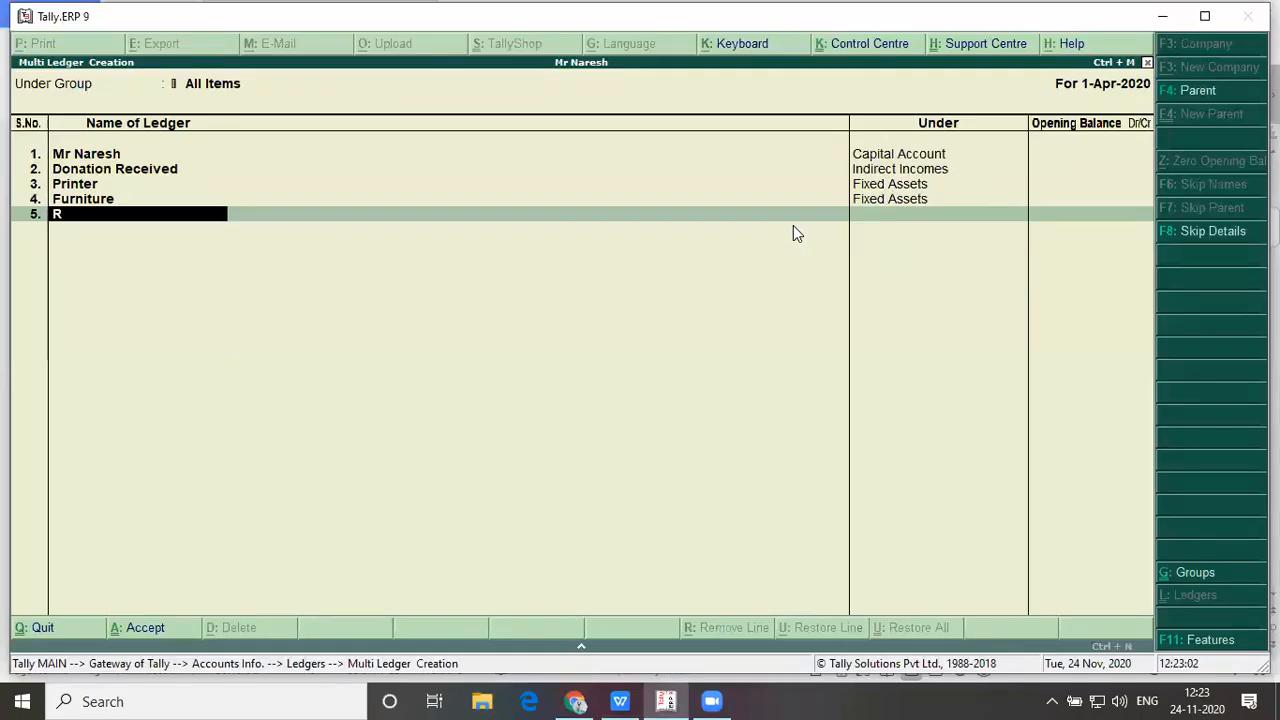
type("ent Paid")
key("Return")
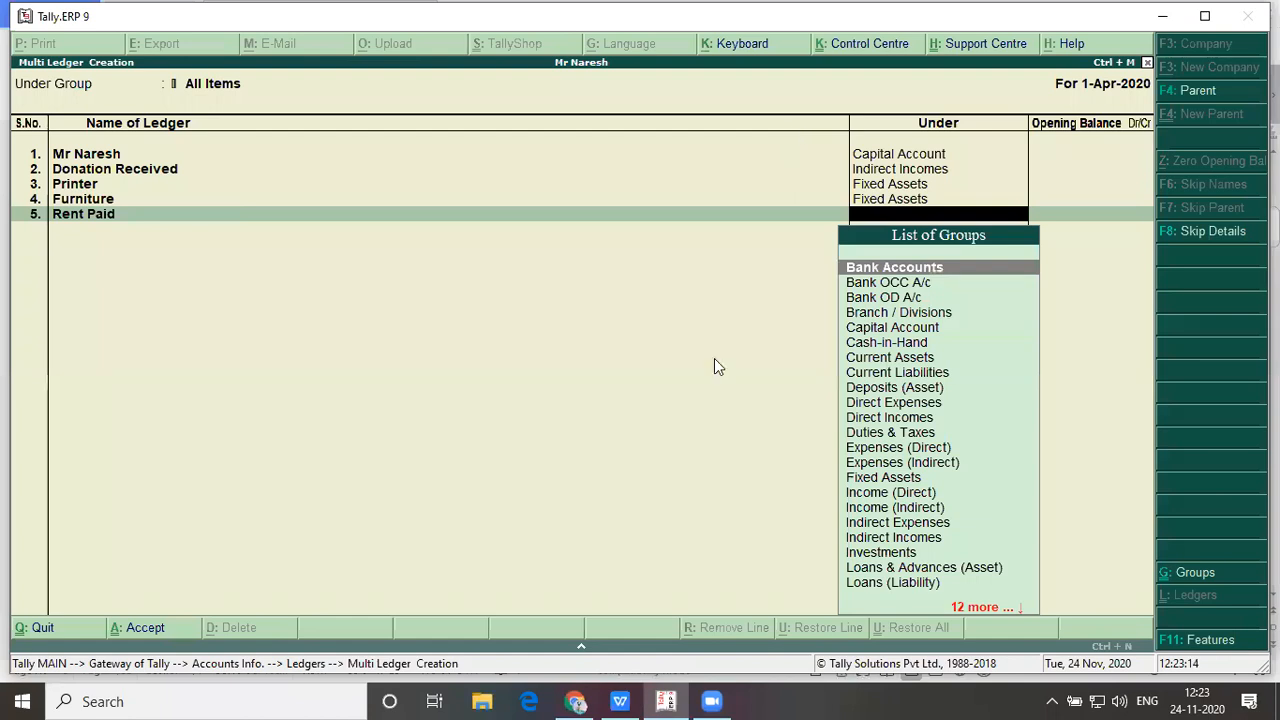
type("In")
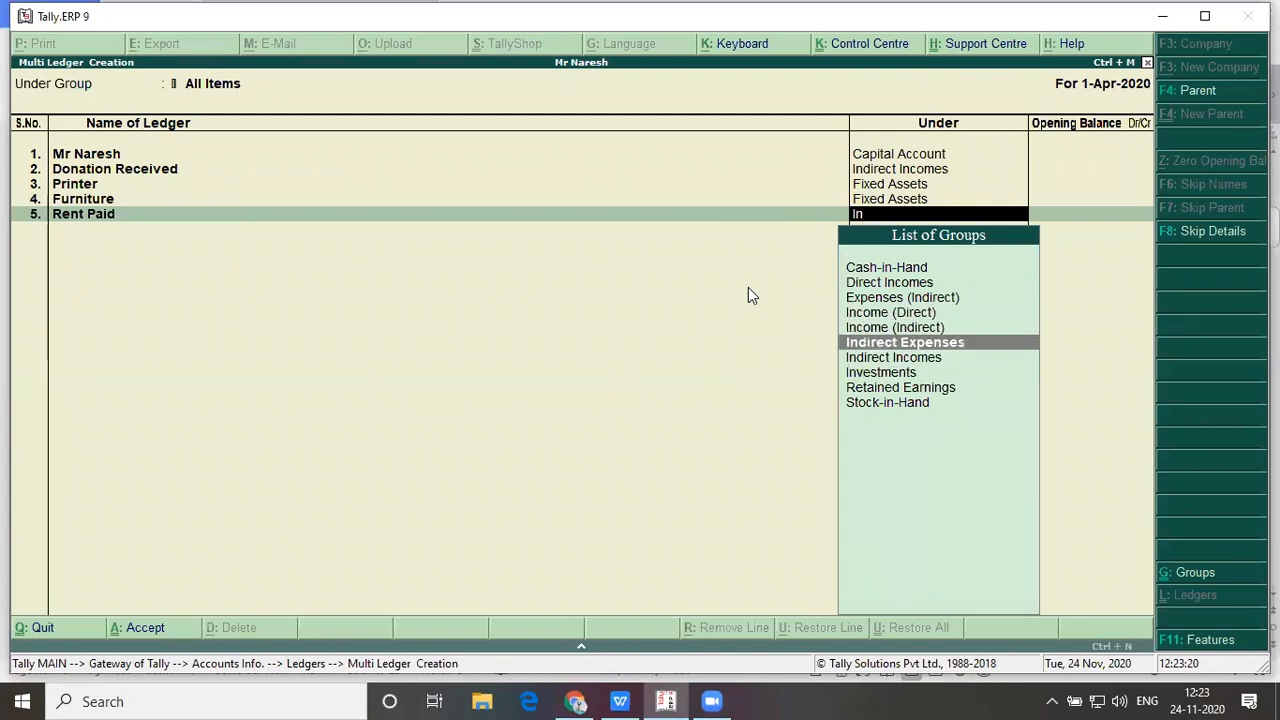
key("Down")
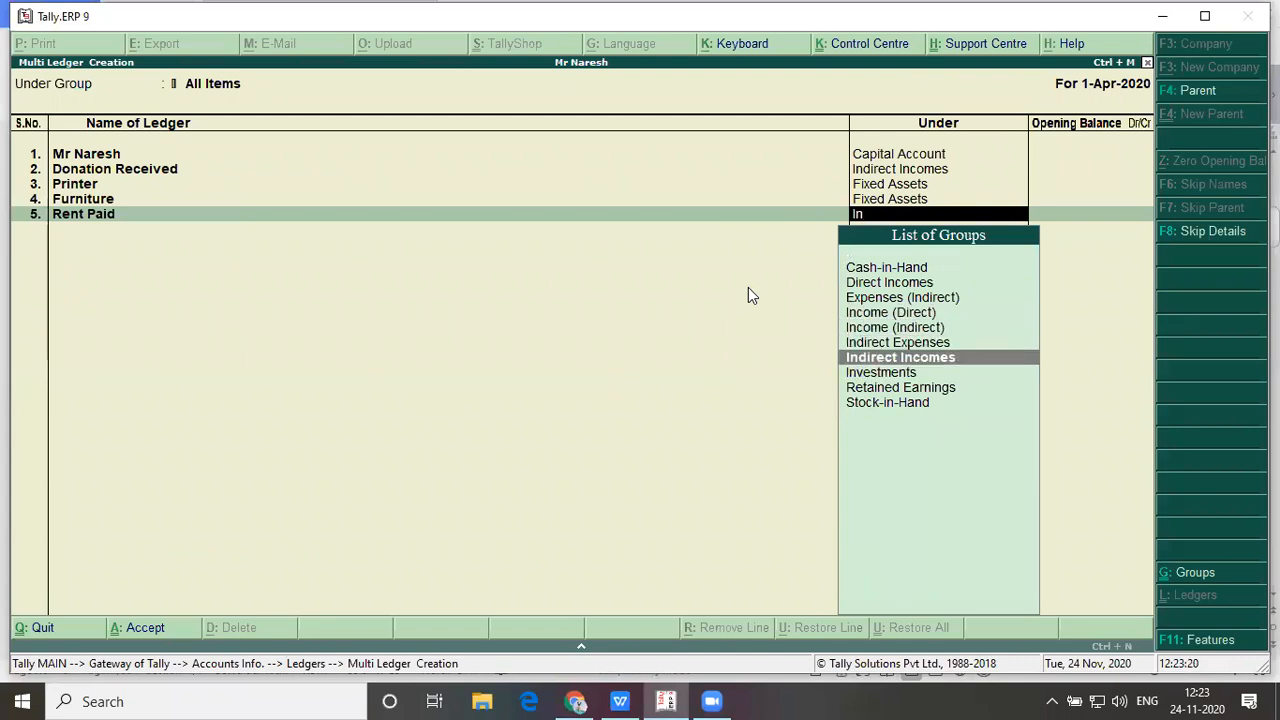
key("Up")
key("Return")
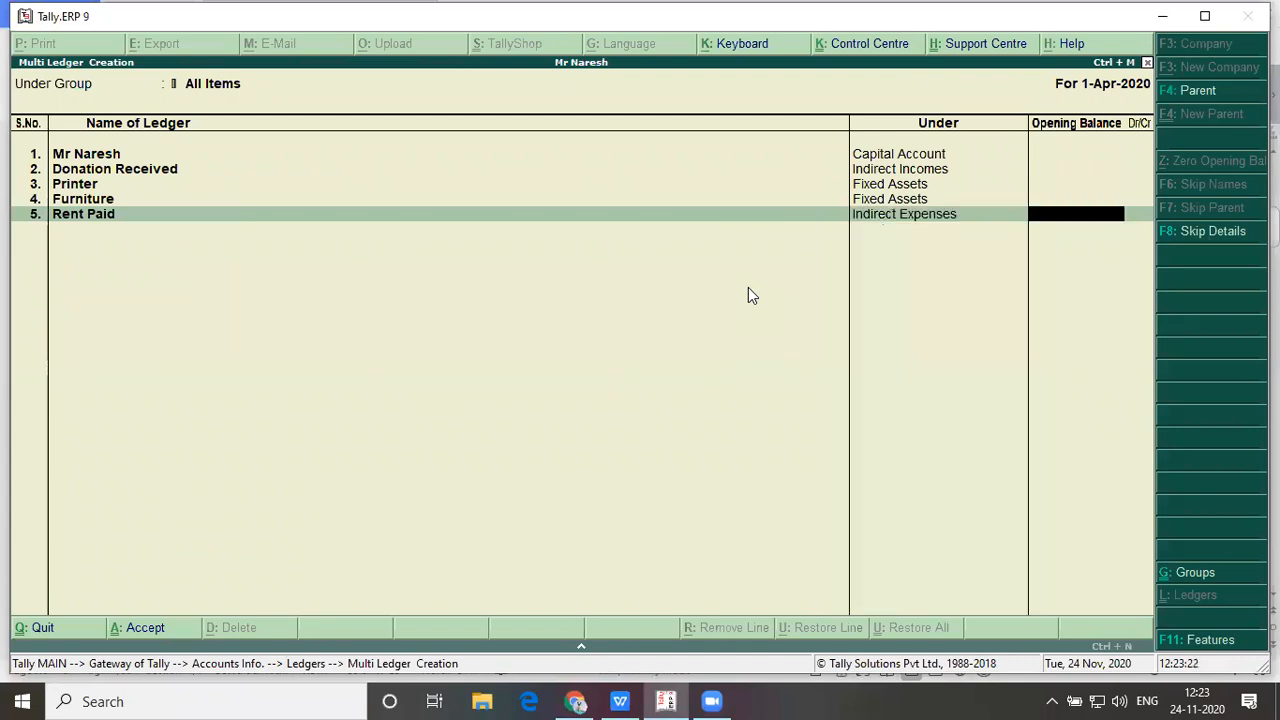
key("Return")
Look up the sixth transaction in the TALLY MATERIAL document and add the ledger Net Bill Paid under Indirect Expenses, with no opening balance
key("alt+Tab")
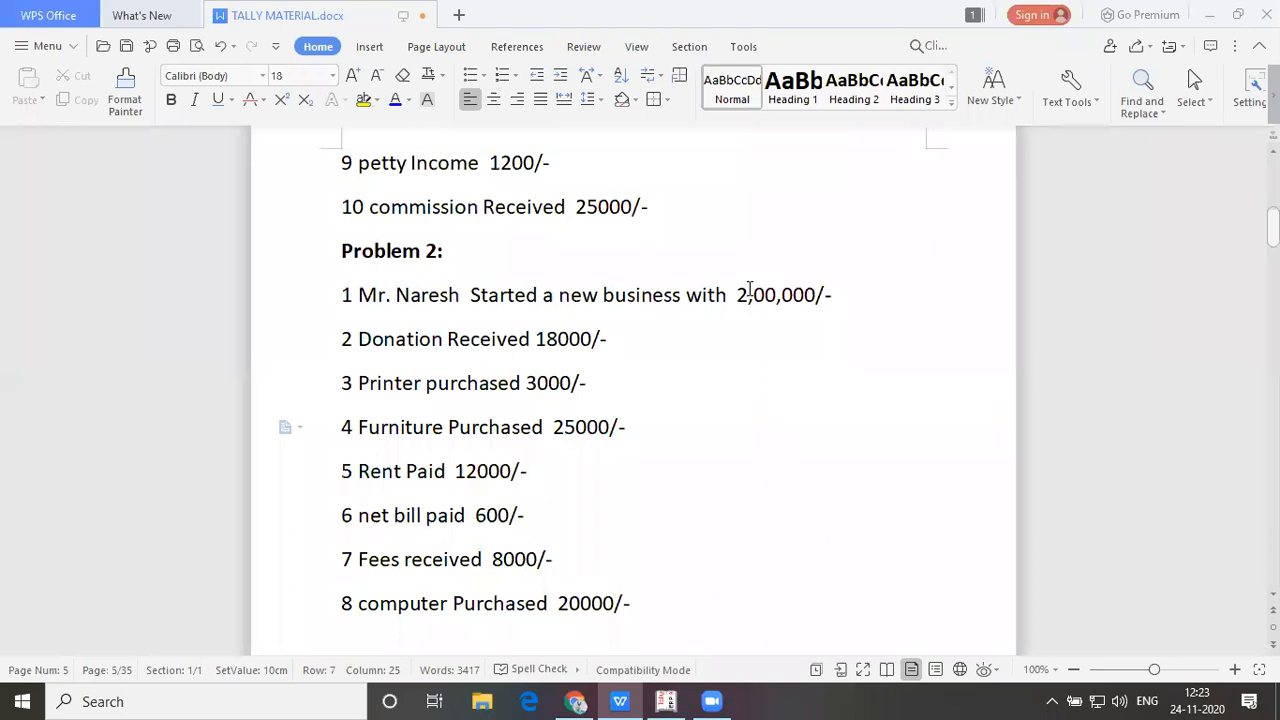
key("Down")
key("Down")
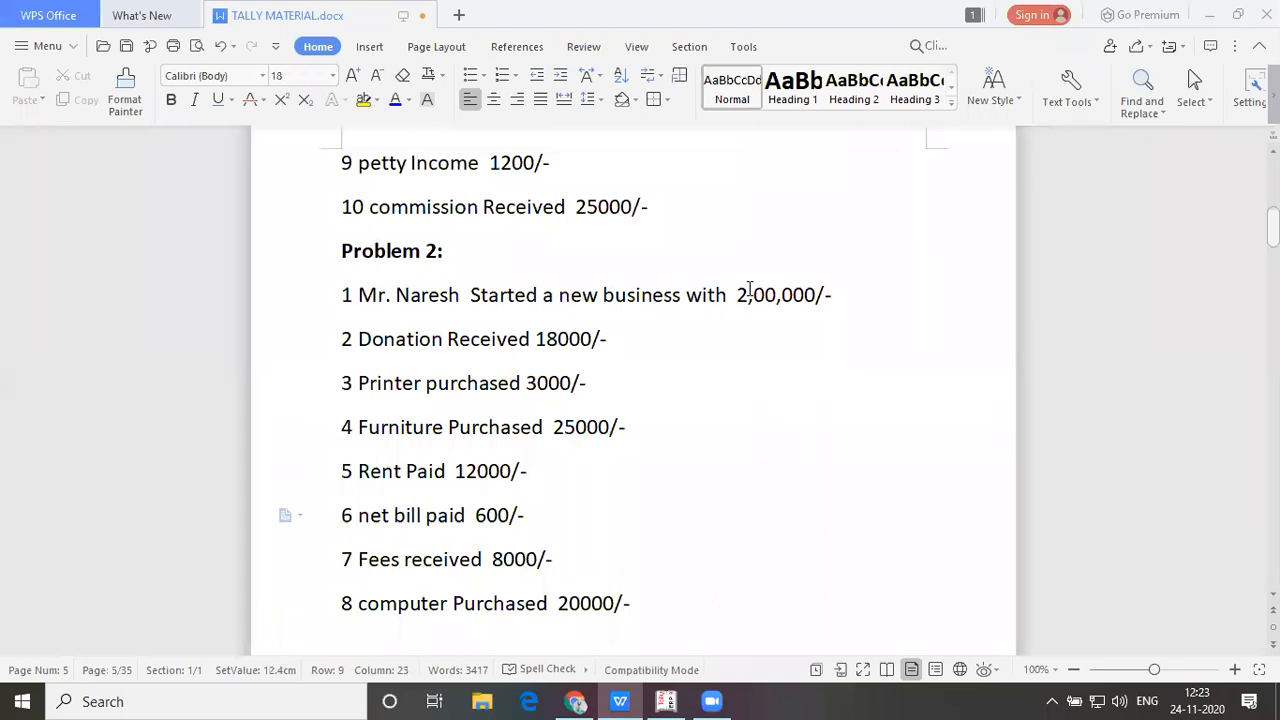
key("alt+Tab")
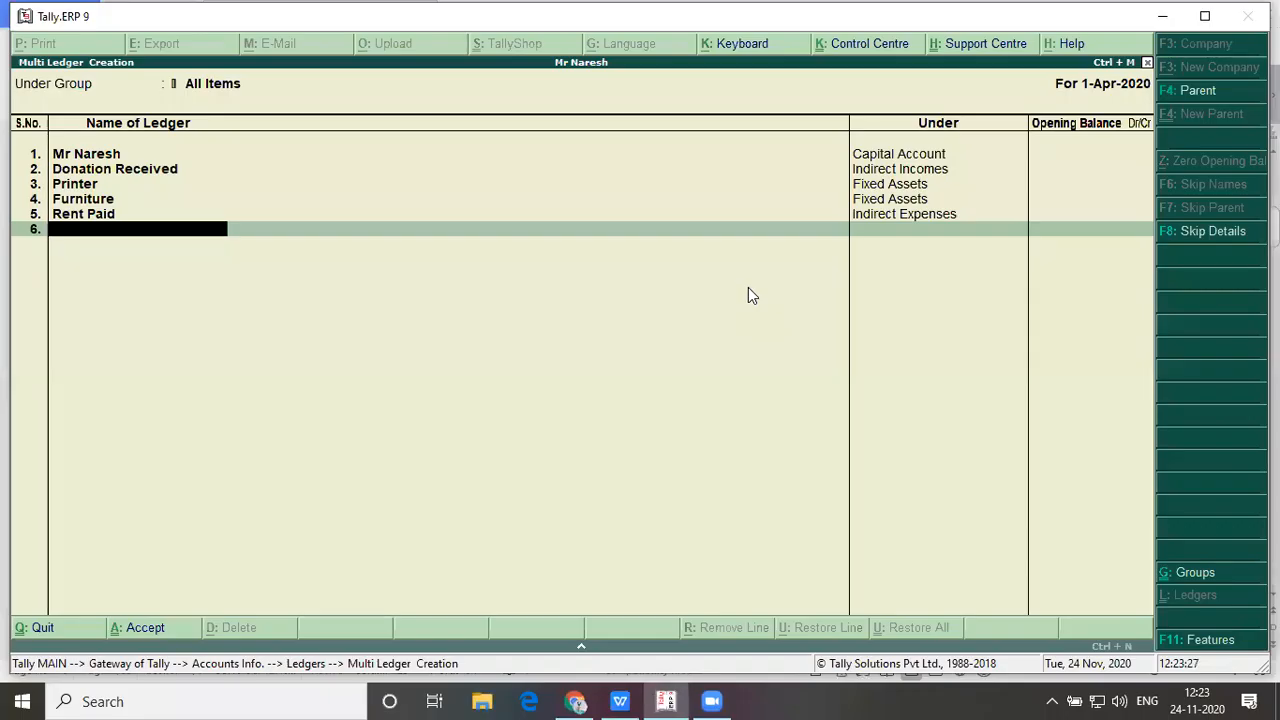
type("Net Bill Paid")
key("Return")
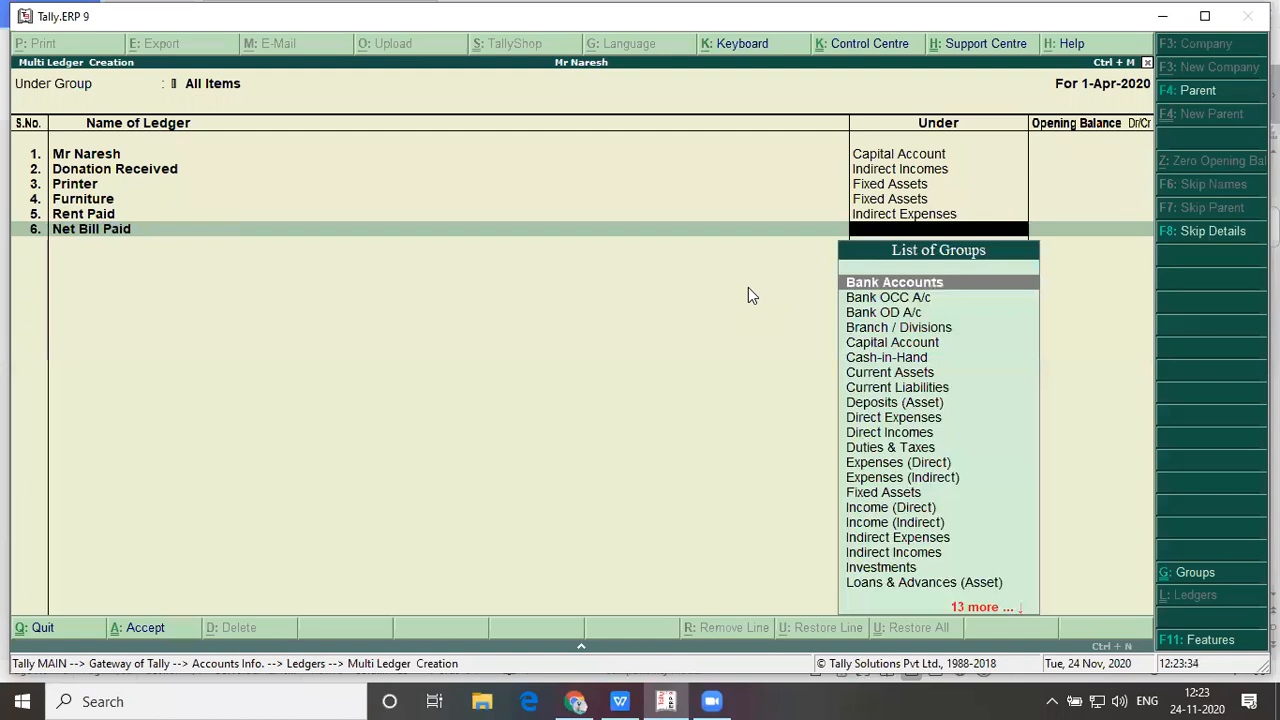
type("In")
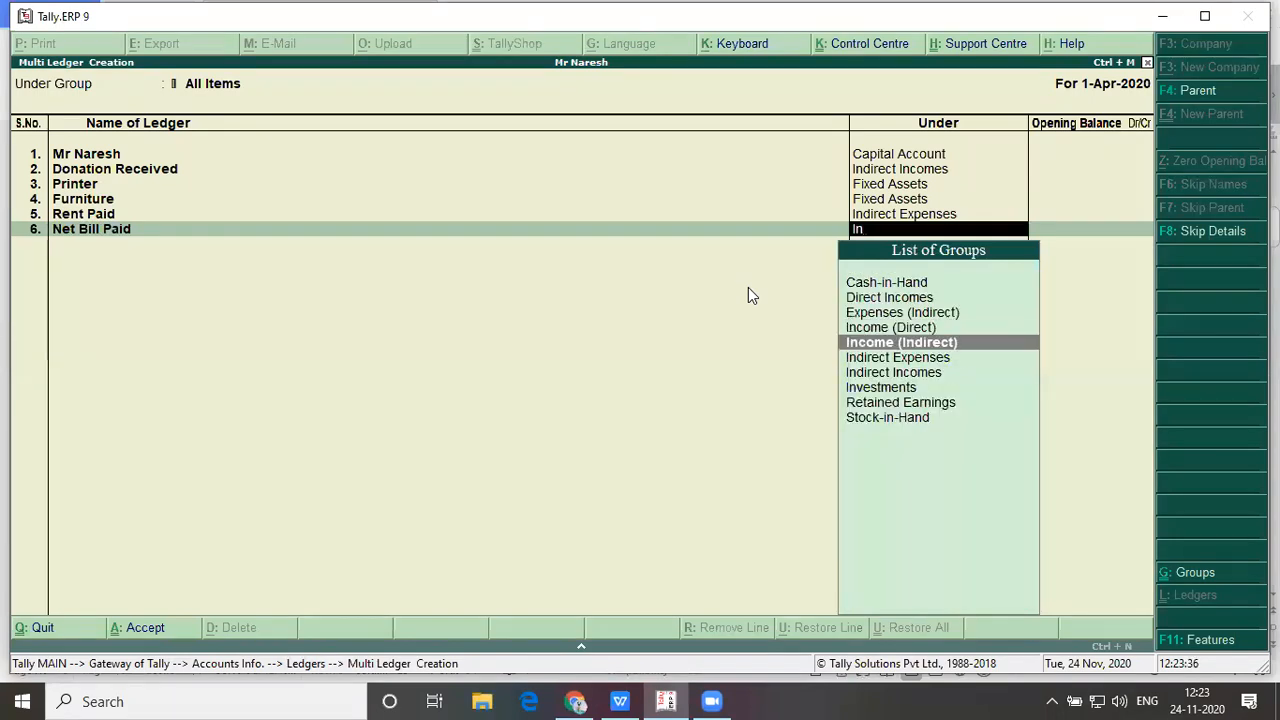
key("Down")
key("Return")
key("Return")
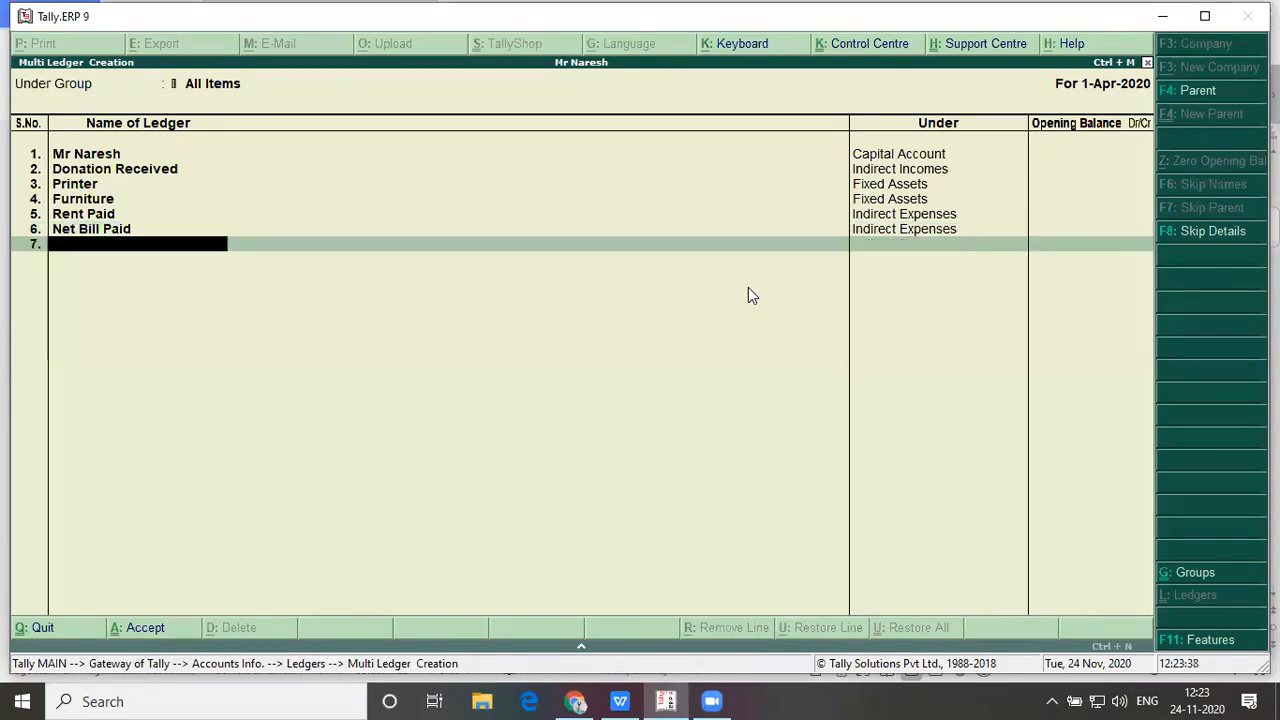
Look up the seventh transaction in the TALLY MATERIAL document and add the ledger Fees Received under Indirect Incomes, with no opening balance
key("alt+Tab")
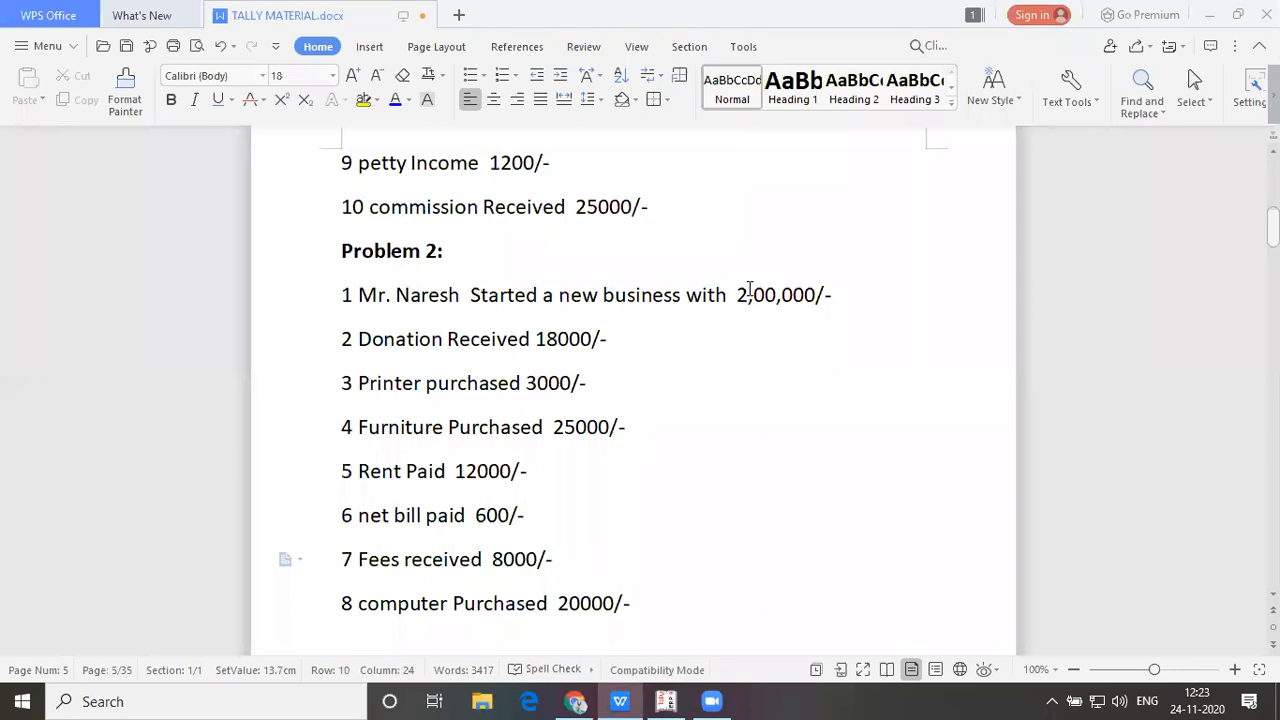
key("alt+Tab")
type("Fees Receiv")
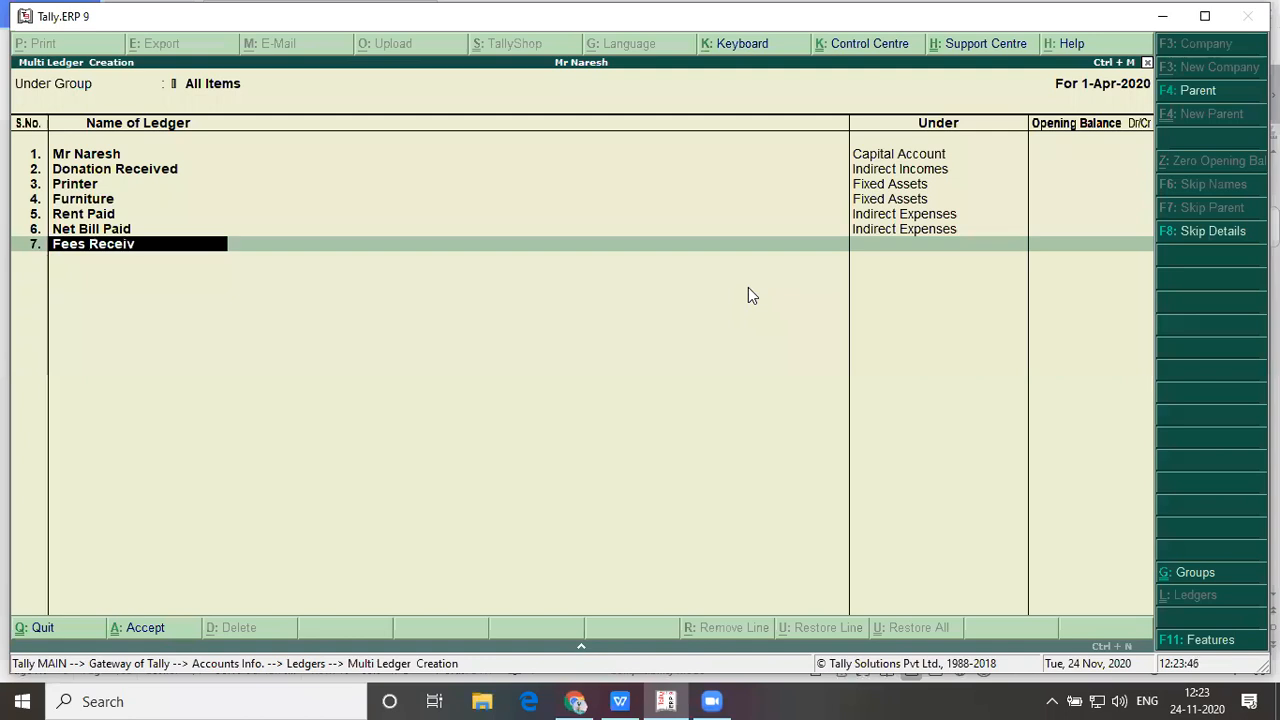
type("ed")
key("Return")
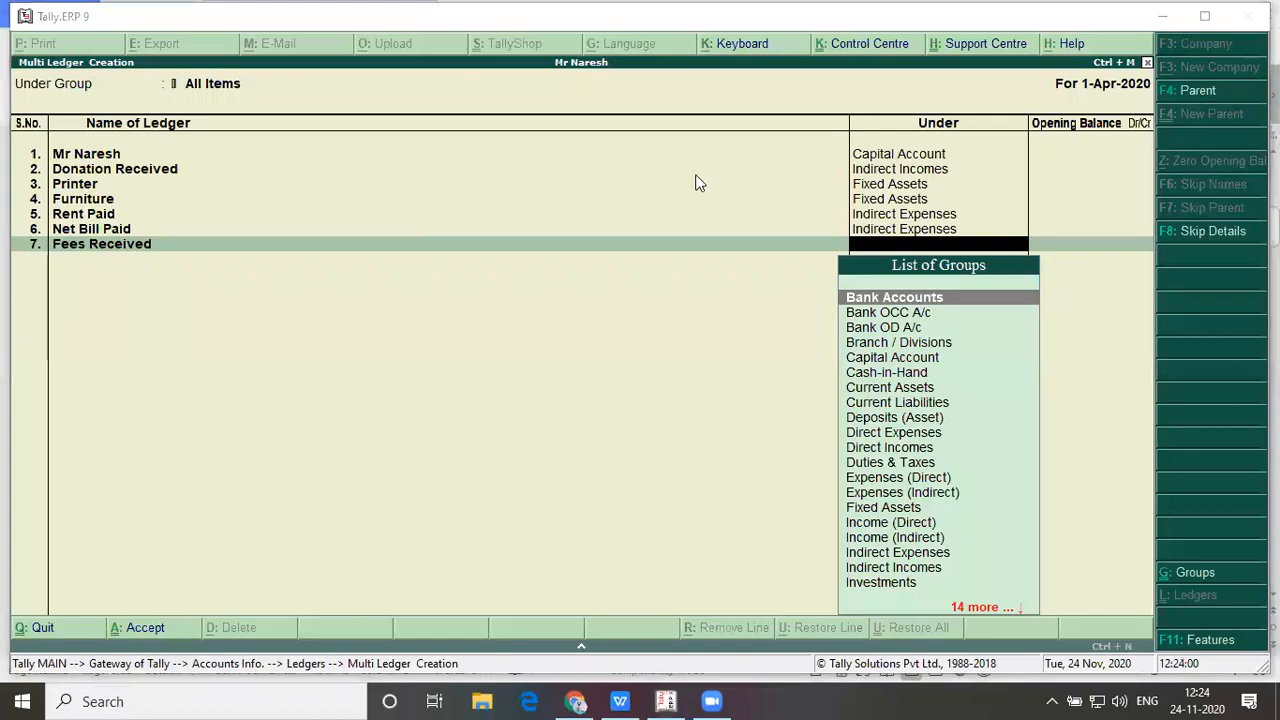
left_click(577, 389)
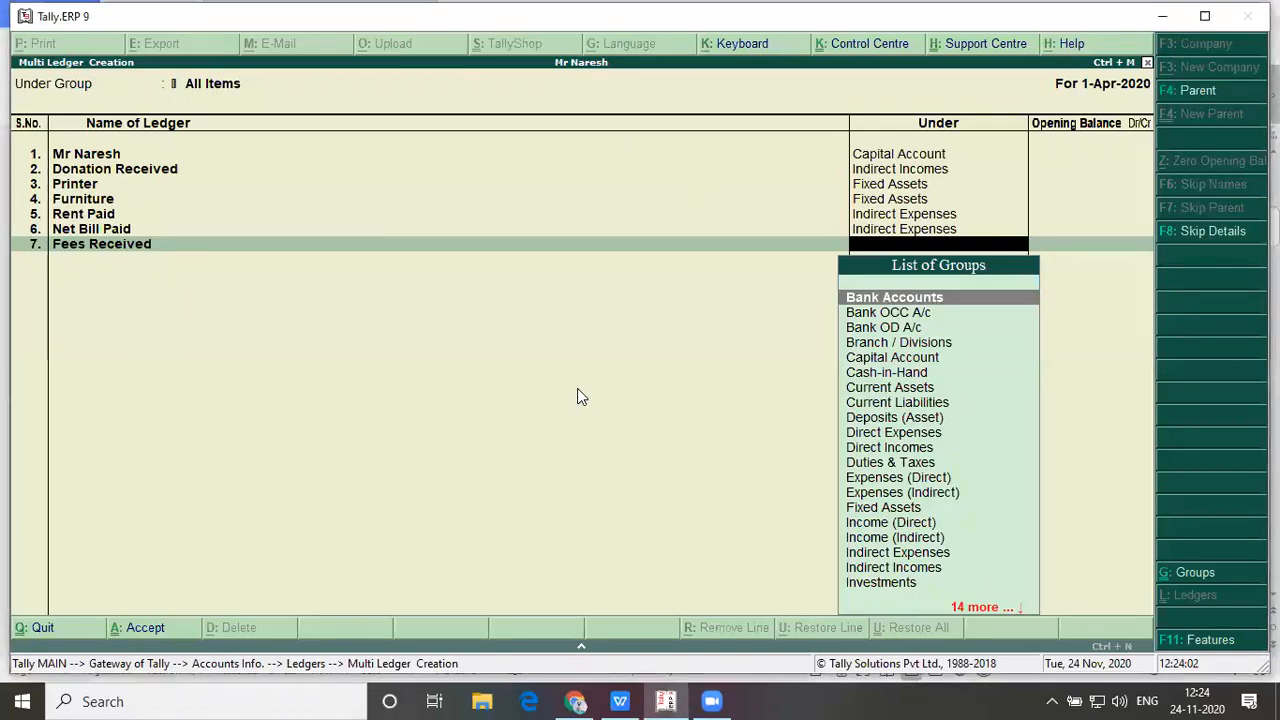
type("In")
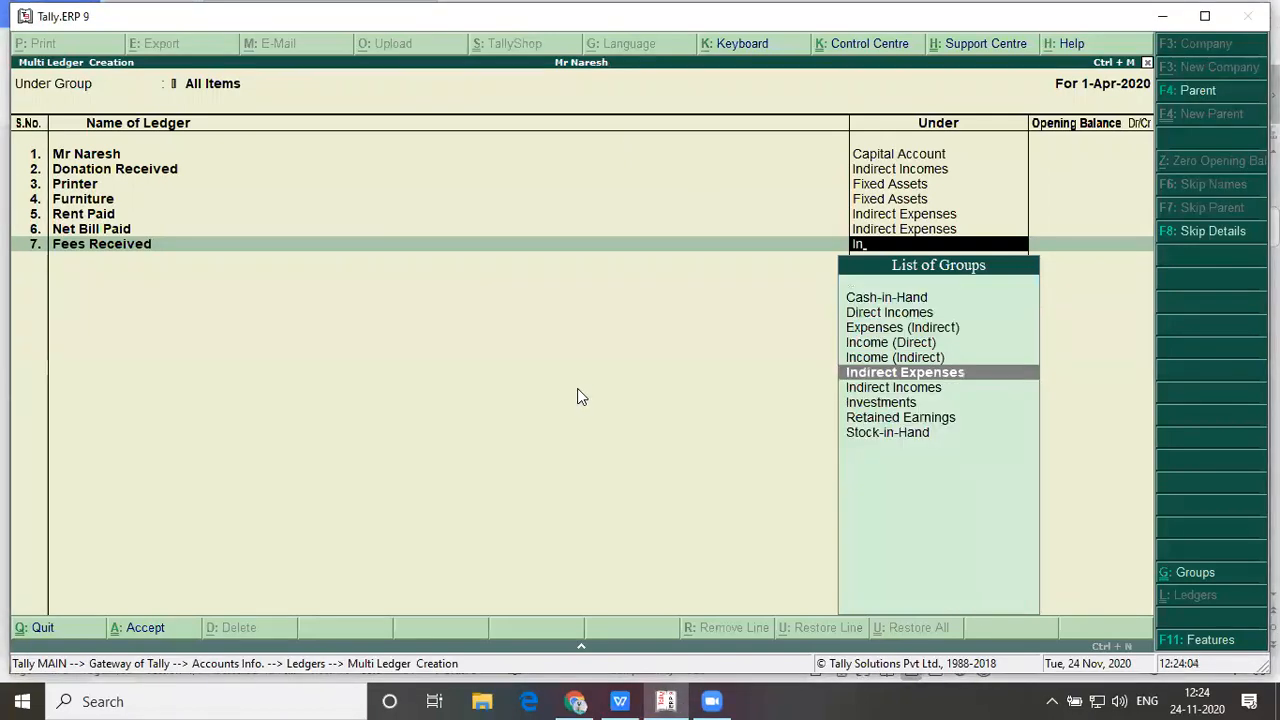
key("Down")
key("Return")
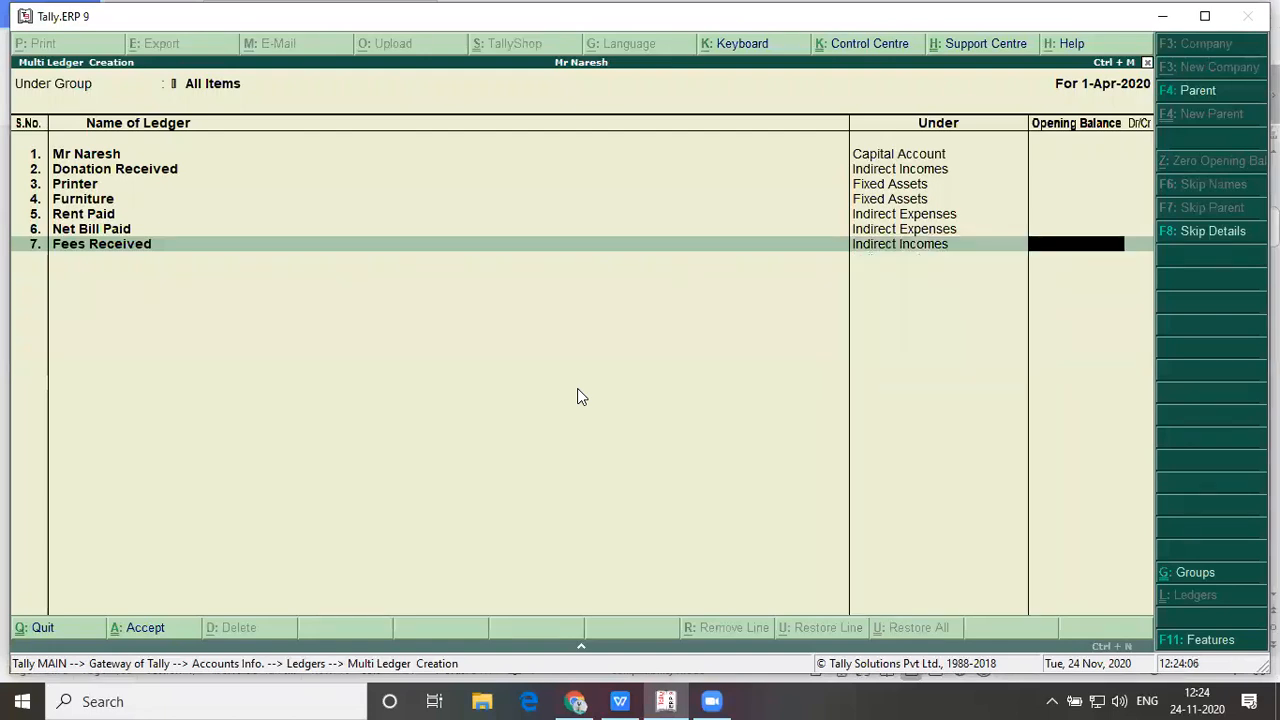
key("Return")
Switch to the TALLY MATERIAL document in WPS Office to read the eighth transaction of Problem 2
key("alt+Tab")
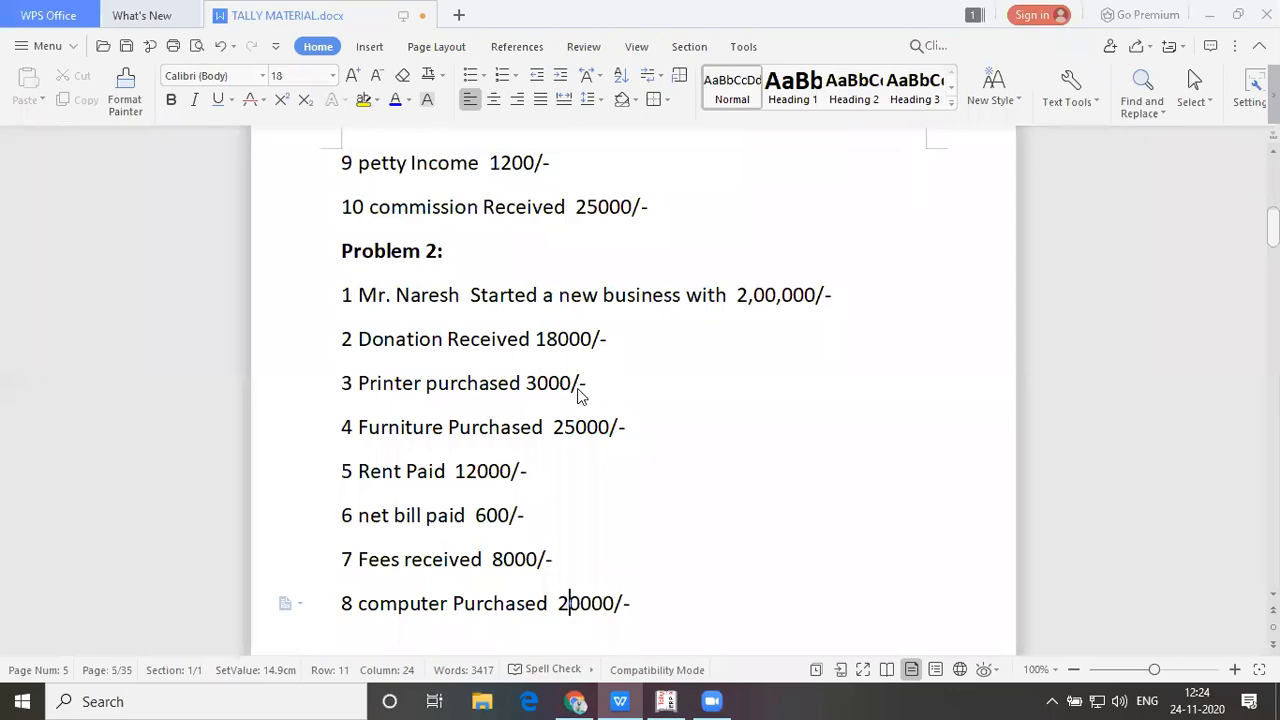
Switch to Tally.ERP 9 and add a Computer ledger under Fixed Assets as the eighth entry in the multi-ledger list
key("alt+Tab")
type("Computer")
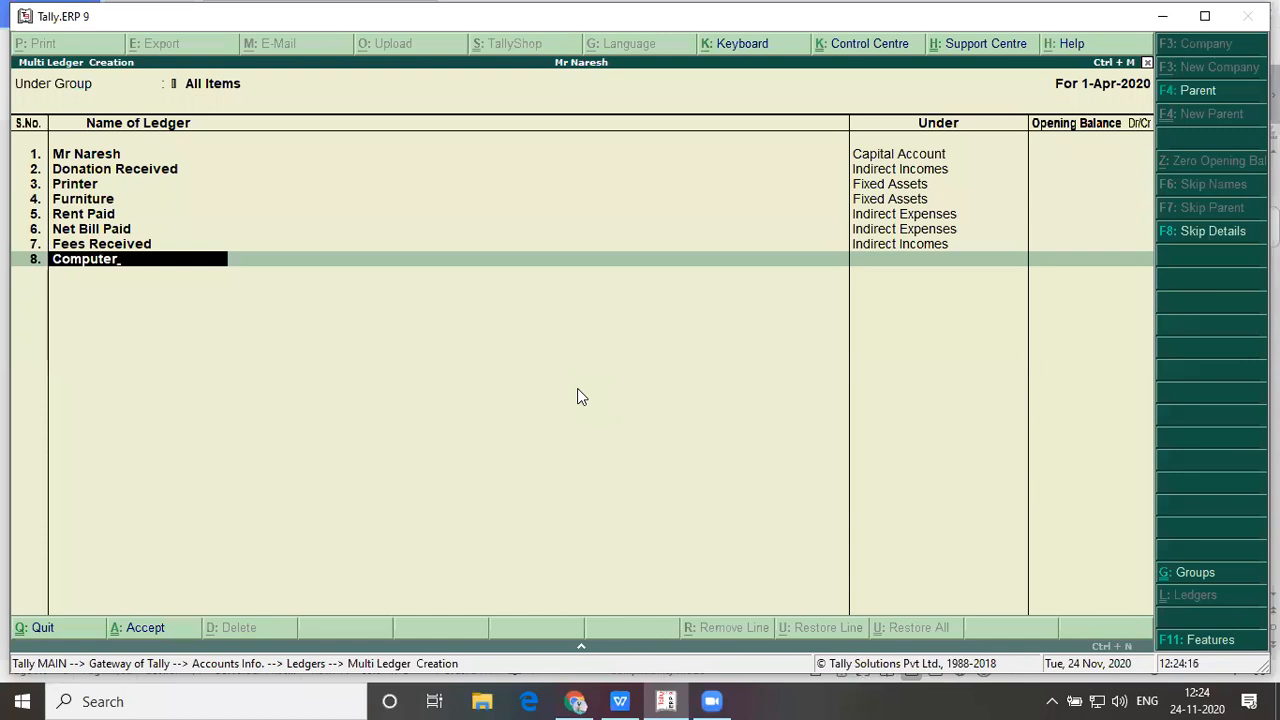
key("Return")
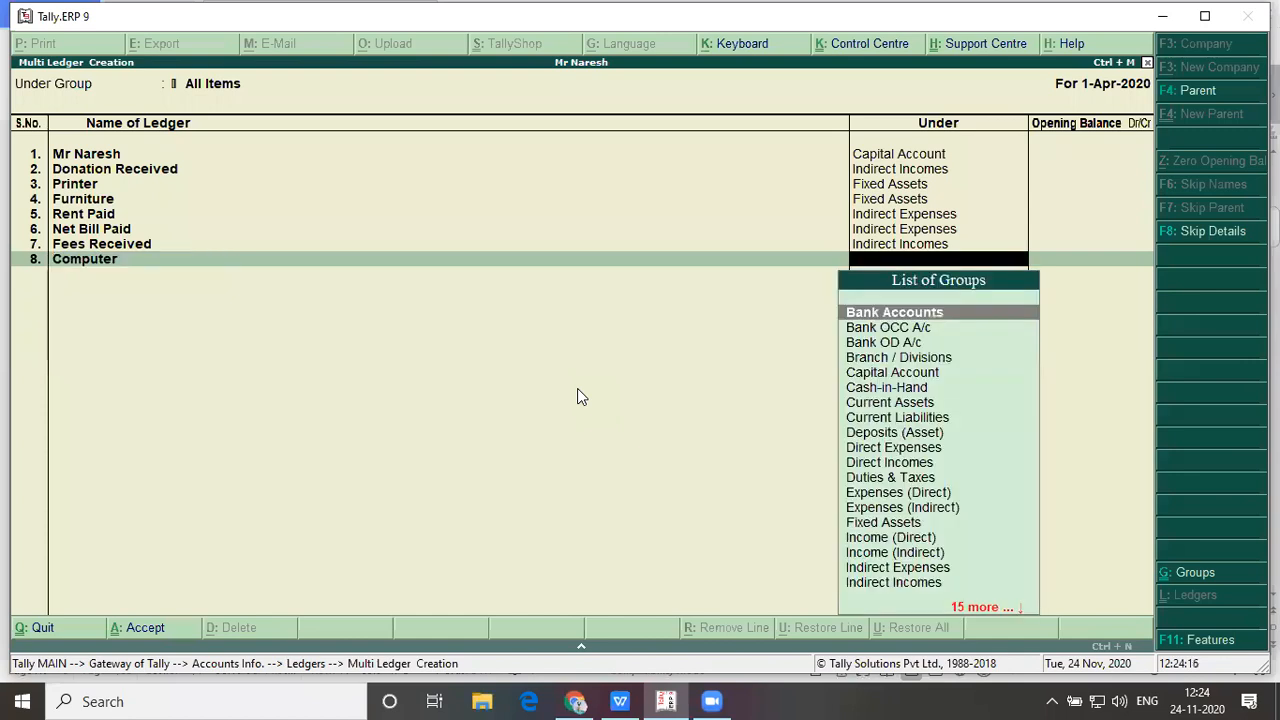
type("F")
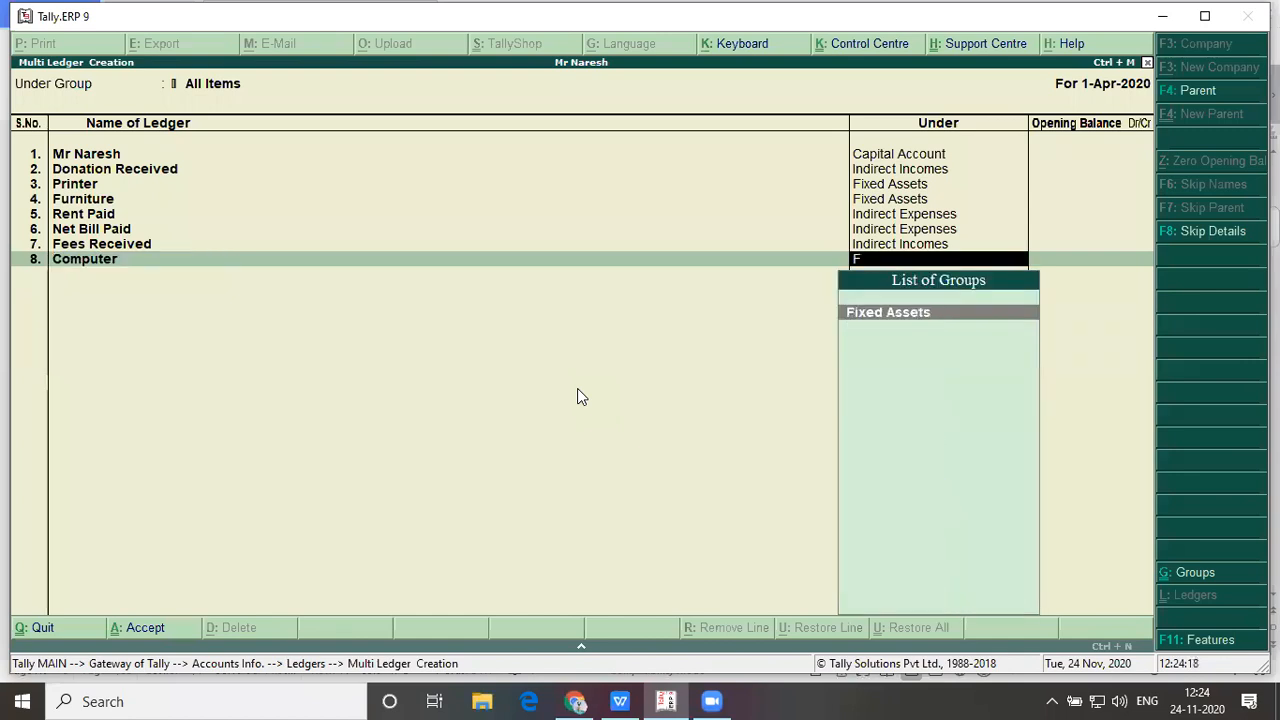
key("Return")
key("Return")
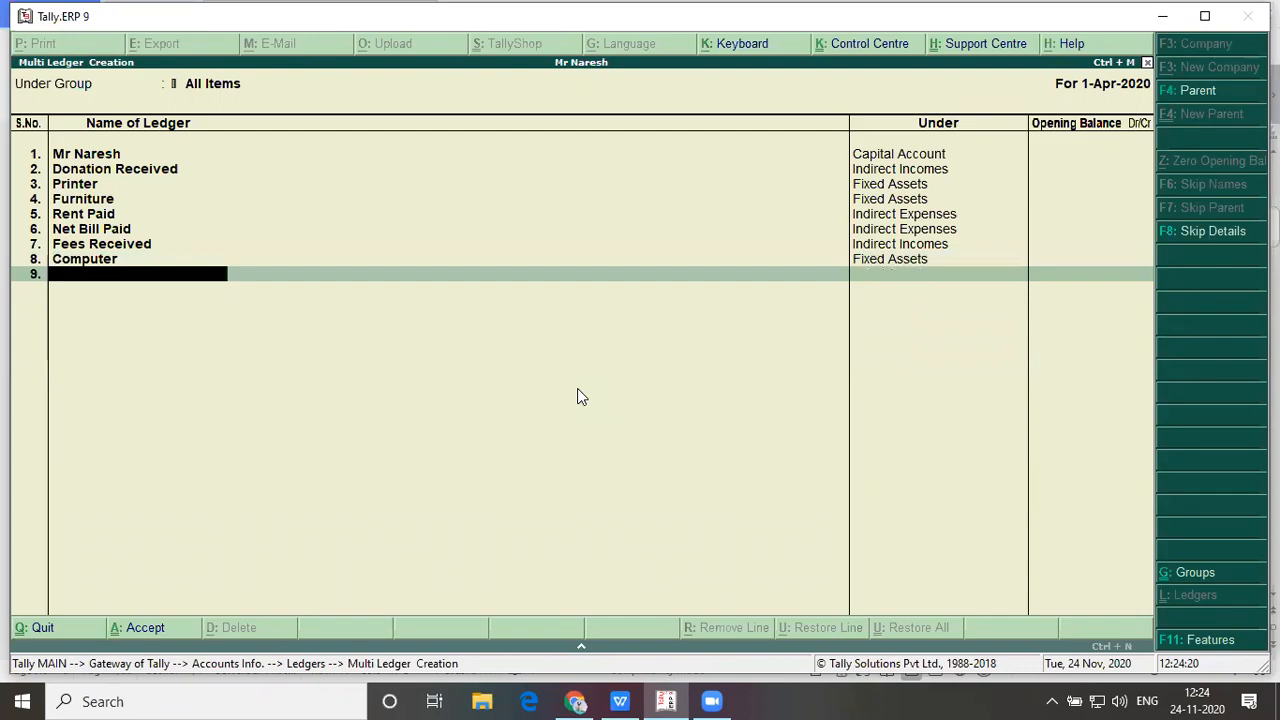
Switch to TALLY MATERIAL.docx in WPS Office and review the Problem 2 transactions against the ledgers entered
key("alt+Tab")
key("Down")
key("Down")
key("Up")
key("Up")
key("Up")
key("Up")
key("Up")
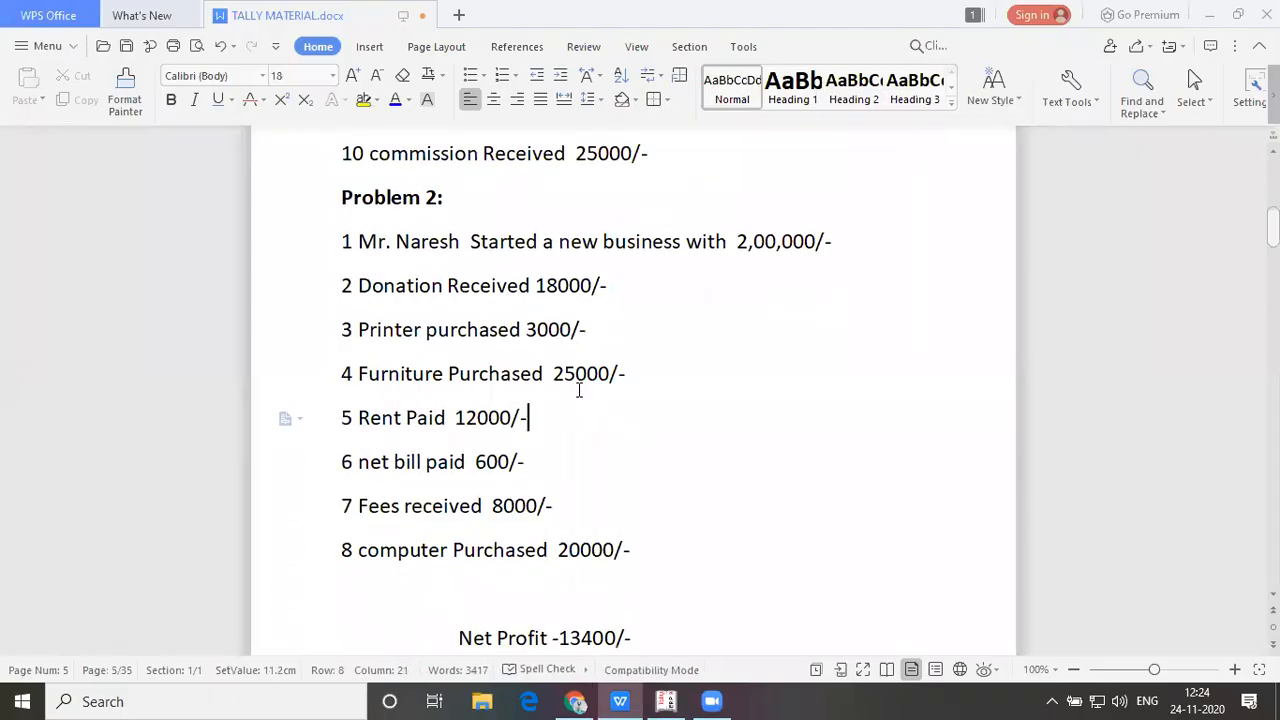
key("alt+Tab")
key("alt+Tab")
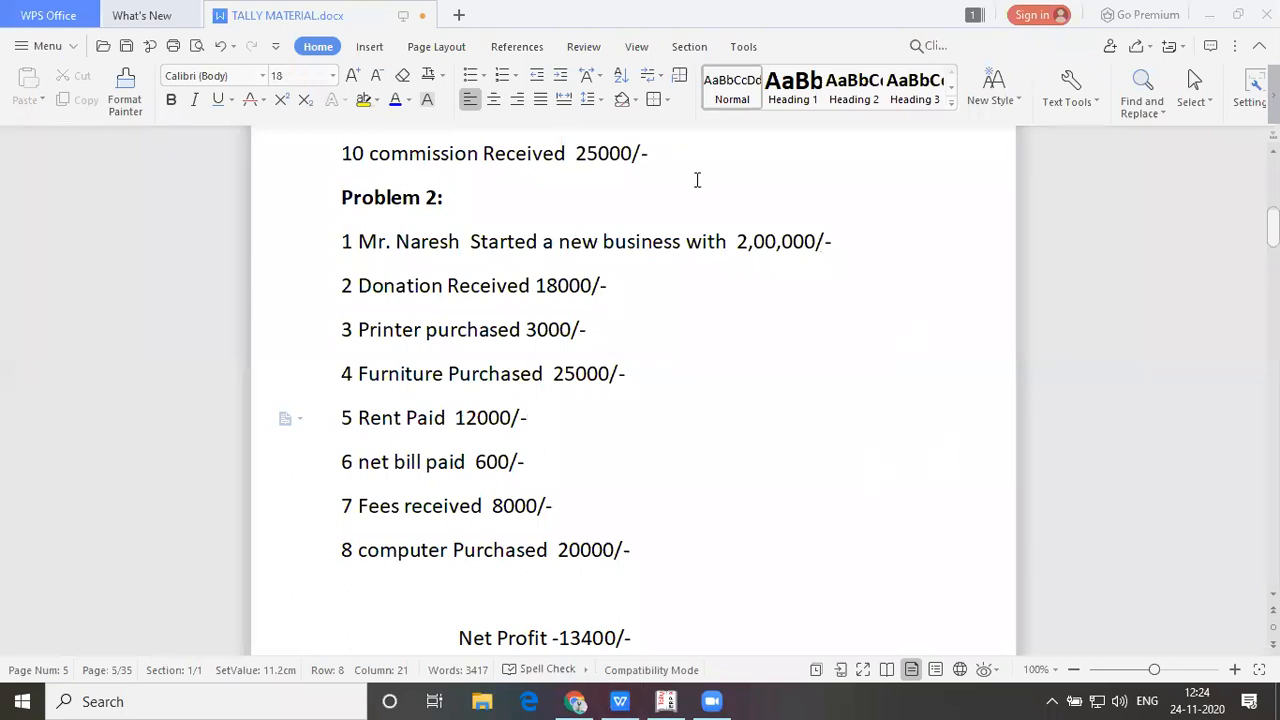
key("alt+Tab")
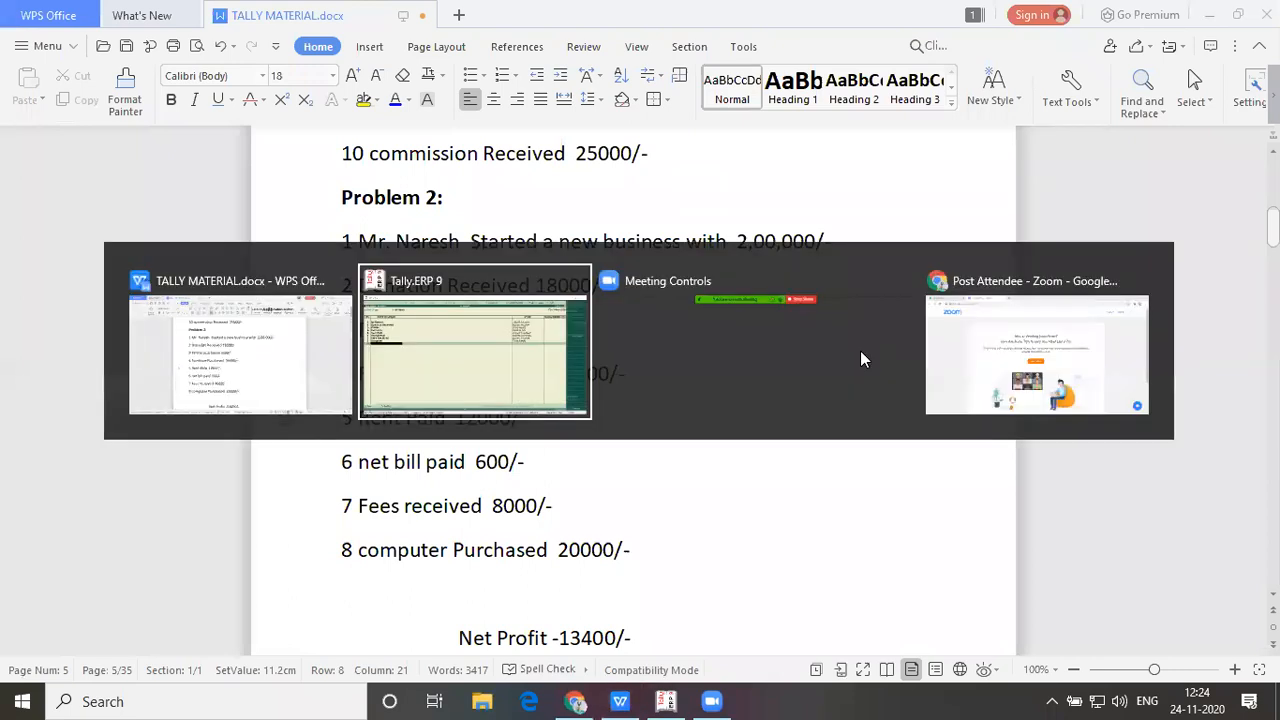
key("alt+Tab")
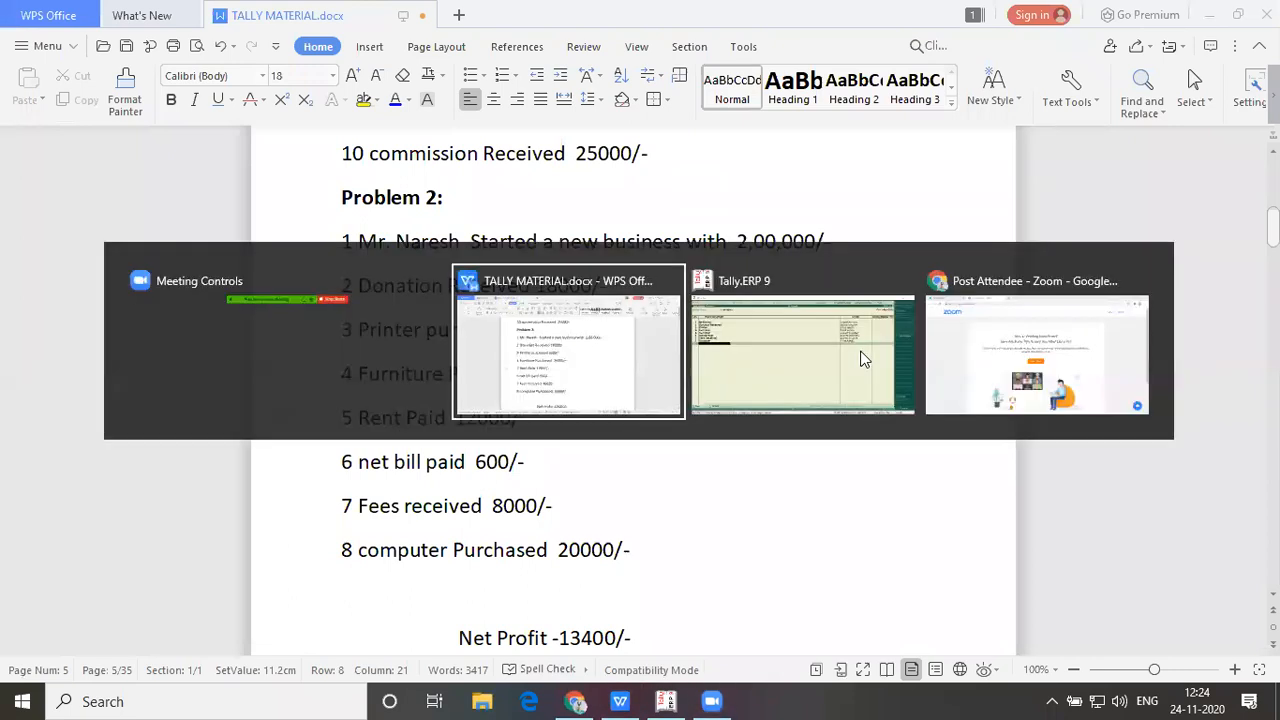
Return to Tally.ERP 9 and save the multi-ledger list
key("alt+Tab")
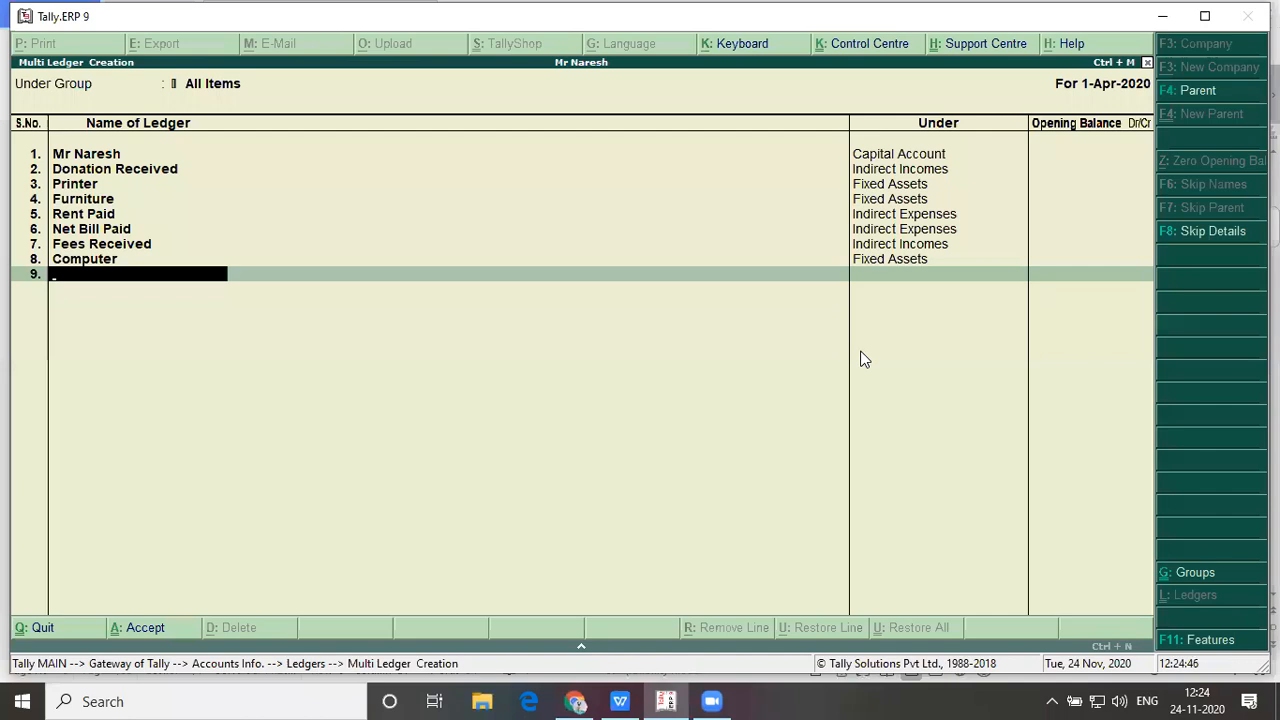
key("Return")
key("Return")
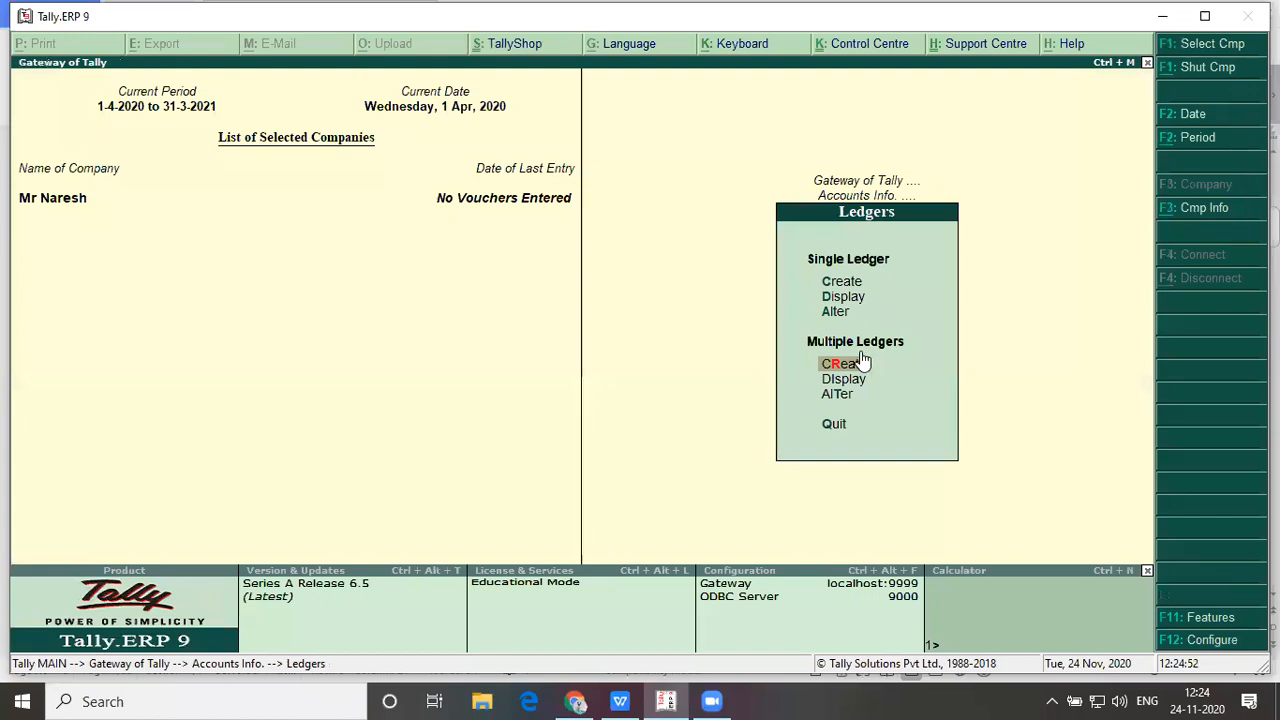
Display the company's multiple ledgers for All Items to review their names and groups
key("Down")
key("Return")
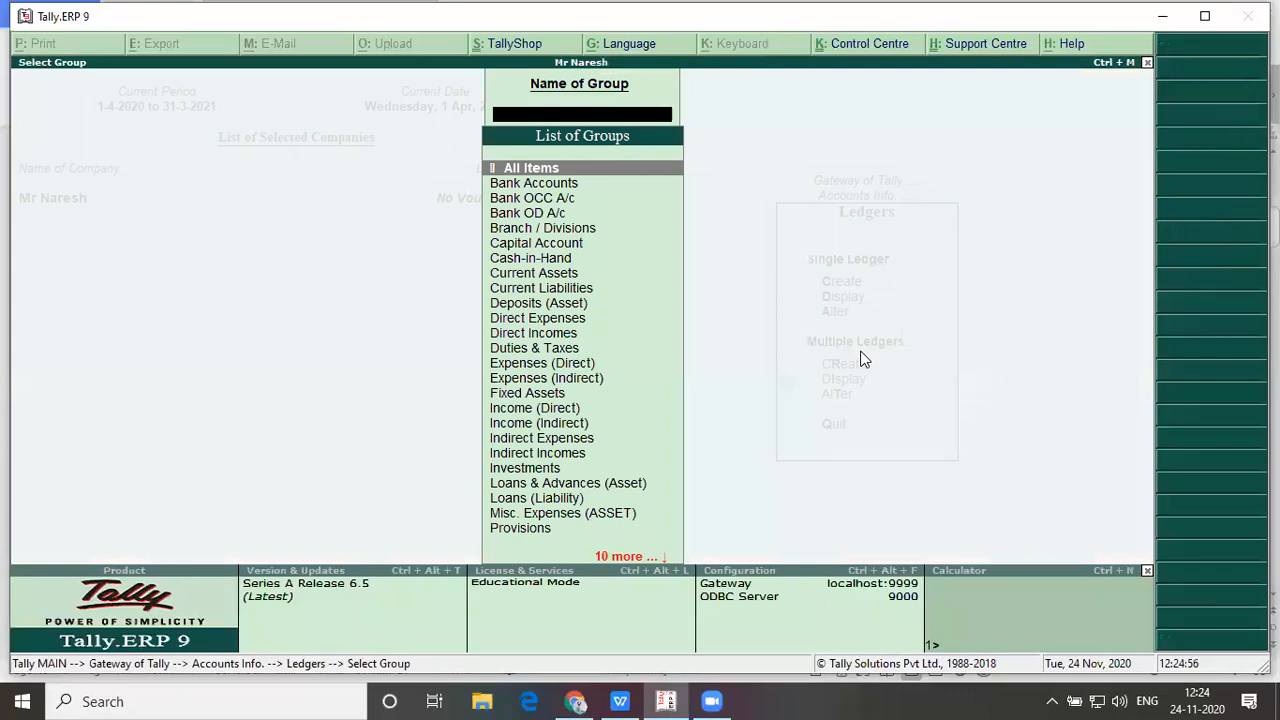
key("Return")
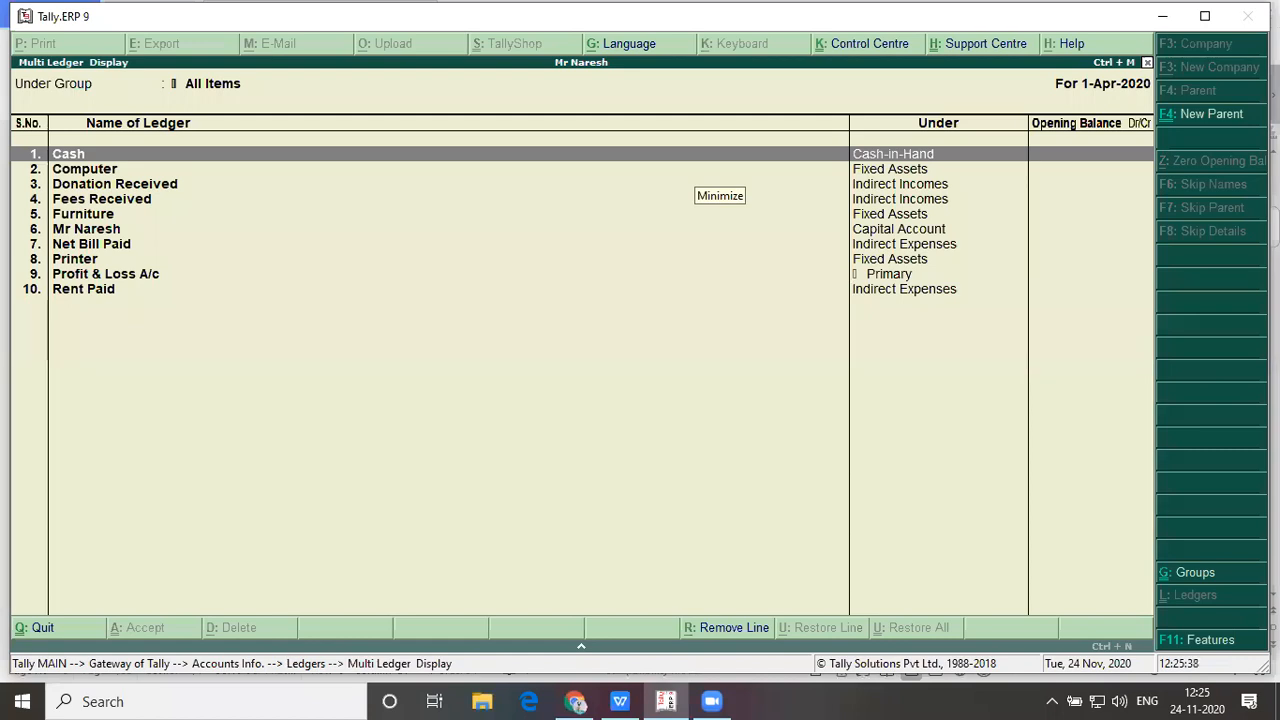
left_click(697, 168)
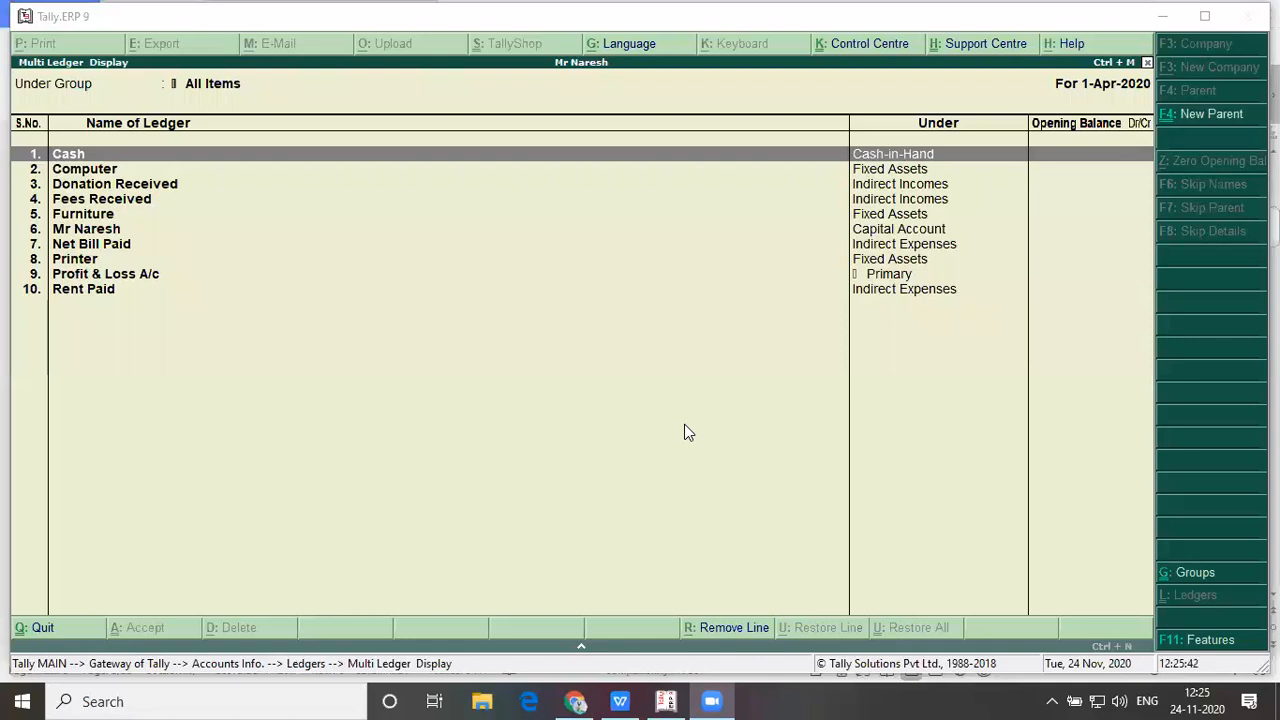
left_click(645, 370)
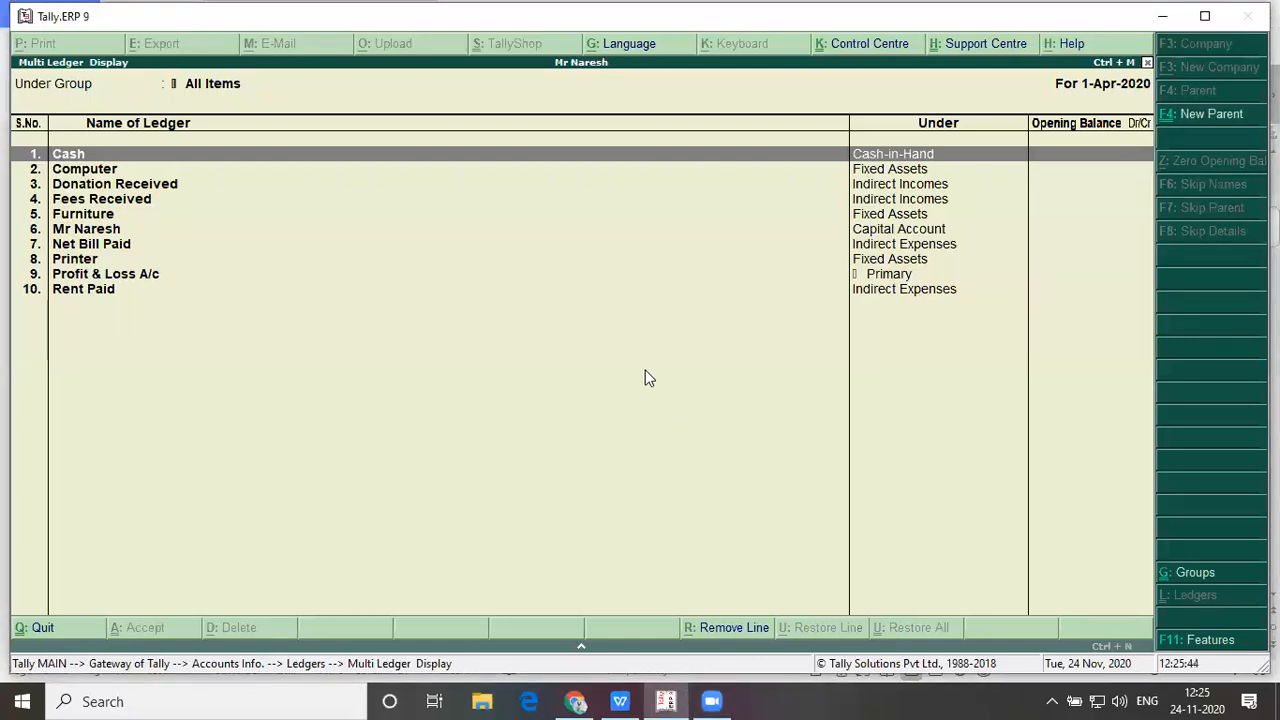
Leave the ledger display for the Gateway of Tally and open accounting voucher creation
key("Escape")
key("Escape")
key("Escape")
key("Escape")
key("Down")
key("Down")
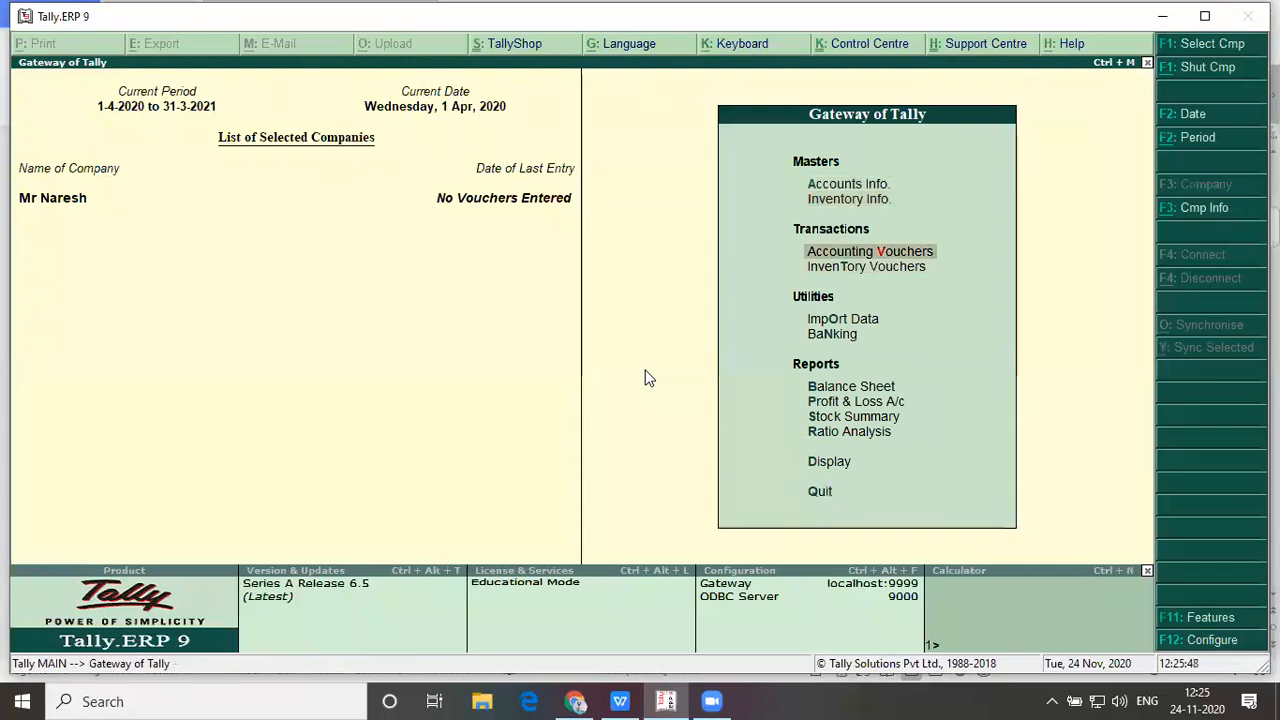
key("Return")
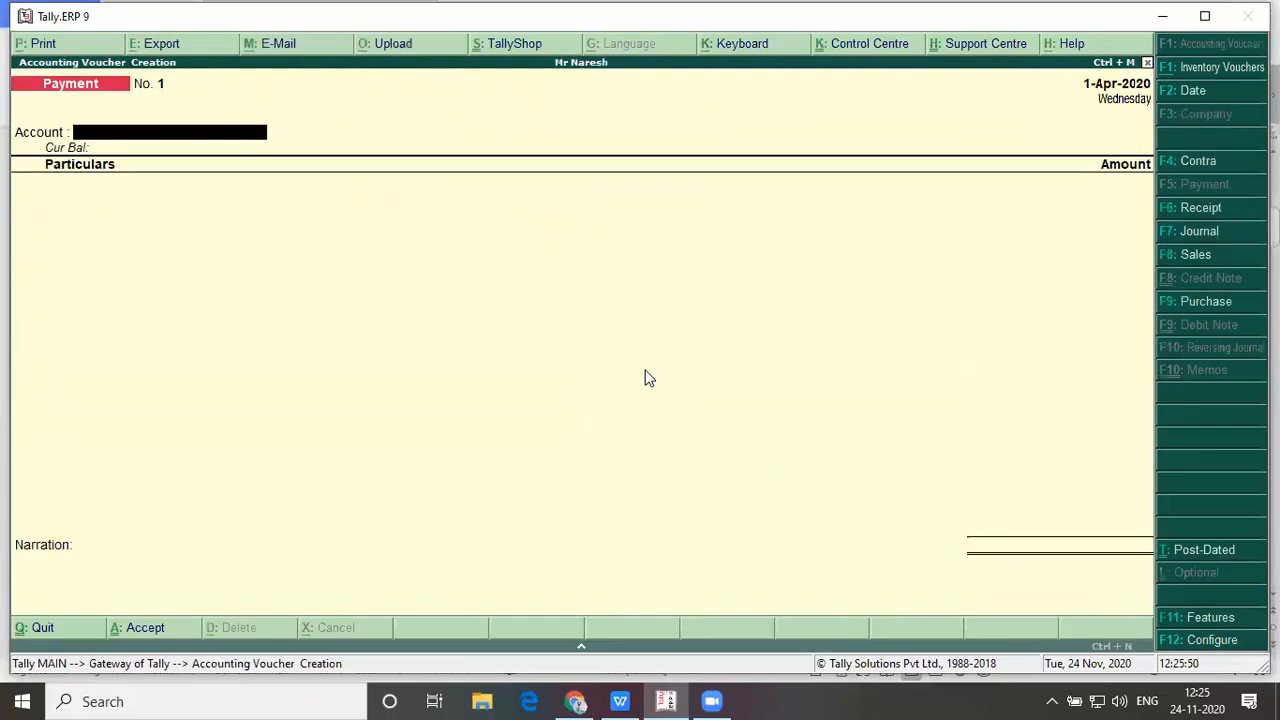
Consult the first Problem 2 transaction in the document, then start a Receipt voucher in Tally with Cash as the account
key("alt+Tab")
key("Tab")
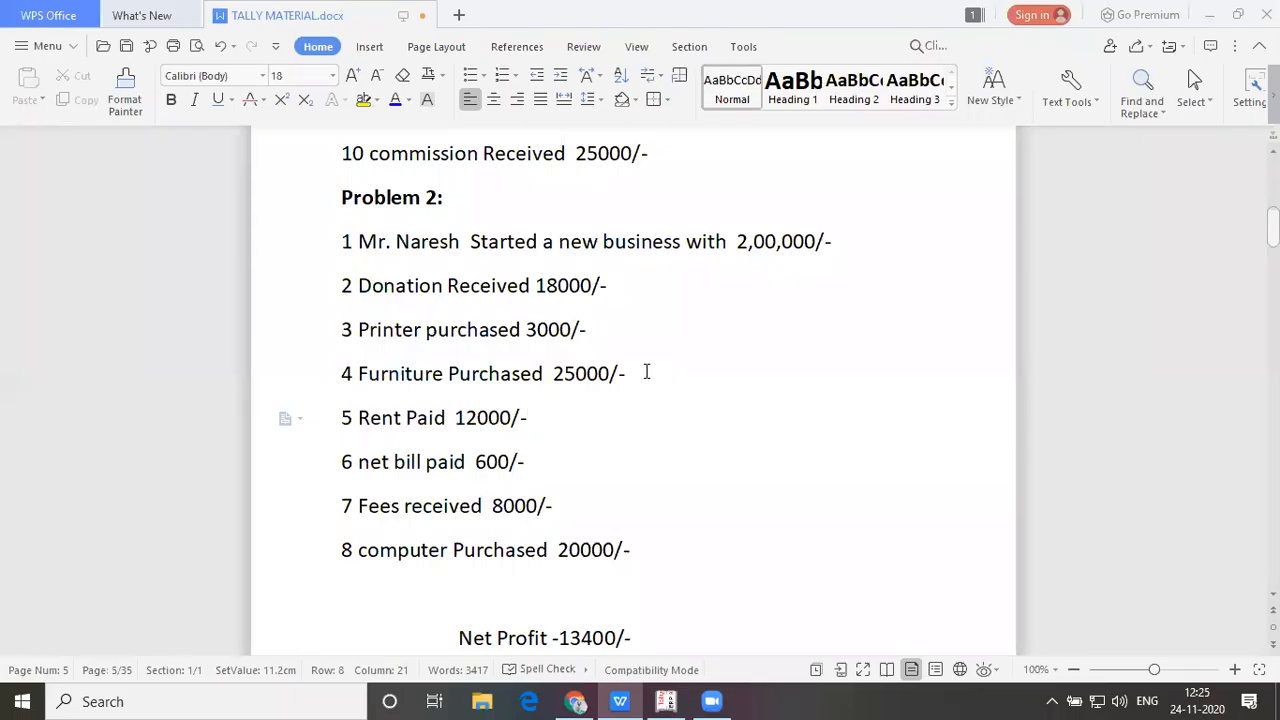
key("Up")
key("Up")
key("Up")
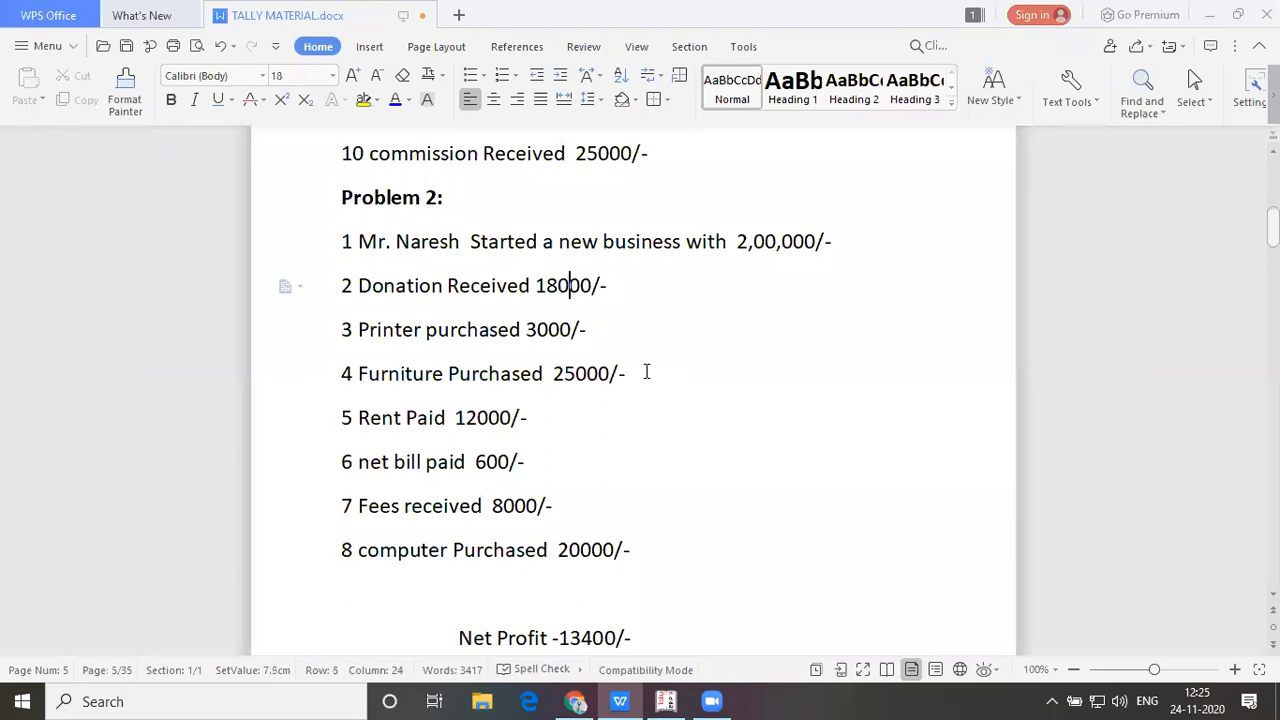
key("alt+Tab")
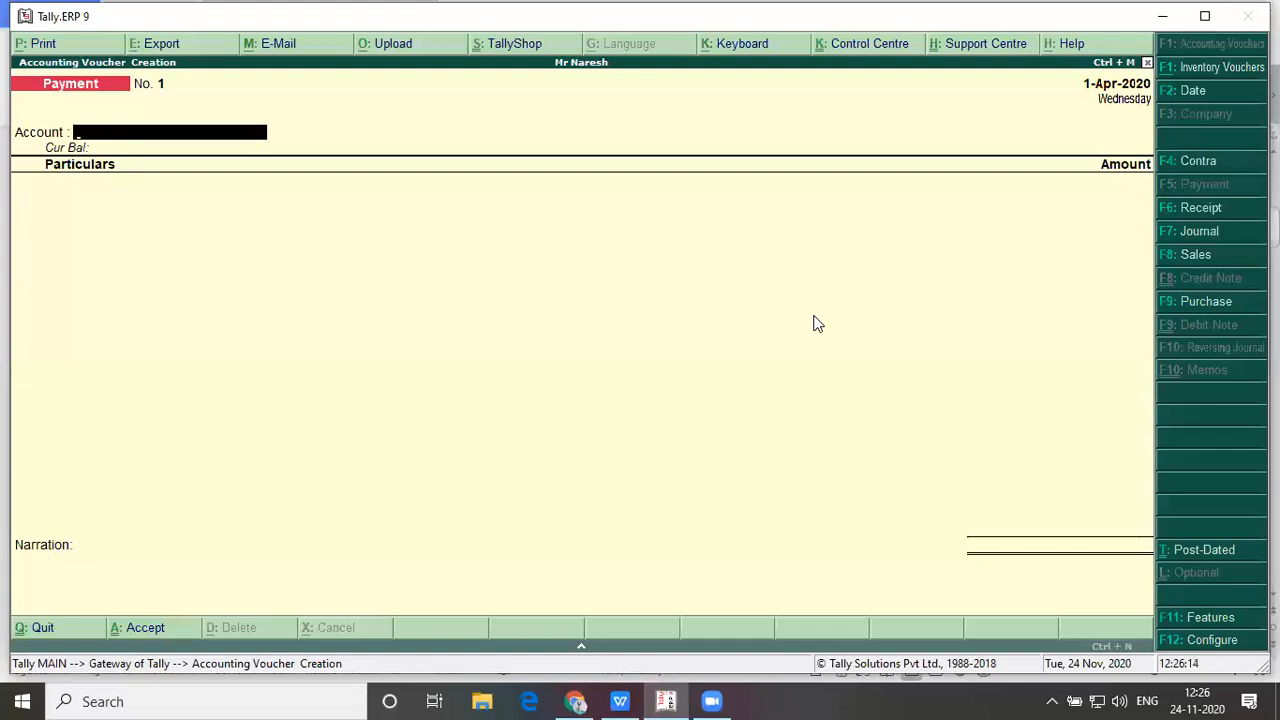
left_click(427, 199)
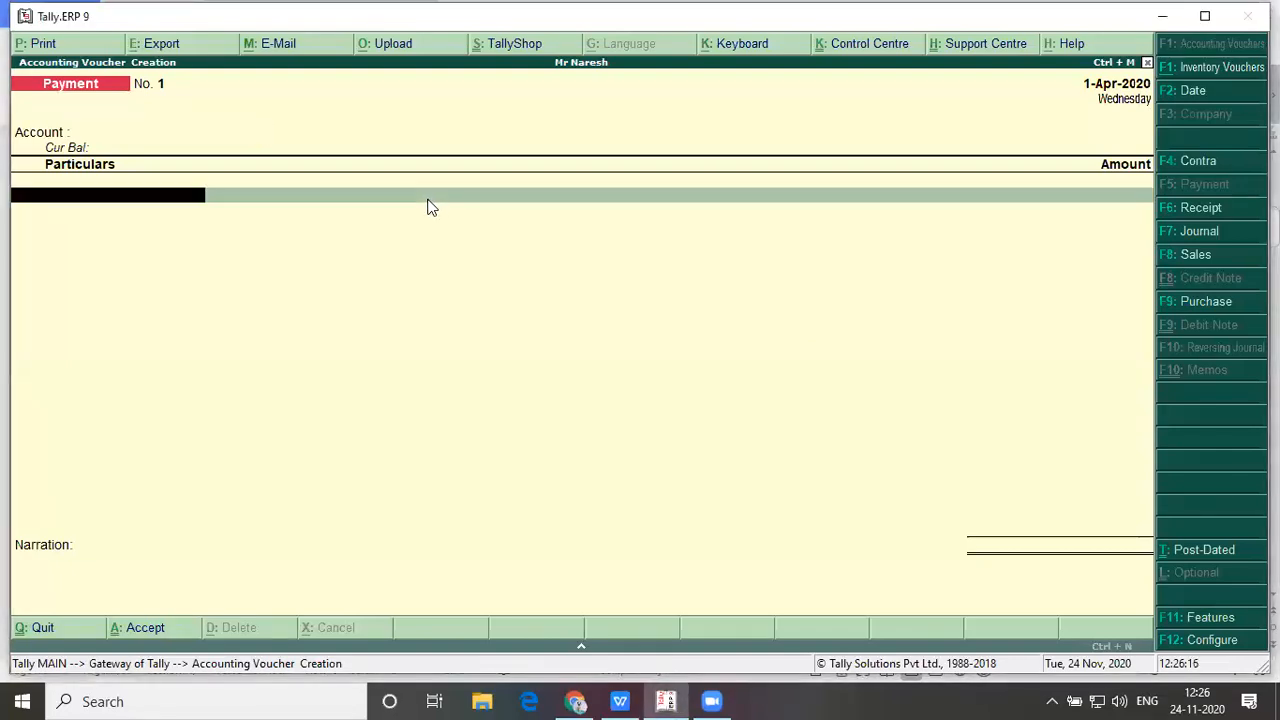
key("BackSpace")
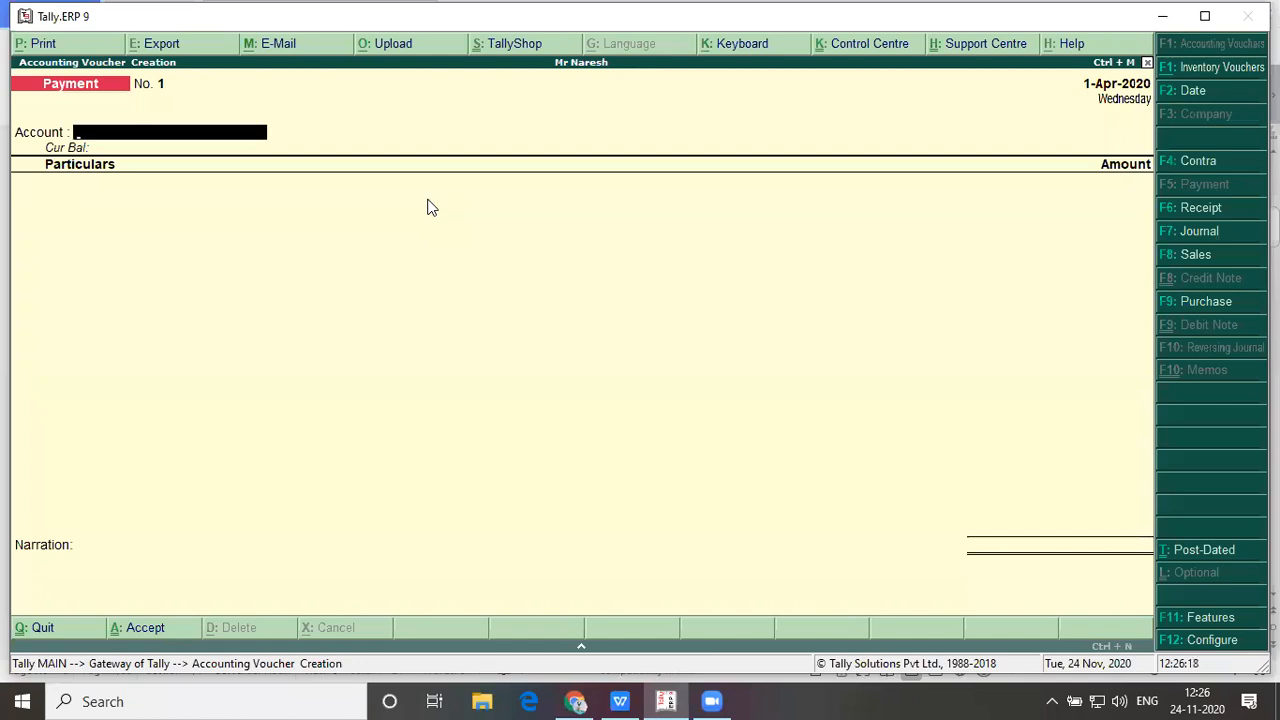
key("F6")
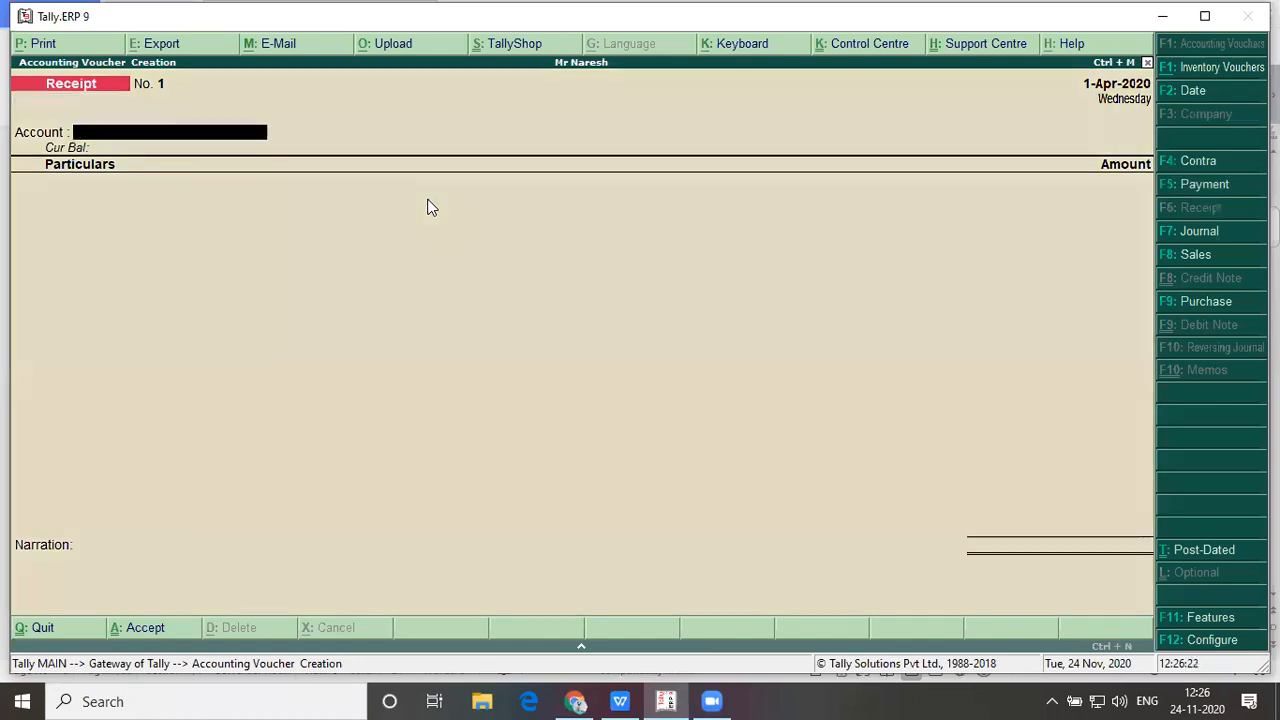
type("Cas")
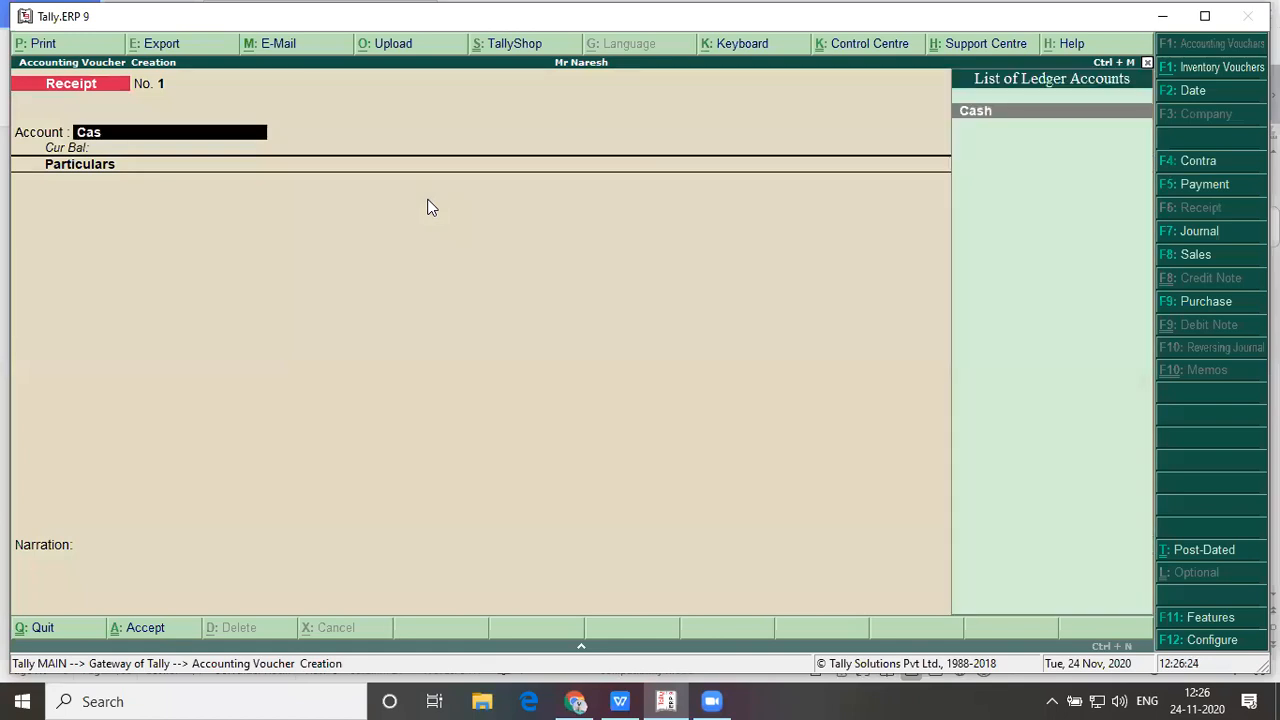
key("Return")
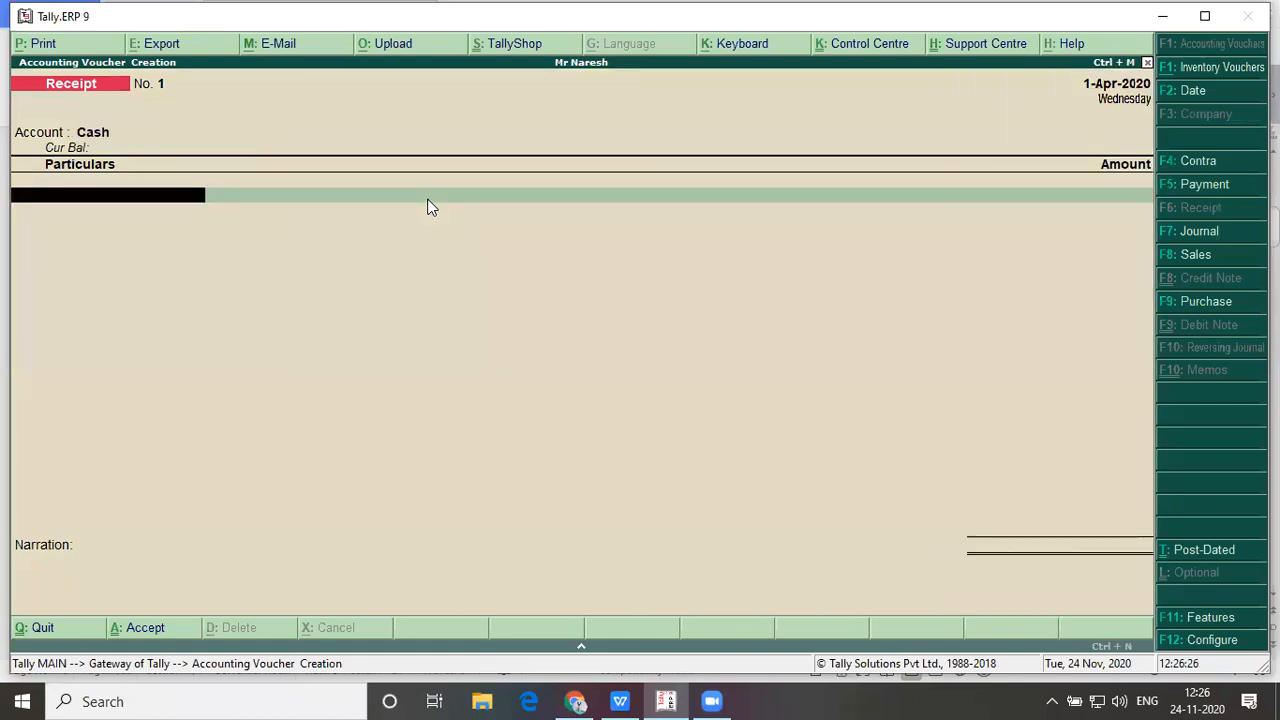
Enter the owner's capital ledger in the receipt with an amount of 200000 and accept the voucher
type("Mr")
key("Return")
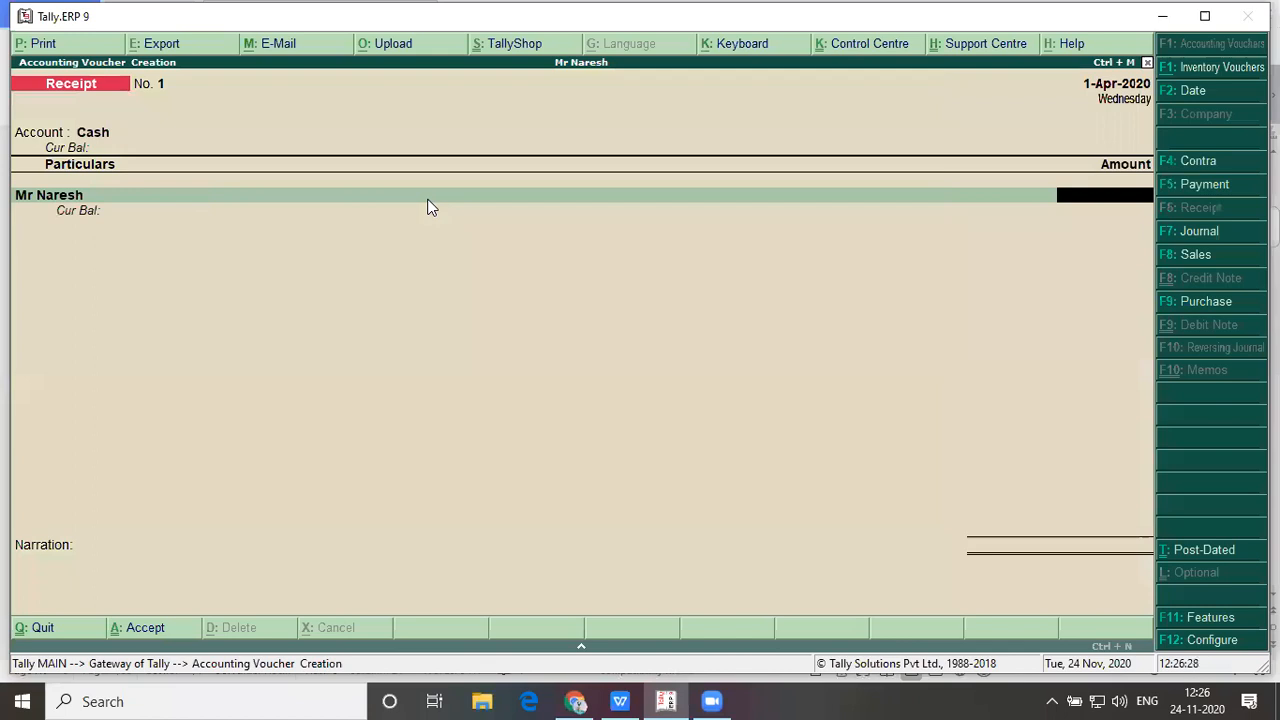
key("alt+Tab")
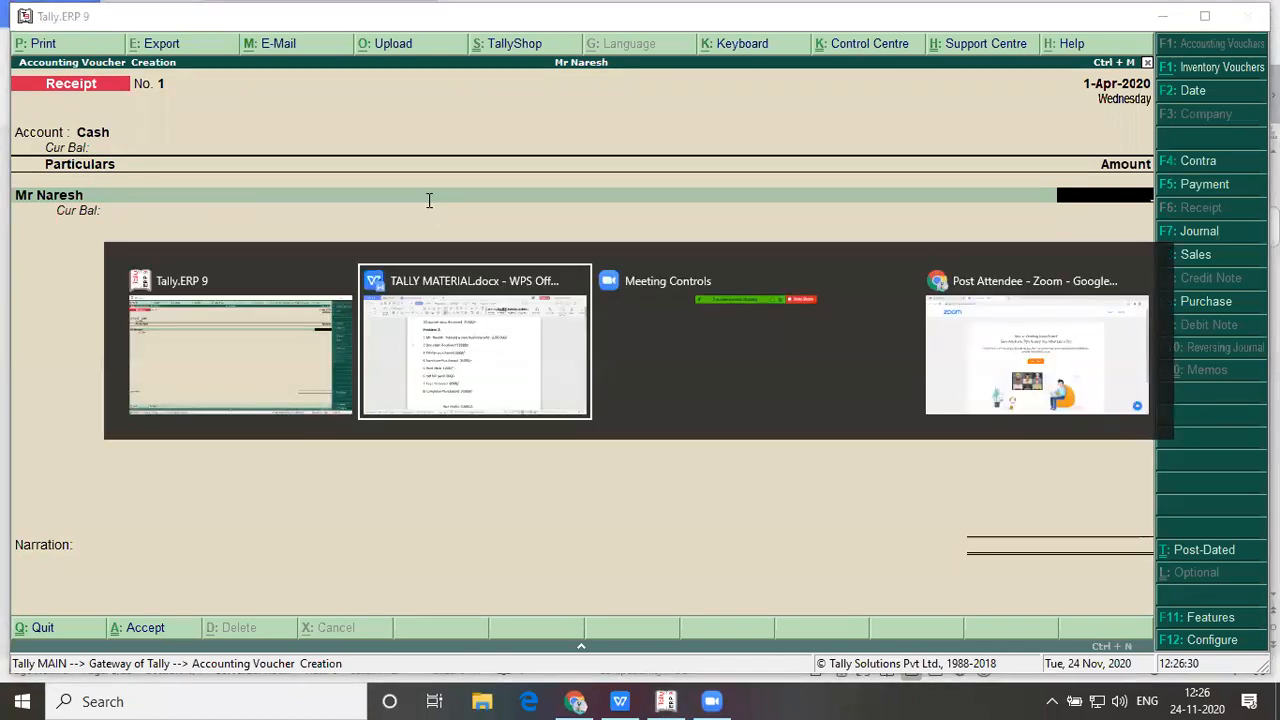
key("alt+Tab")
type("200000")
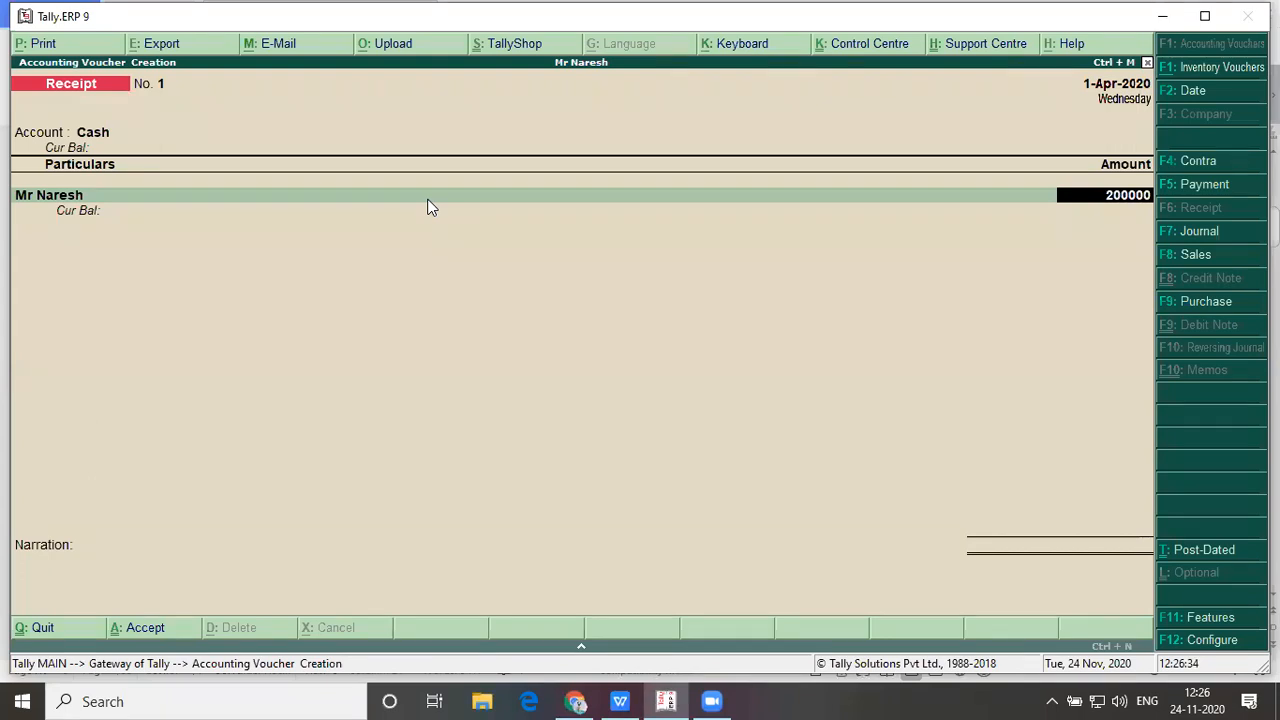
key("Return")
key("Return")
key("Return")
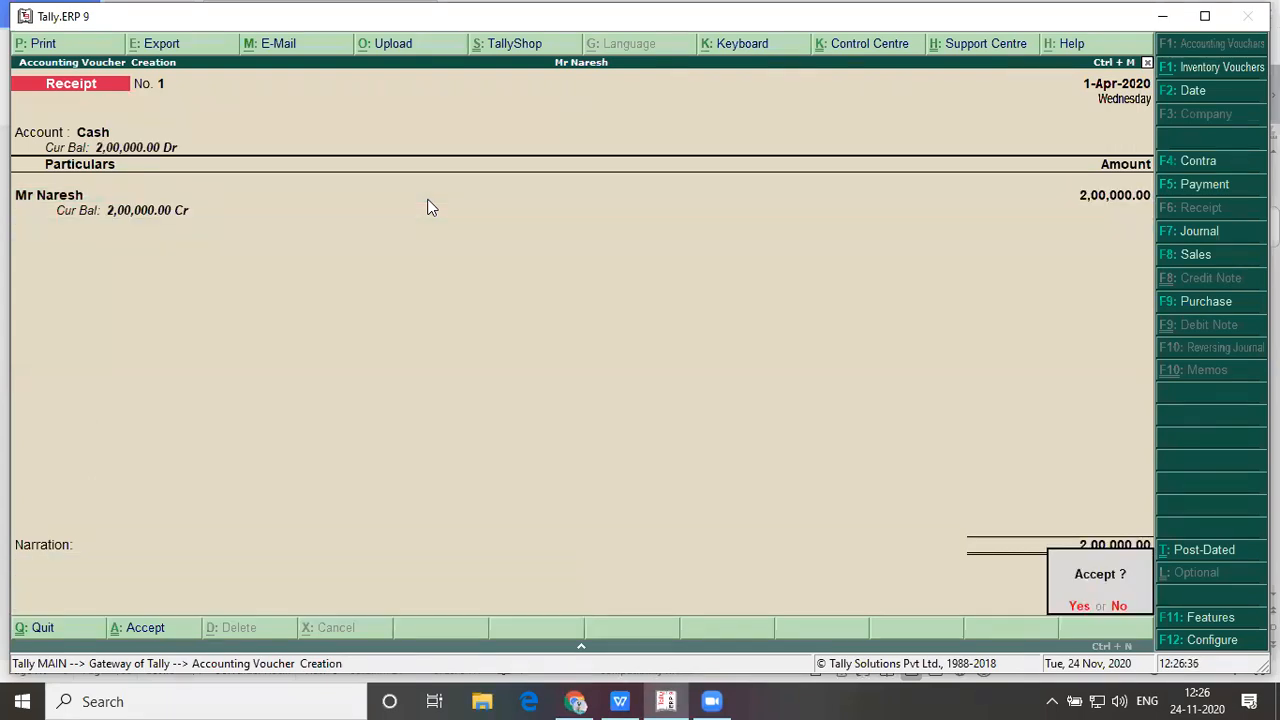
key("Return")
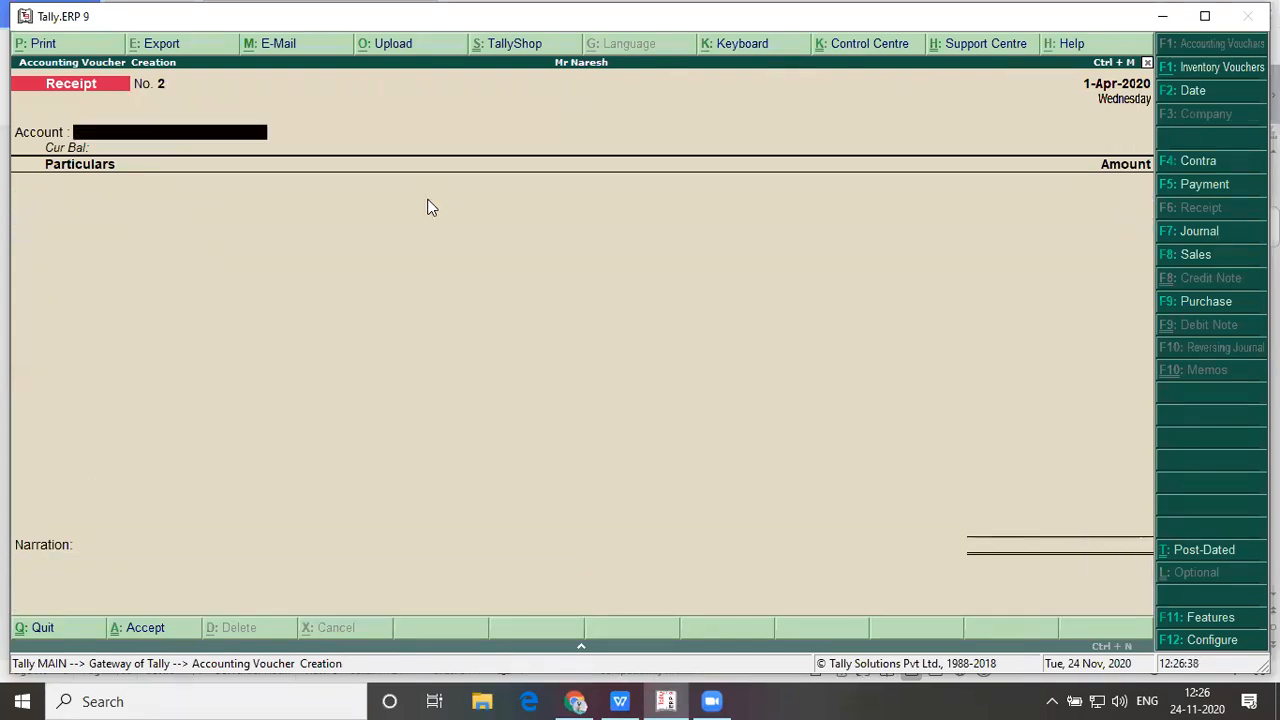
Consult the donation transaction of Problem 2 in the document, then set Cash as the account of the new Receipt voucher in Tally
key("alt+Tab")
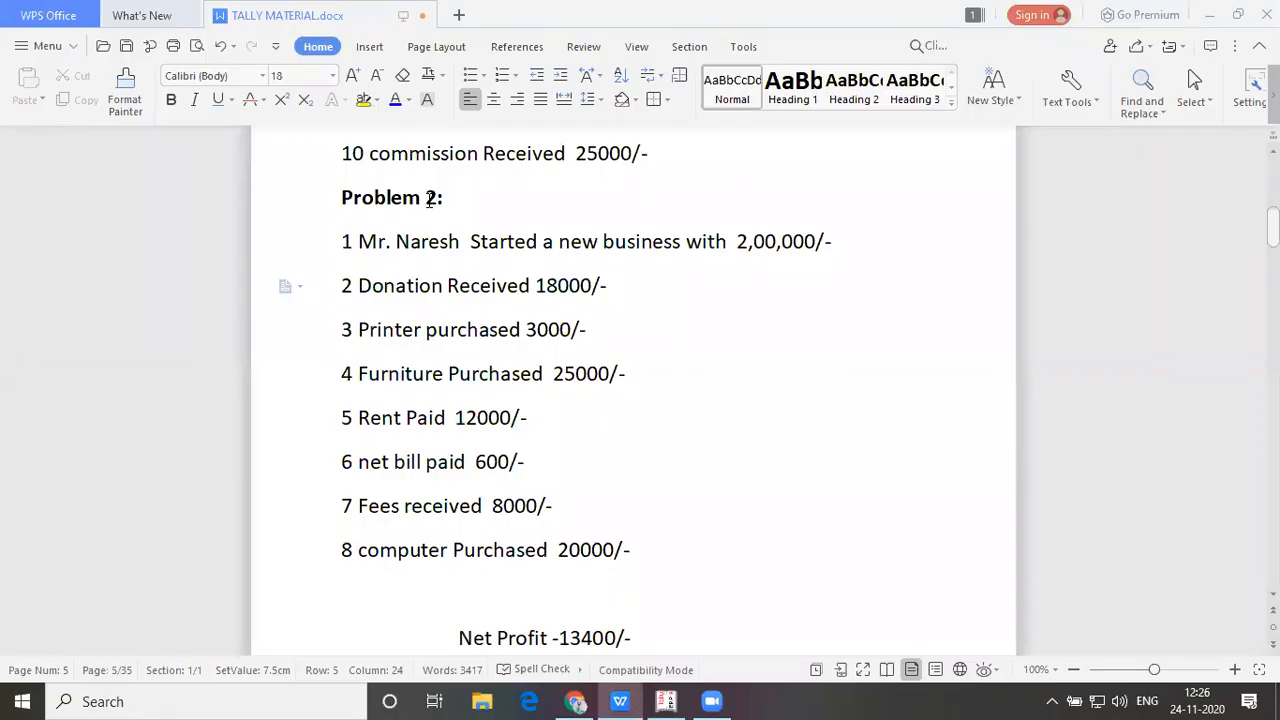
key("alt+Tab")
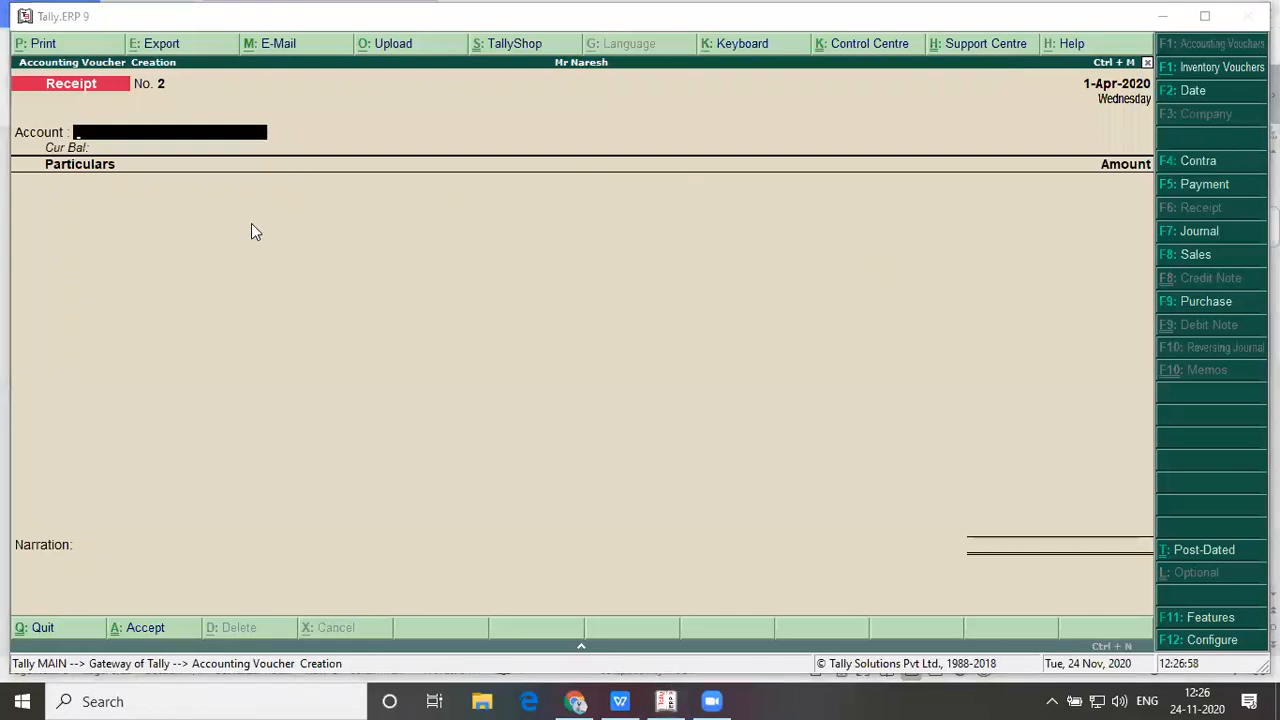
key("Return")
key("BackSpace")
type("Cas")
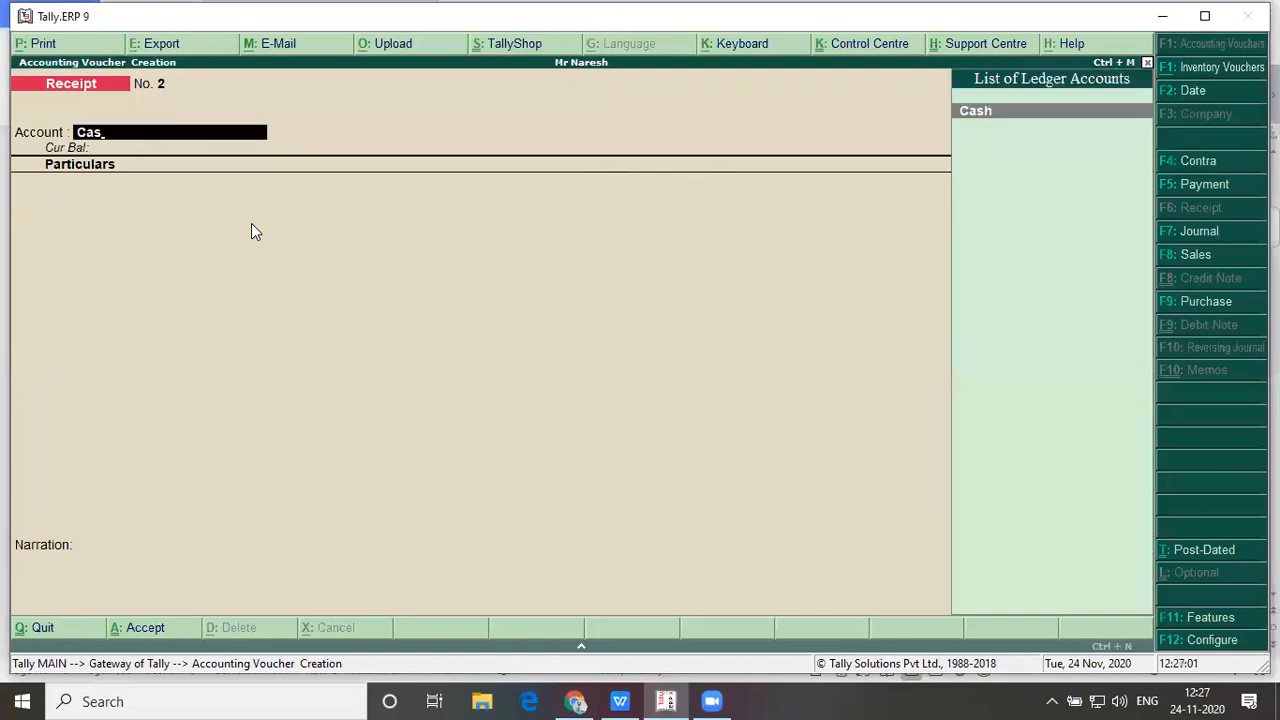
key("Return")
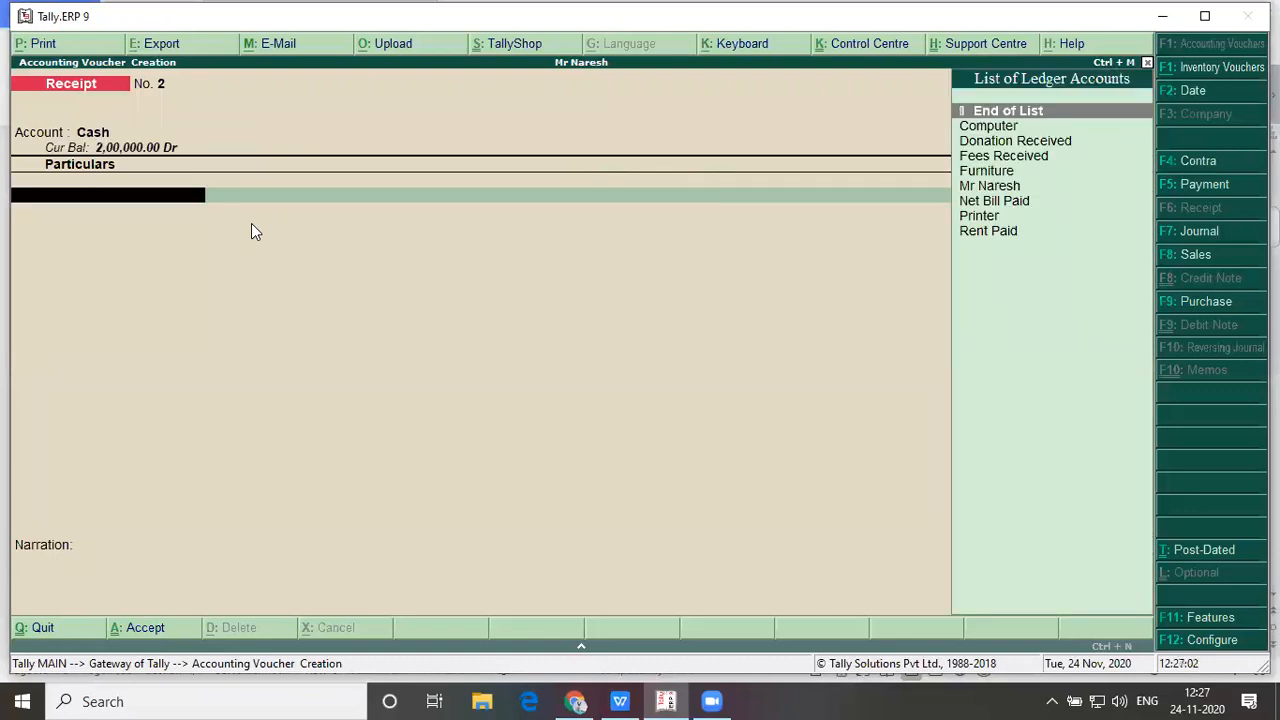
Enter the Donation Received ledger in the receipt with an amount of 18000, checking the document, and accept the voucher
type("Do")
key("Return")
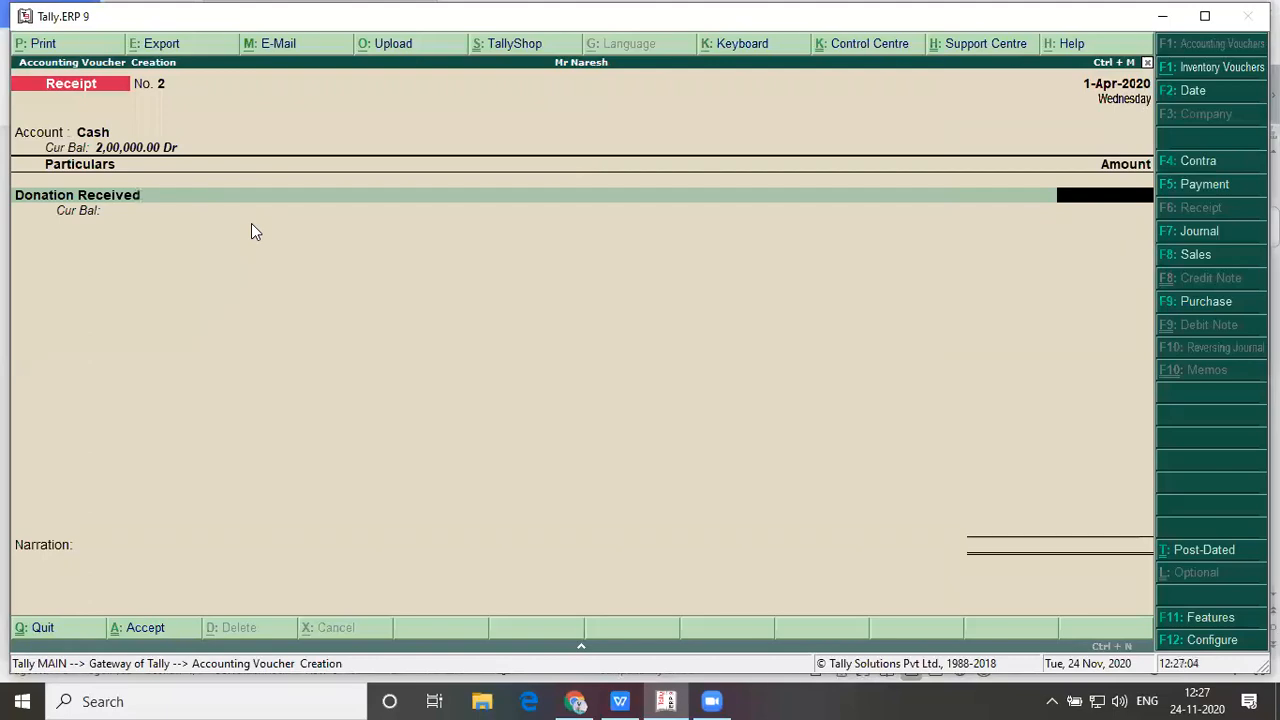
key("alt+Tab")
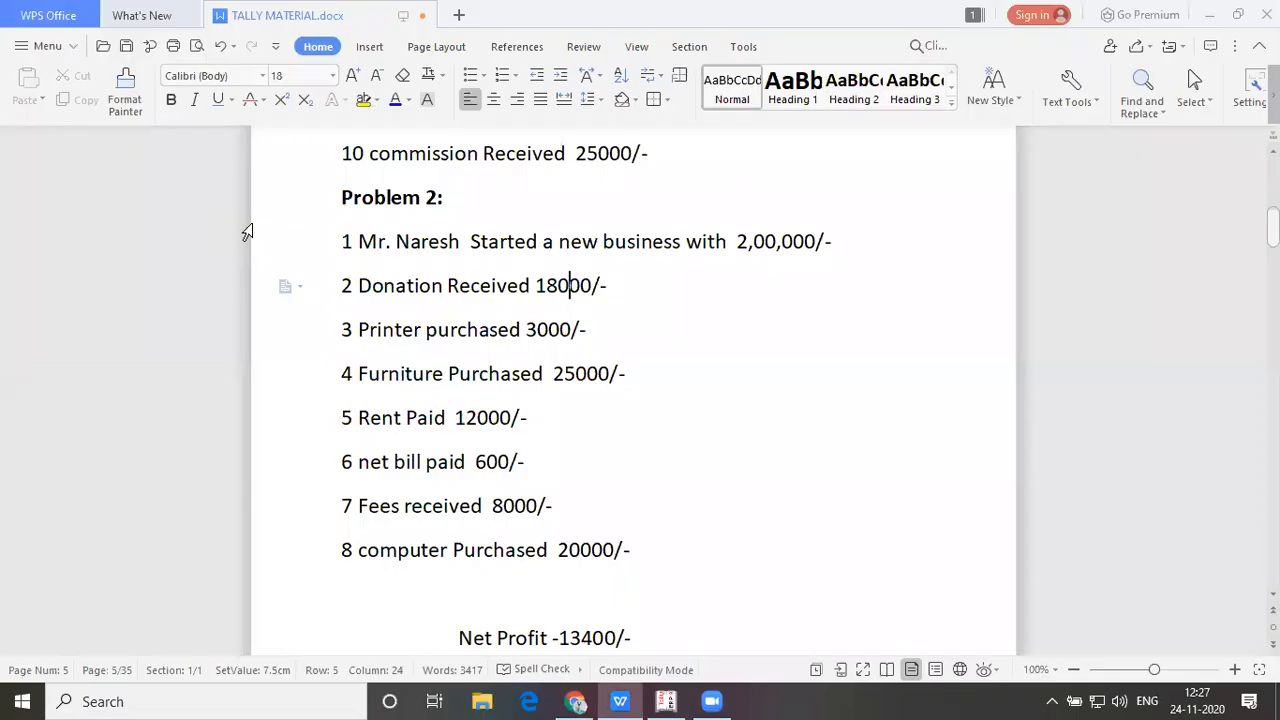
key("alt+Tab")
type("1")
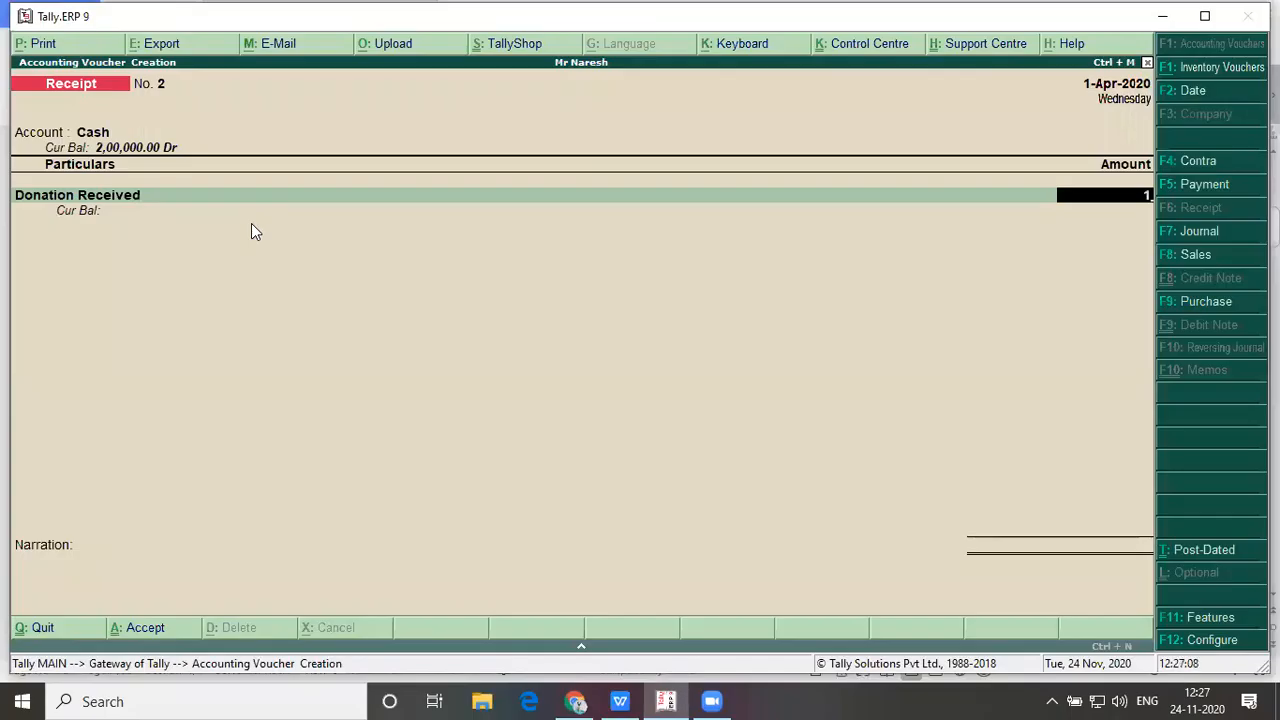
type("8000")
key("Return")
key("Return")
key("Return")
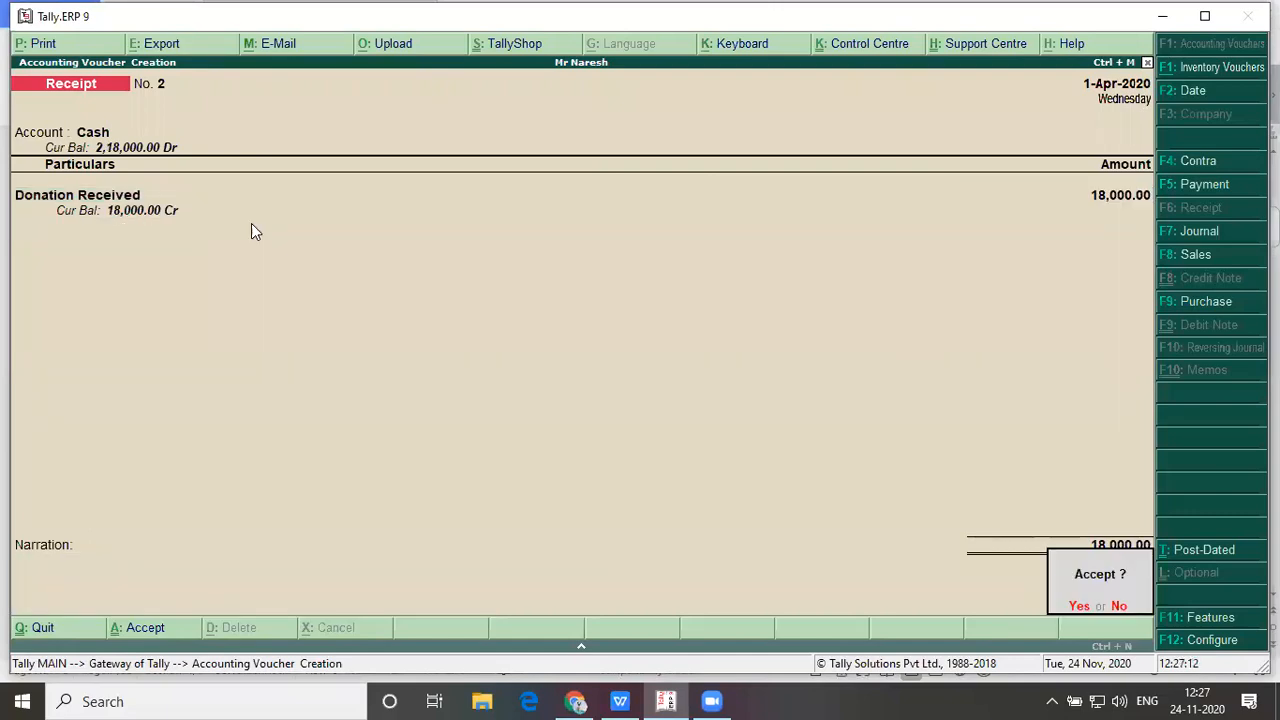
key("Return")
Consult the printer purchase in the document, then start a Payment voucher in Tally with Cash as the account
key("alt+Tab")
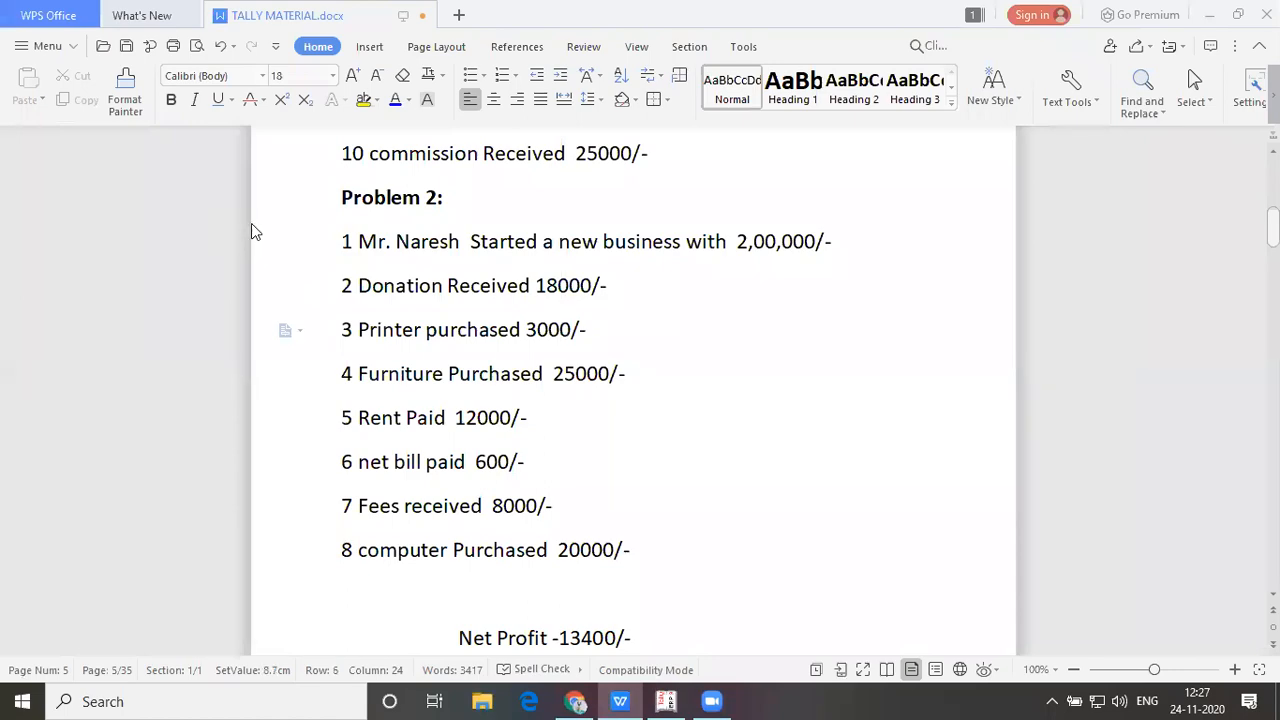
key("alt+Tab")
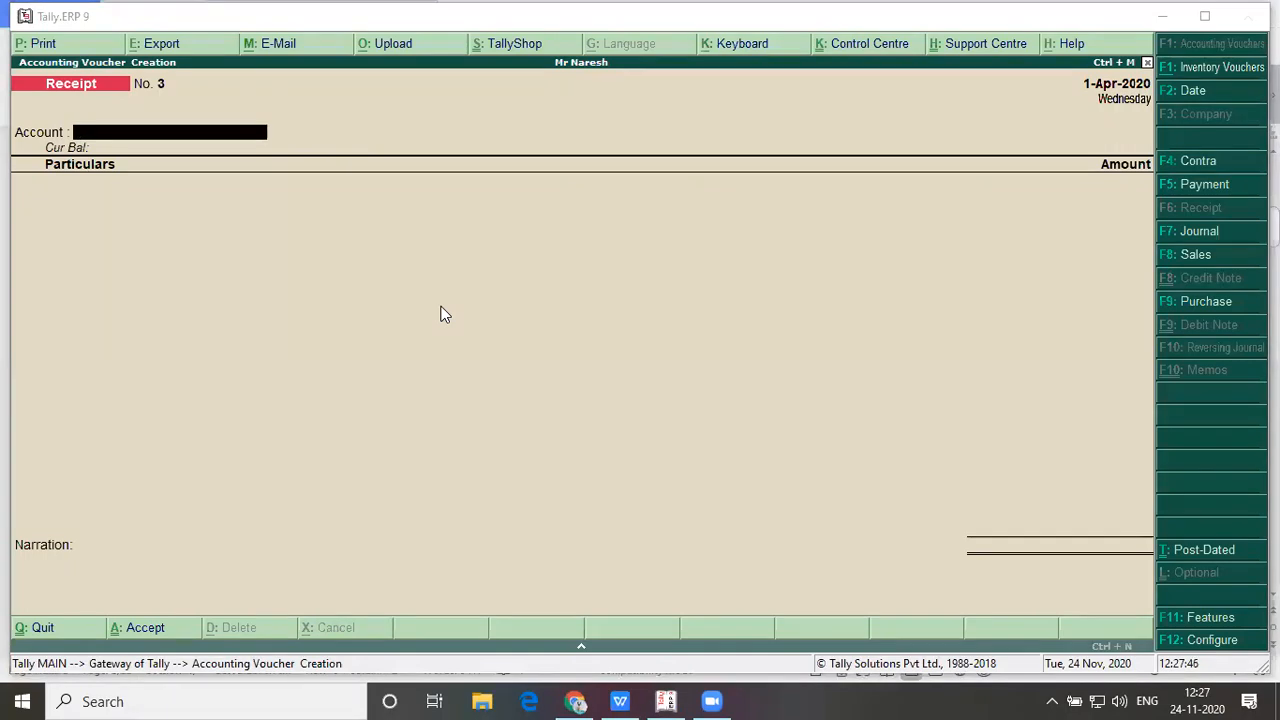
left_click(375, 273)
key("Return")
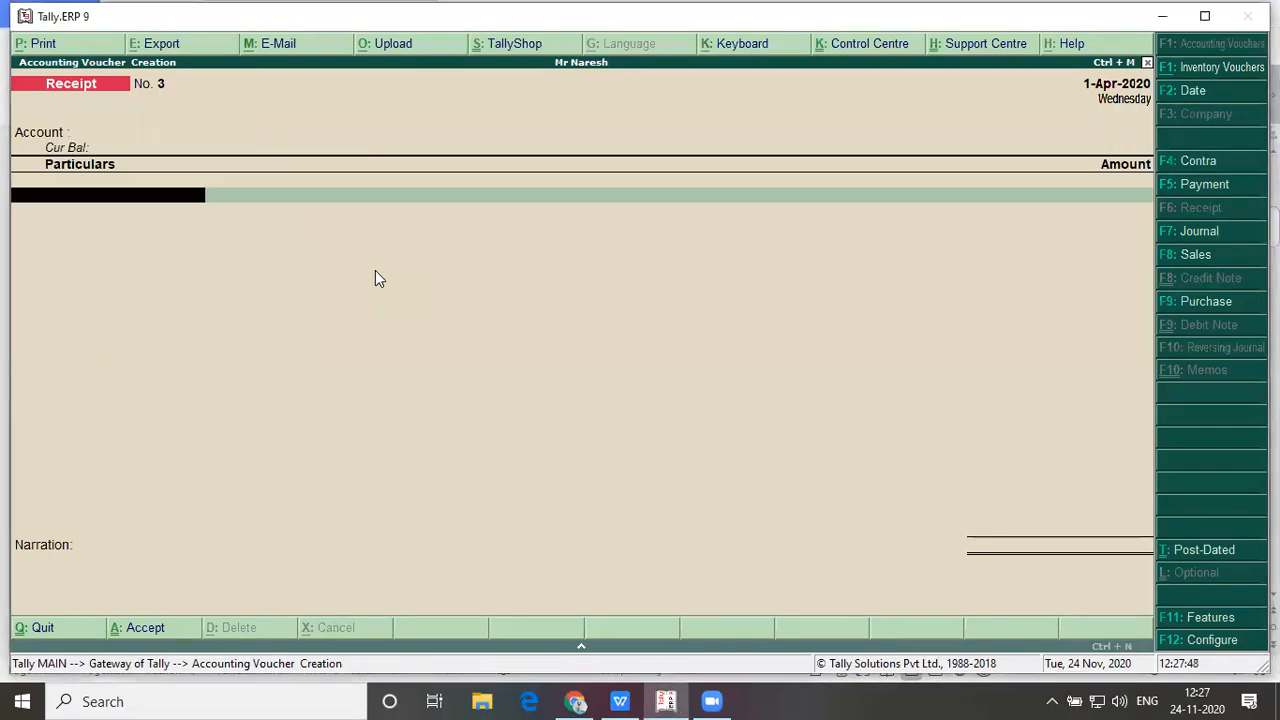
key("F5")
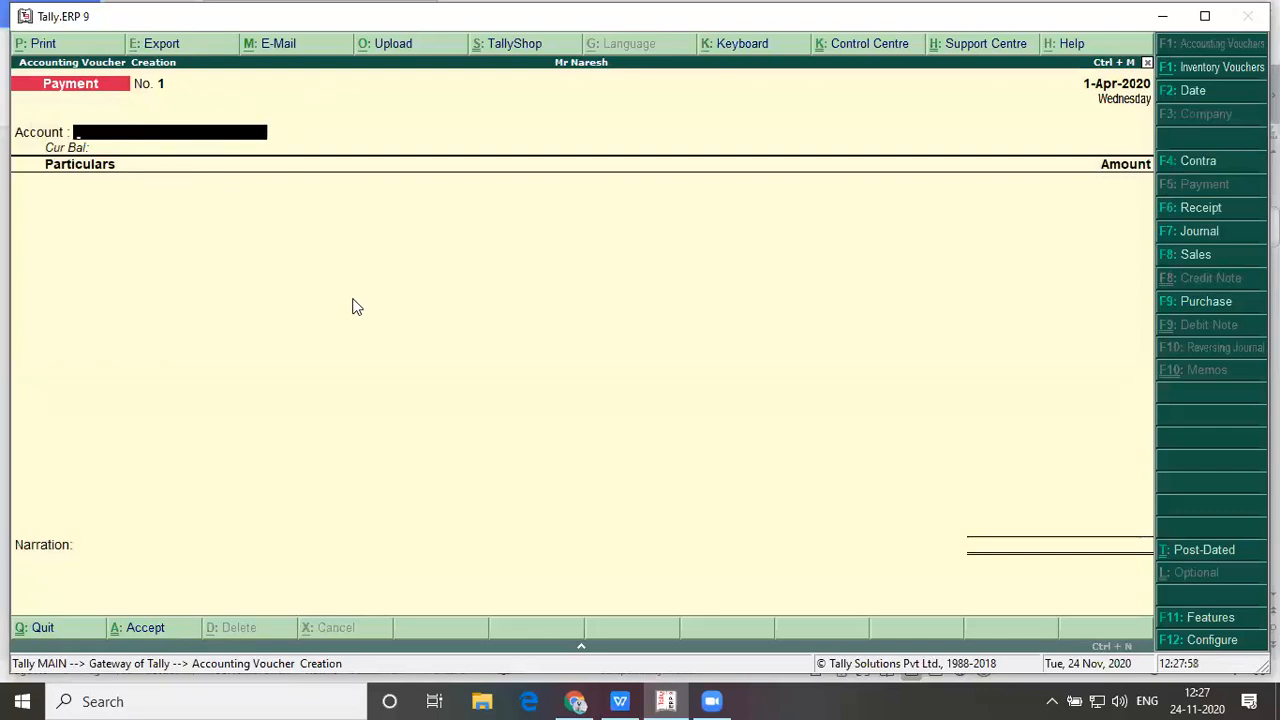
type("Cas")
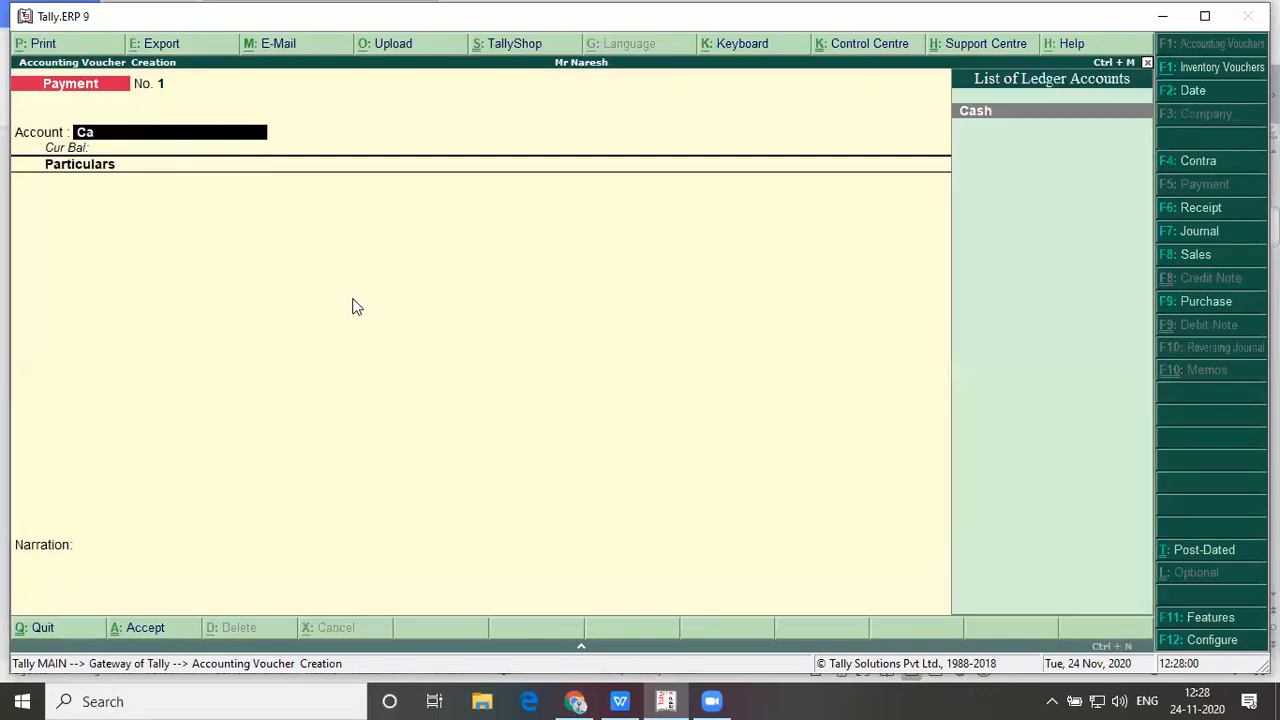
key("Return")
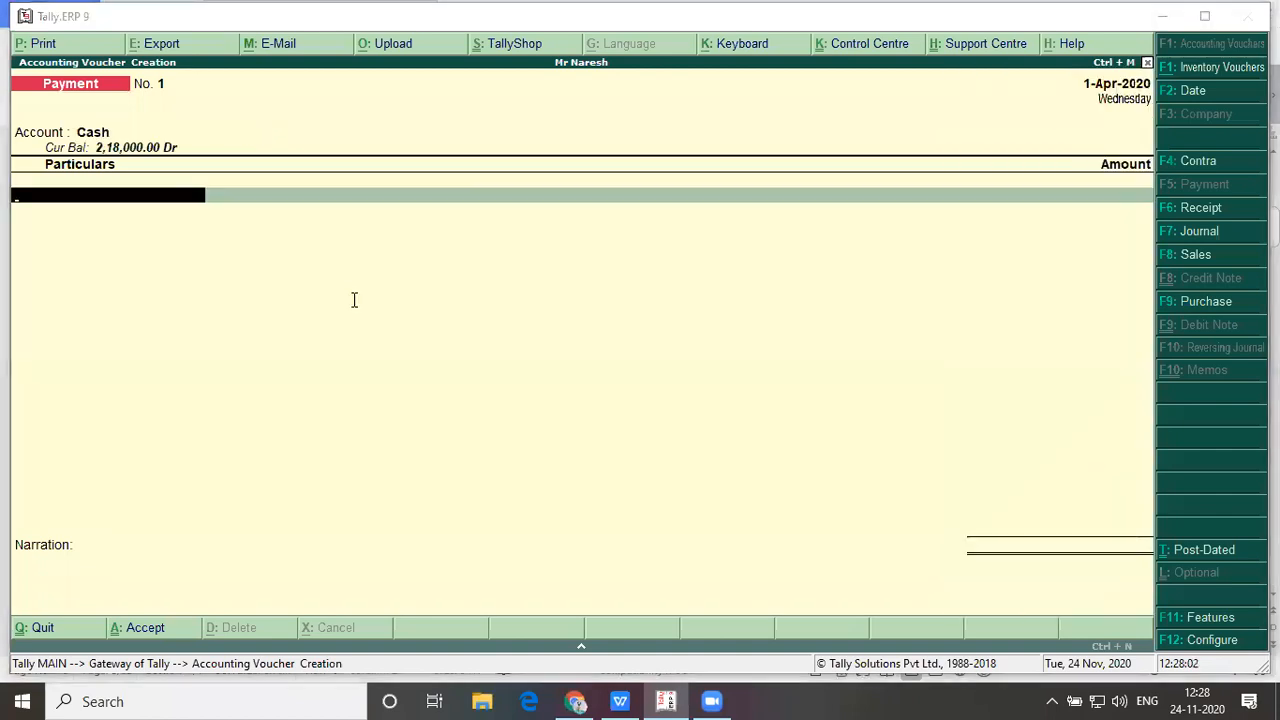
Enter the Printer ledger in the payment with an amount of 3000, checking the document, and accept the voucher
key("alt+Tab")
key("alt+Tab")
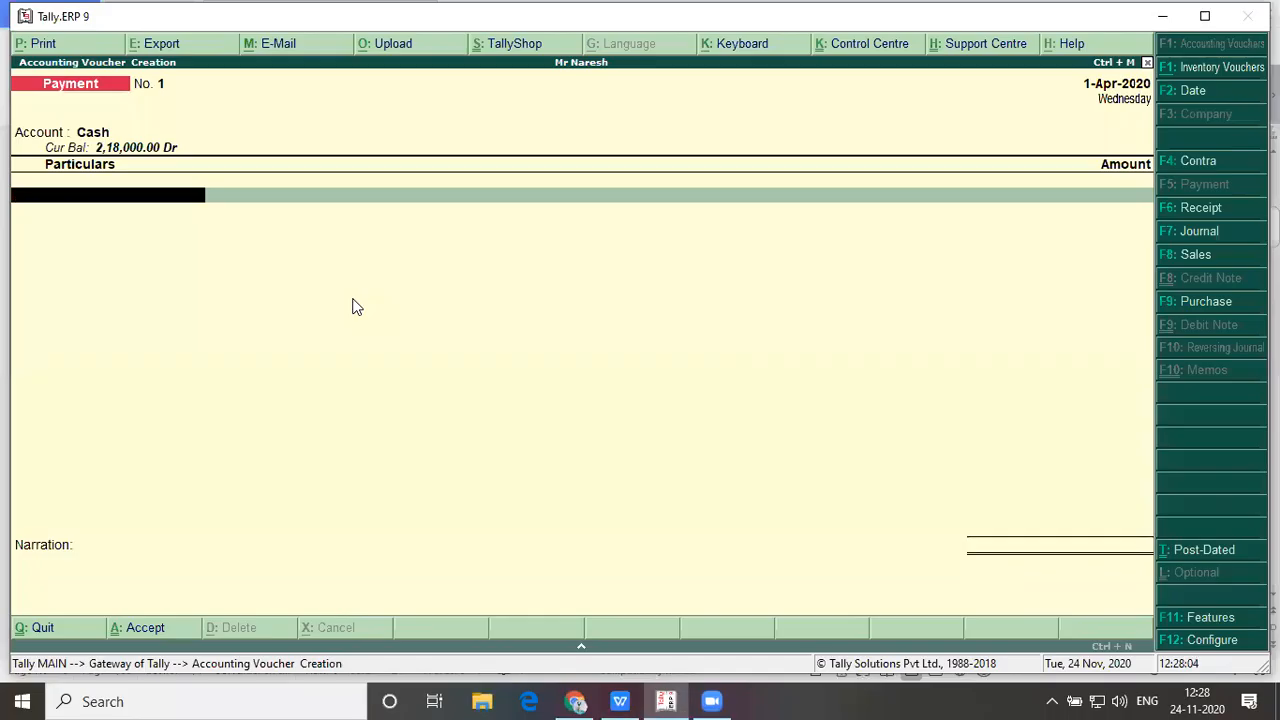
type("Printer")
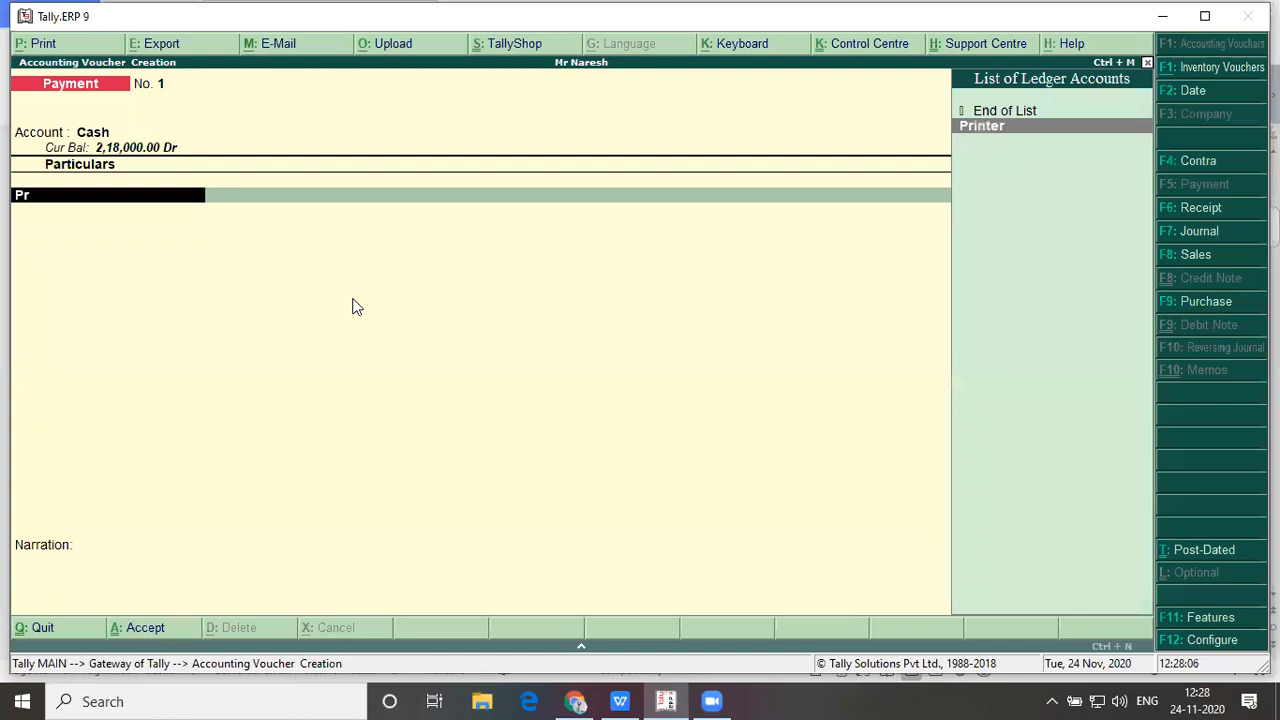
key("Return")
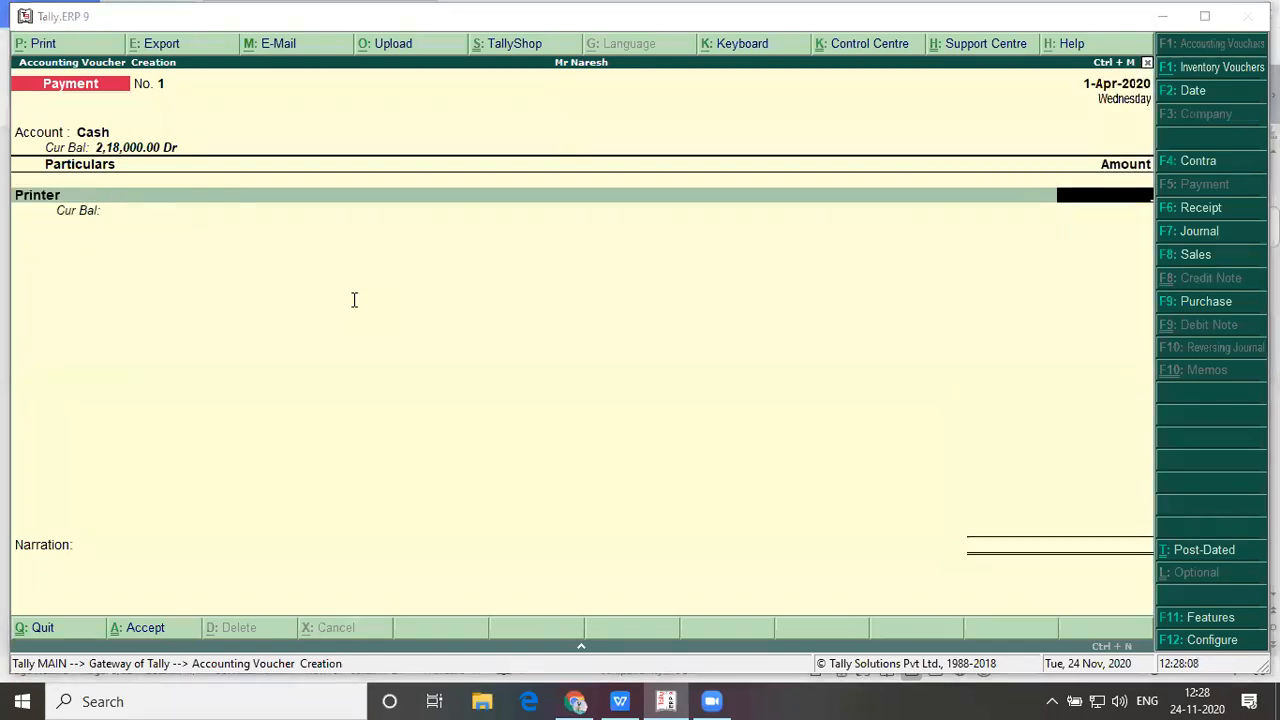
key("alt+Tab")
key("alt+Tab")
type("3000")
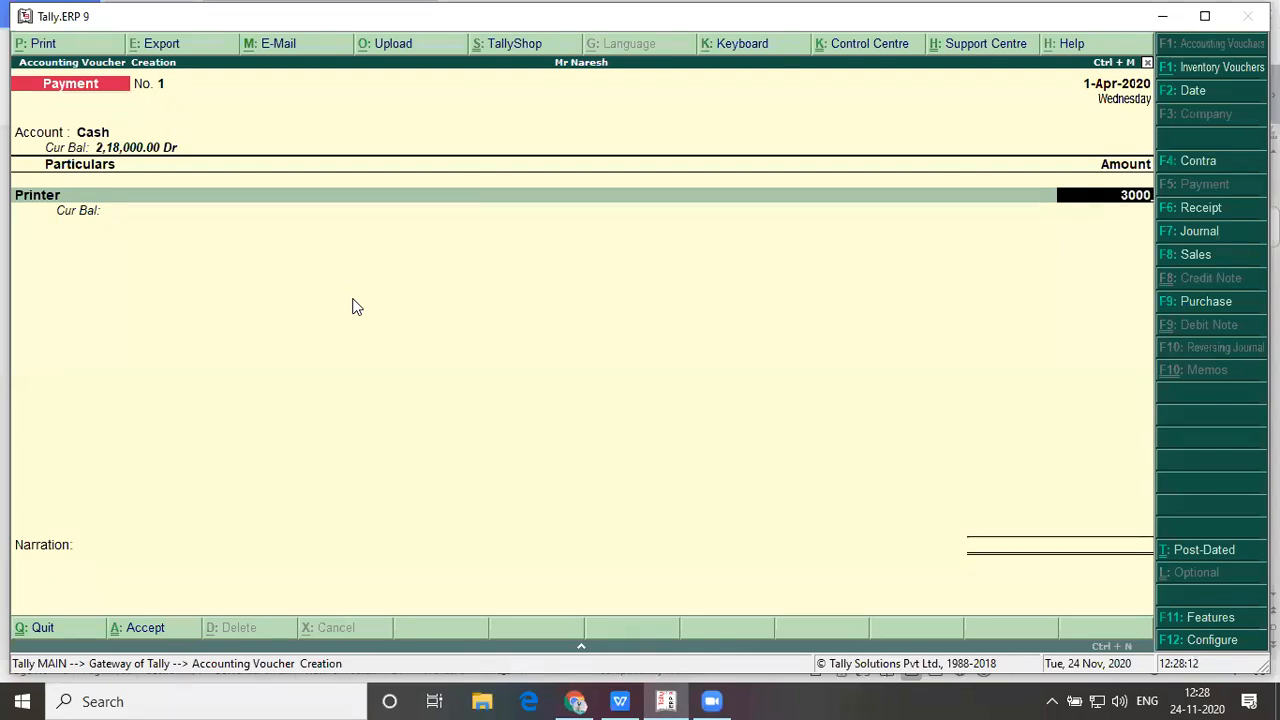
key("Return")
key("Return")
key("Return")
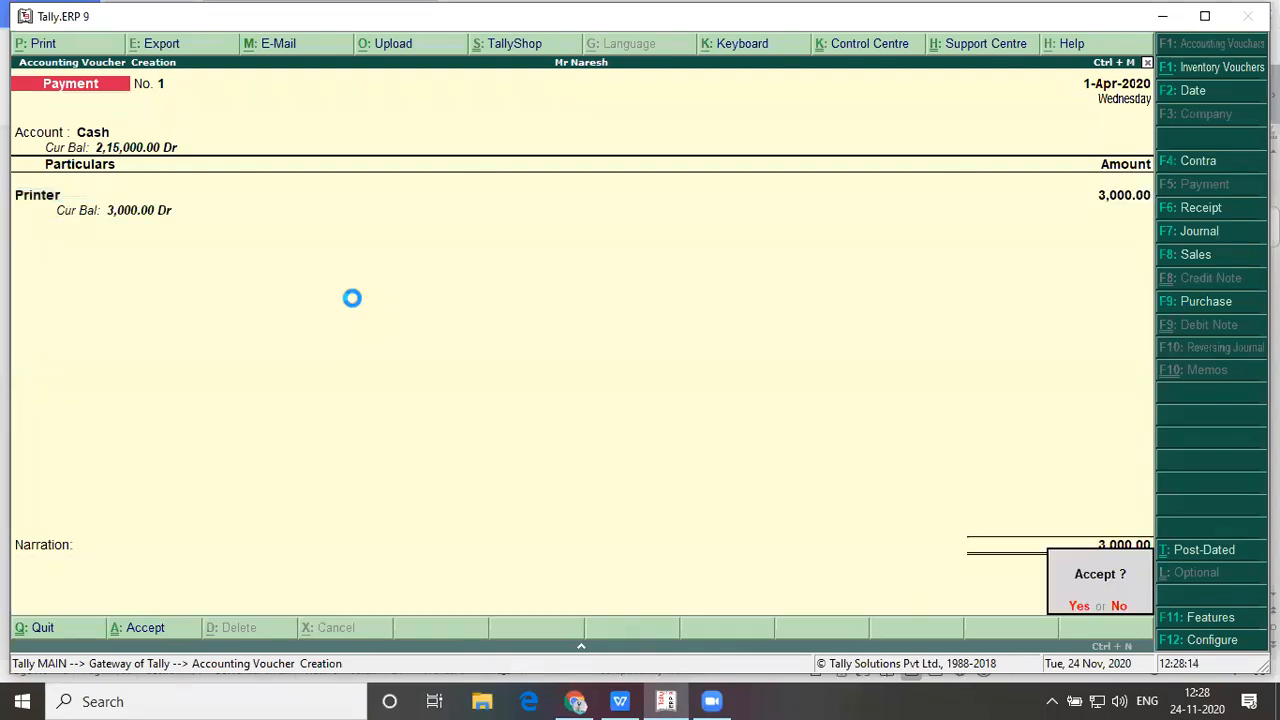
key("y")
Consult the furniture purchase in the document, then set Cash as the account of the next Payment voucher in Tally
key("alt+Tab")
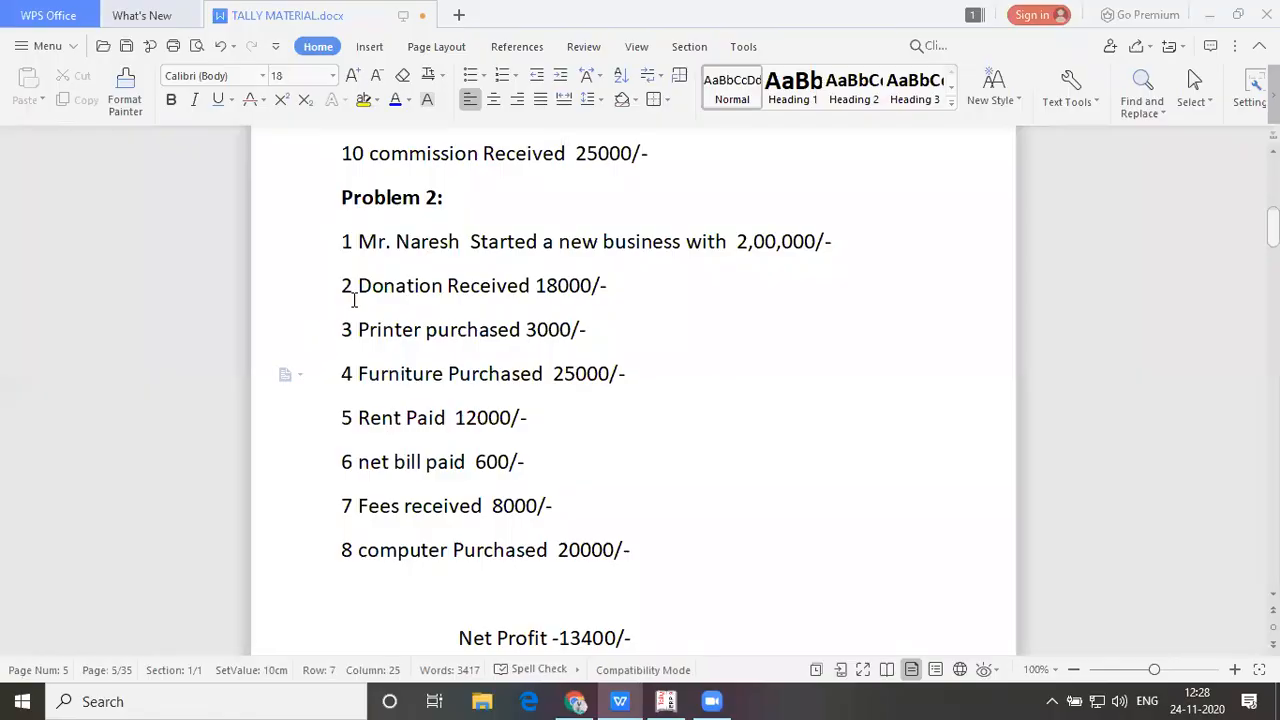
key("alt+Tab")
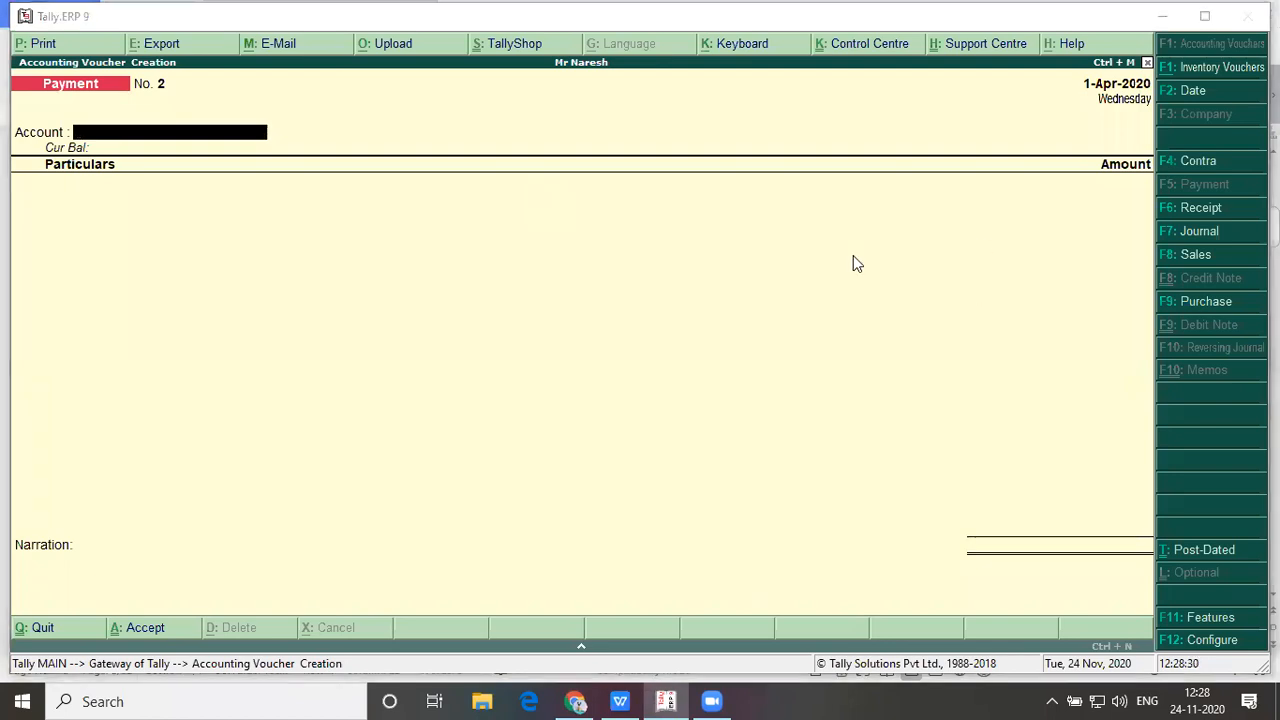
left_click(703, 180)
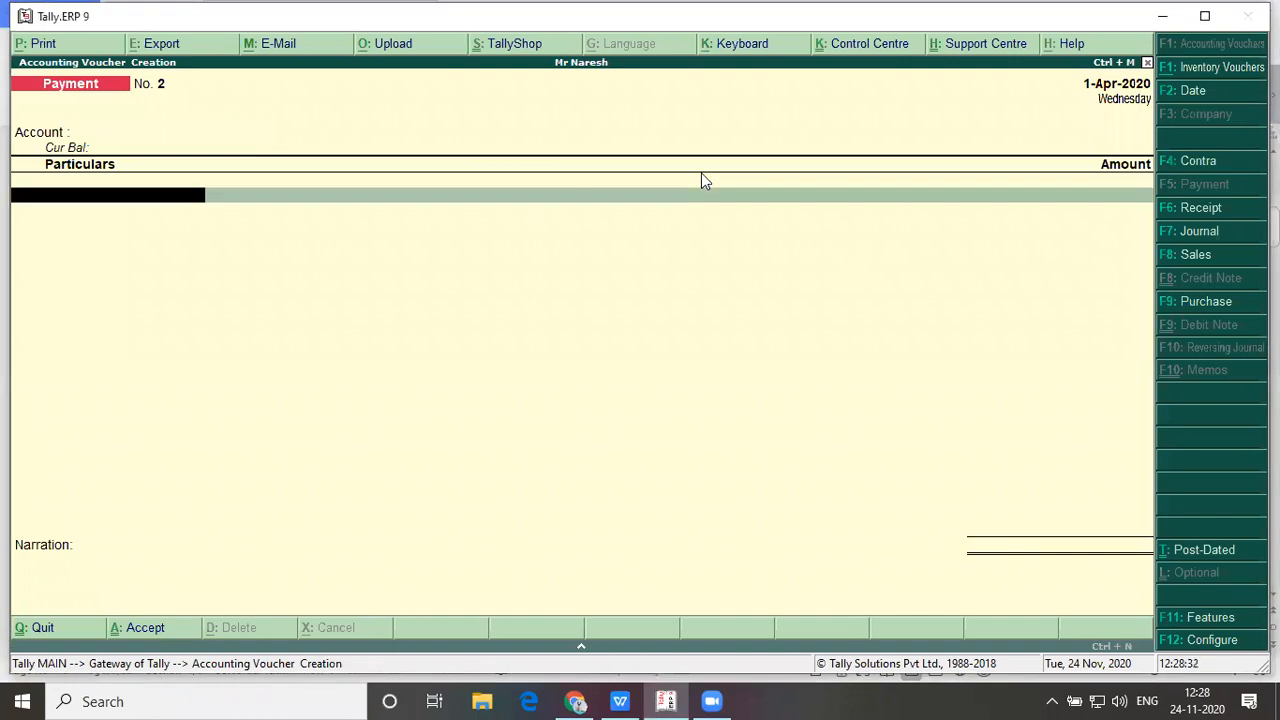
key("BackSpace")
type("Cas")
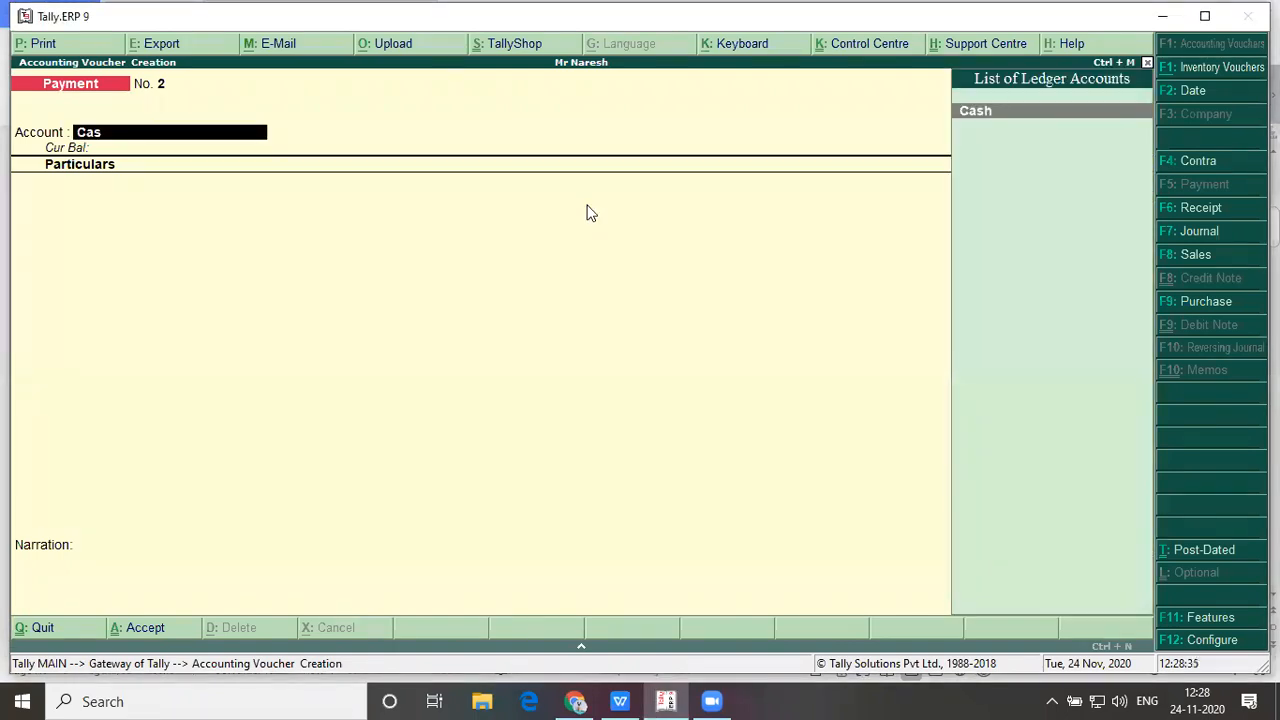
key("Return")
Enter the Furniture ledger in the payment with an amount of 25000, checking the document, and accept the voucher
key("alt+Tab")
key("alt+Tab")
type("Fu")
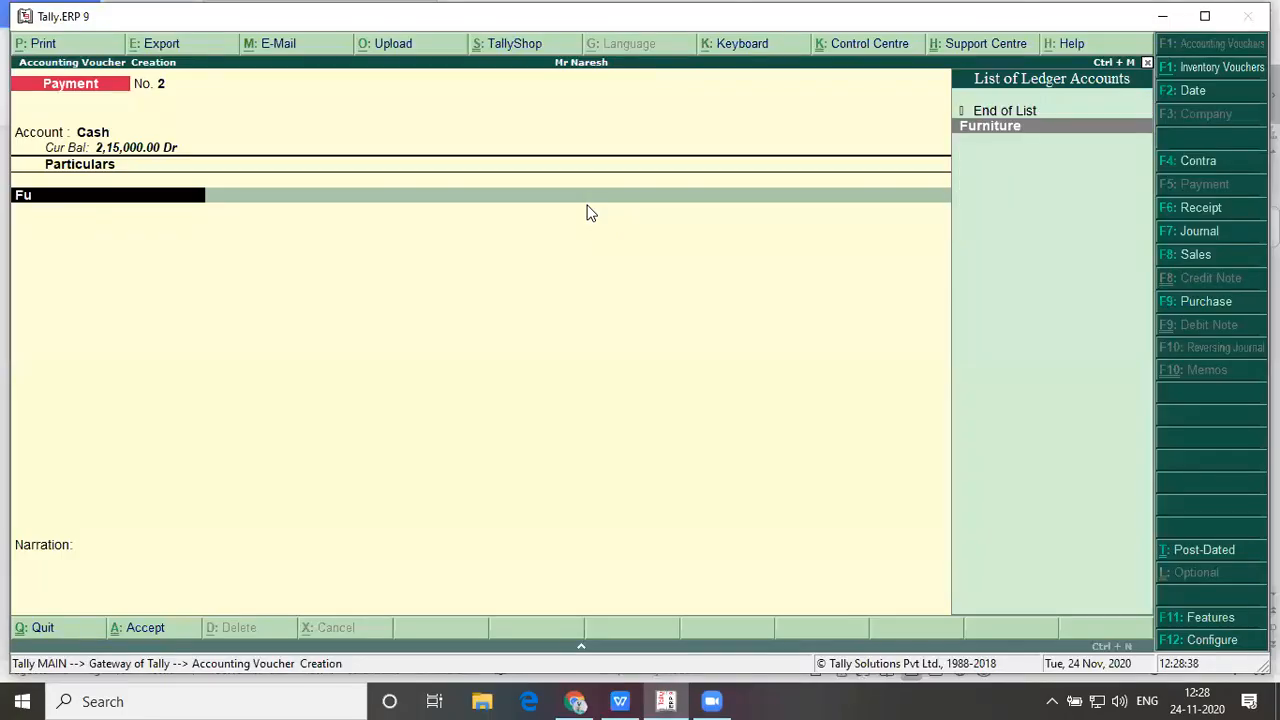
key("Return")
key("alt+Tab")
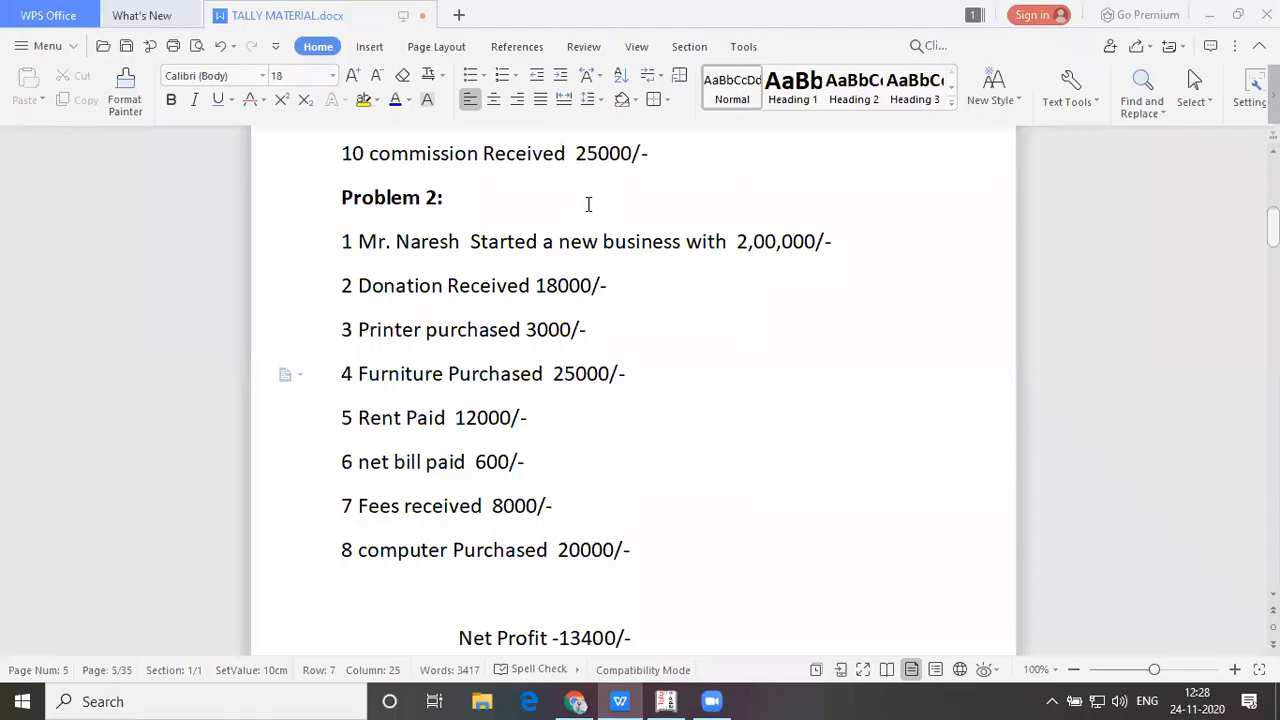
key("alt+Tab")
type("25000")
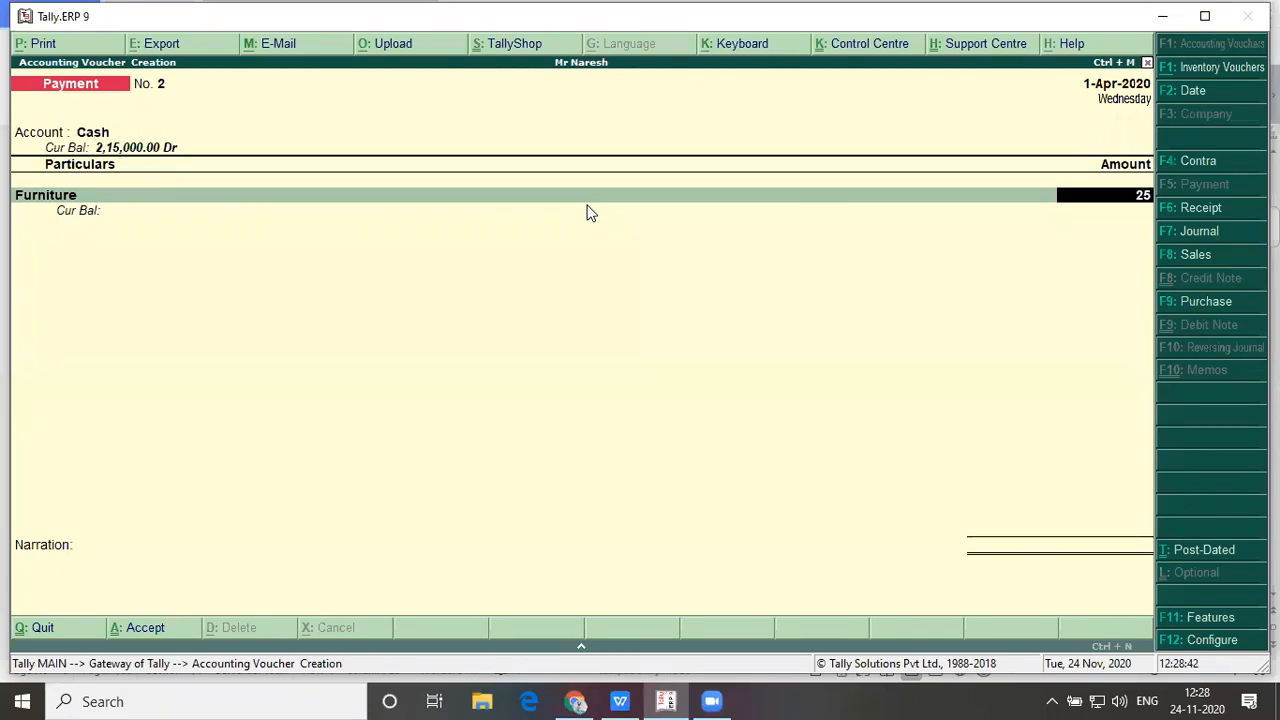
key("Return")
key("Return")
key("Return")
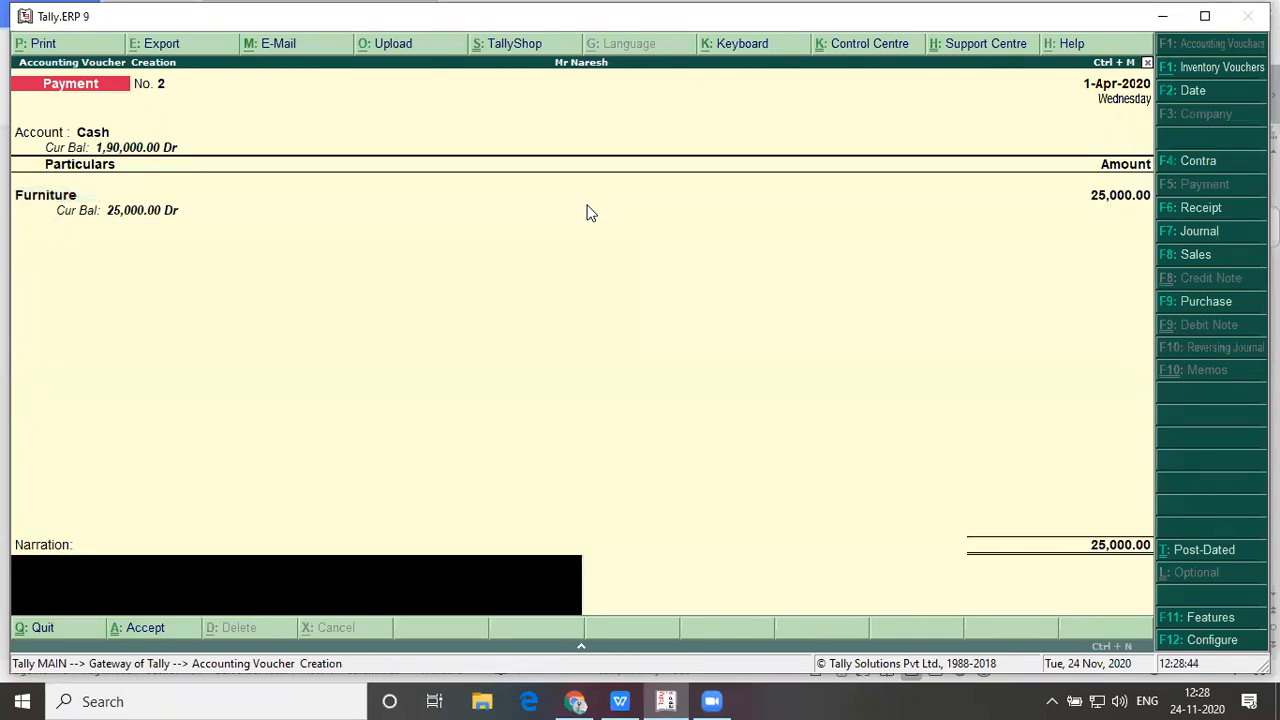
key("Return")
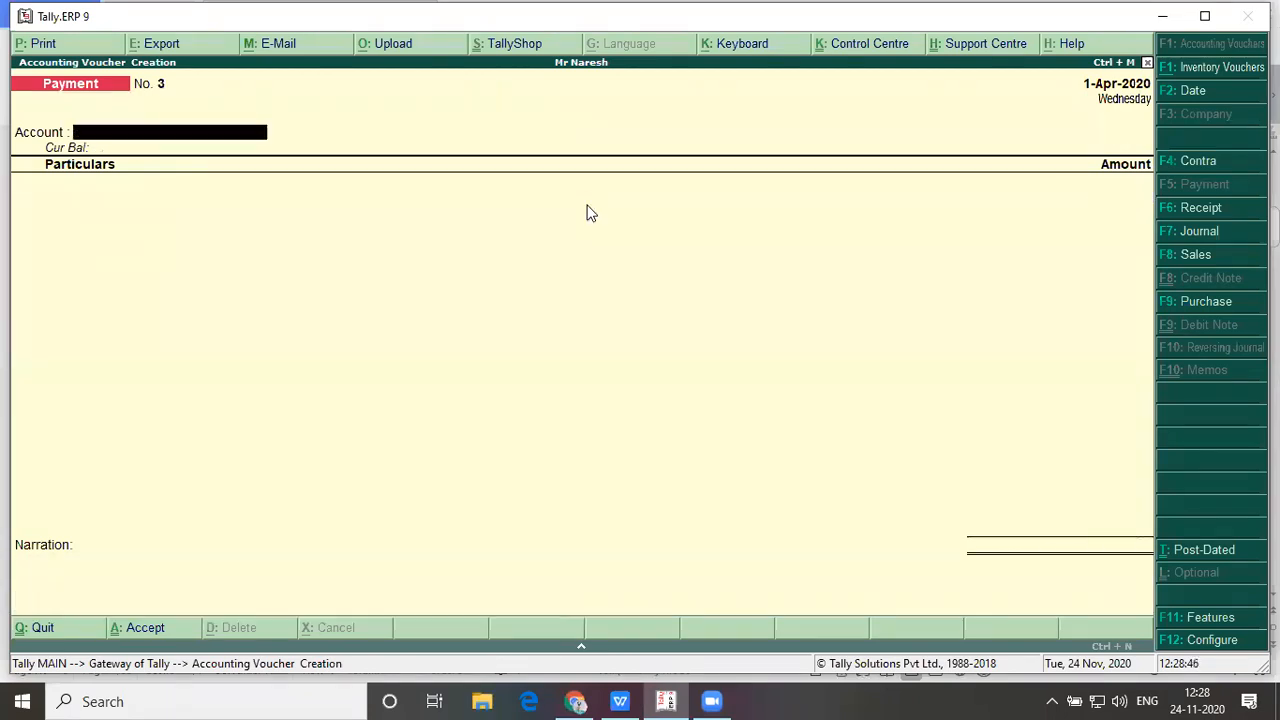
Consult the Rent Paid transaction of Problem 2 in the document and return to Tally
key("alt+Tab")
key("Down")
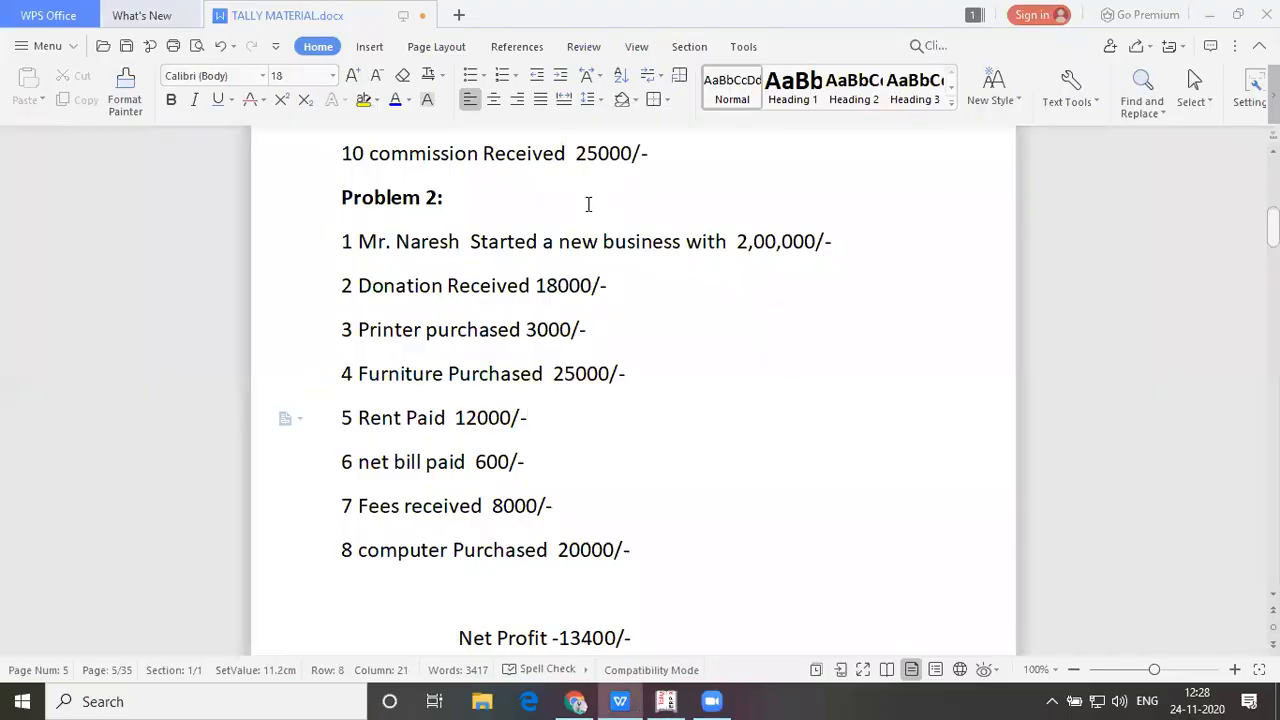
key("alt+Tab")
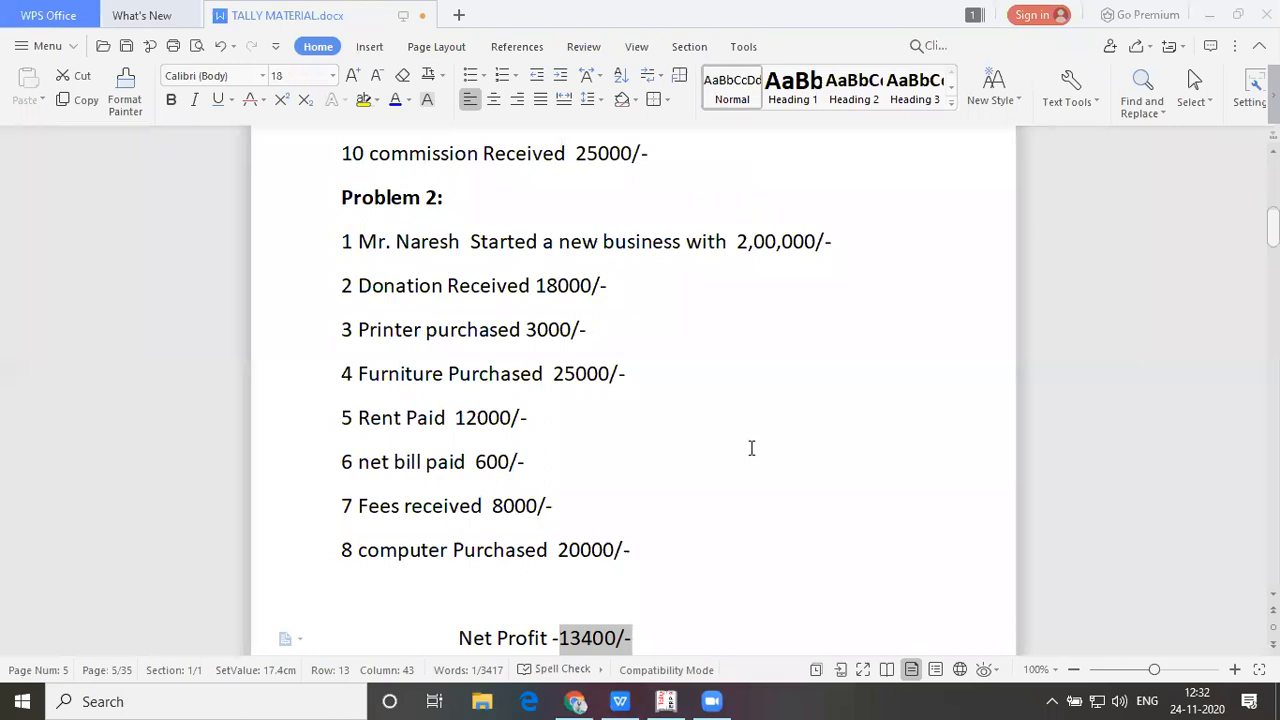
Compare Tally's Balance Sheet with the document's Net Profit and Balance Sheet figures for Problem 2, then return to Tally
key("alt+Tab")
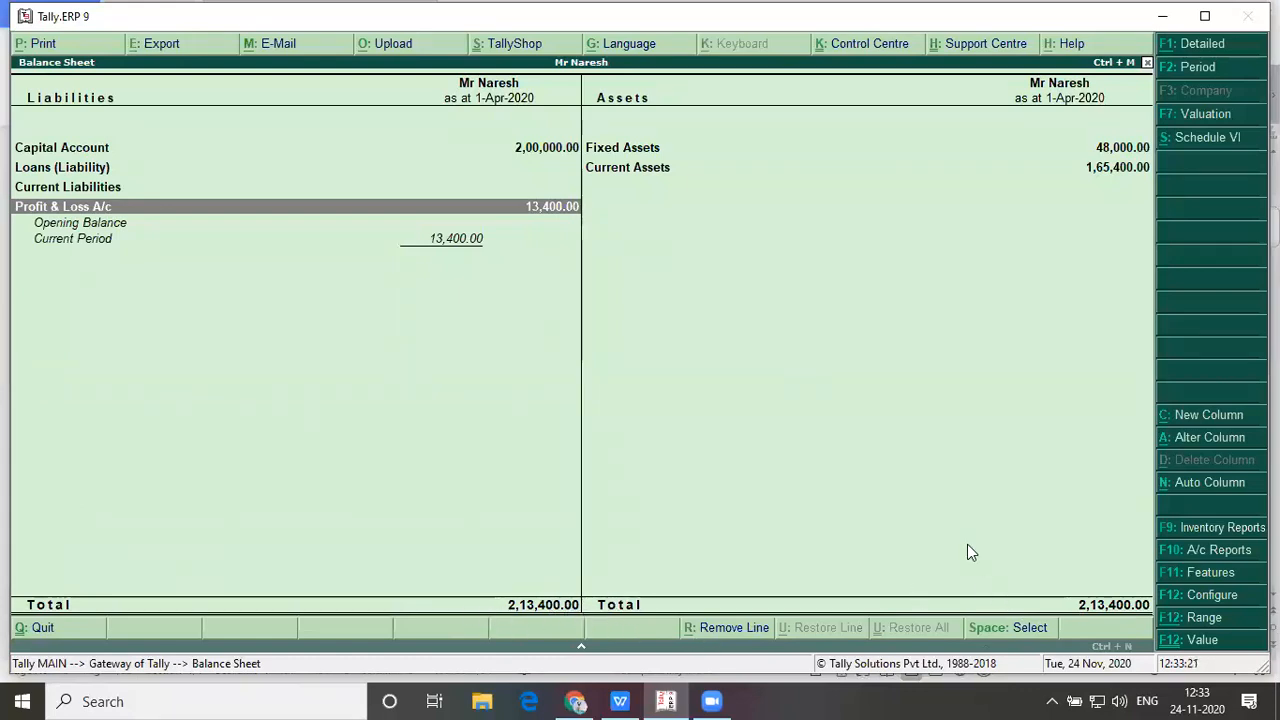
key("alt+Tab")
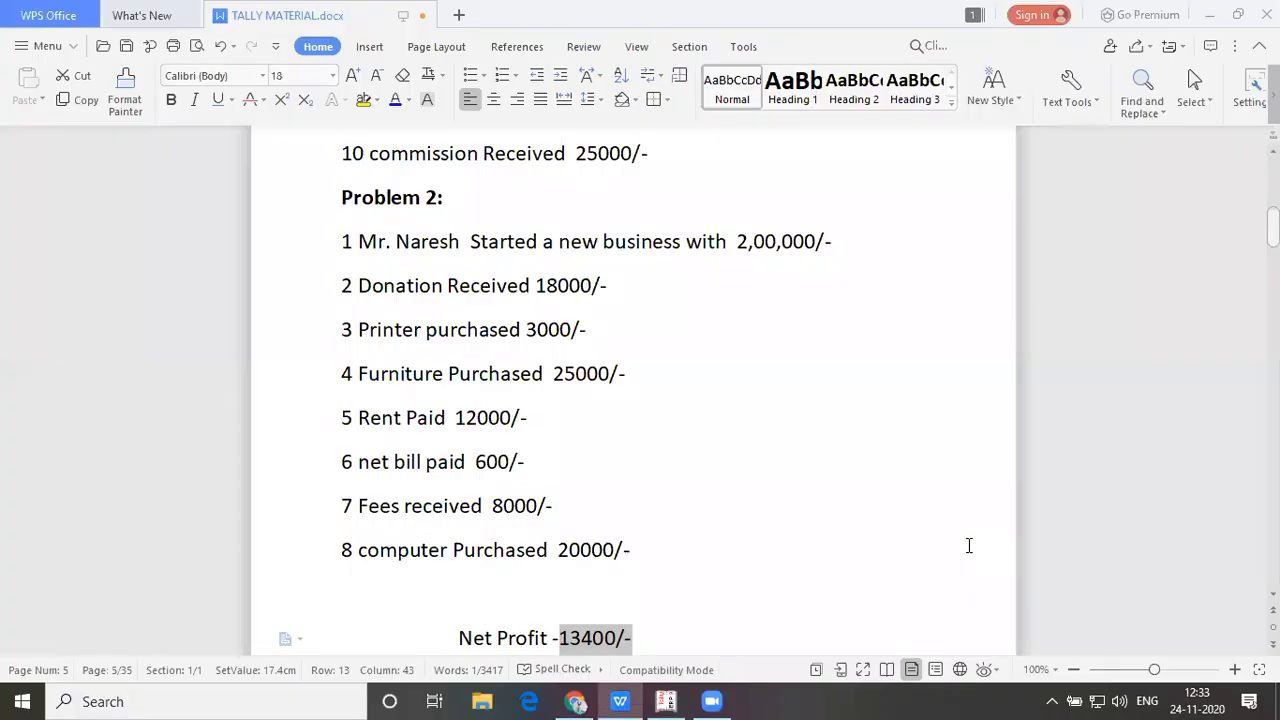
key("Down")
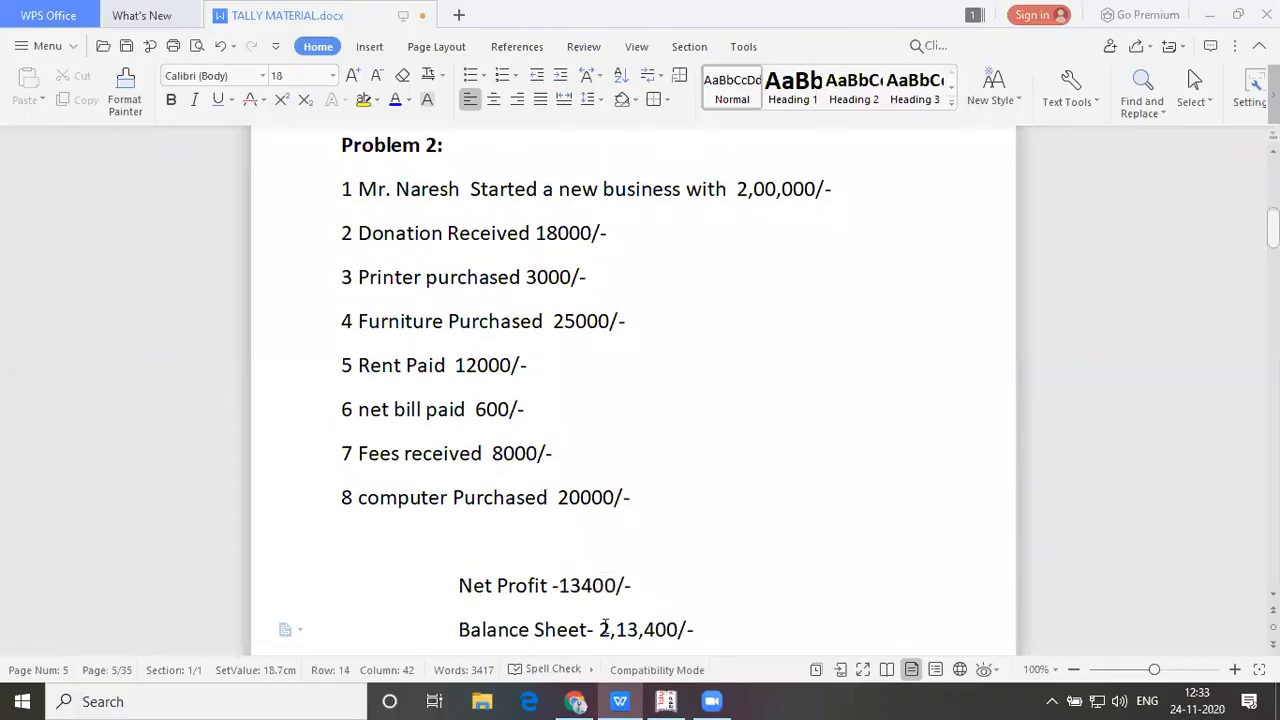
left_click_drag(601, 629, 697, 625)
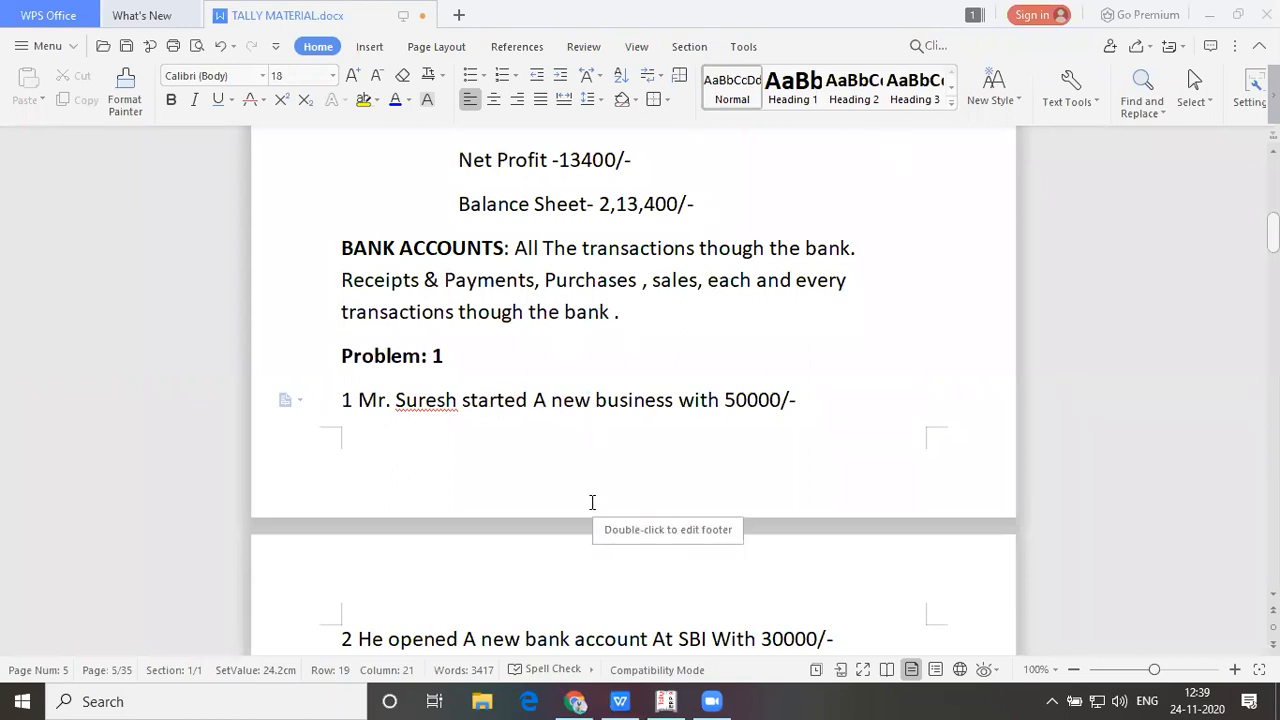
key("alt+Tab")
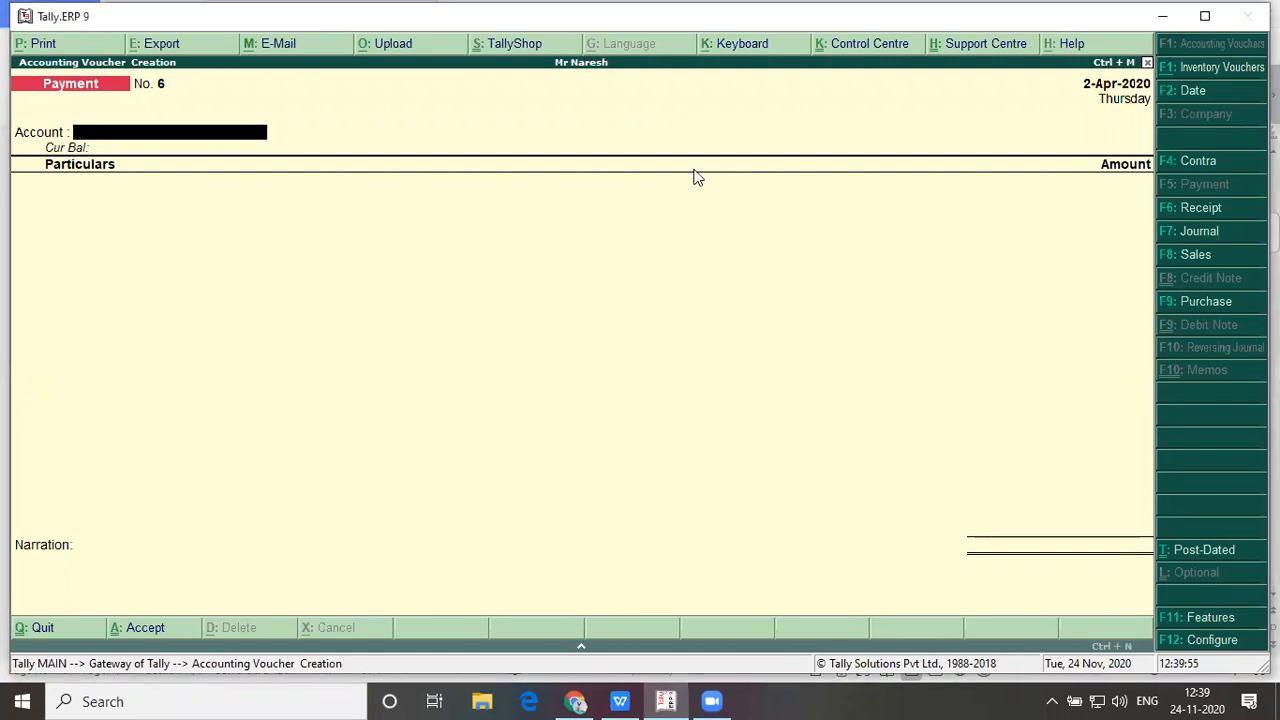
Leave payment voucher entry and shut the current company
left_click(549, 287)
key("Escape")
key("y")
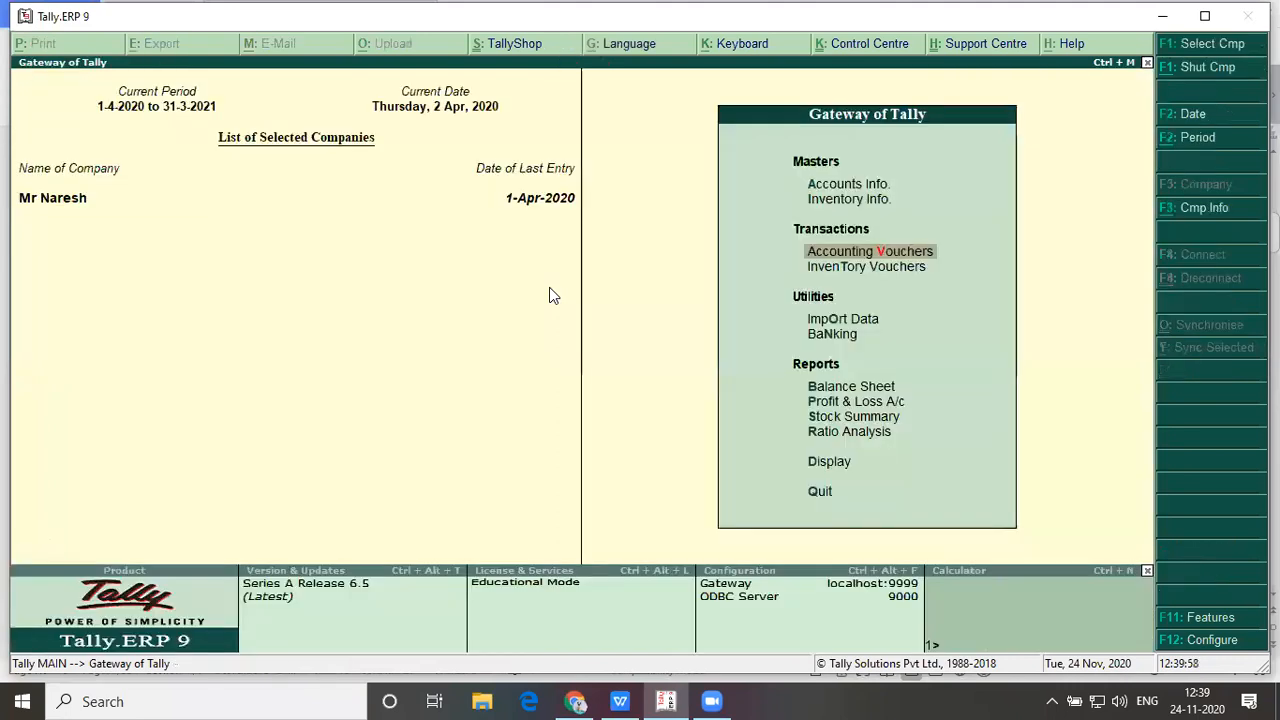
key("alt+F1")
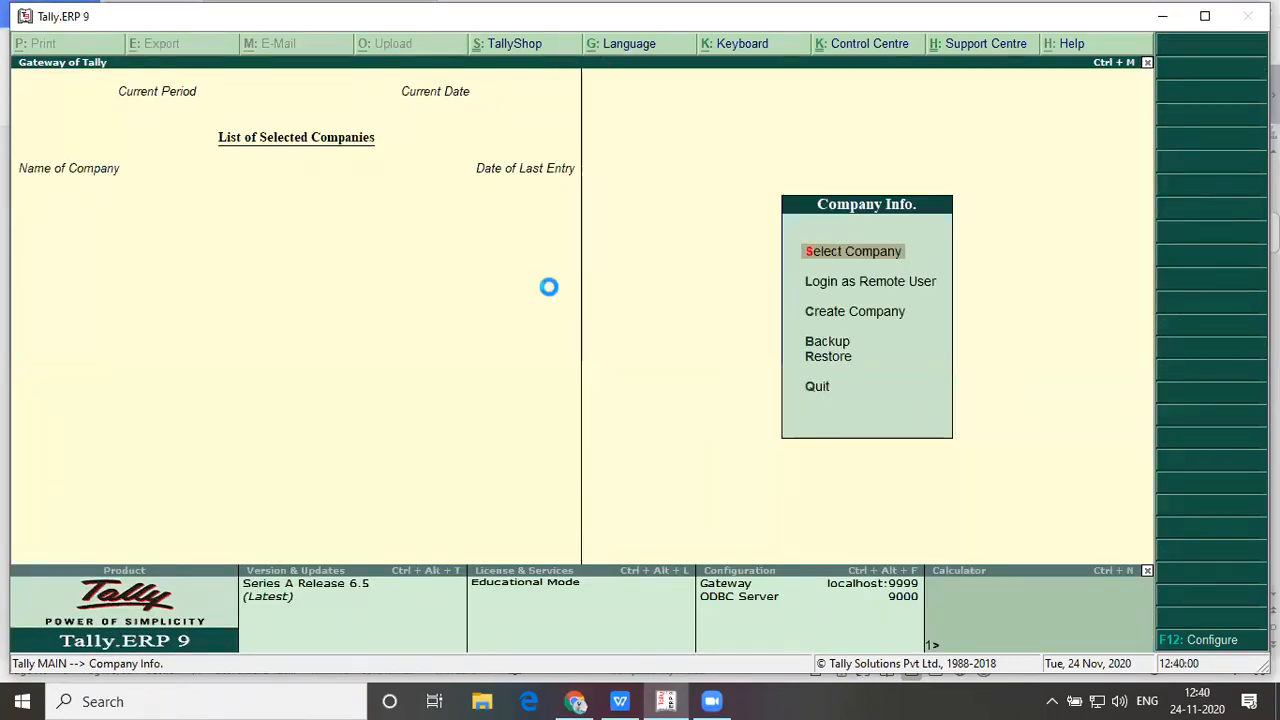
Search the list of existing companies for the new proprietor's name, then close the selection
key("Return")
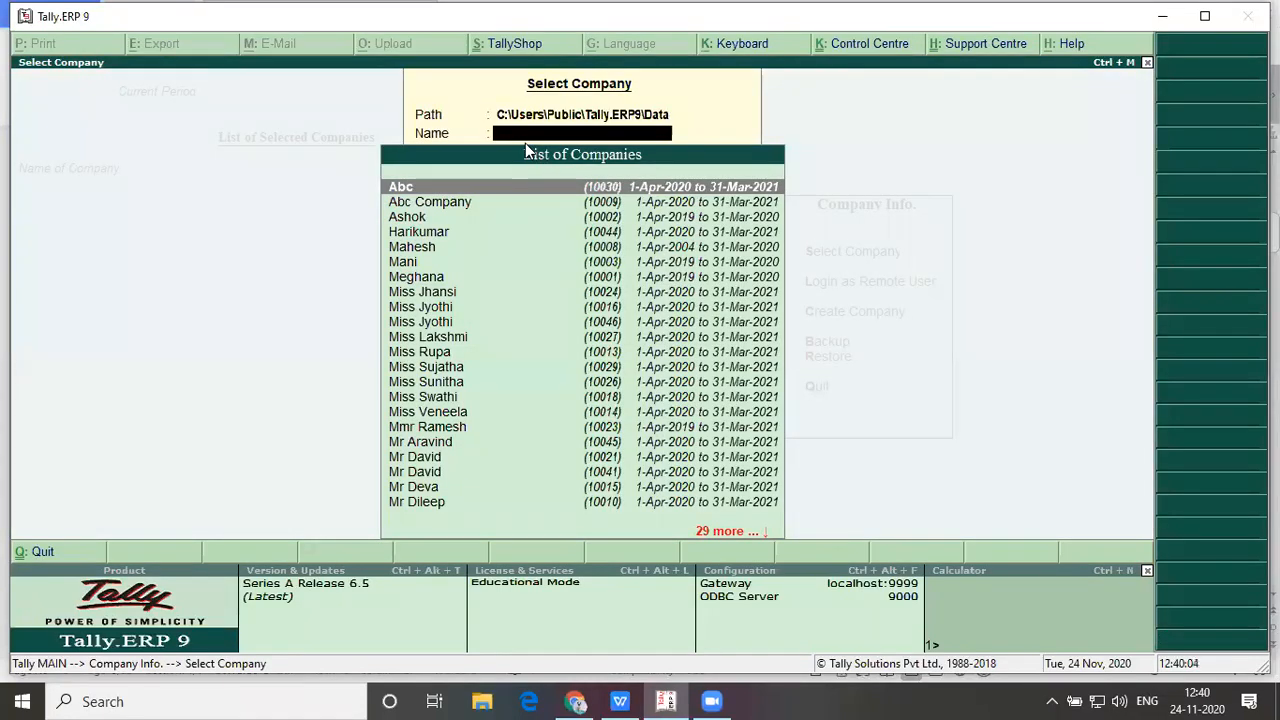
type("Mr")
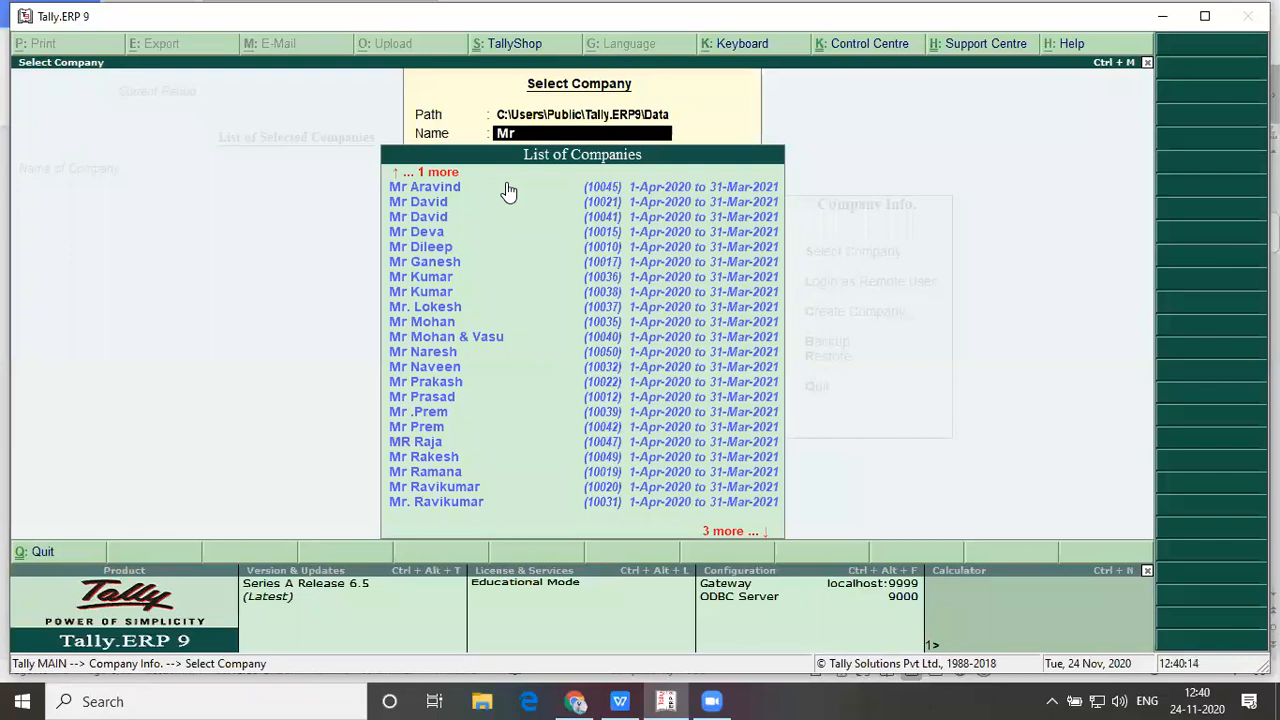
type("Ra")
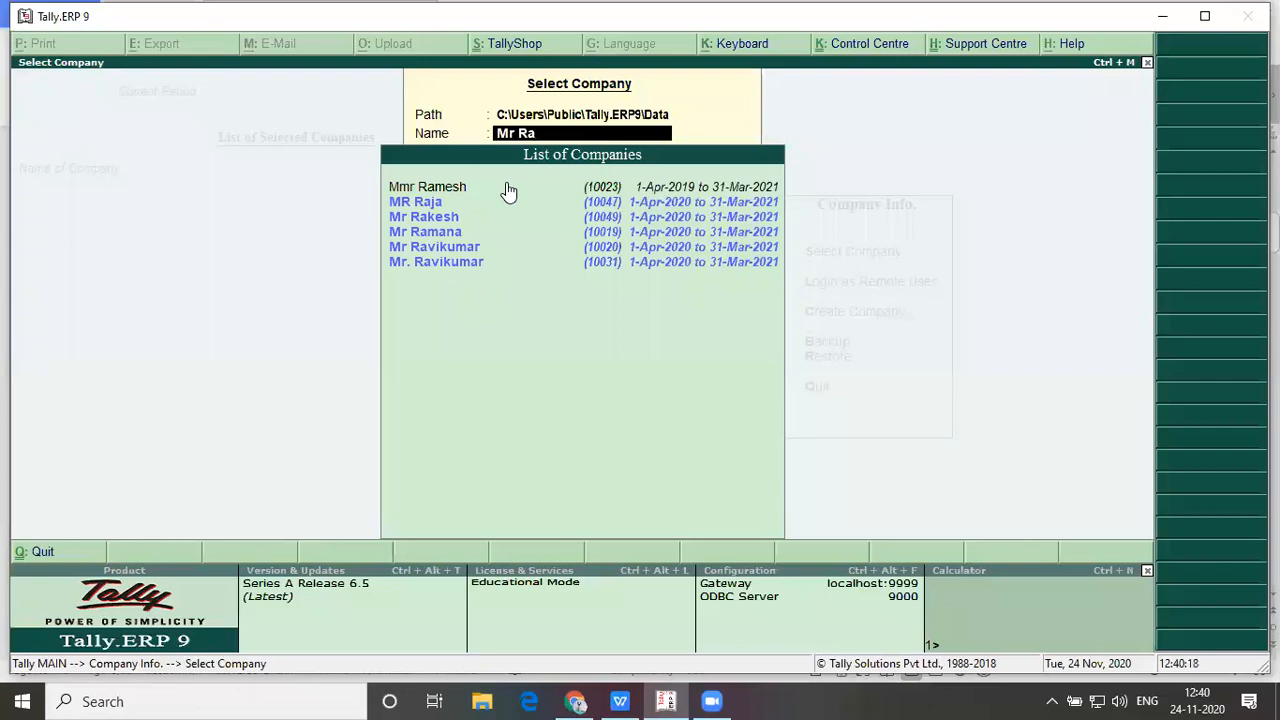
type("j")
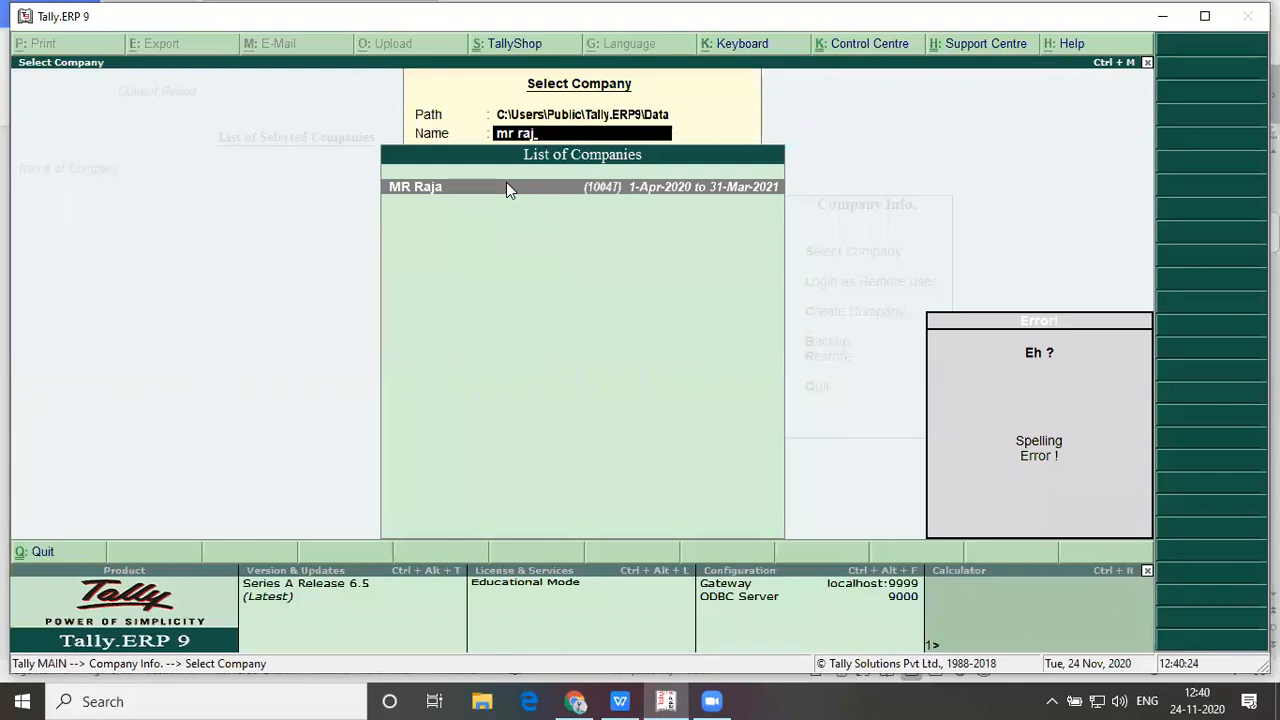
key("Escape")
key("Escape")
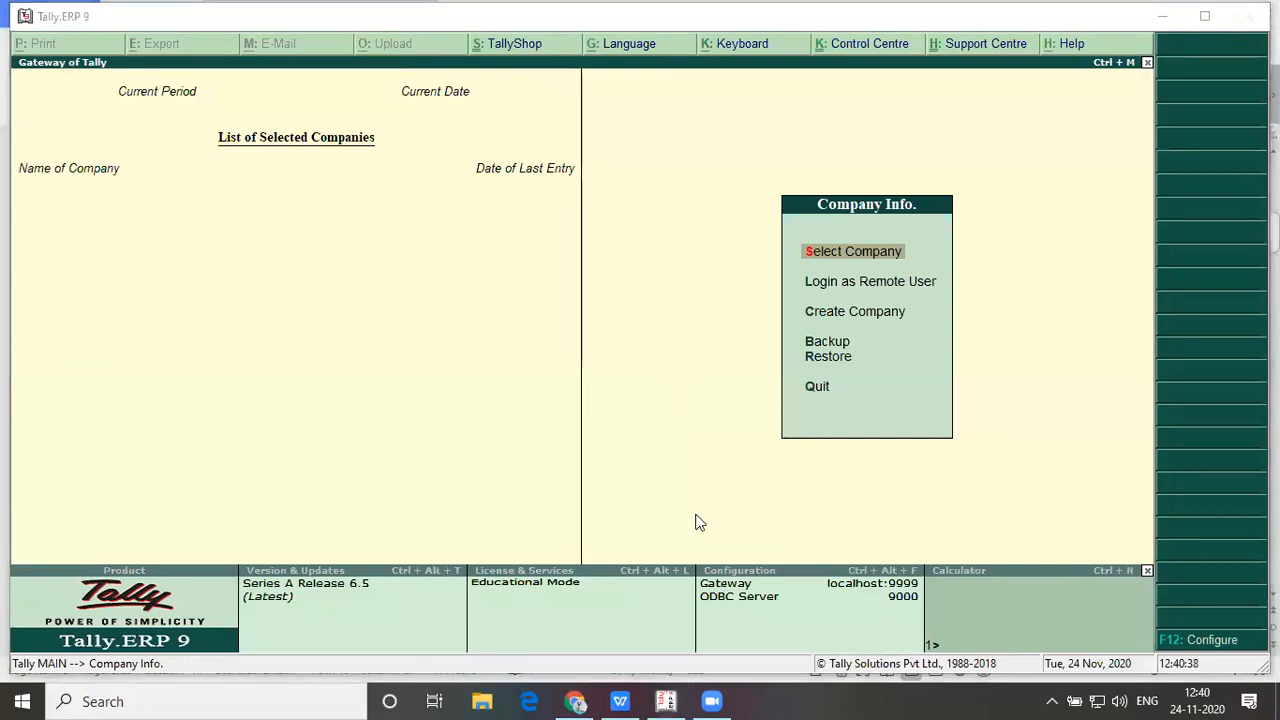
Start creating a company and enter the proprietor's name as the company name
left_click(669, 444)
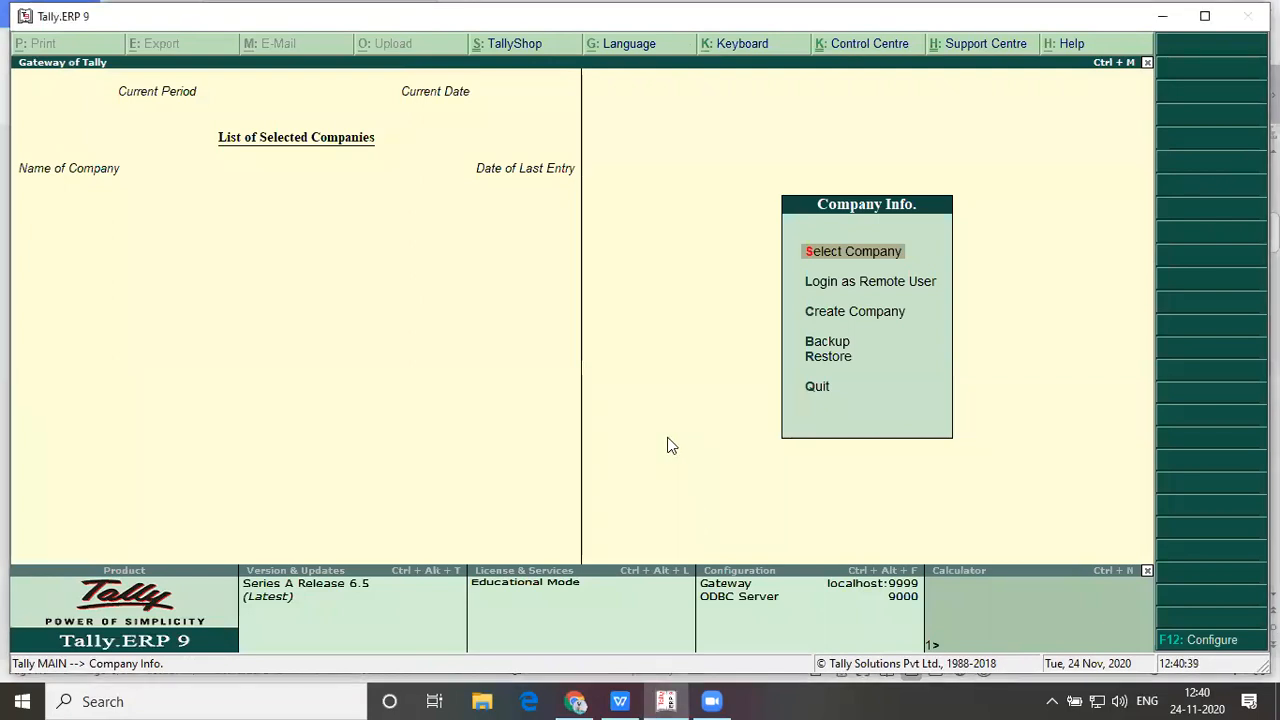
key("Down")
key("Down")
key("Return")
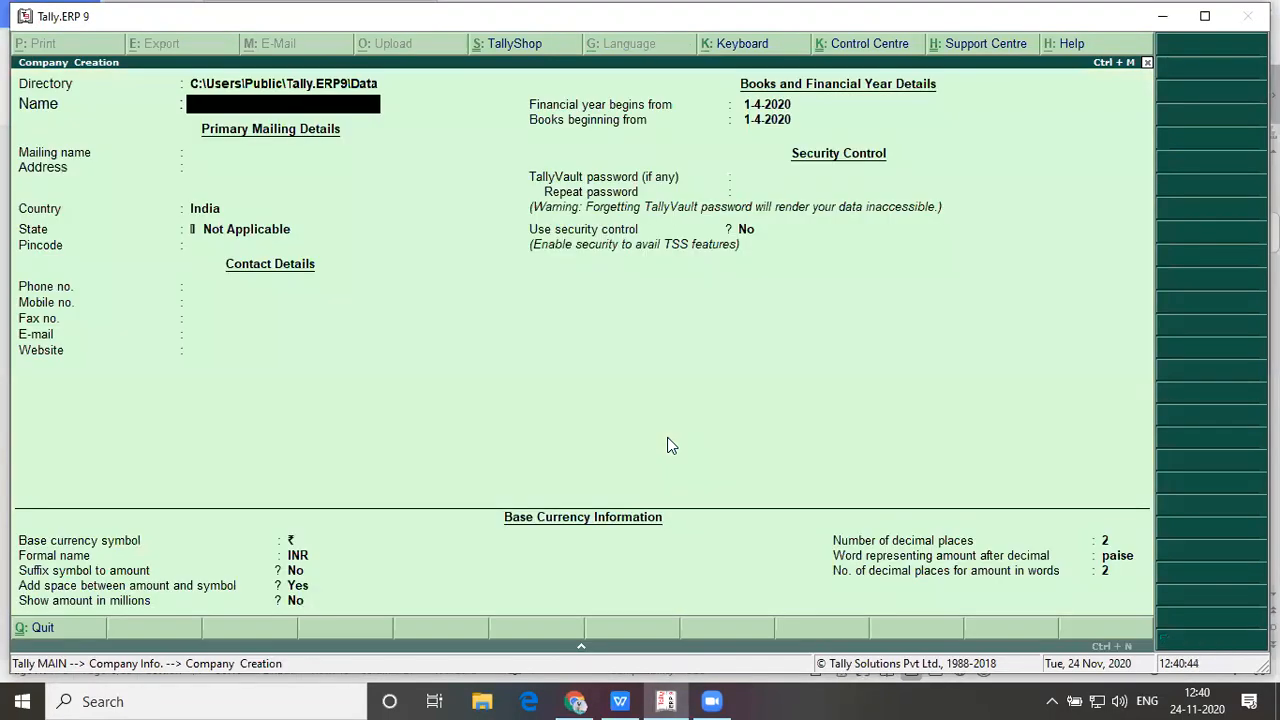
type("Mr Rajesh")
key("Return")
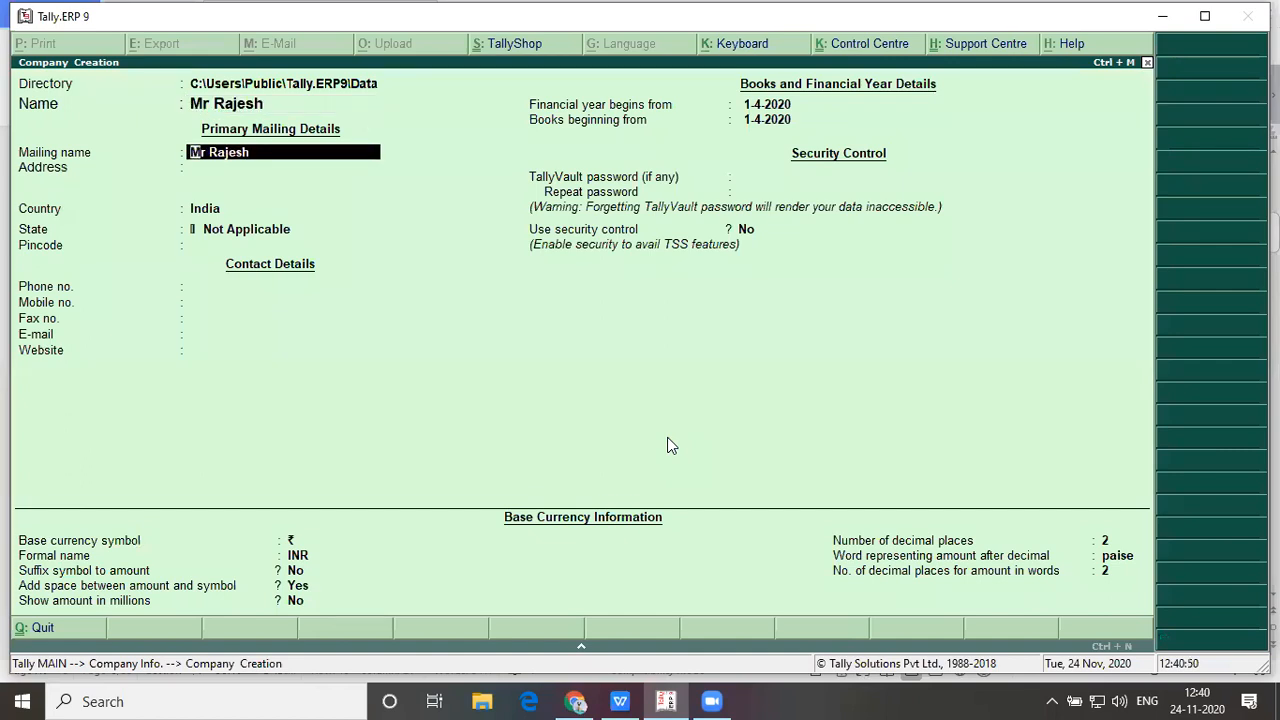
Keep the default mailing name and India as country, and set the new company's state to Andhra Pradesh
key("Return")
key("Return")
key("Return")
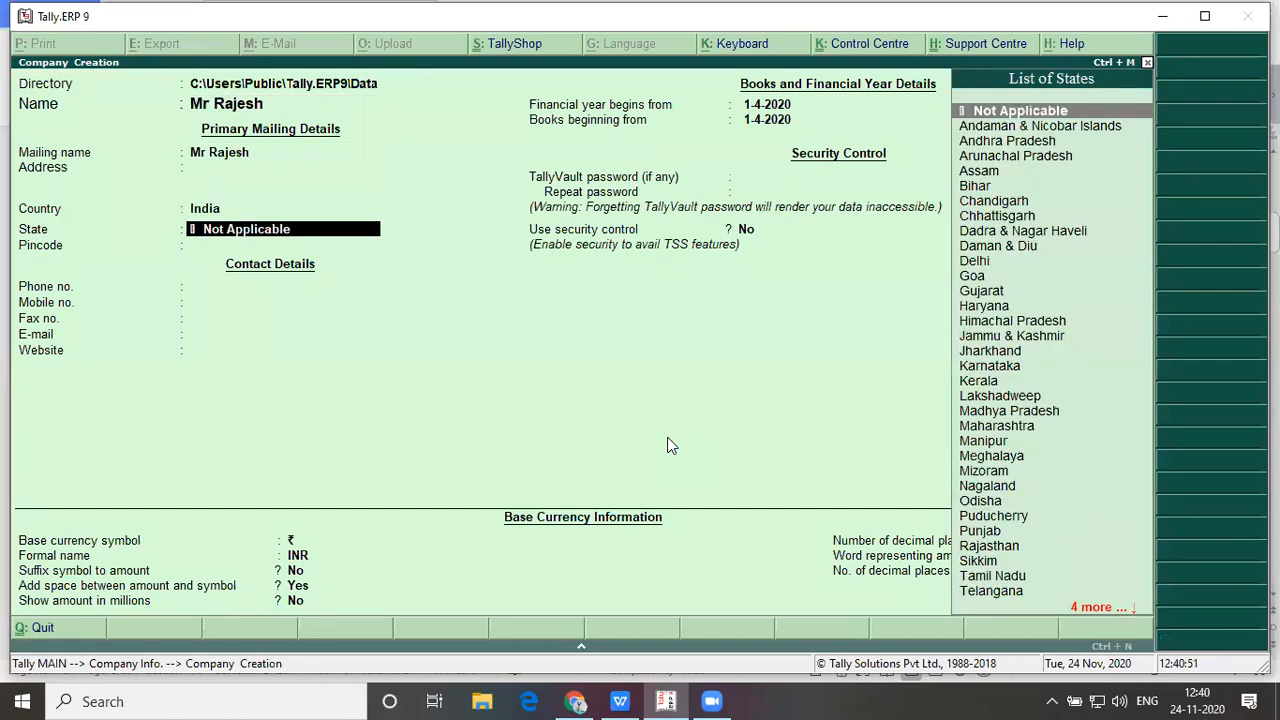
type("An")
key("Down")
key("Return")
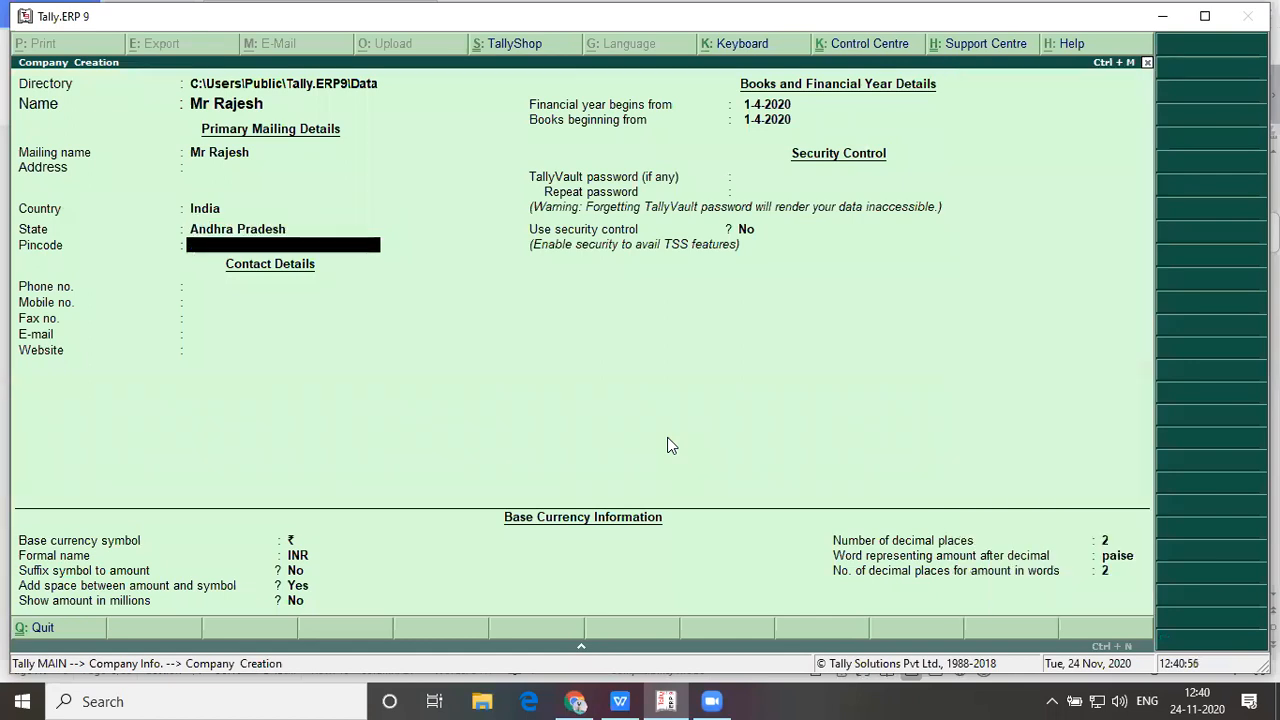
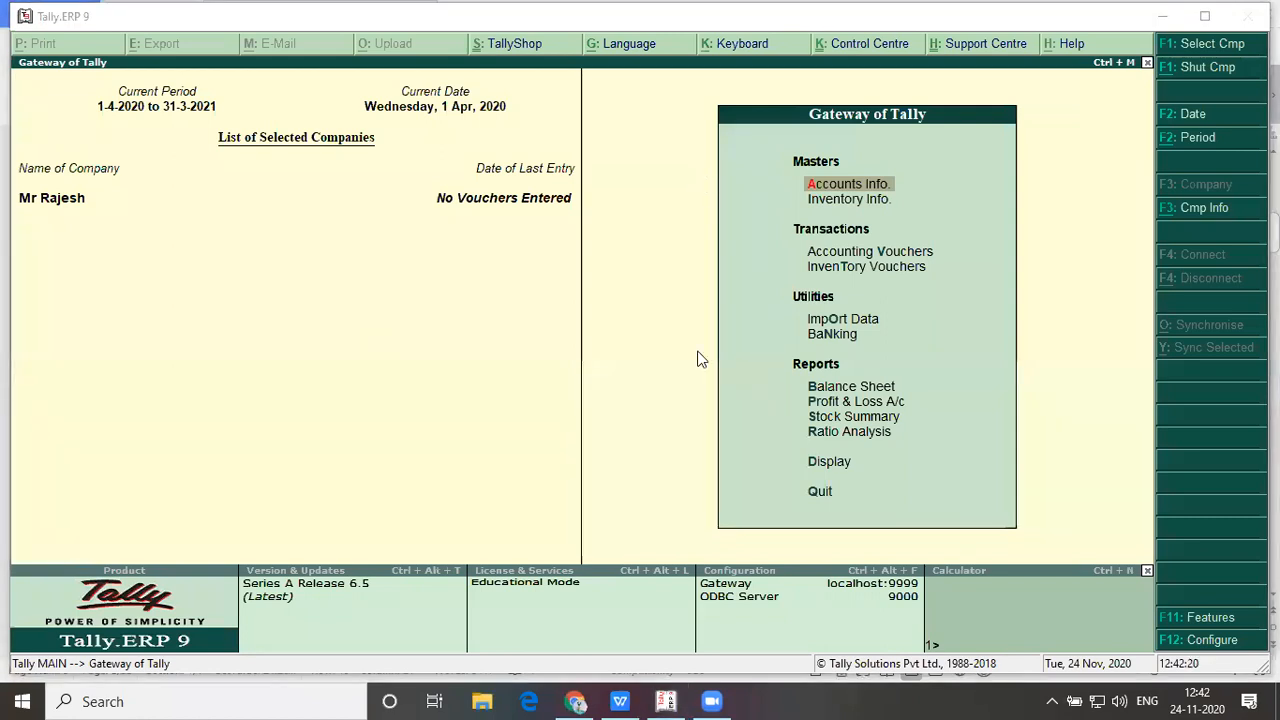
Open multiple ledger creation under All Items for the new company
left_click(574, 257)
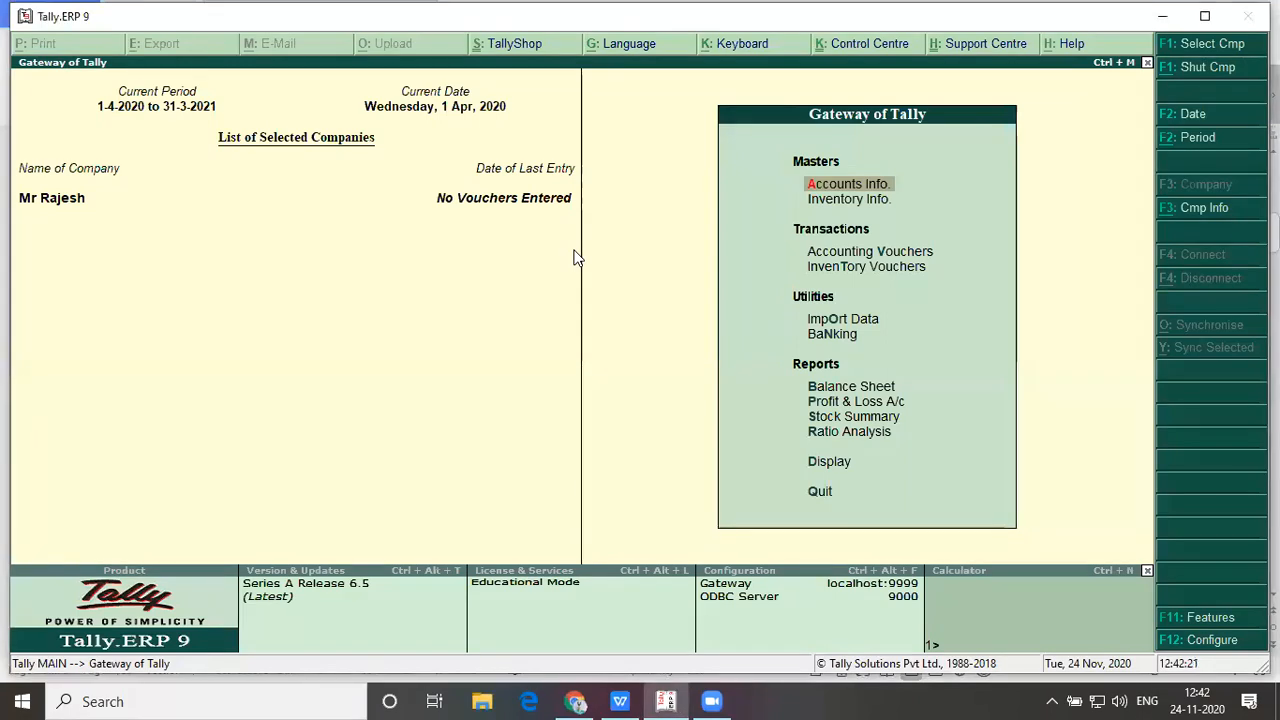
key("Return")
key("Down")
key("Return")
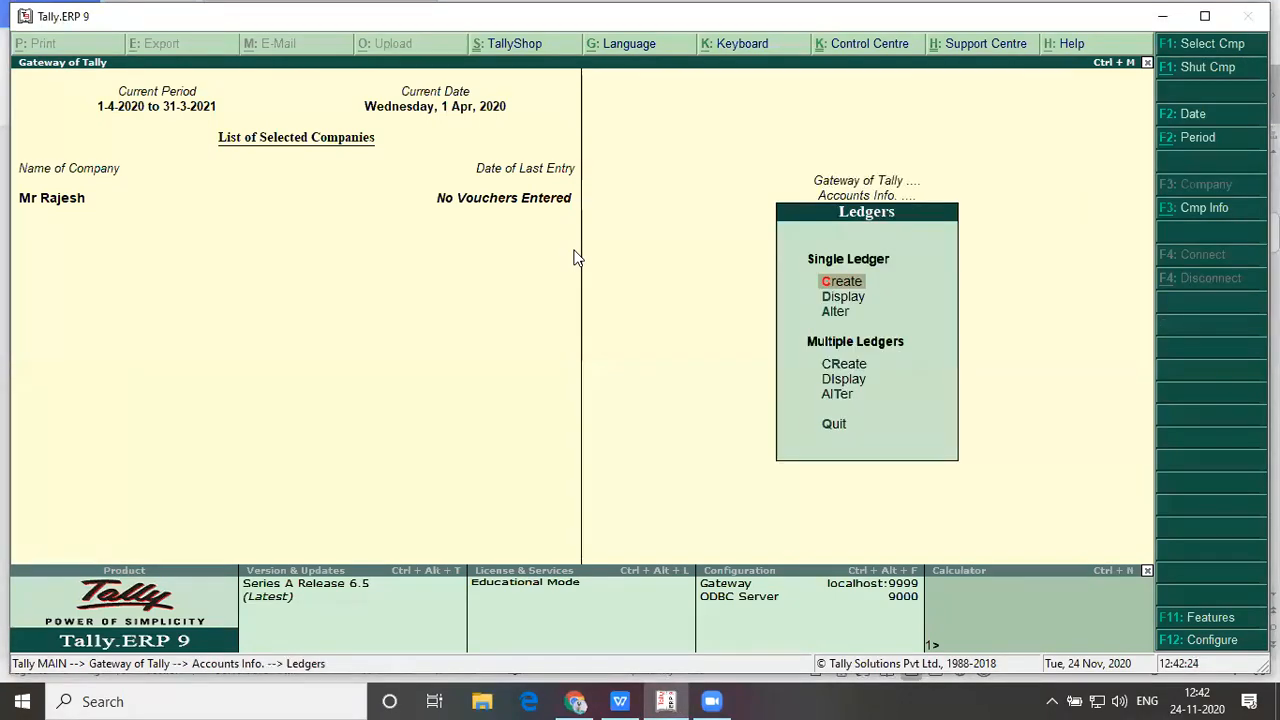
key("Down")
key("Down")
key("Down")
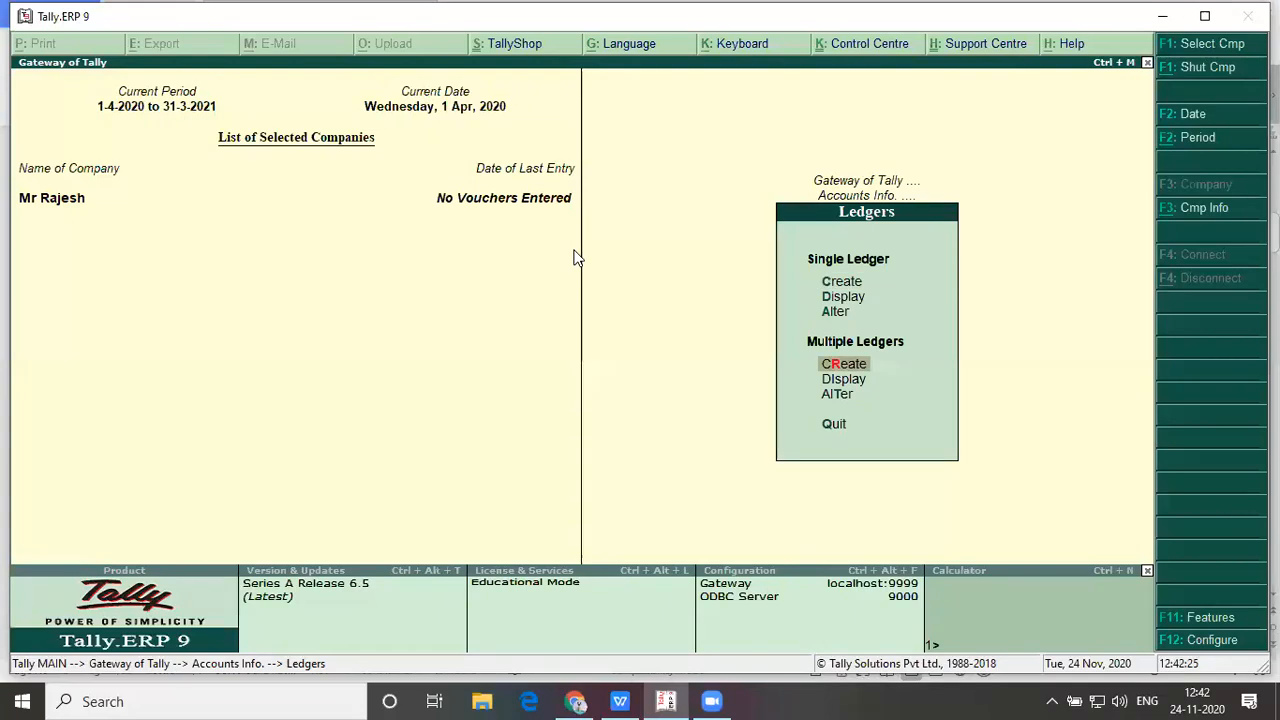
key("Return")
key("Return")
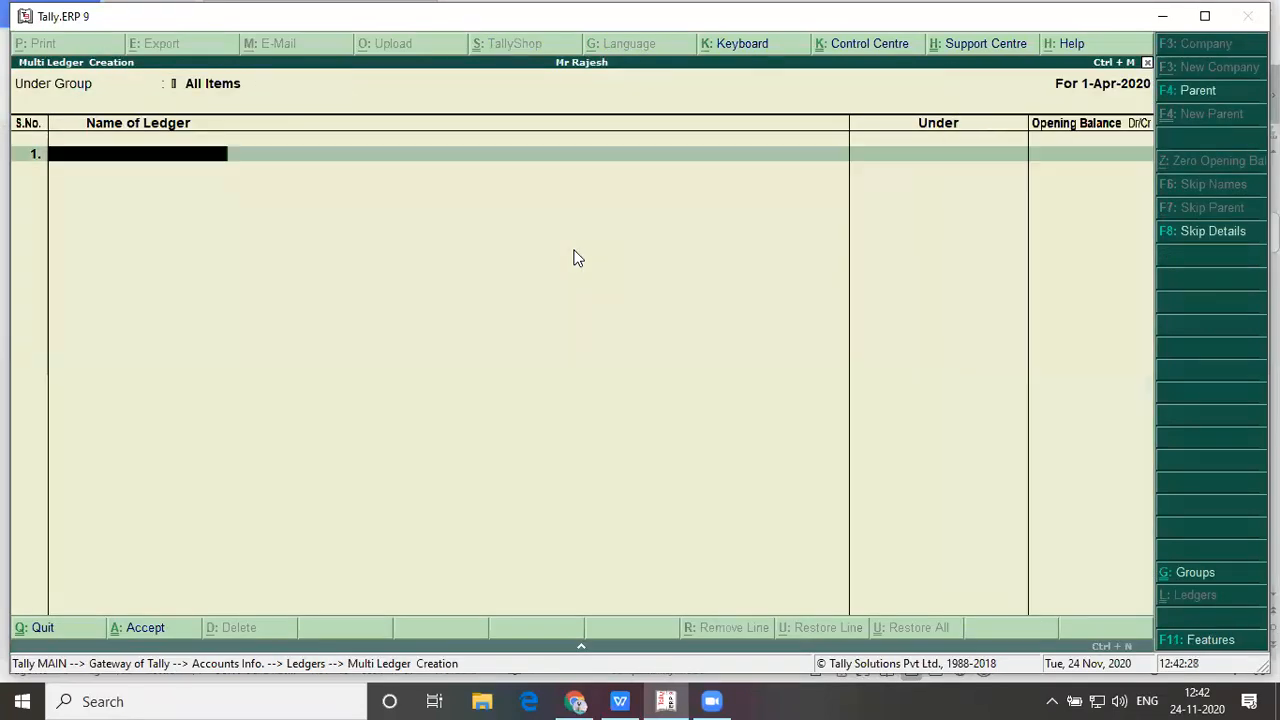
Add a ledger with the proprietor's name under Capital Account, leaving the opening balance empty
type("Mr Rajesh")
key("BackSpace")
type("h")
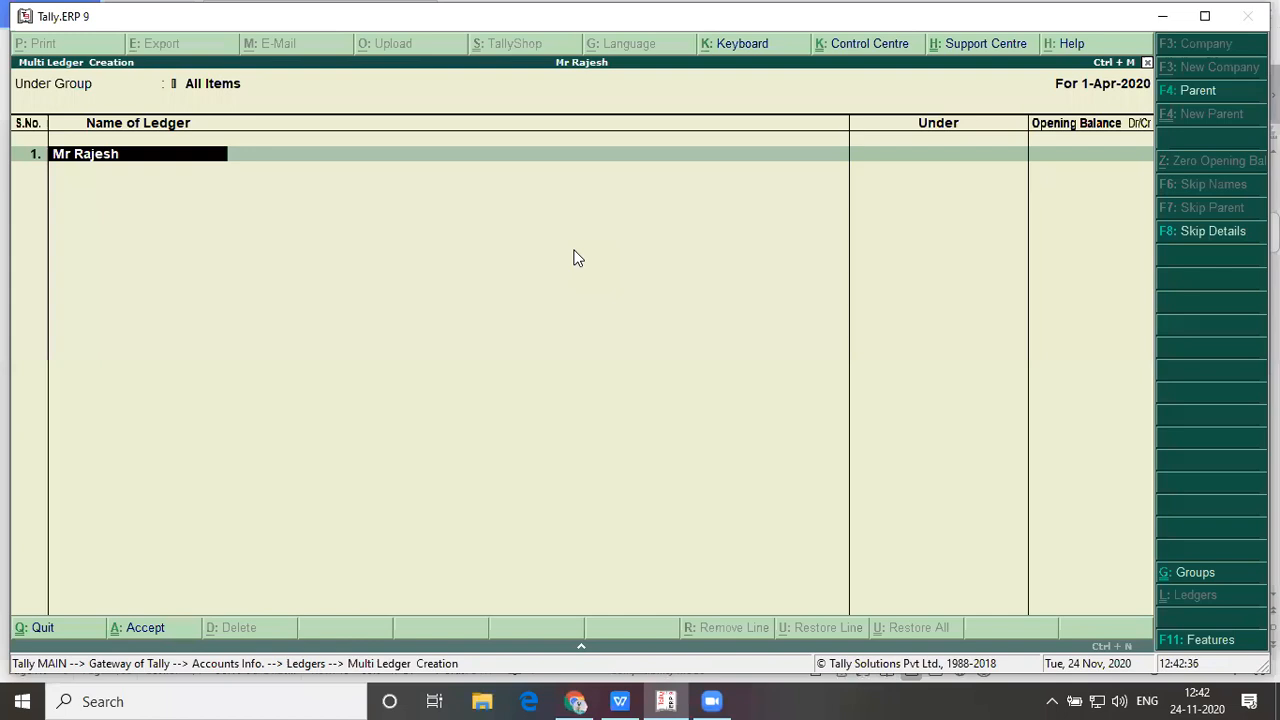
key("Return")
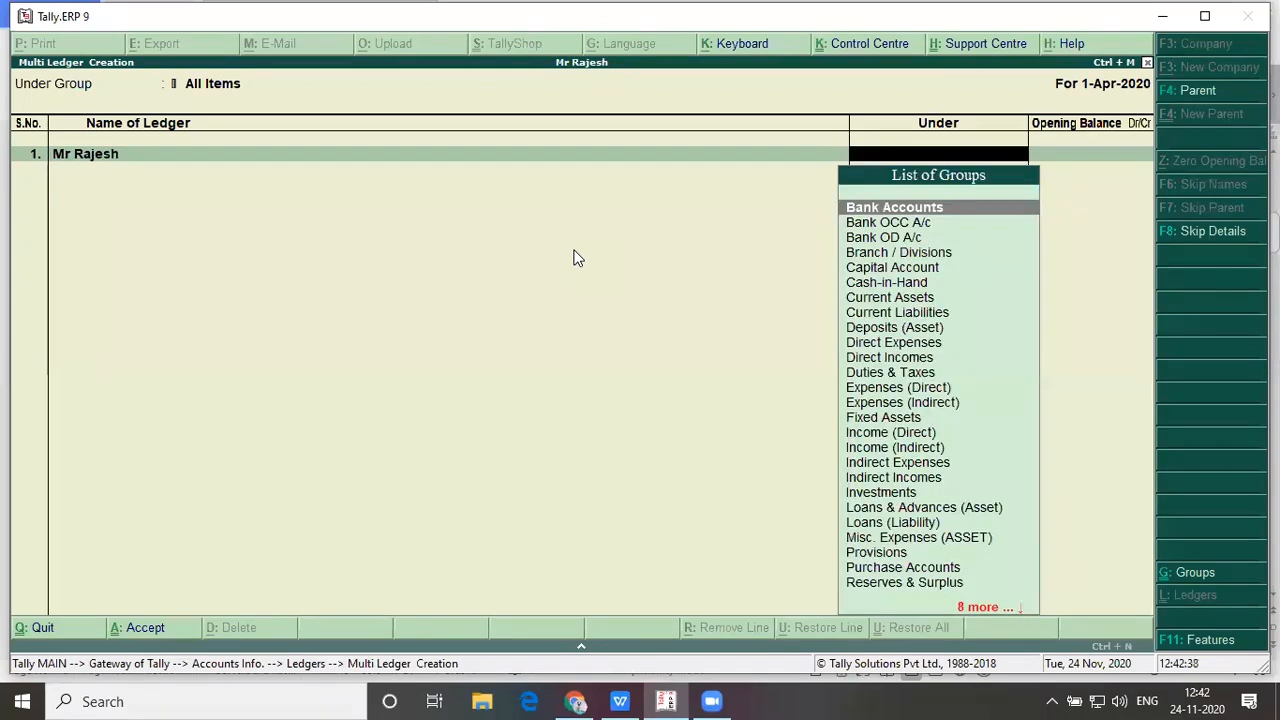
type("C")
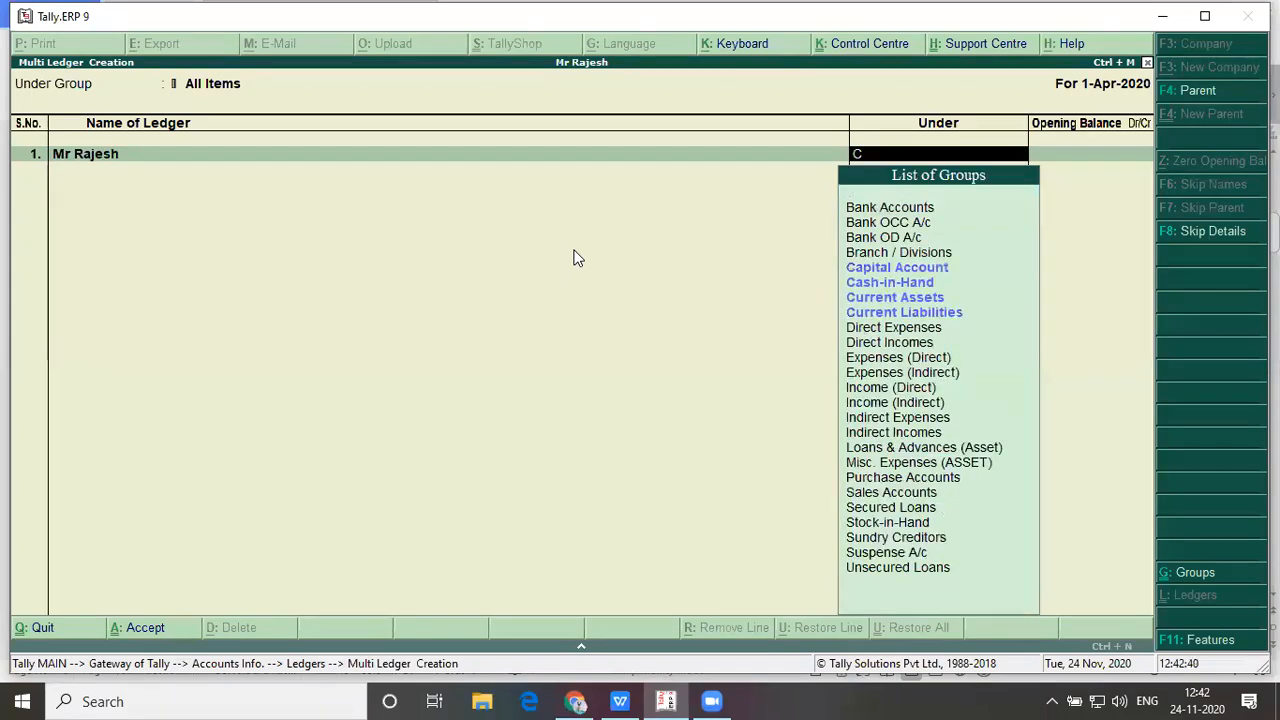
key("Down")
key("Down")
key("Up")
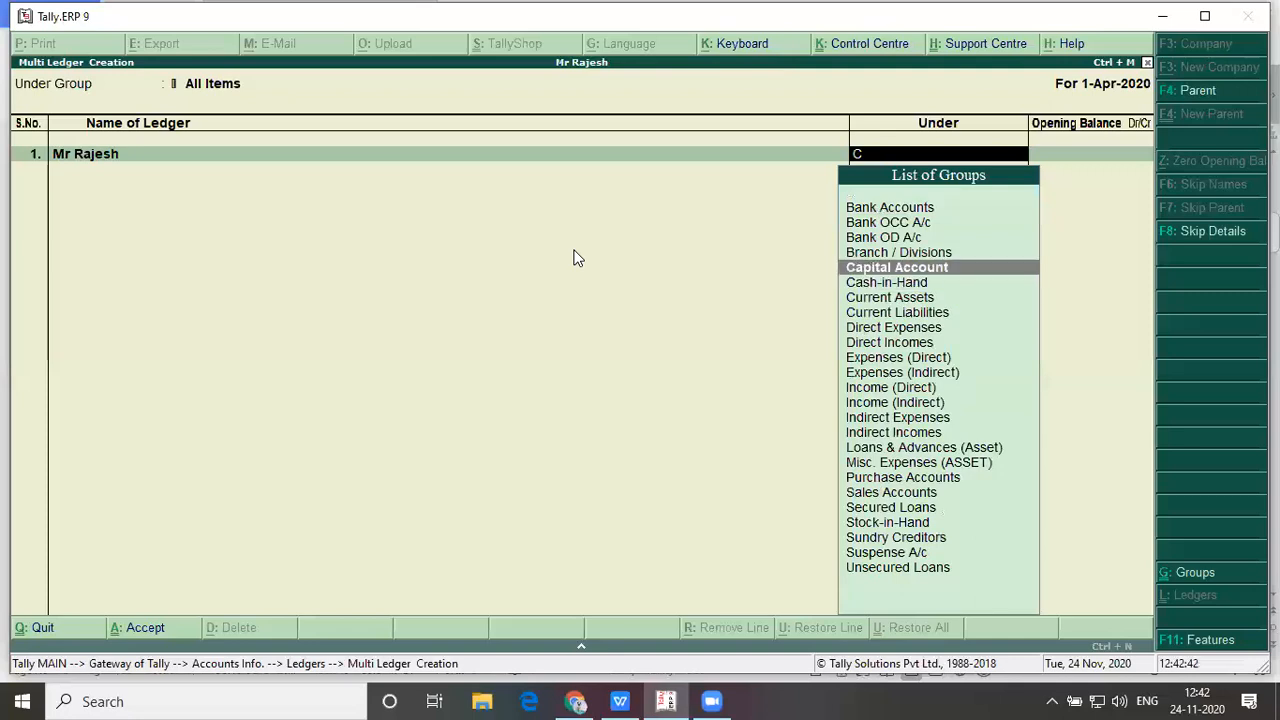
key("Return")
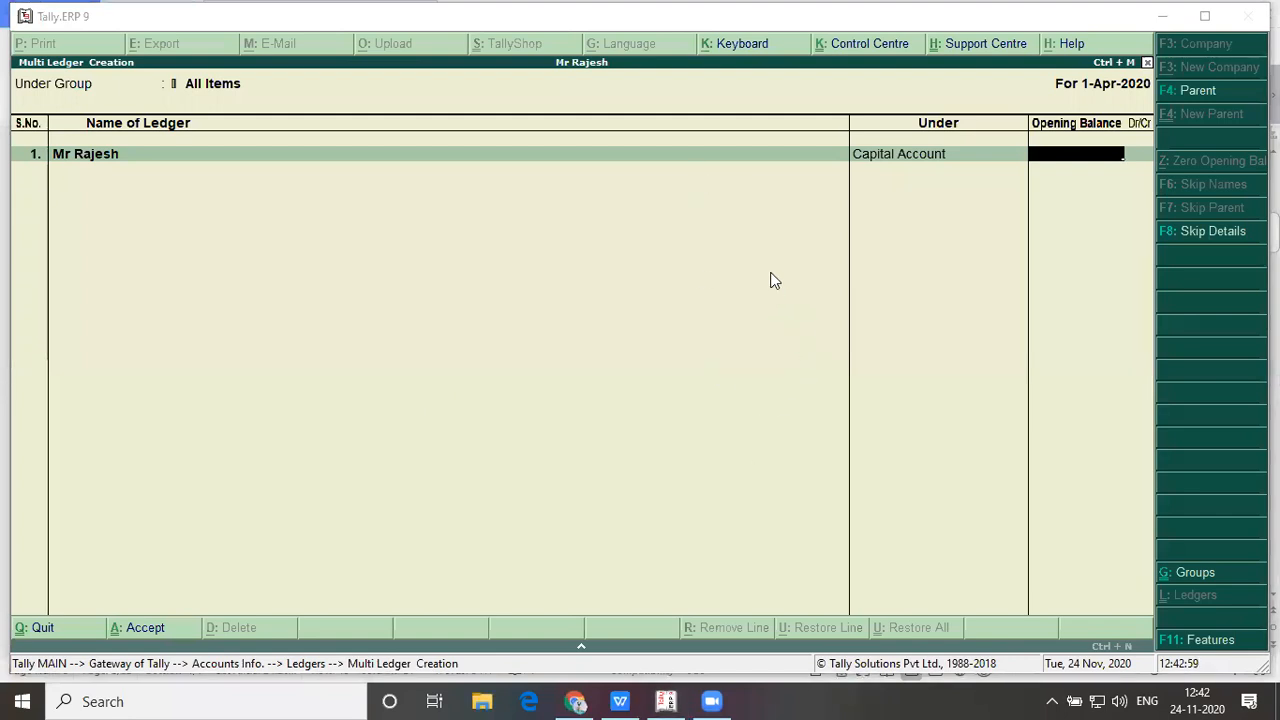
key("Return")
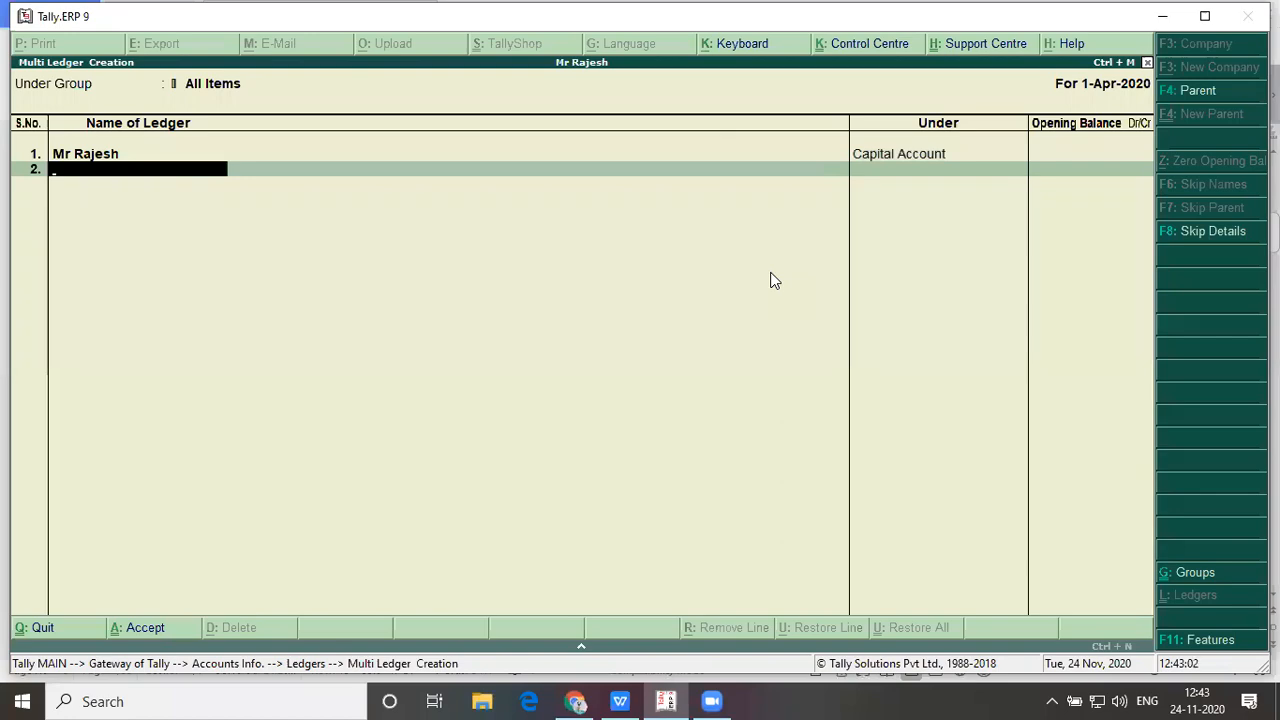
Switch to the WPS document and read the Bank Accounts Problem 1 transactions
key("alt+Tab")
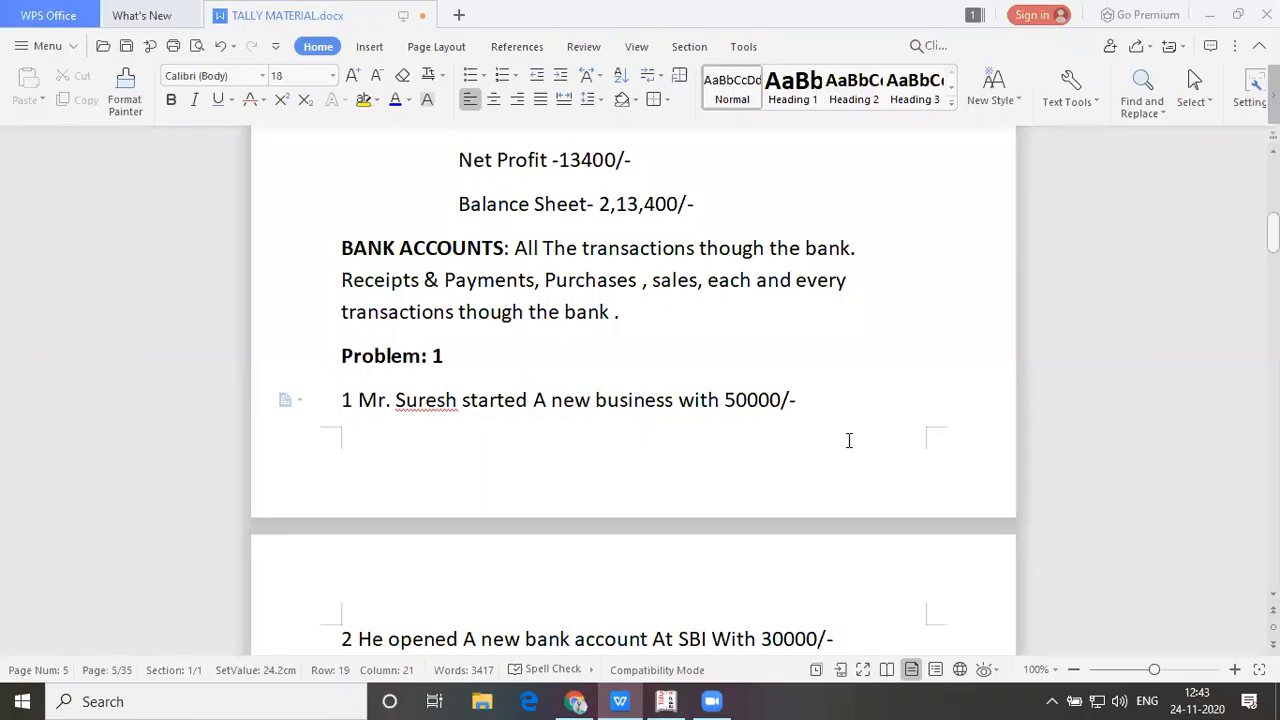
key("Down")
key("Down")
key("Down")
key("Down")
key("Down")
key("Up")
key("Up")
key("Up")
key("Up")
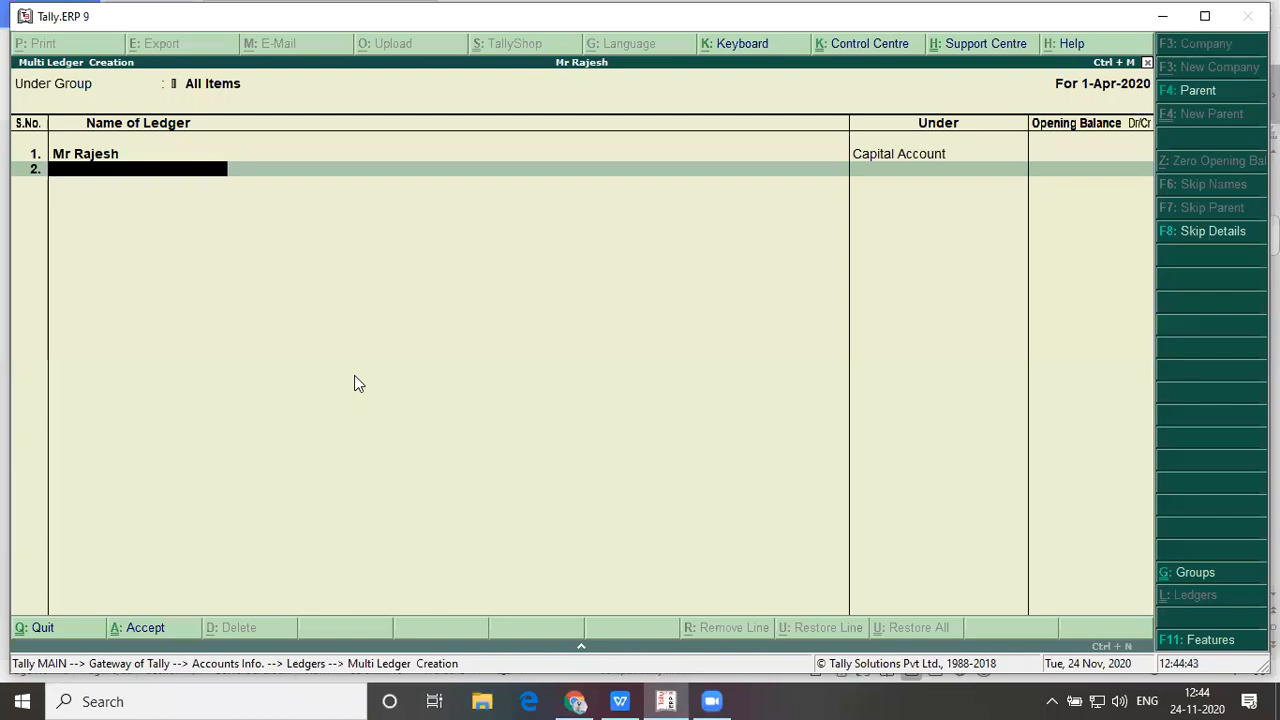
Add an Sbi ledger under Bank Accounts in Tally, leaving the opening balance empty
left_click(697, 176)
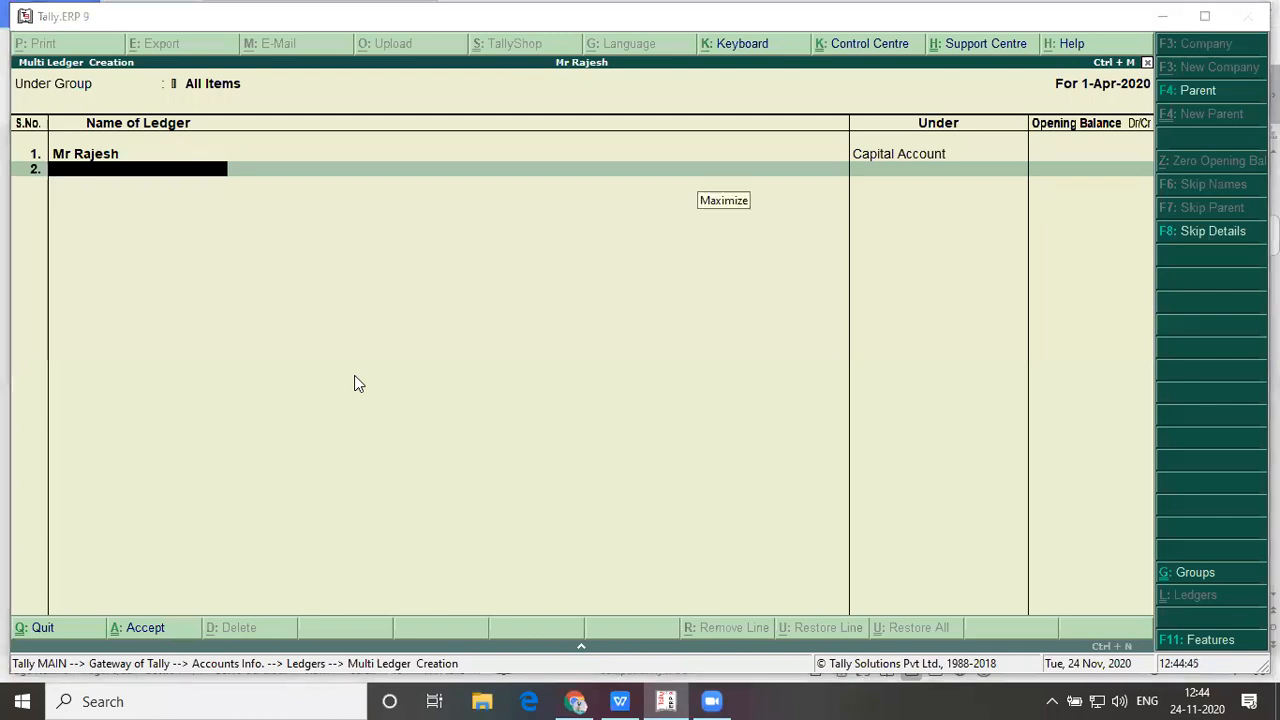
left_click(214, 256)
type("S")
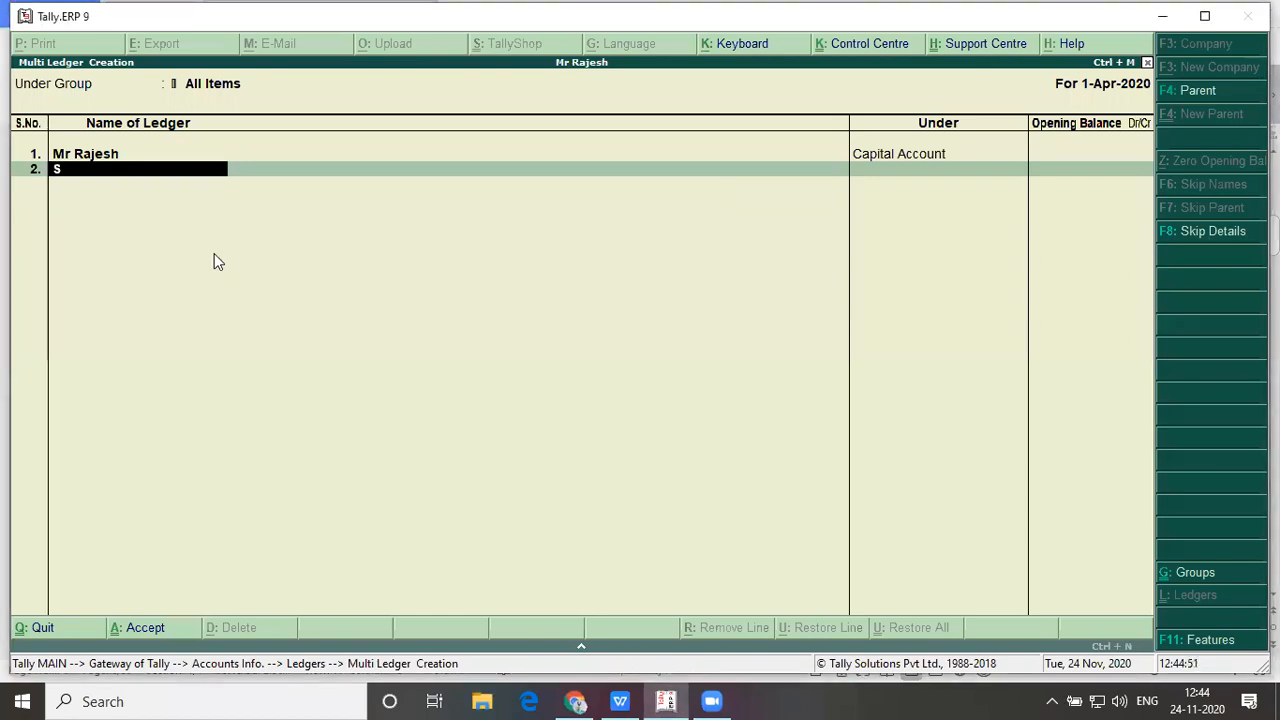
type("bi")
key("Return")
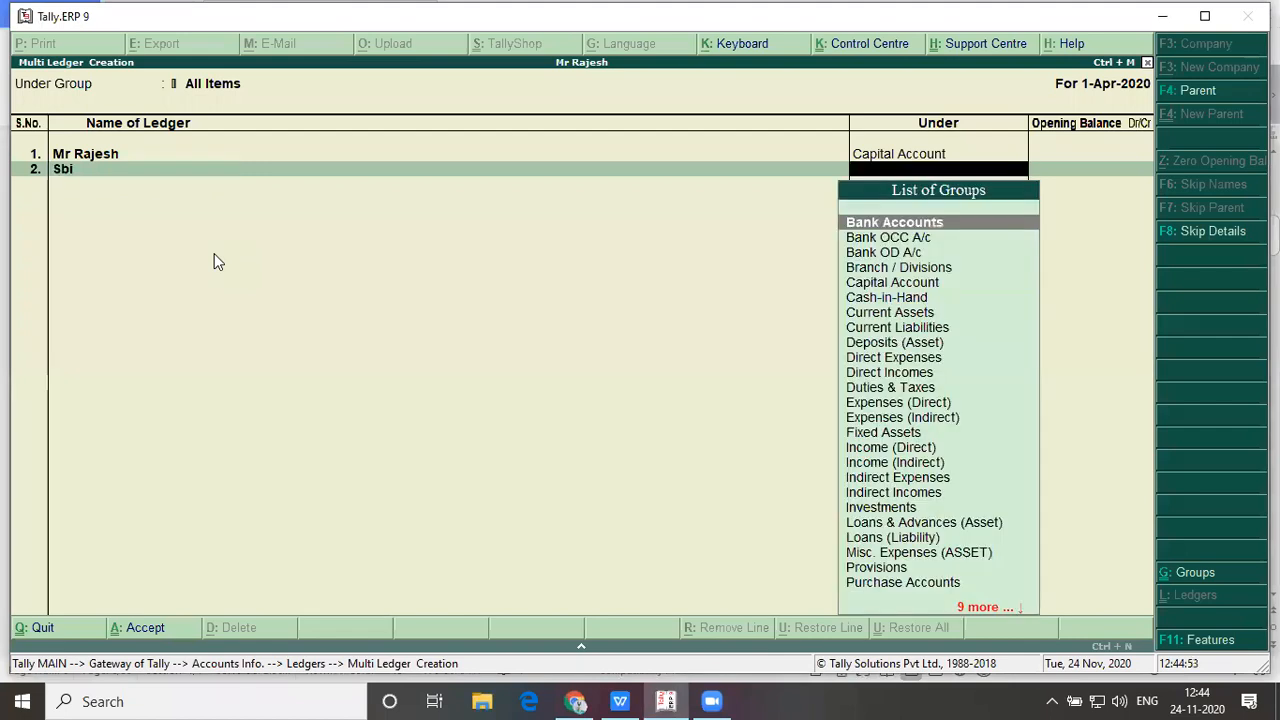
key("Return")
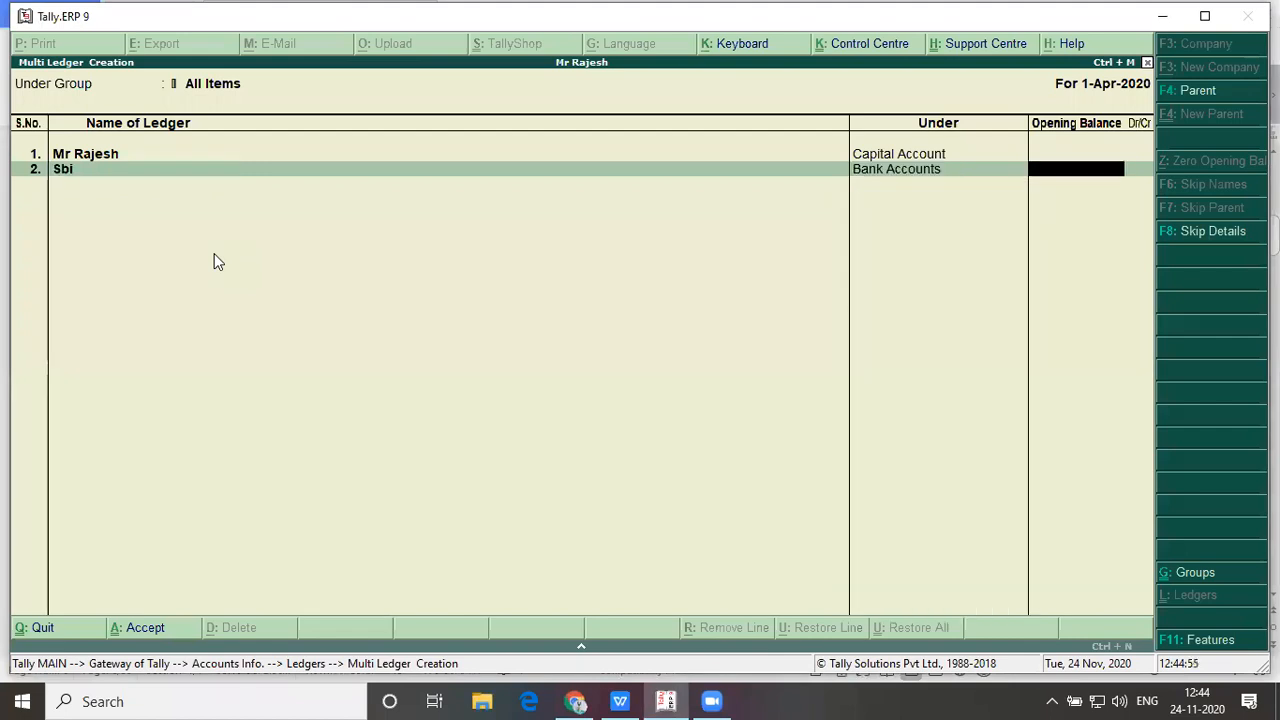
key("Return")
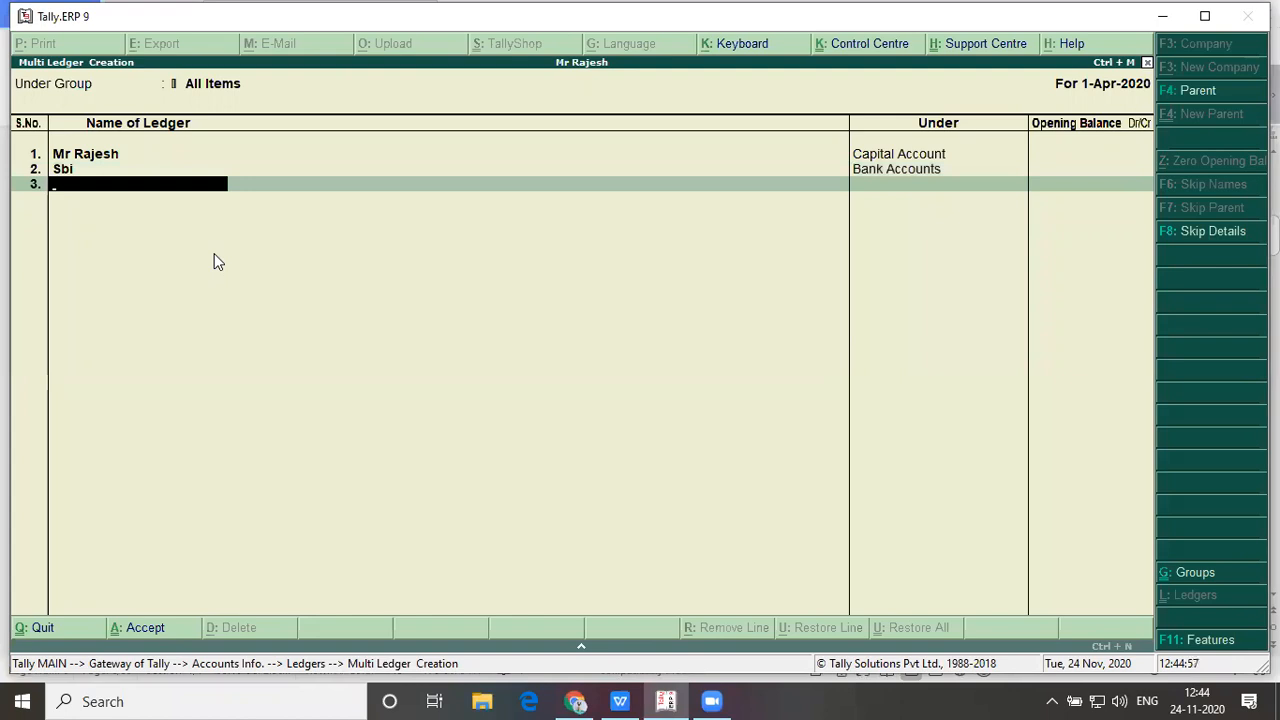
Check the third transaction in the document, then add a Kvb ledger under Bank Accounts with no opening balance
key("alt+Tab")
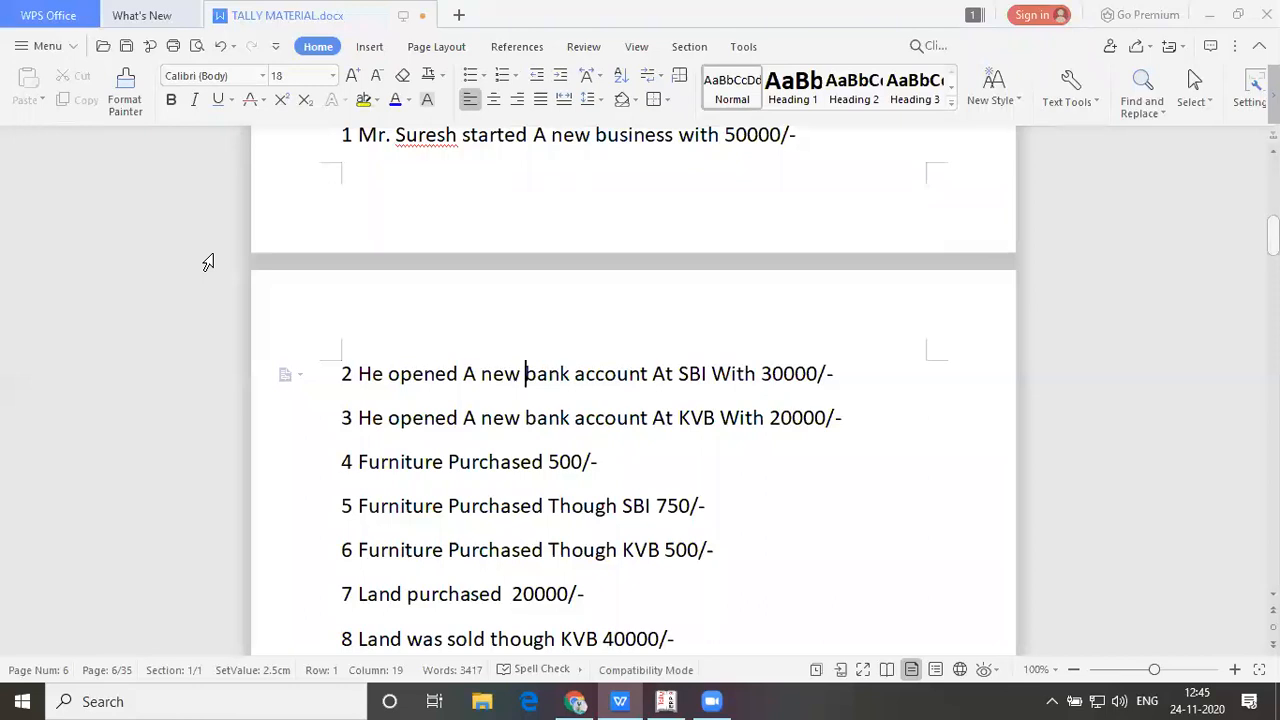
key("alt+Tab")
key("alt+Tab")
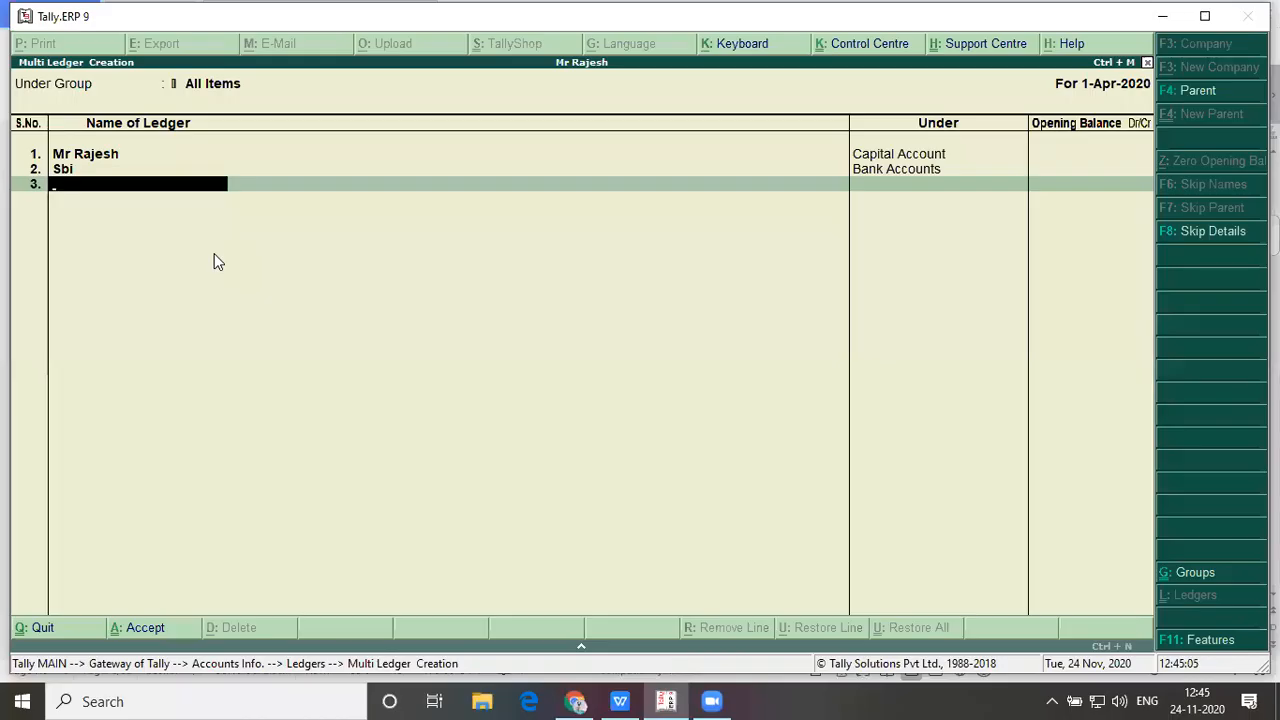
type("Kvb")
key("Return")
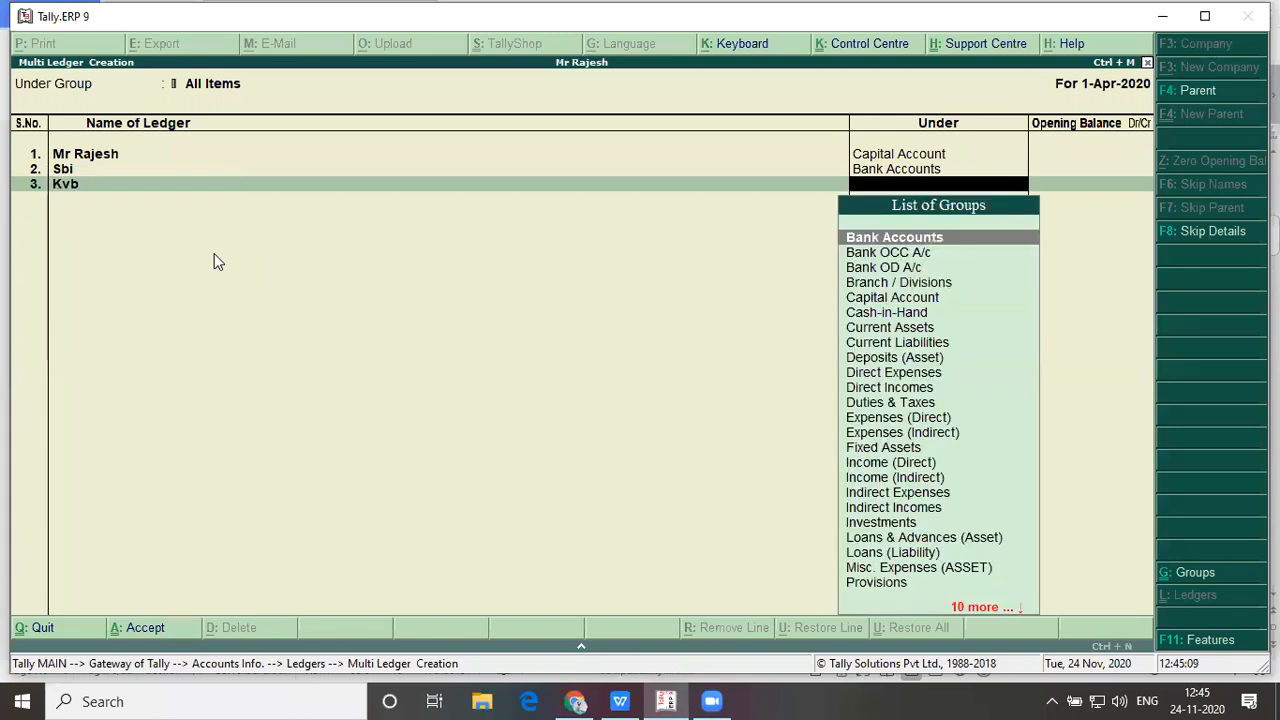
key("Return")
key("Return")
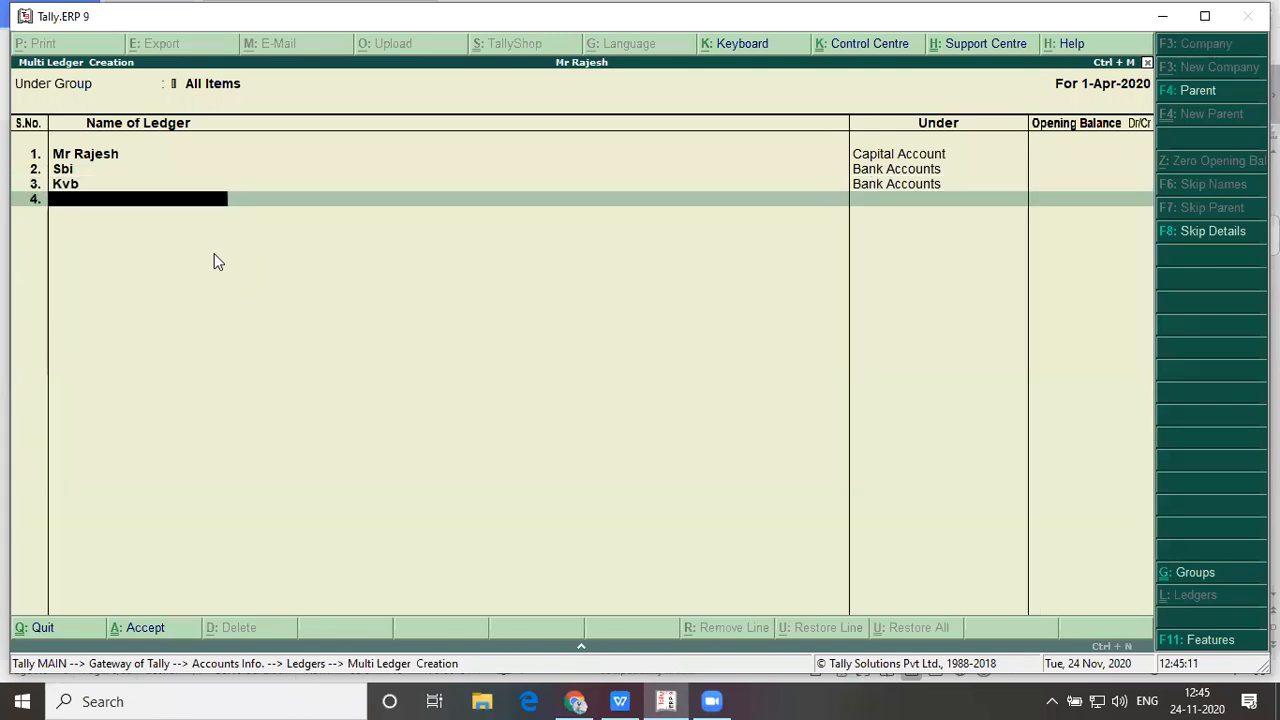
Switch to the document and examine the furniture, land and computer transactions of Problem 1 for further ledgers
key("alt+Tab")
scroll(206, 258, "up", 1)
key("Down")
key("Down")
key("Down")
key("Down")
key("Down")
key("Down")
key("Up")
key("Up")
key("Up")
key("Up")
key("Up")
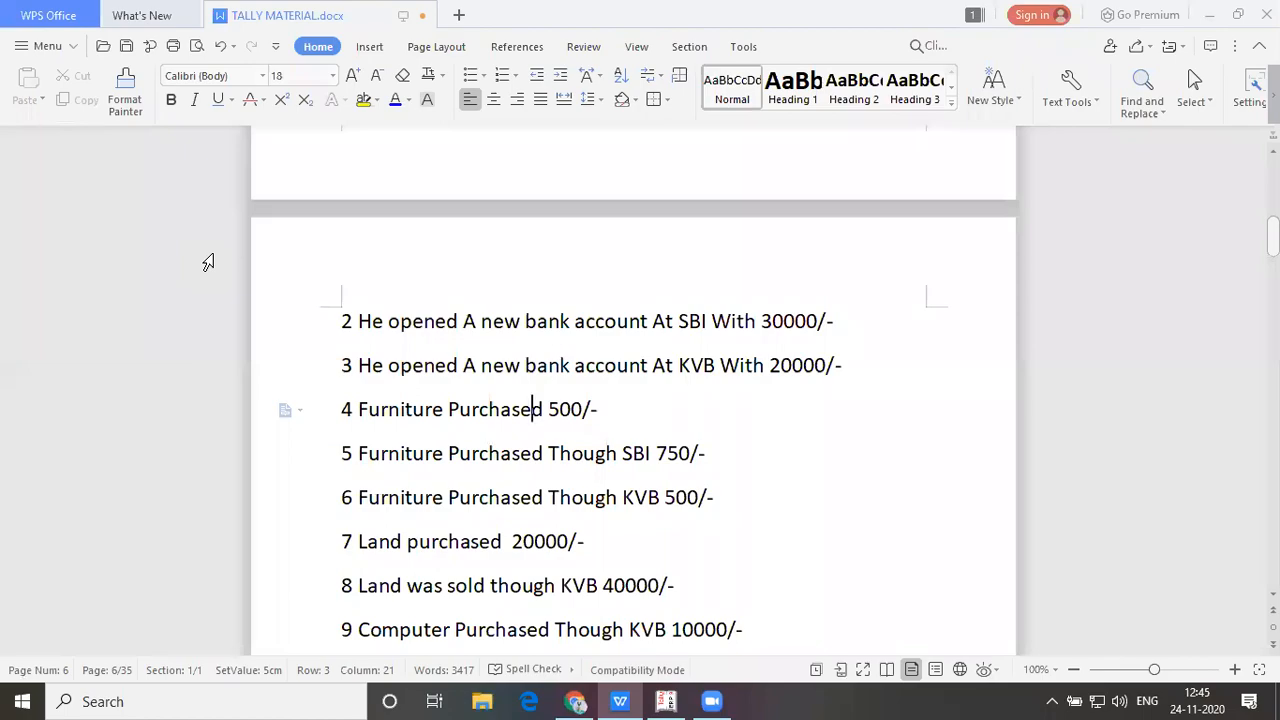
Return to Tally and set the Sbi ledger's opening balance to 30,000 Dr, checking the amount in the document
key("alt+Tab")
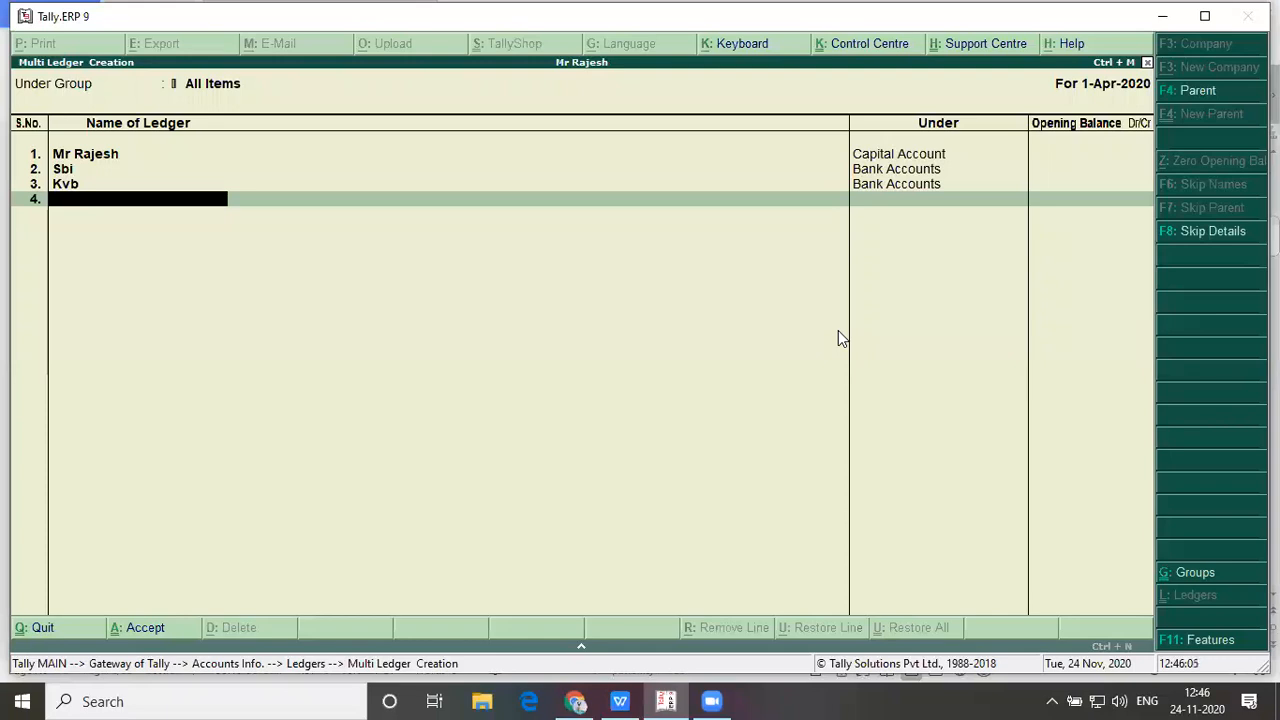
left_click(699, 172)
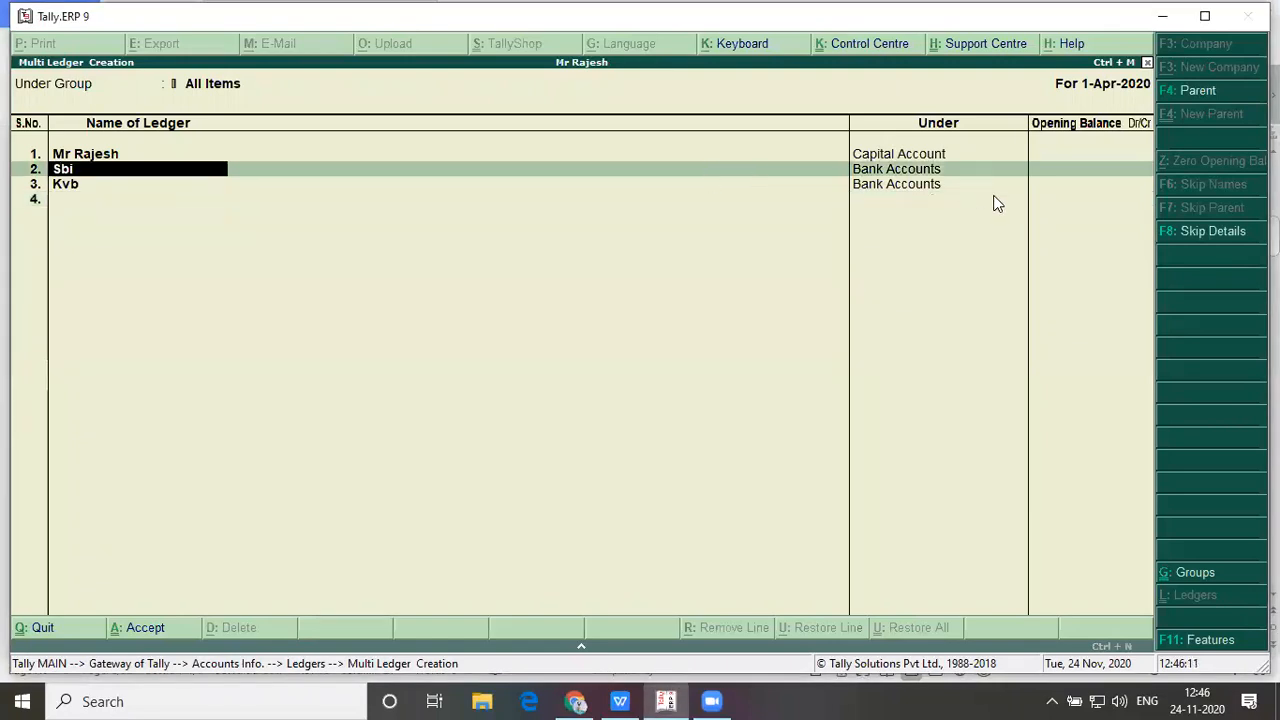
key("Return")
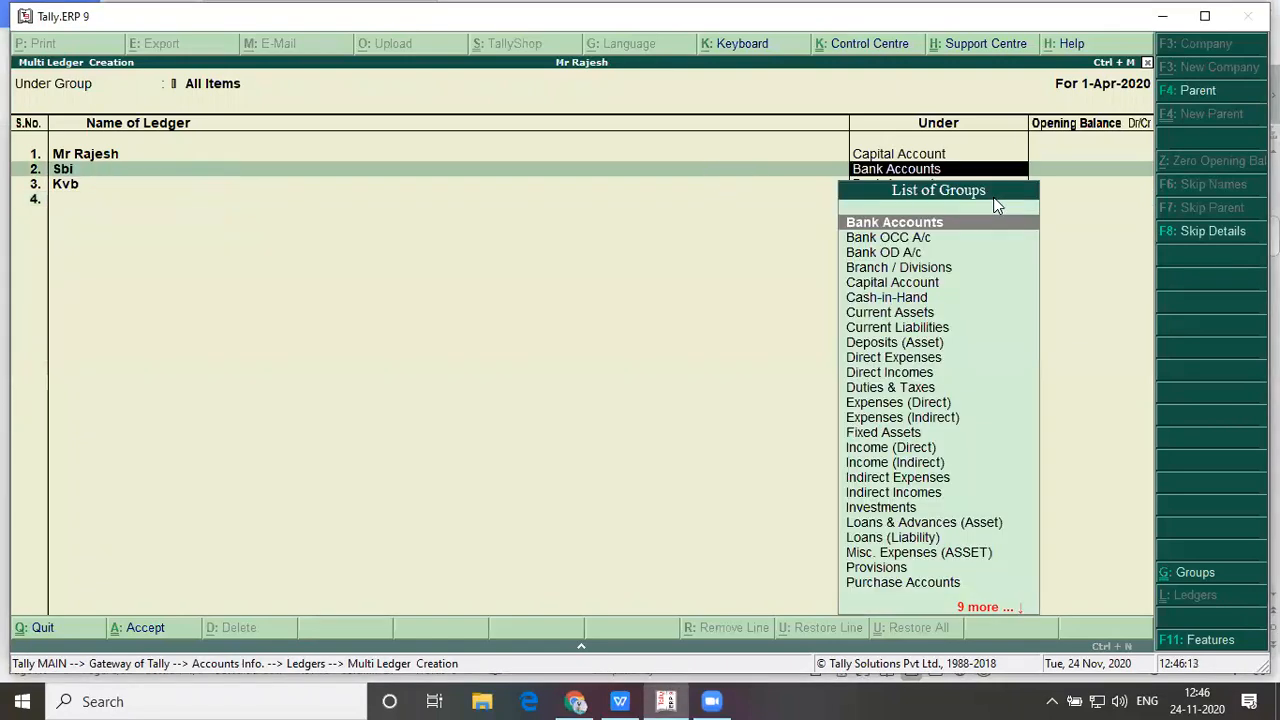
key("Return")
key("alt+Tab")
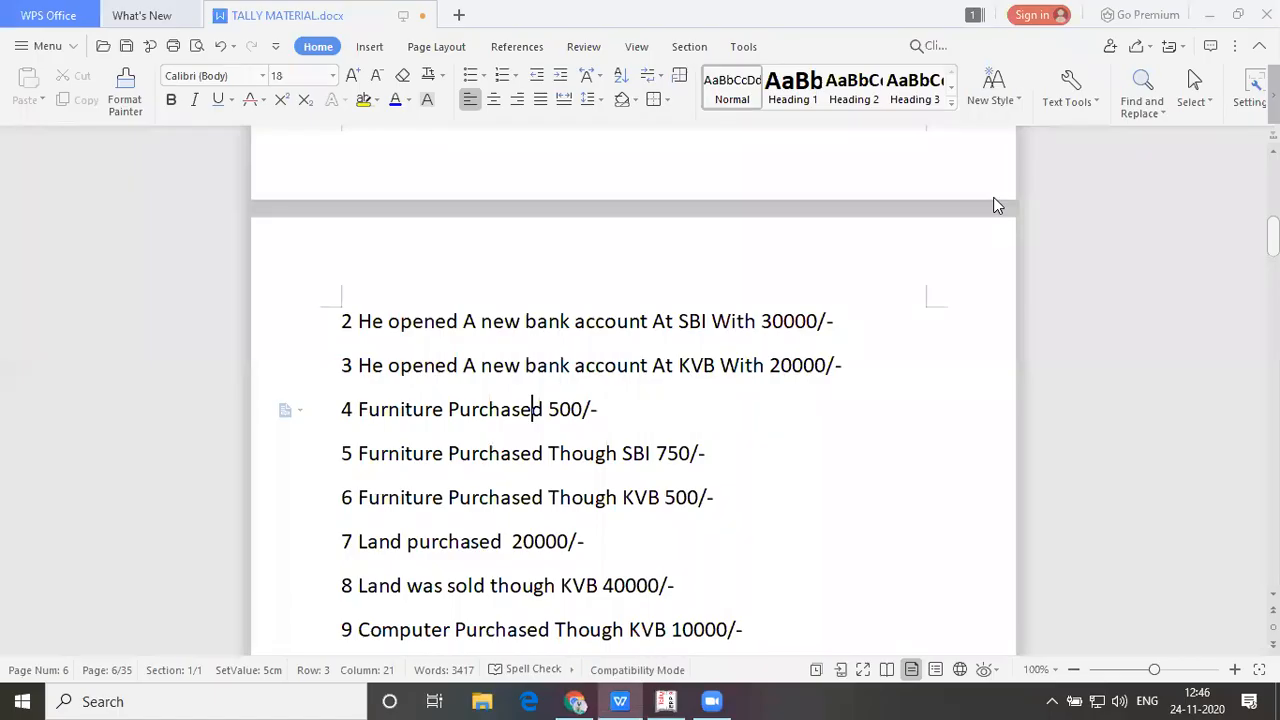
key("alt+Tab")
type("3")
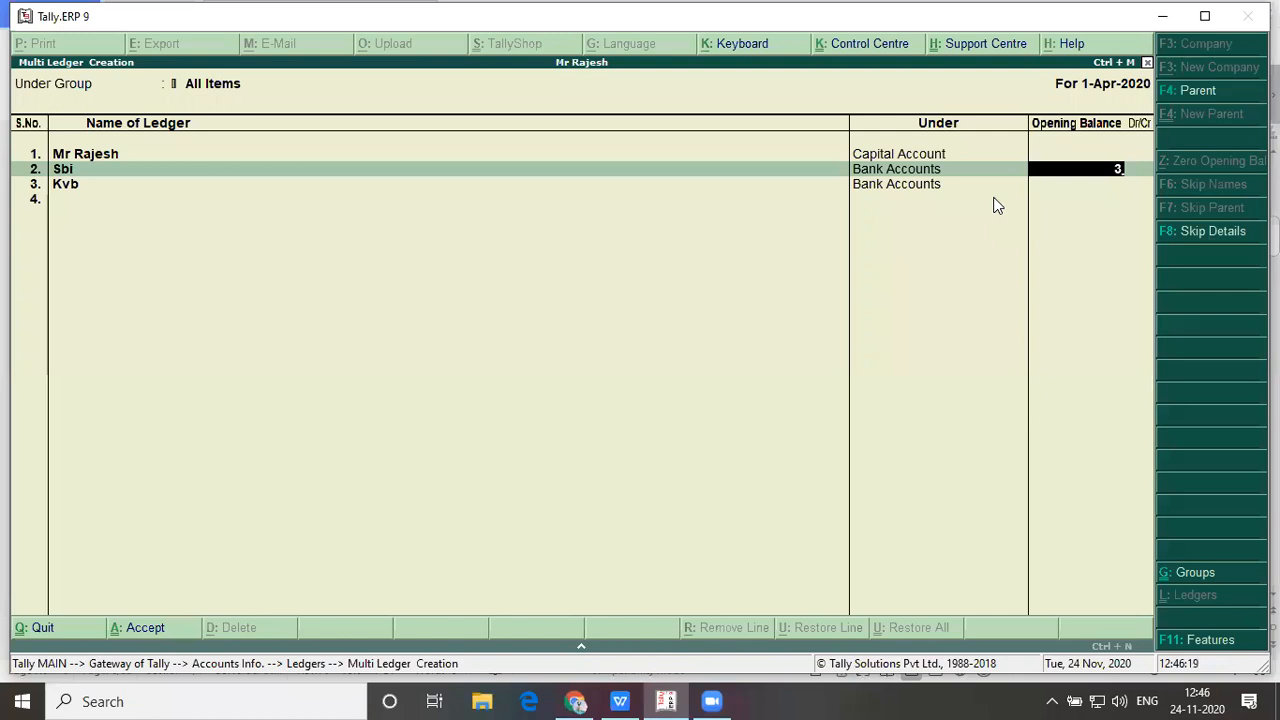
type("0,000")
key("Return")
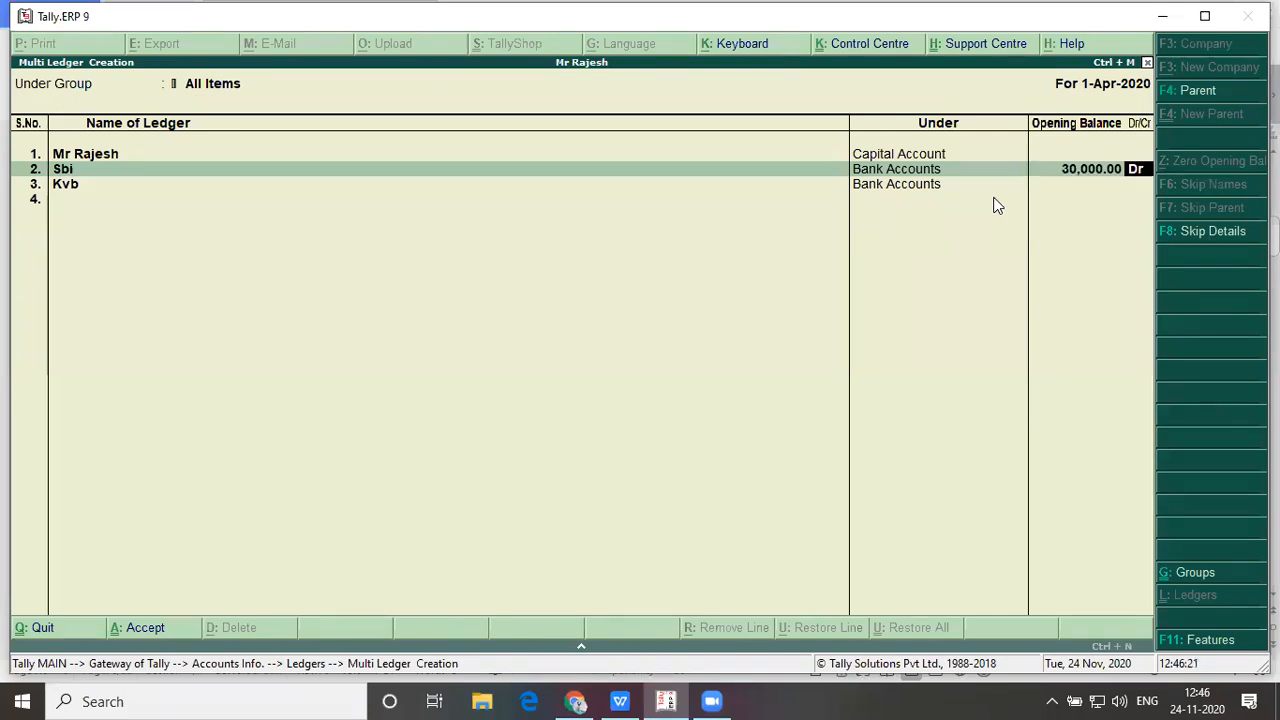
key("Return")
Set the Kvb ledger's opening balance to 20,000 Dr, checking the amount in the document
key("Return")
key("Return")
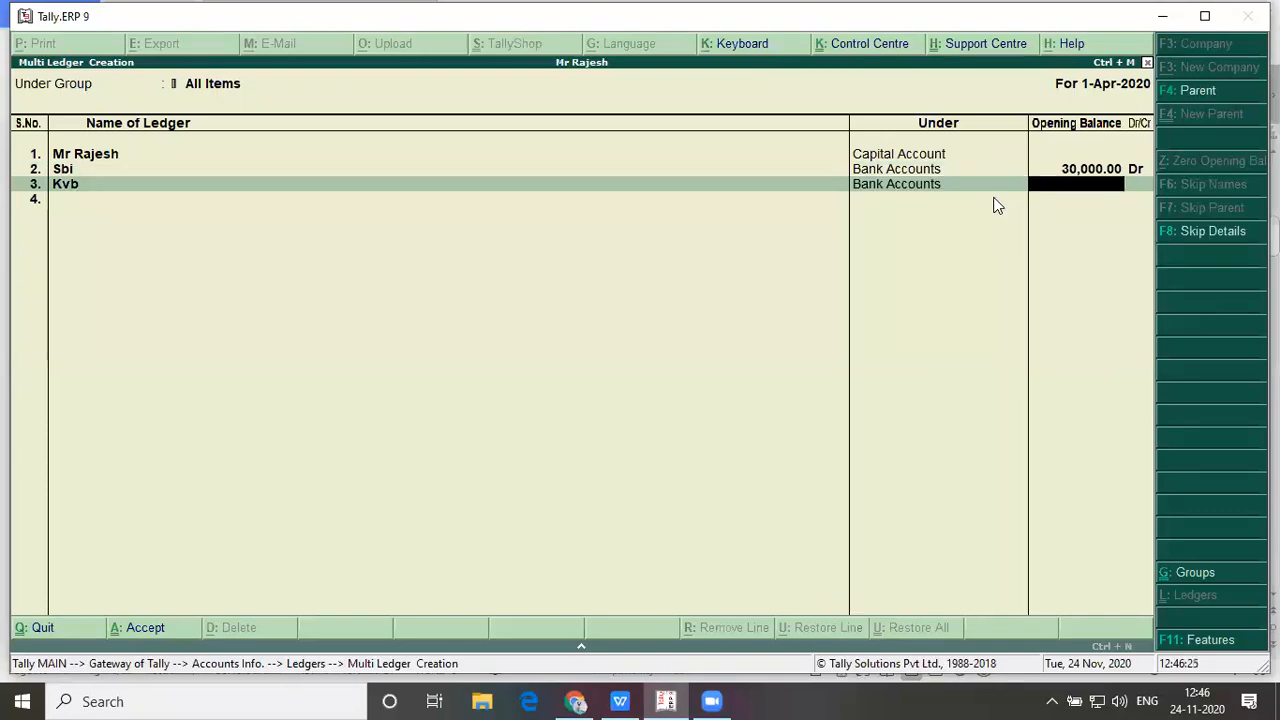
key("alt+Tab")
key("alt+Tab")
type("20000")
key("Return")
key("Return")
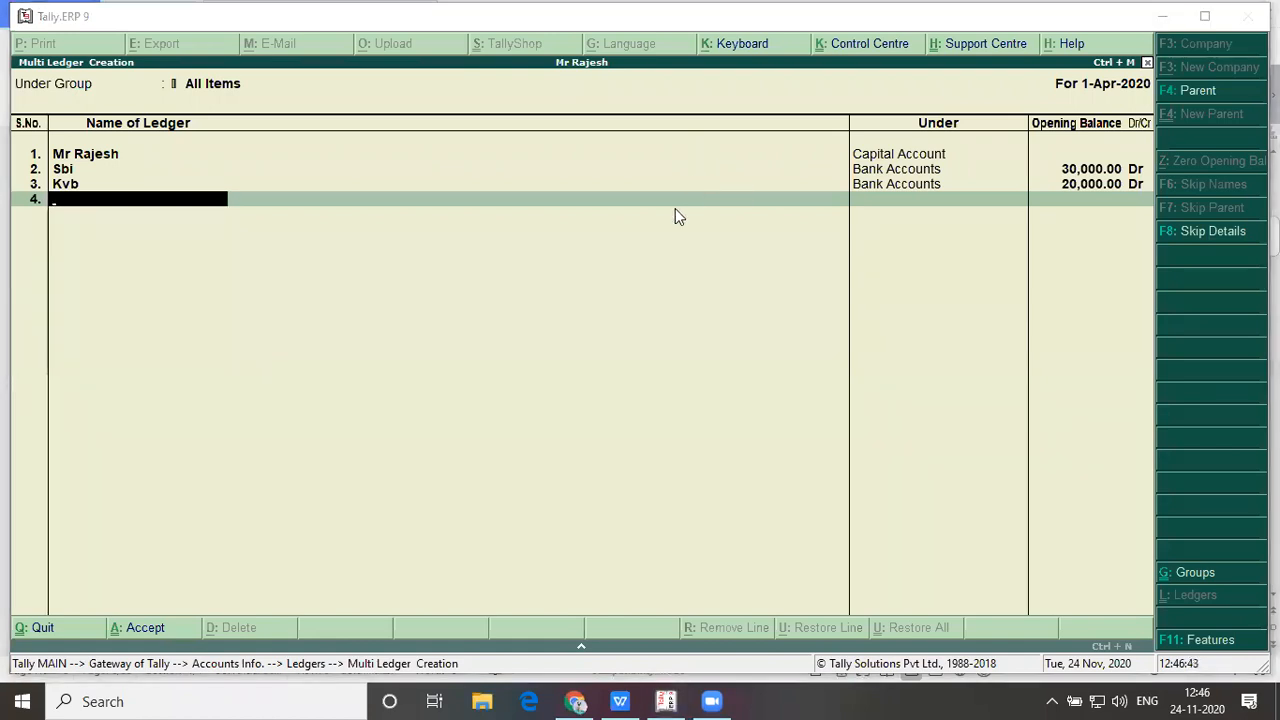
Read the fourth transaction in the WPS document, then add a Furniture ledger under Fixed Assets in Tally
key("alt+Tab")
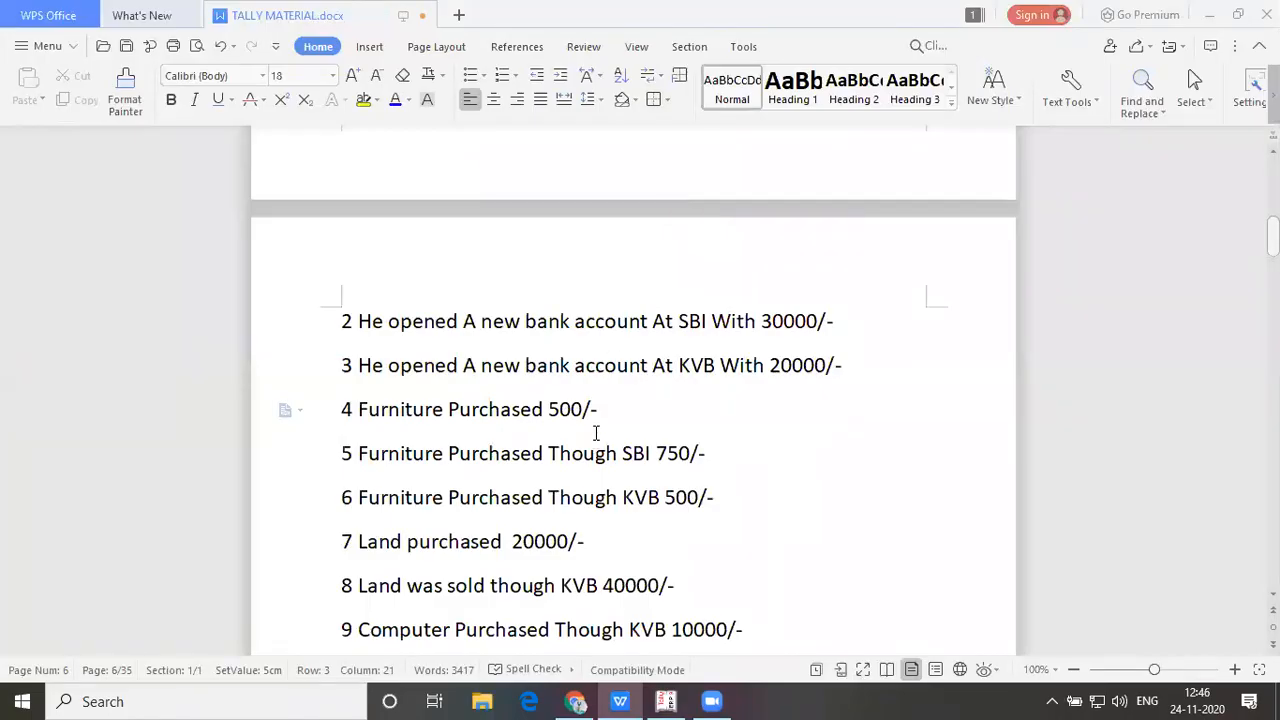
left_click(597, 414)
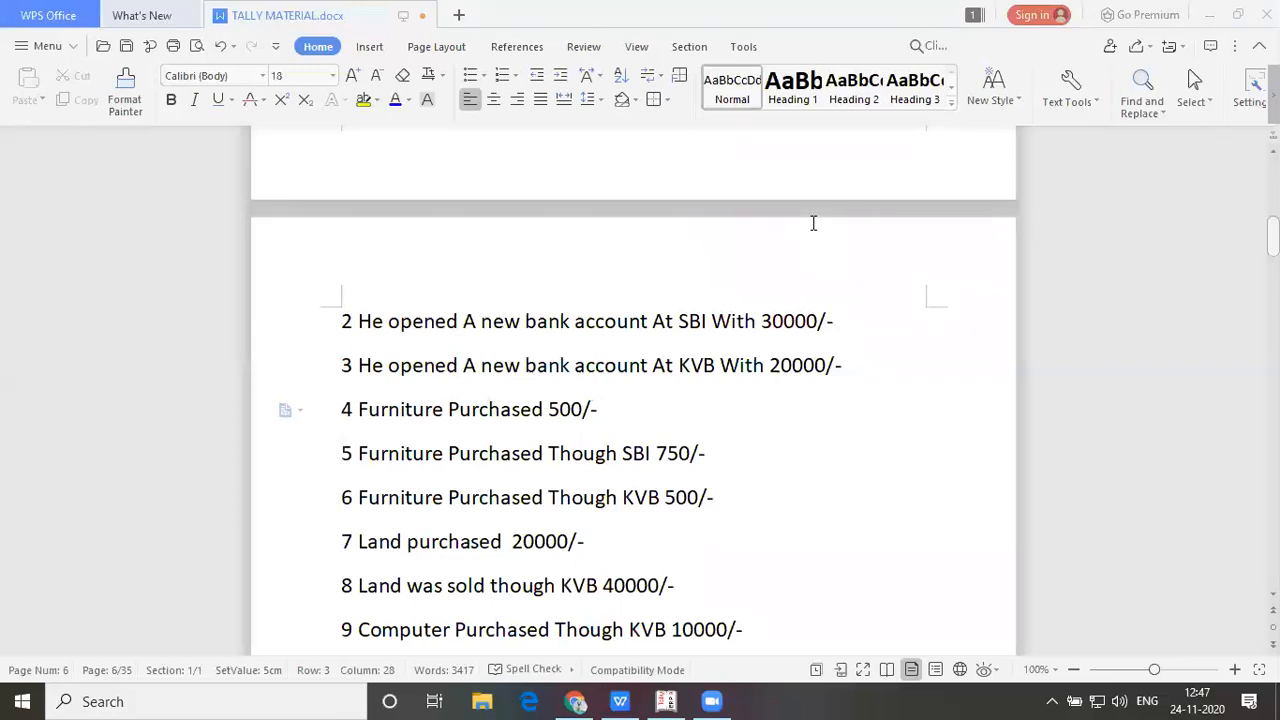
key("alt+Tab")
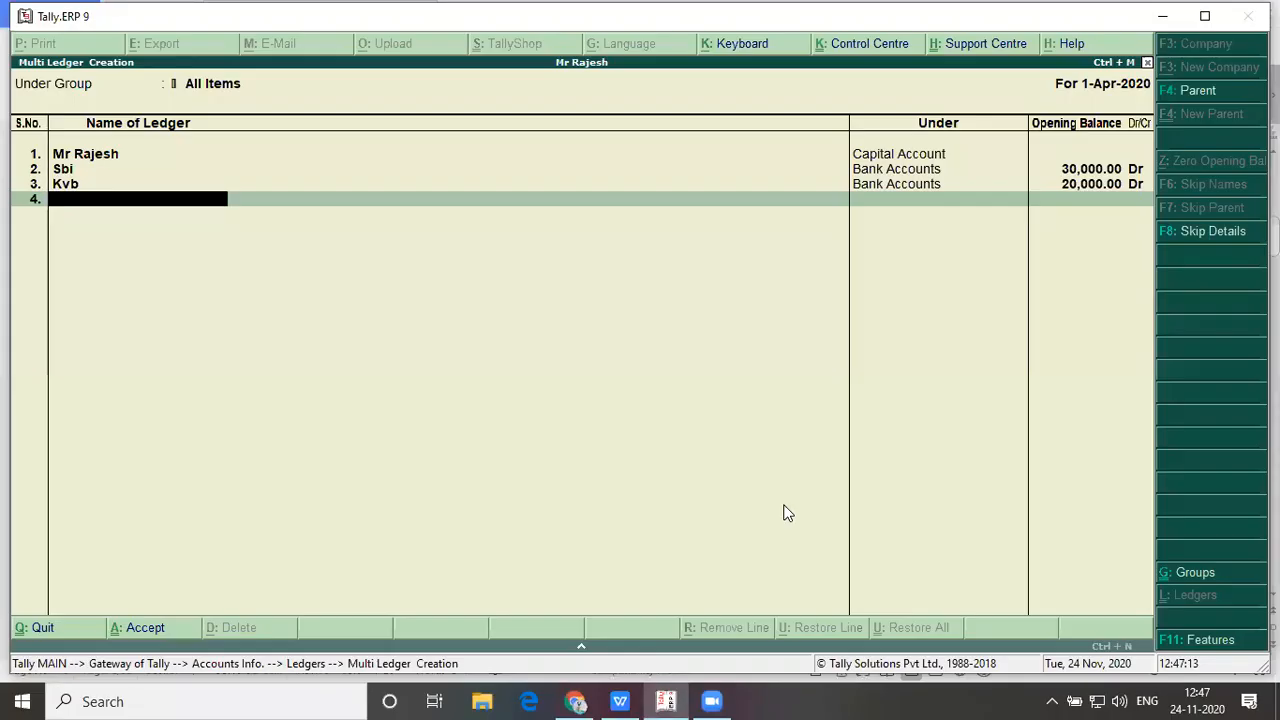
type("Furniture")
key("Return")
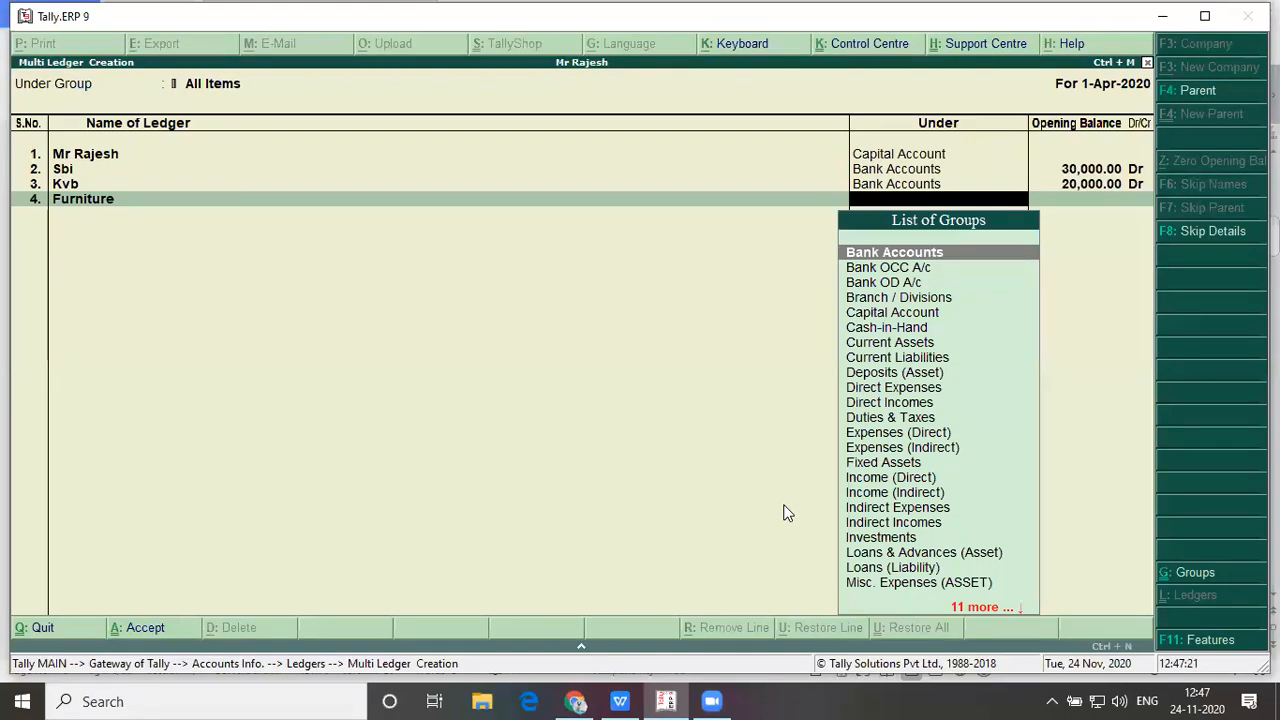
type("Fi")
key("Return")
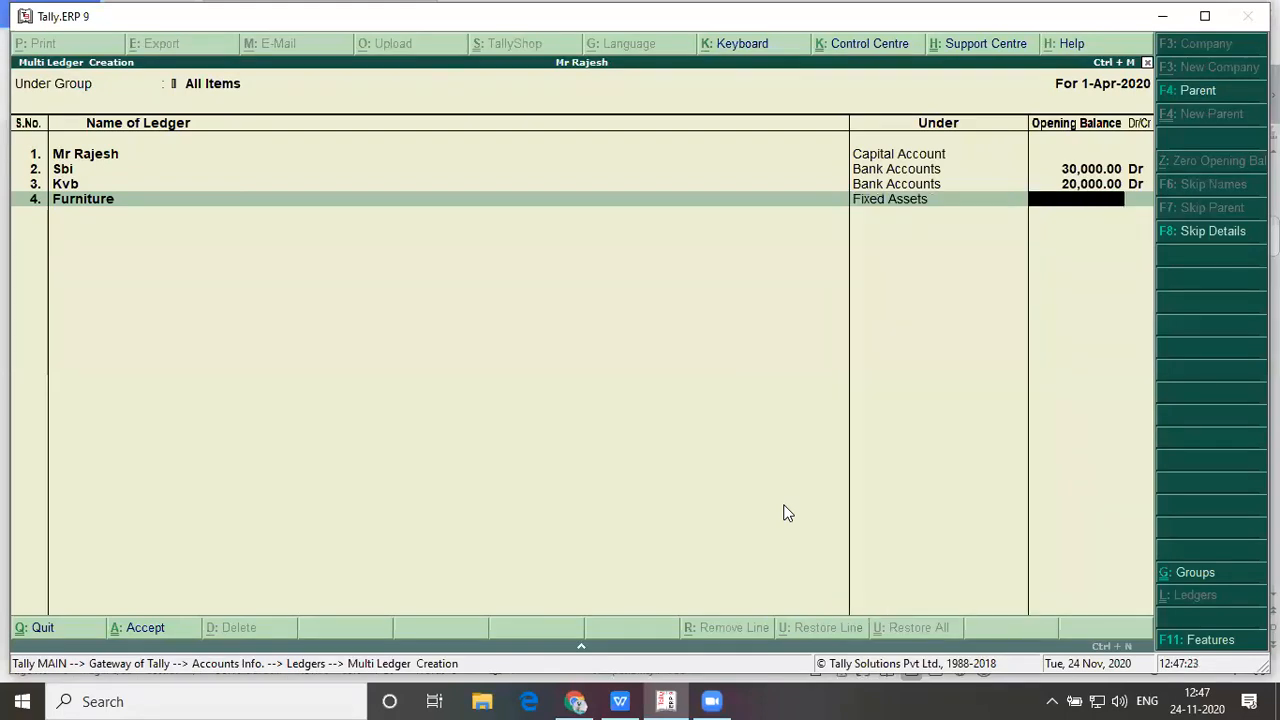
Review the furniture purchases through SBI and KVB in the document, then leave the Furniture ledger's opening balance empty in Tally
key("alt+Tab")
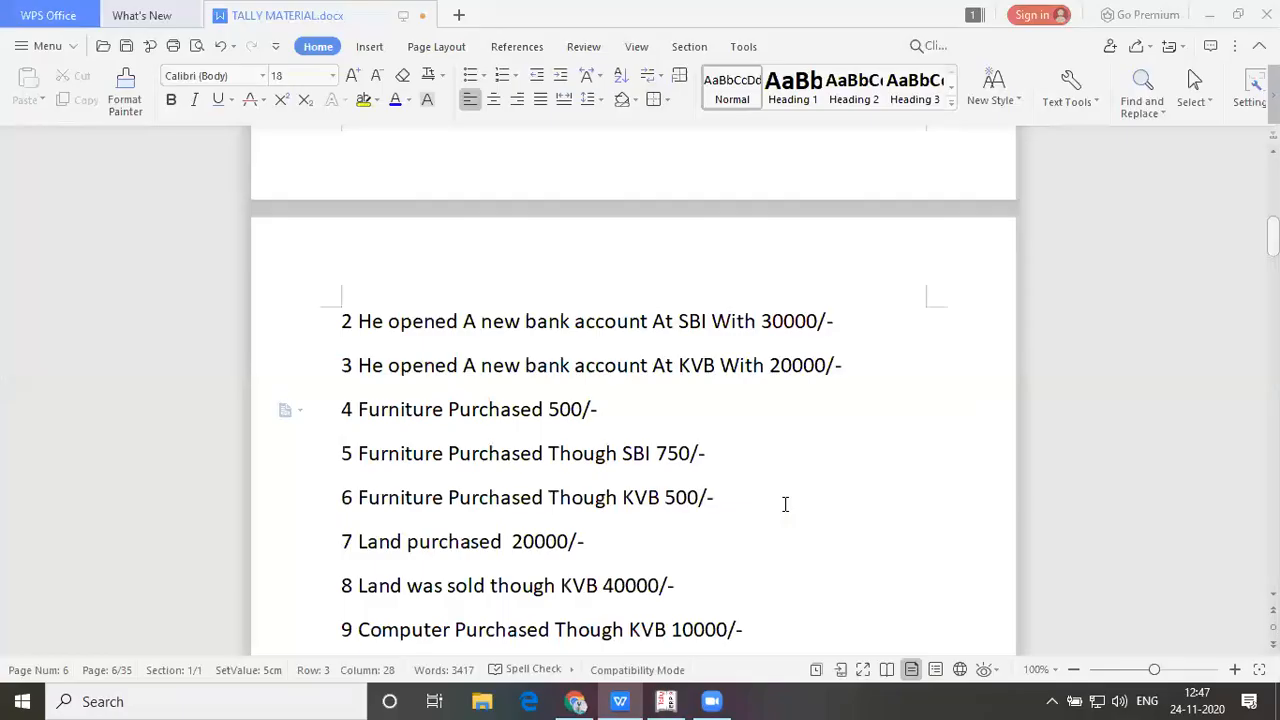
key("Down")
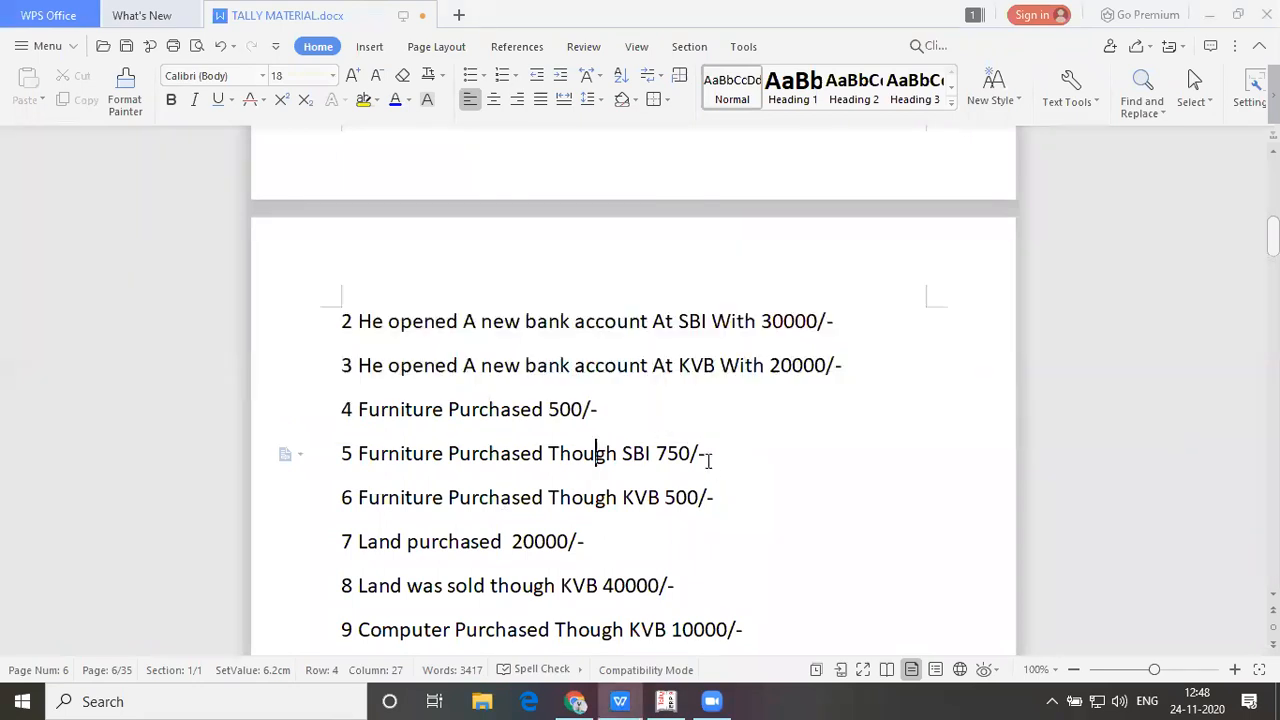
key("alt+Tab")
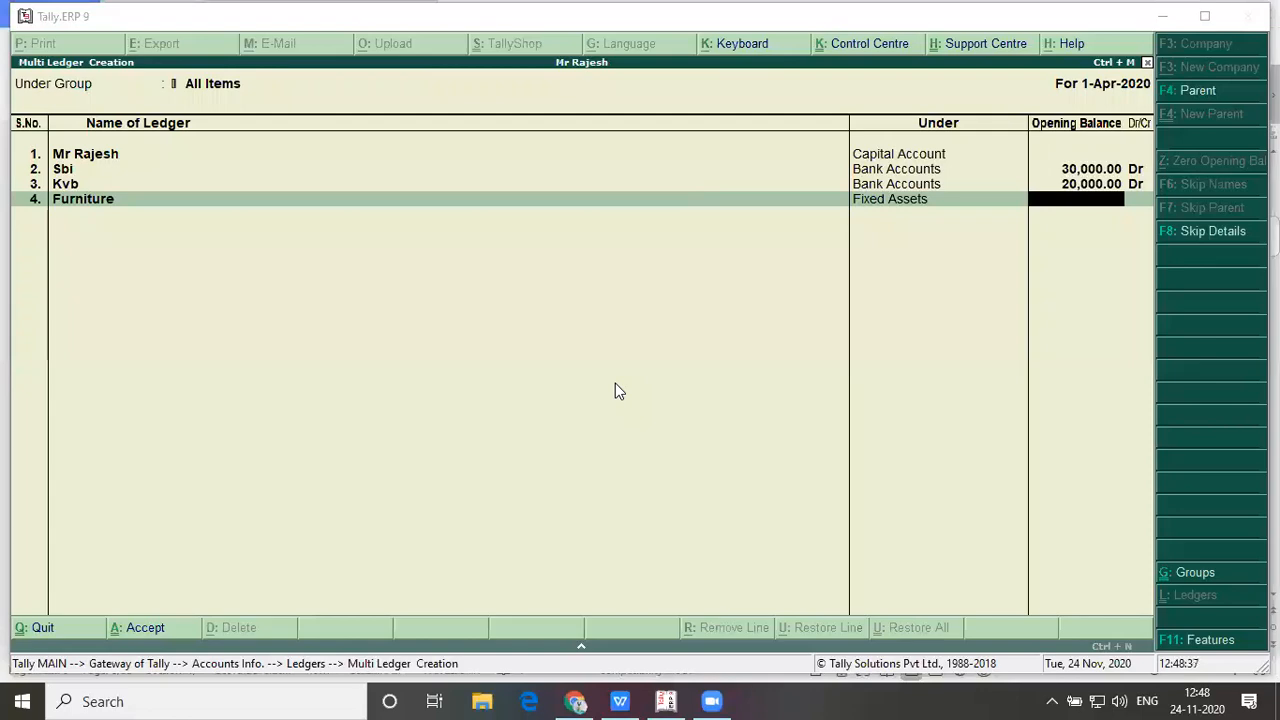
key("alt+Tab")
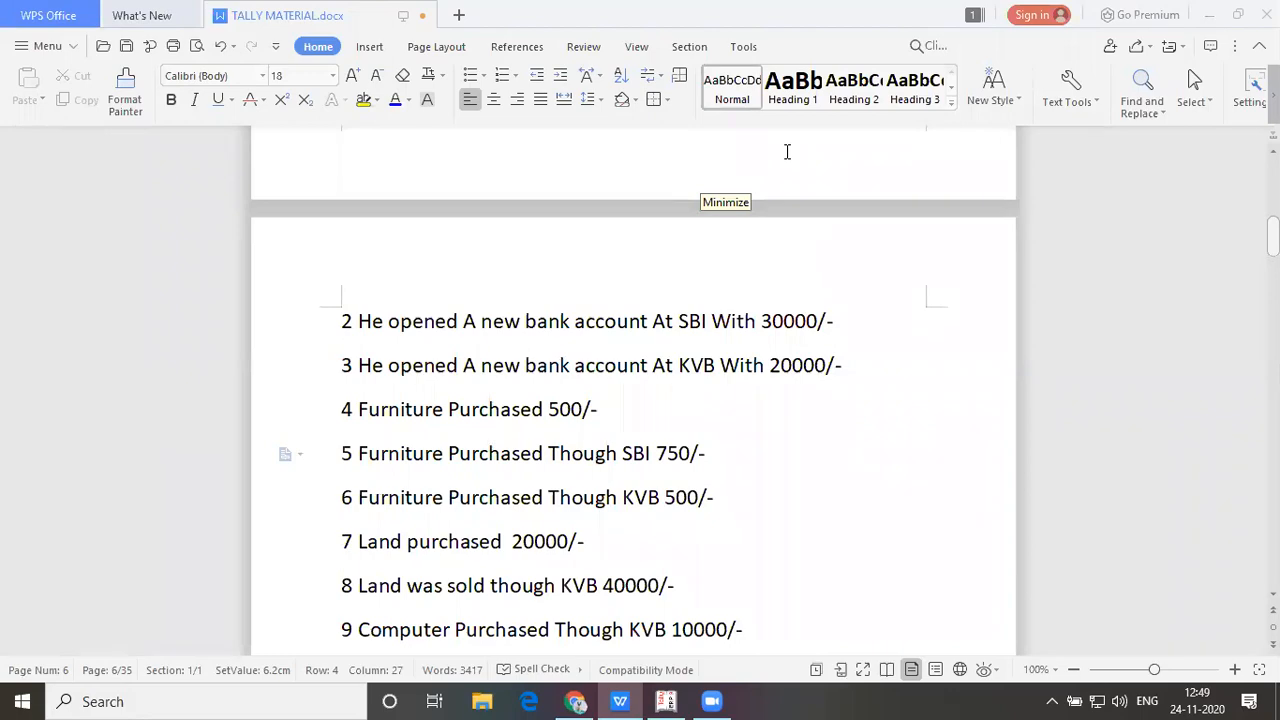
key("alt+Tab")
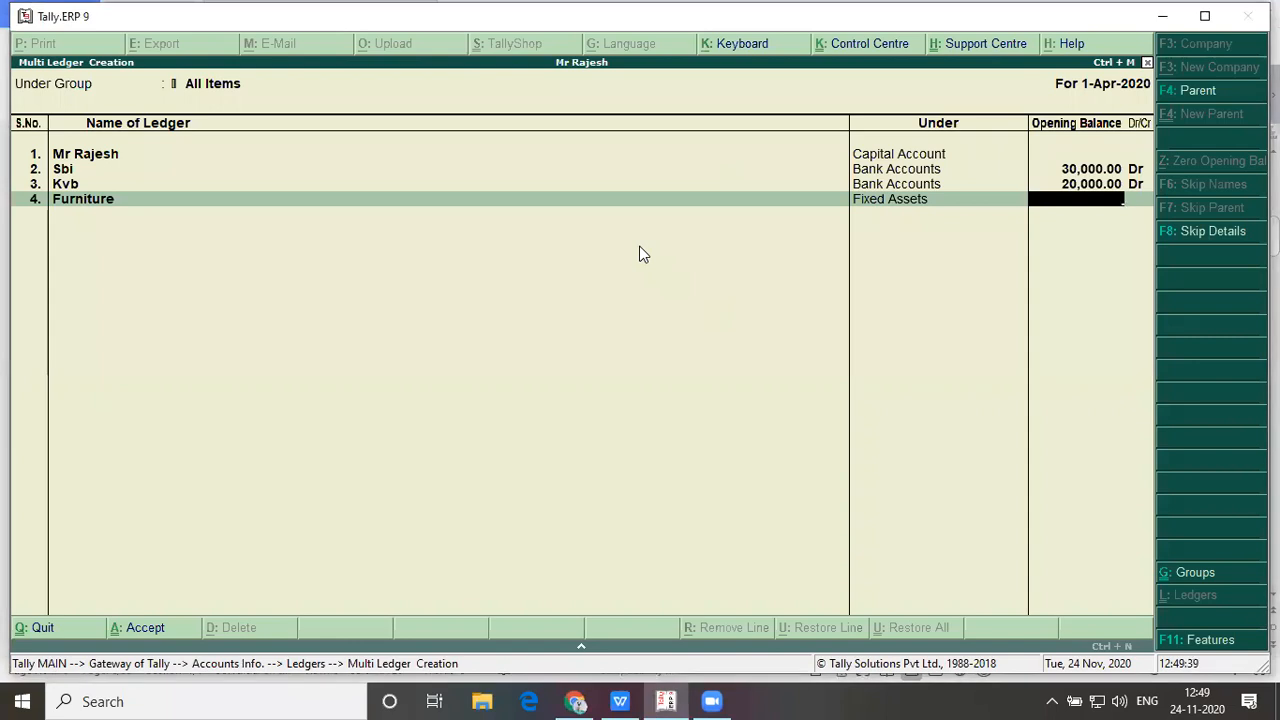
key("Return")
Add a Land ledger under Fixed Assets with no opening balance
type("Land")
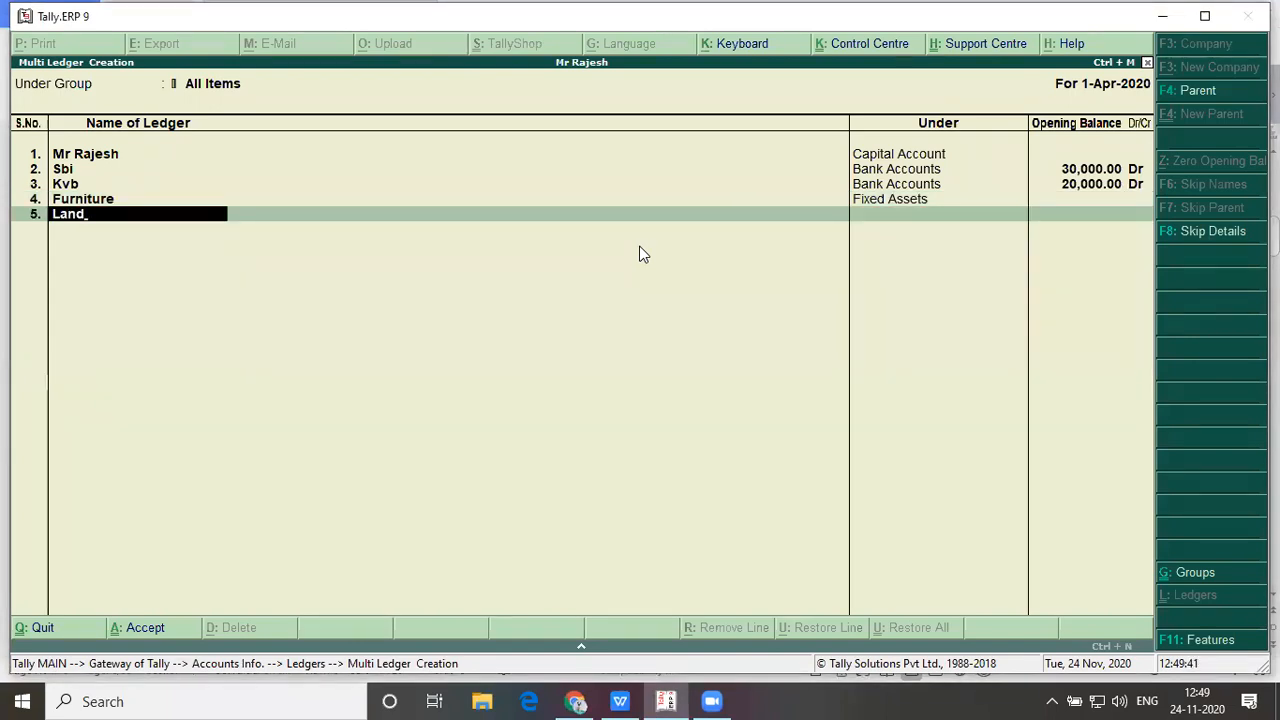
key("Return")
type("f")
key("Return")
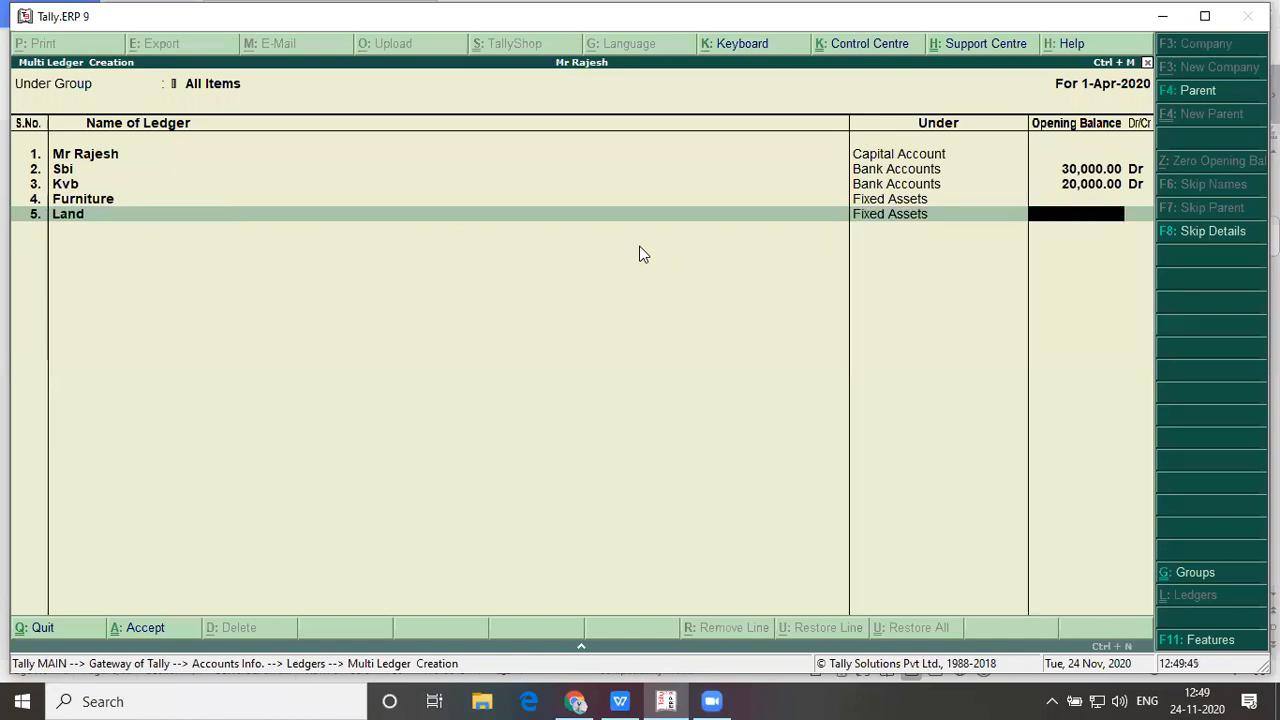
key("Return")
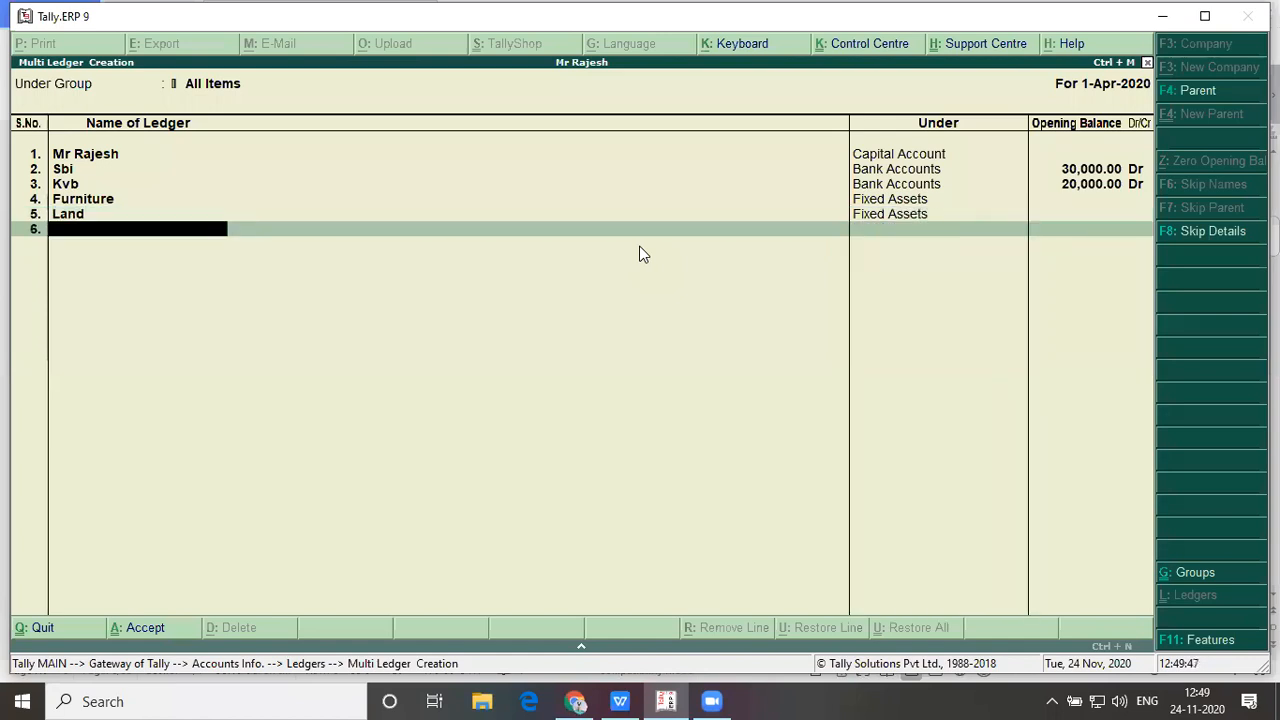
Check the land sale and computer purchase transactions in the document, then add a Computer ledger under Fixed Assets with no opening balance
key("alt+Tab")
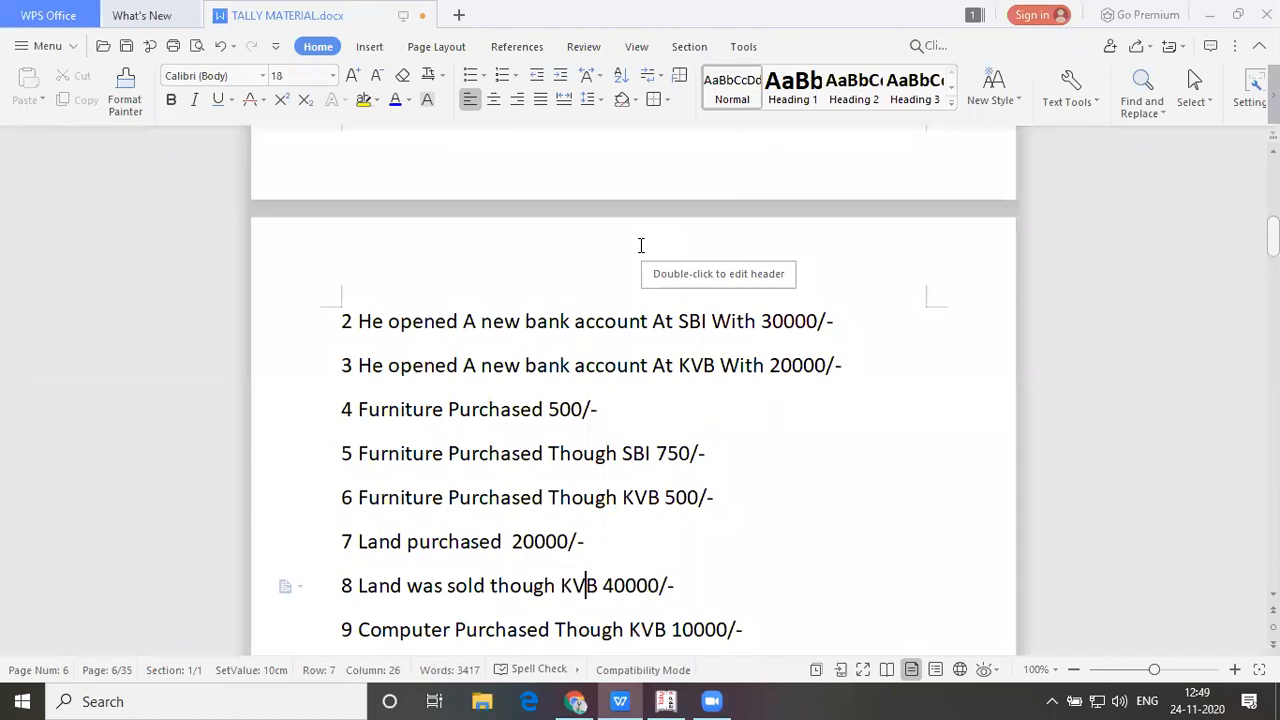
key("alt+Tab")
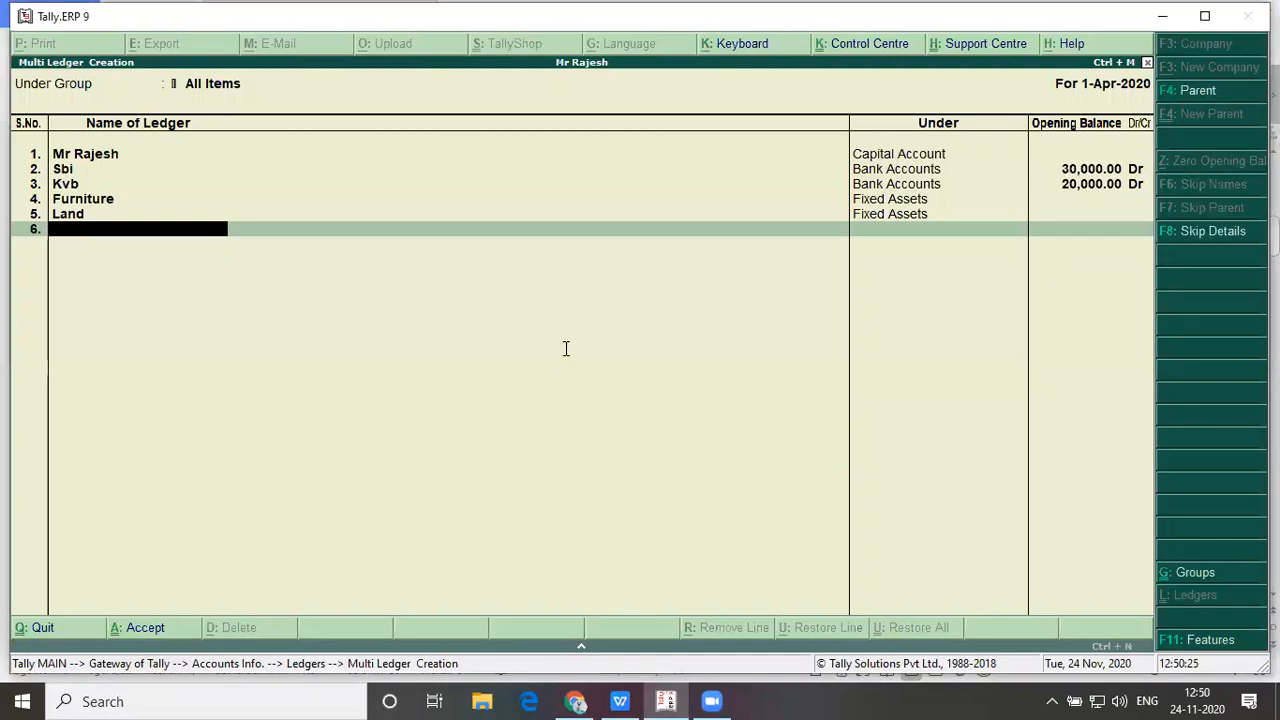
key("alt+Tab")
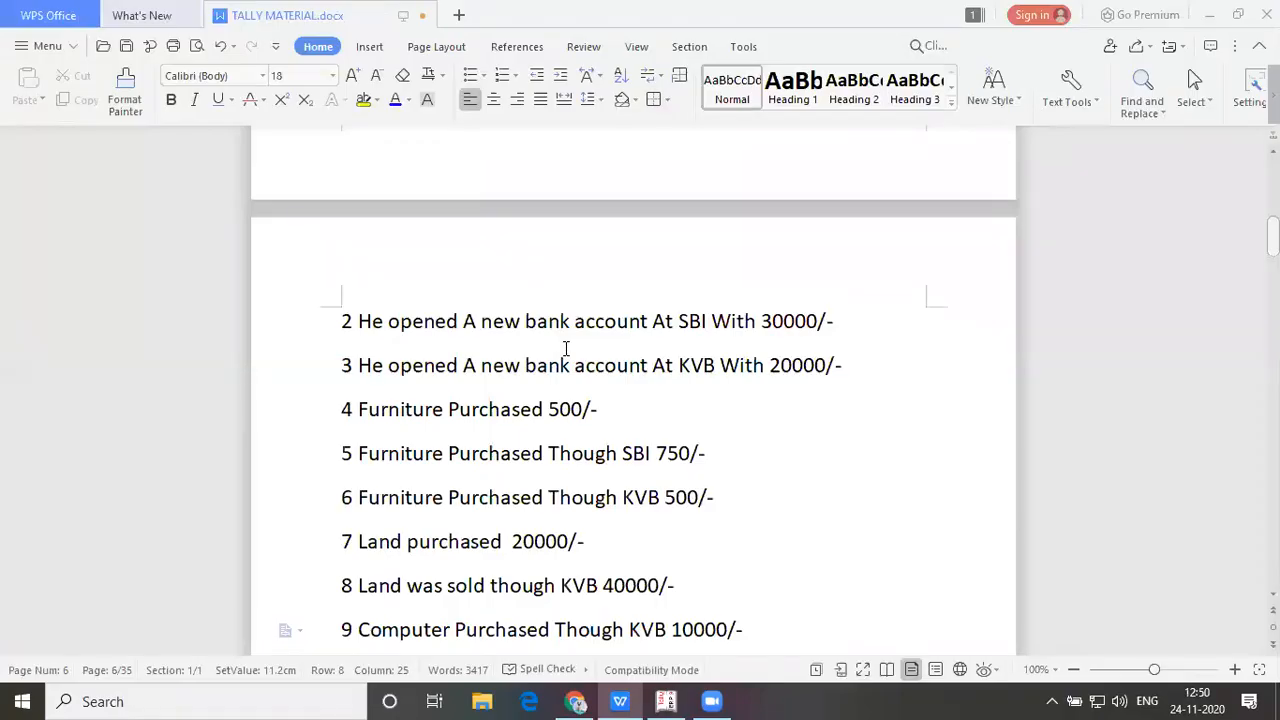
key("alt+Tab")
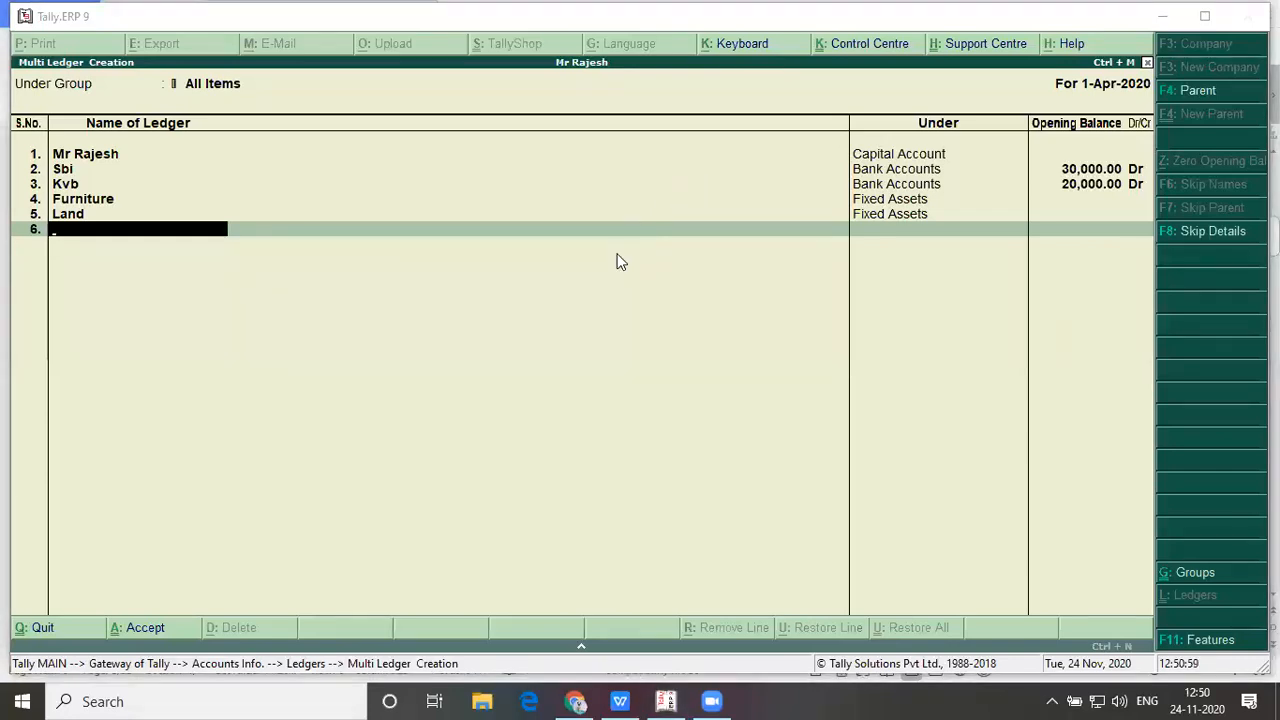
type("C")
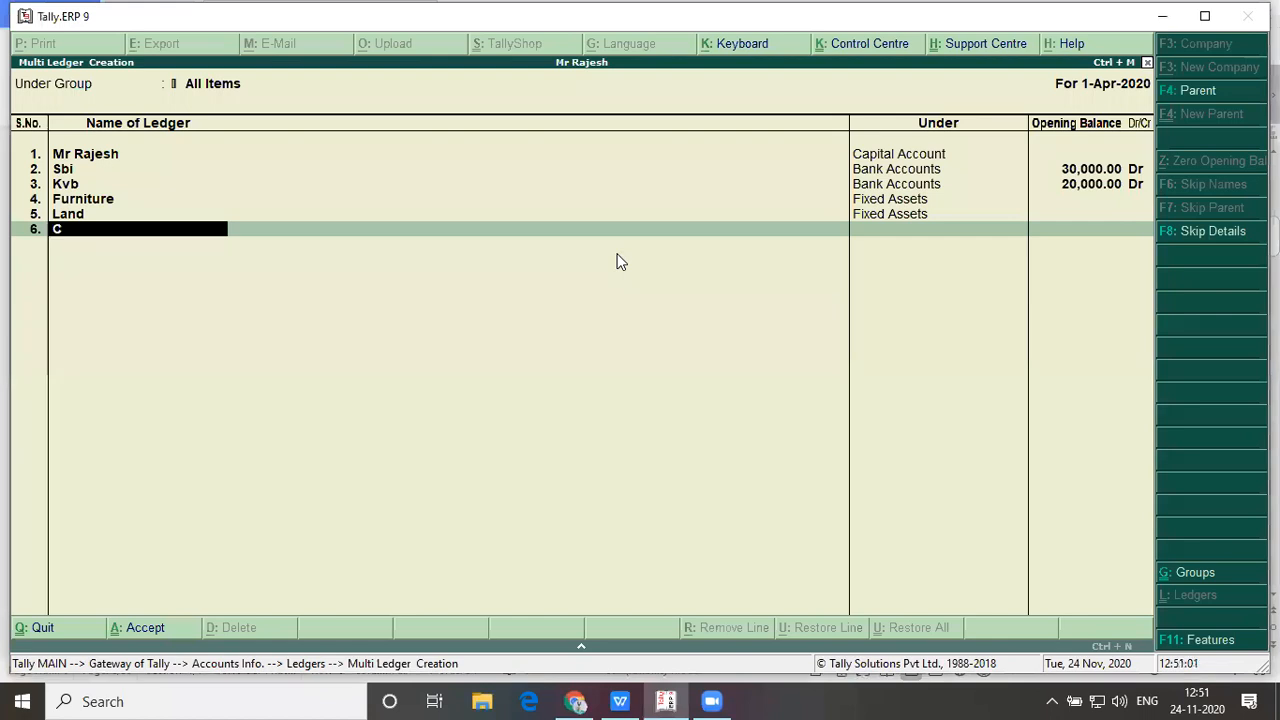
type("omputer")
key("Return")
type("Fi")
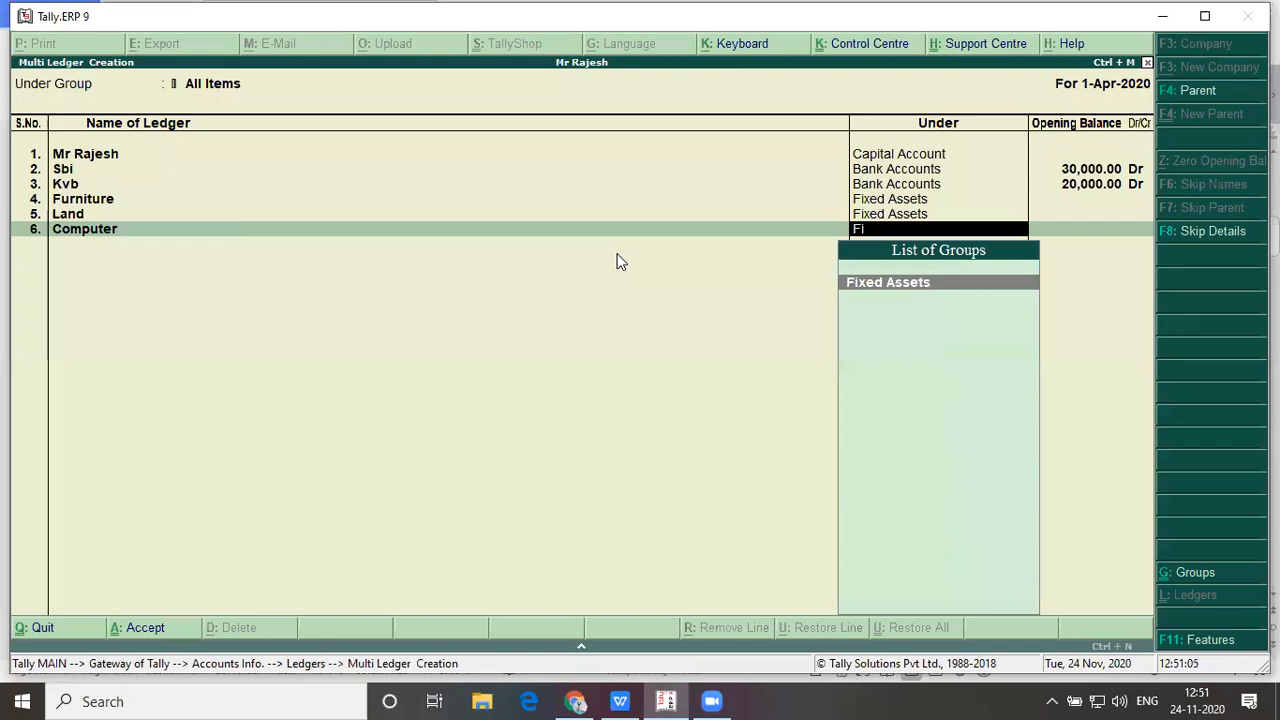
key("Return")
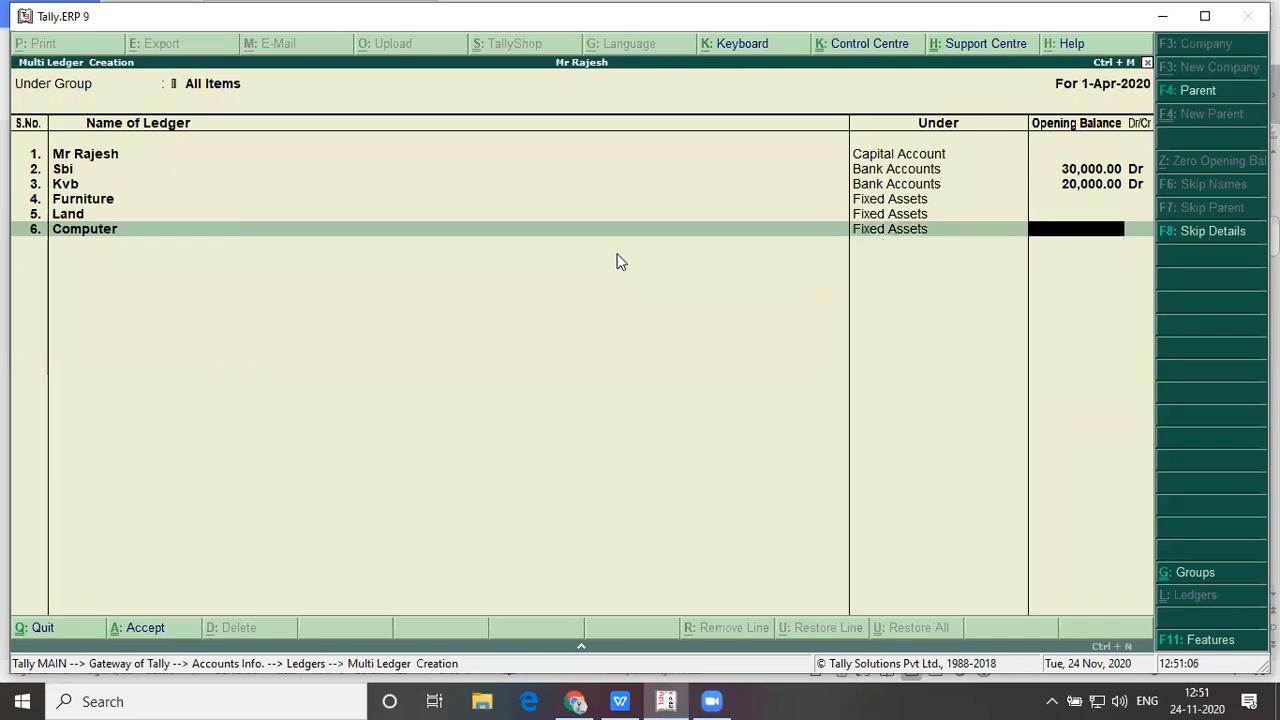
key("Return")
Check the computer sale through SBI and the office expenses through SBI transactions in the WPS document
key("alt+Tab")
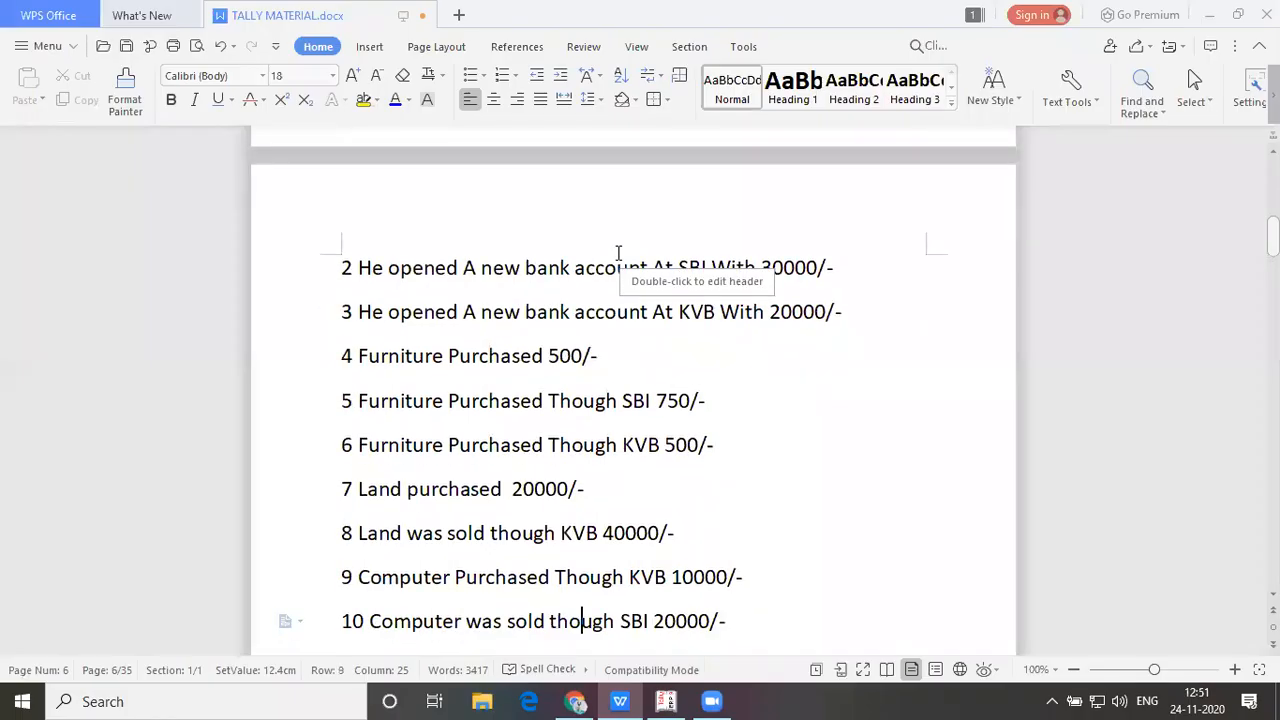
left_click(745, 624)
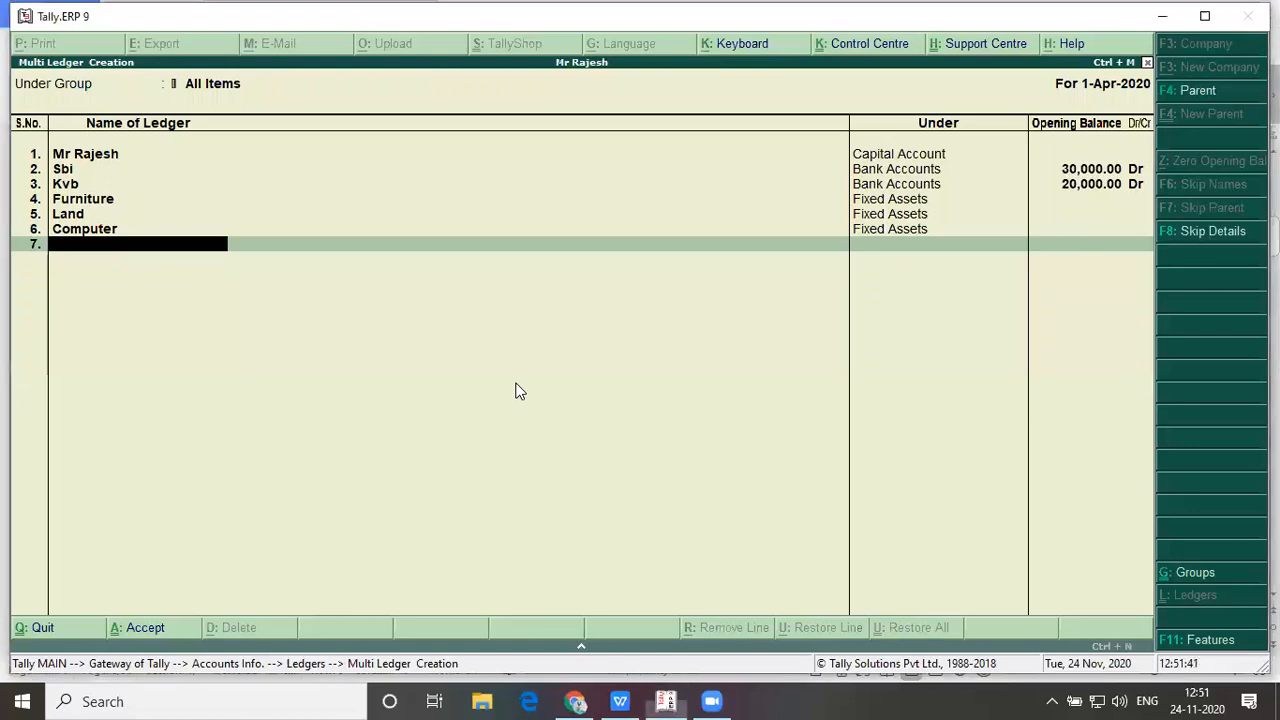
key("alt+Tab")
key("Down")
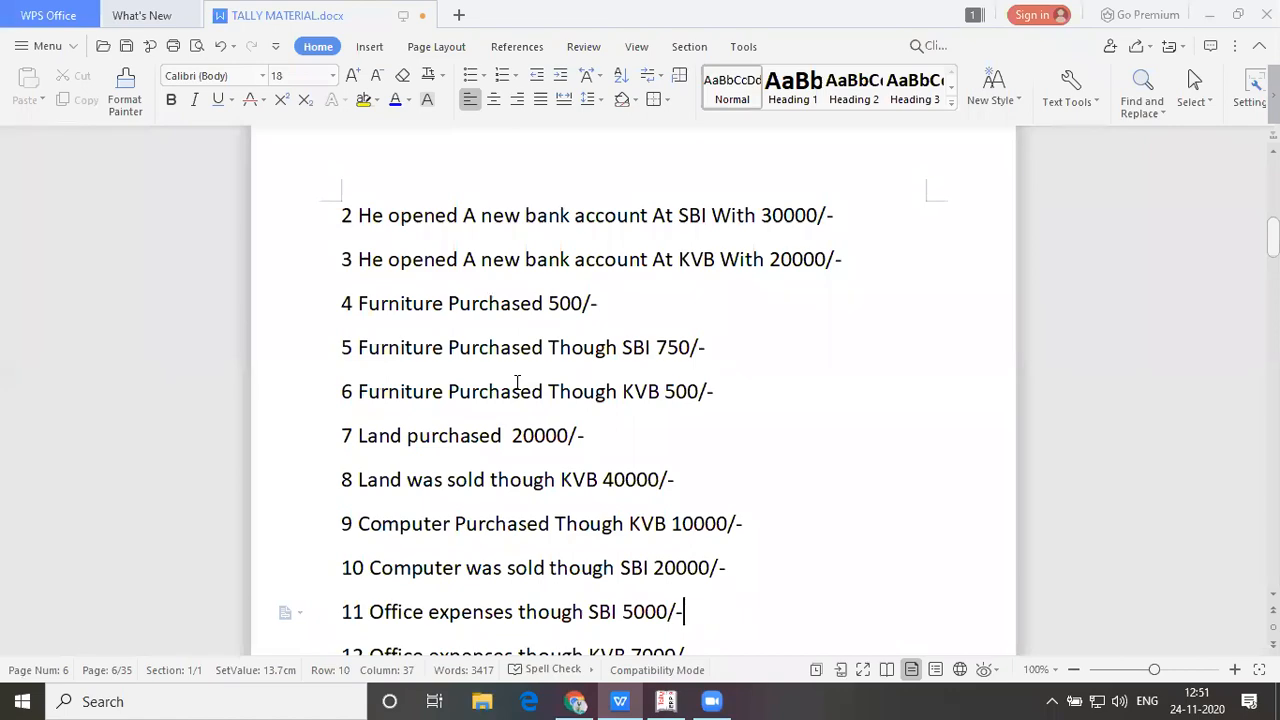
key("alt+Tab")
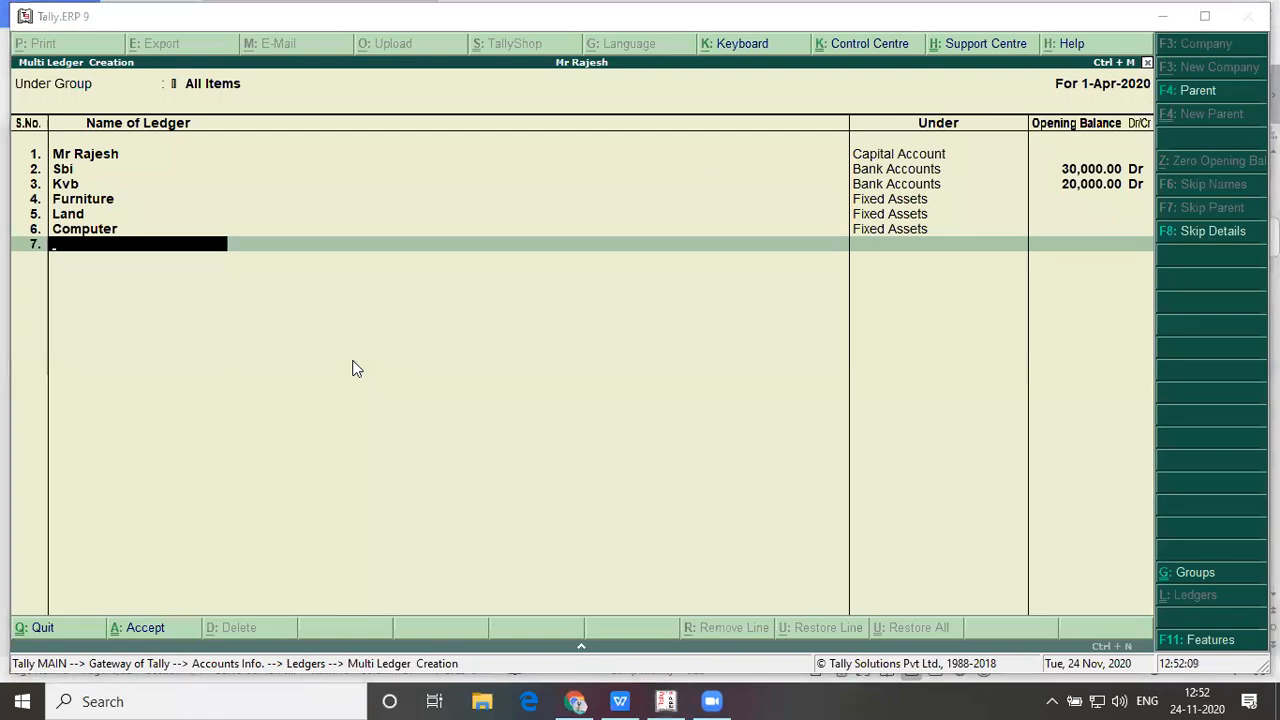
Add an Office Expenses ledger under Indirect Expenses in Tally with no opening balance
left_click(230, 282)
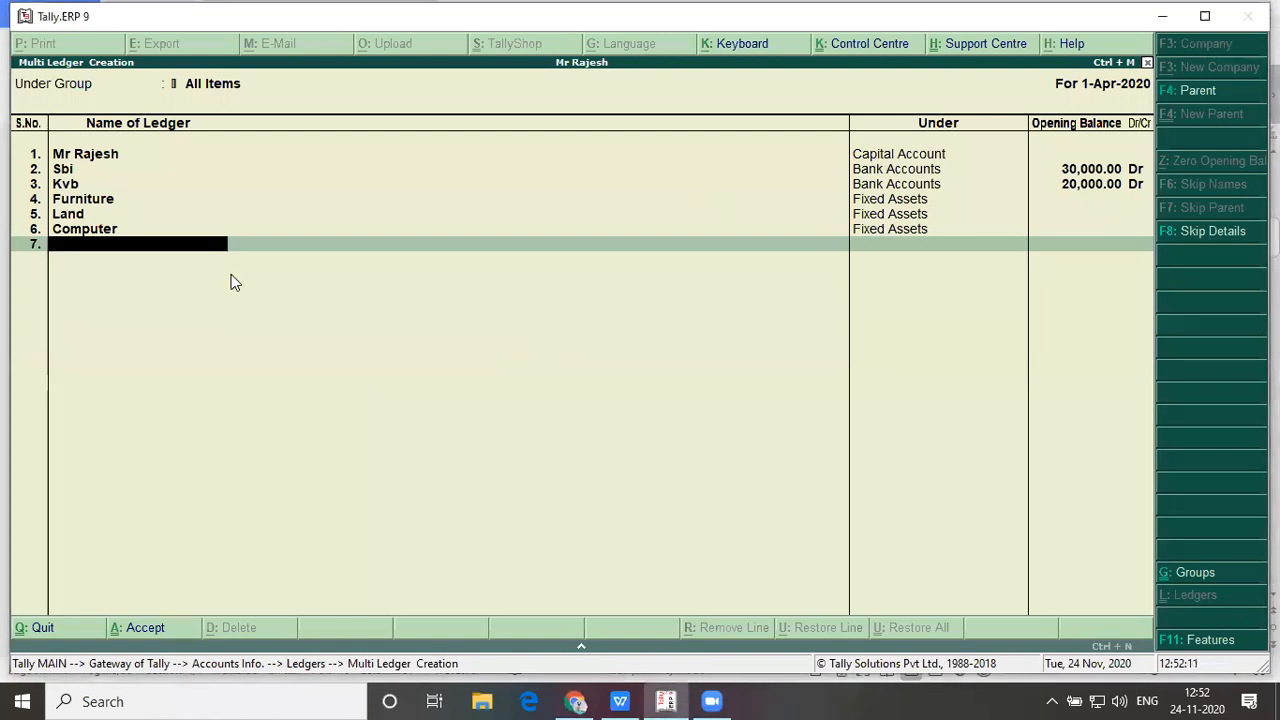
type("Office Expen")
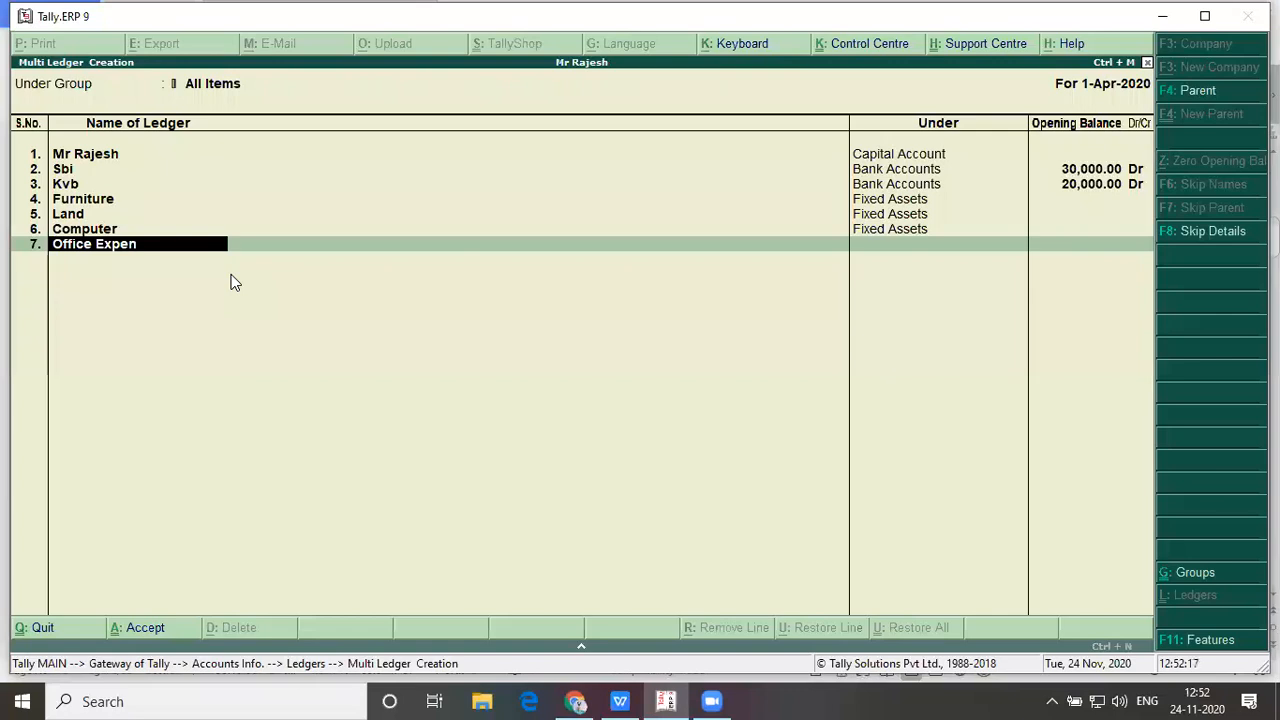
type("ses")
key("Return")
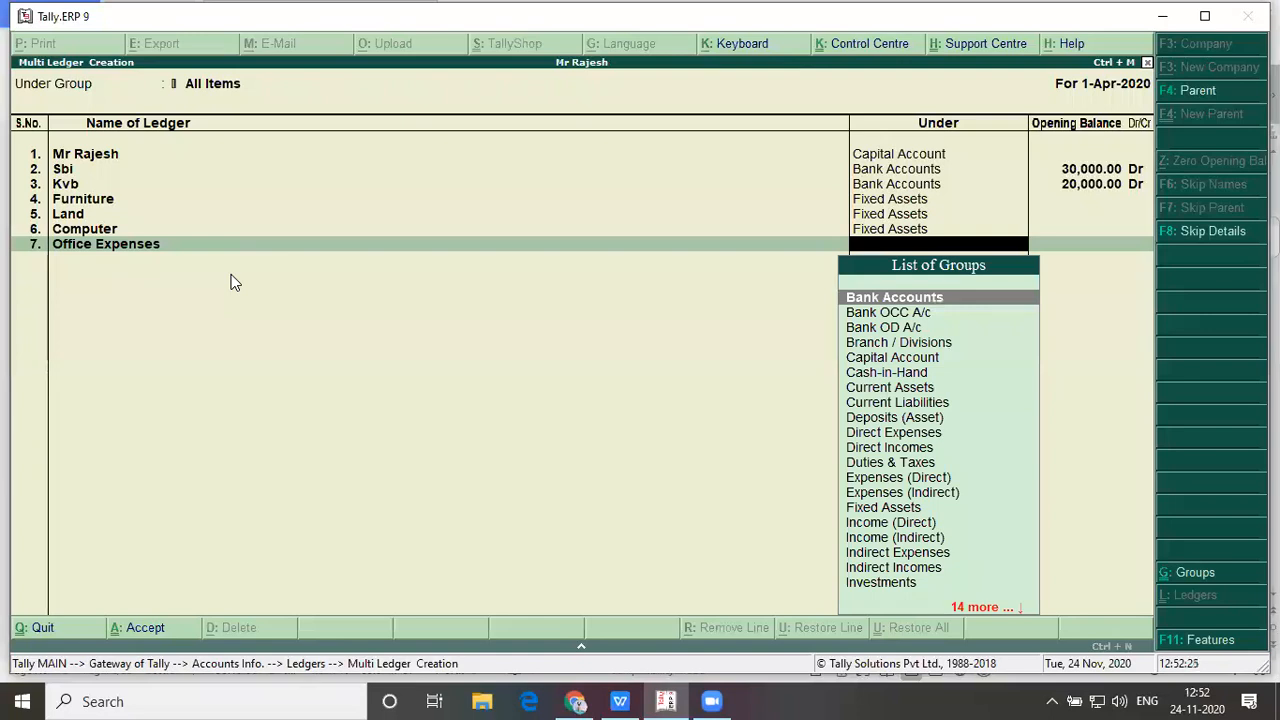
type("In")
key("Down")
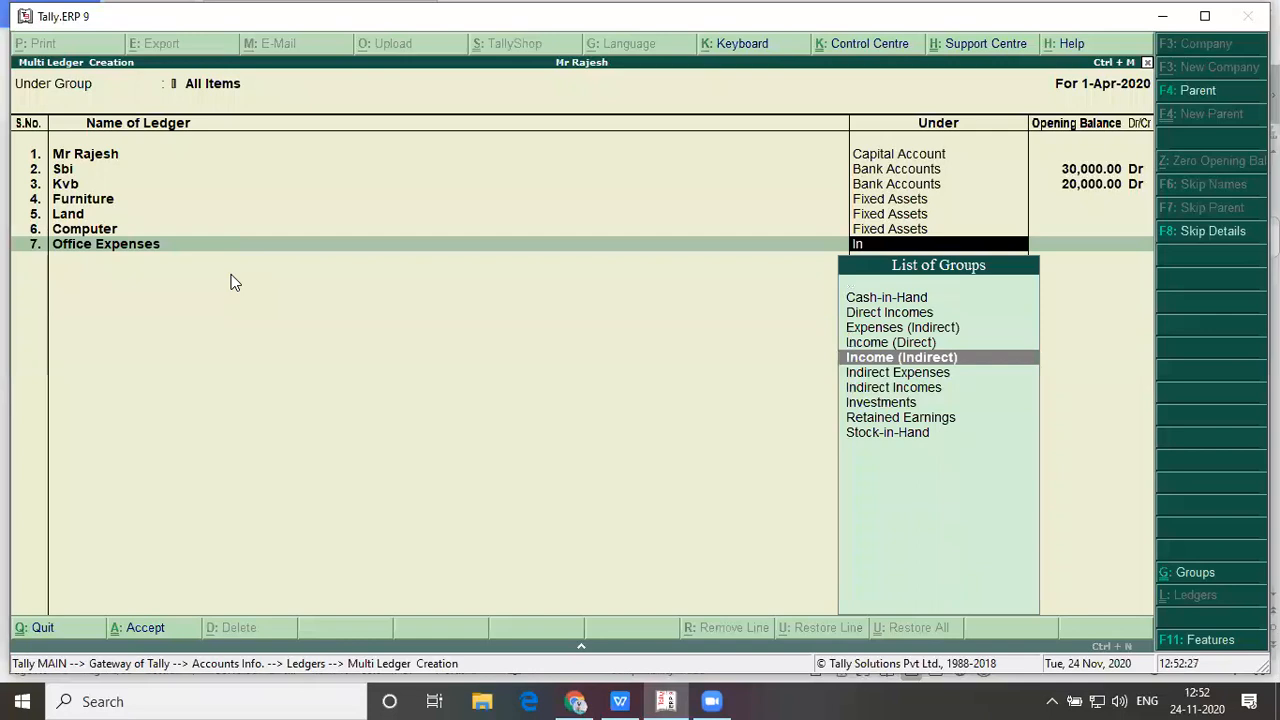
key("Down")
key("Return")
key("Return")
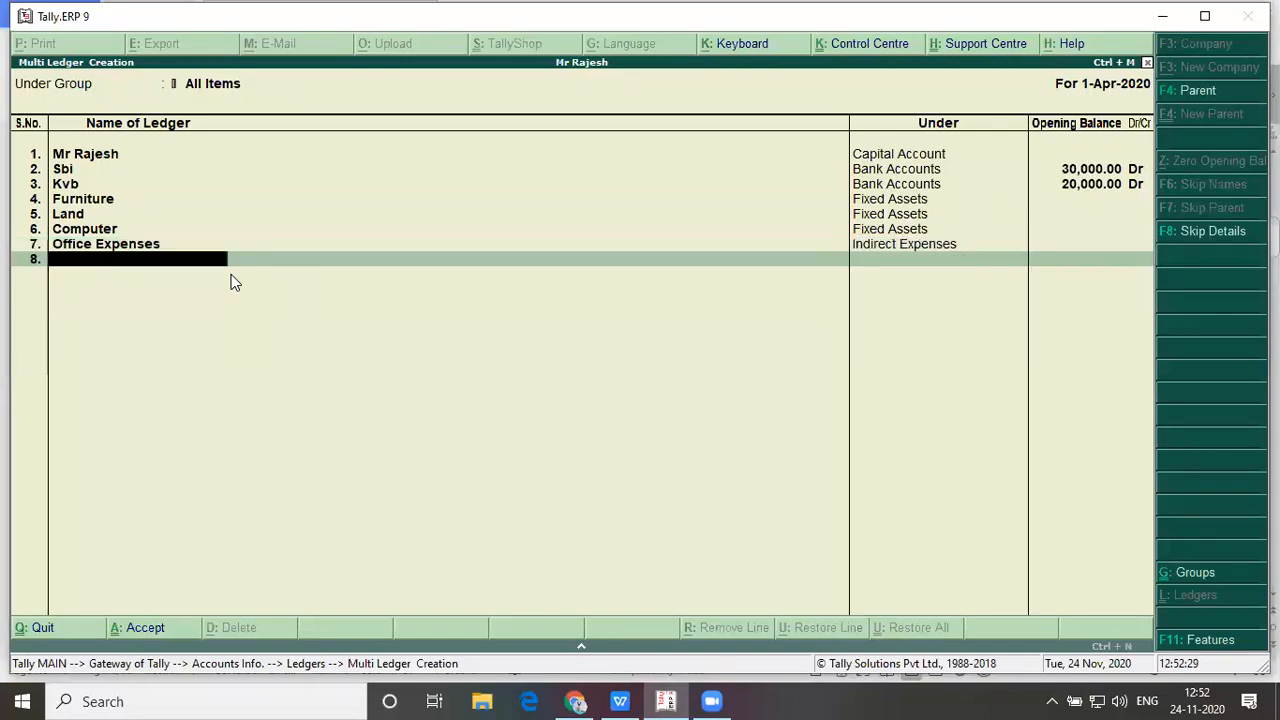
Read the office expenses through KVB and office income transactions in the WPS document, and return to Tally
key("alt+Tab")
key("Down")
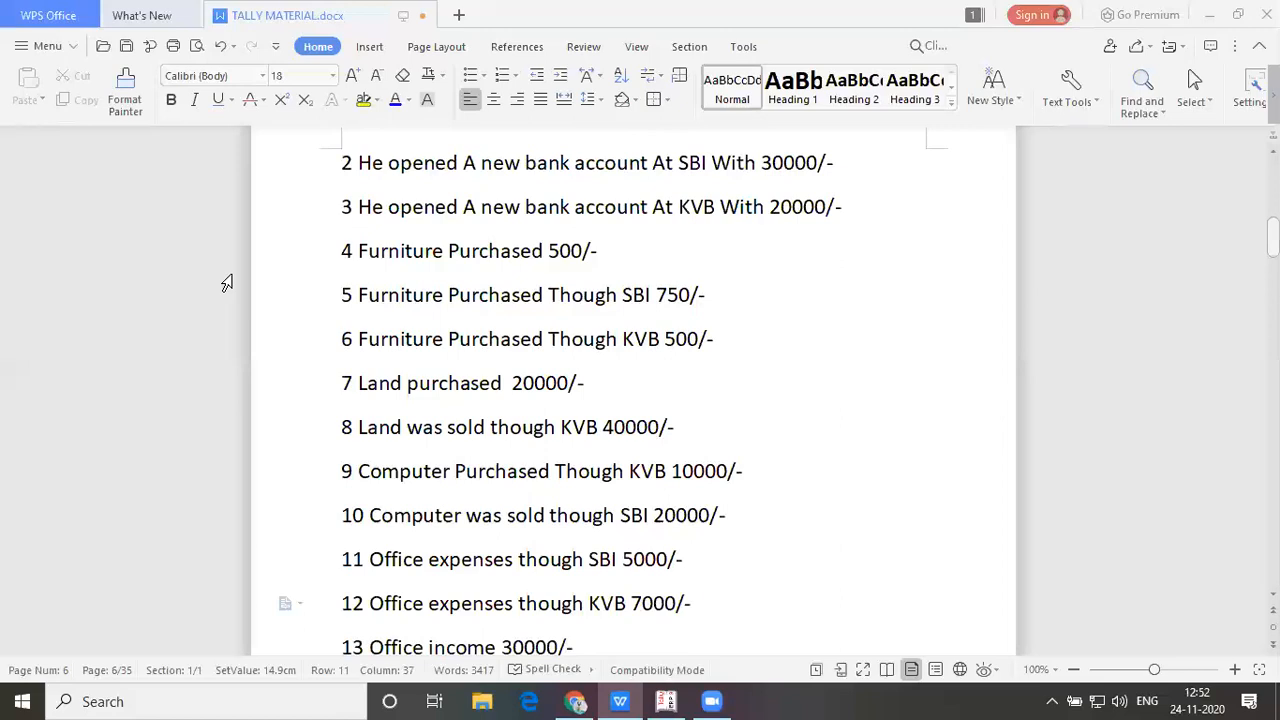
key("alt+Tab")
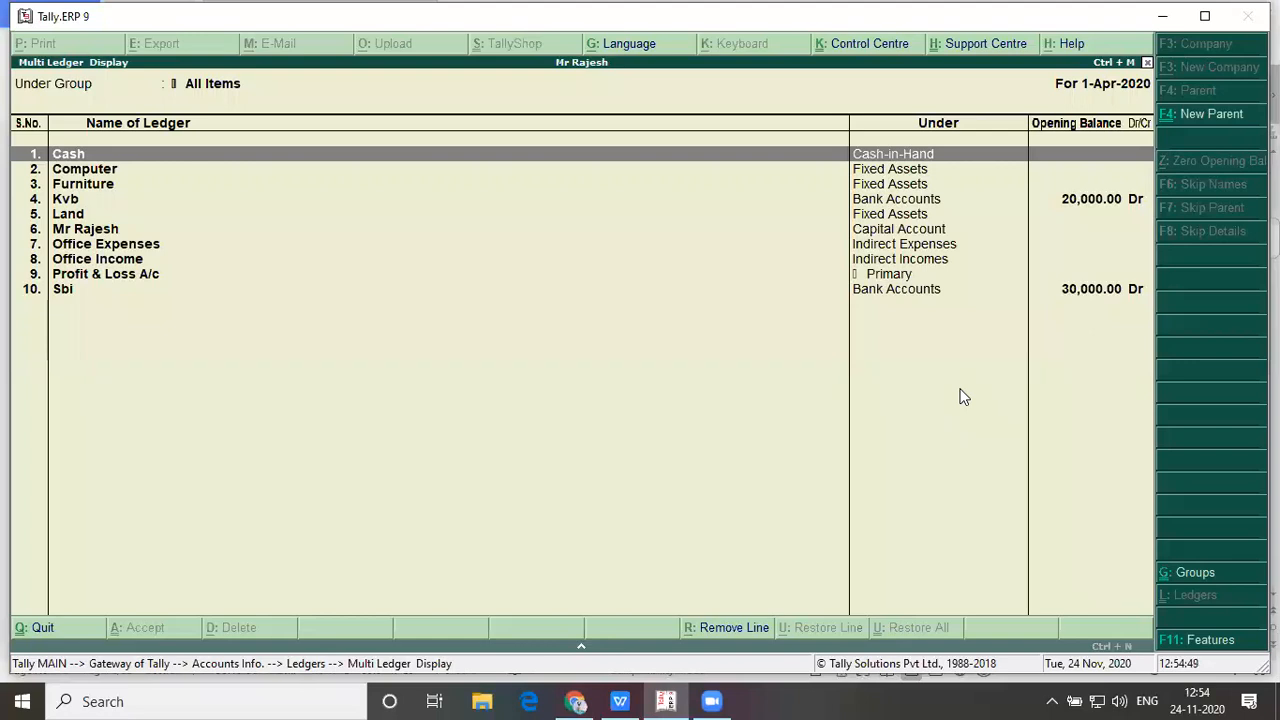
Review all the ledgers, their parent groups and opening balances in the multi ledger display
key("Down")
key("Down")
key("Down")
key("Down")
key("Down")
key("Down")
key("Down")
key("Down")
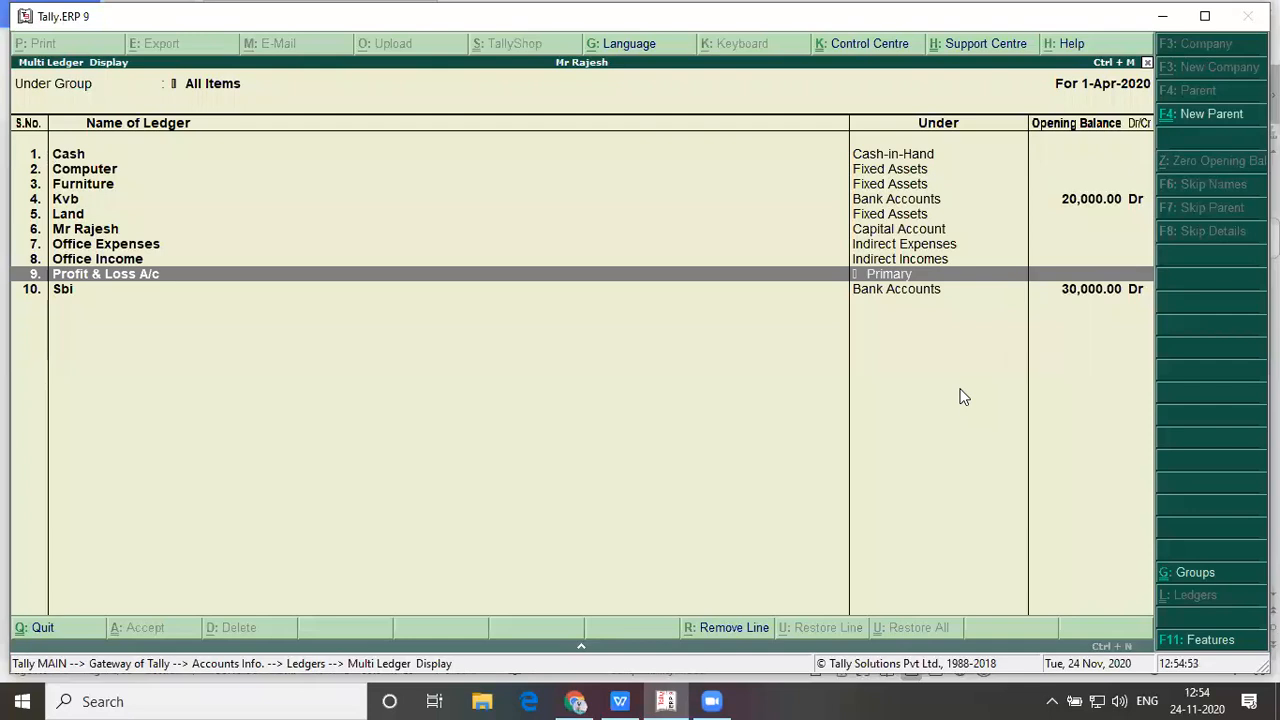
key("Up")
key("Up")
key("Up")
key("Up")
key("Up")
key("Up")
key("Up")
key("Up")
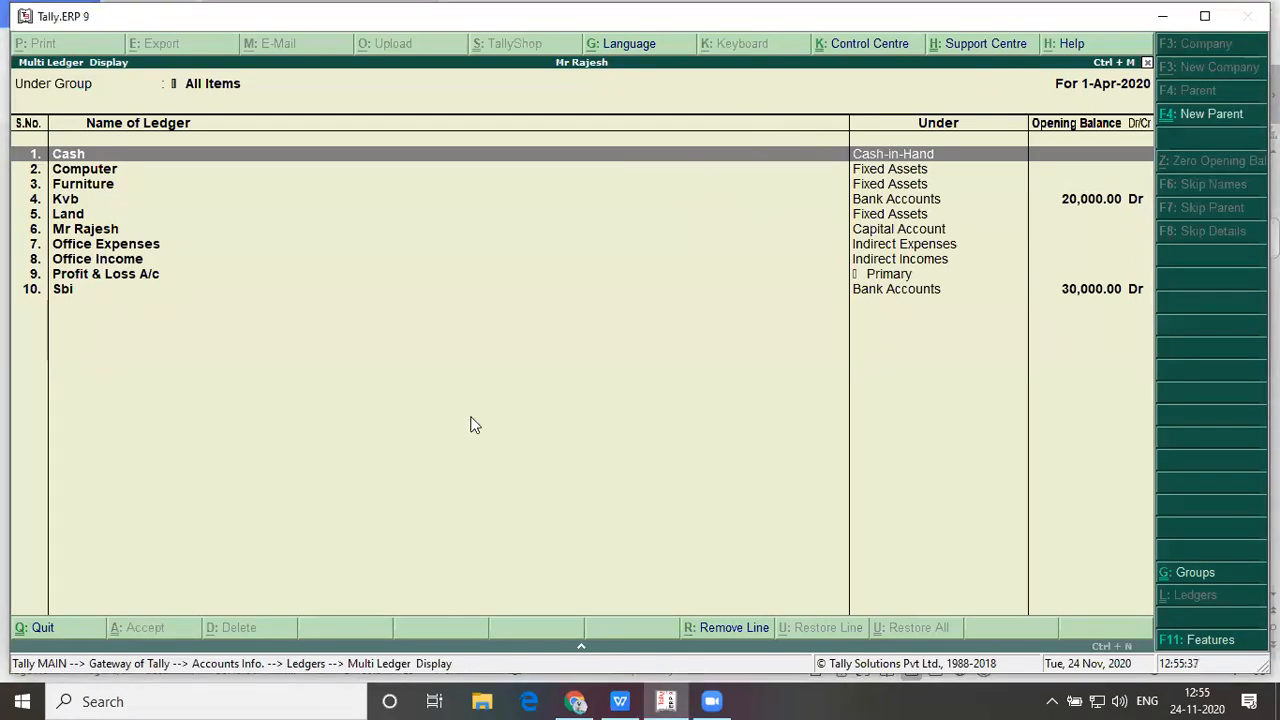
Leave the ledger display and open accounting voucher creation from the Gateway of Tally
key("Escape")
key("Escape")
key("Escape")
key("Up")
key("Up")
key("Up")
key("Up")
key("Escape")
key("Escape")
key("Down")
key("Down")
key("Down")
key("Up")
key("Return")
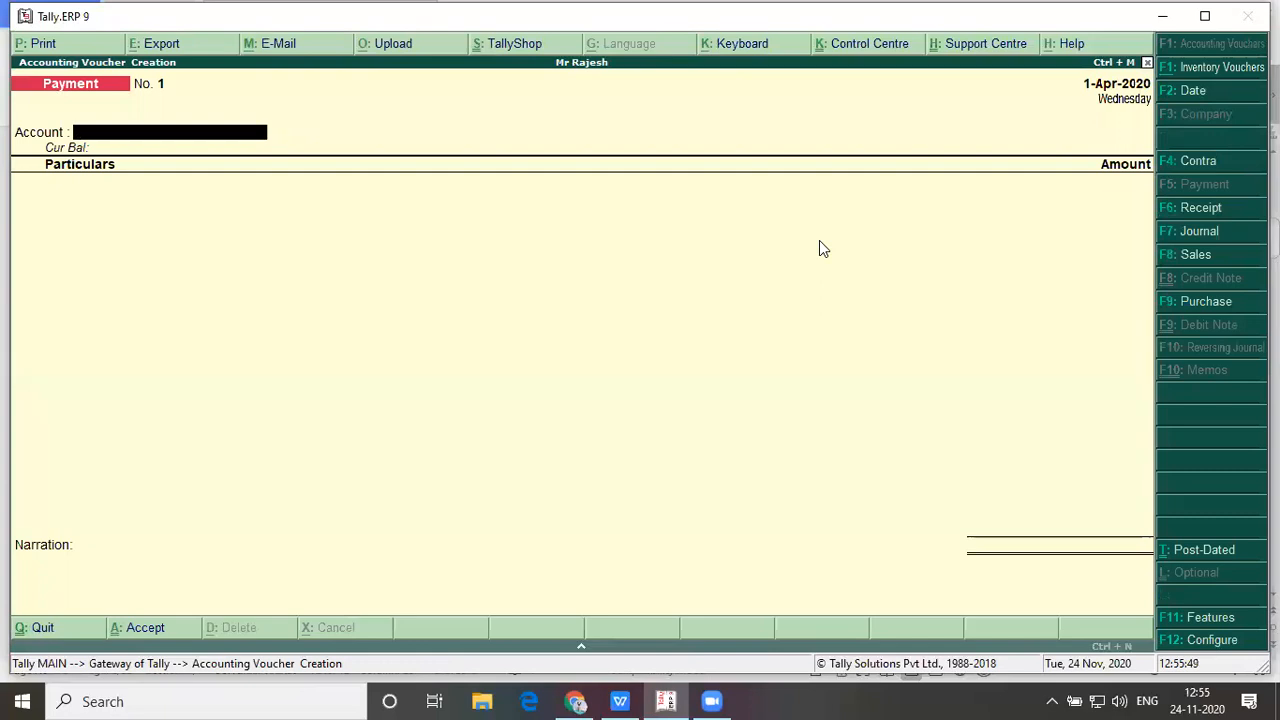
In the WPS document, replace the proprietor's name in the first transaction of Problem 1 with the one used in the Tally company
key("alt+Tab")
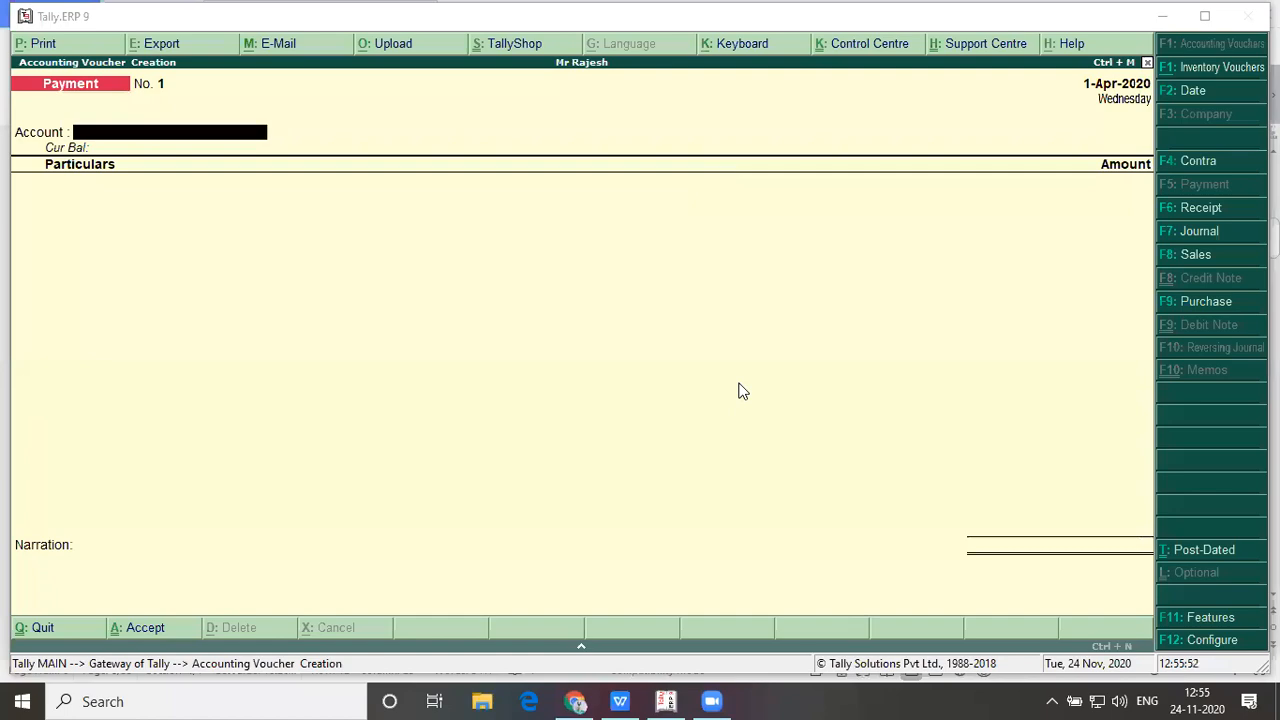
key("alt+Tab")
key("alt+Tab")
key("Up")
key("Up")
key("Up")
key("Up")
key("Up")
key("Up")
key("Up")
key("Up")
key("Up")
key("Up")
key("Up")
key("Up")
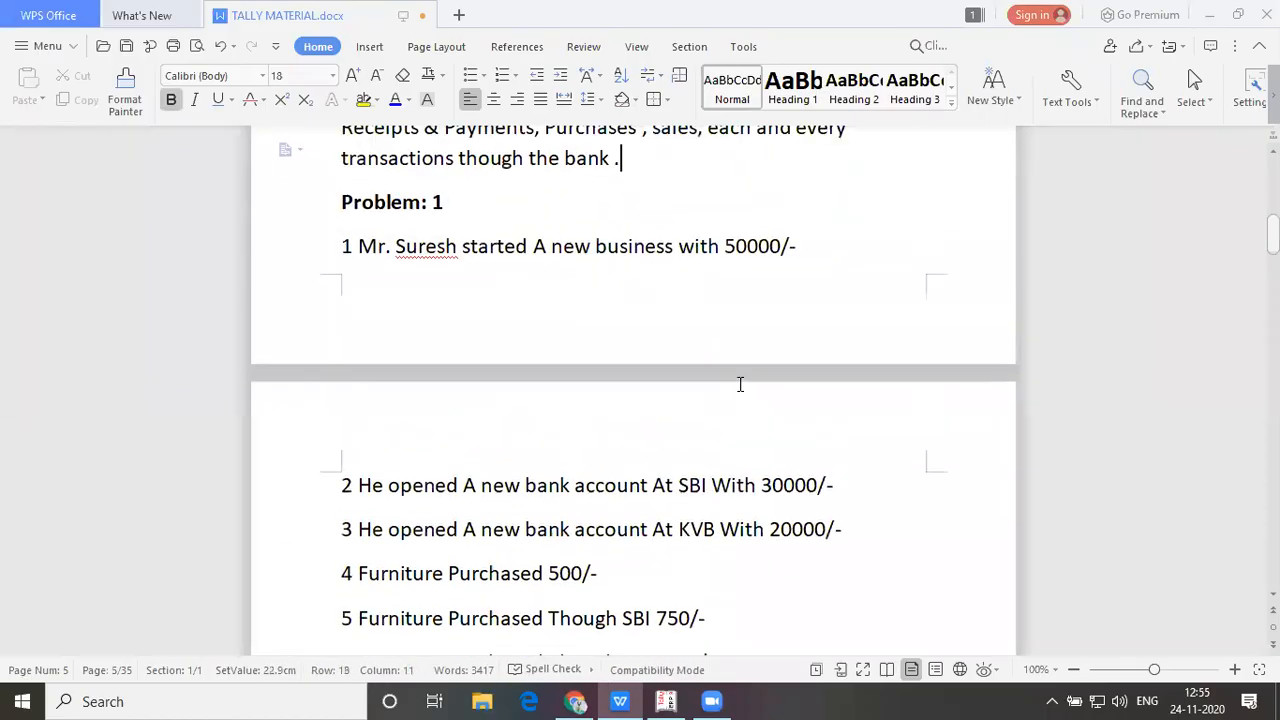
key("Up")
left_click(458, 300)
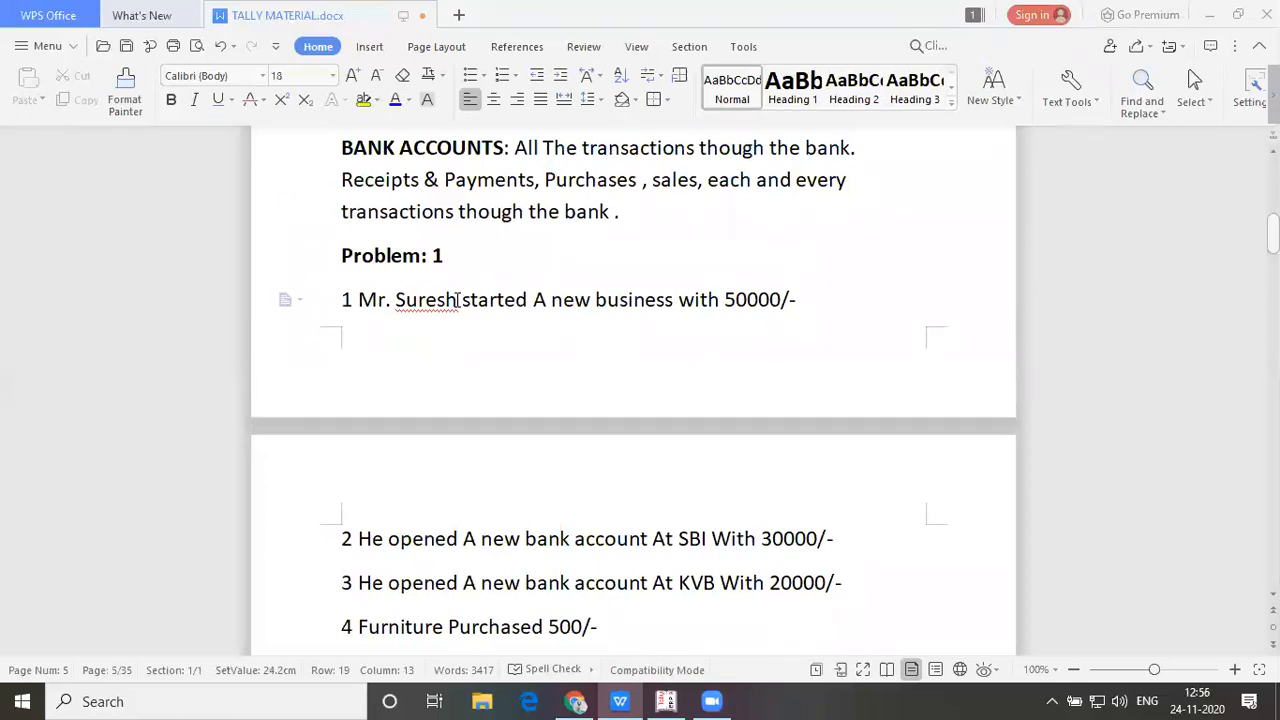
key("BackSpace")
key("BackSpace")
key("BackSpace")
key("BackSpace")
key("BackSpace")
key("BackSpace")
type("Rajes")
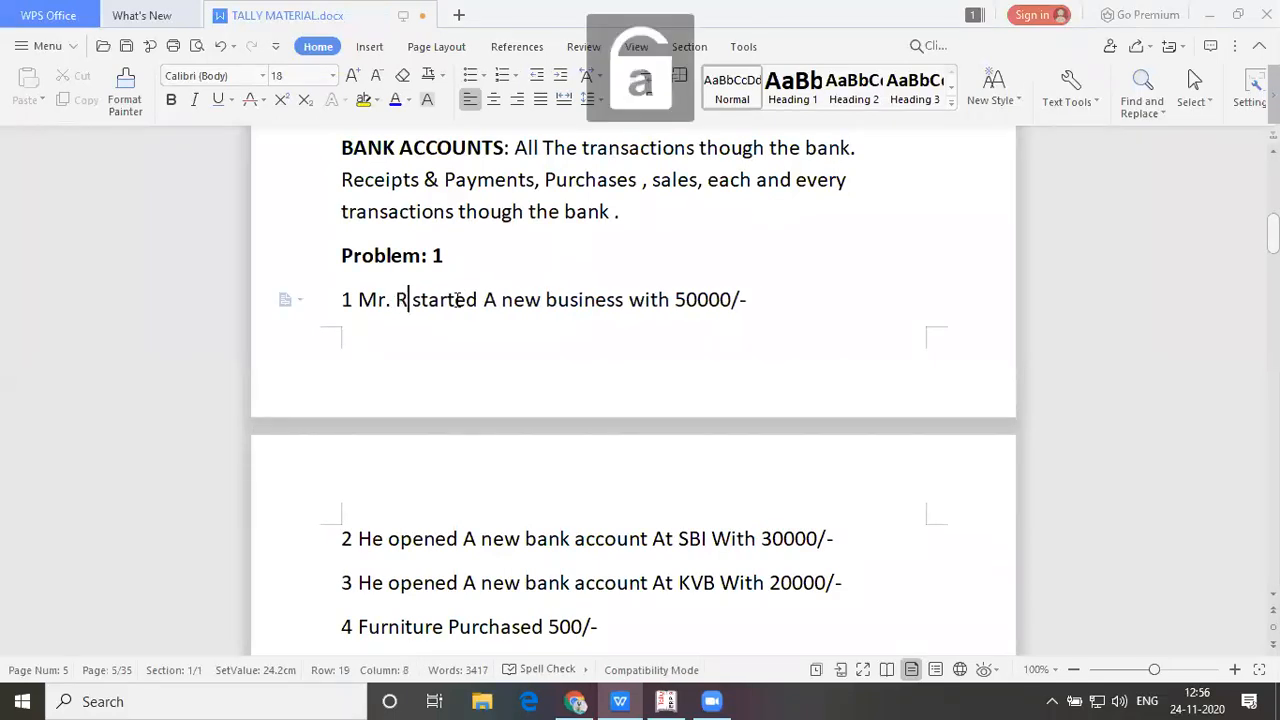
type("h")
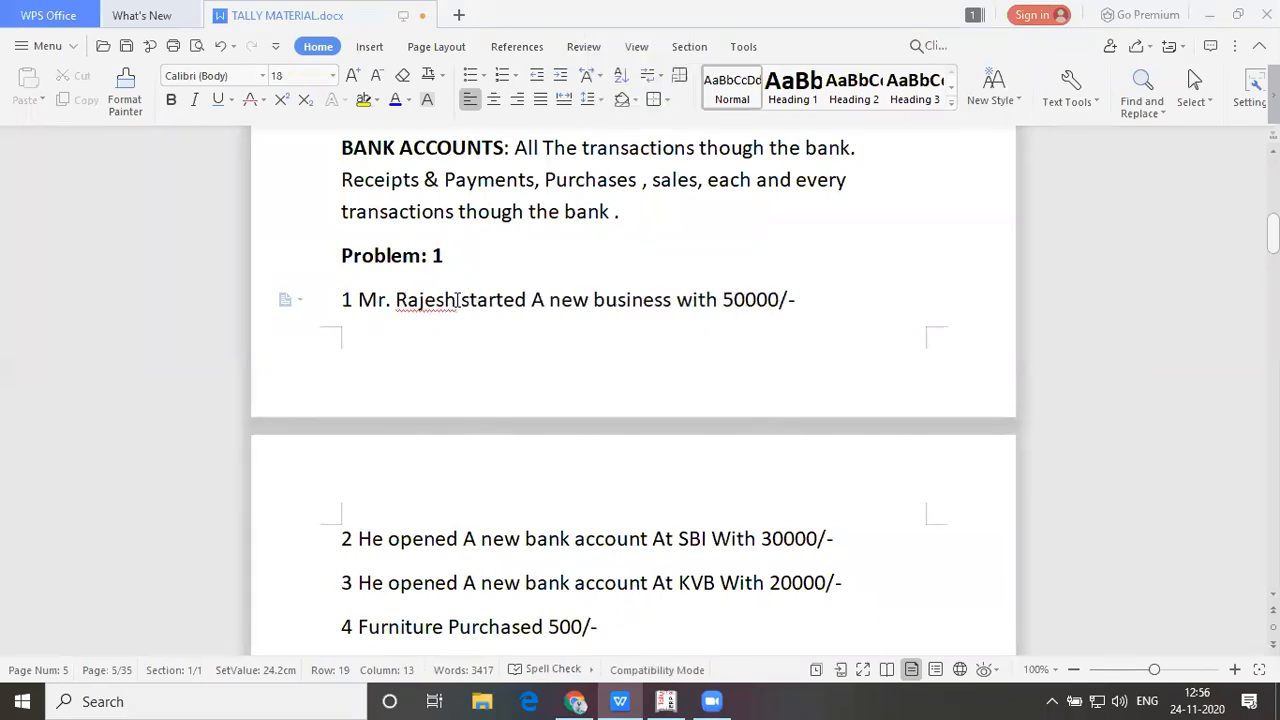
left_click(812, 303)
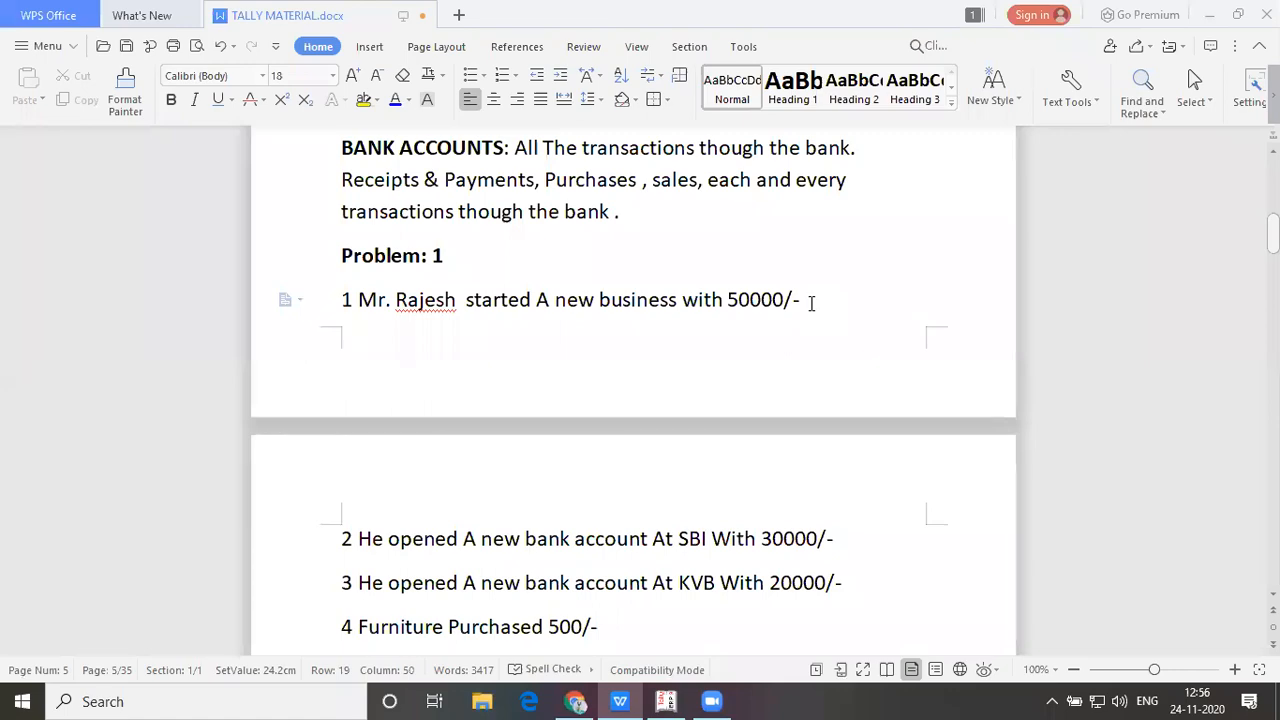
Record a Receipt voucher in Tally with Cash as the account and the proprietor's capital ledger for 50000, and save it
key("alt+Tab")
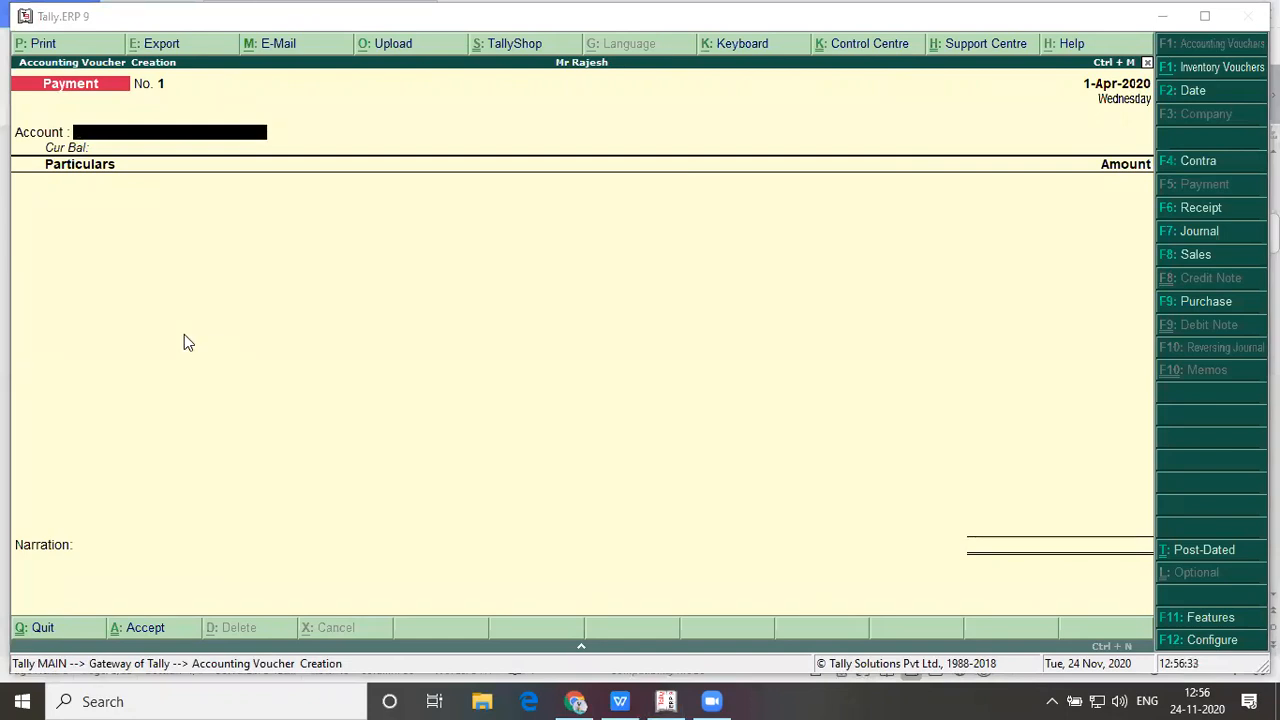
key("Return")
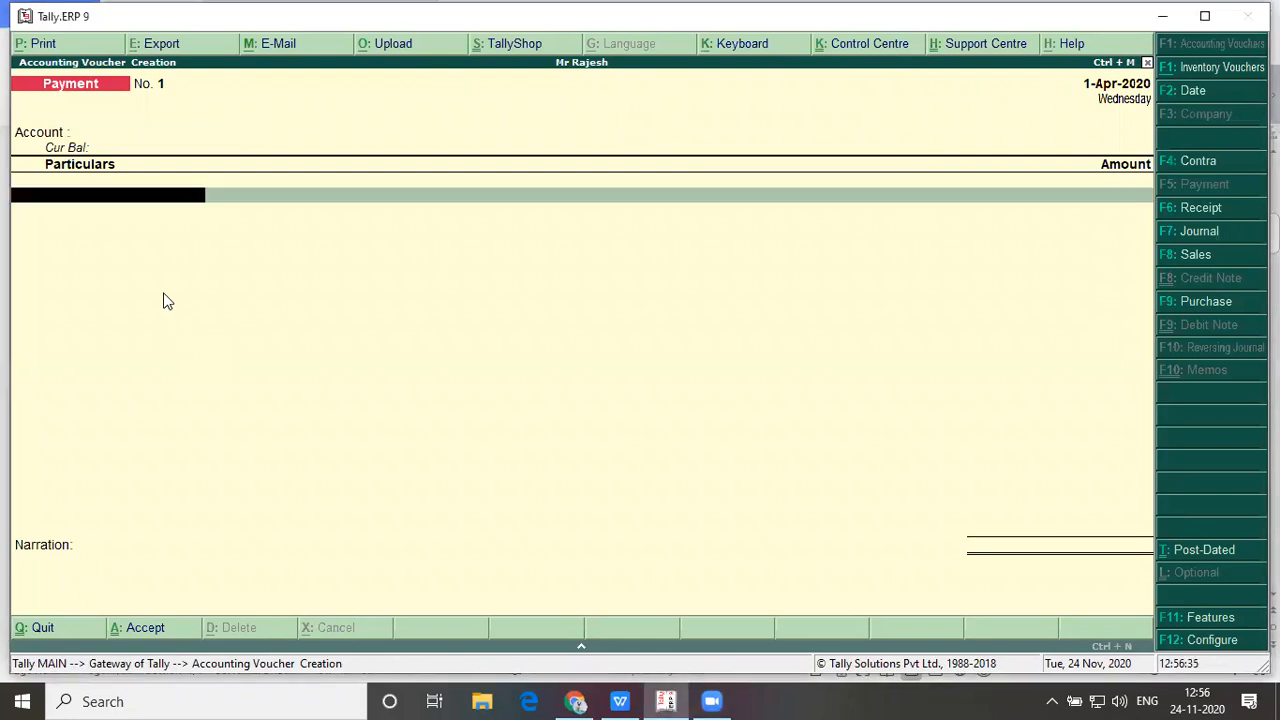
key("F6")
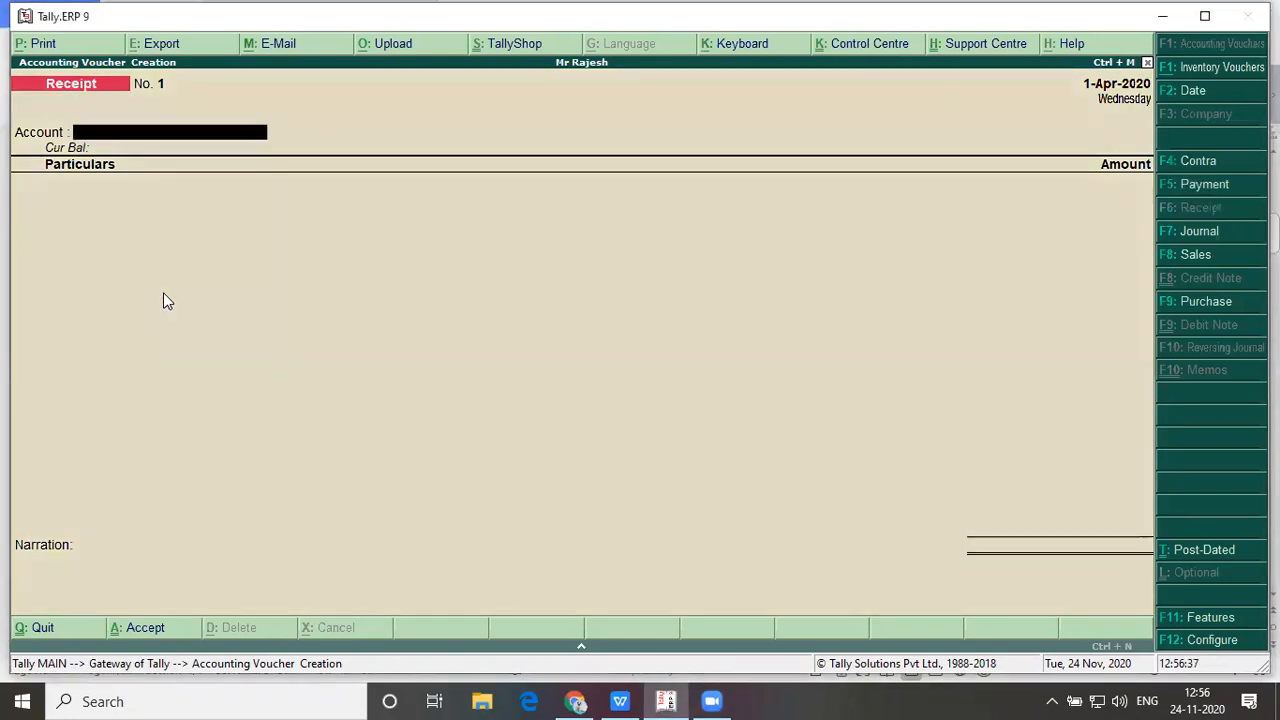
type("Cas")
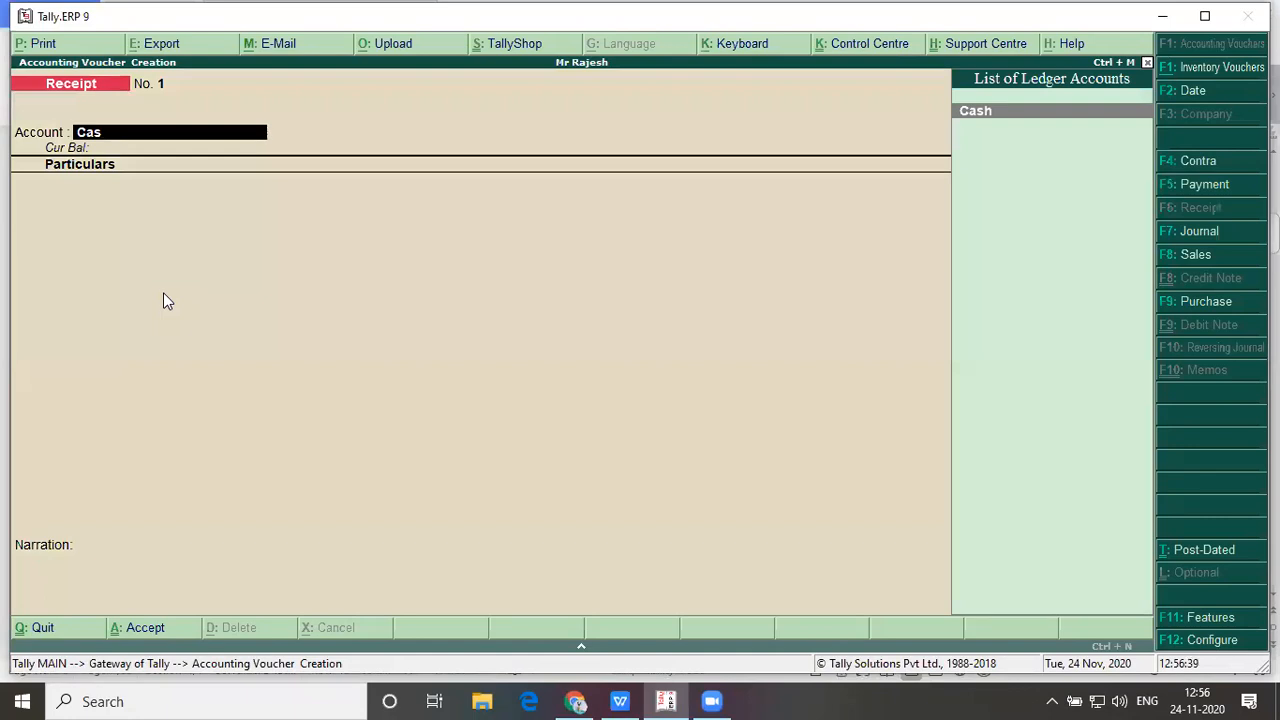
key("Return")
type("r")
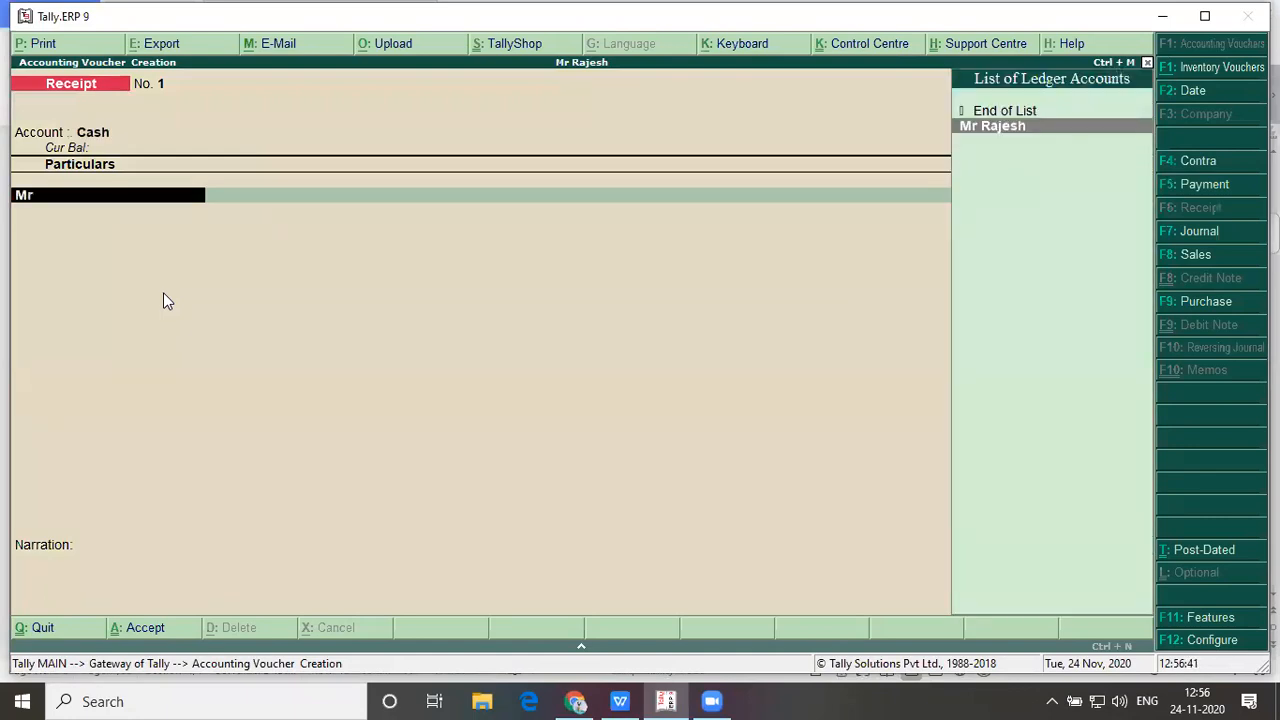
key("Return")
type("50000")
key("Return")
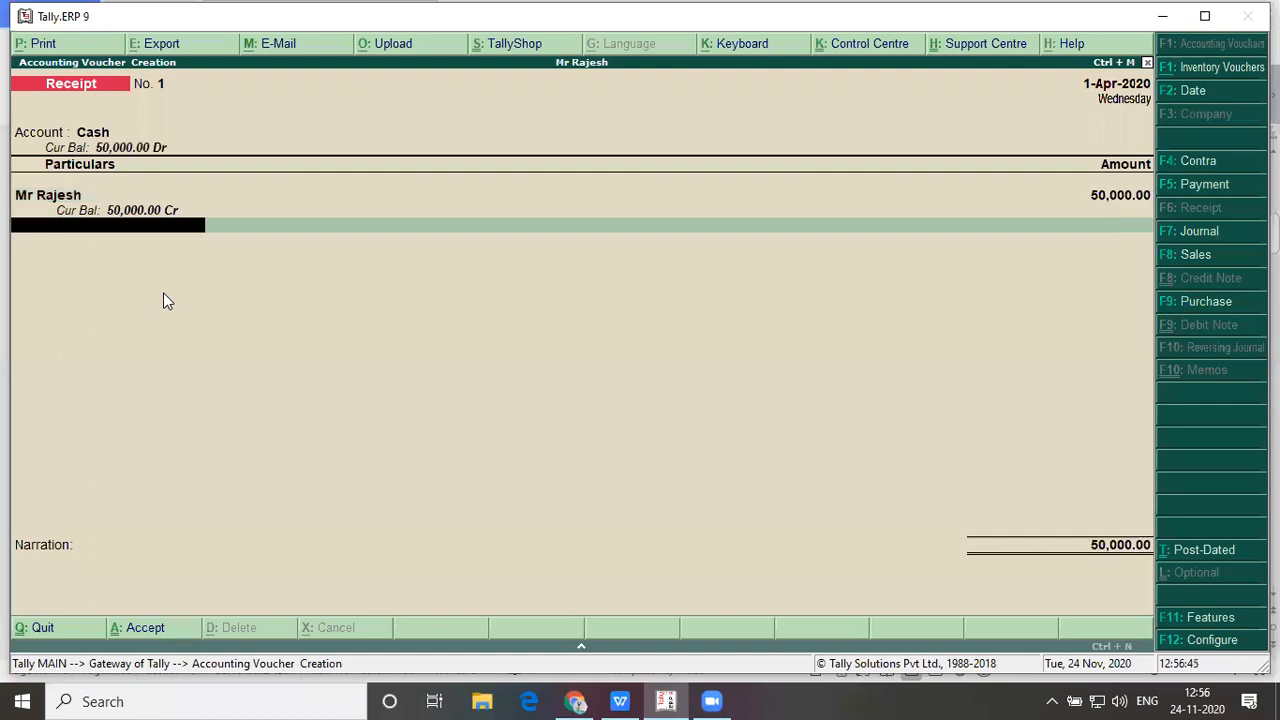
key("ctrl+a")
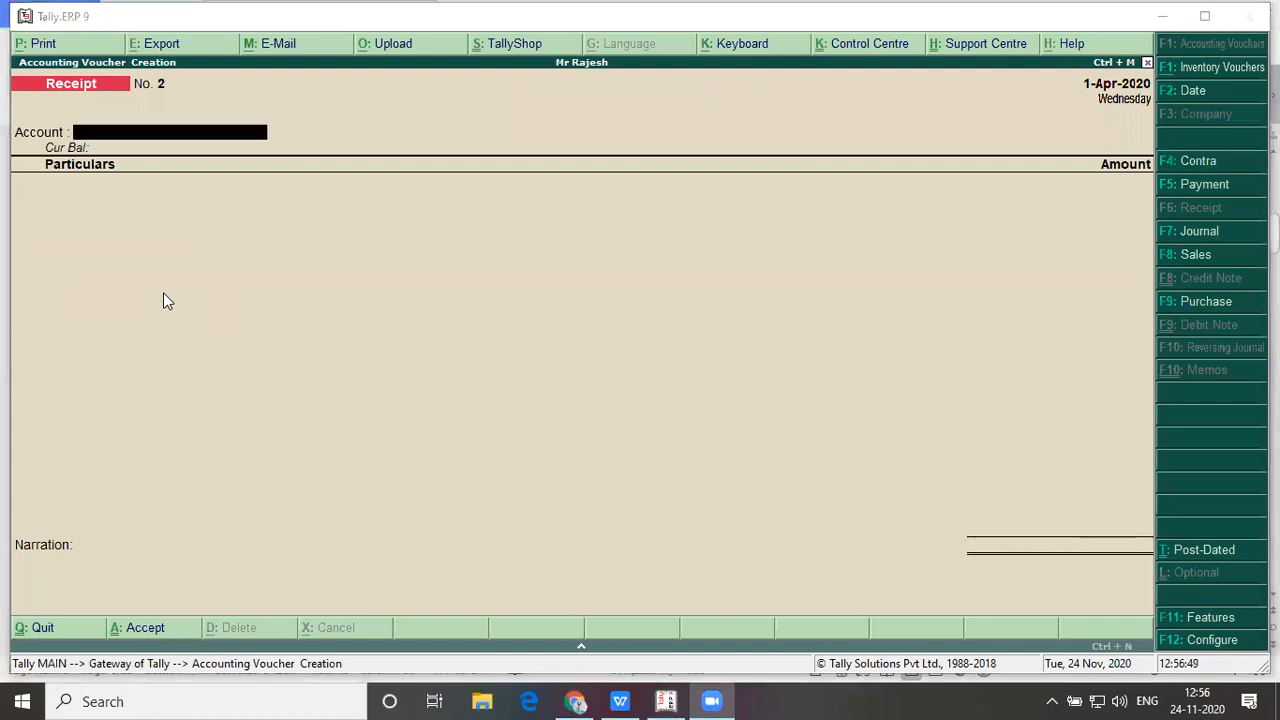
Review the SBI and KVB account openings and the furniture purchase transactions in the WPS document
key("alt+Tab")
key("Tab")
key("Down")
key("Down")
key("Down")
key("Down")
key("Down")
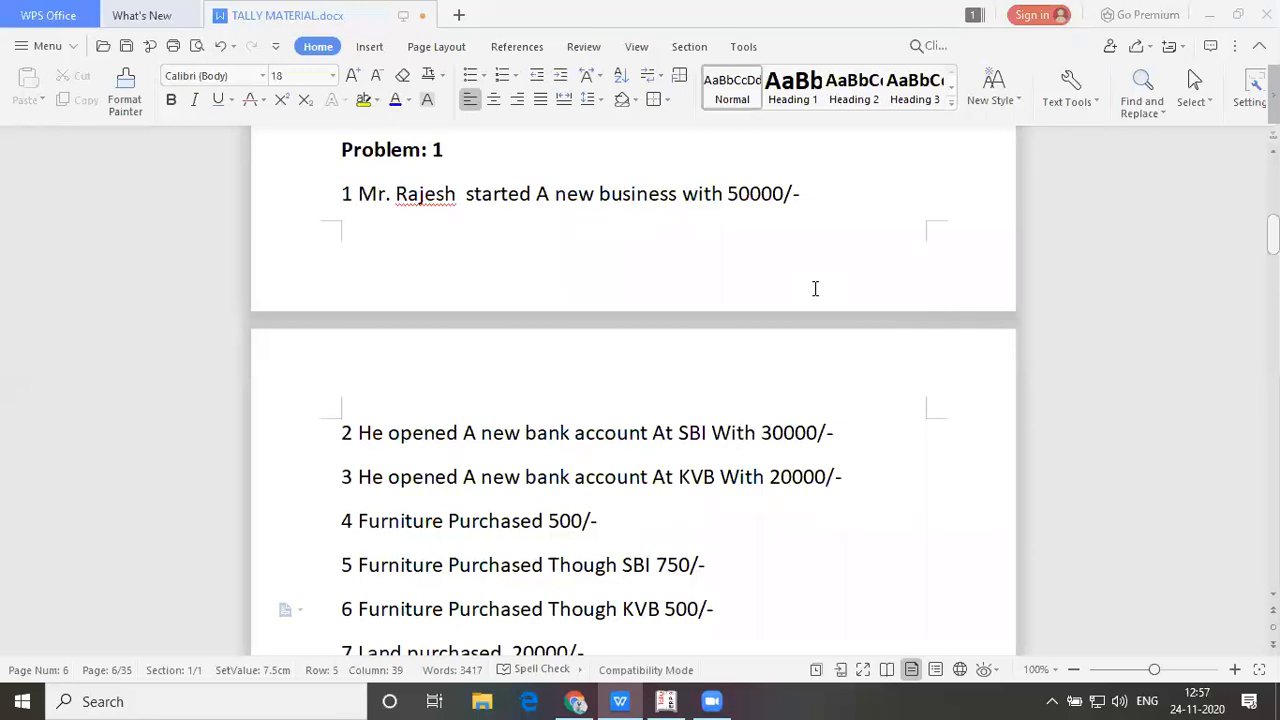
left_click(697, 172)
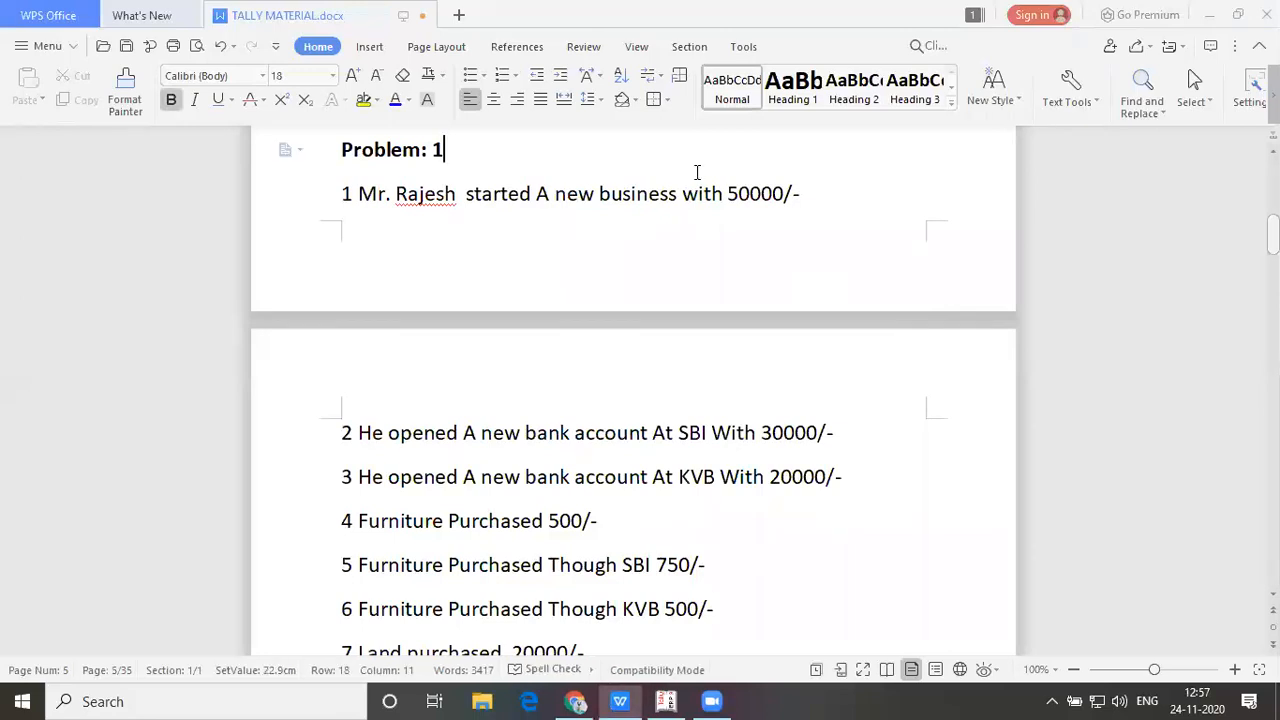
key("Down")
key("Down")
key("Down")
key("Down")
key("Down")
key("Up")
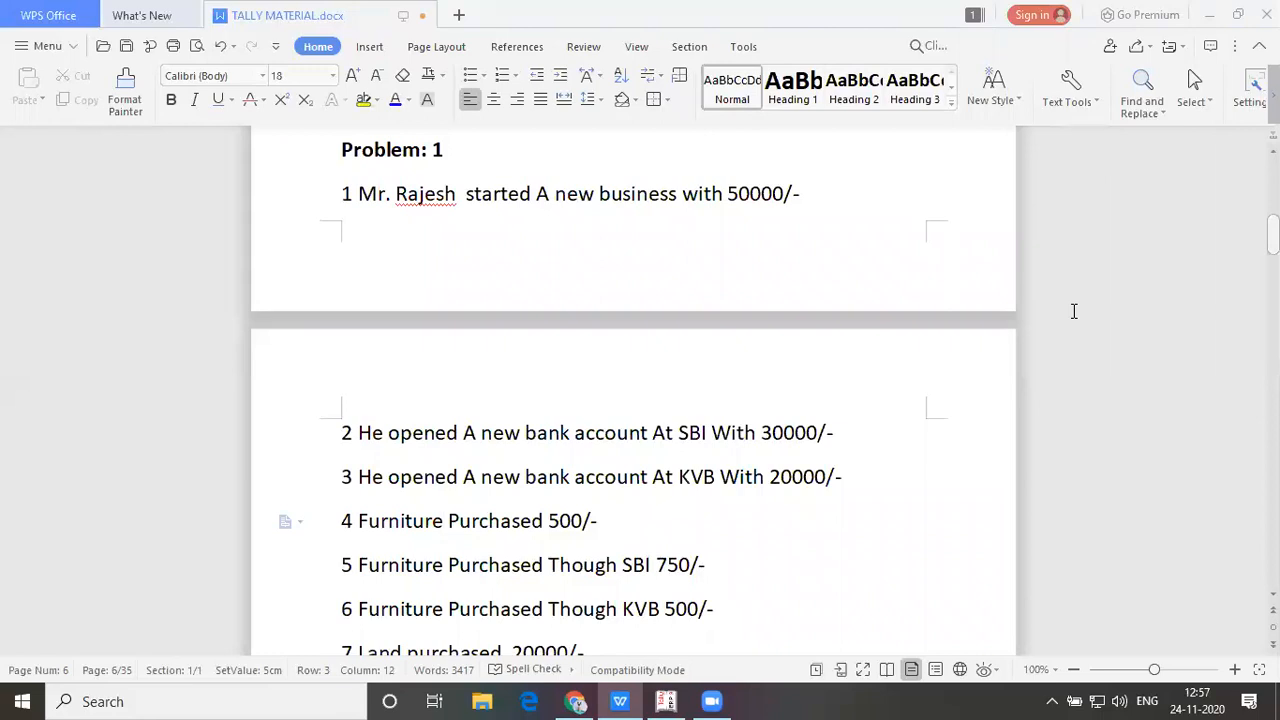
Switch to Tally and start a Payment voucher with Cash as the account and Furniture as the particulars ledger
key("alt+Tab")
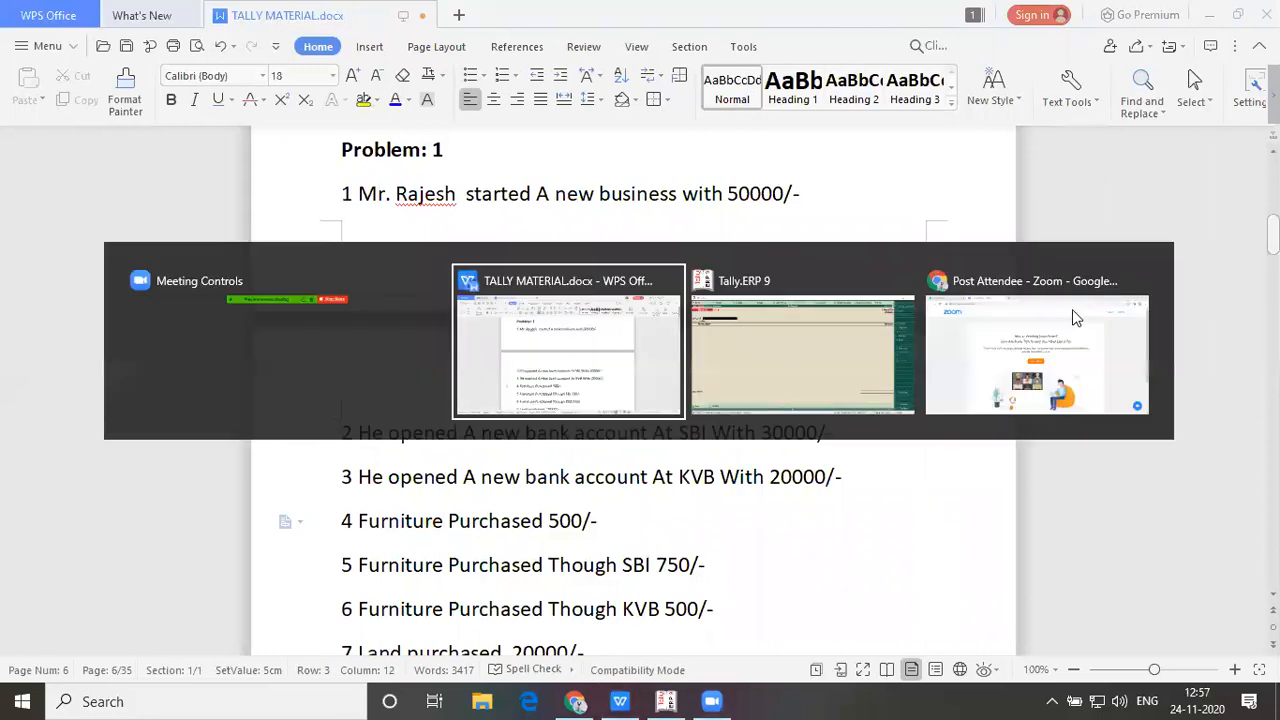
key("alt+Tab")
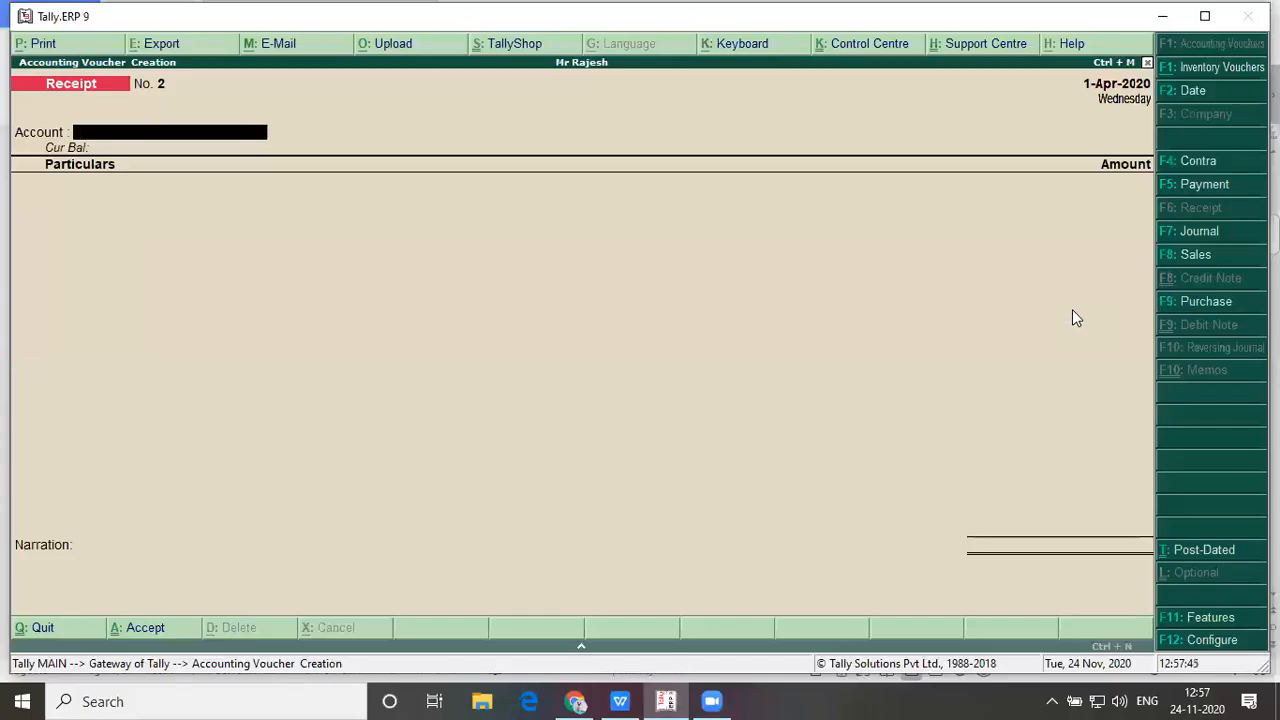
key("F5")
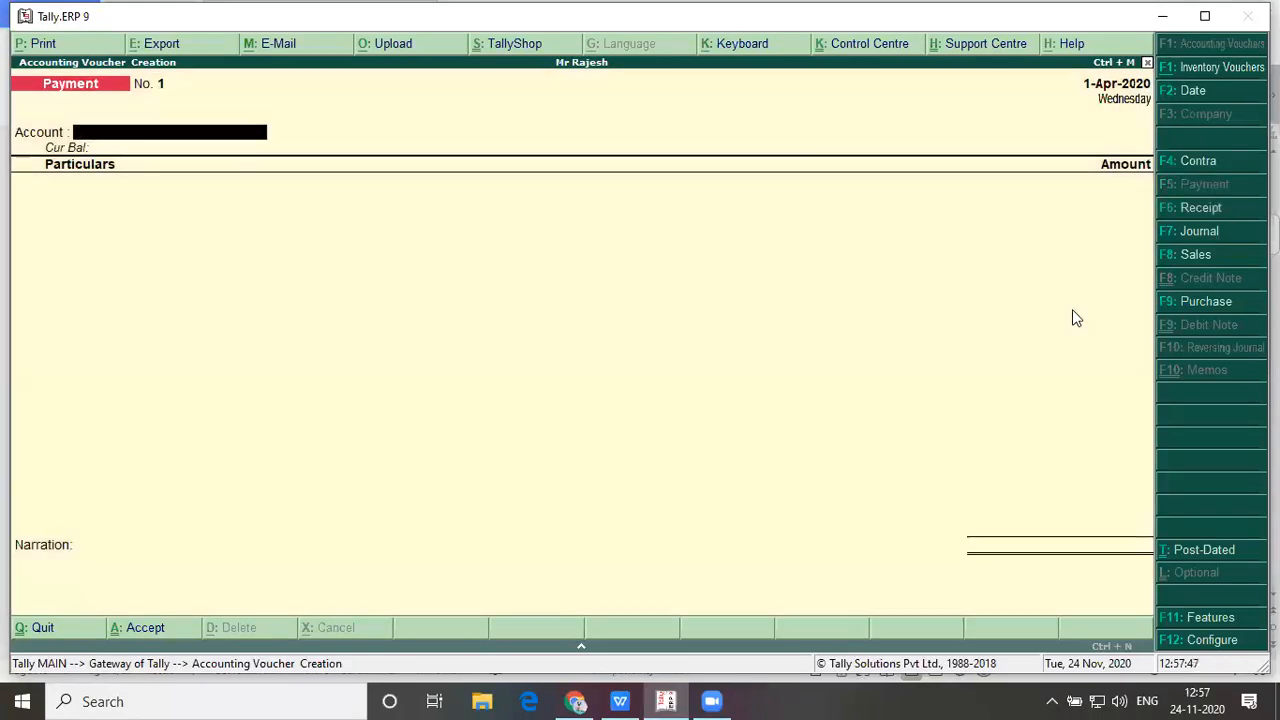
type("Cas")
key("Return")
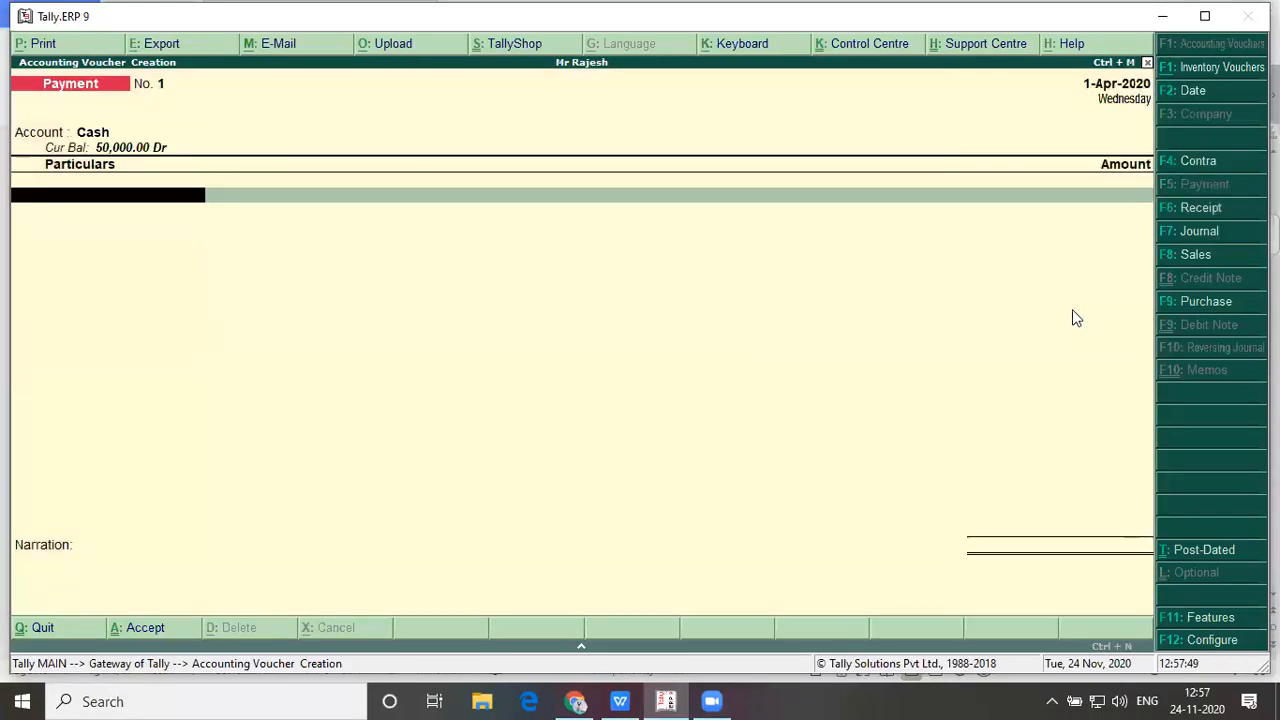
type("F")
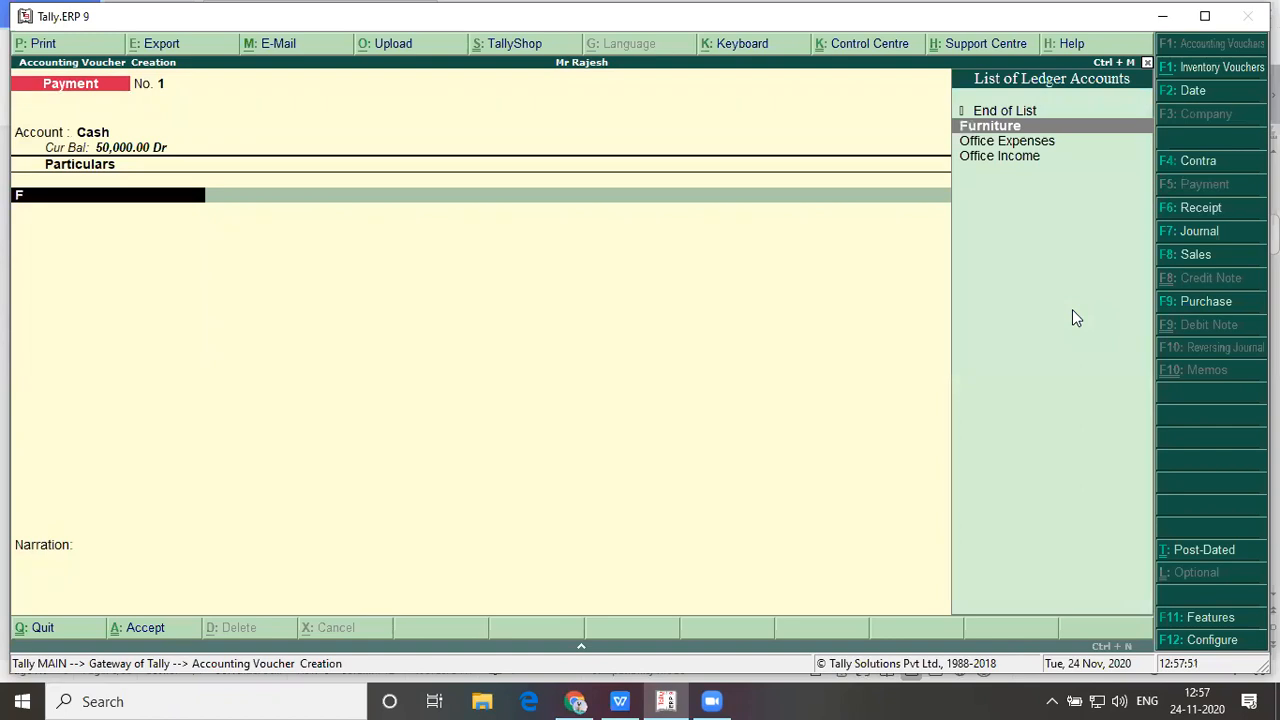
key("Return")
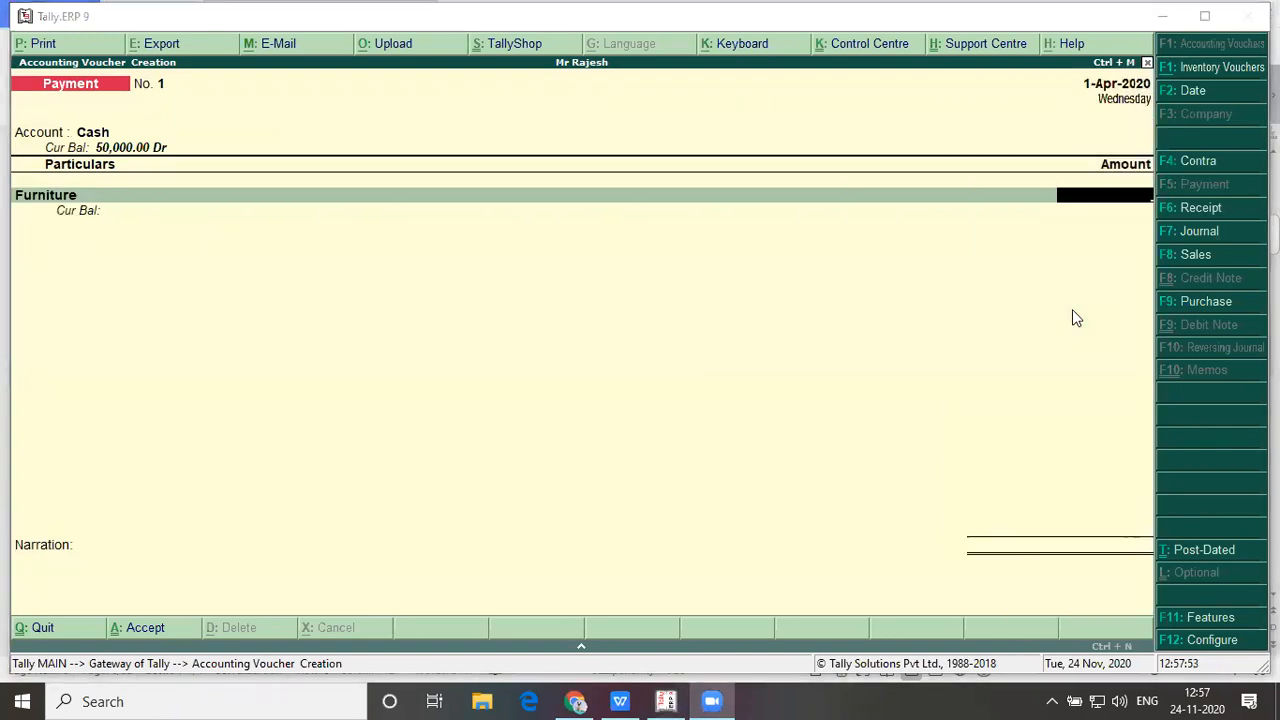
Check the cash furniture purchase in the WPS document, enter 500 as the Furniture amount in Tally and save the Payment voucher
key("alt+Tab")
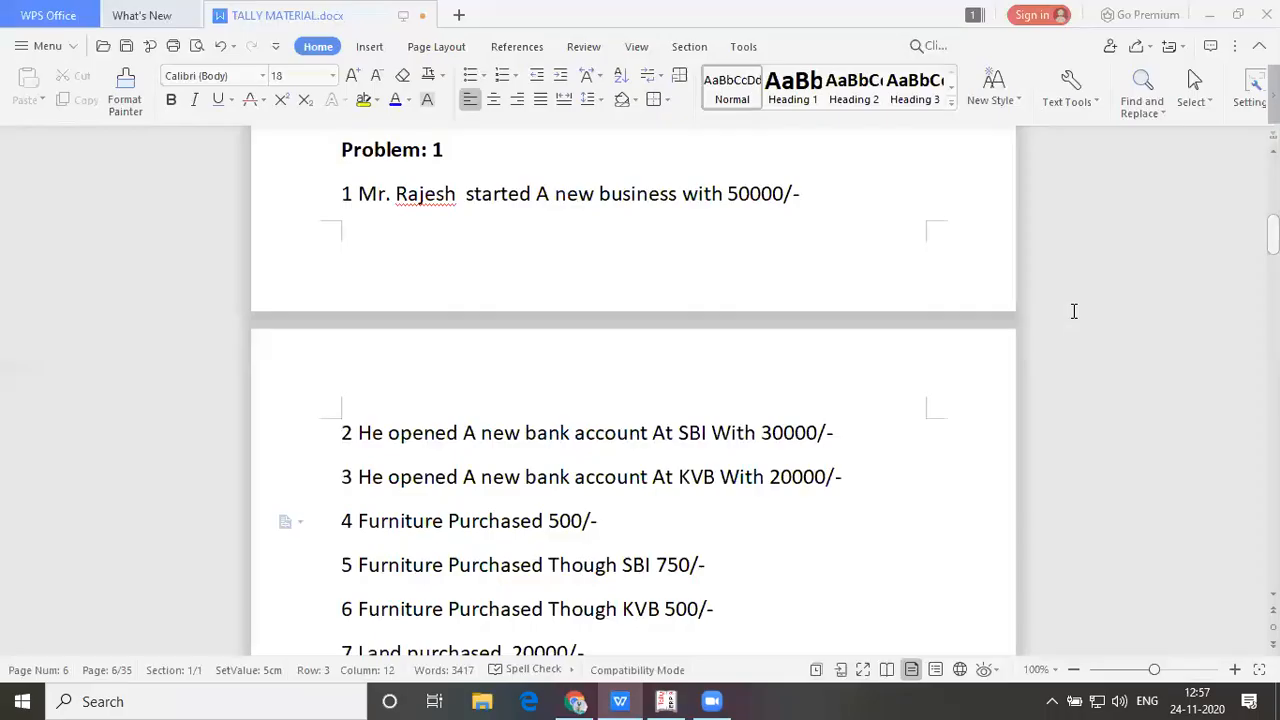
key("alt+Tab")
key("Tab")
type("500")
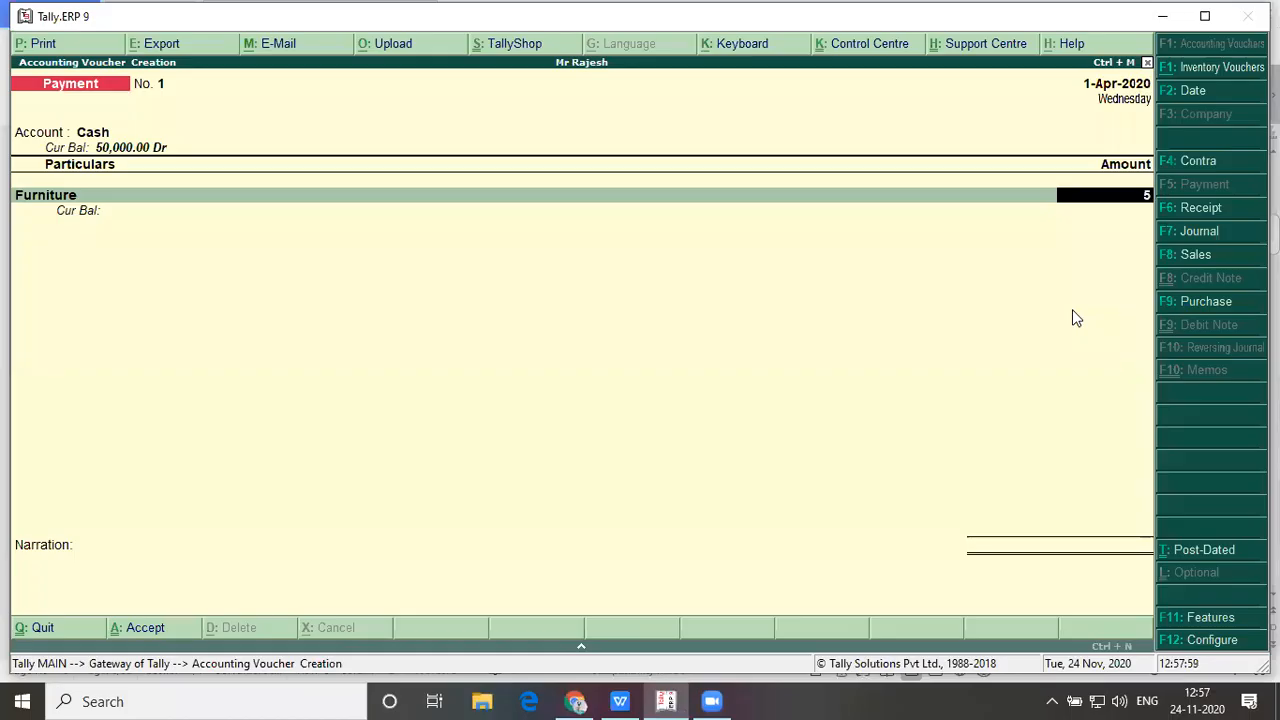
key("Return")
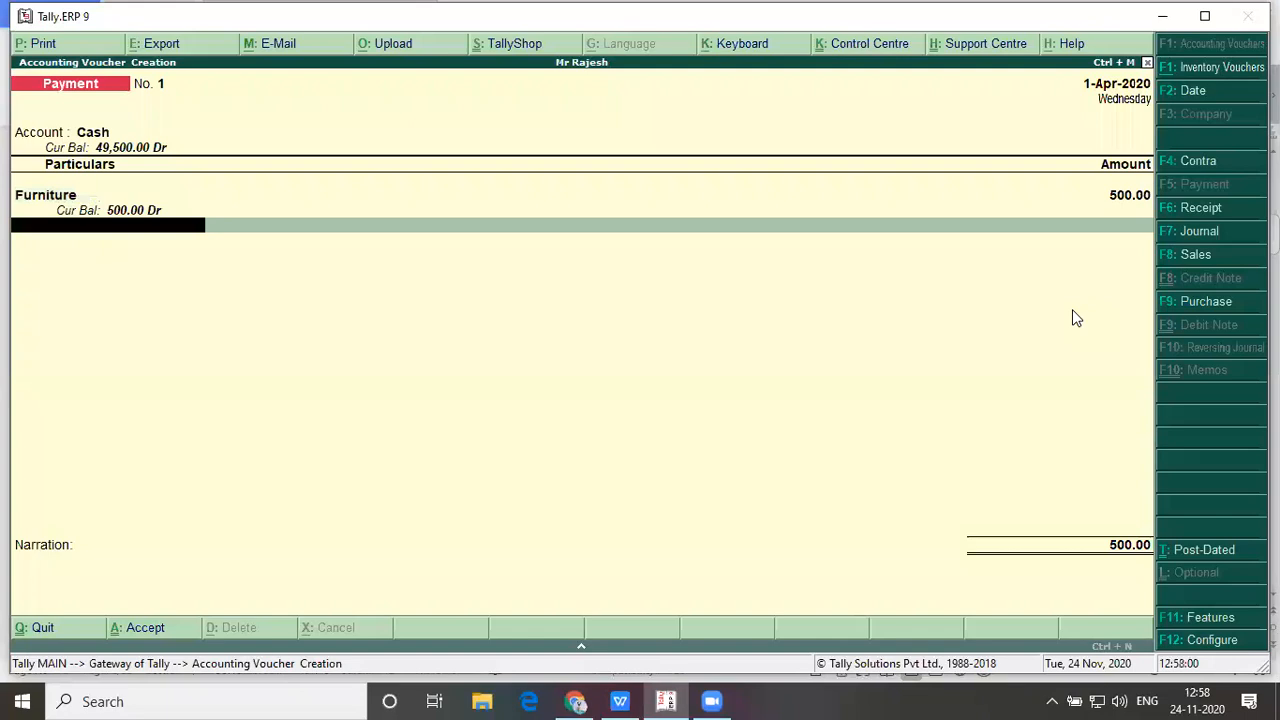
key("Return")
key("Return")
key("Return")
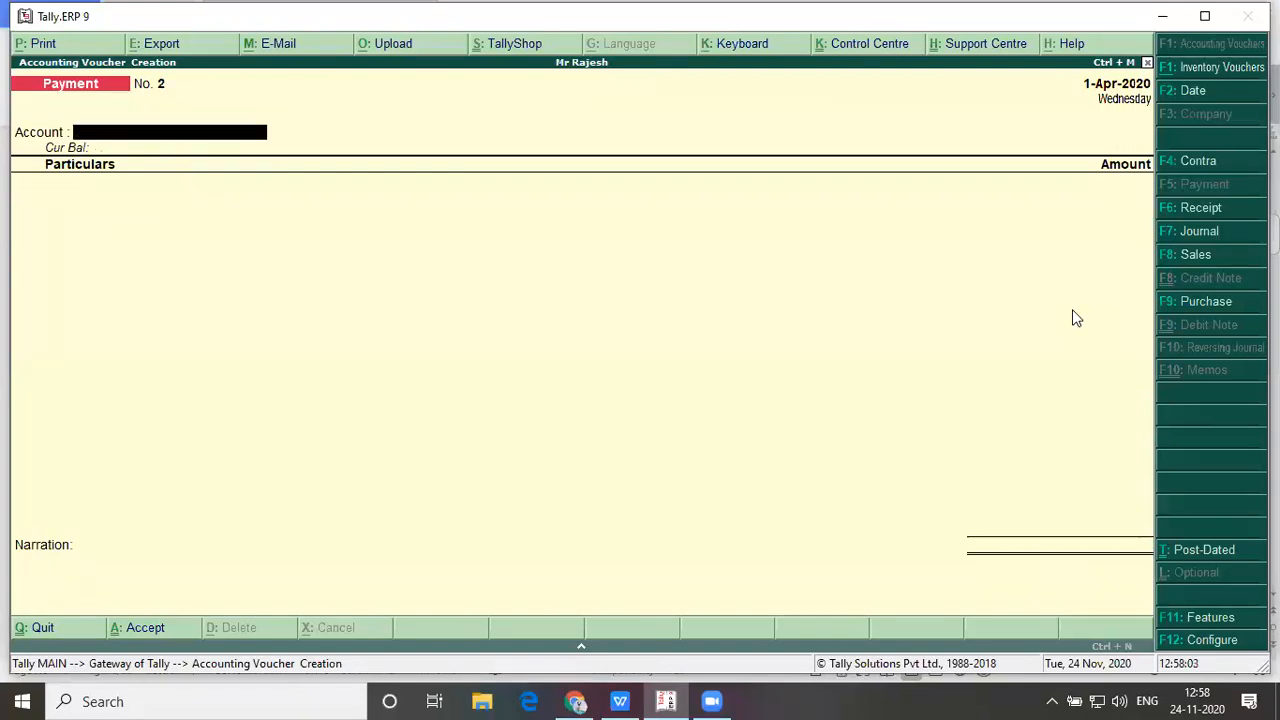
Compare transaction 4, the furniture purchase, with transaction 5, the furniture purchase through SBI, in the WPS document
key("alt+Tab")
key("Tab")
key("Down")
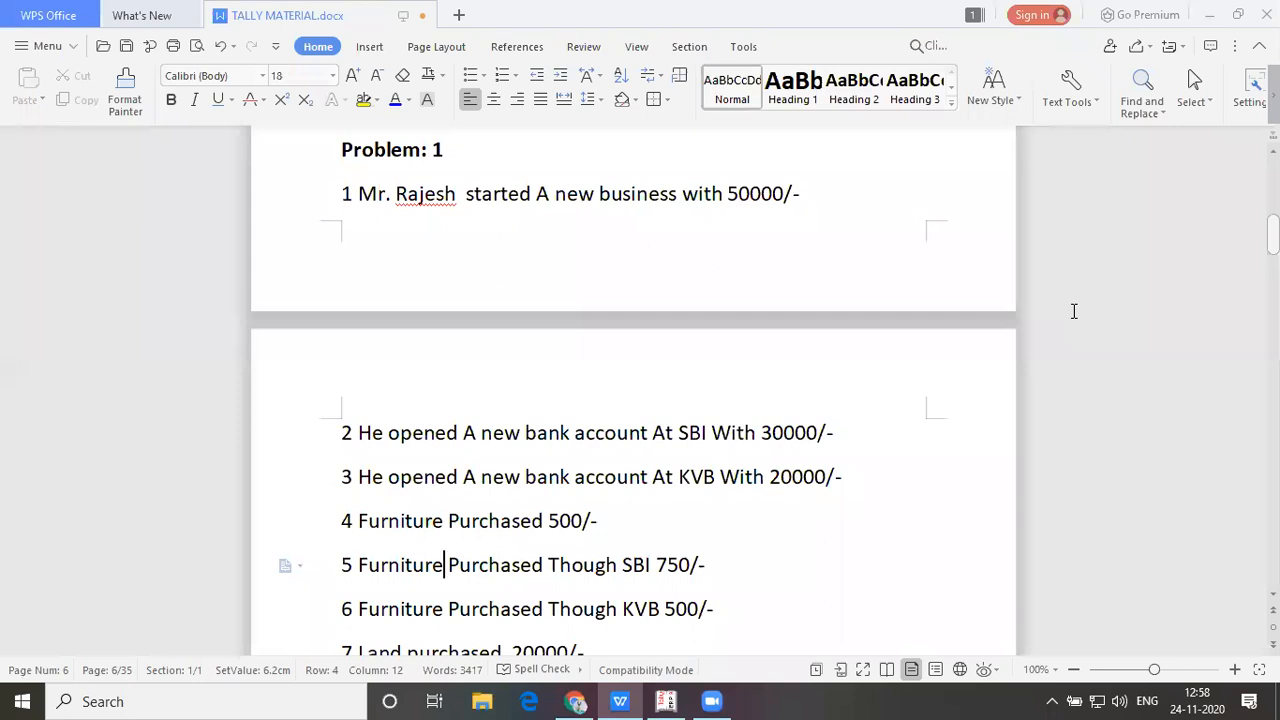
key("alt+Tab")
key("alt+Tab")
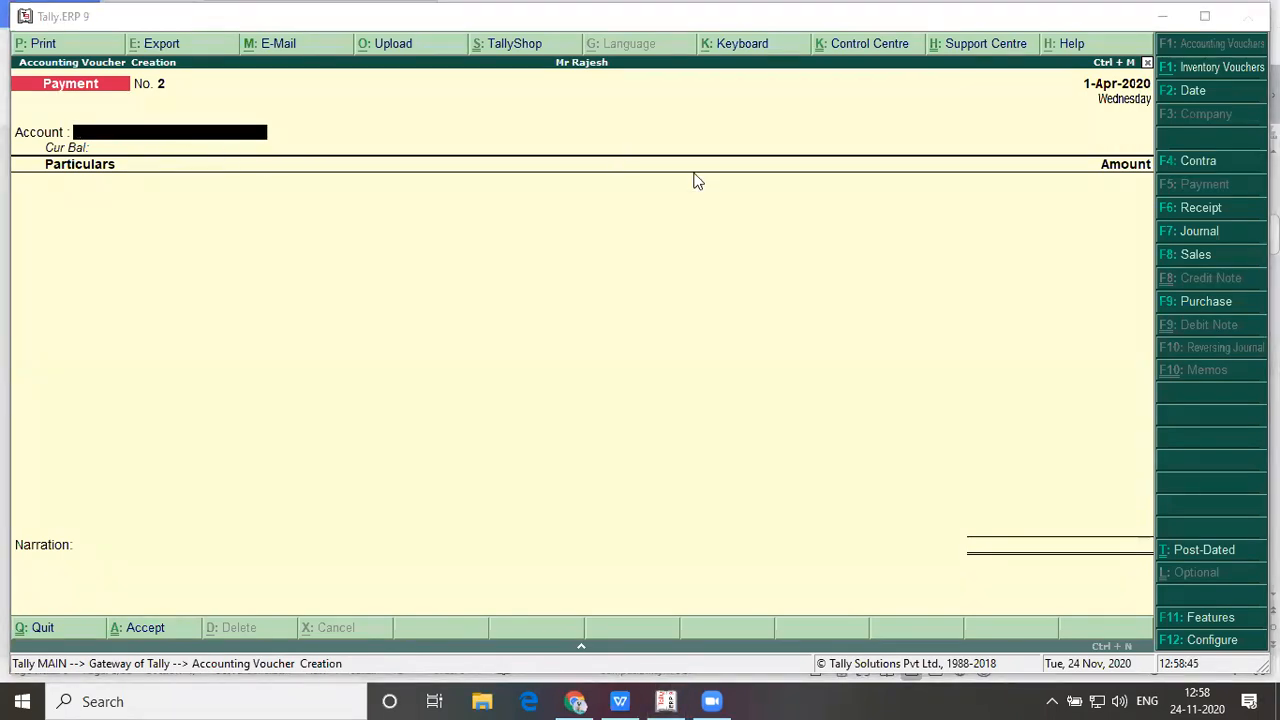
key("alt+Tab")
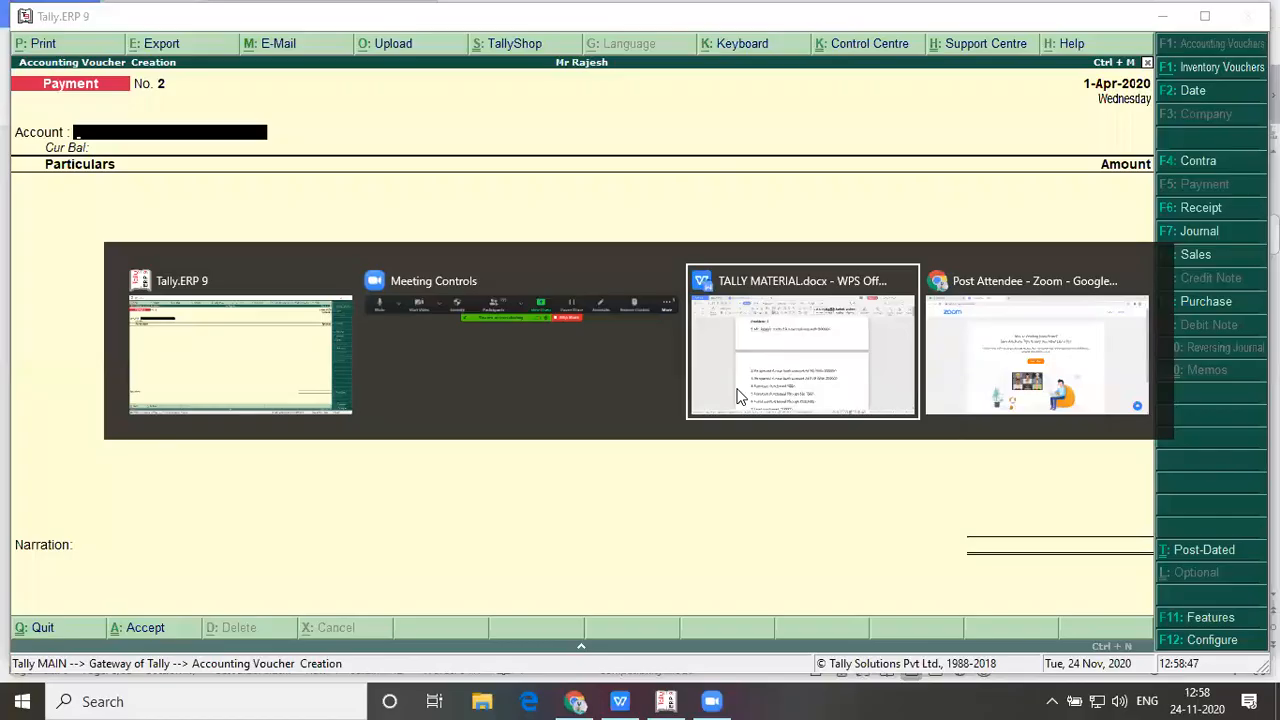
left_click(738, 393)
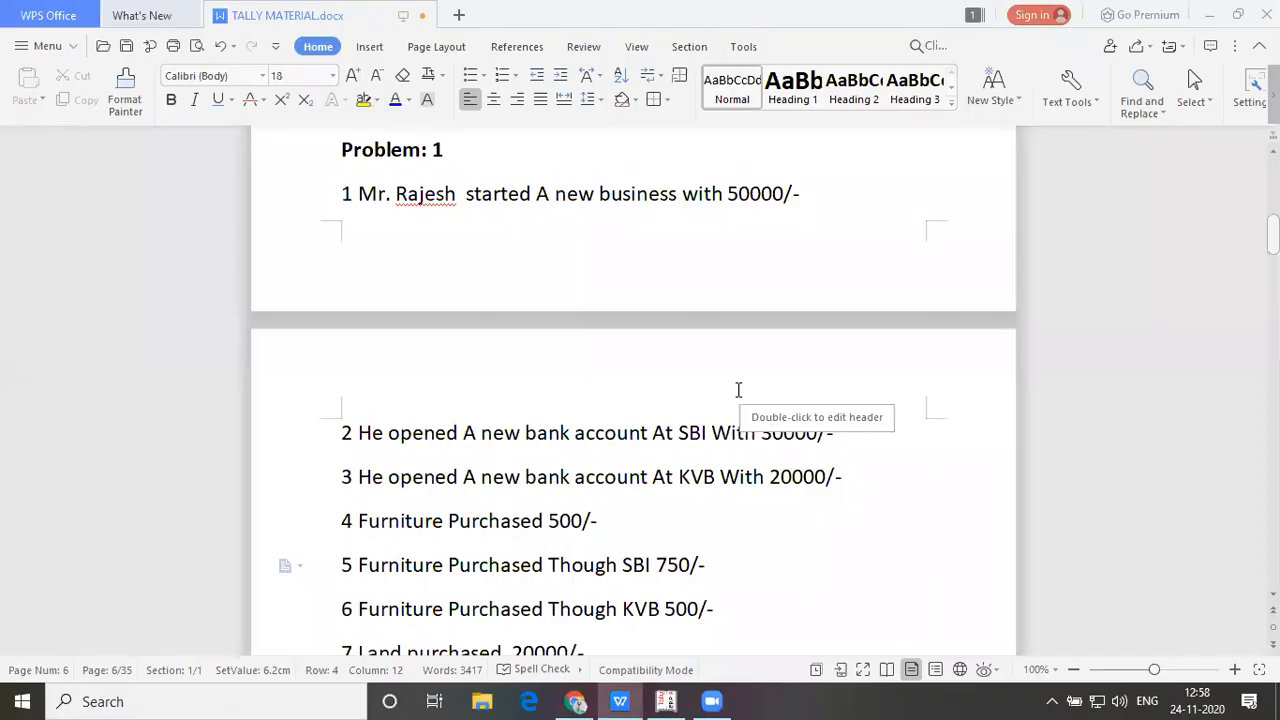
key("Up")
key("Right")
key("Right")
key("Right")
key("Right")
key("Right")
key("Right")
key("Right")
key("Right")
key("Right")
key("Right")
key("Right")
key("Right")
key("Right")
key("Right")
key("Right")
key("Right")
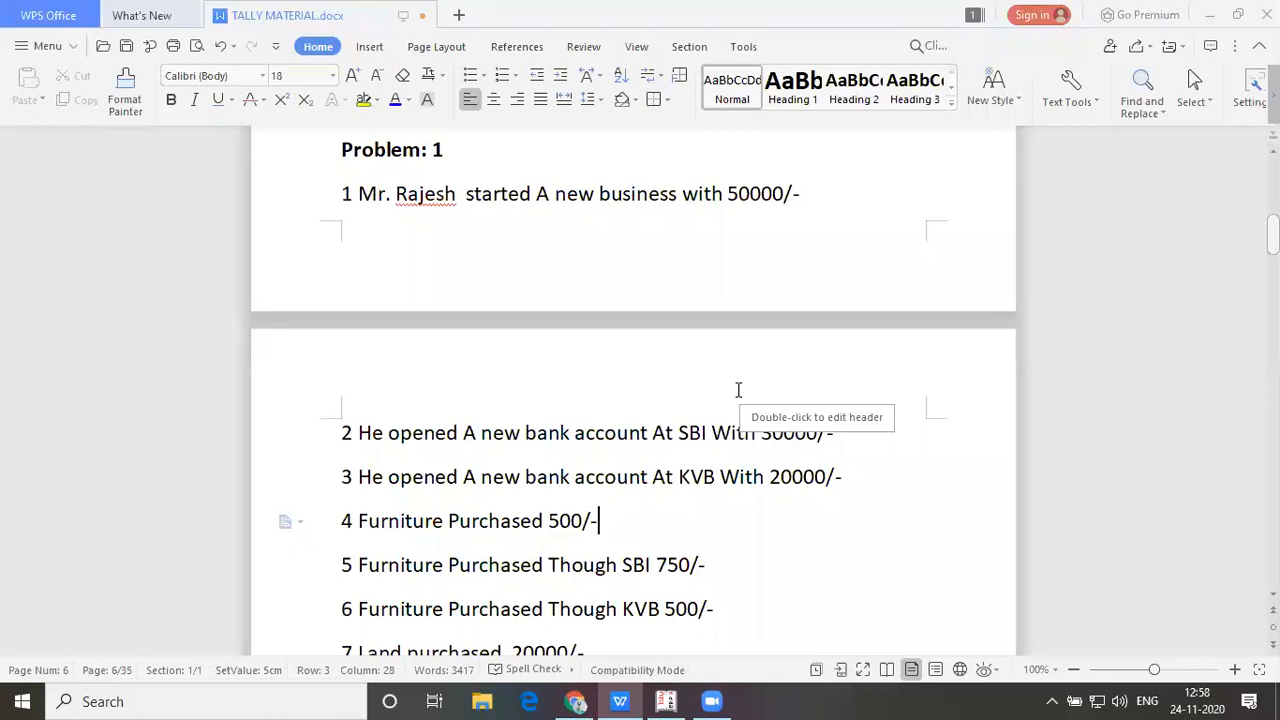
key("Down")
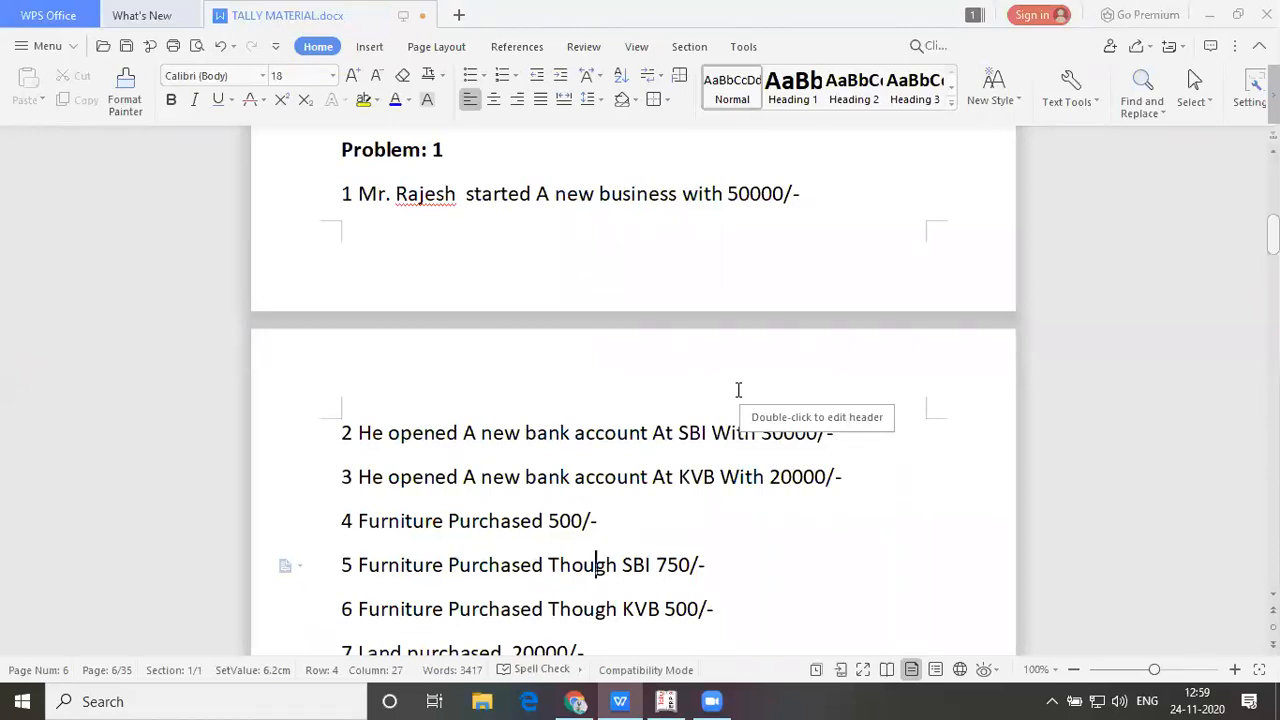
Record a Payment voucher in Tally with Sbi as the account and Furniture for 750 by cheque, and save it
key("alt+Tab")
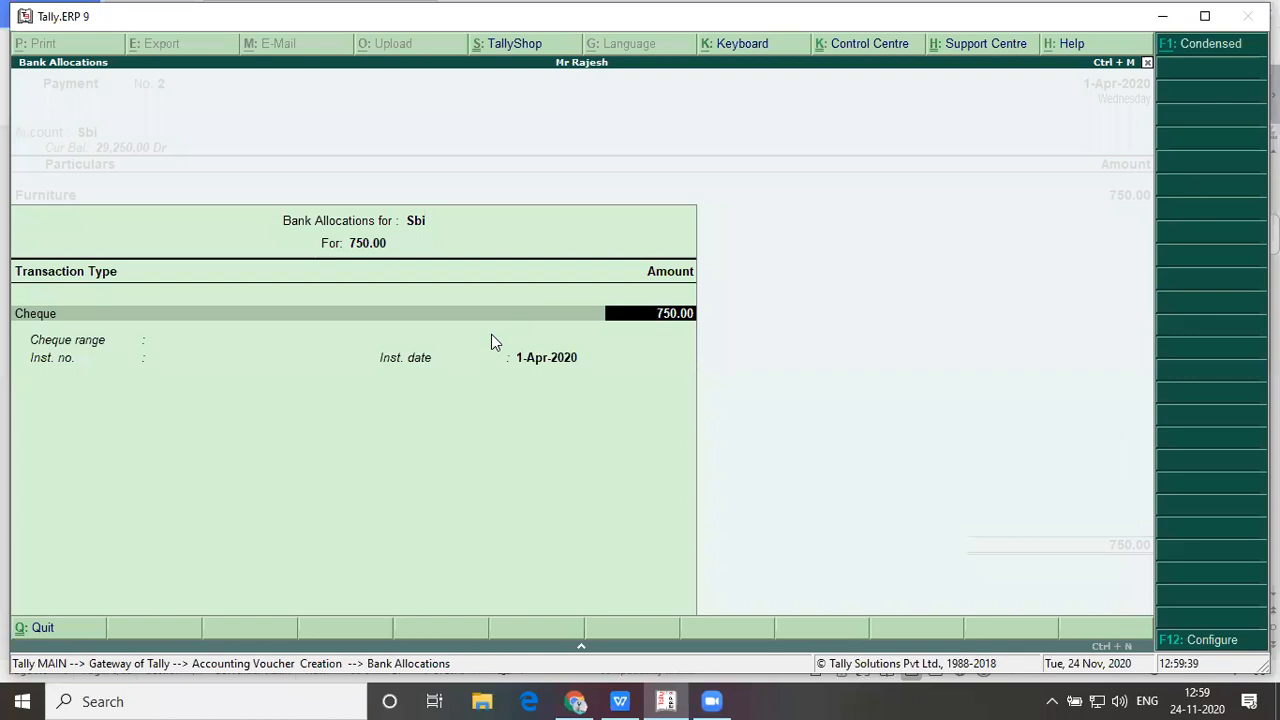
key("Return")
key("Return")
key("Return")
key("Return")
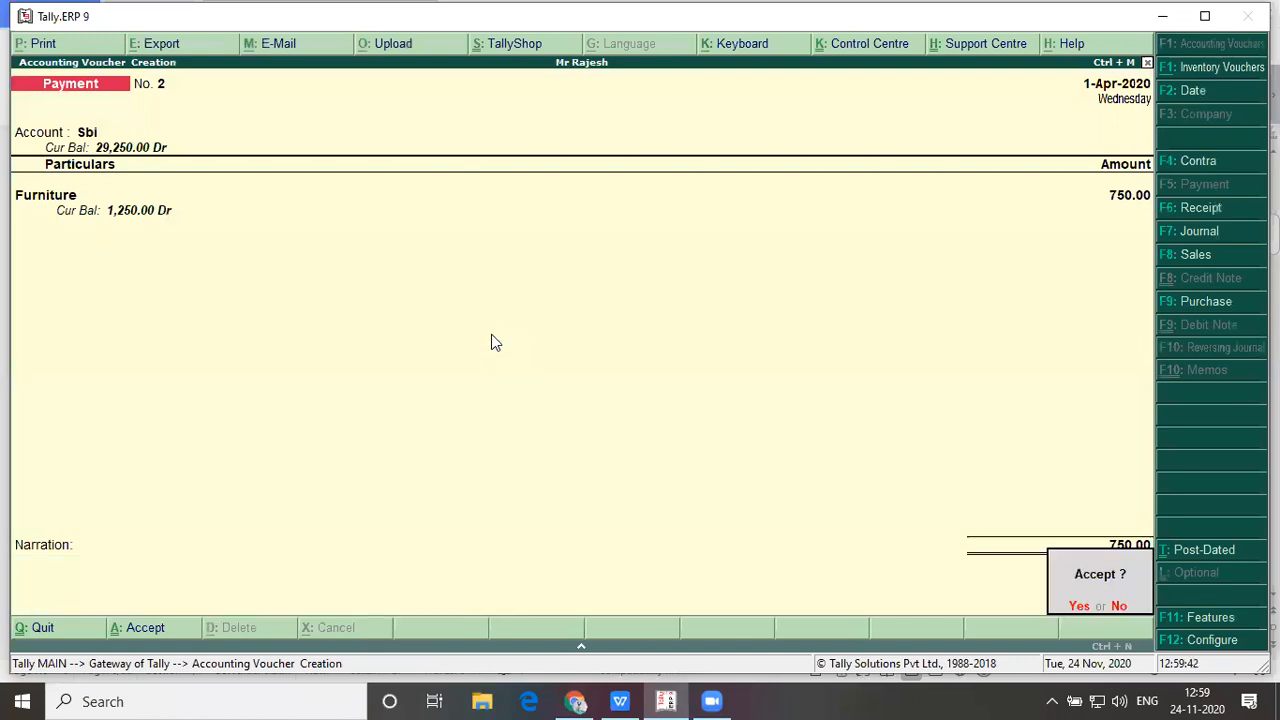
key("y")
Check transaction 6 in the WPS document and start a Tally Payment voucher with Kvb as the account and Furniture as the particulars ledger
key("alt+Tab")
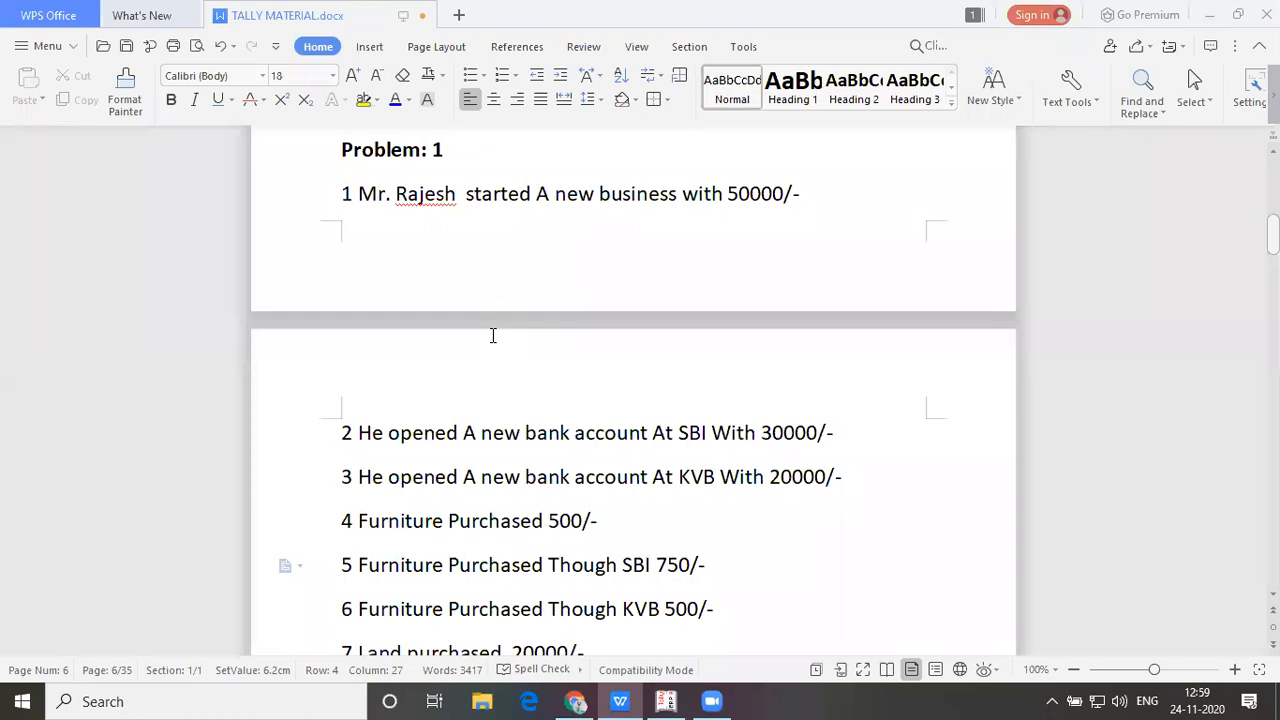
left_click(748, 553)
key("Down")
key("alt+Tab")
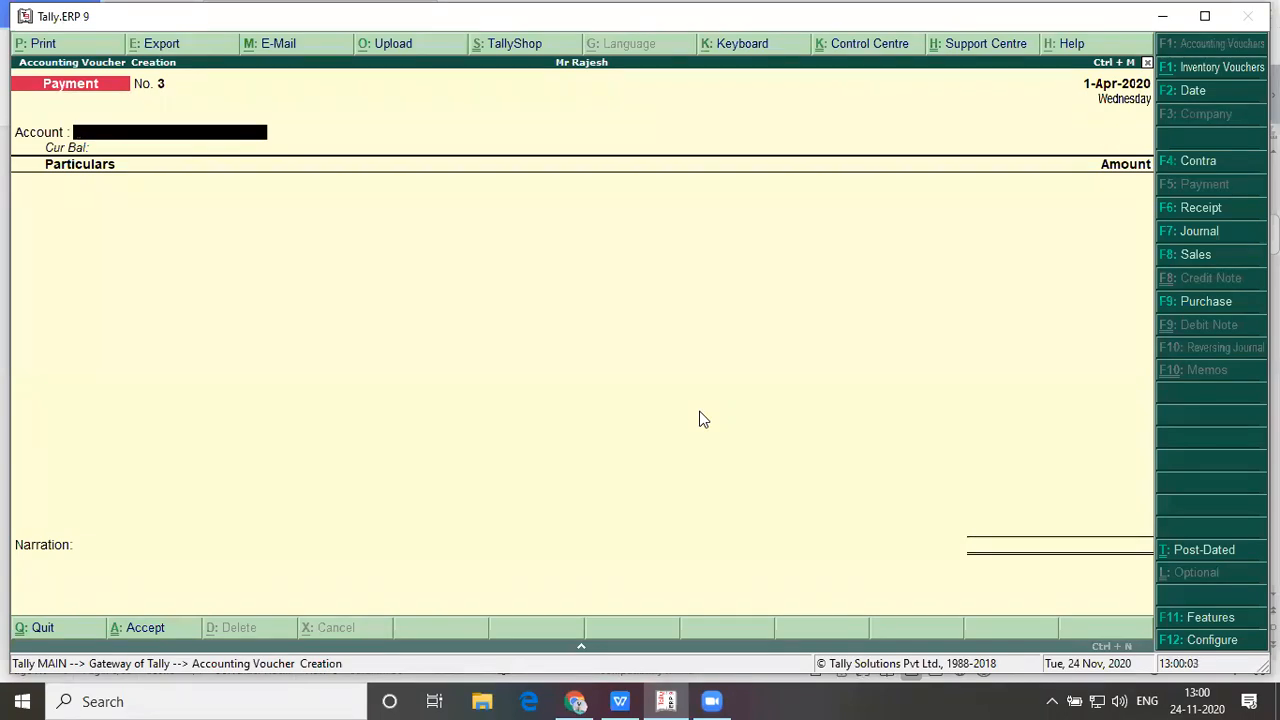
type("K")
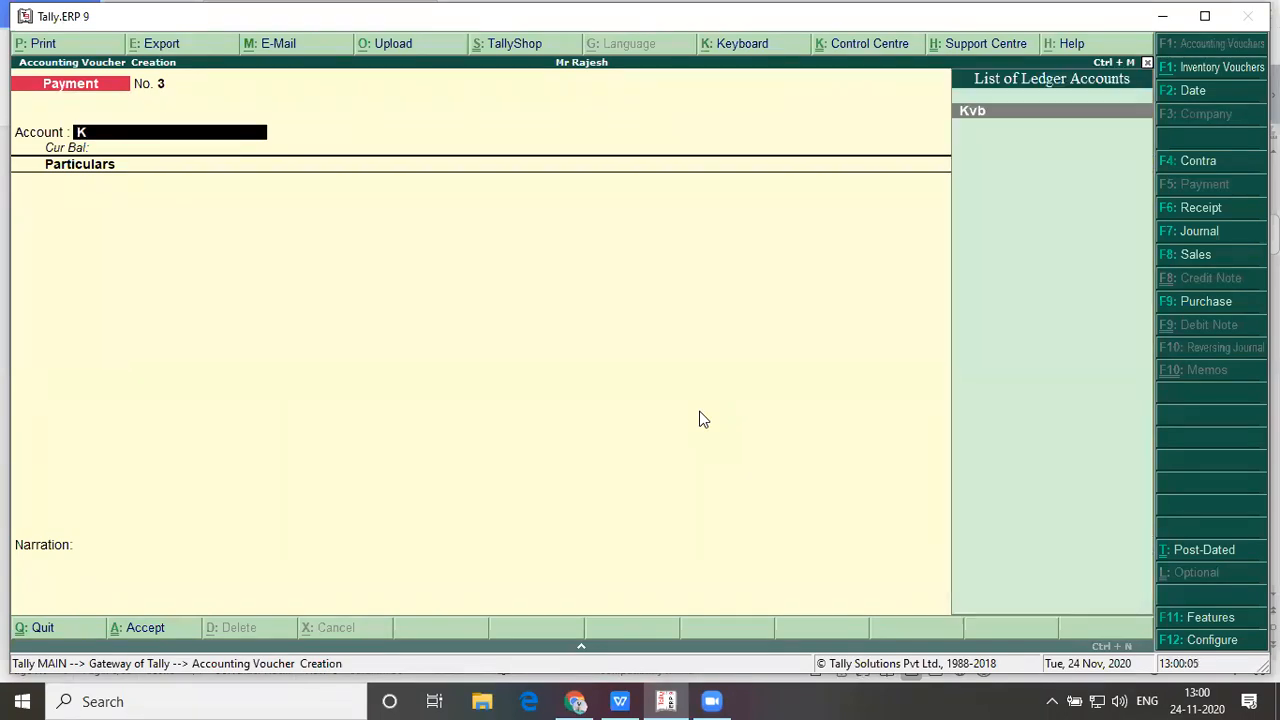
key("Return")
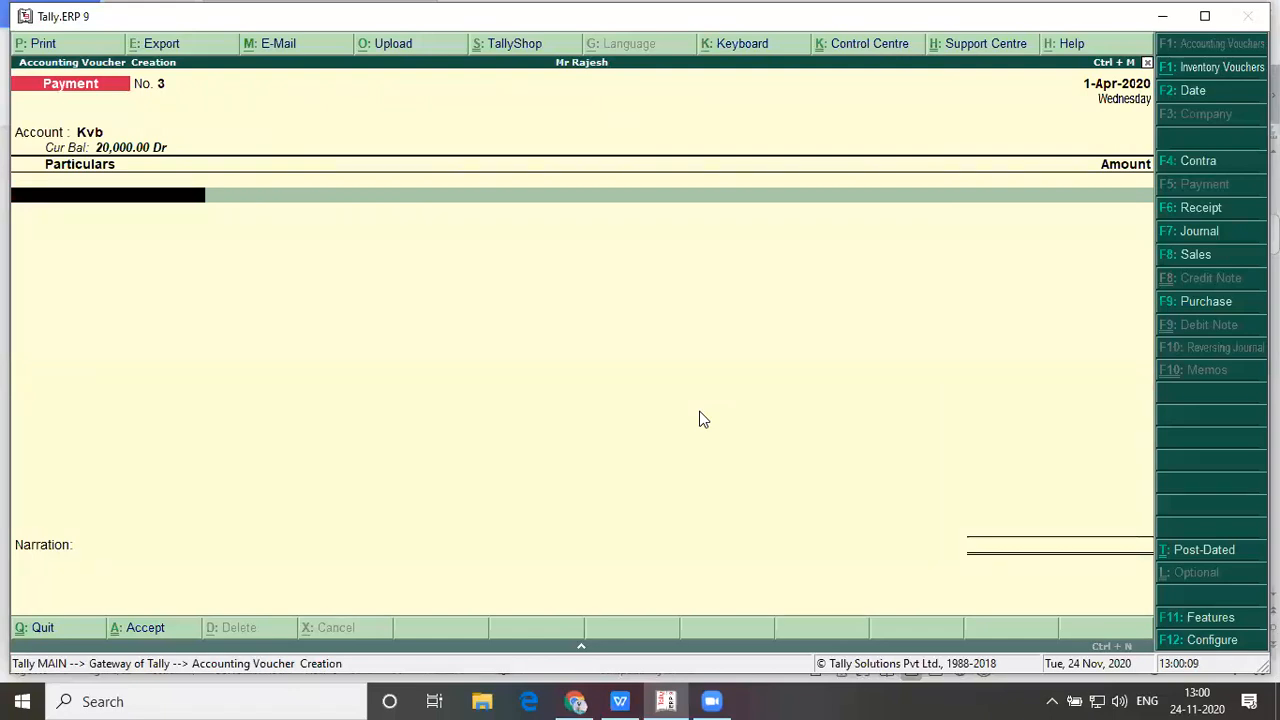
key("alt+Tab")
key("alt+Tab")
type("Fur")
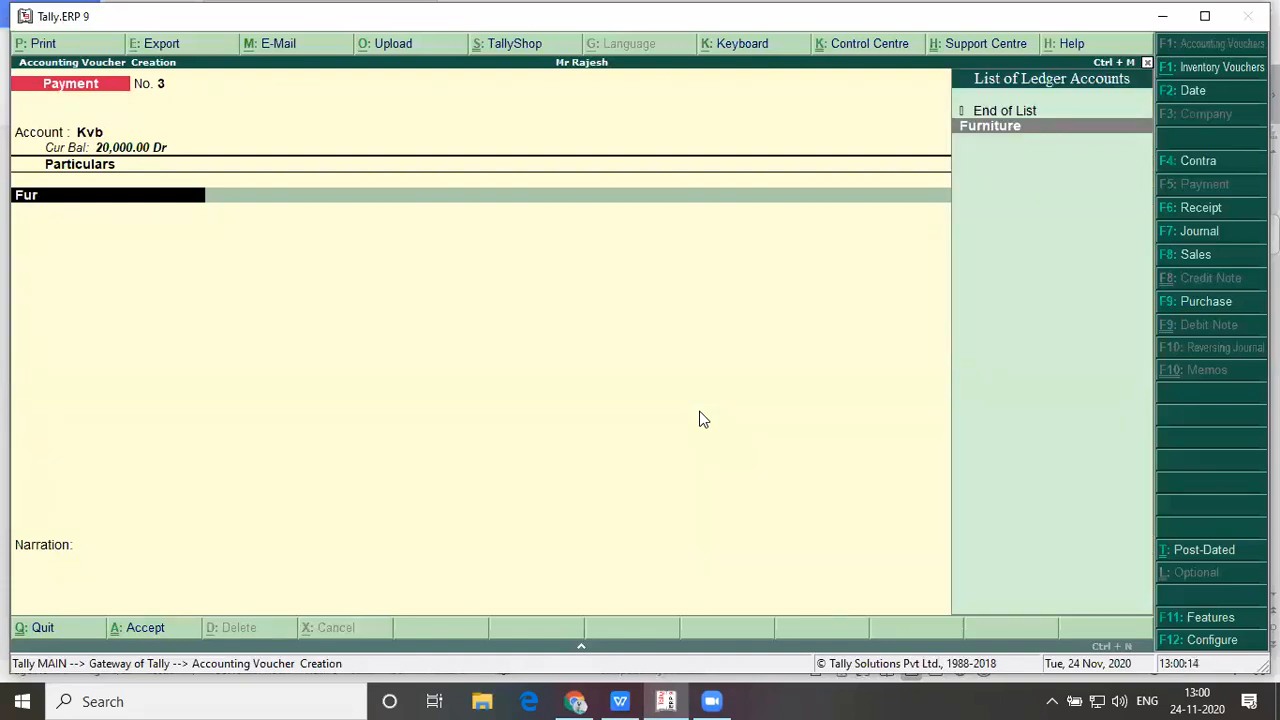
key("Return")
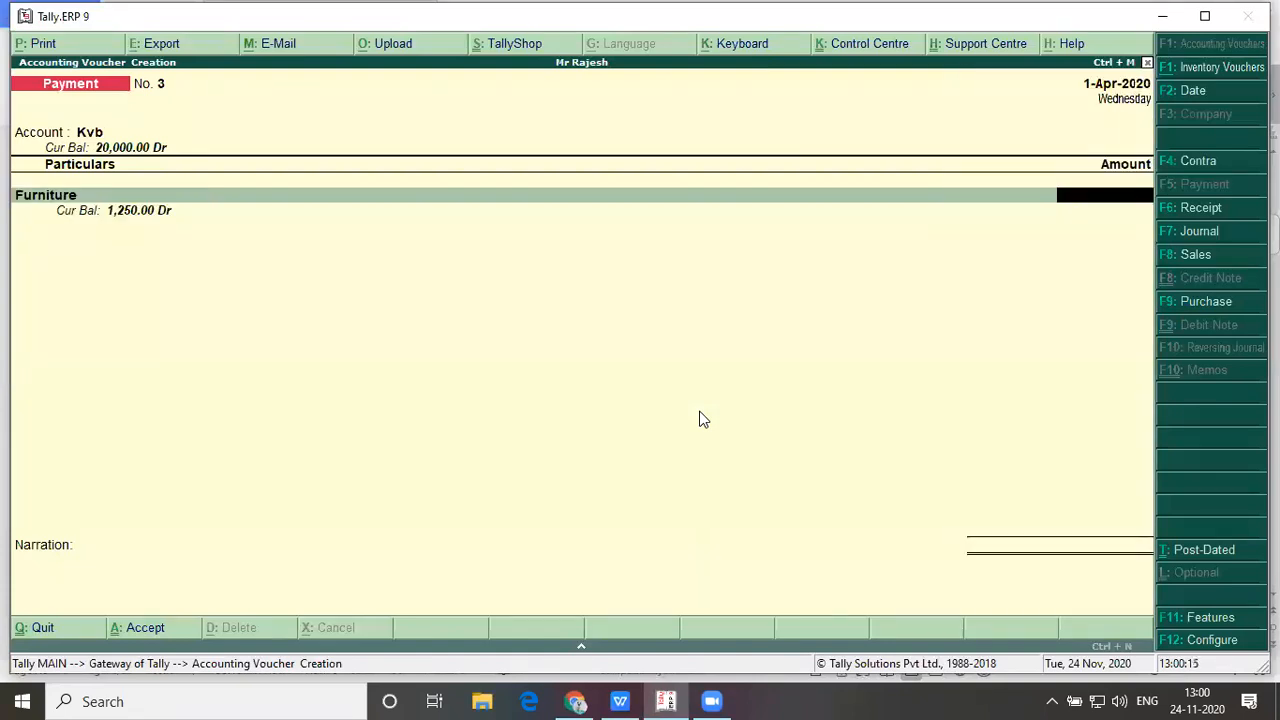
Enter 500 as the Furniture amount, keep the Cheque bank allocation for Kvb and save the Payment voucher
type("500")
key("Return")
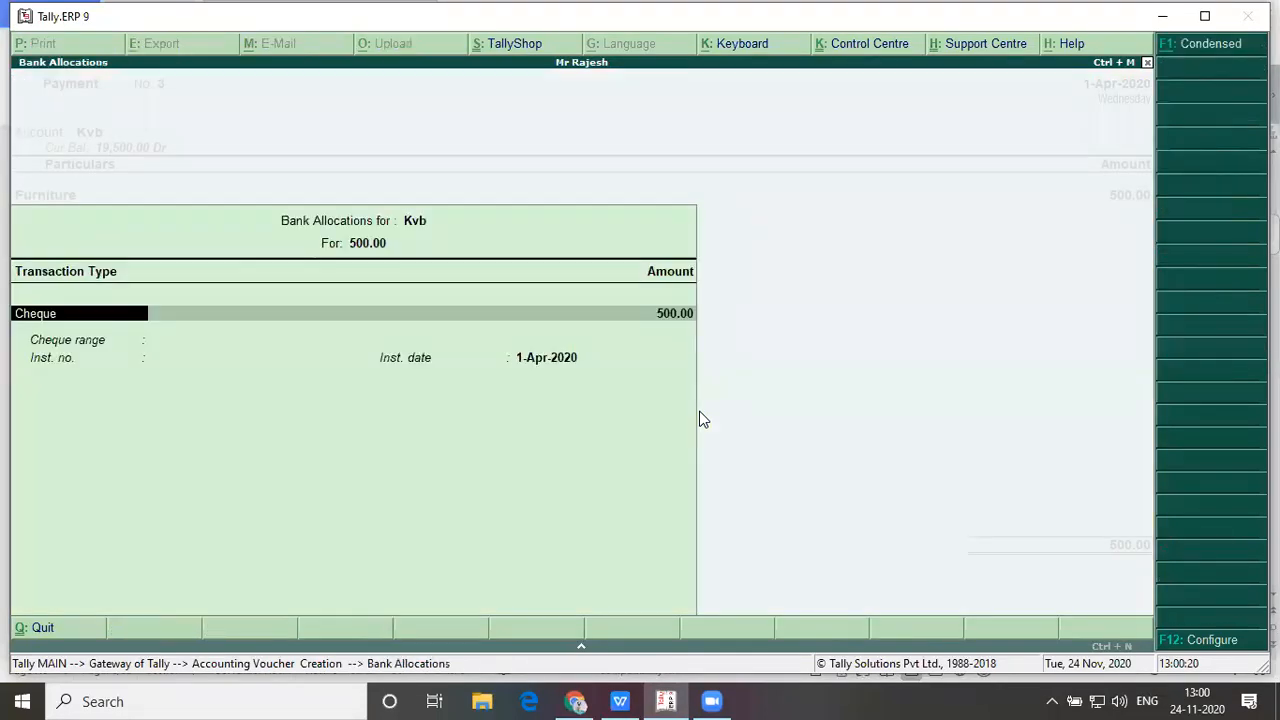
key("Return")
key("Return")
key("Return")
key("Return")
key("Return")
key("Return")
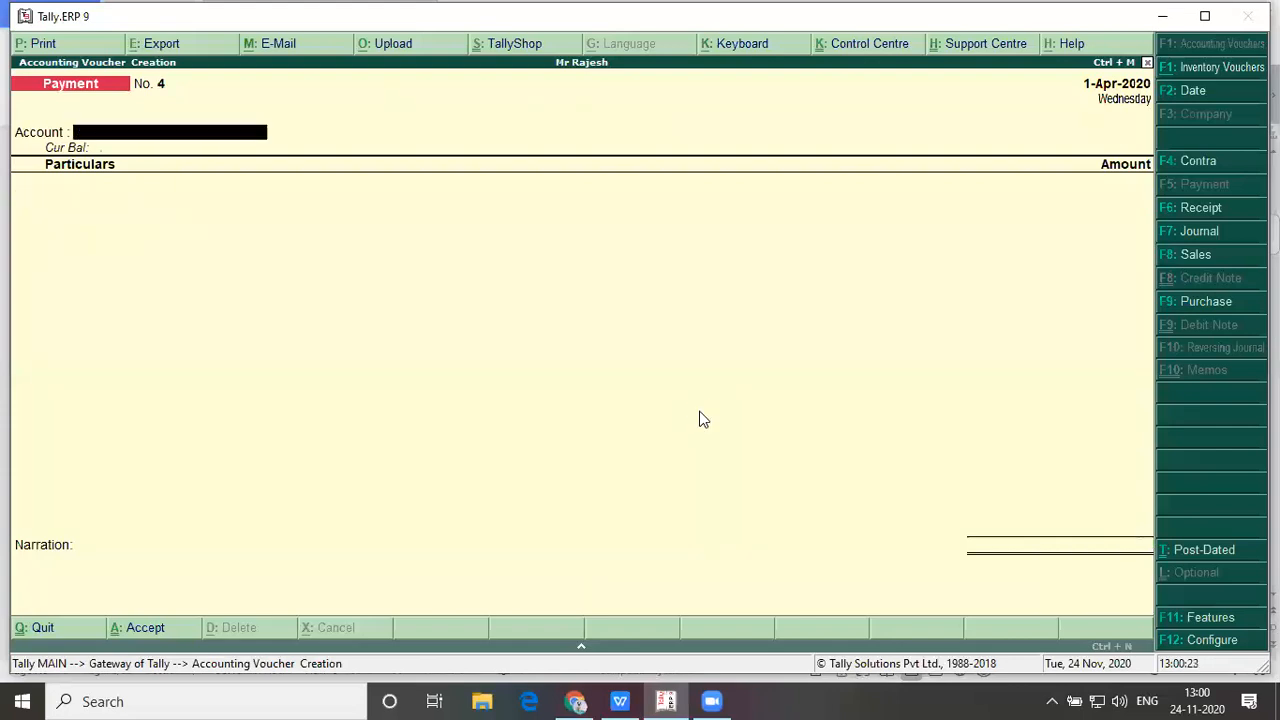
Check transaction 7, the land purchase, in the WPS document and set Cash as the account of the next Tally Payment voucher
key("alt+Tab")
key("Down")
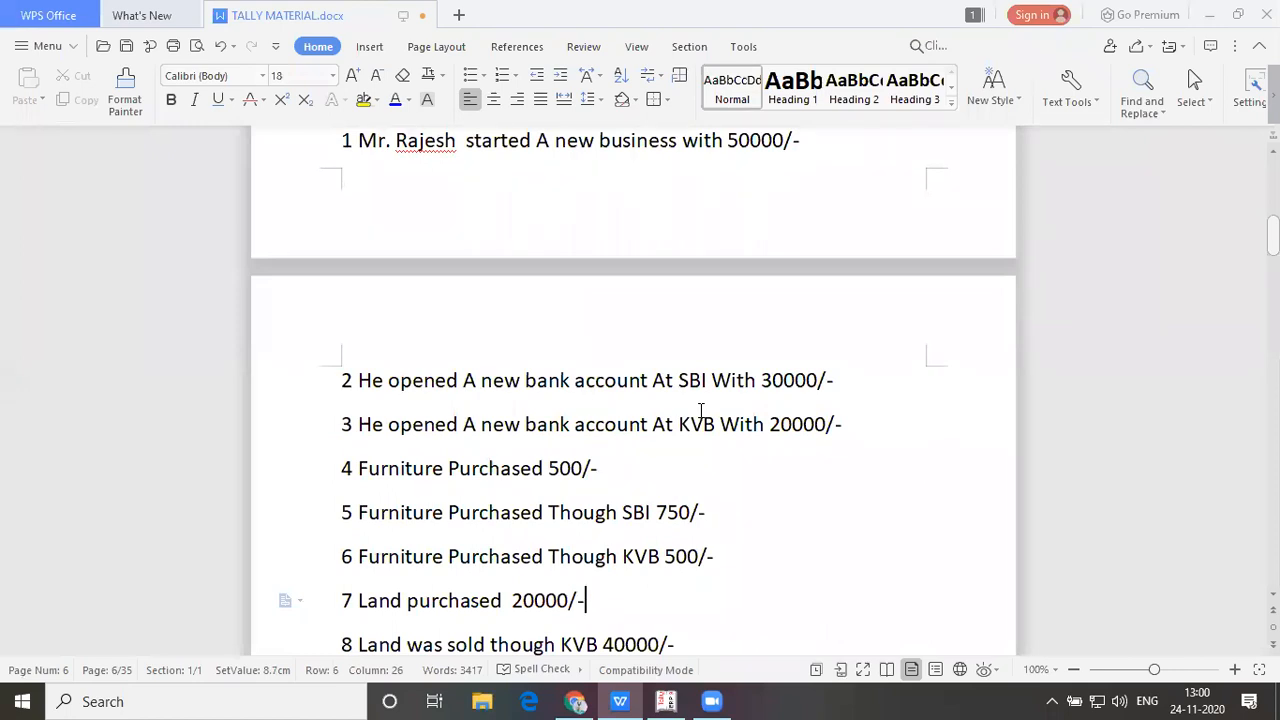
key("alt+Tab")
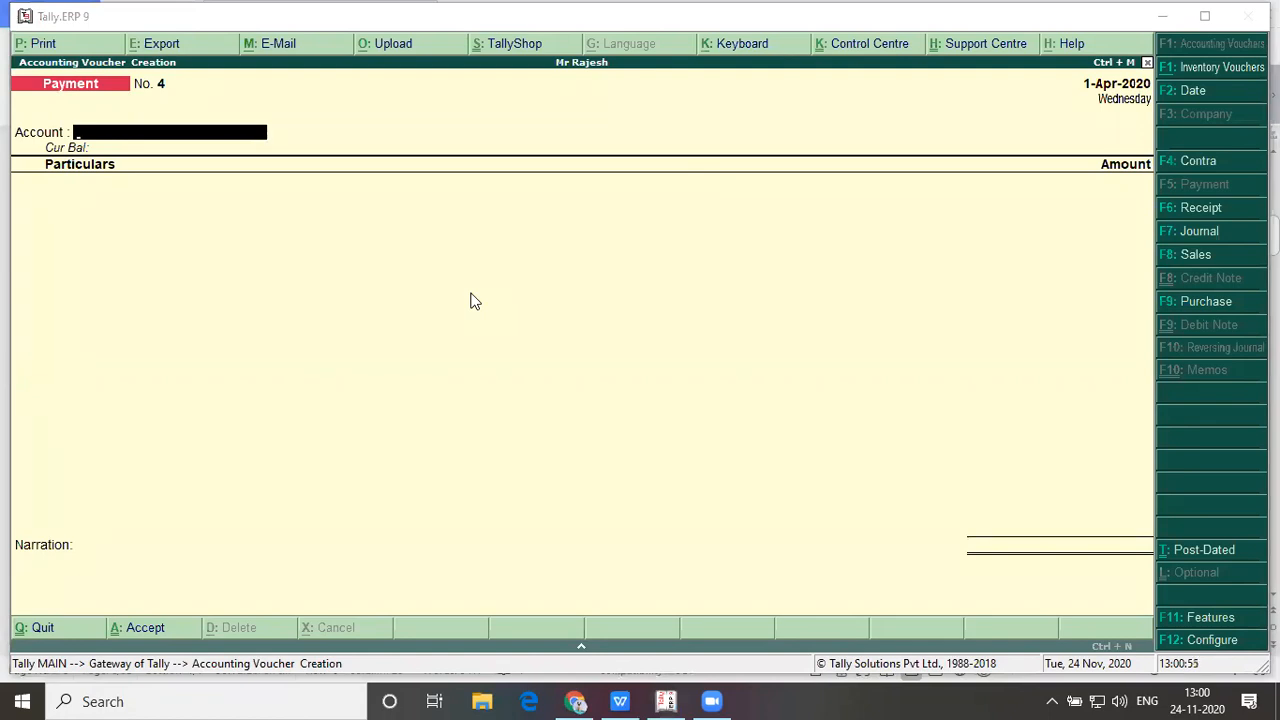
key("Return")
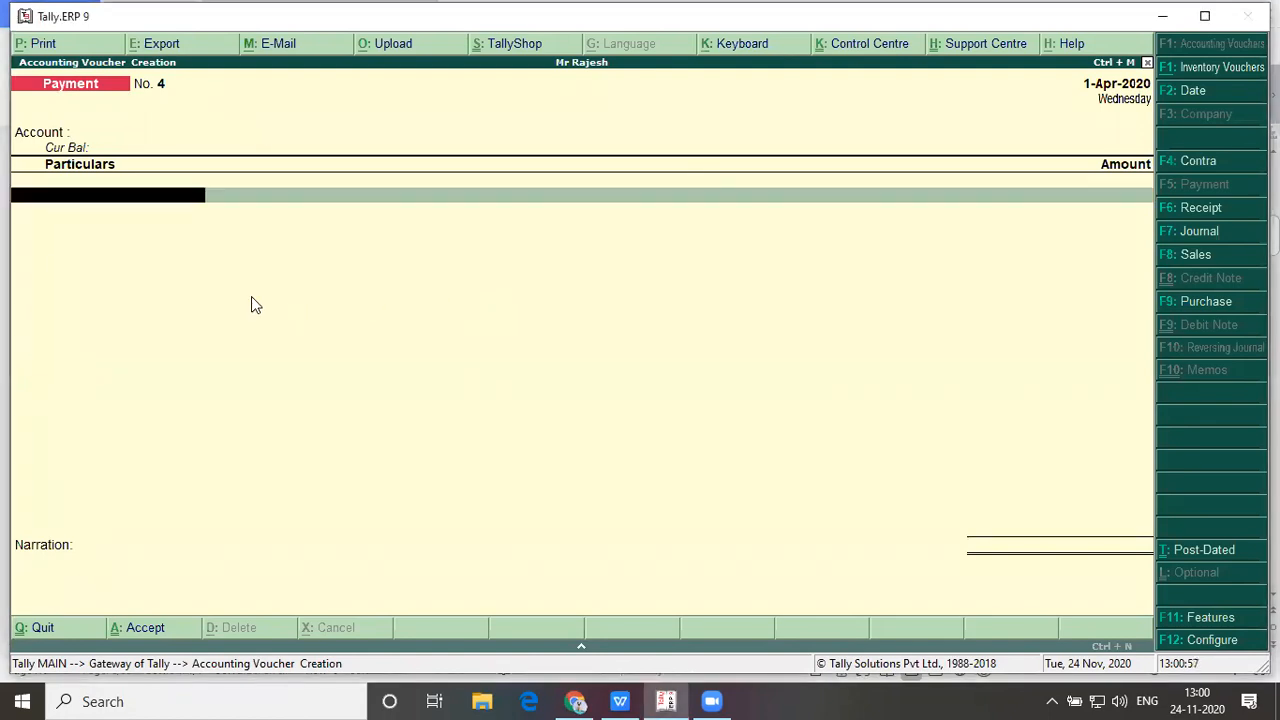
key("BackSpace")
type("Cash")
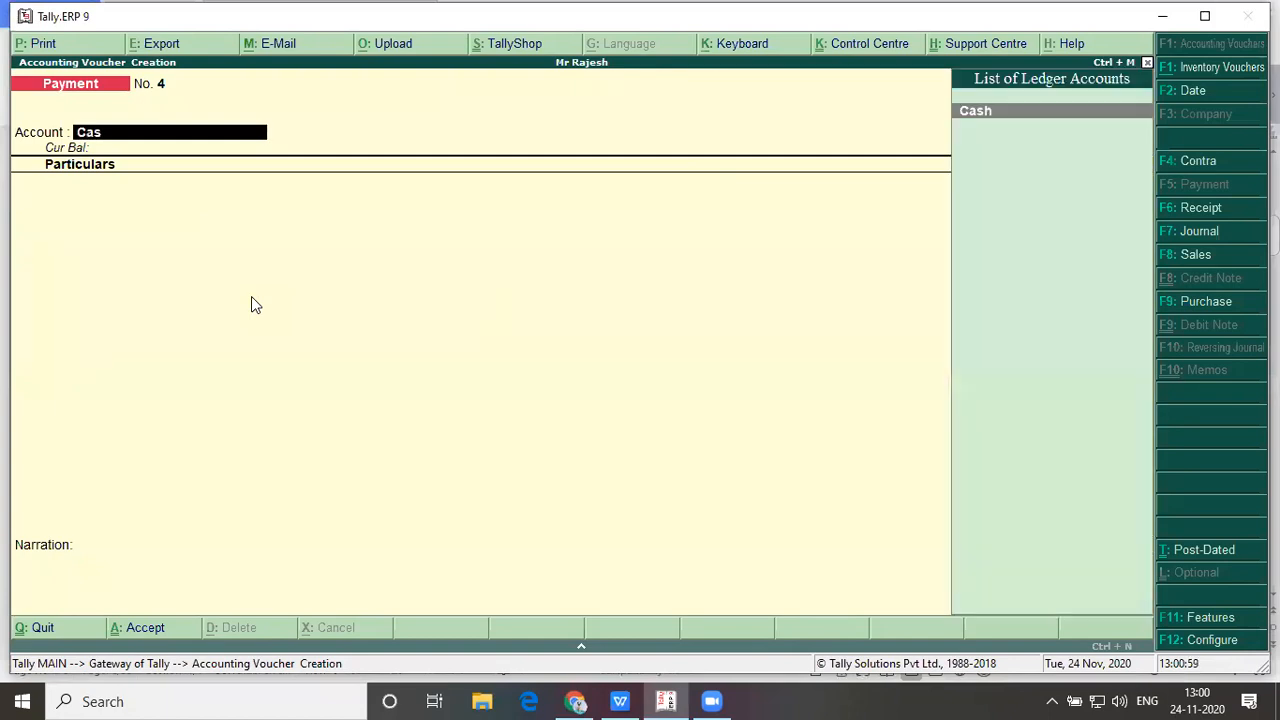
key("Return")
Recheck transaction 7 in the WPS document and choose Land as the particulars ledger of the Tally Cash payment
type("F")
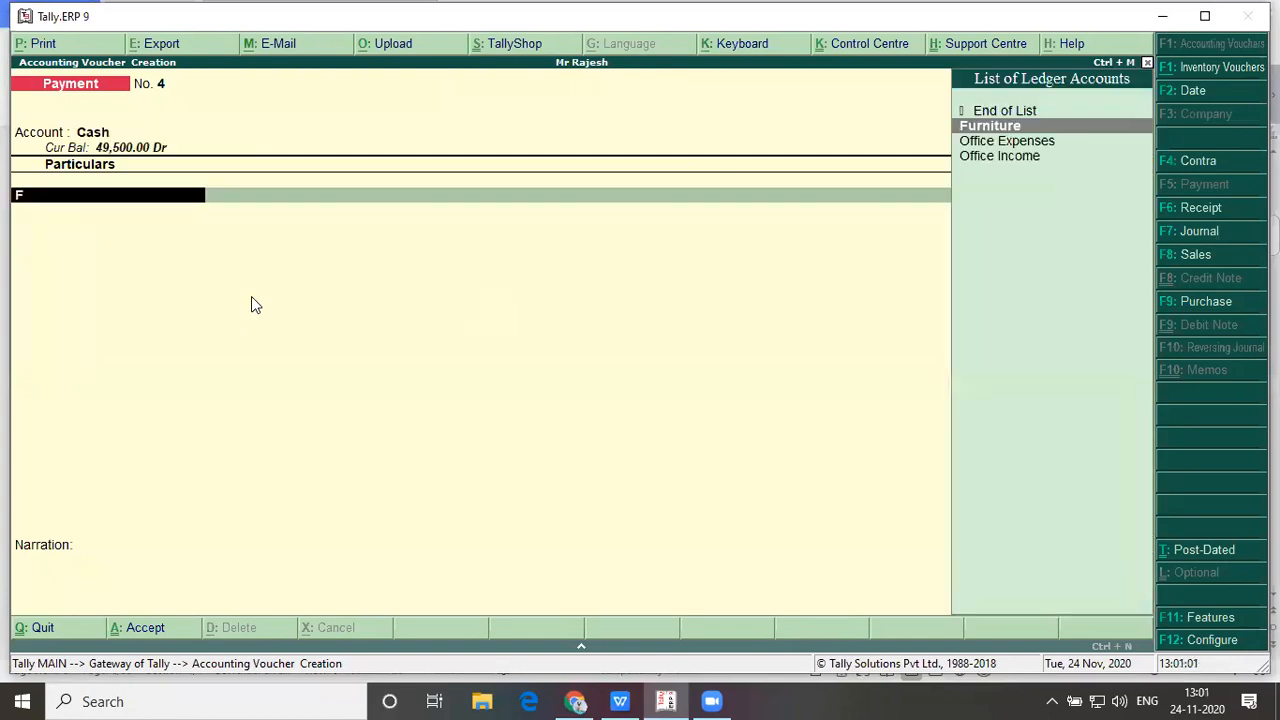
key("Return")
key("alt+Tab")
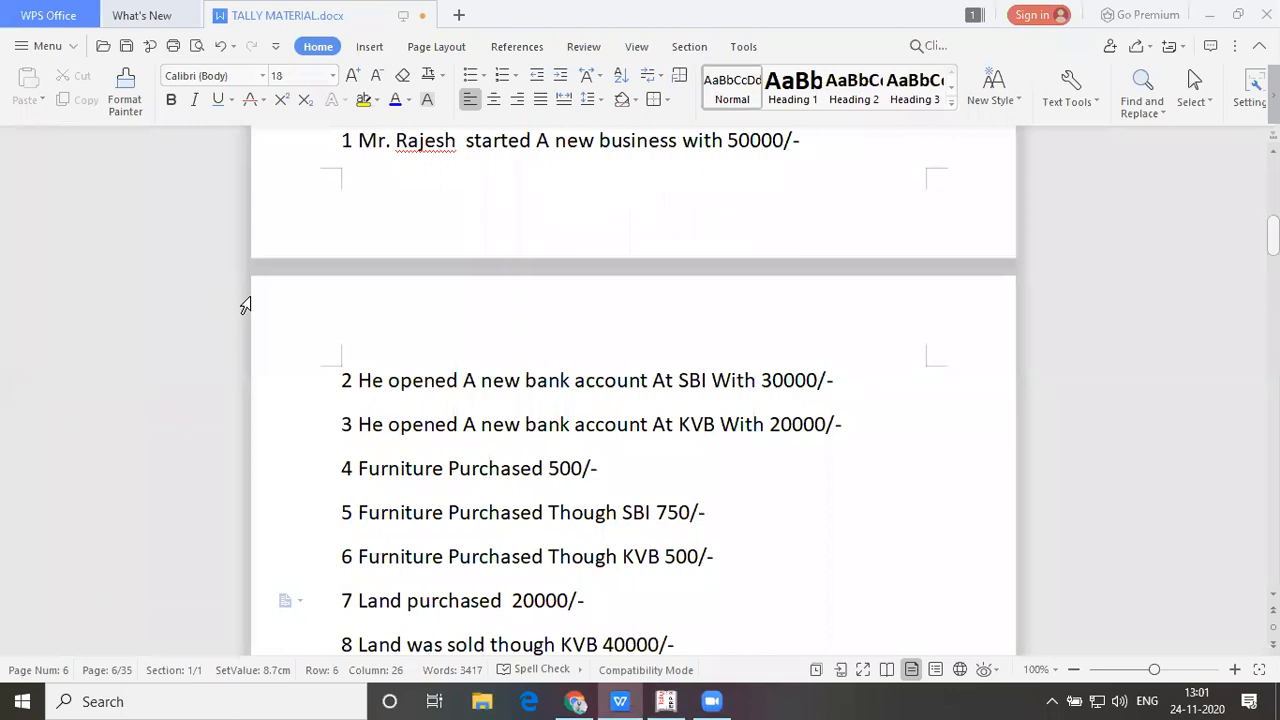
key("alt+Tab")
key("BackSpace")
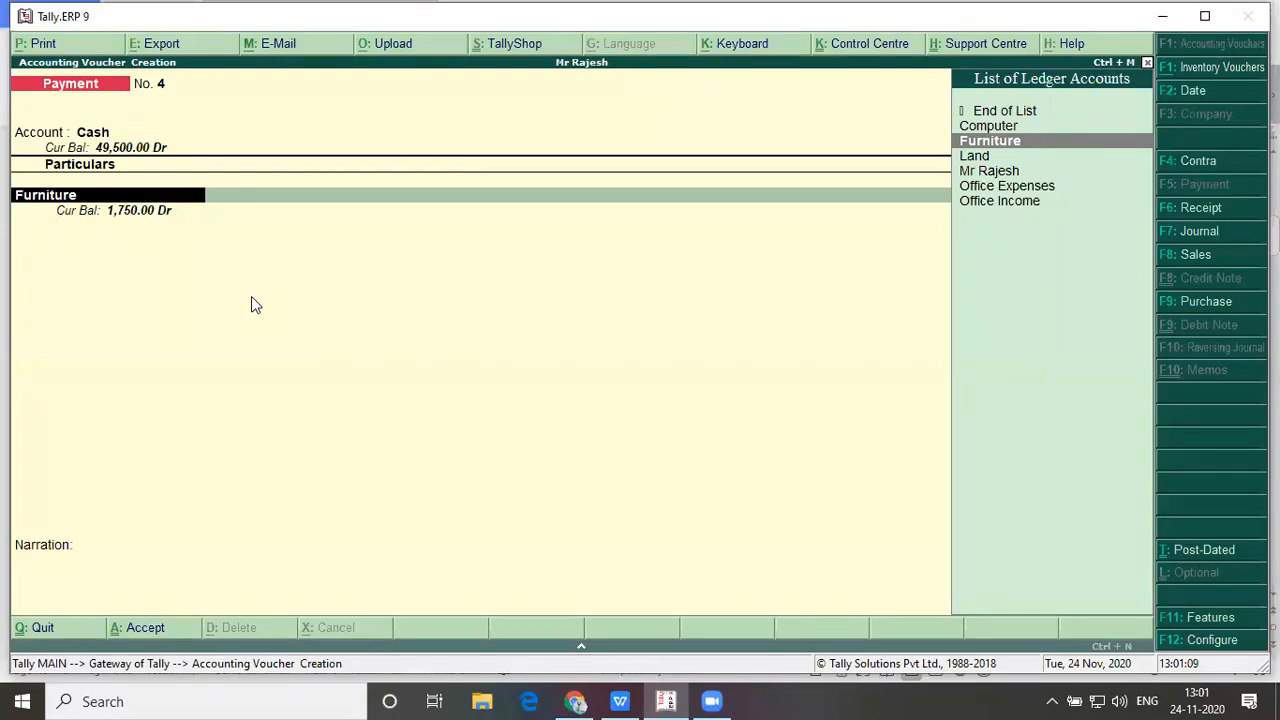
key("Down")
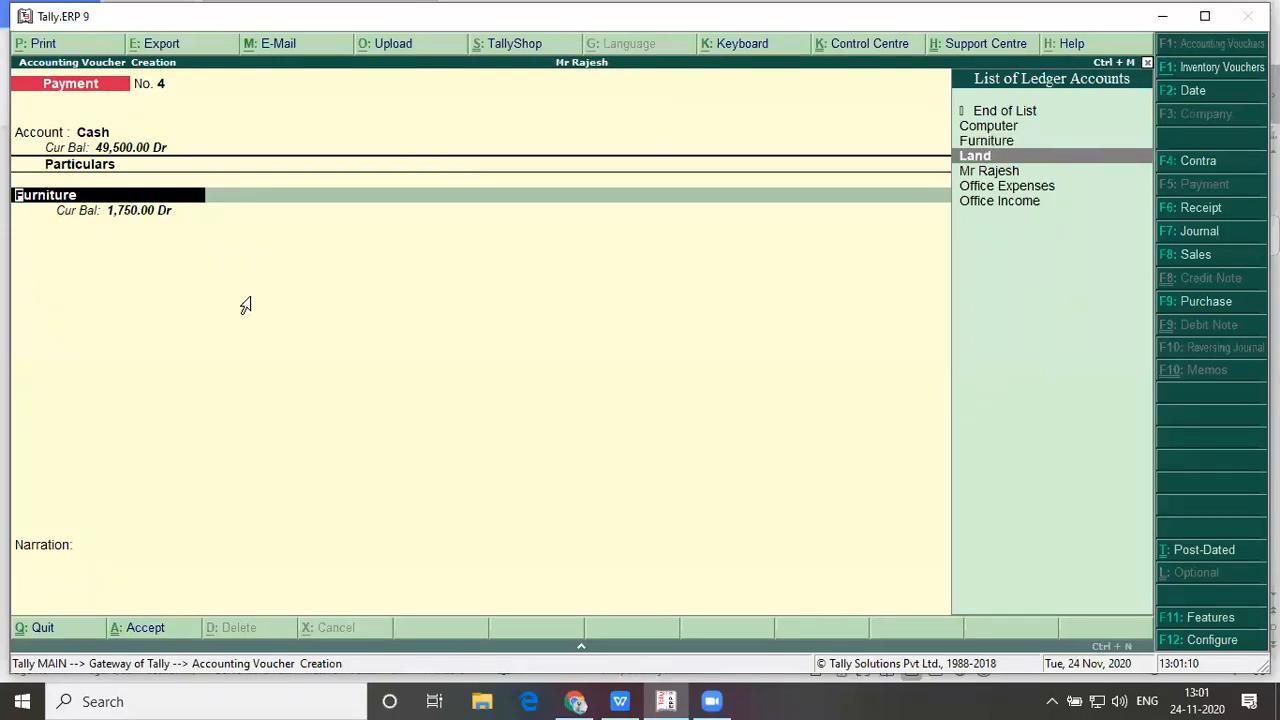
Check the land purchase amount in the WPS document, enter 20000 for Land in Tally and save the Payment voucher
key("alt+Tab")
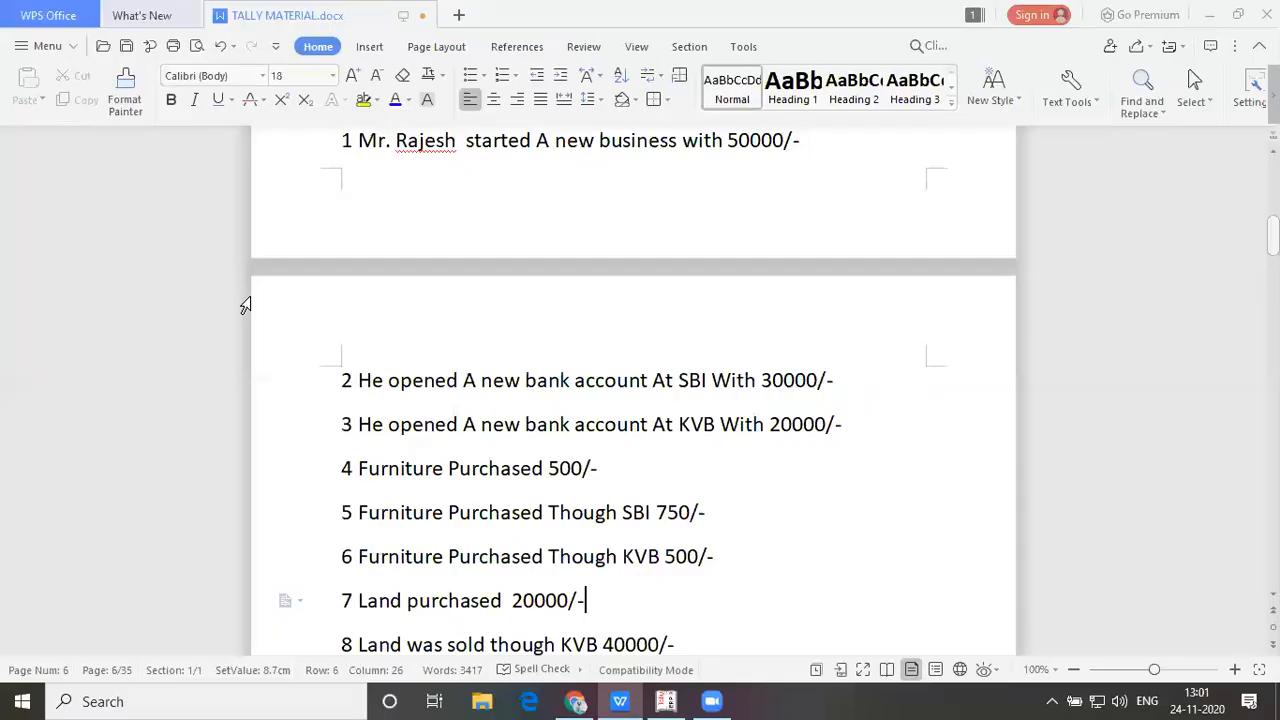
key("alt+Tab")
type("20000")
key("Return")
key("Return")
key("Return")
key("Return")
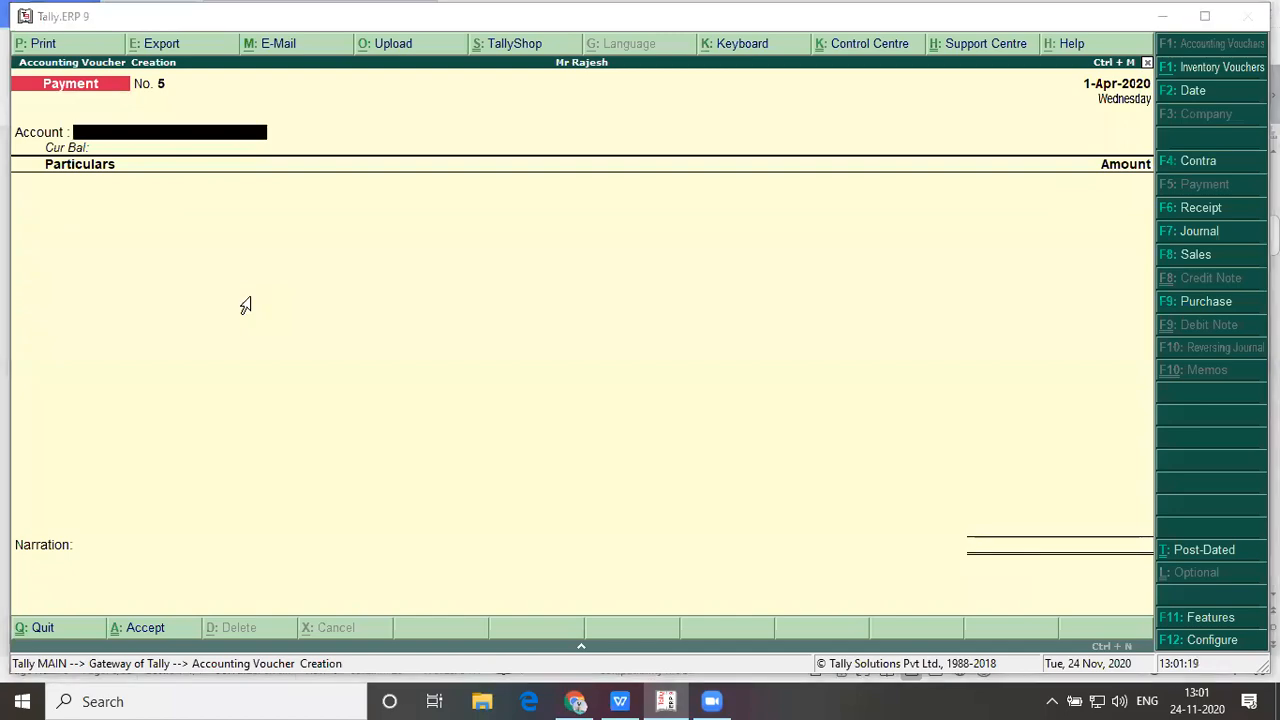
Check transaction 8 in the WPS document and start a Tally Receipt voucher with Kvb as the account and Land as the particulars ledger
key("alt+Tab")
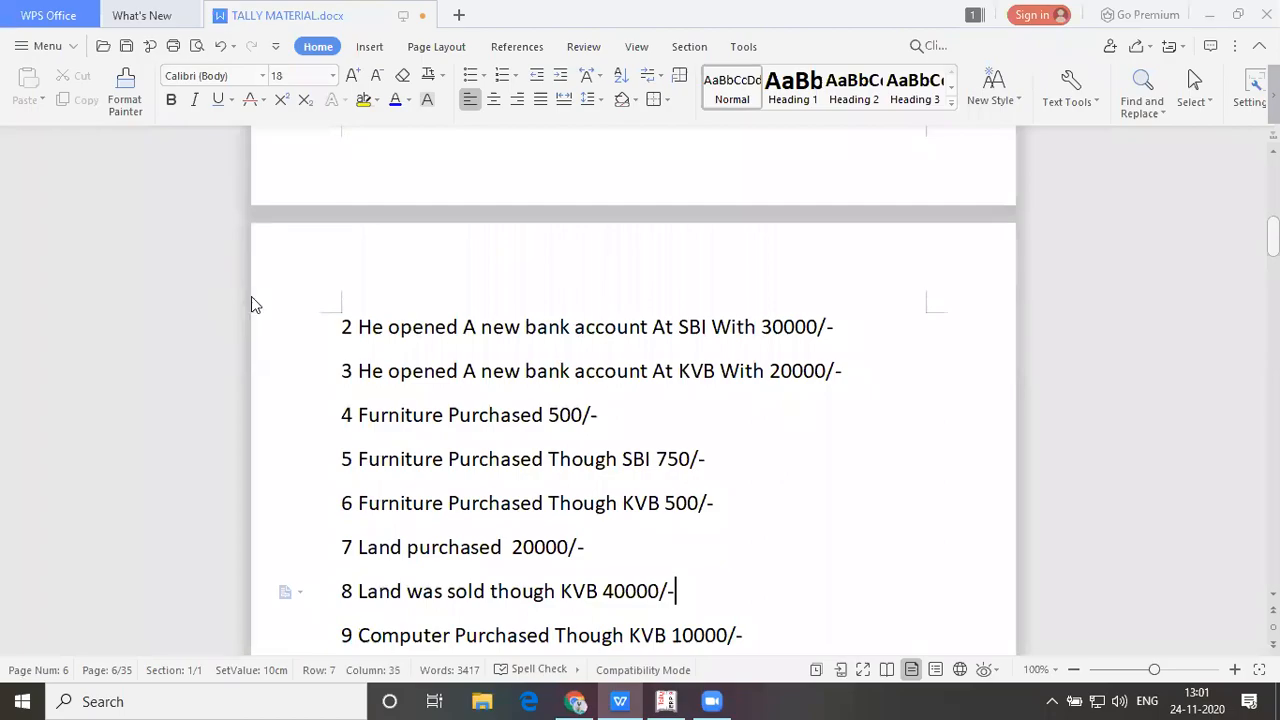
key("alt+Tab")
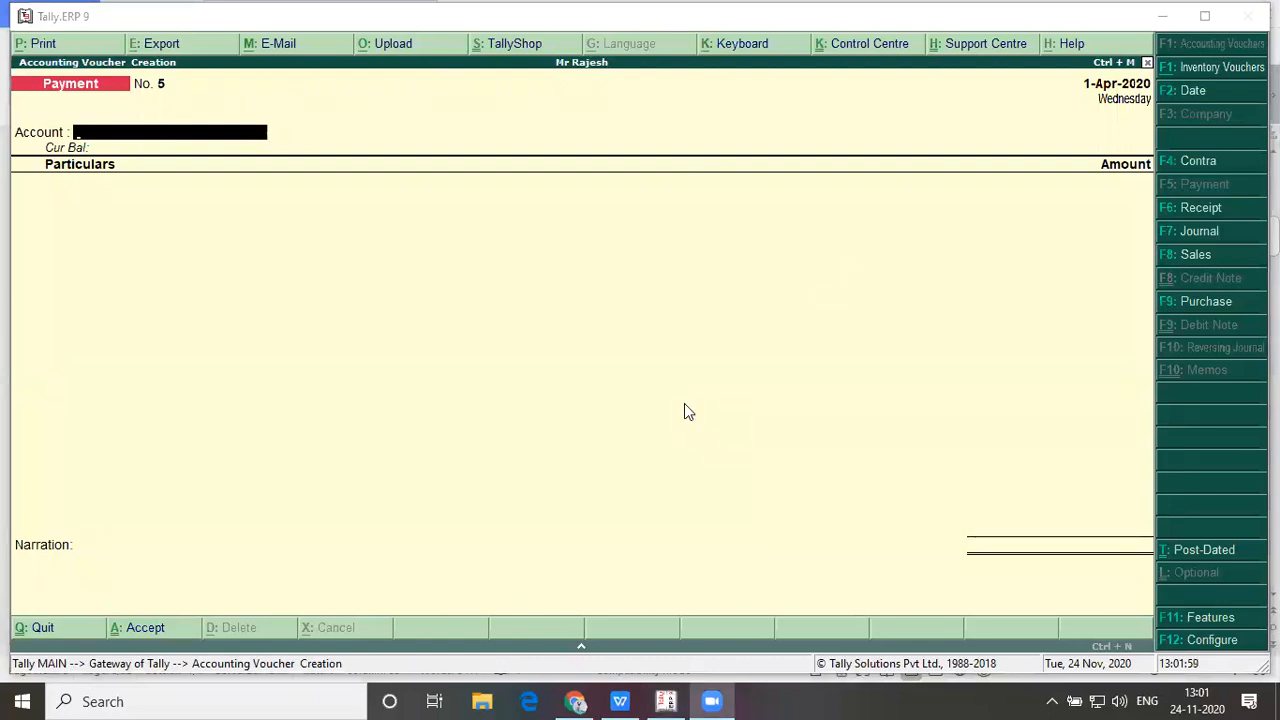
left_click(576, 394)
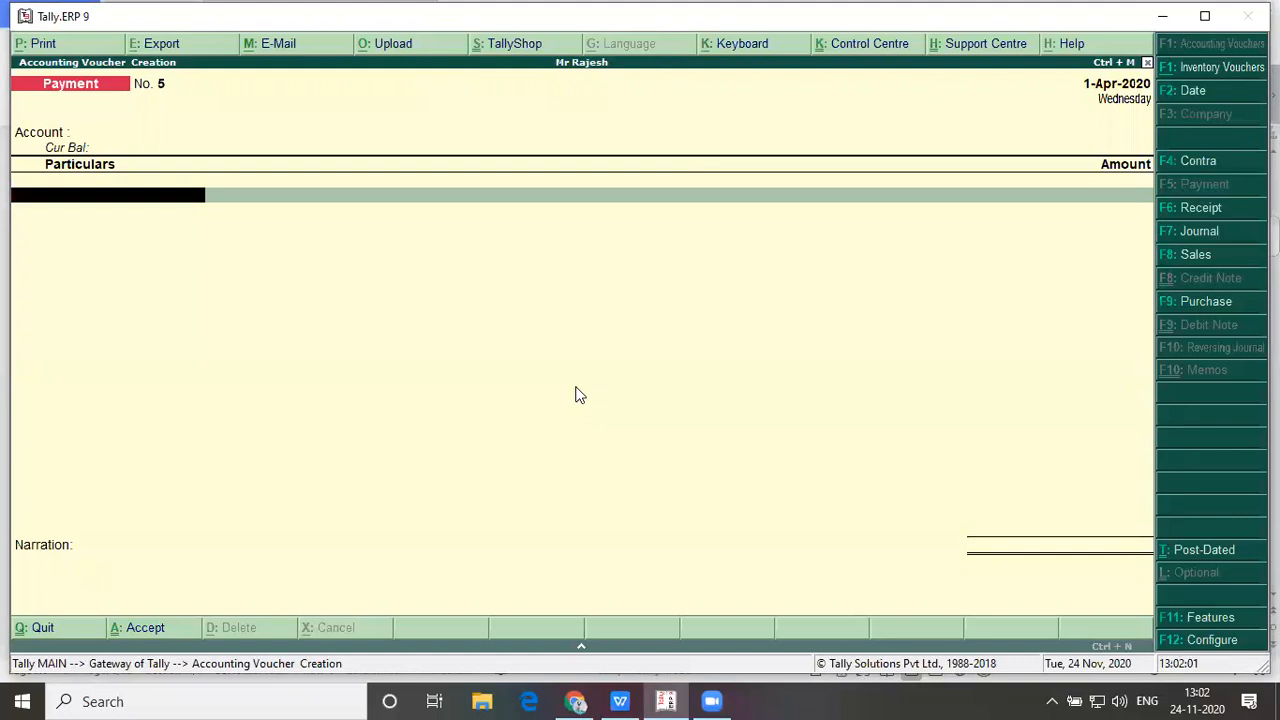
key("F6")
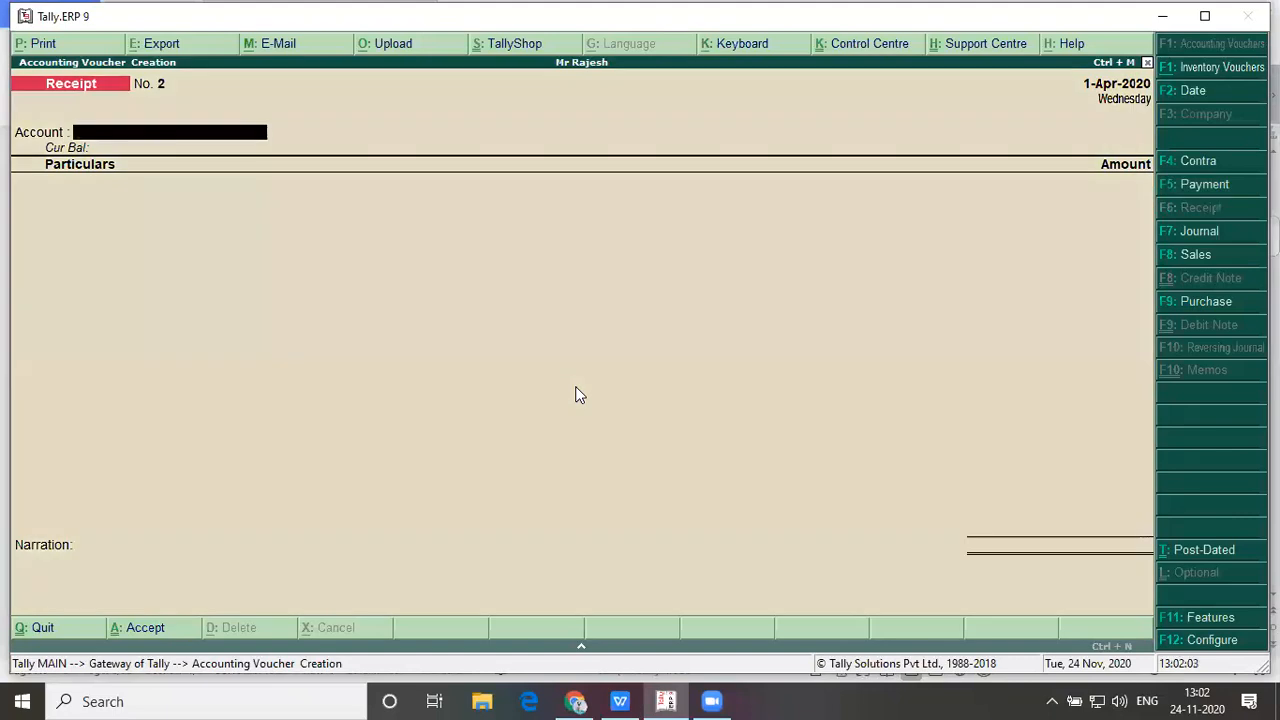
key("alt+Tab")
key("alt+Tab")
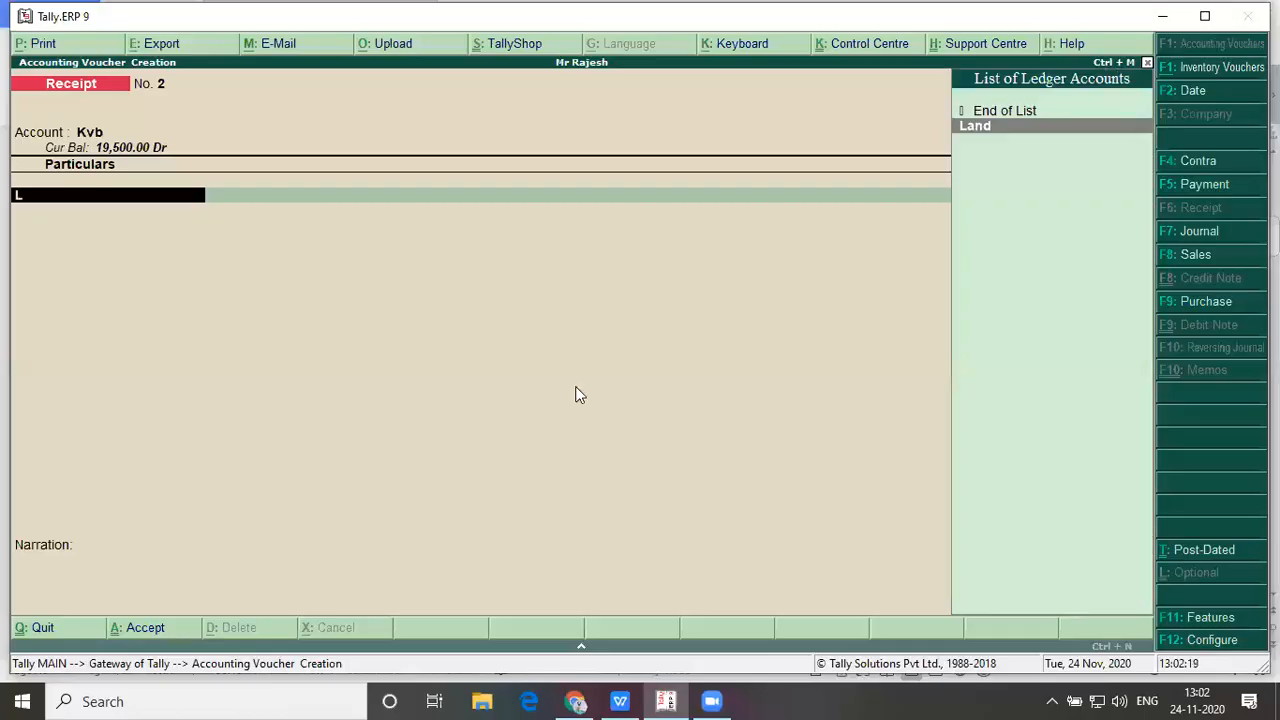
key("Return")
Check the land sale amount in the WPS document, enter 400000 for Land in Tally and proceed through the Kvb bank allocation
key("alt+Tab")
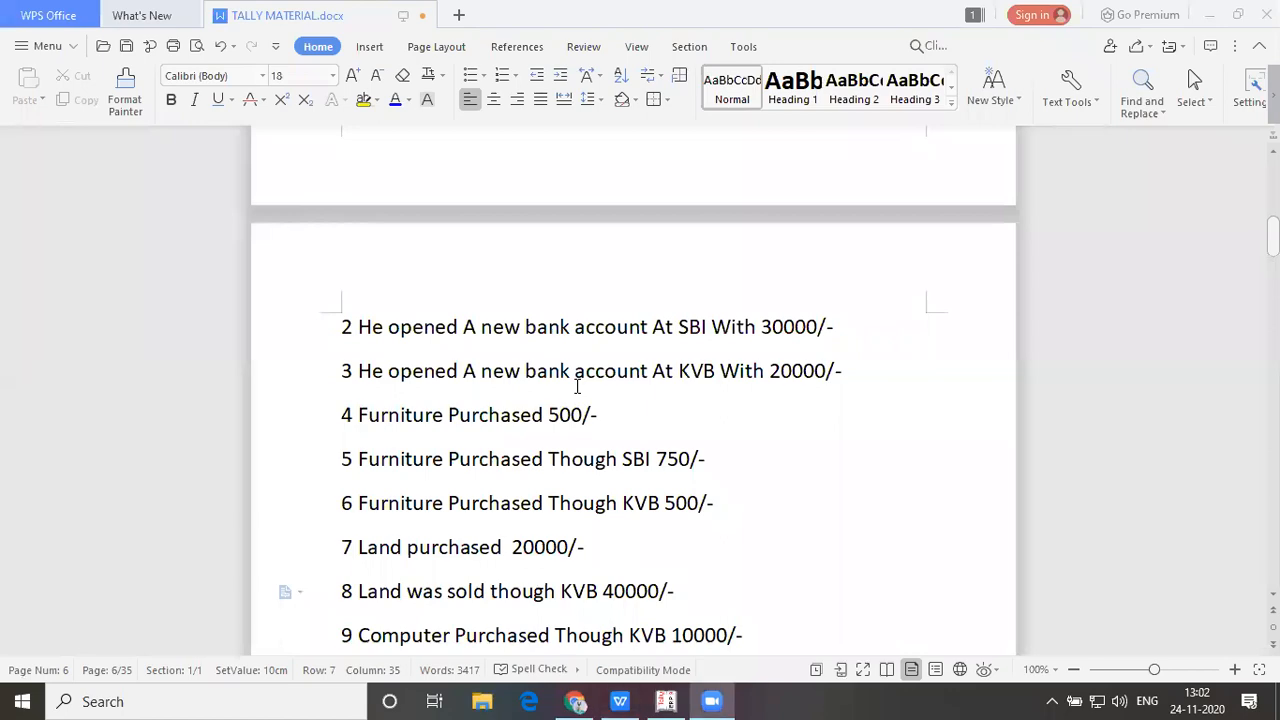
key("alt+Tab")
type("4,00,00")
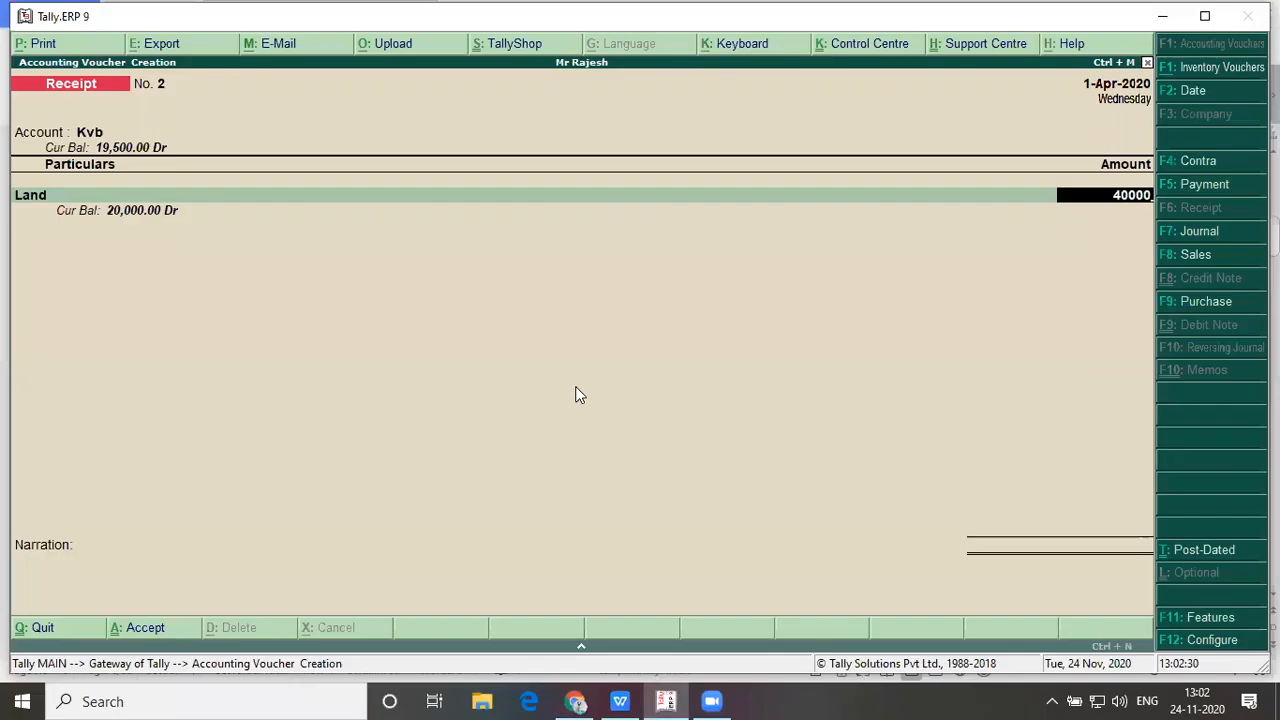
type("0")
key("Return")
key("Return")
key("Return")
key("Return")
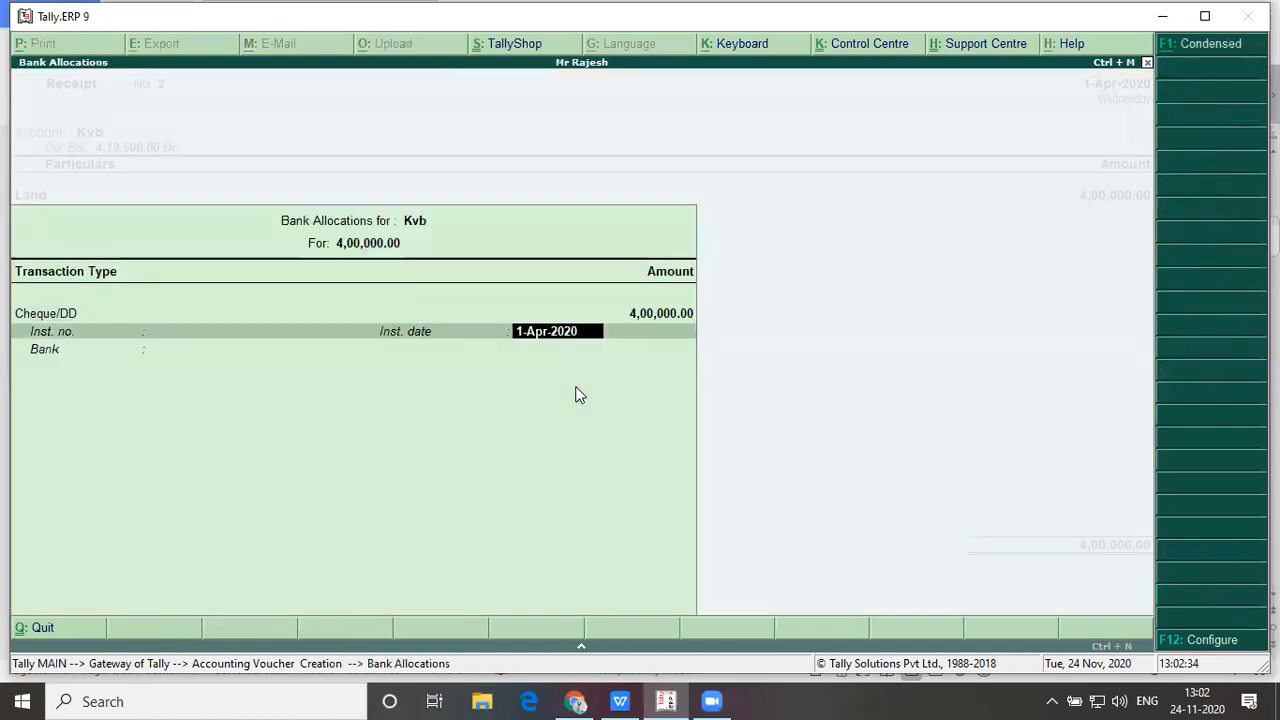
Try to set the Cheque/DD amount in the Kvb bank allocation to 40000, and quit the bank allocation
key("Up")
key("Up")
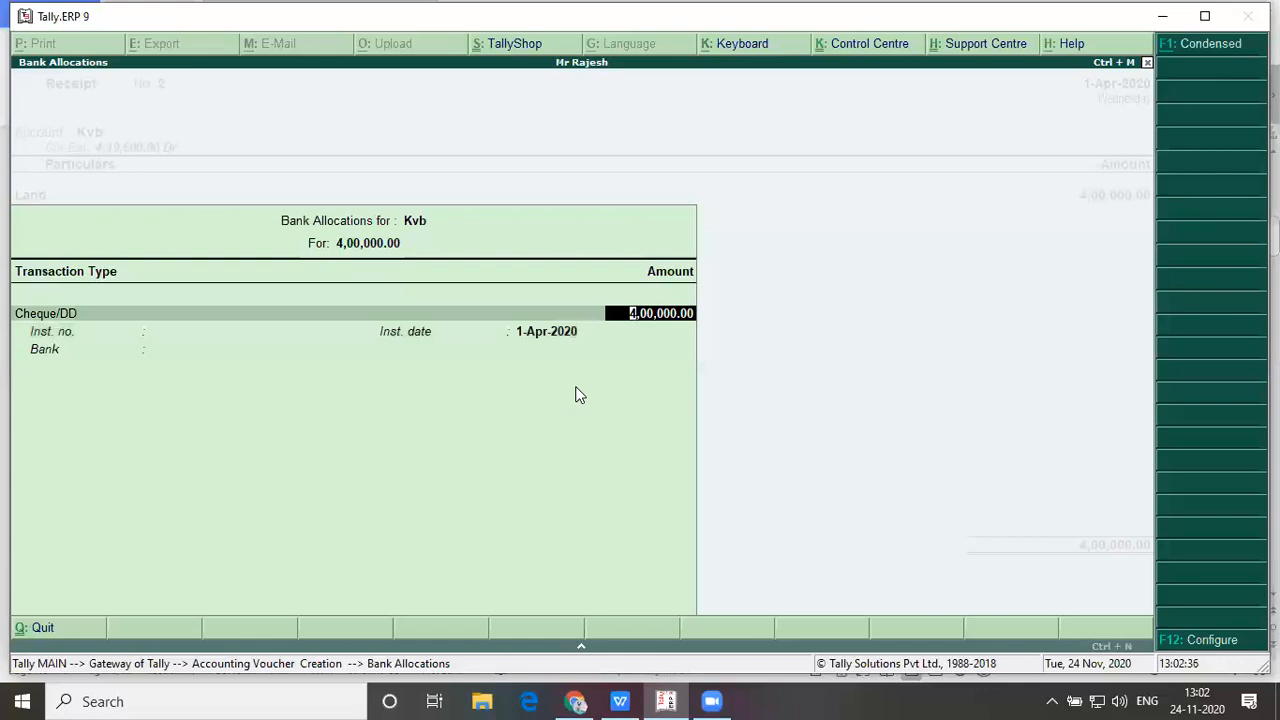
type("40000")
key("Return")
key("Return")
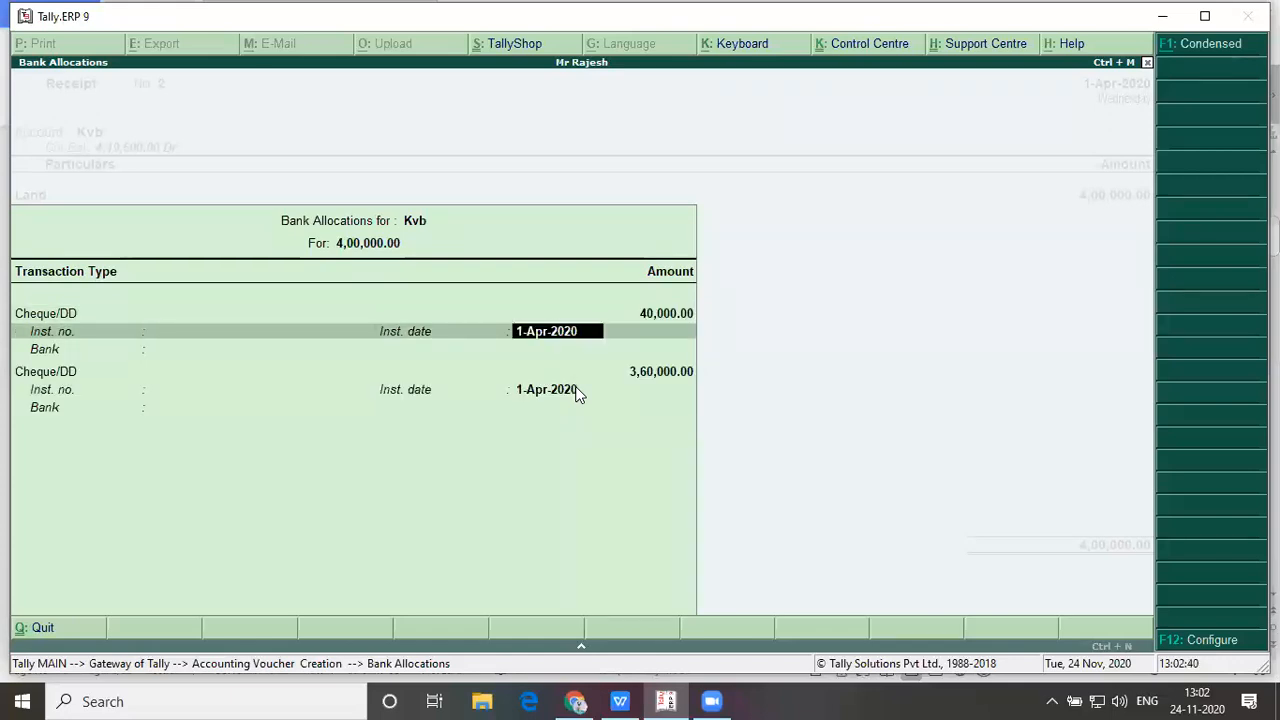
key("BackSpace")
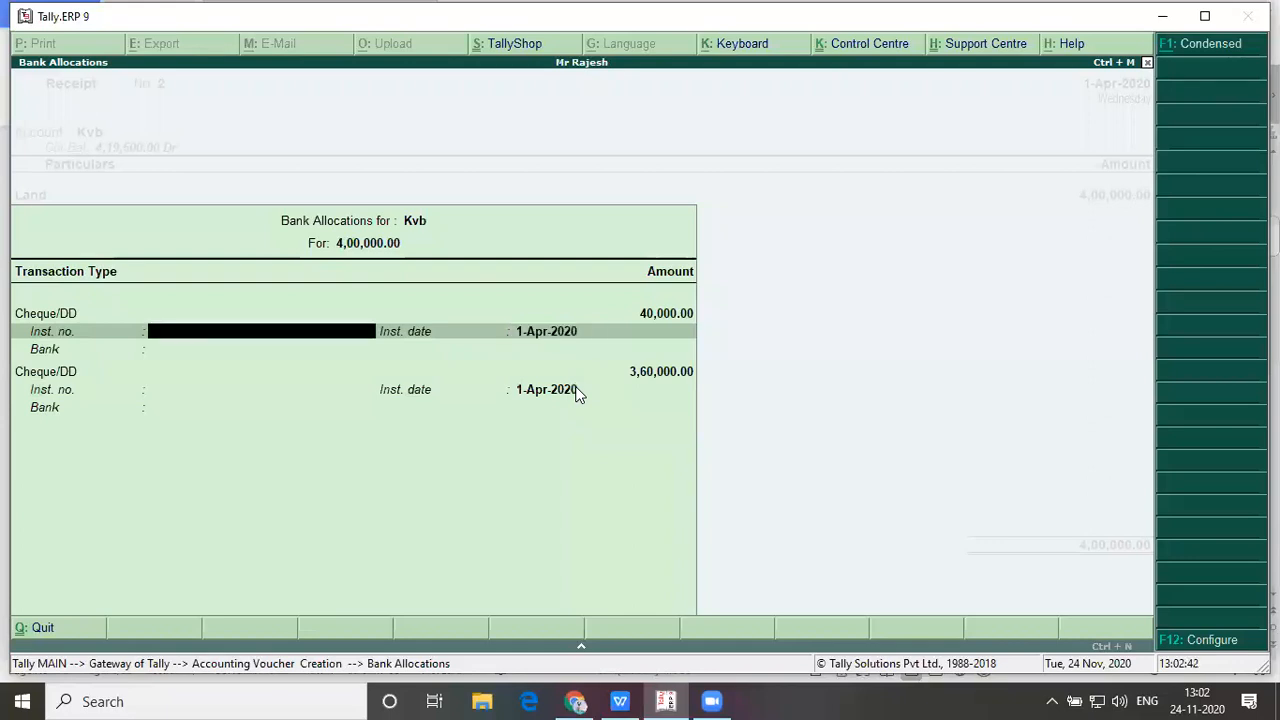
key("BackSpace")
key("Escape")
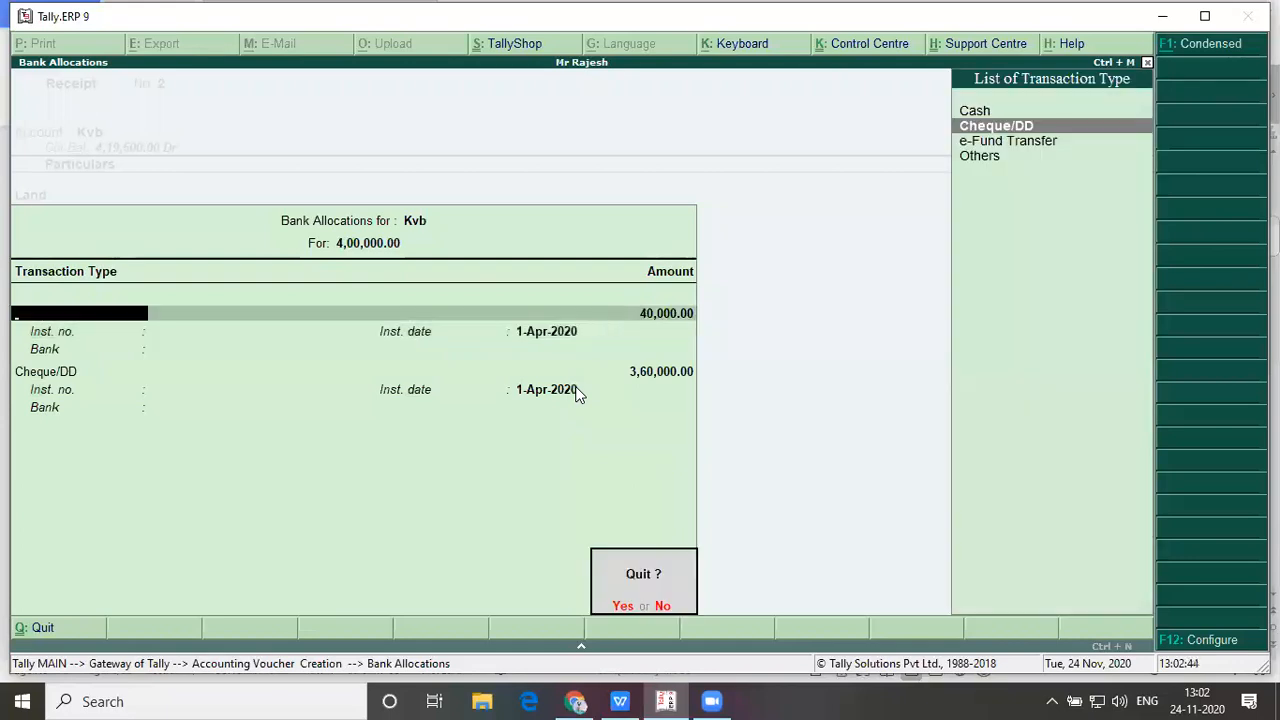
key("y")
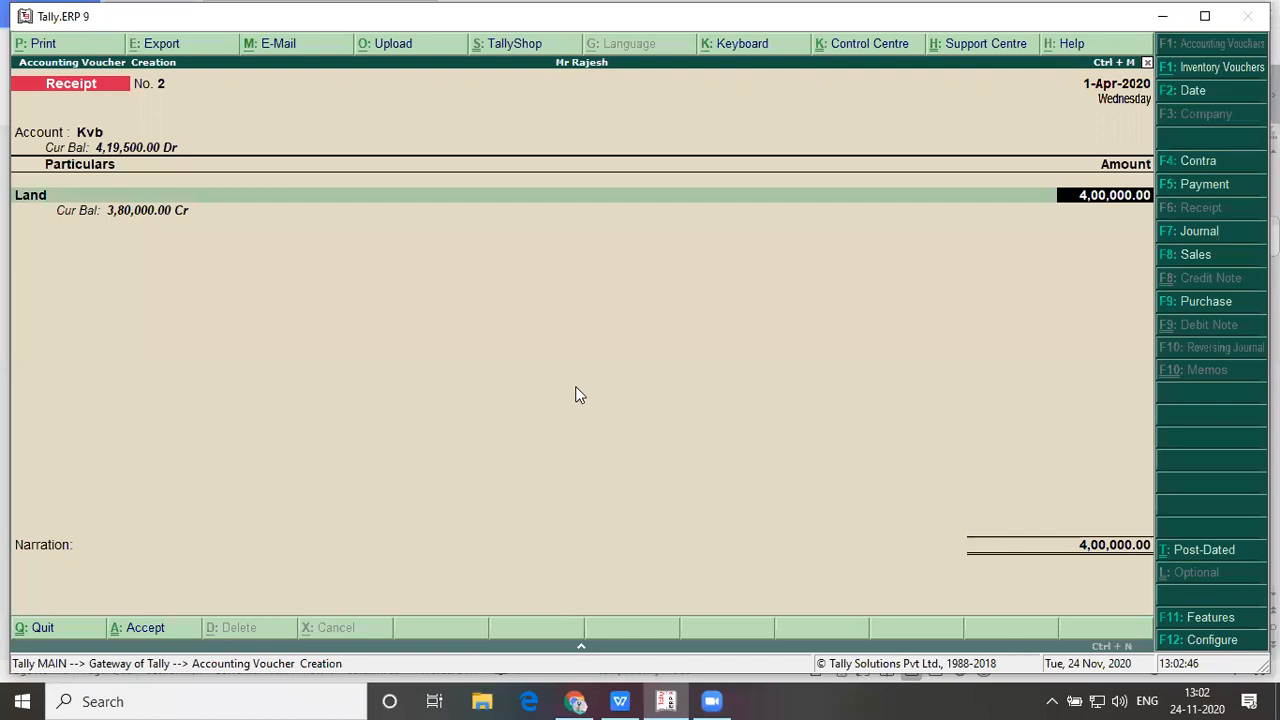
Set the Land amount to 40000, keep the Cheque/DD bank allocation for Kvb and save the Receipt voucher
type("40000")
key("Return")
key("Return")
key("Return")
key("Return")
key("Return")
key("Return")
key("Return")
key("Return")
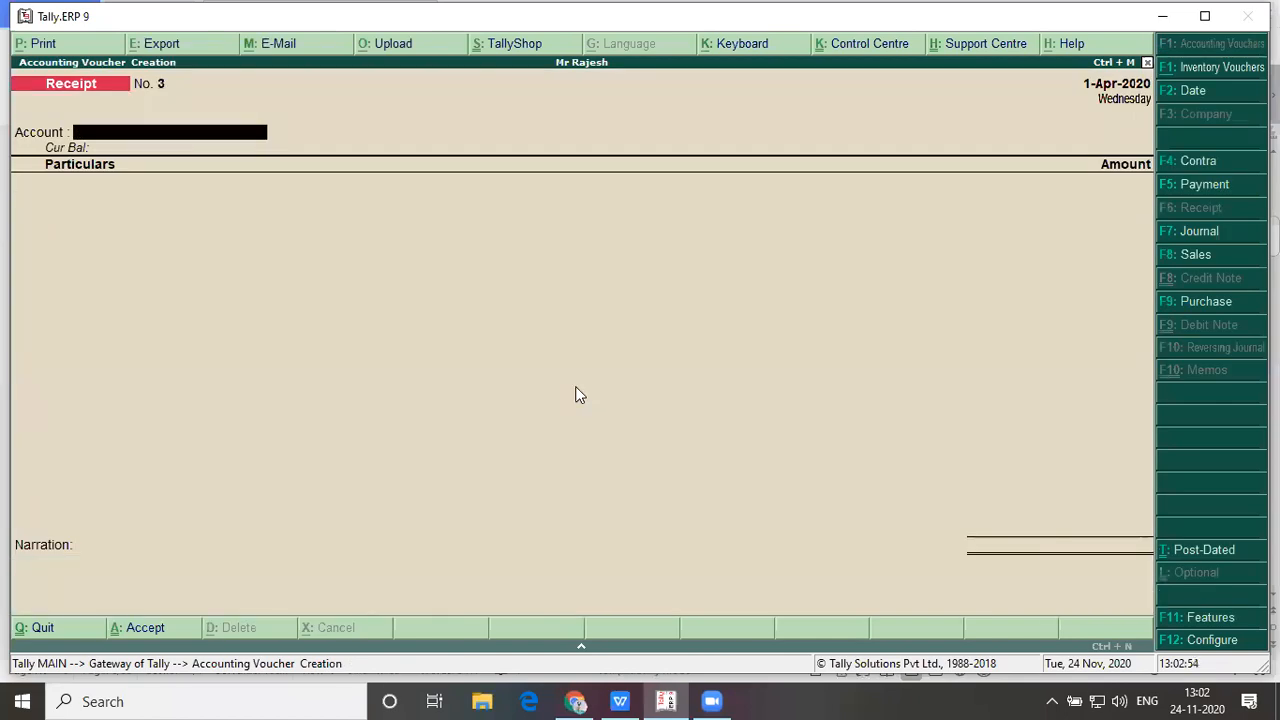
Check transaction 9, the computer purchase, in the WPS document and switch the Tally voucher entry to Payment
key("alt+Tab")
key("Tab")
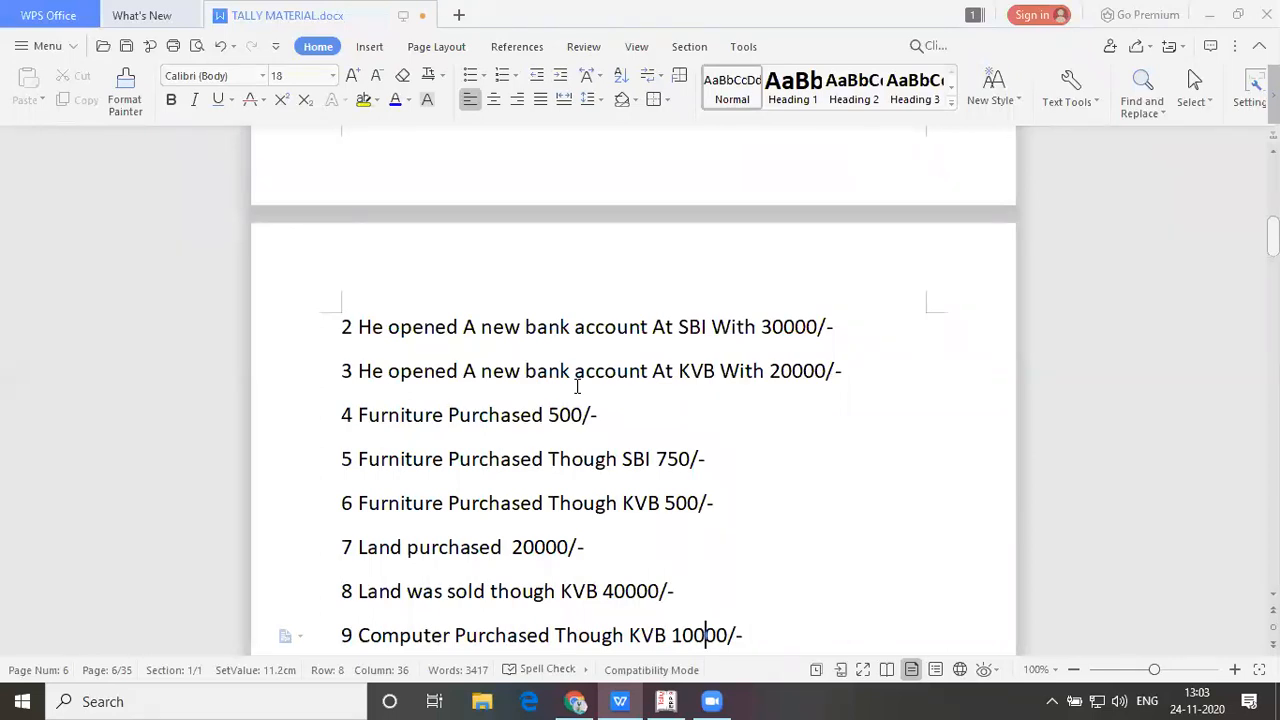
key("alt+Tab")
key("alt+Tab")
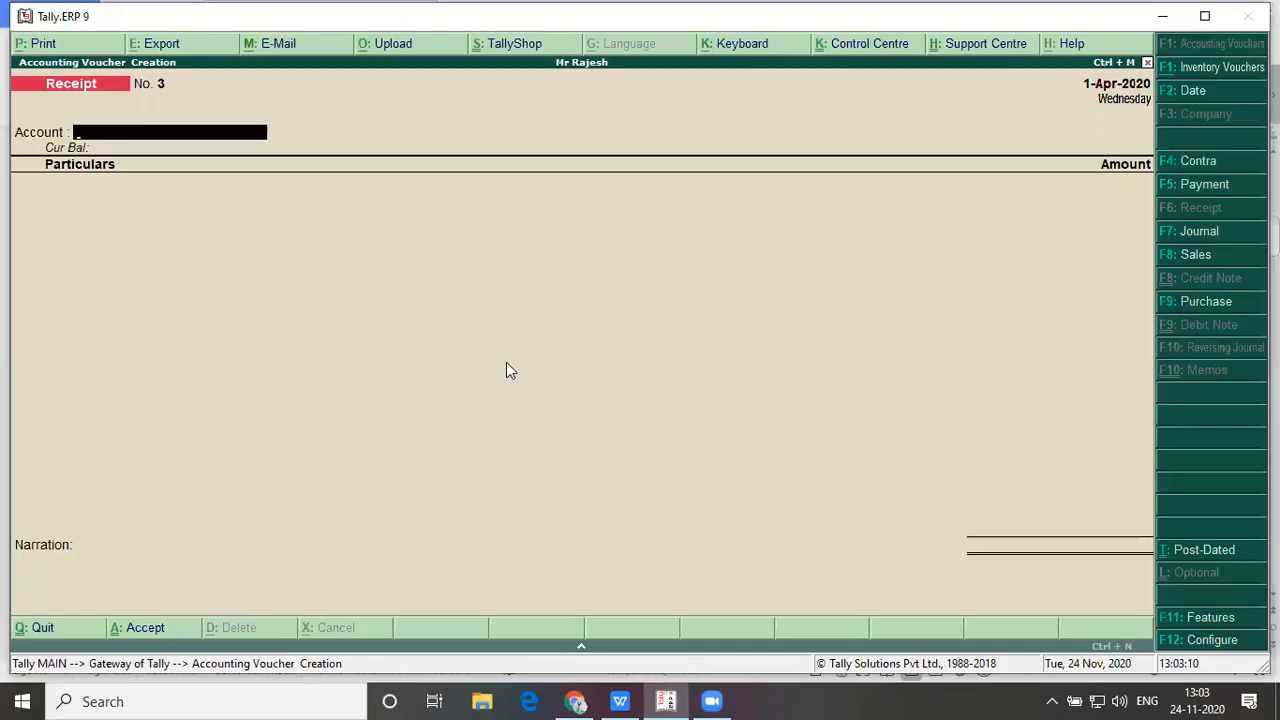
key("Return")
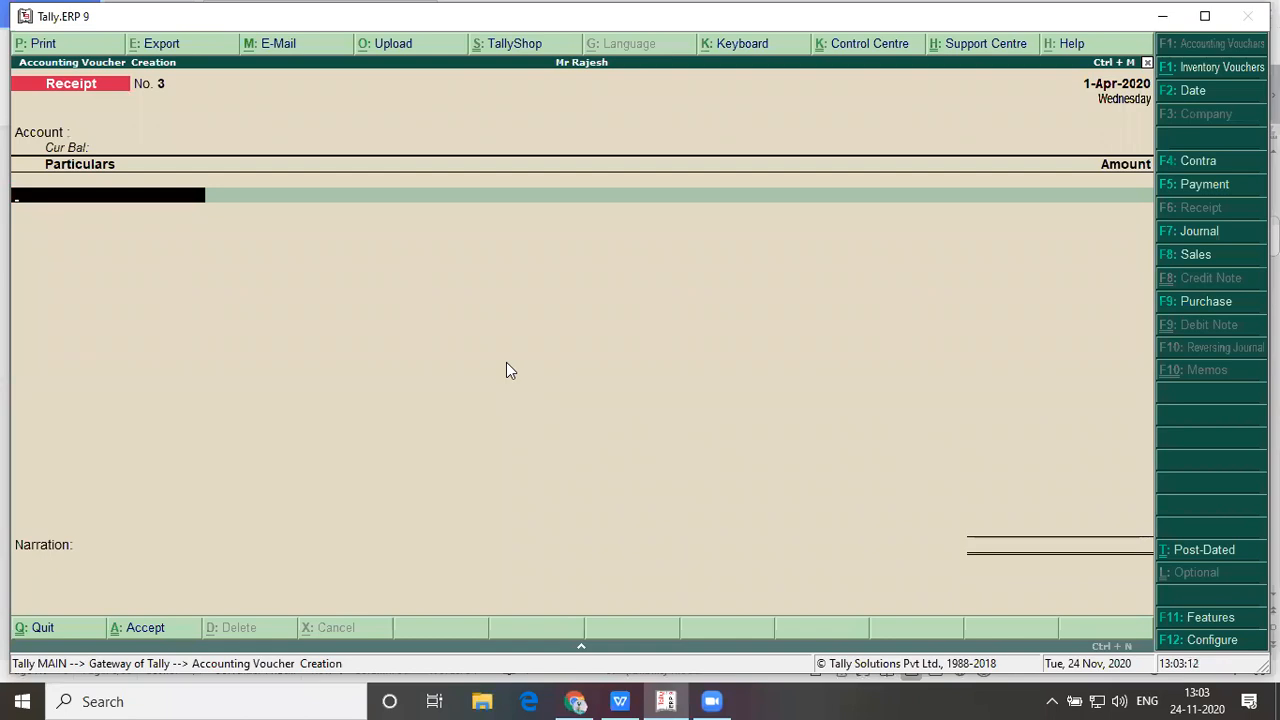
key("F5")
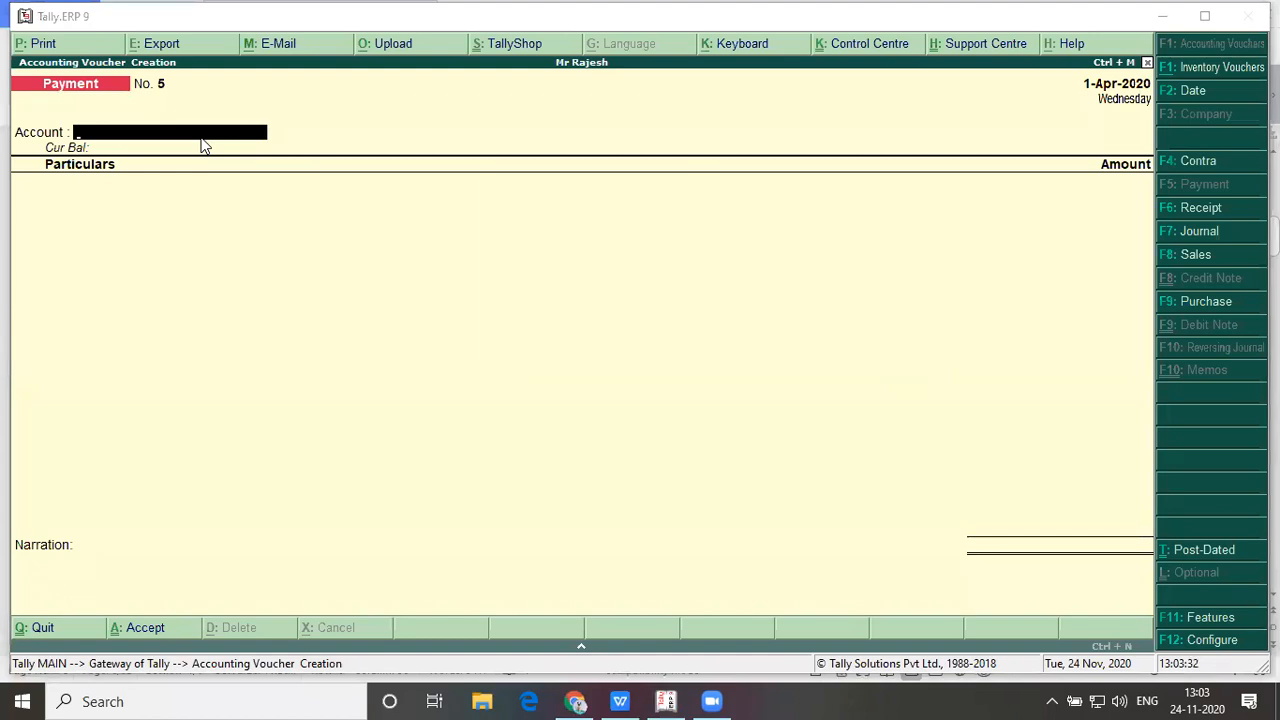
Set Kvb as the Payment voucher's account and Computer as its particulars ledger, checking transaction 9 in the WPS document
left_click(157, 186)
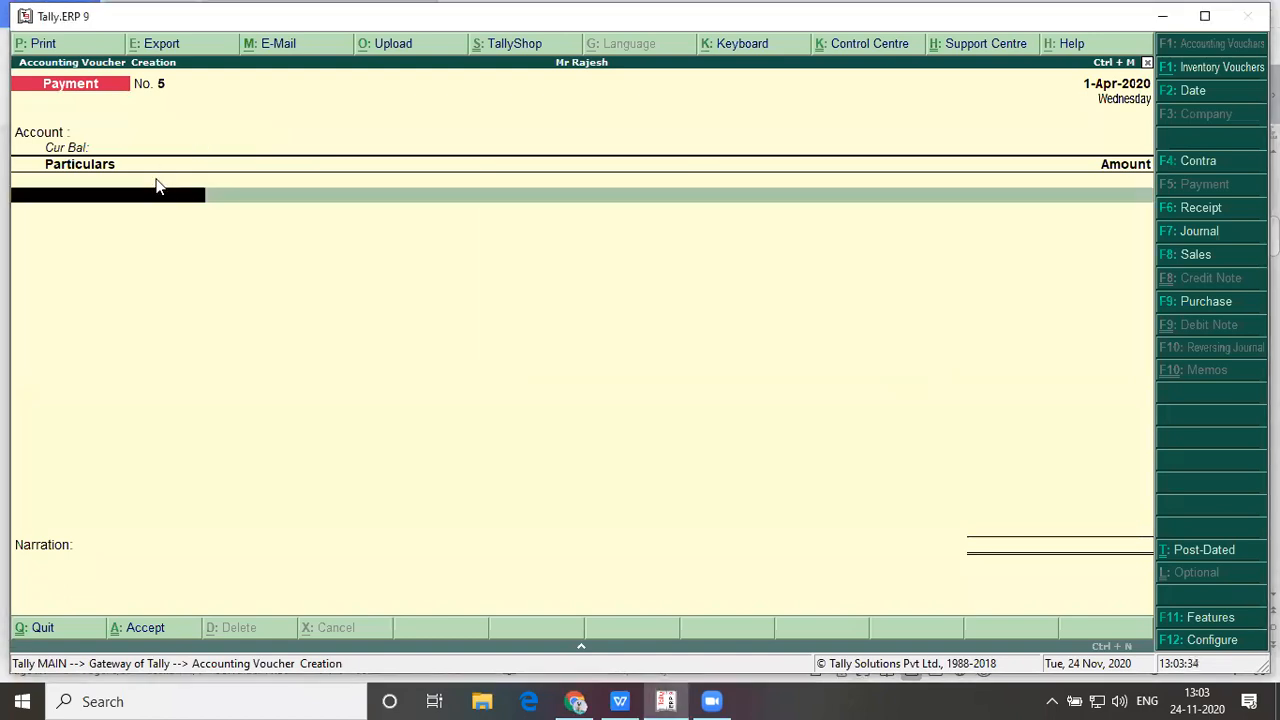
type("K")
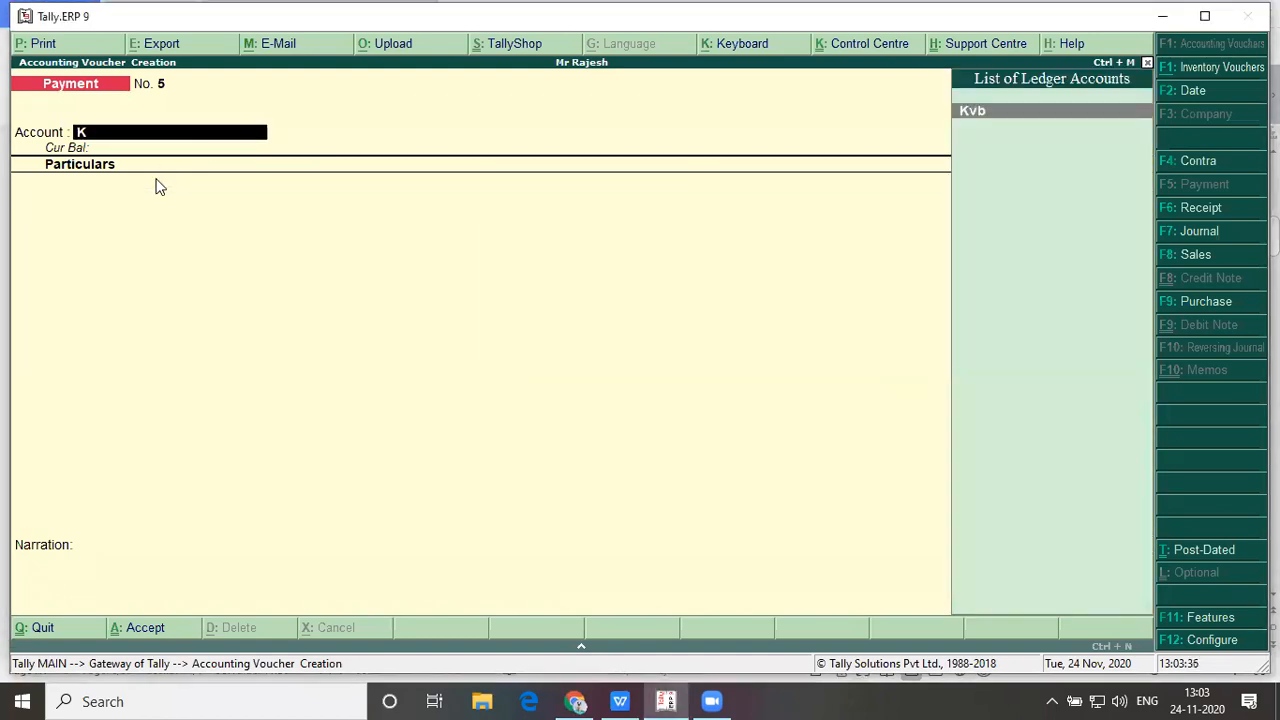
key("Return")
key("alt+Tab")
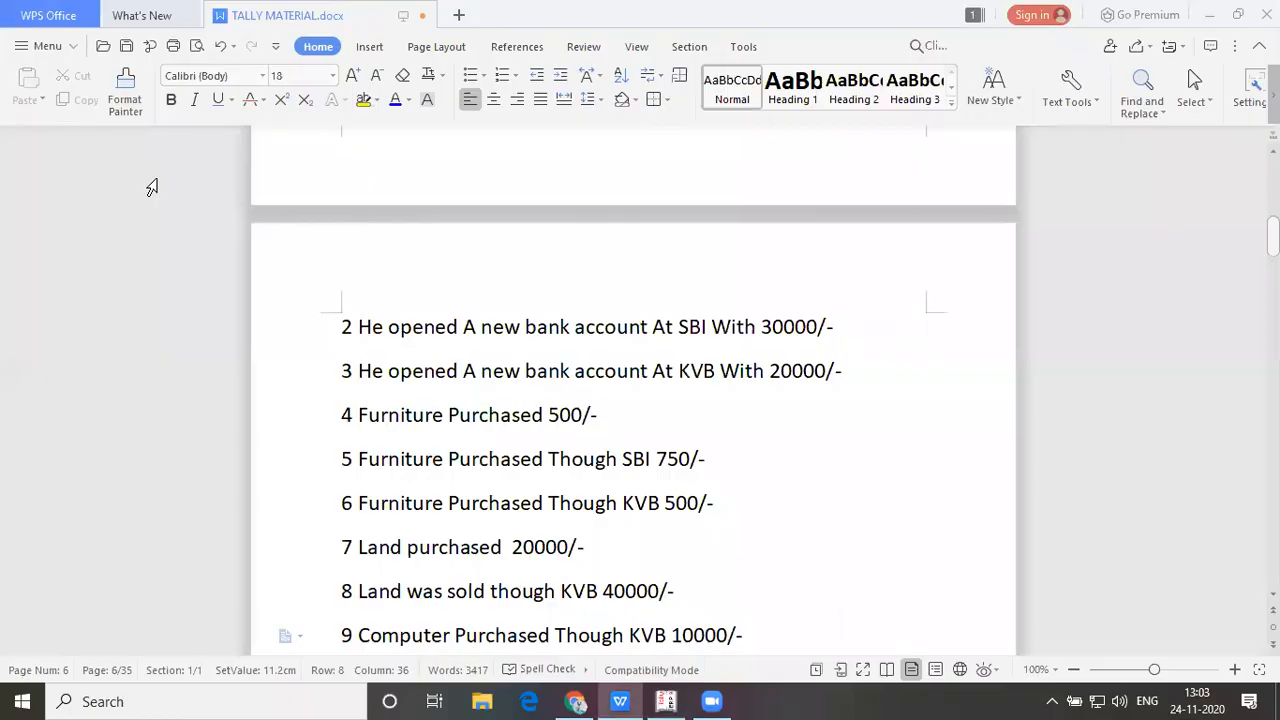
key("alt+Tab")
type("C")
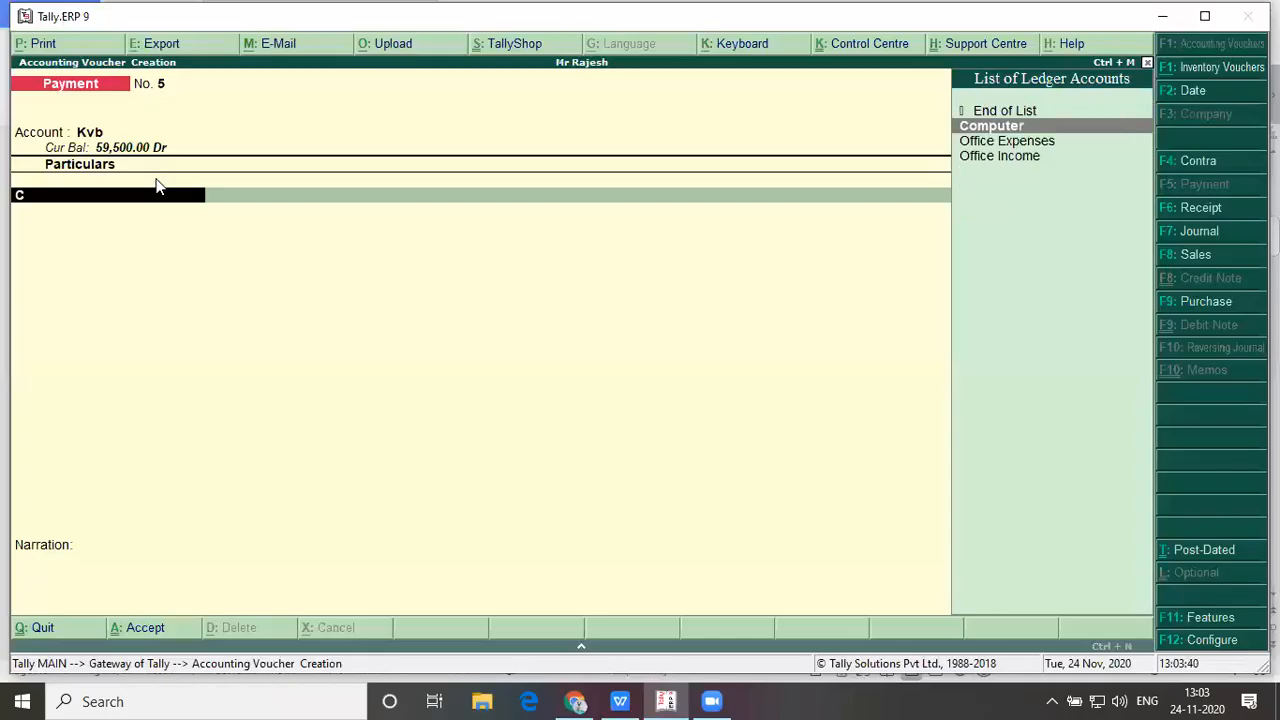
type("om")
key("Return")
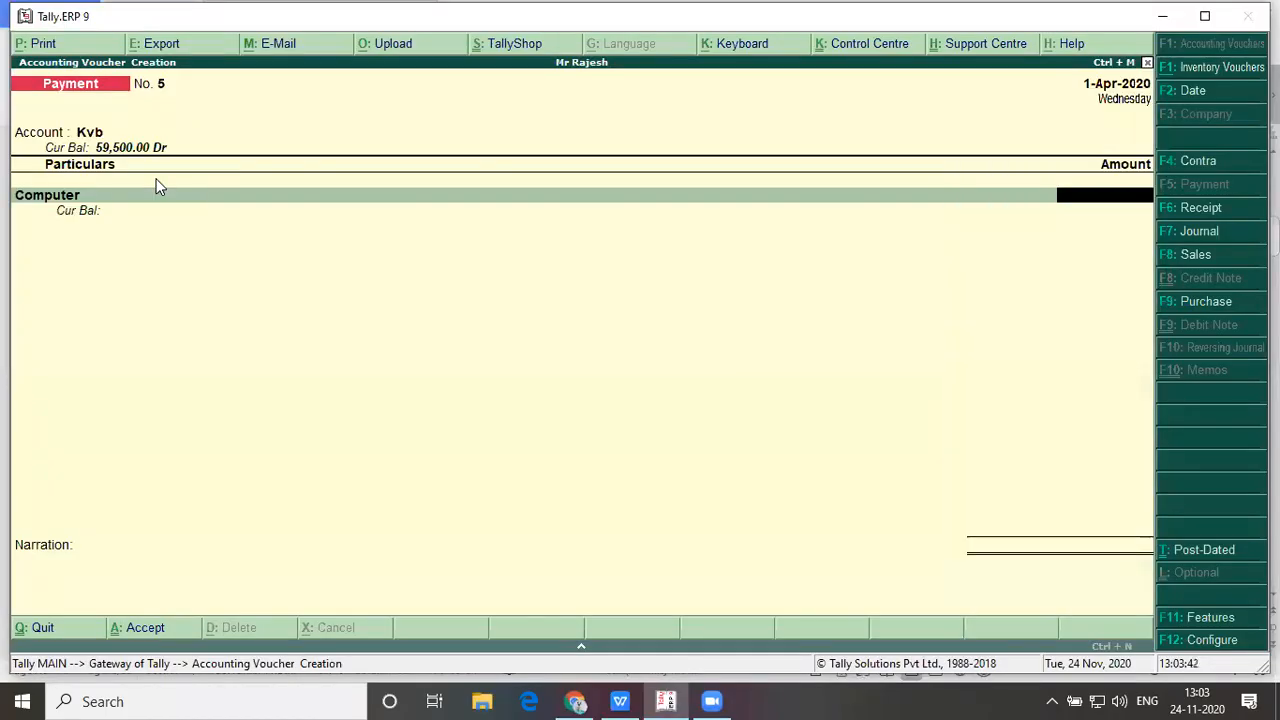
Check the computer price in the WPS document, enter 10000 in Tally with the Cheque allocation for Kvb and save the Payment voucher
key("alt+Tab")
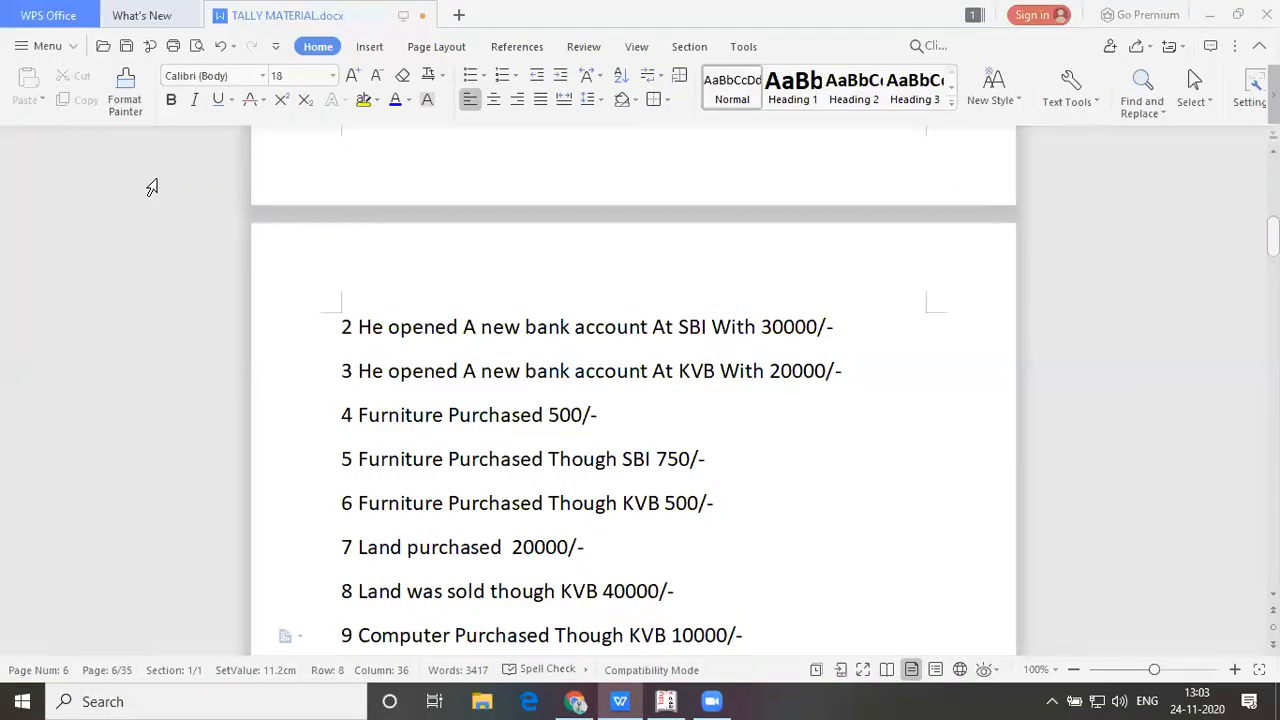
key("alt+Tab")
type("10000")
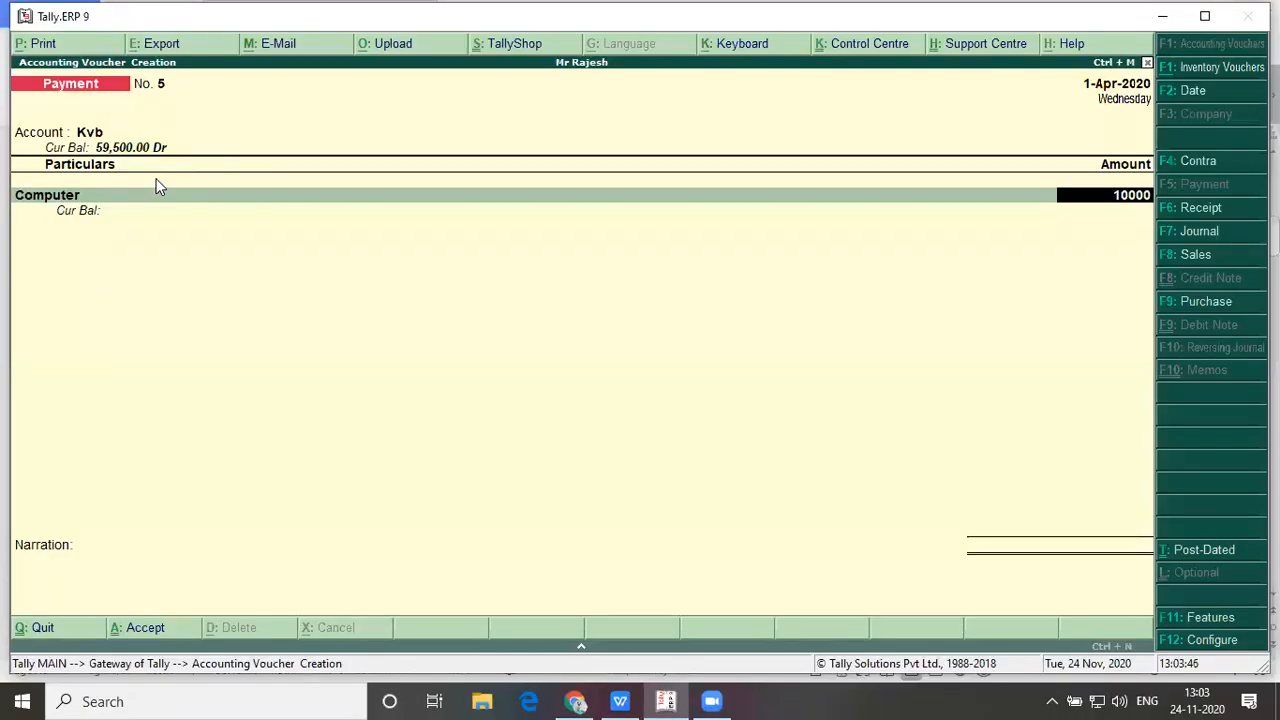
key("Return")
key("Return")
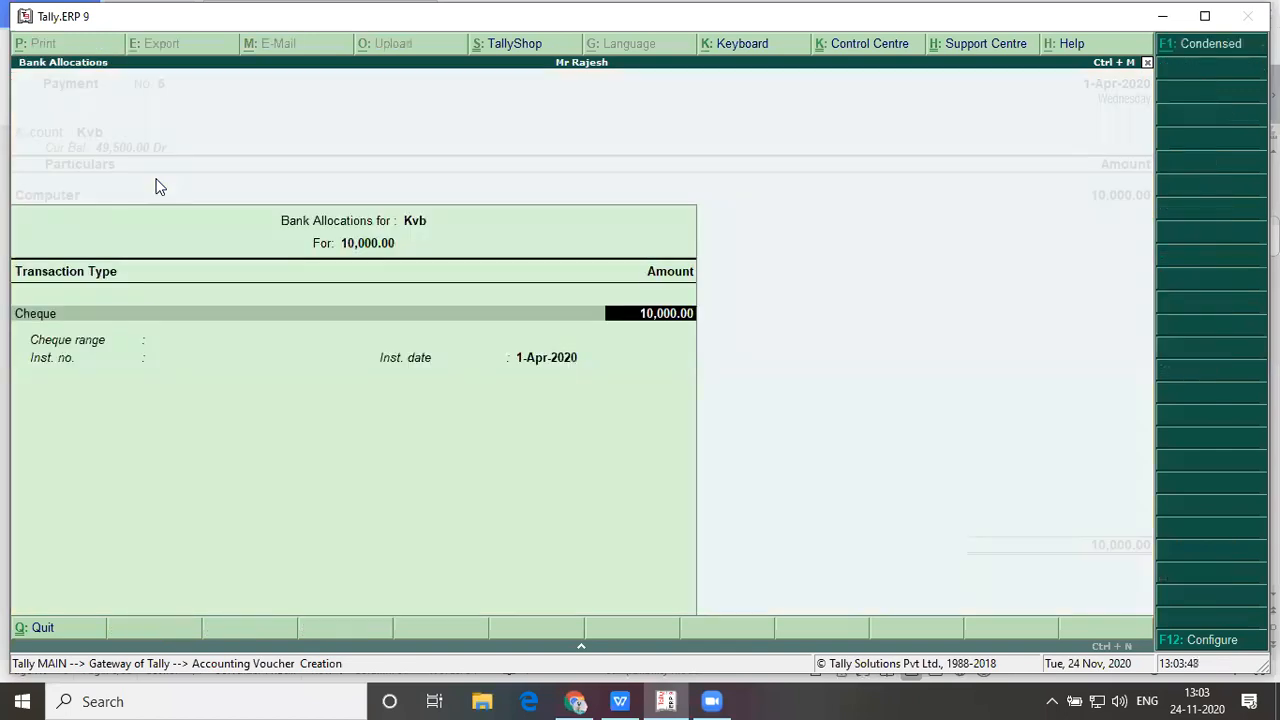
key("Return")
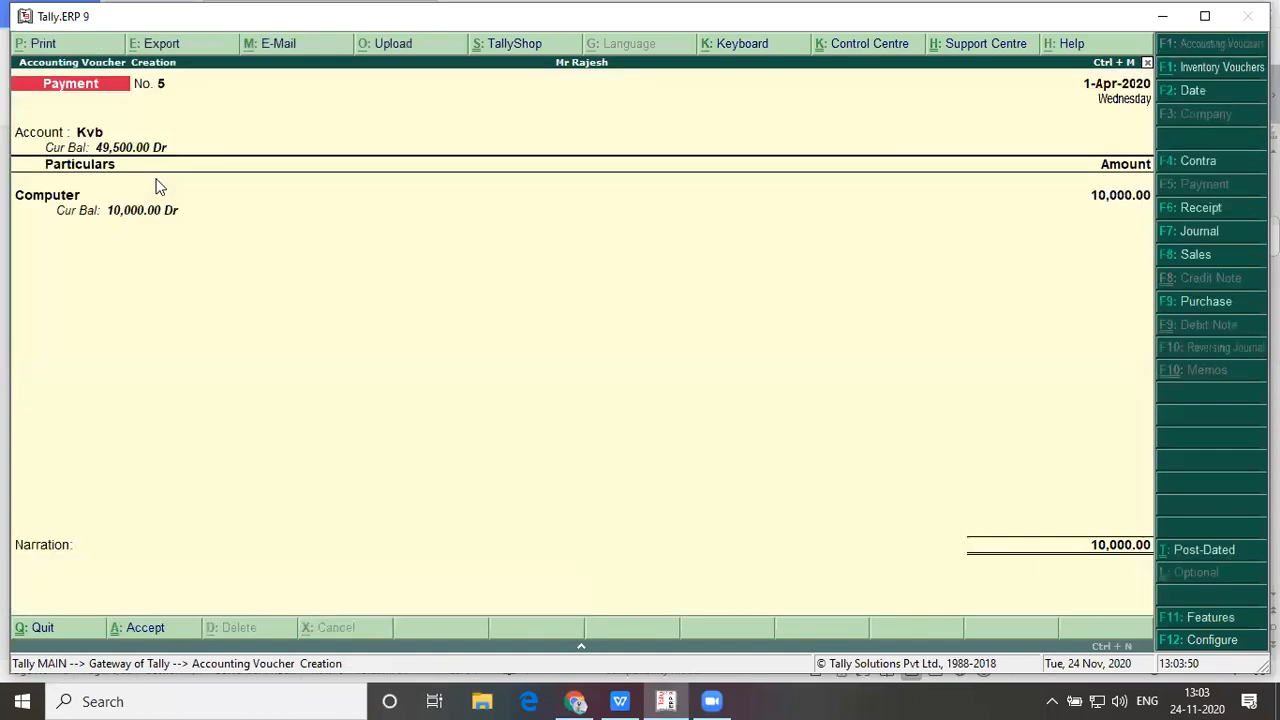
key("Return")
key("Return")
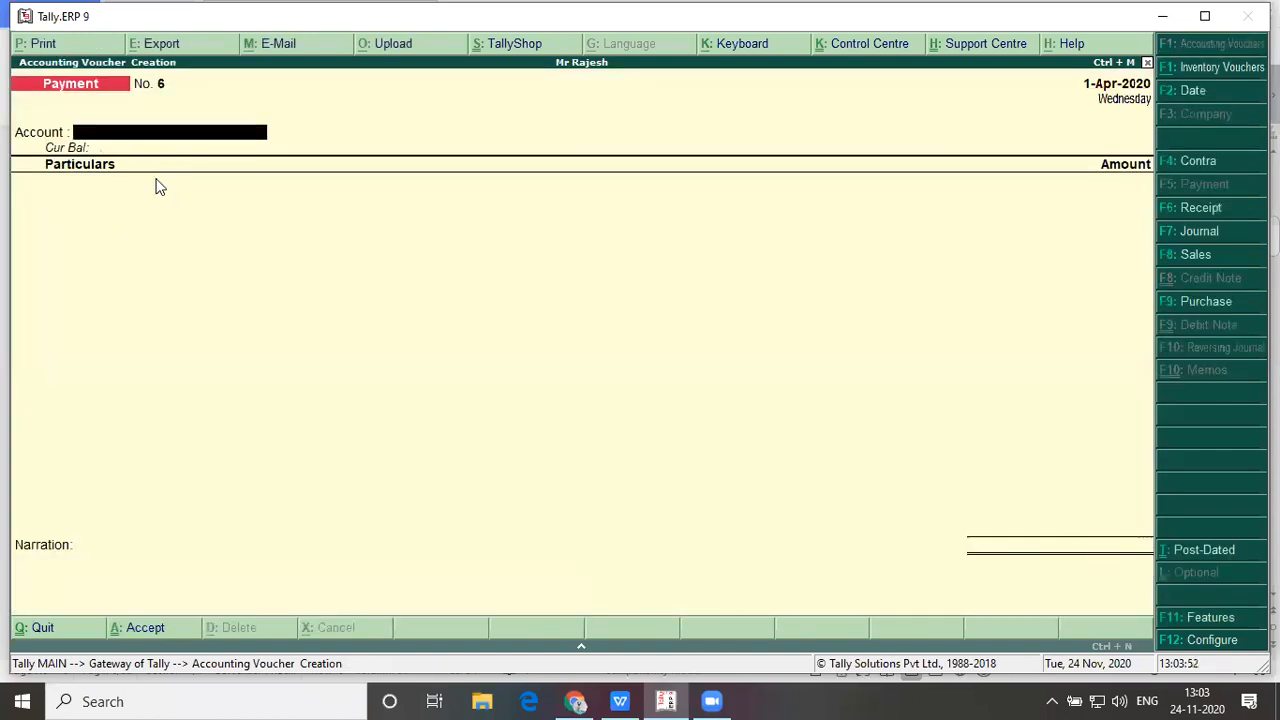
Check transaction 10 in the WPS document, then start a Tally Receipt voucher with Sbi as the account and Computer as the particulars ledger
key("alt+Tab")
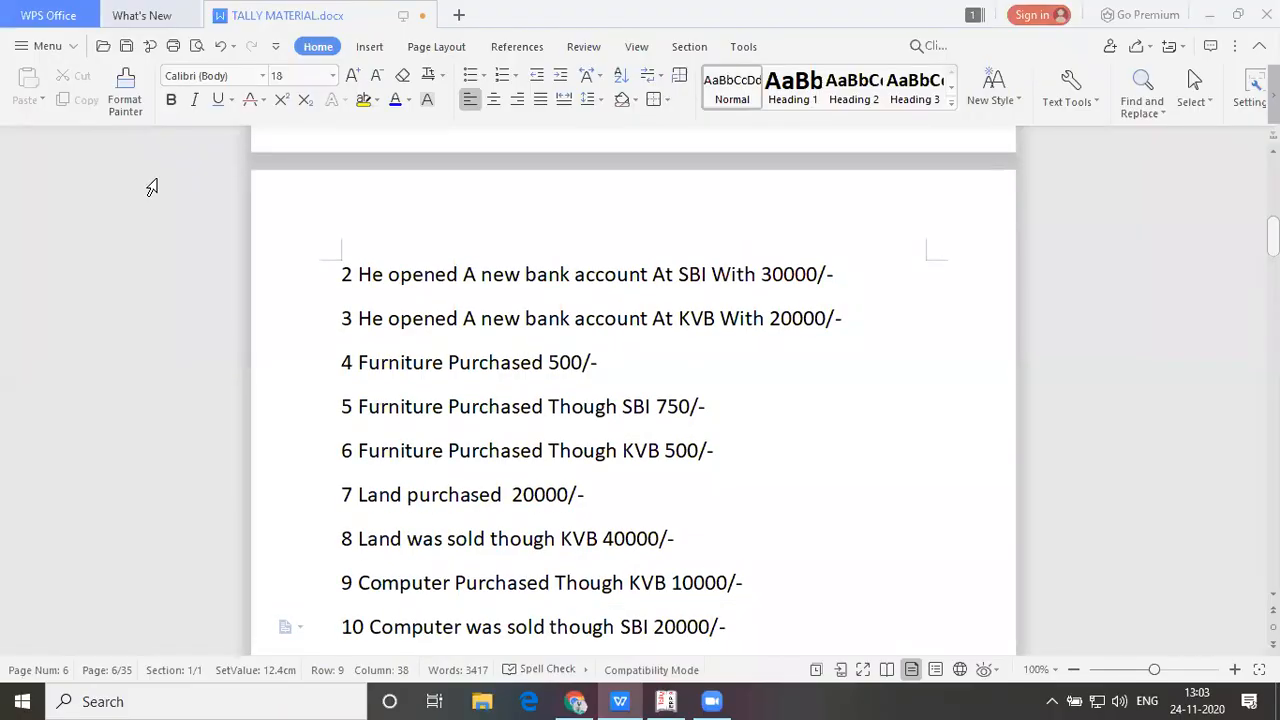
key("alt+Tab")
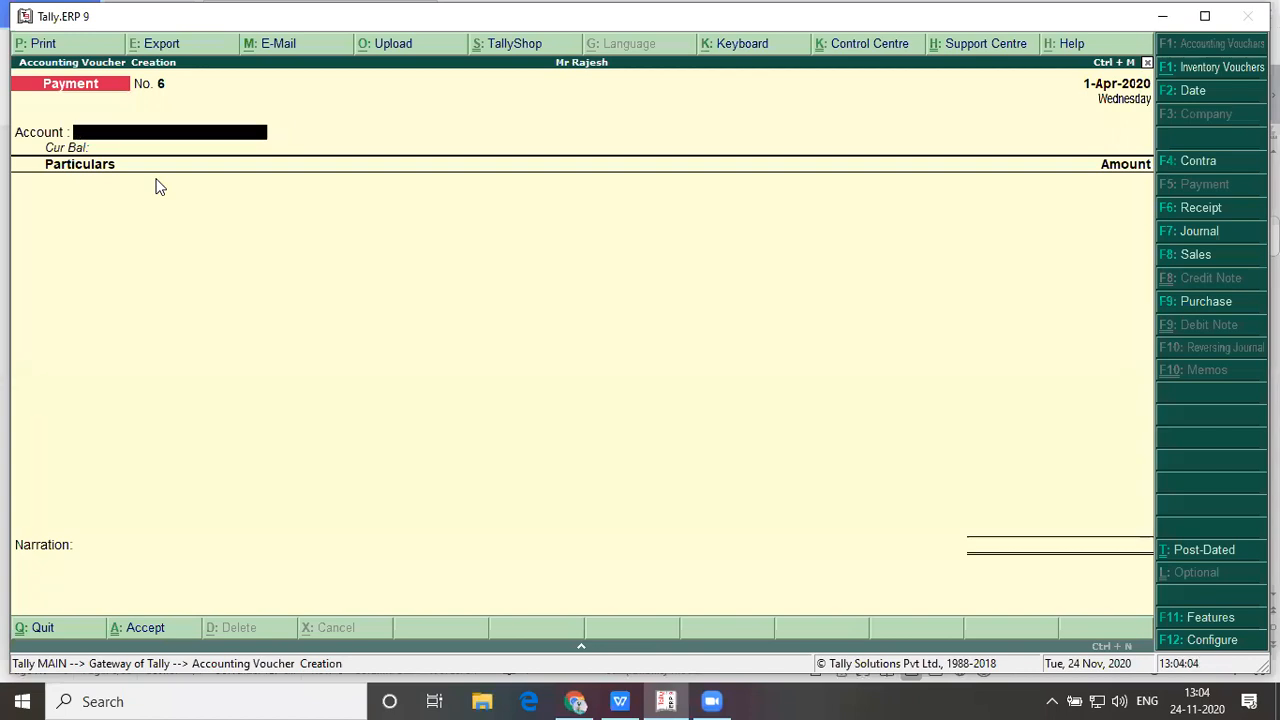
key("F6")
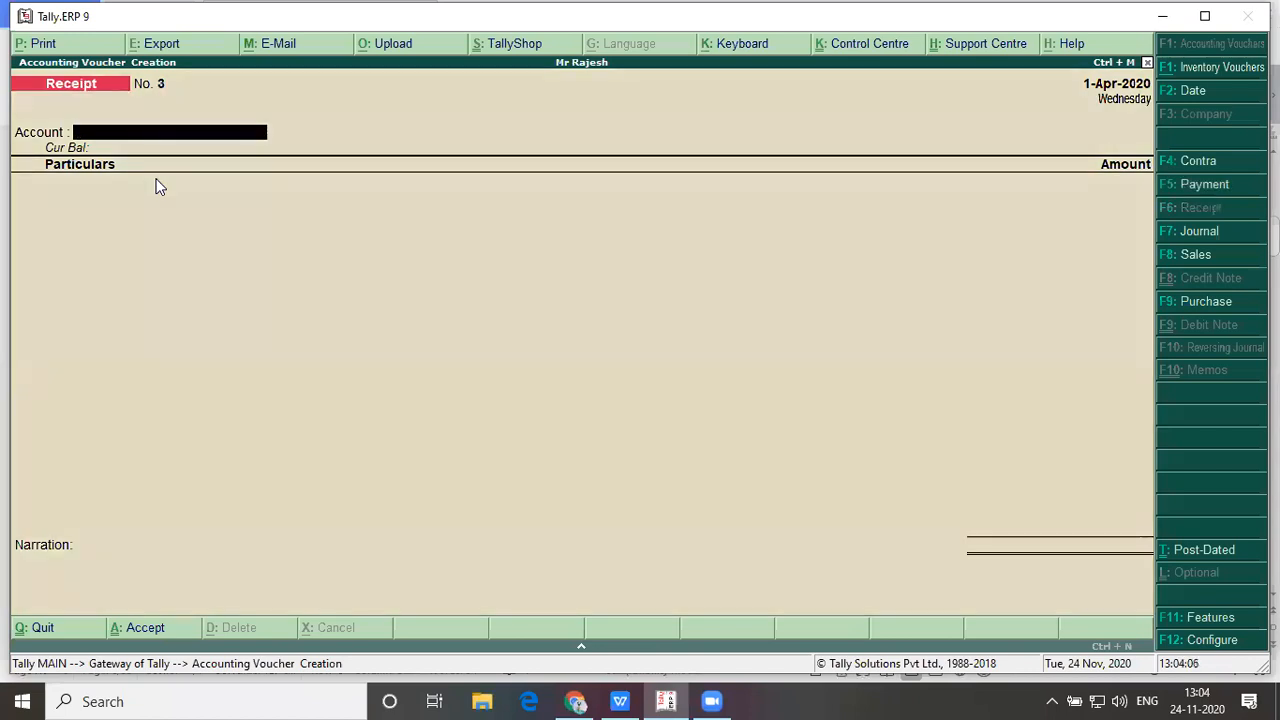
type("S")
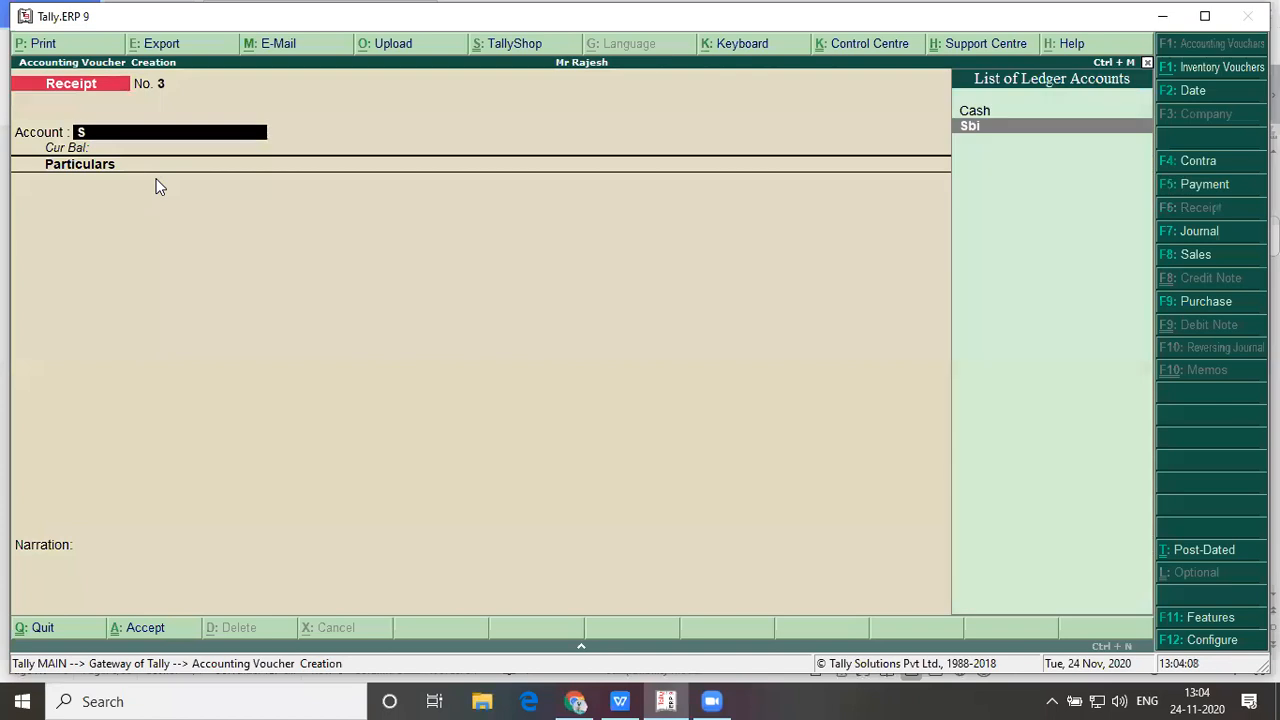
key("Return")
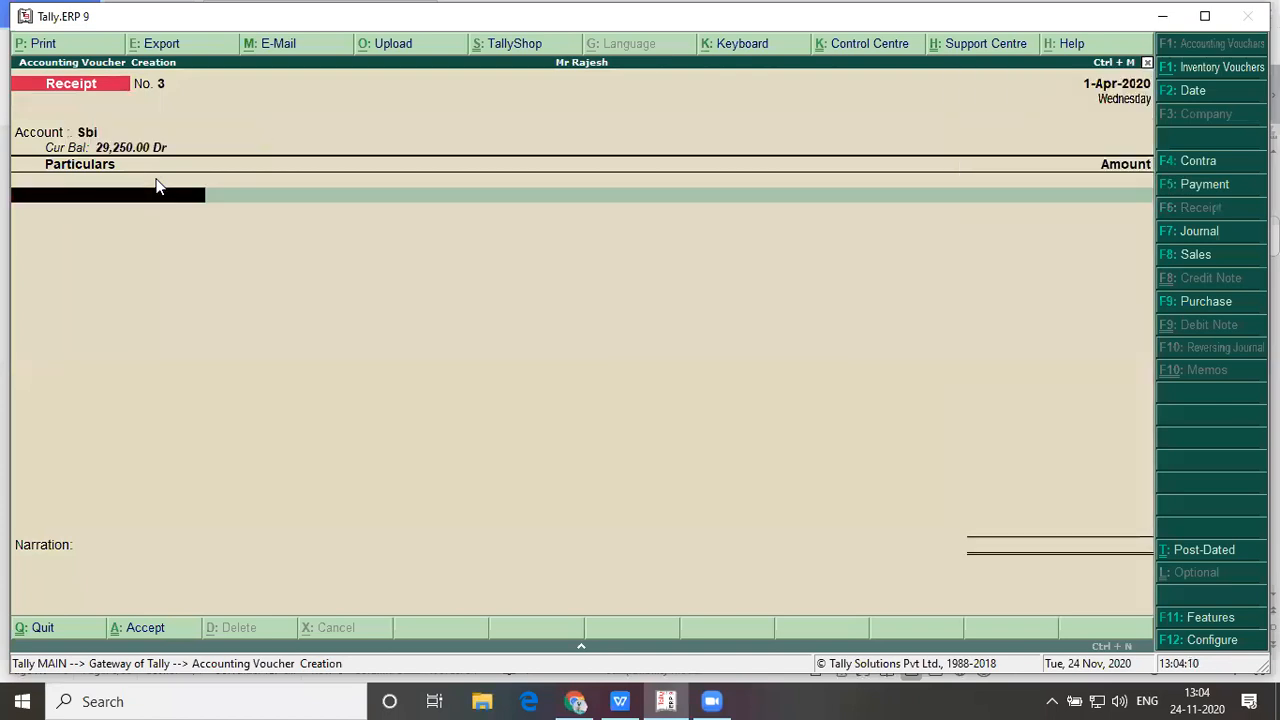
type("C")
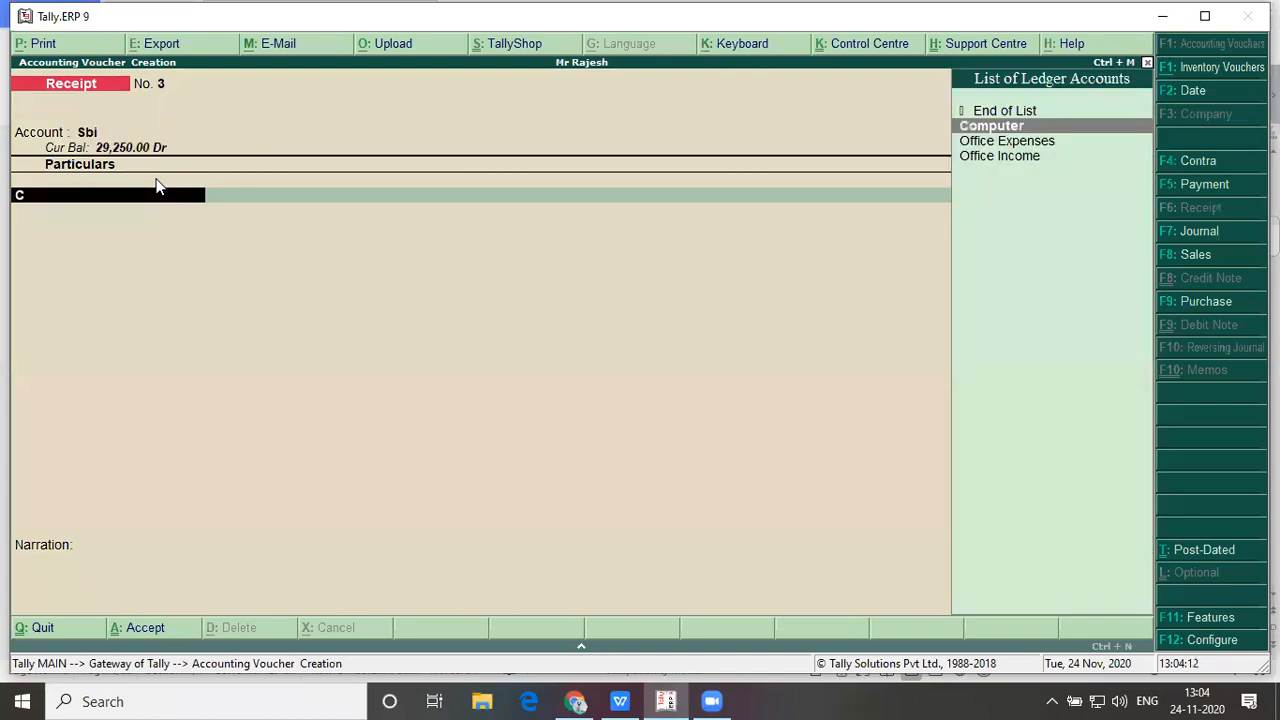
key("Return")
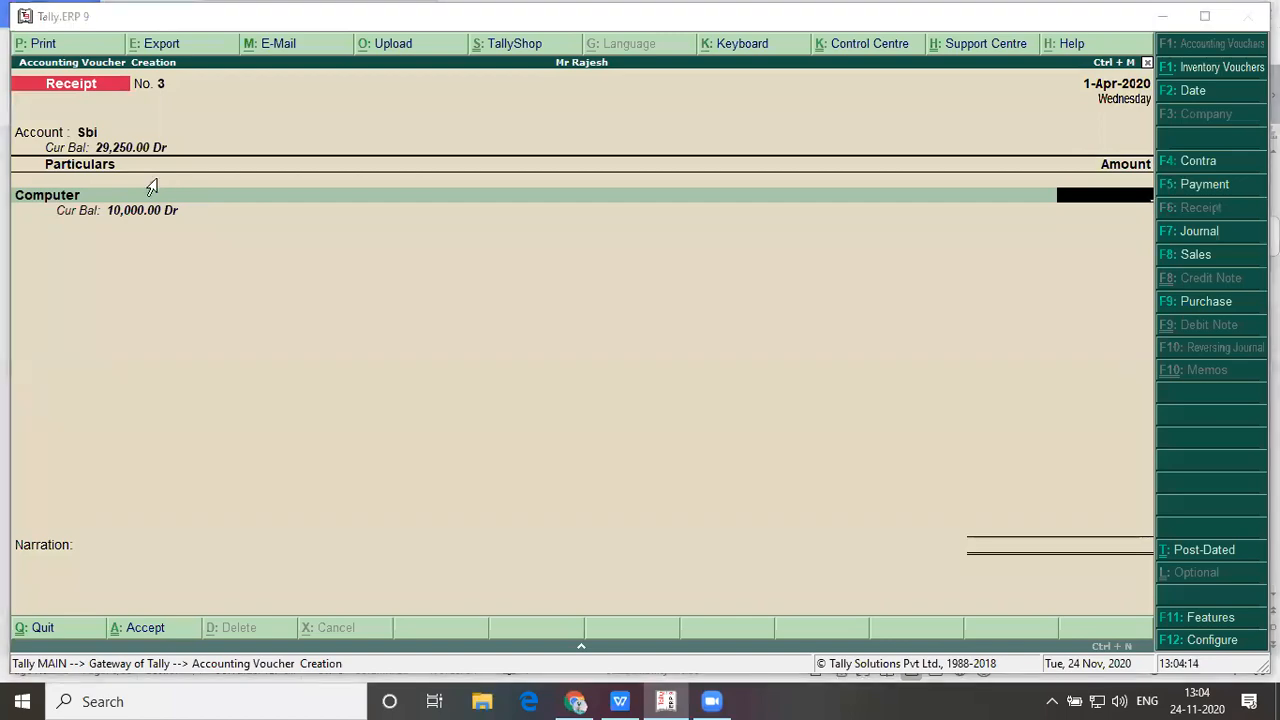
Check the computer's sale price in the WPS document, enter 20000 in Tally with the Cheque/DD allocation for Sbi and save the Receipt voucher
key("alt+Tab")
key("alt+Tab")
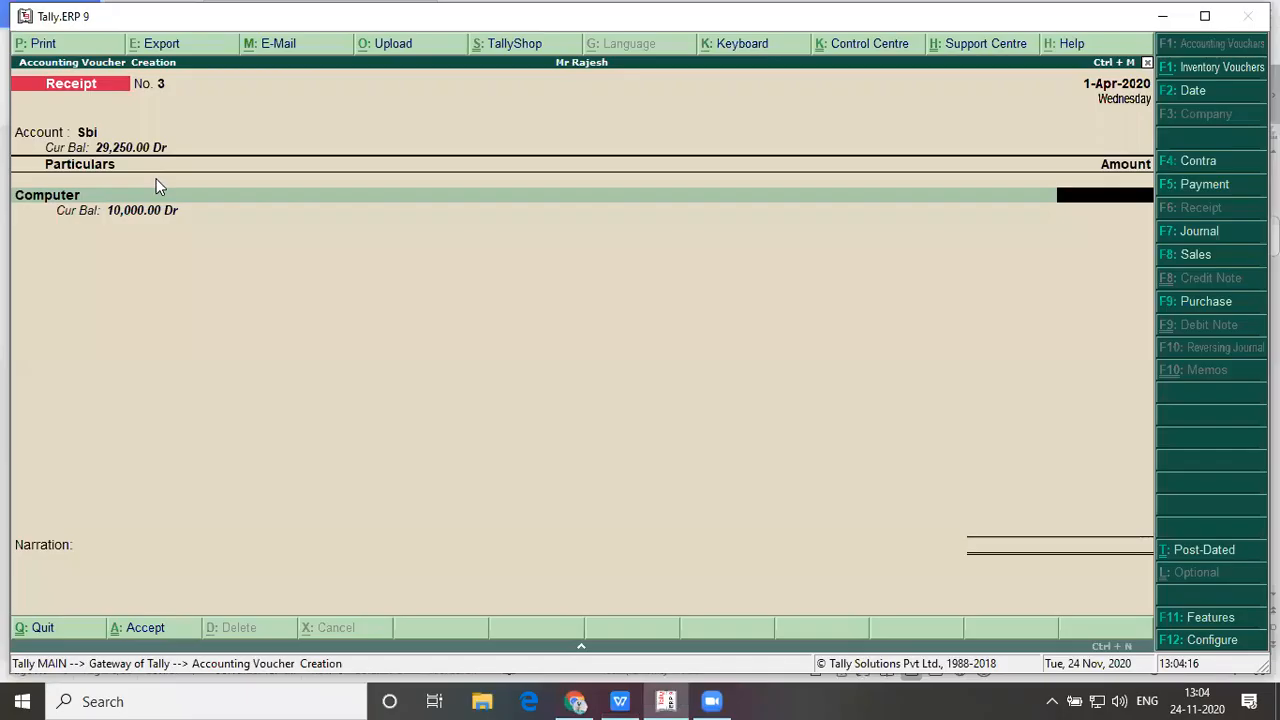
type("200000")
key("BackSpace")
key("Return")
key("Return")
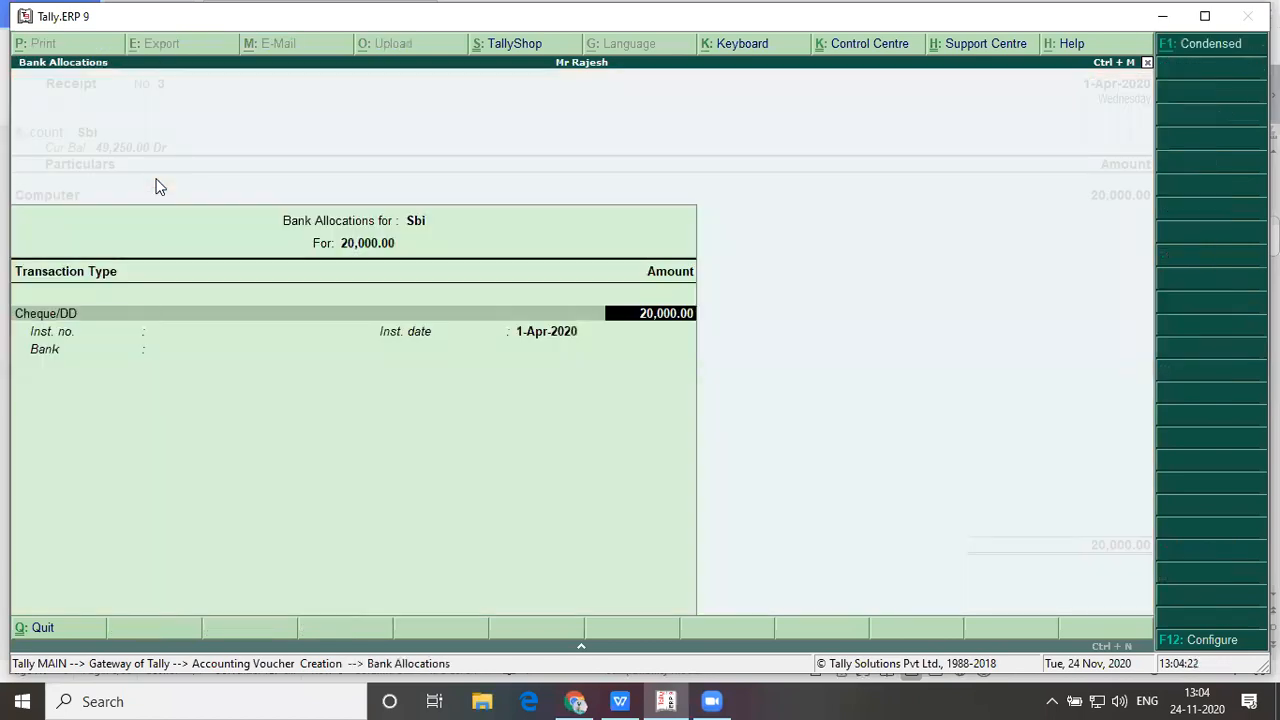
key("Return")
key("Return")
key("Return")
key("Return")
key("Return")
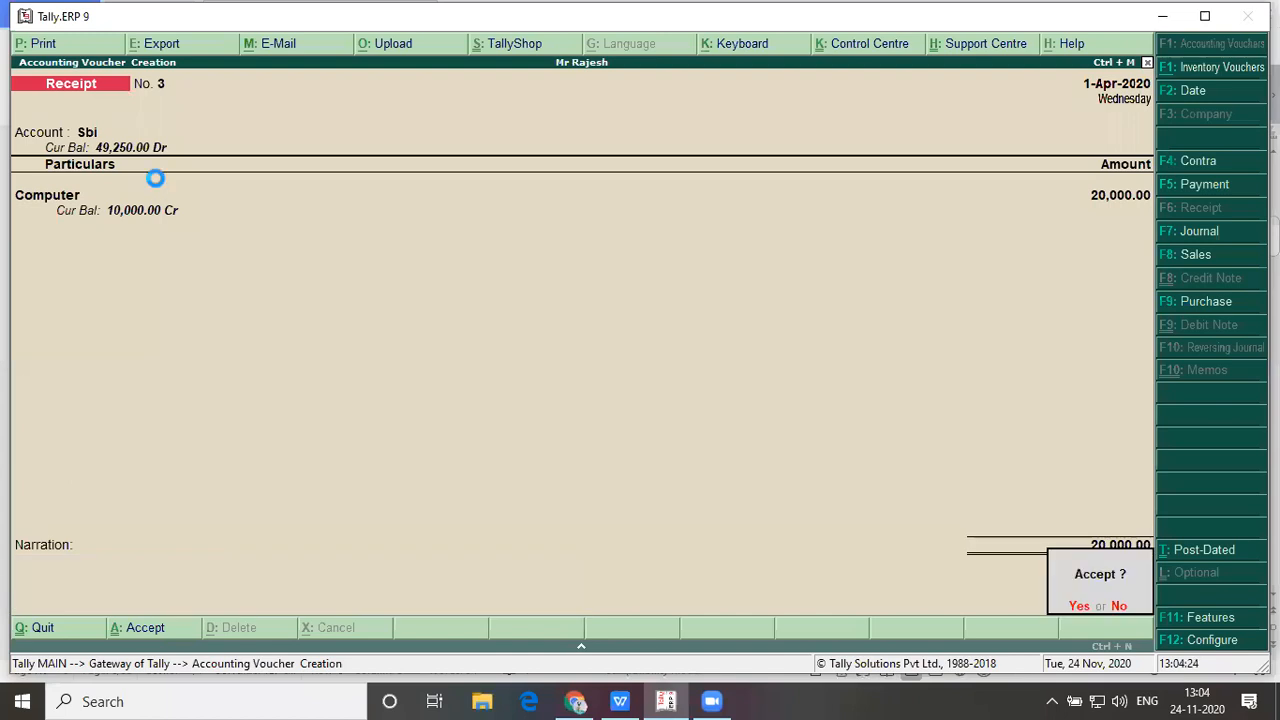
key("Return")
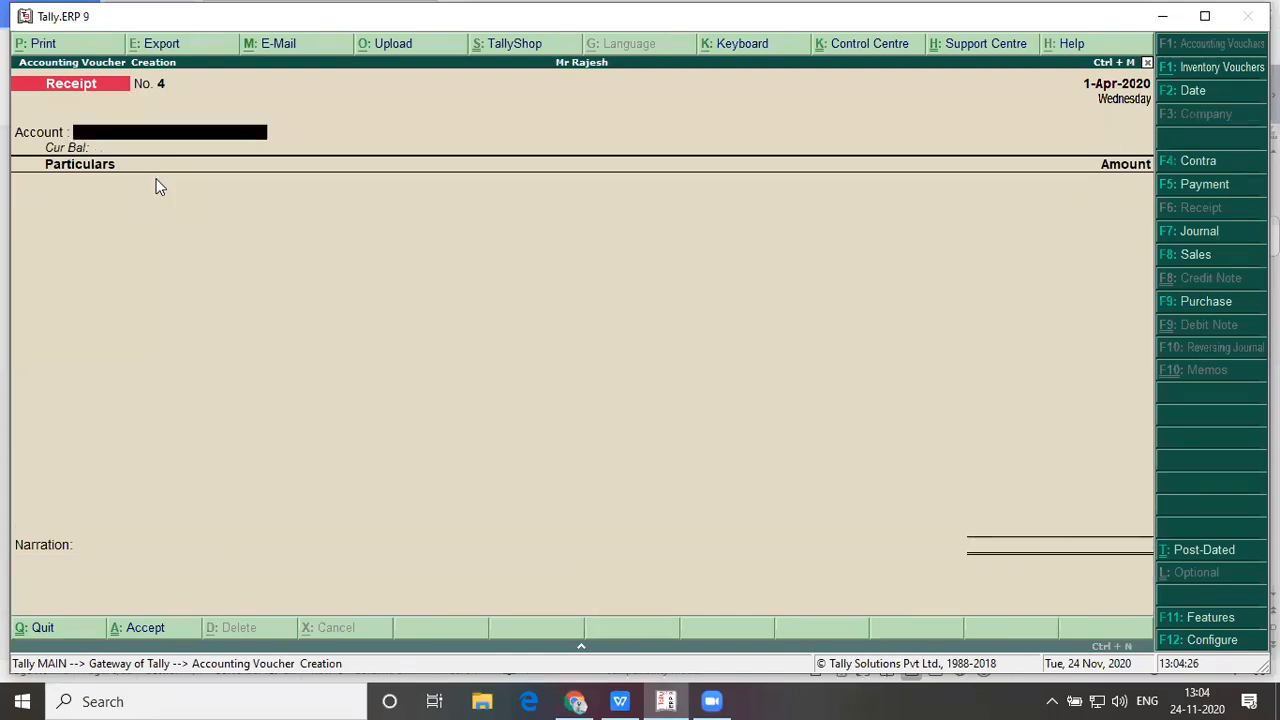
Check transaction 11, the office expenses through SBI, in the WPS document and switch the Tally voucher entry to Payment
key("alt+Tab")
key("Down")
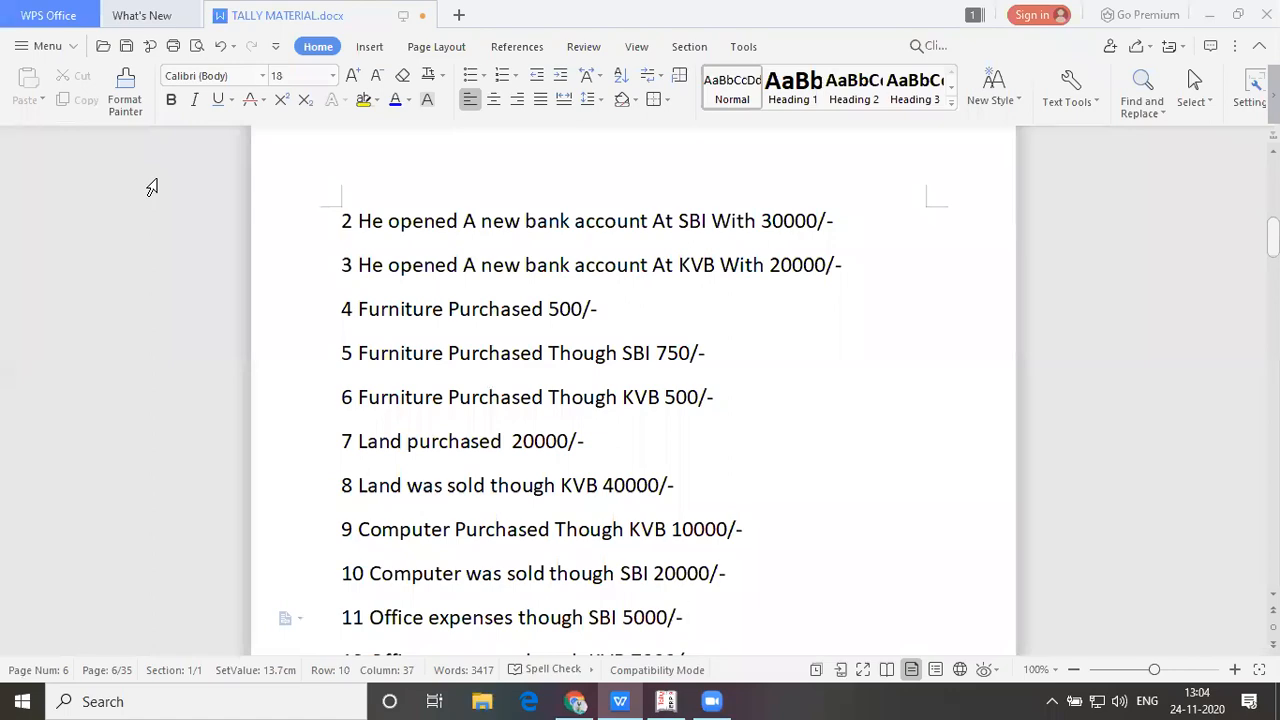
key("alt+Tab")
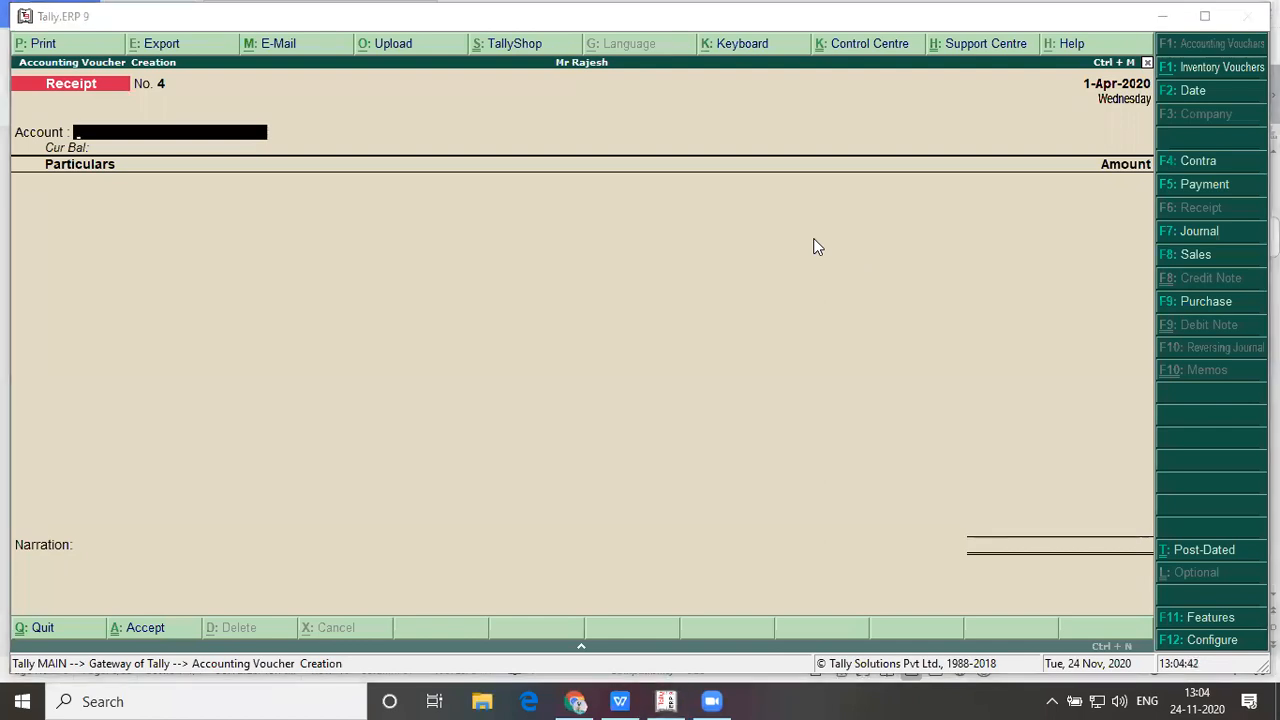
left_click(700, 186)
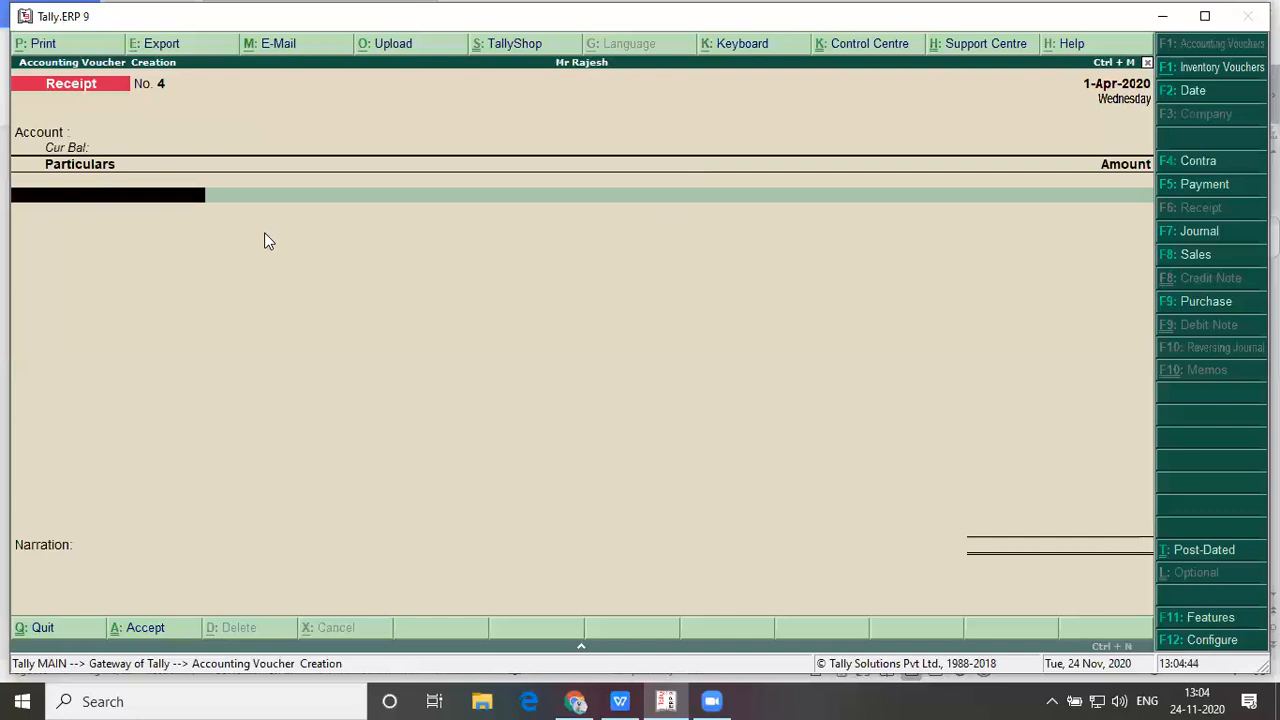
key("F5")
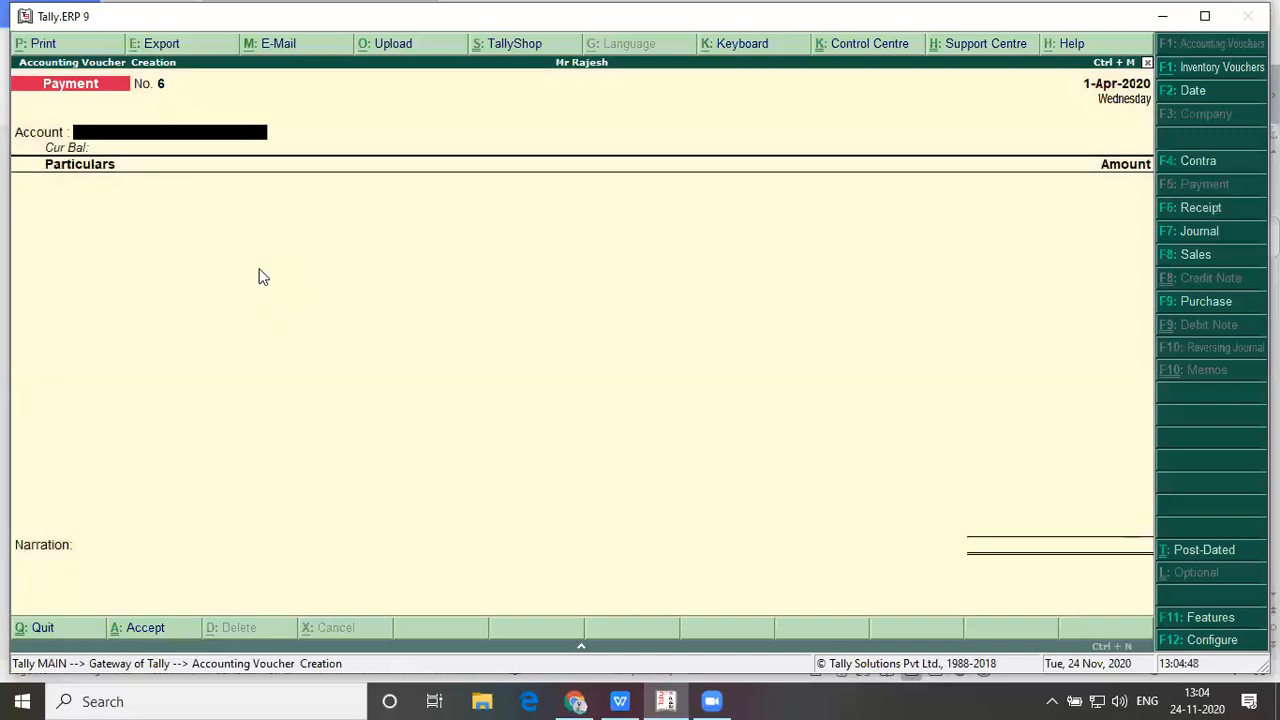
Recheck transaction 11 in the WPS document and set Sbi as the Payment voucher's account and Office Expenses as its particulars ledger in Tally
key("alt+Tab")
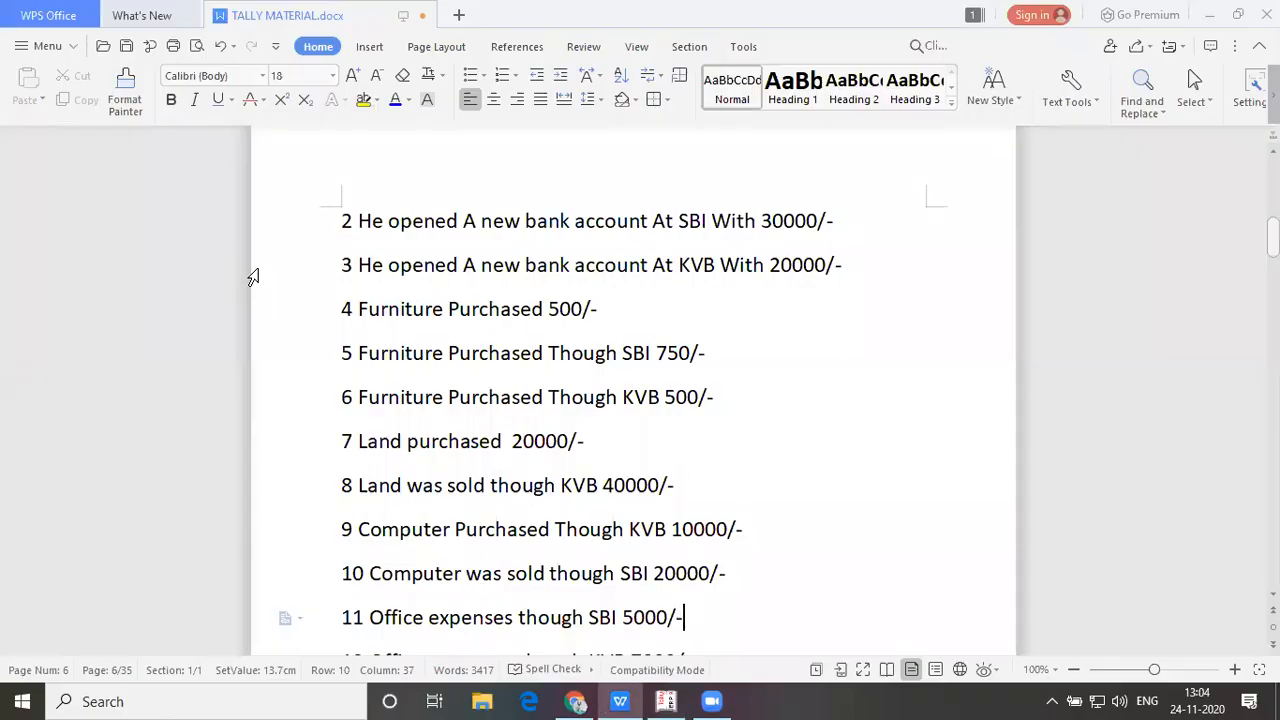
key("alt+Tab")
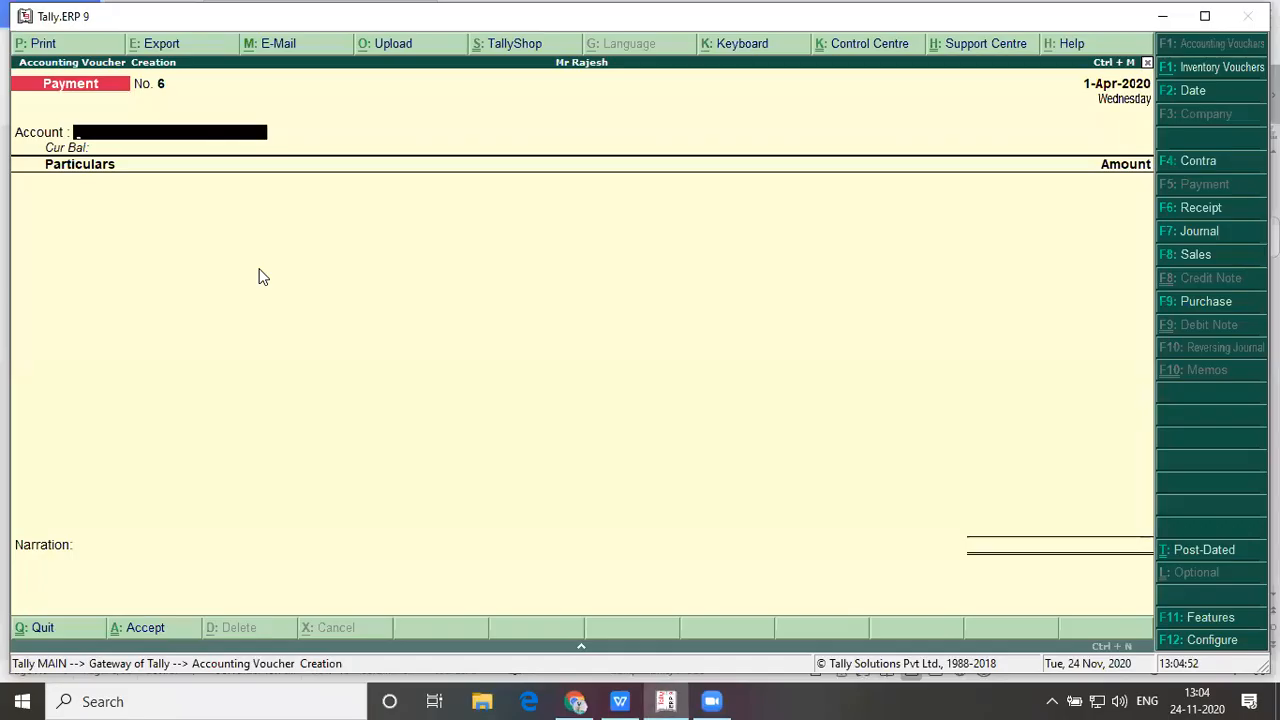
type("S")
key("Return")
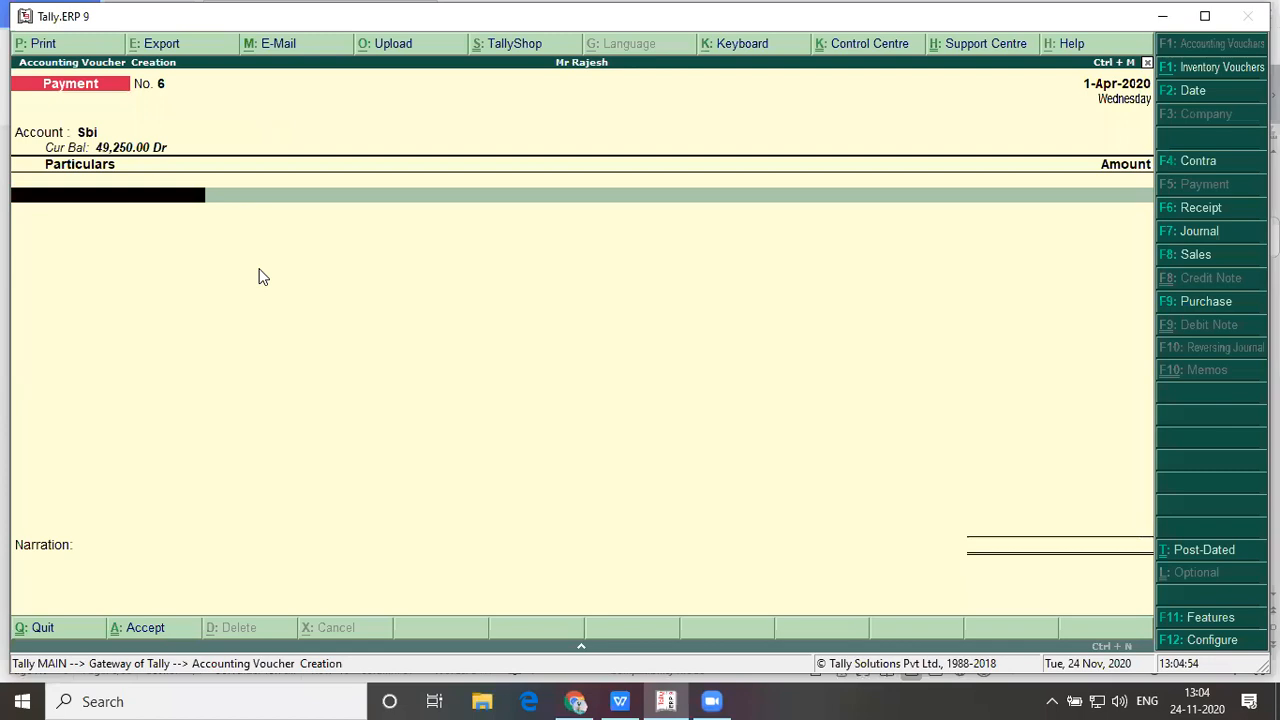
type("Office Expenses")
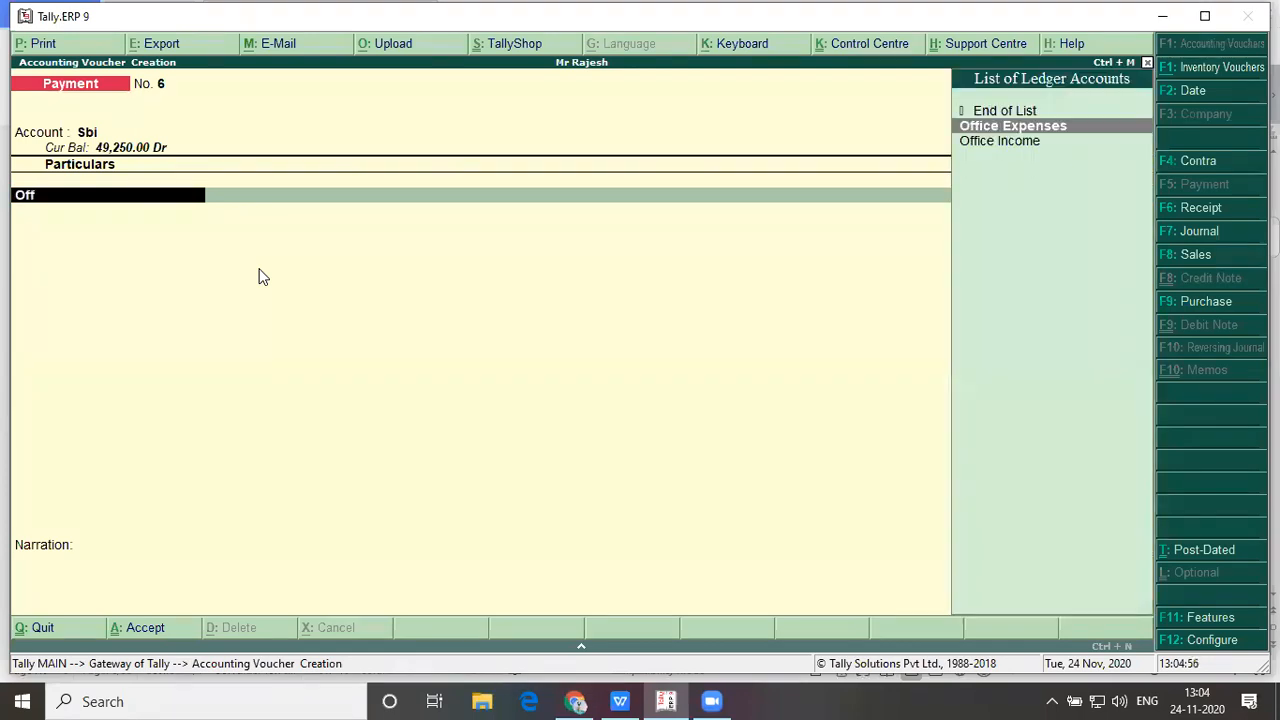
key("Return")
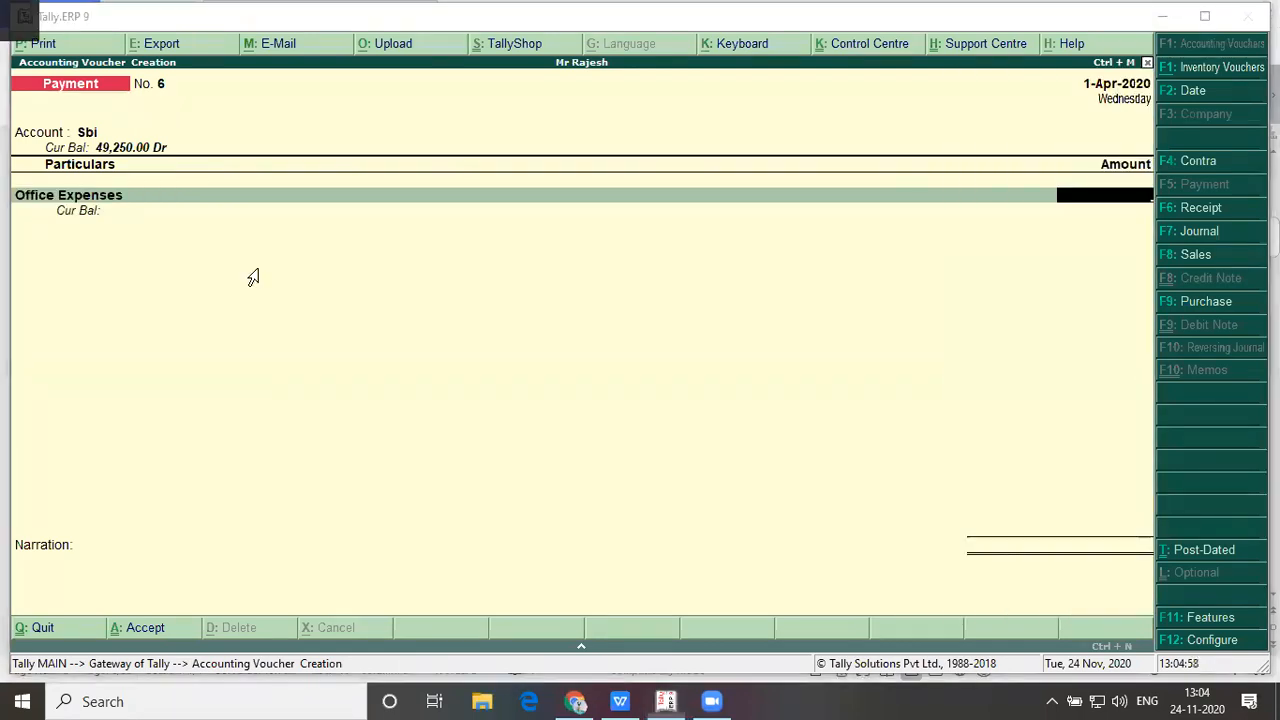
Check the expense amount in the WPS document, enter 5000 in Tally with the Cheque allocation for Sbi and save the Payment voucher
key("alt+Tab")
key("alt+Tab")
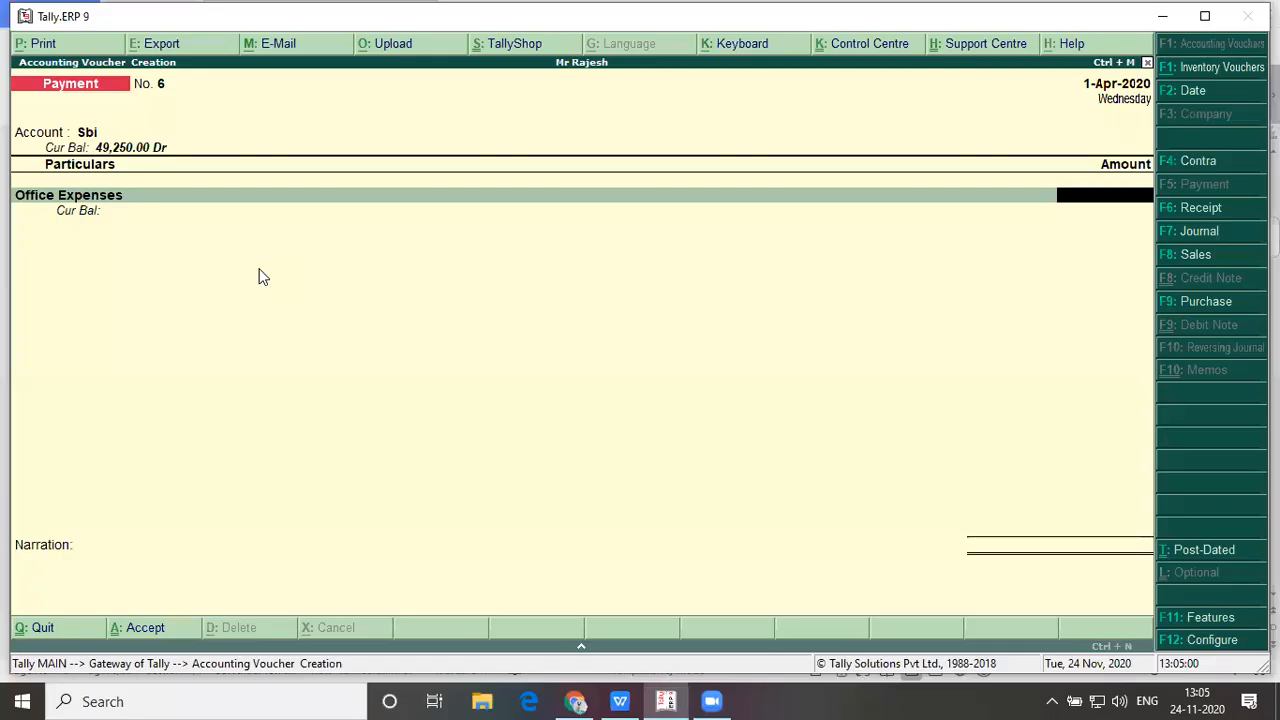
type("5000")
key("Return")
key("Return")
key("Return")
key("Return")
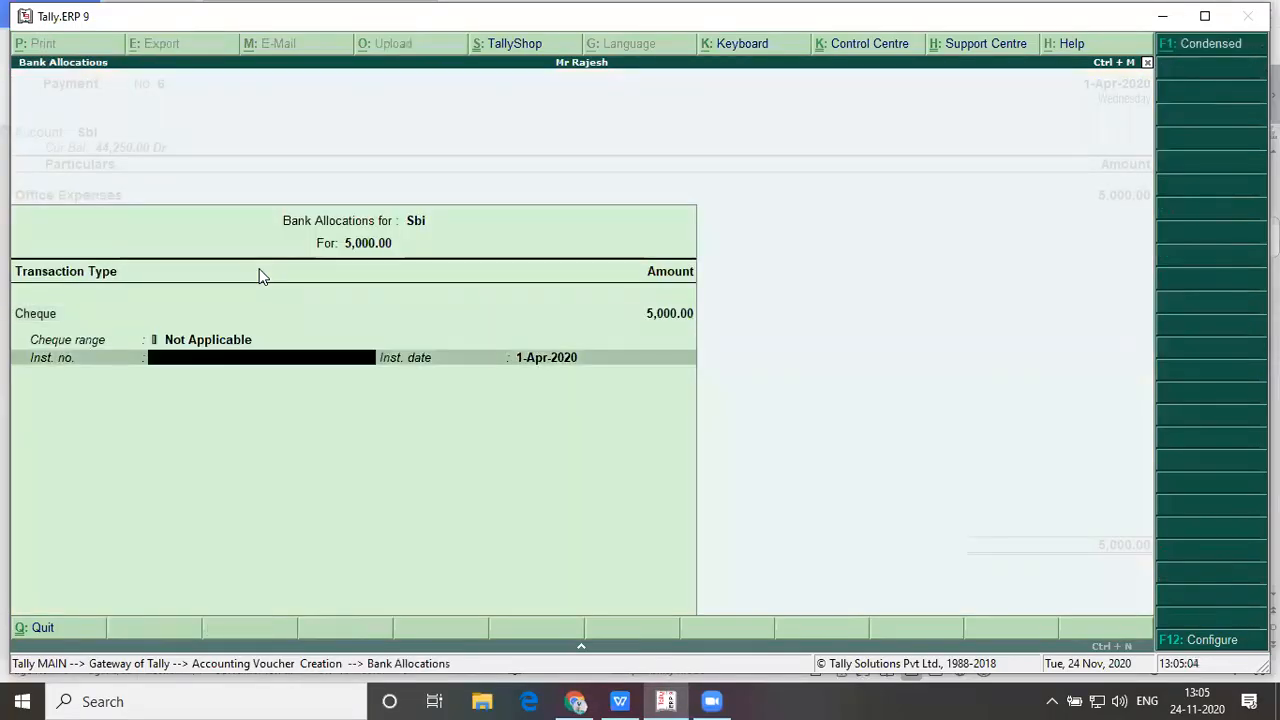
key("Return")
key("Return")
key("Return")
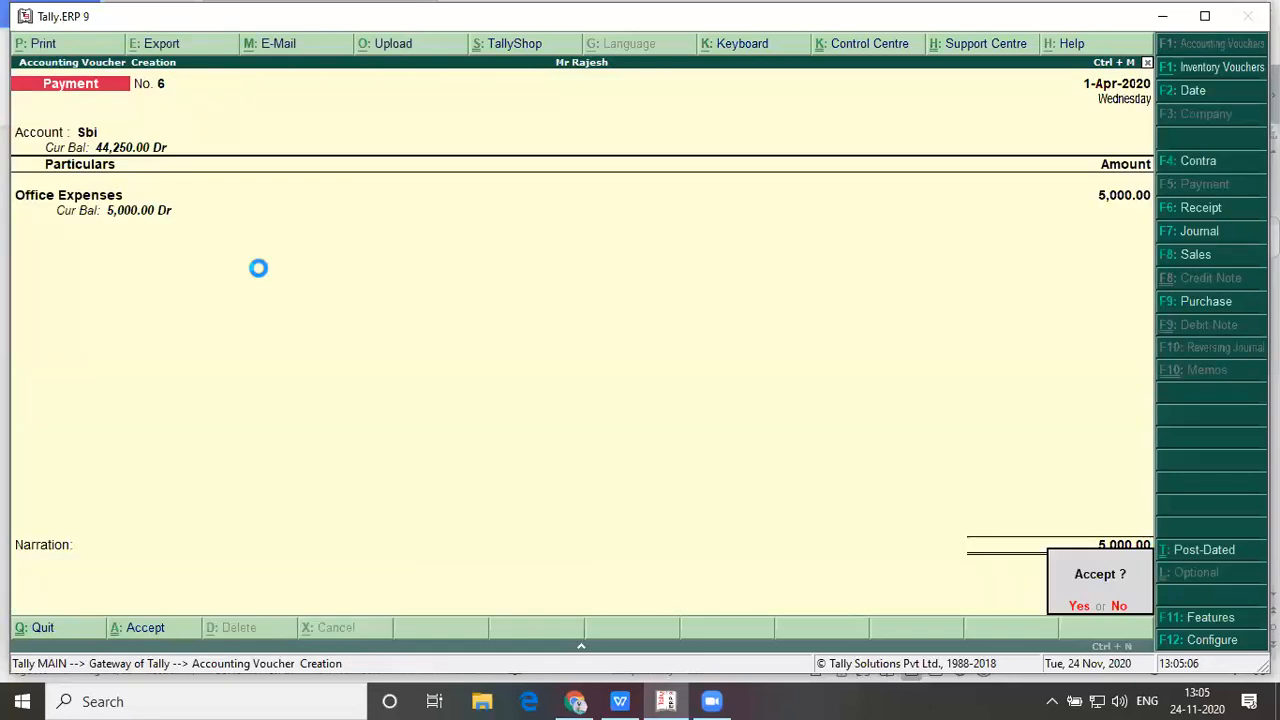
key("y")
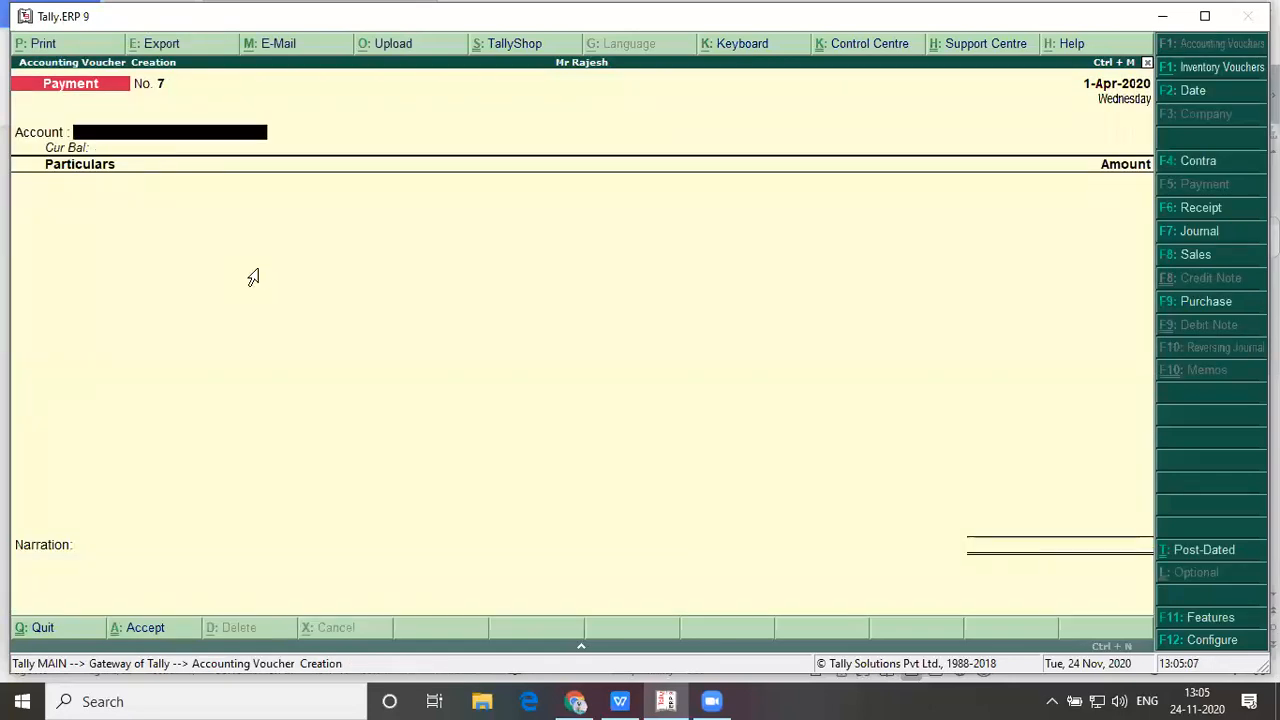
Check transaction 12 in the WPS document and set Kvb as the new Payment voucher's account and Office Expenses as its particulars ledger in Tally
key("alt+Tab")
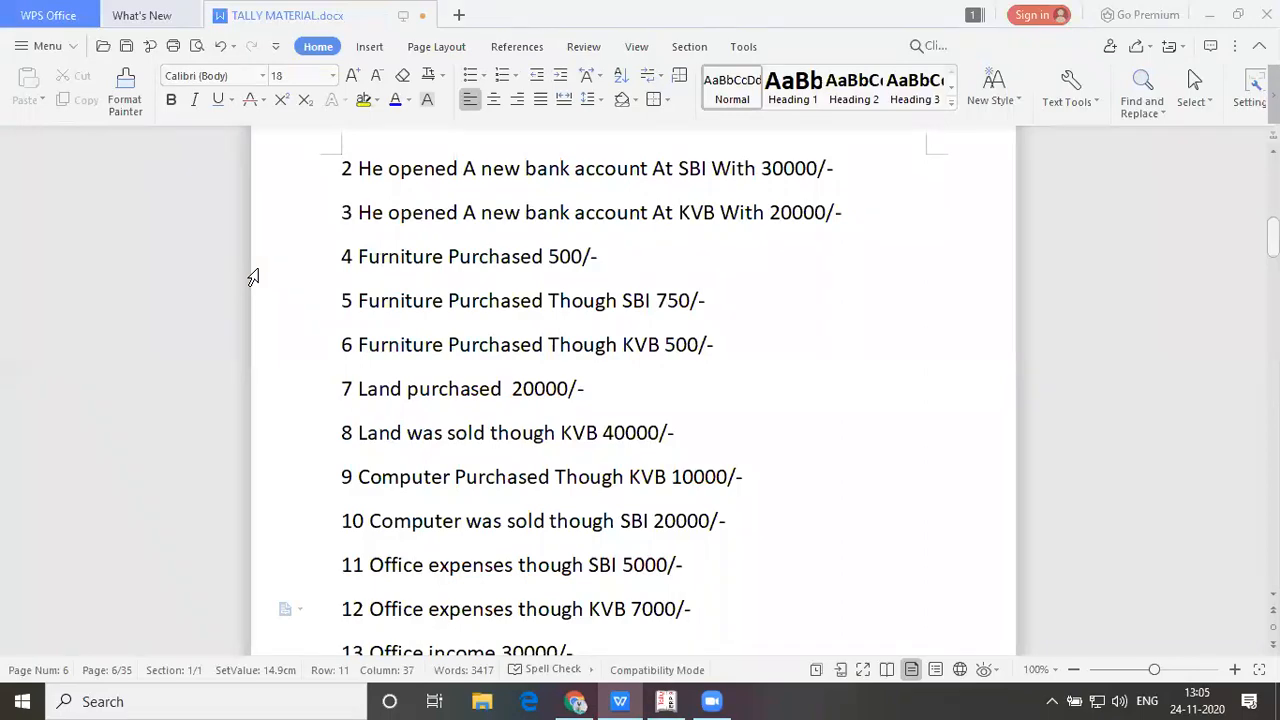
key("alt+Tab")
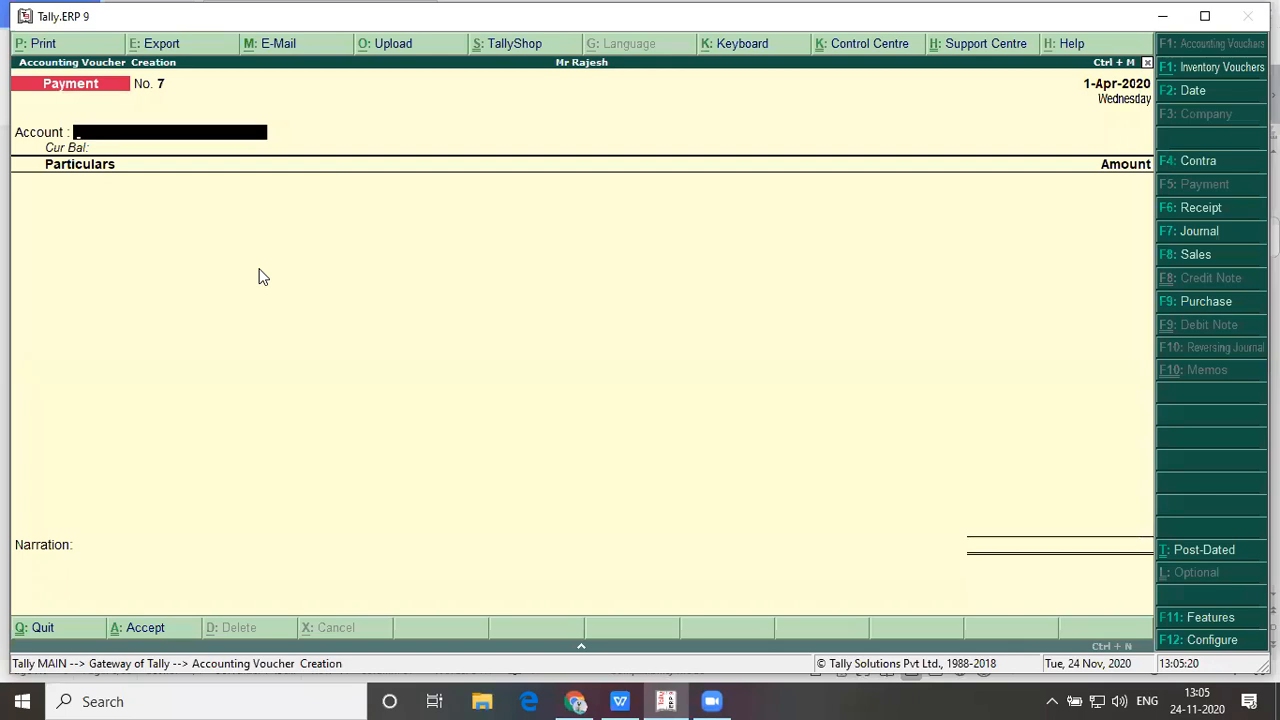
type("k")
key("Return")
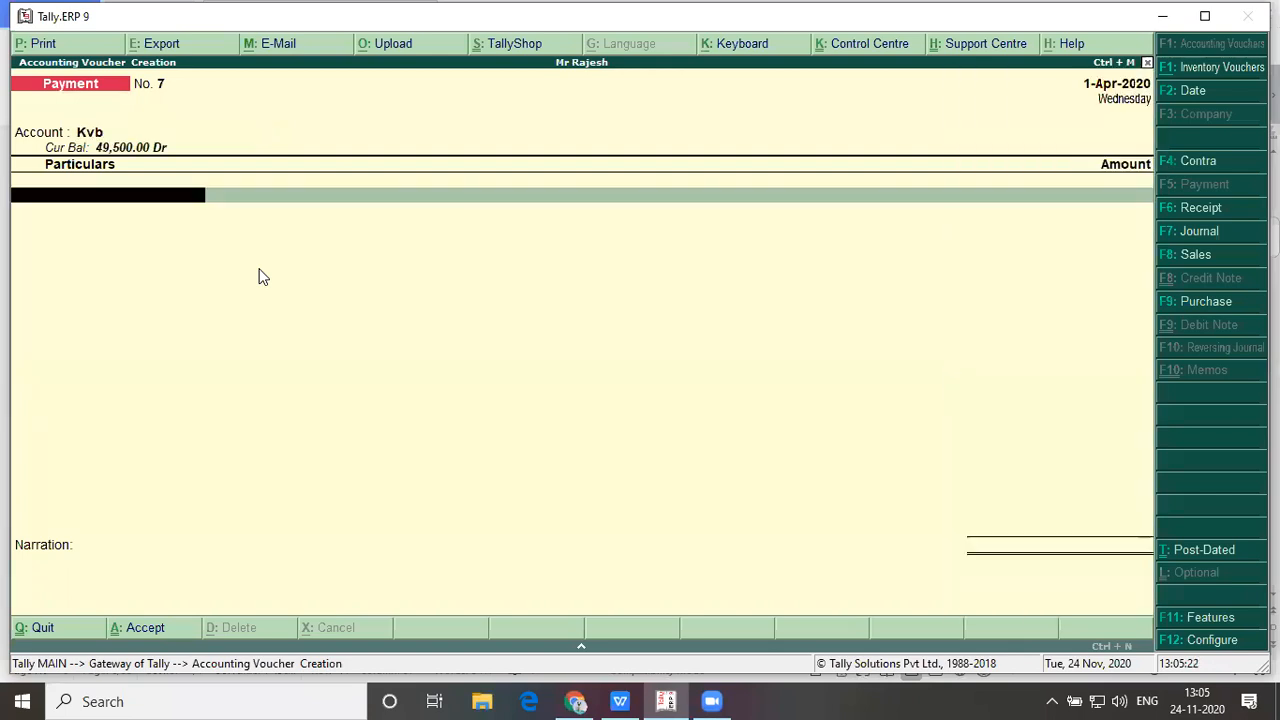
type("Of")
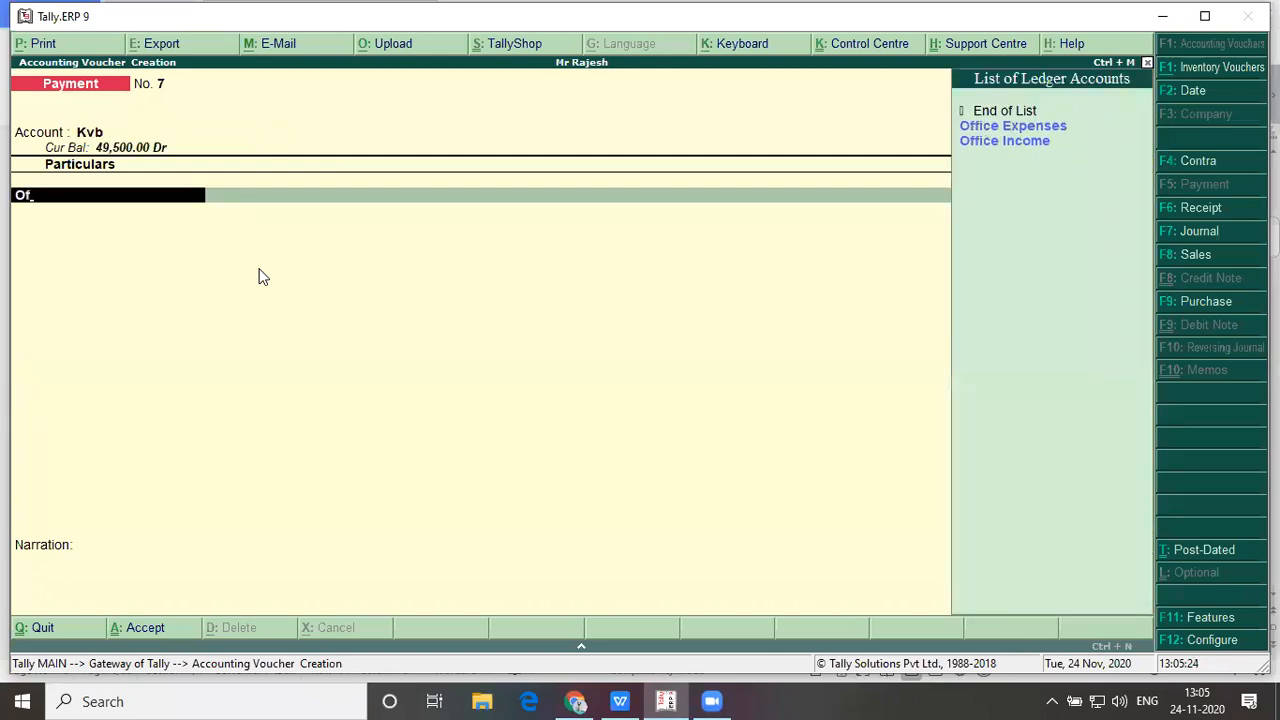
key("Down")
key("Return")
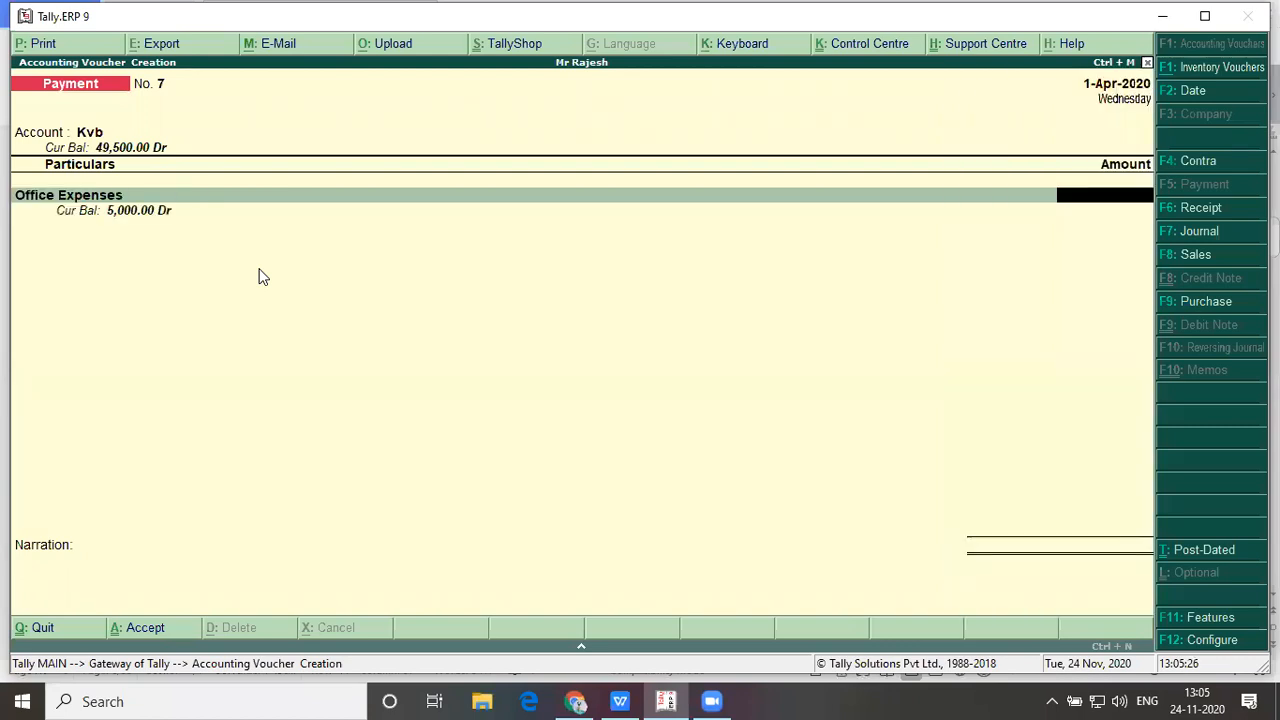
Check the transaction 12 amount in the WPS document, enter 7000 in Tally with the Cheque allocation for Kvb and save the Payment voucher
key("alt+Tab")
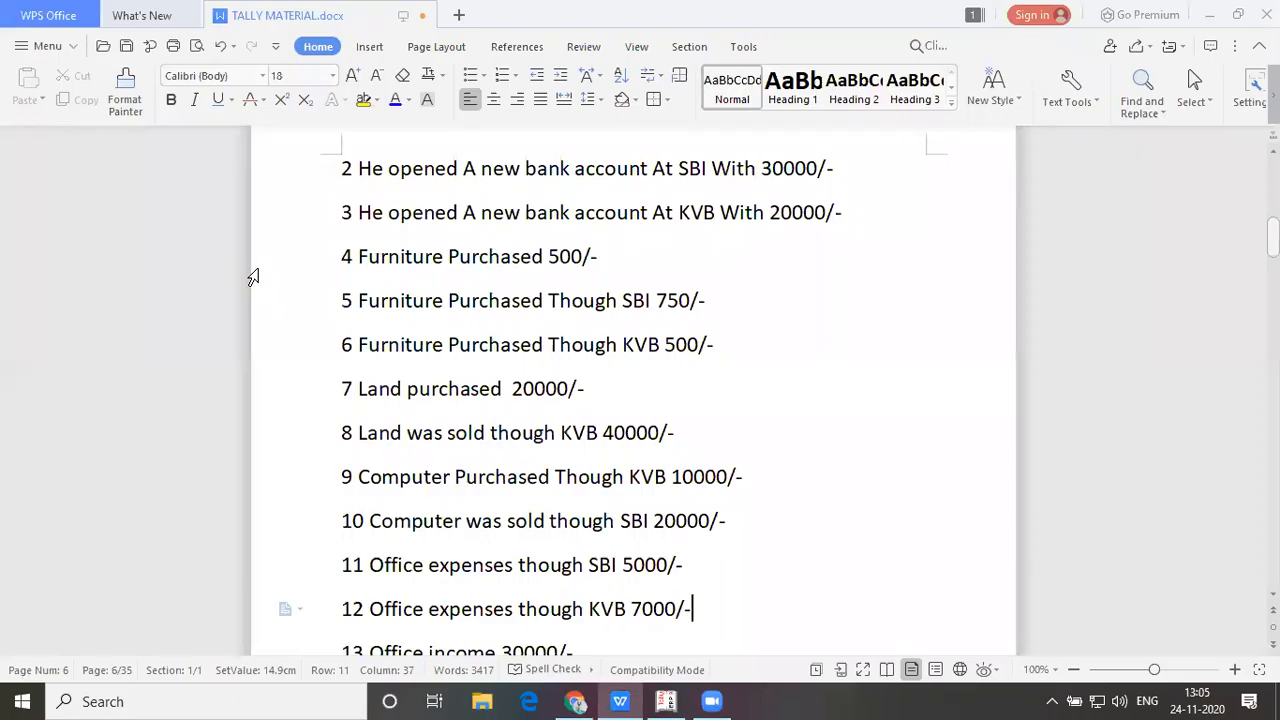
key("alt+Tab")
type("7")
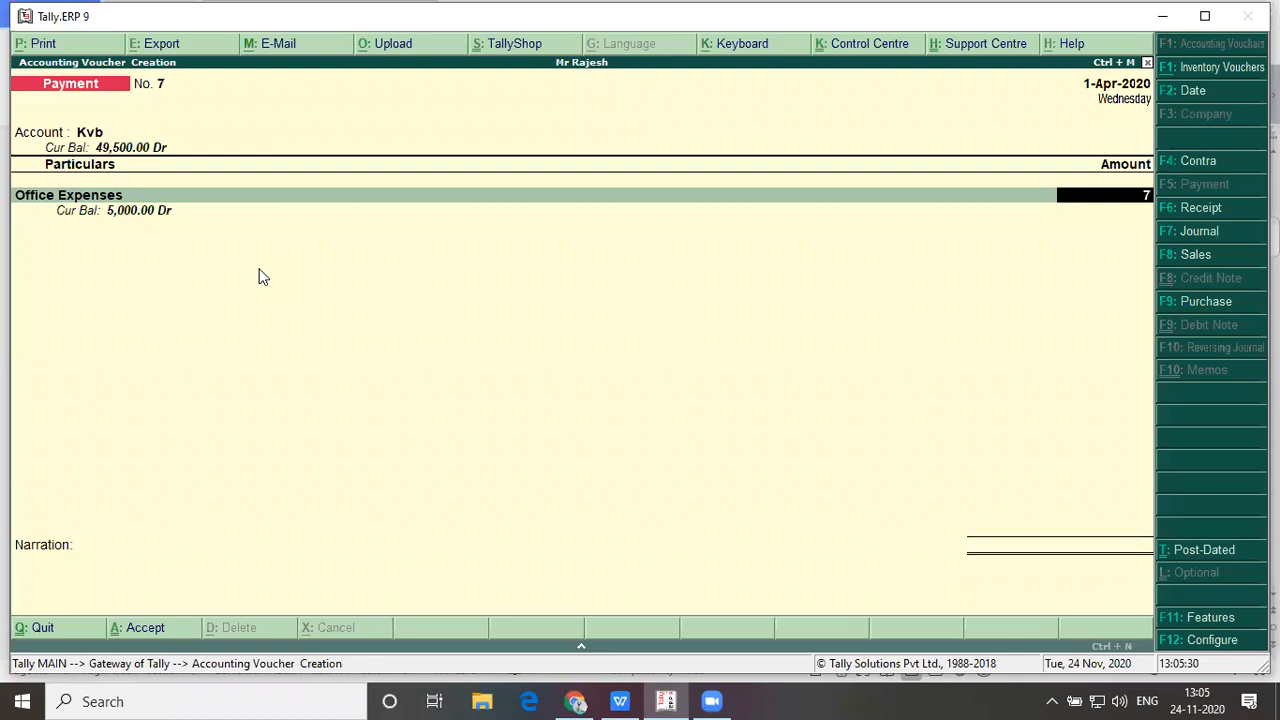
type(",000")
key("Return")
key("Return")
key("Return")
key("Return")
key("Return")
key("Return")
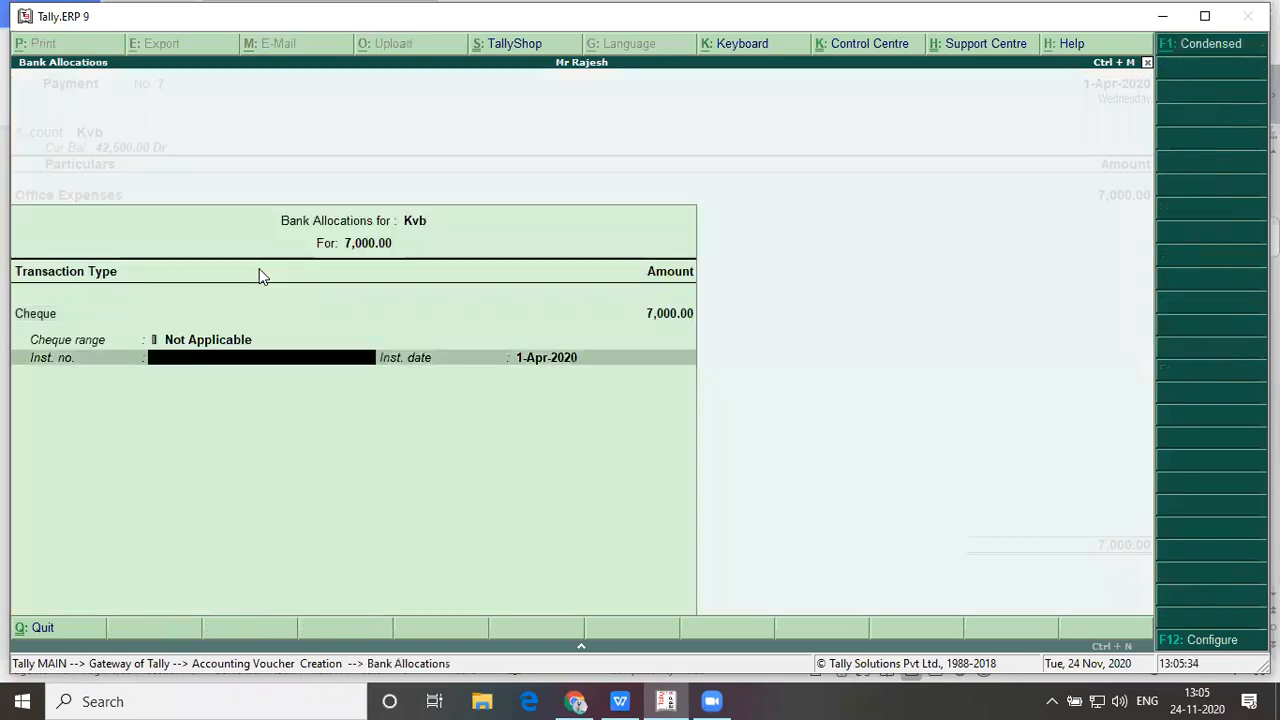
key("Return")
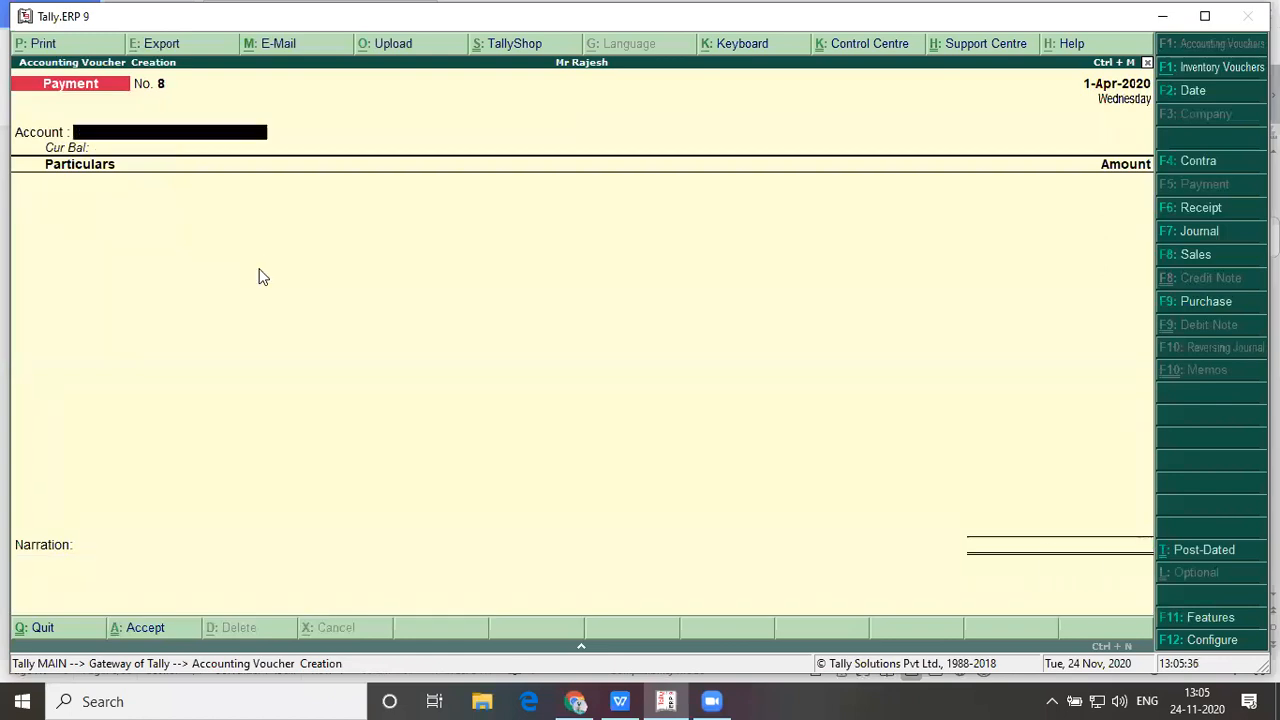
Read transaction 13 in the WPS document to determine its voucher type and ledgers, and return to Tally
key("alt+Tab")
key("Down")
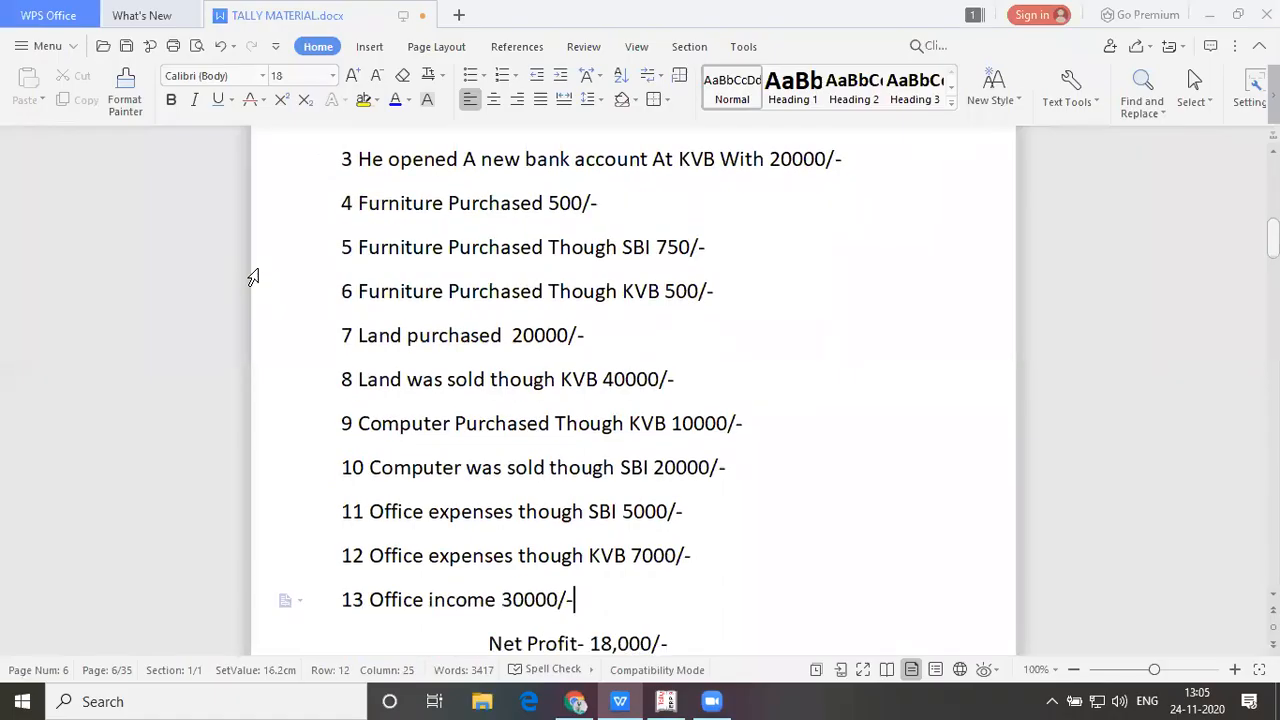
key("alt+Tab")
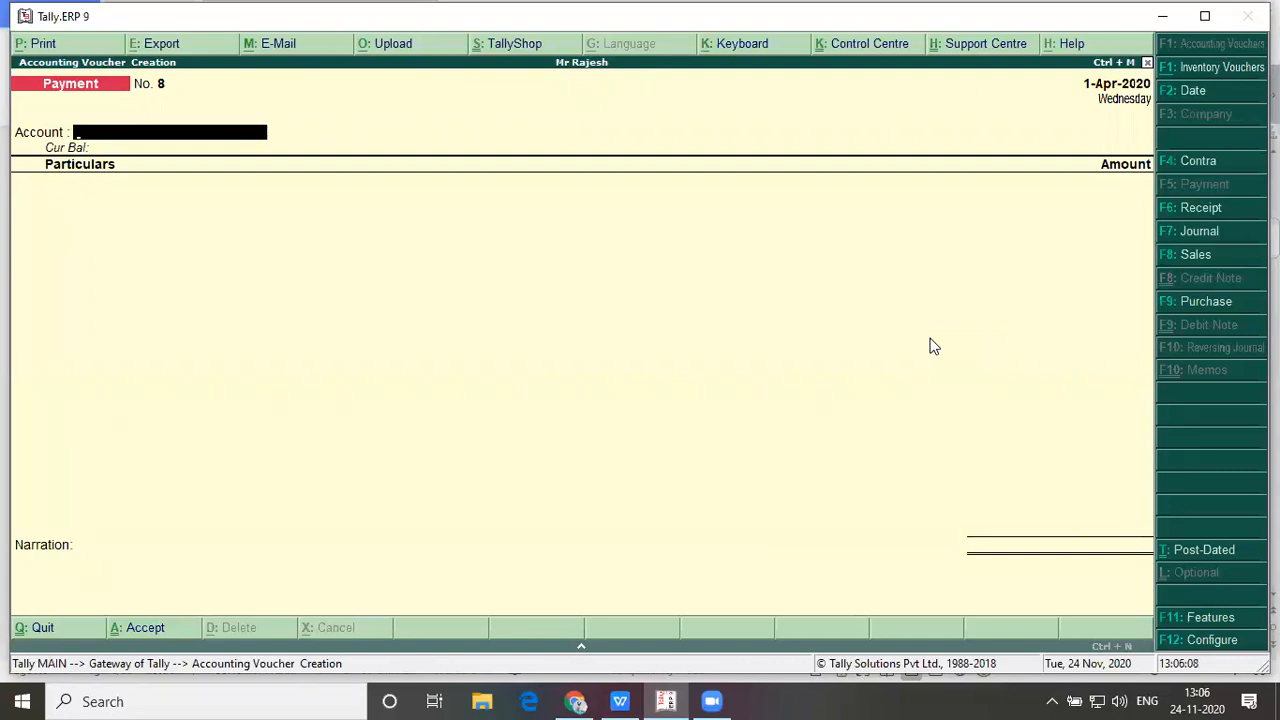
key("alt+Tab")
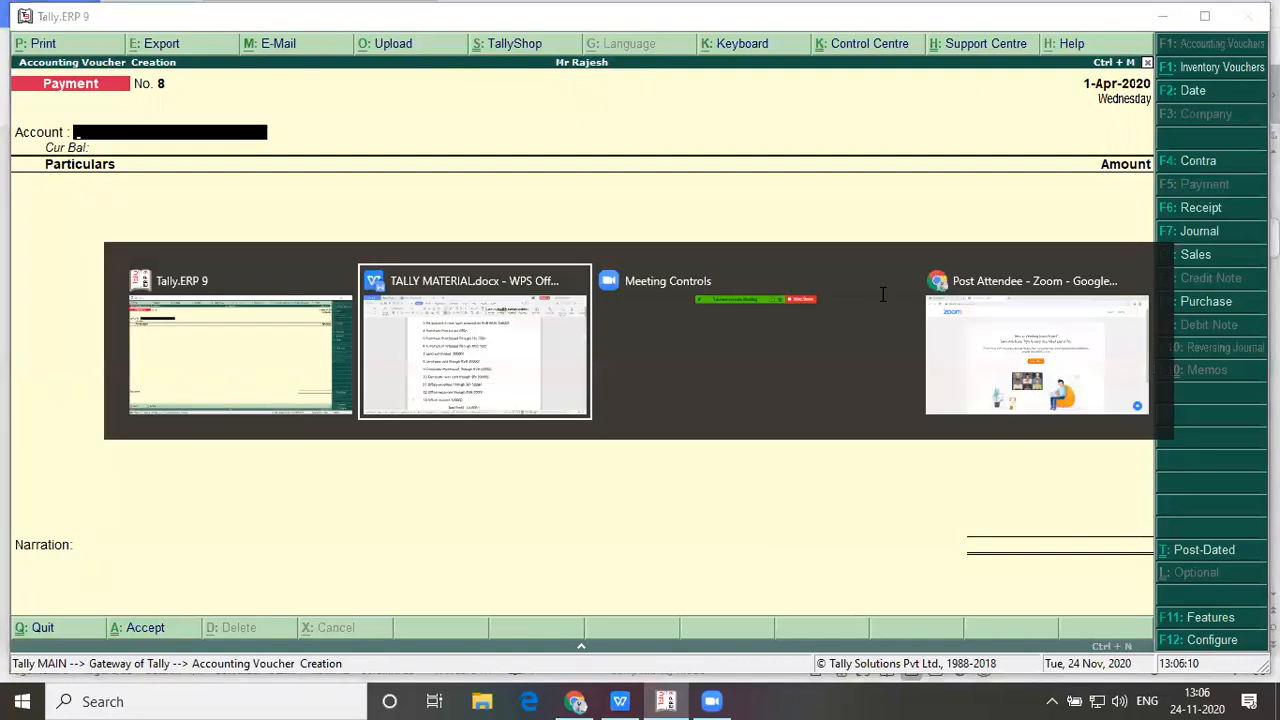
key("alt+Tab")
key("alt+Tab")
key("alt+Tab")
key("alt+Tab")
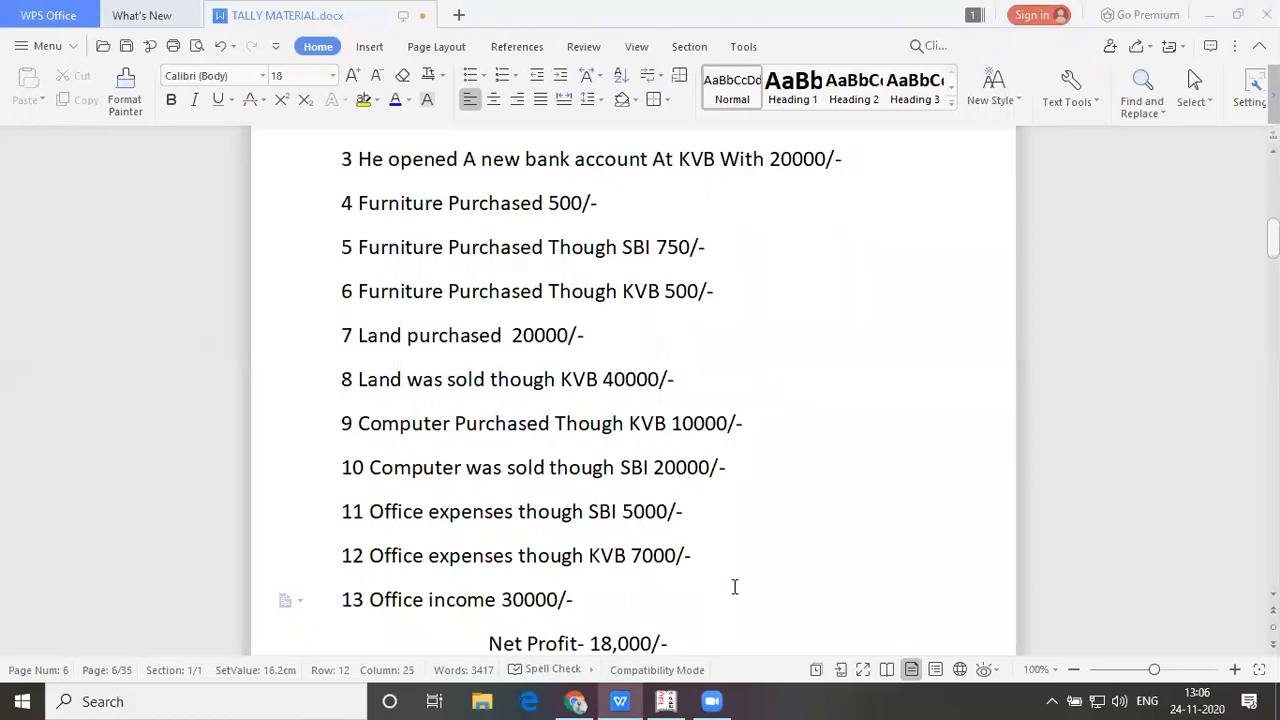
key("alt+Tab")
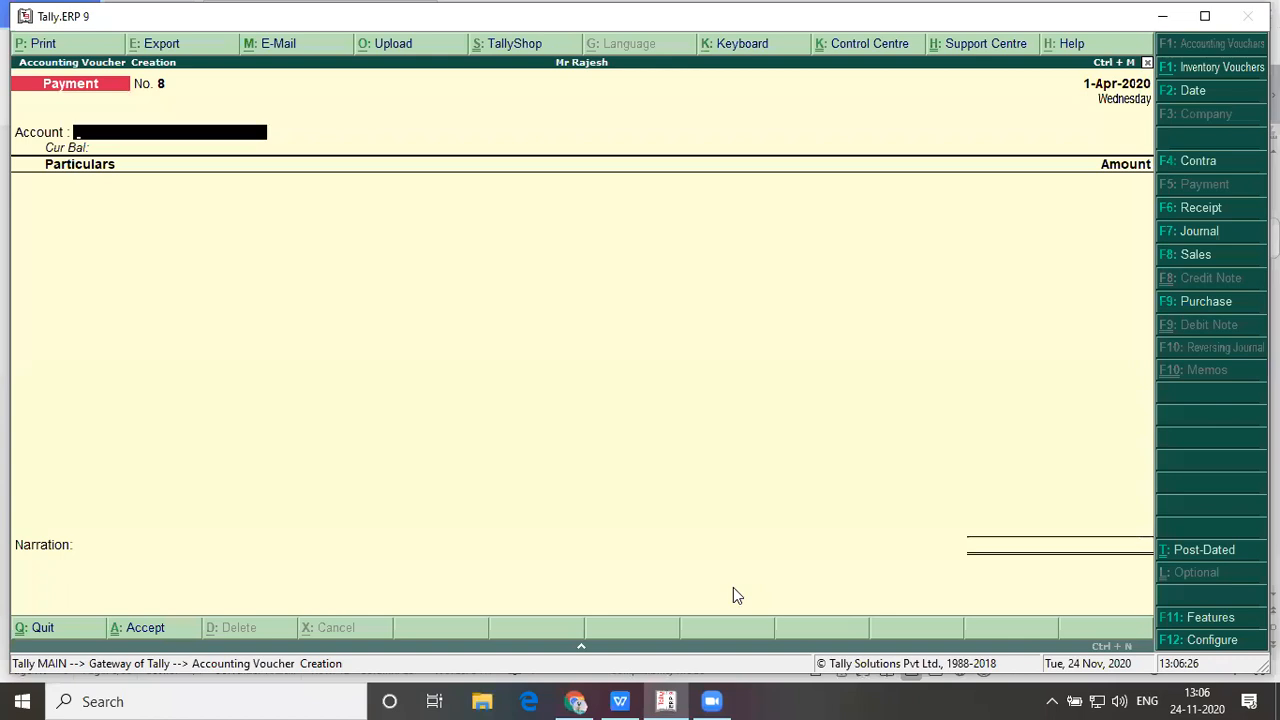
Start a Receipt voucher in Tally with Cash as the account and Office Income as the particulars ledger
key("F6")
type("Cas")
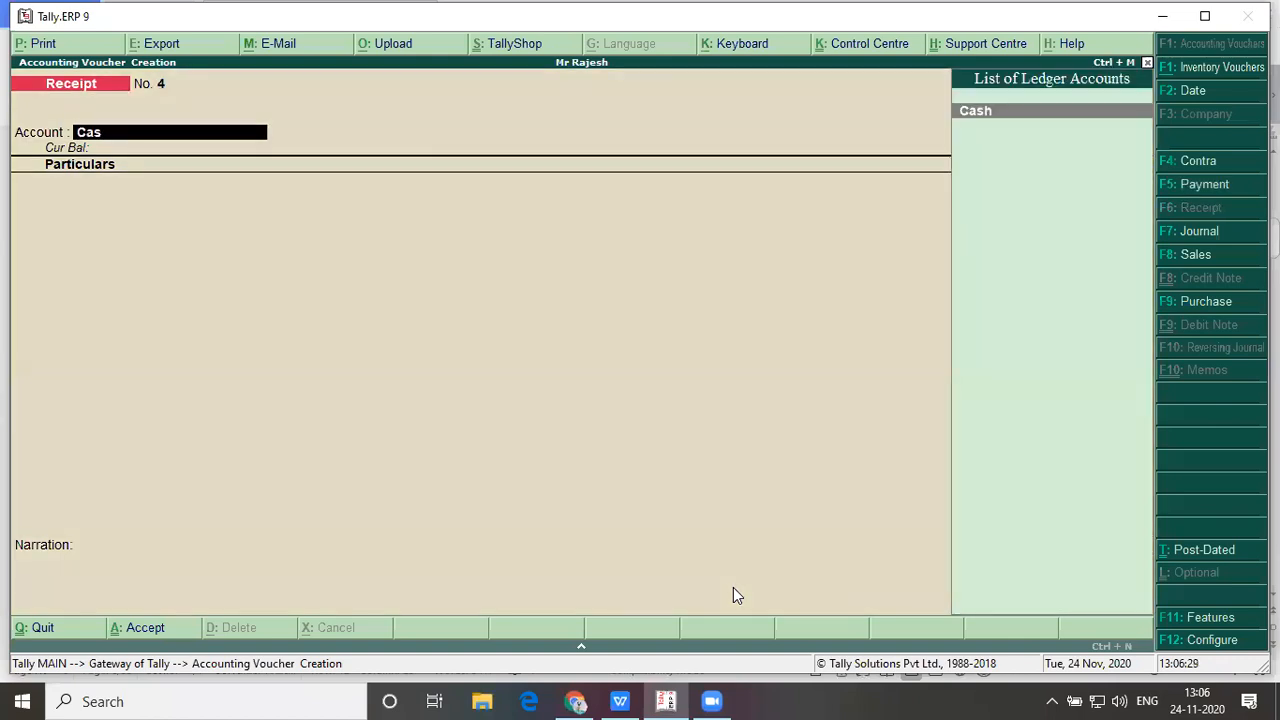
key("Return")
type("Off")
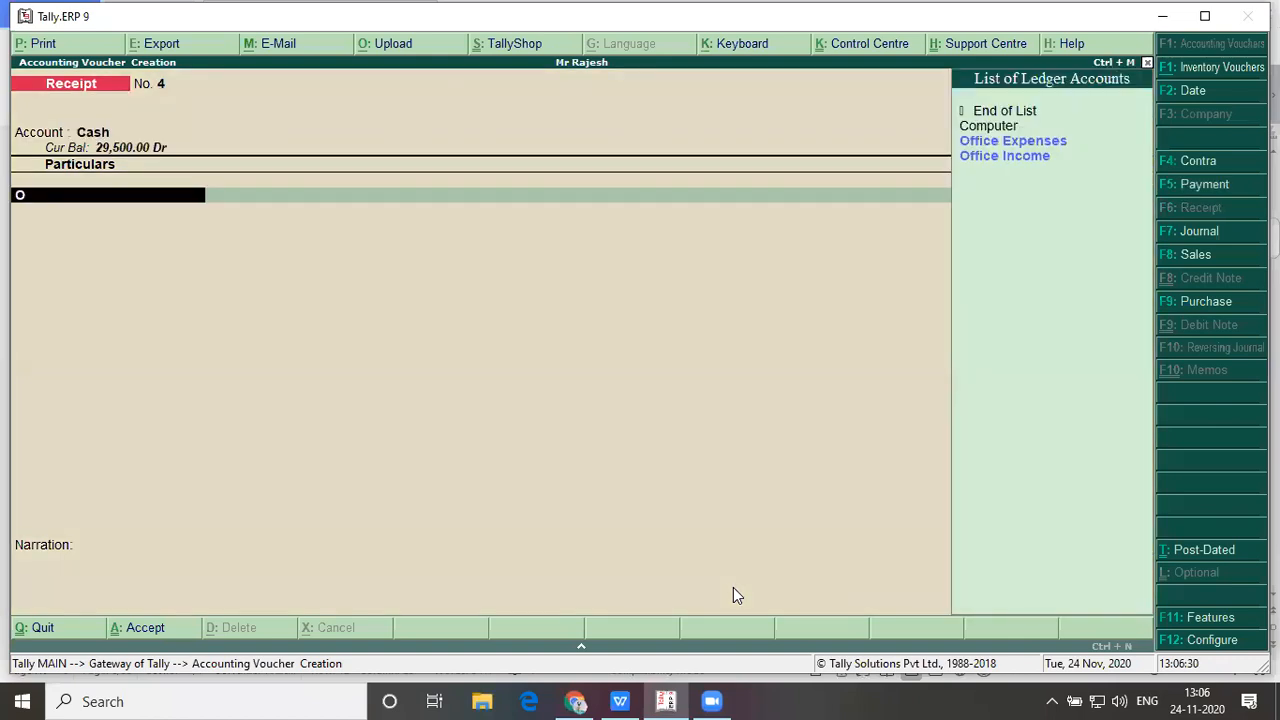
key("Down")
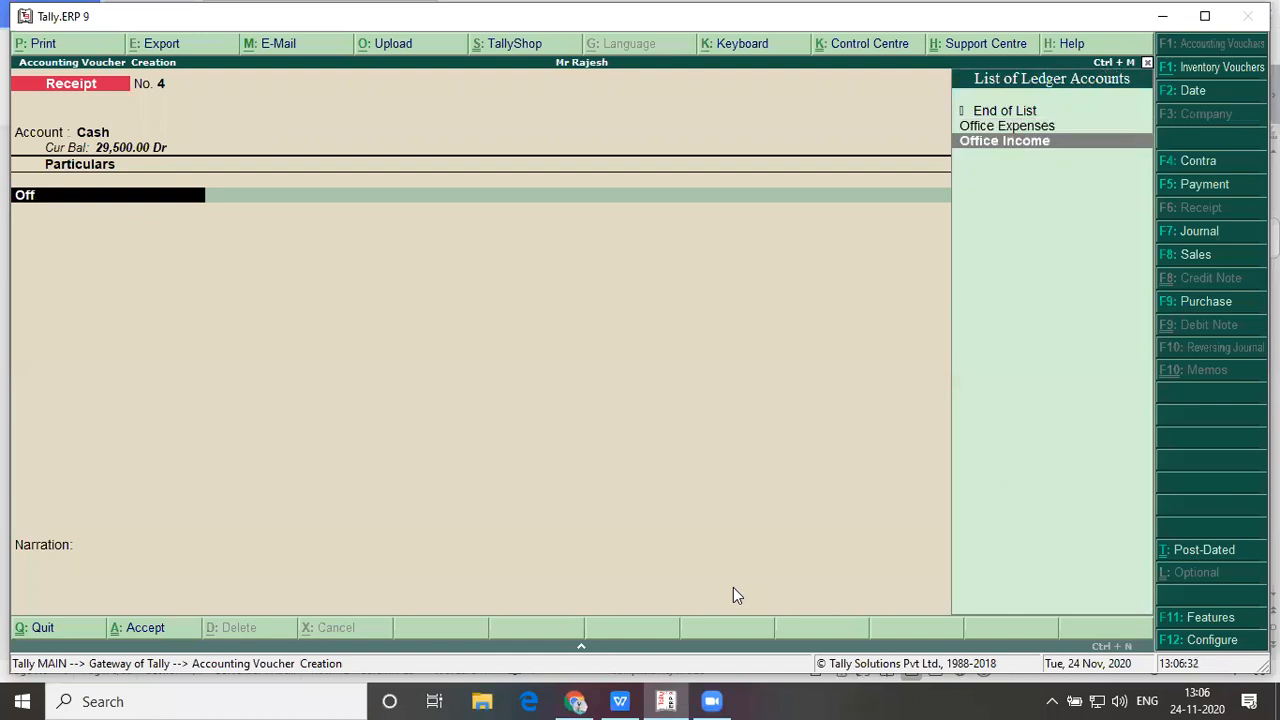
key("Return")
Check the office income amount in the WPS document, enter 30000 in Tally and save the Receipt voucher
key("alt+Tab")
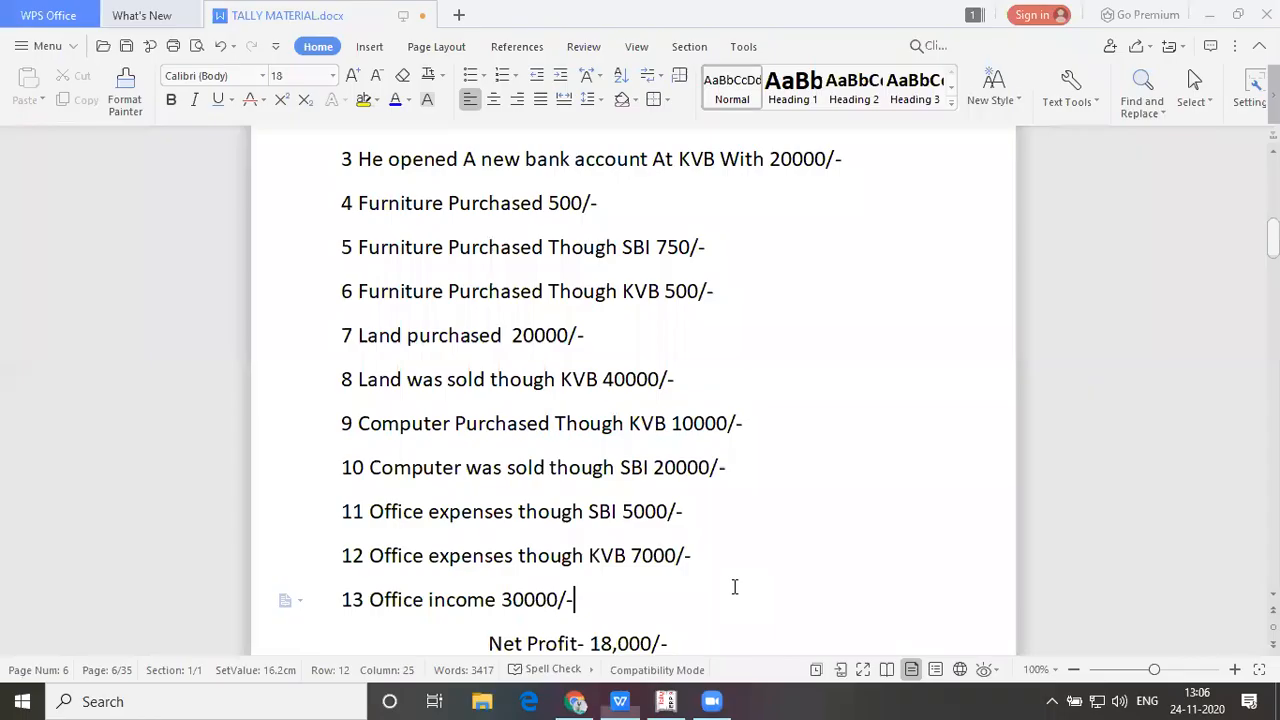
key("alt+Tab")
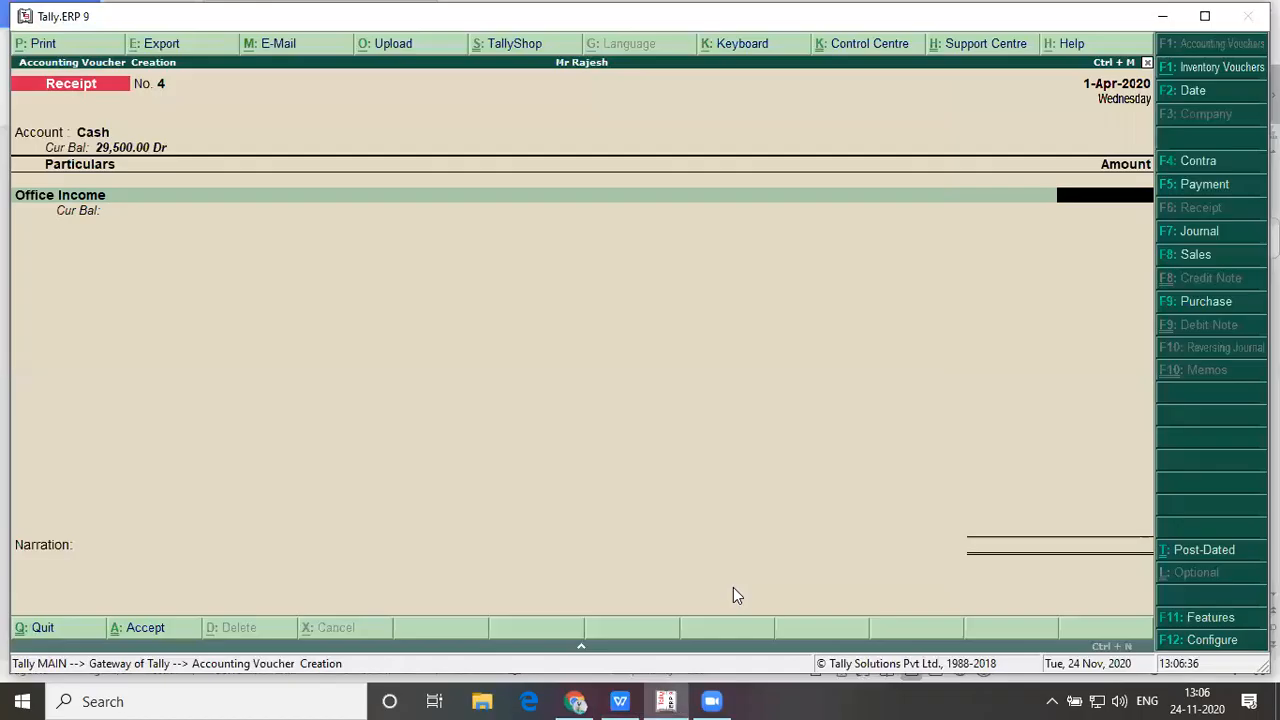
type("30000")
key("Return")
key("Return")
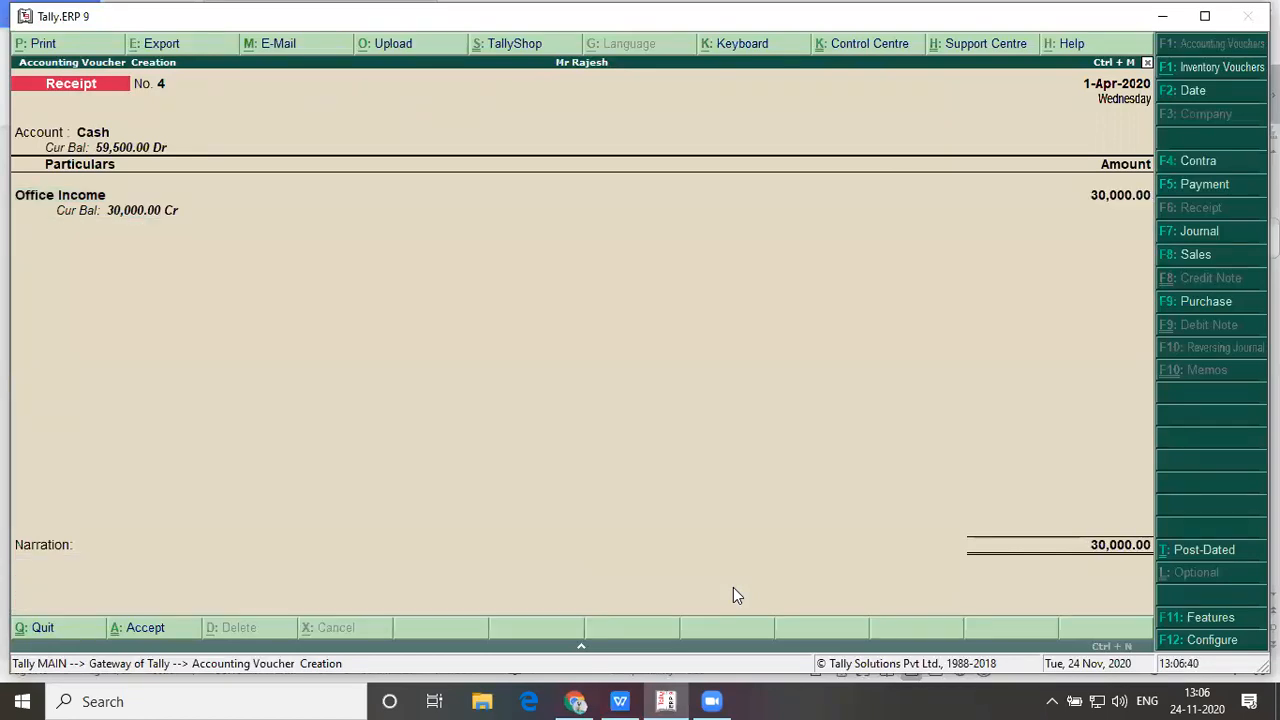
key("Return")
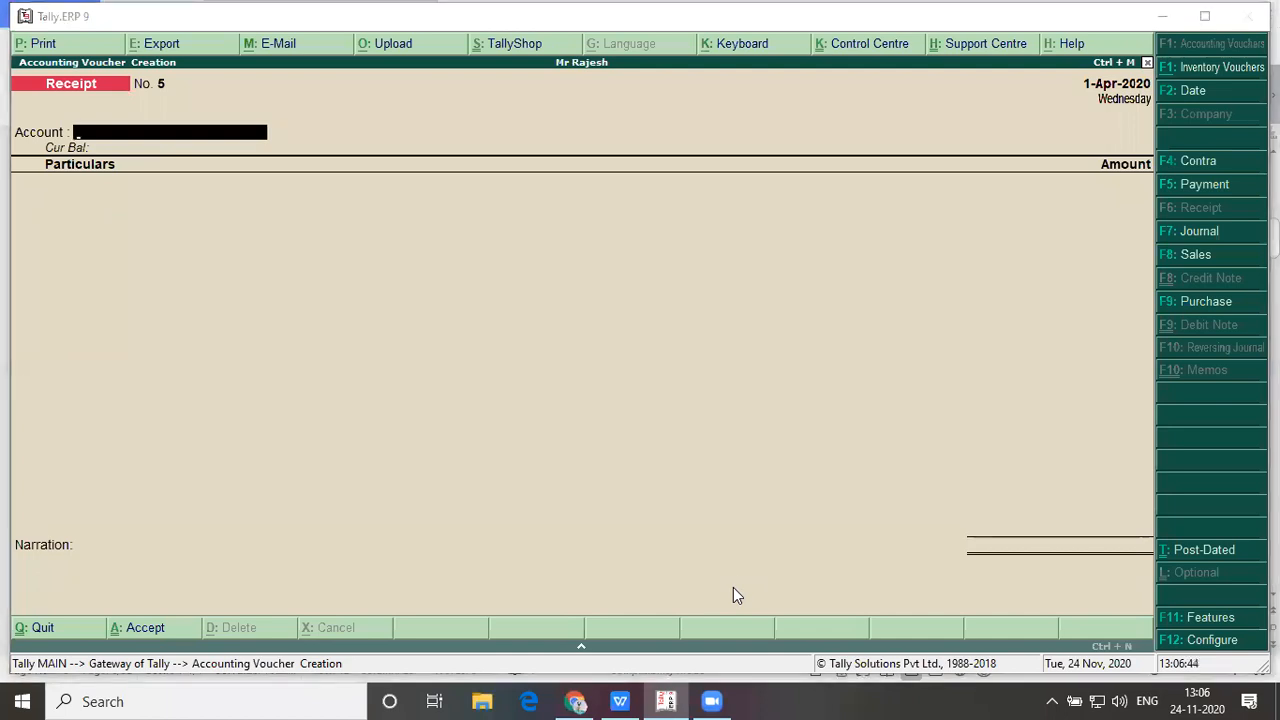
Recheck the transaction list in the WPS document, leave voucher creation in Tally and open the Balance Sheet
key("alt+Tab")
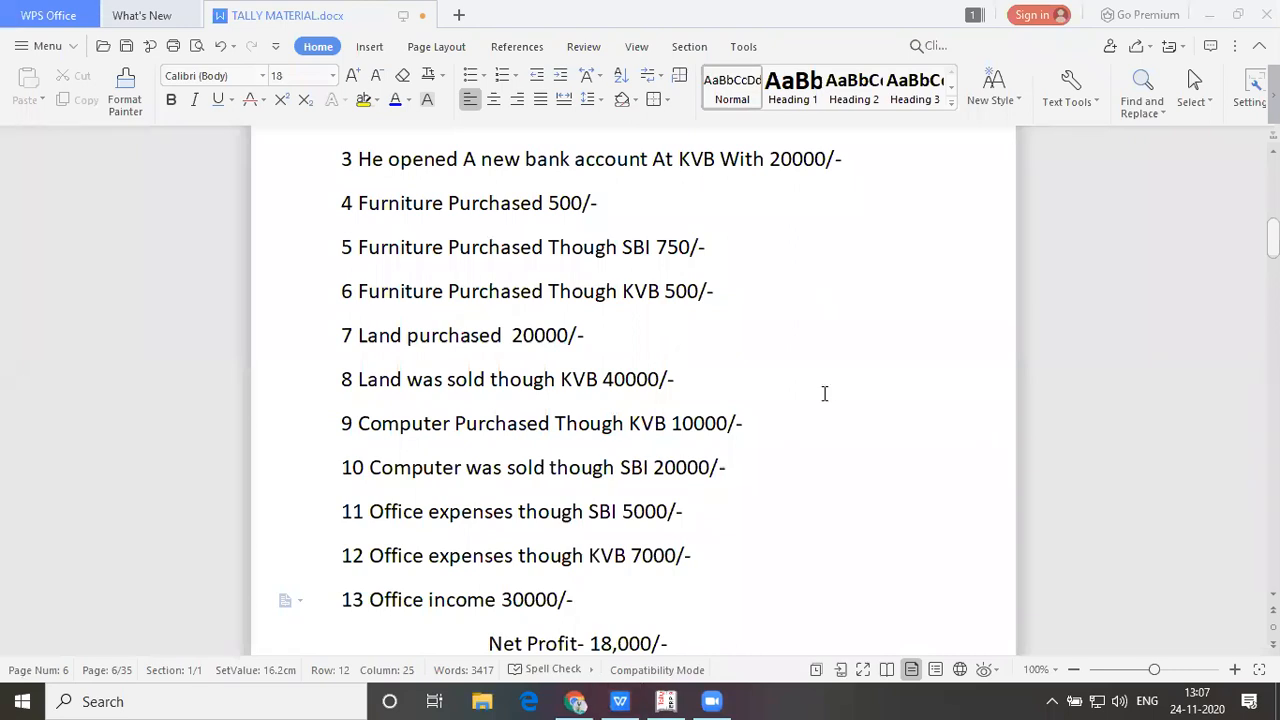
key("alt+Tab")
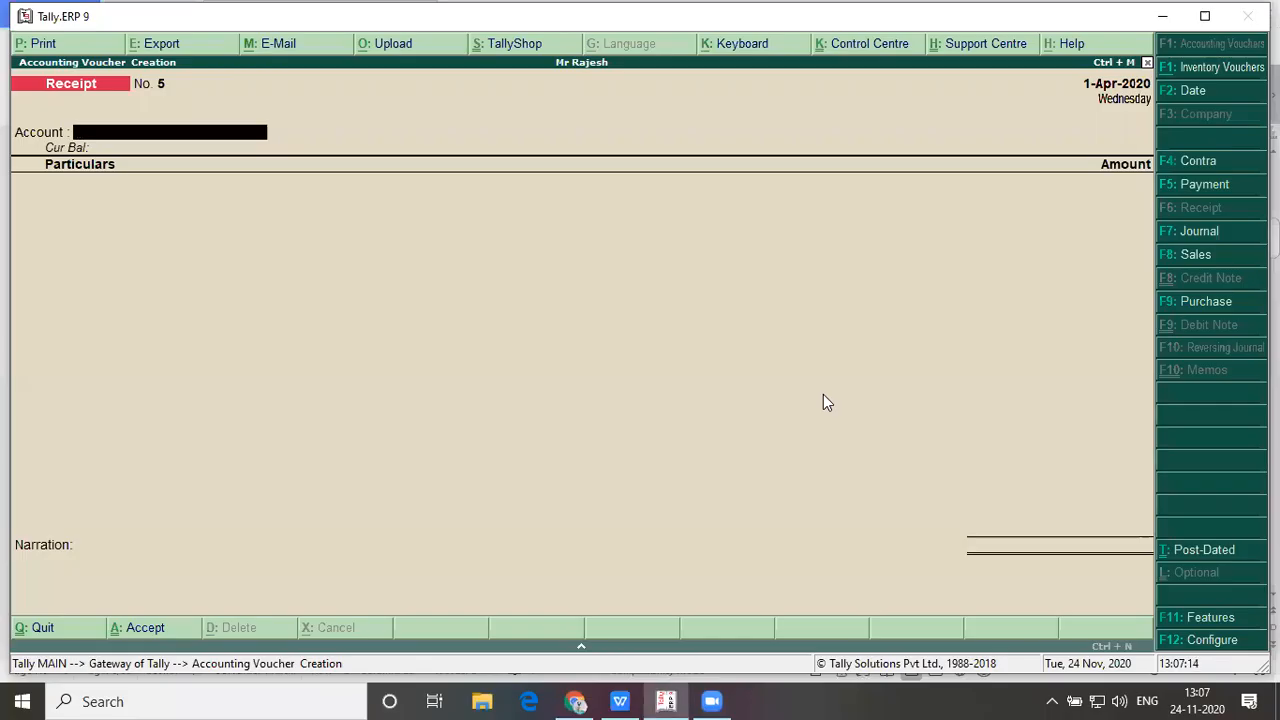
key("Escape")
key("y")
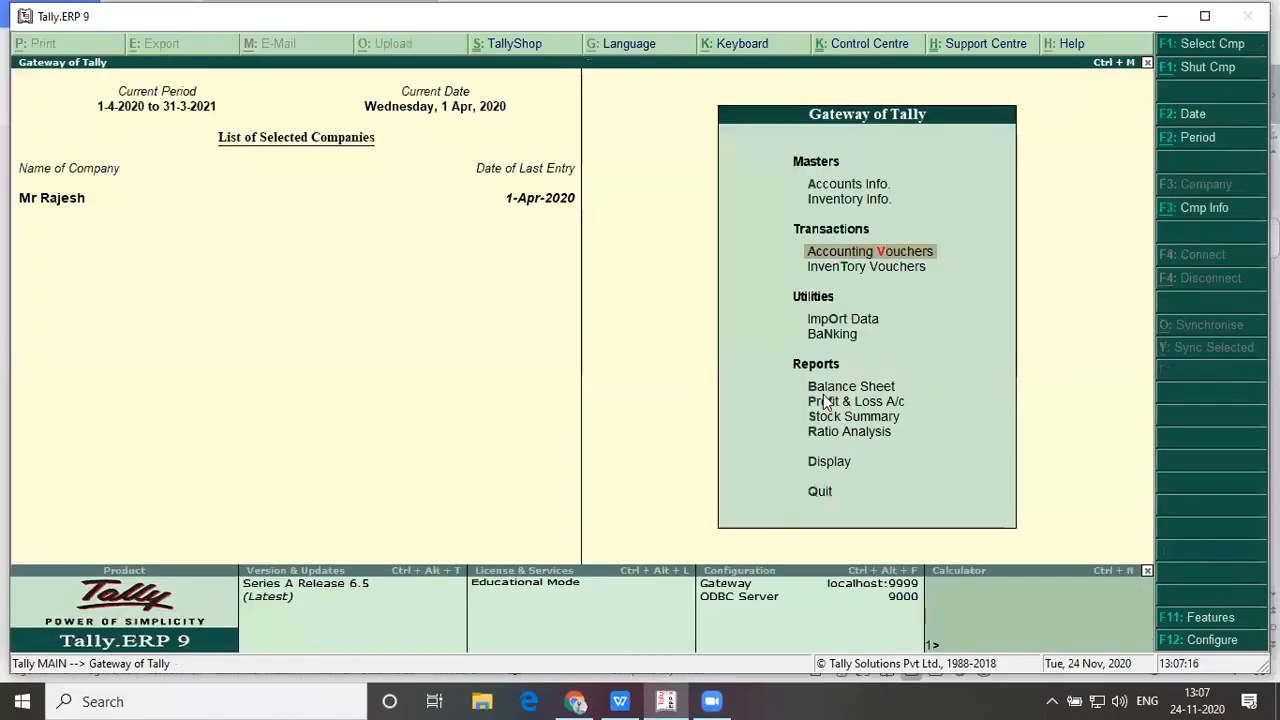
left_click(823, 394)
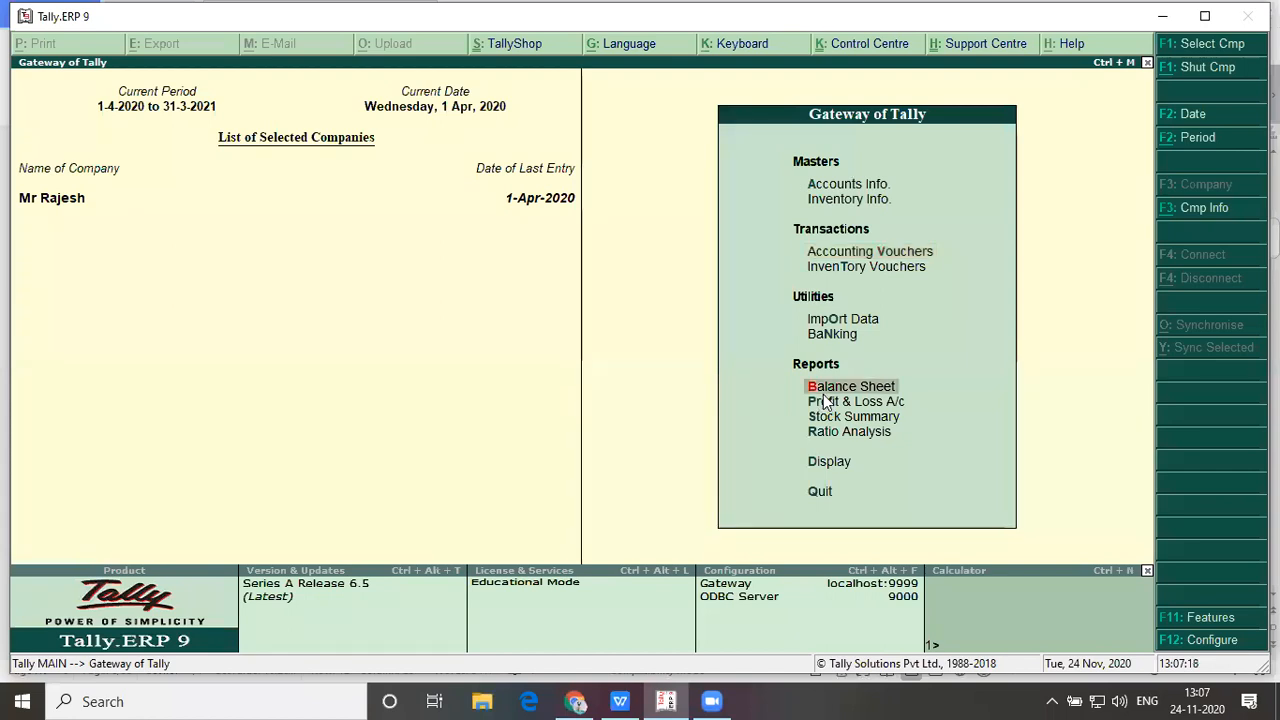
left_click(823, 397)
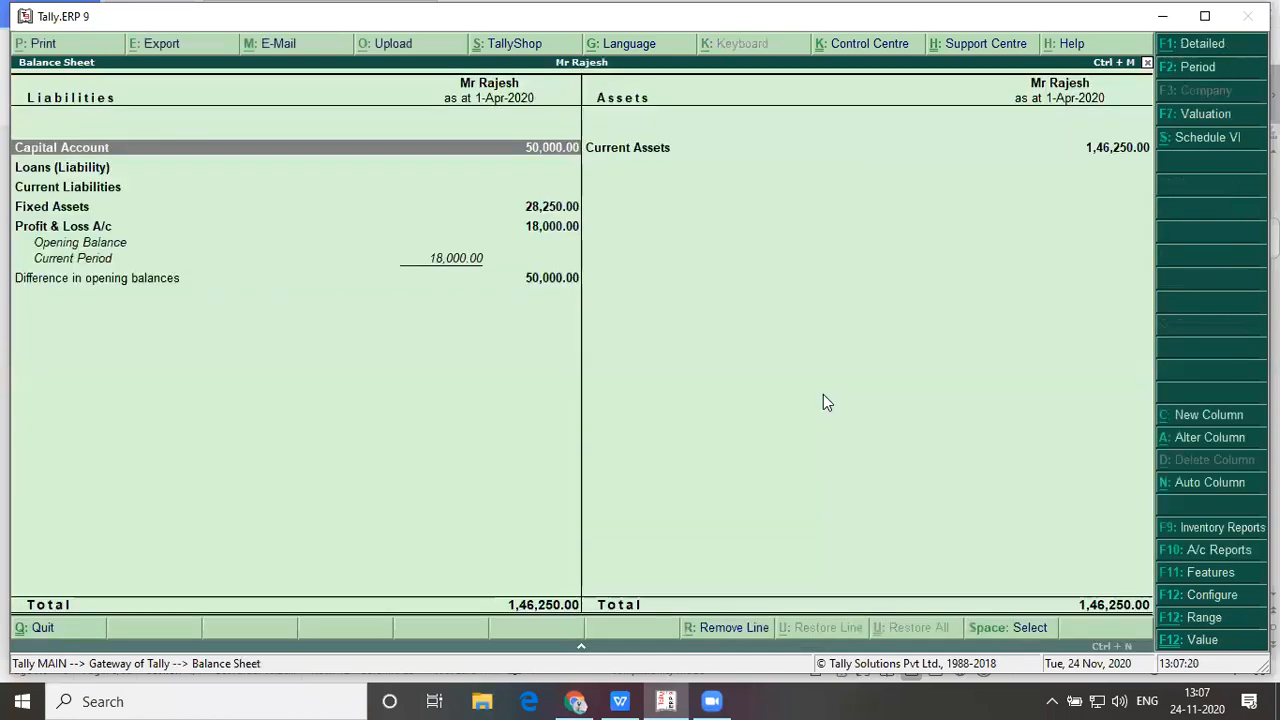
Highlight the net profit figure in the WPS document and compare it with Profit & Loss A/c in Tally's Balance Sheet
key("alt+Tab")
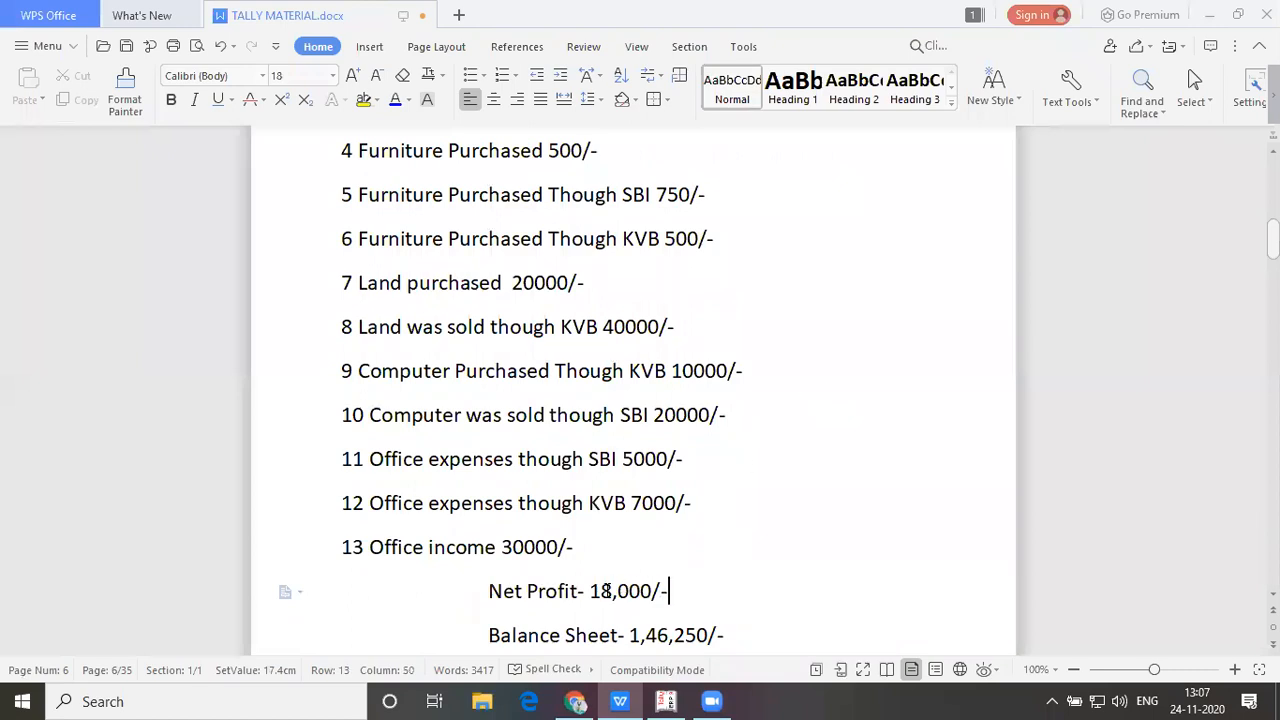
left_click_drag(590, 591, 663, 592)
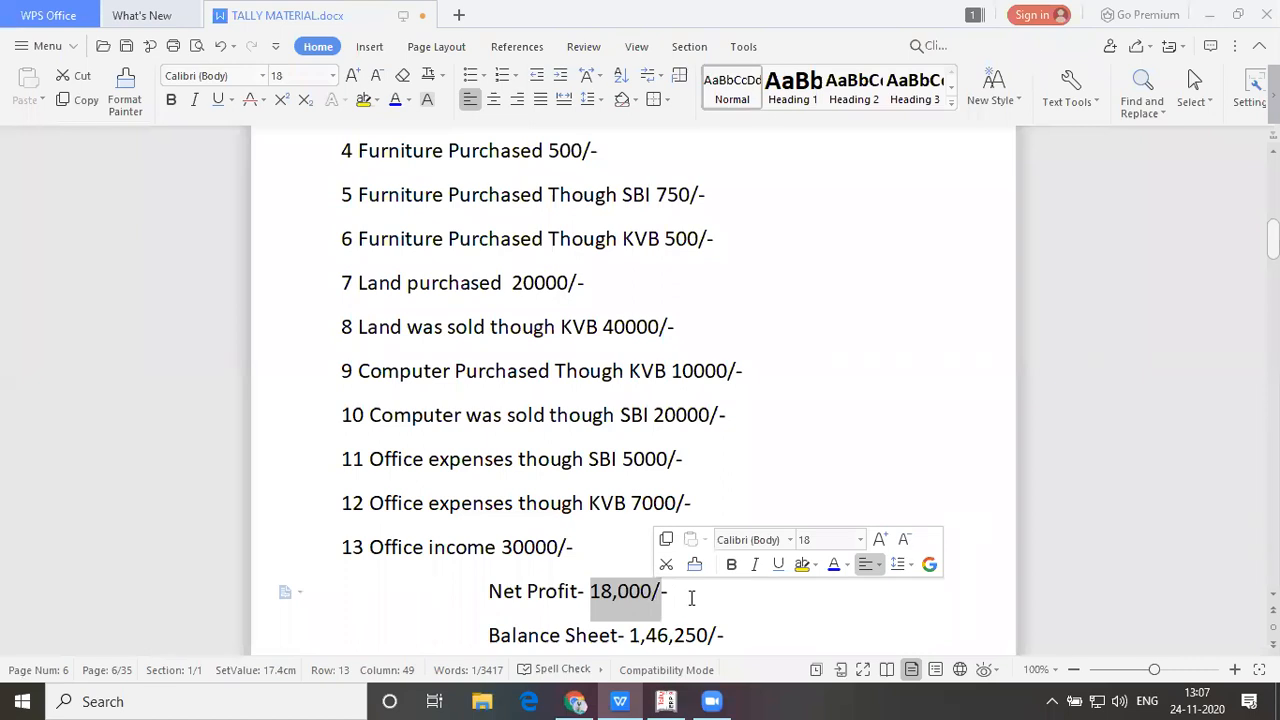
key("alt+Tab")
key("Down")
key("Down")
key("Down")
key("Down")
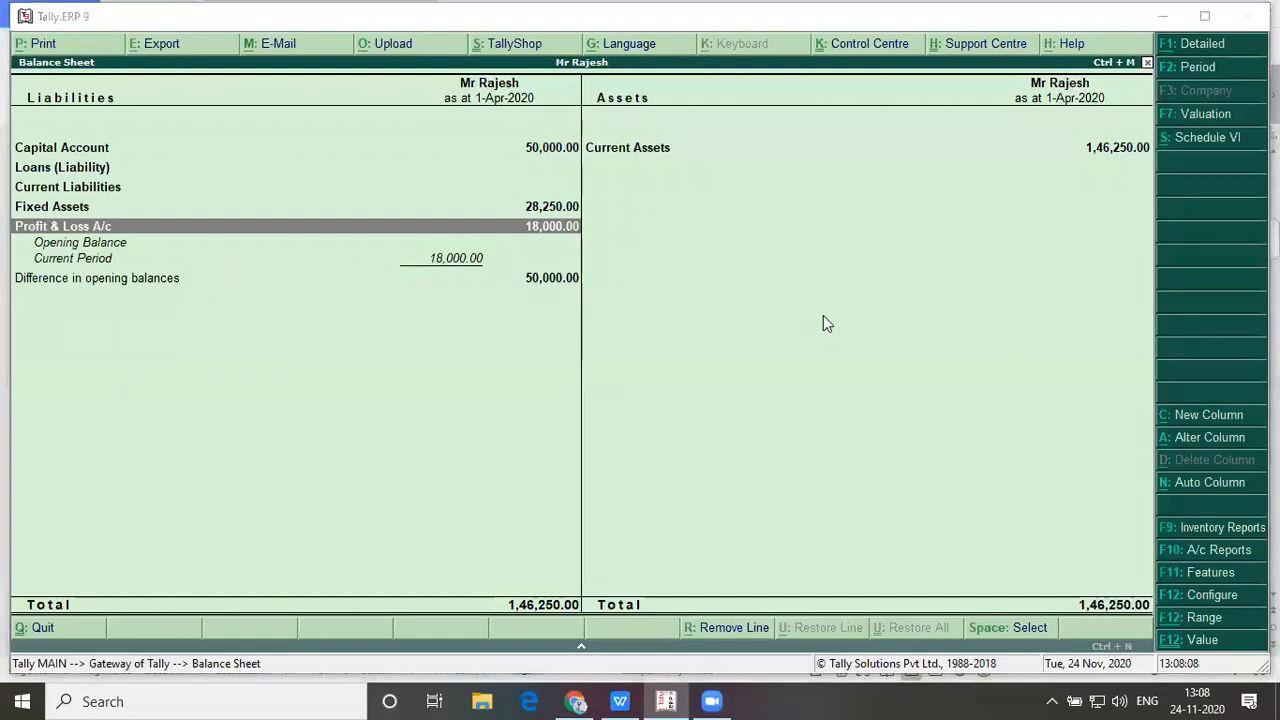
Review the Balance Sheet's assets and liabilities in Tally and compare its total with the balance sheet figure highlighted in the WPS document
key("Right")
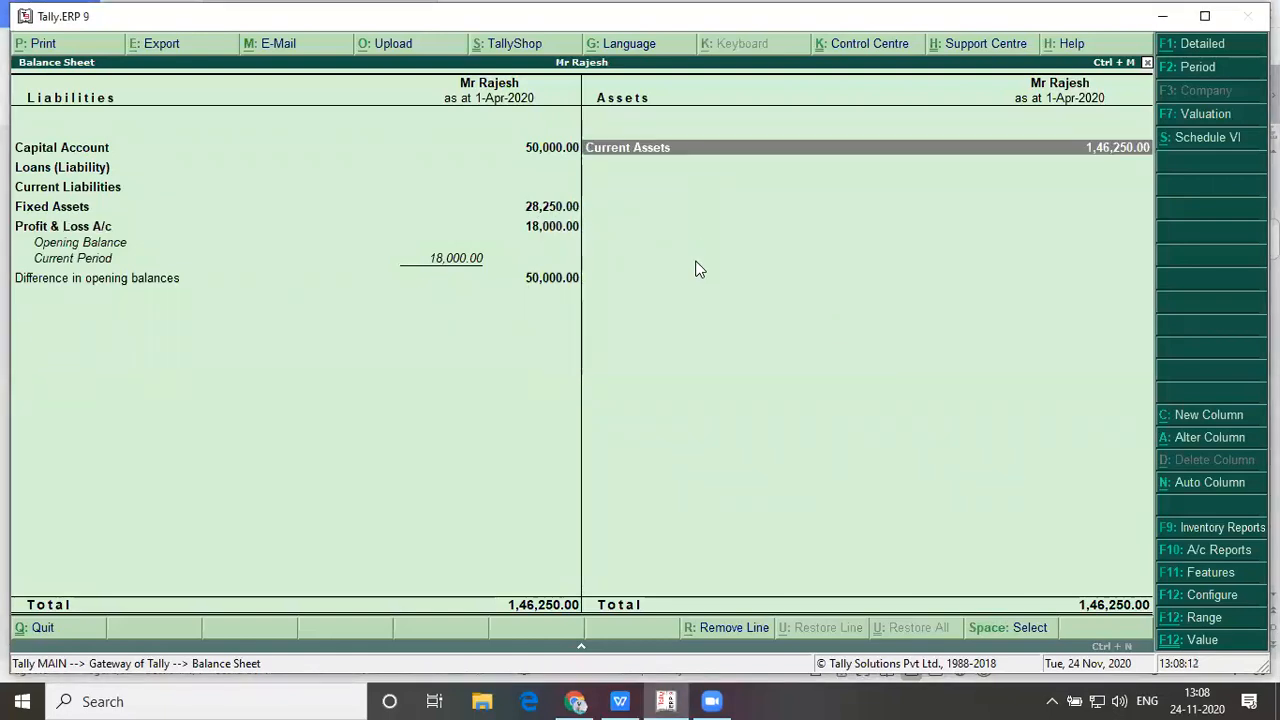
key("Left")
key("Down")
key("Down")
key("Down")
key("Down")
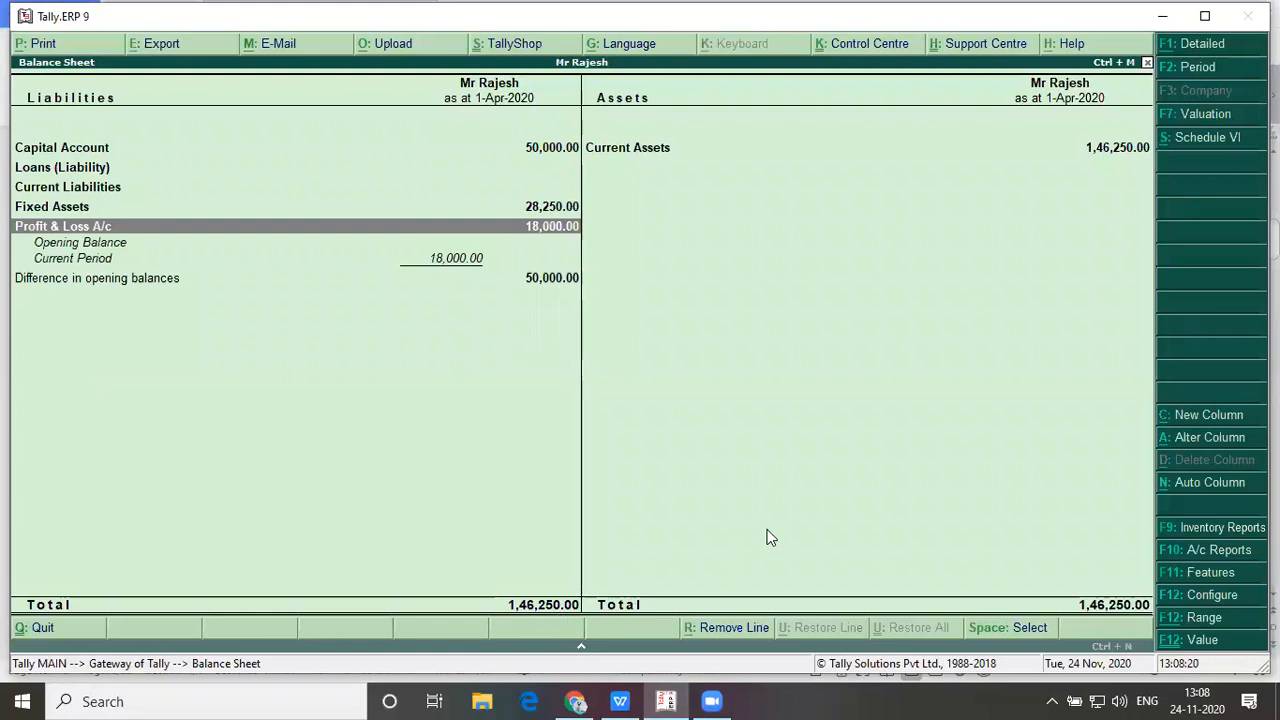
key("alt+Tab")
key("Down")
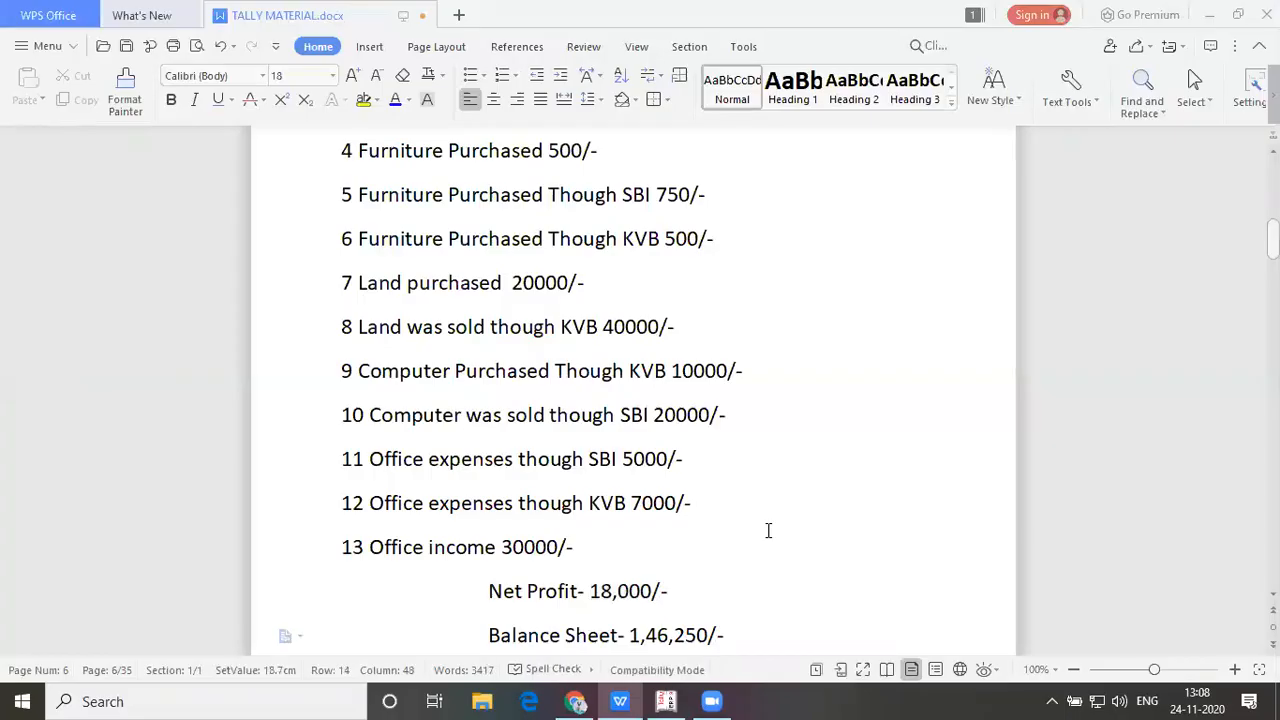
left_click_drag(628, 637, 727, 637)
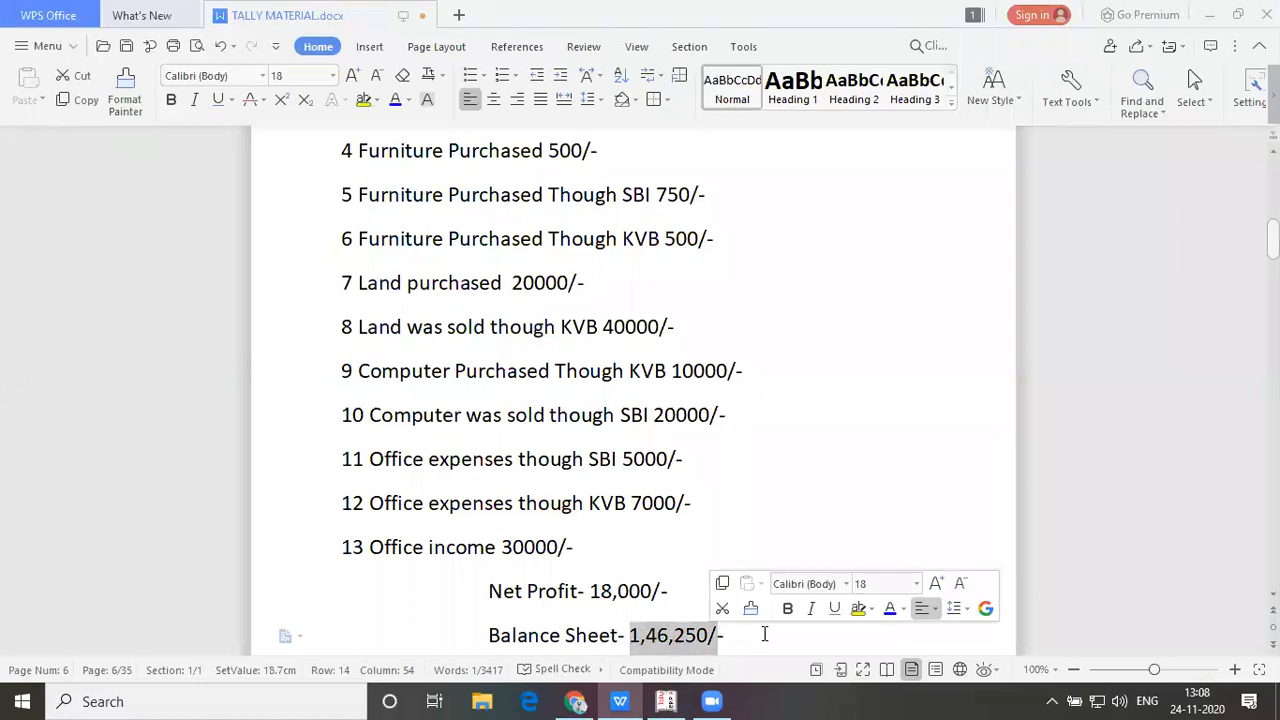
key("alt+Tab")
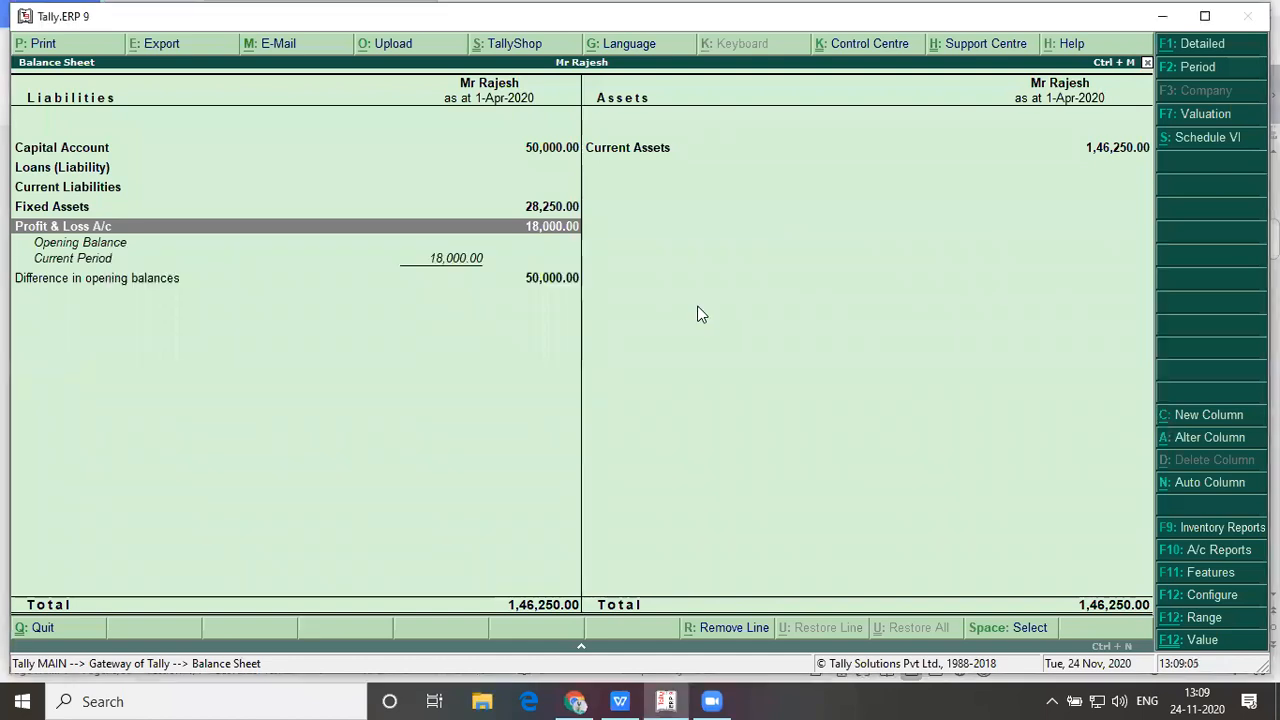
Read the expected cash, SBI and KVB balances in the WPS document and inspect Tally's Profit & Loss A/c from the Balance Sheet
key("alt+Tab")
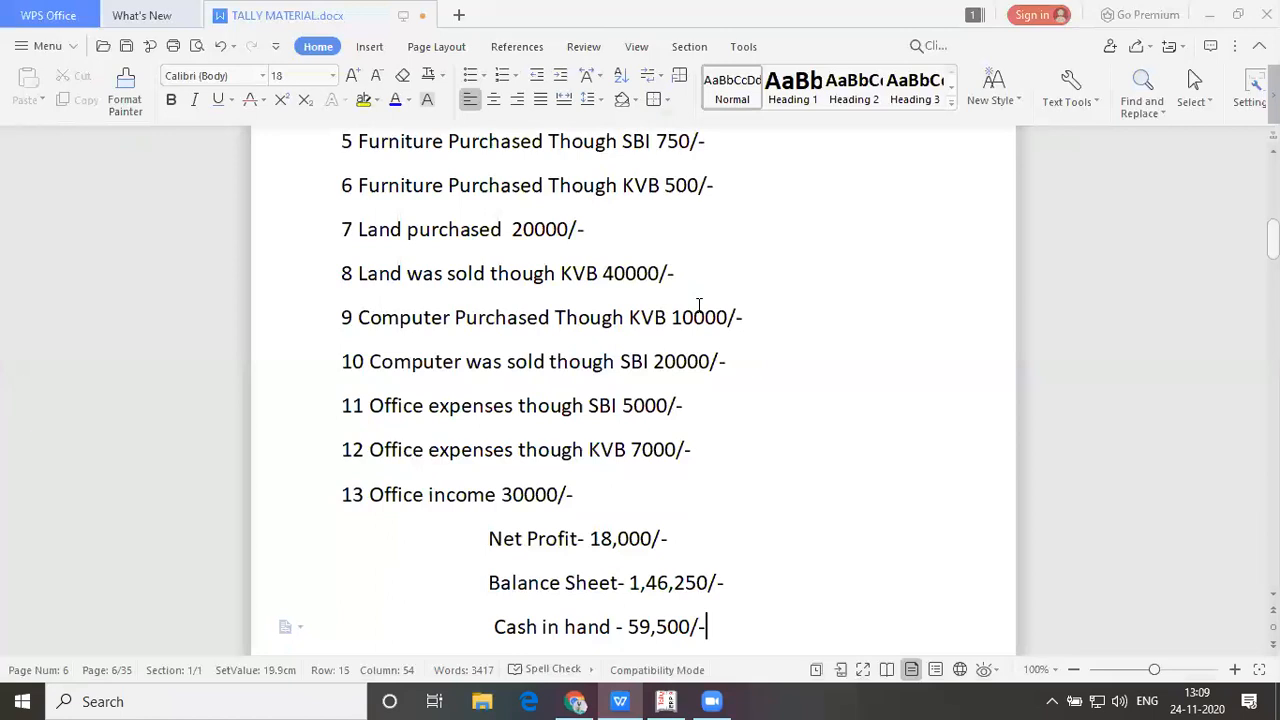
key("Down")
key("Down")
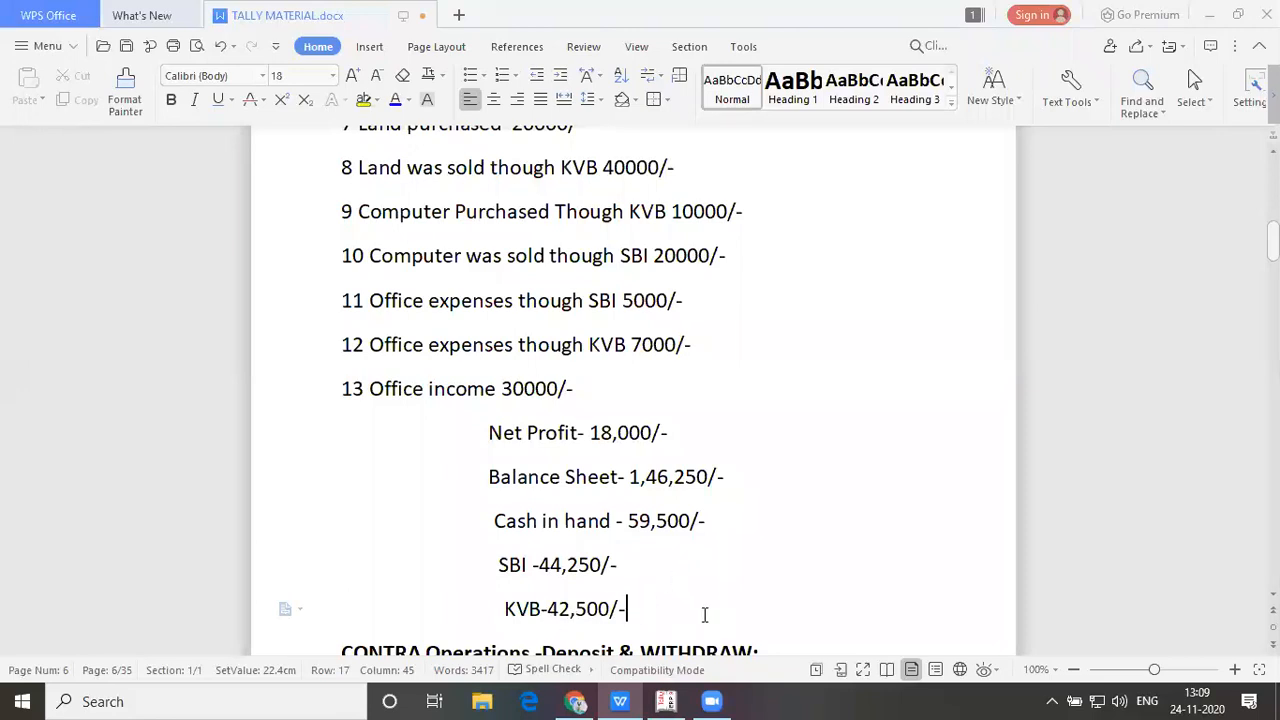
key("alt+Tab")
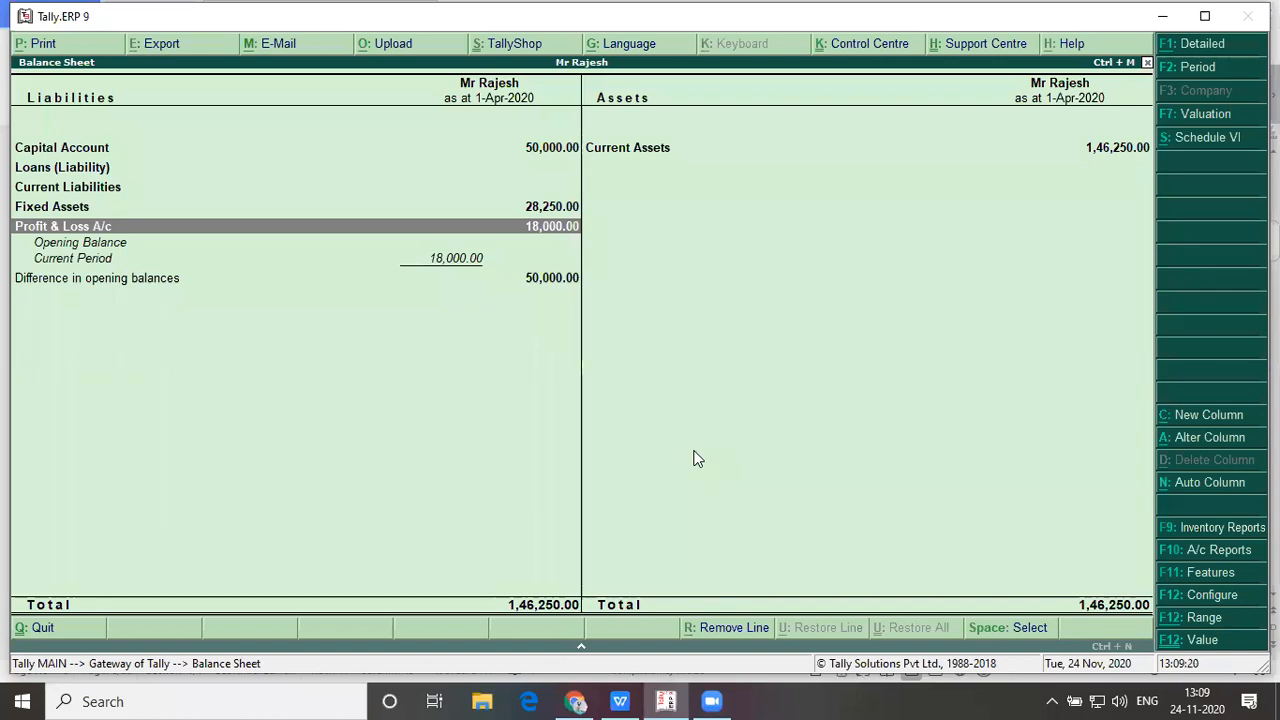
key("Return")
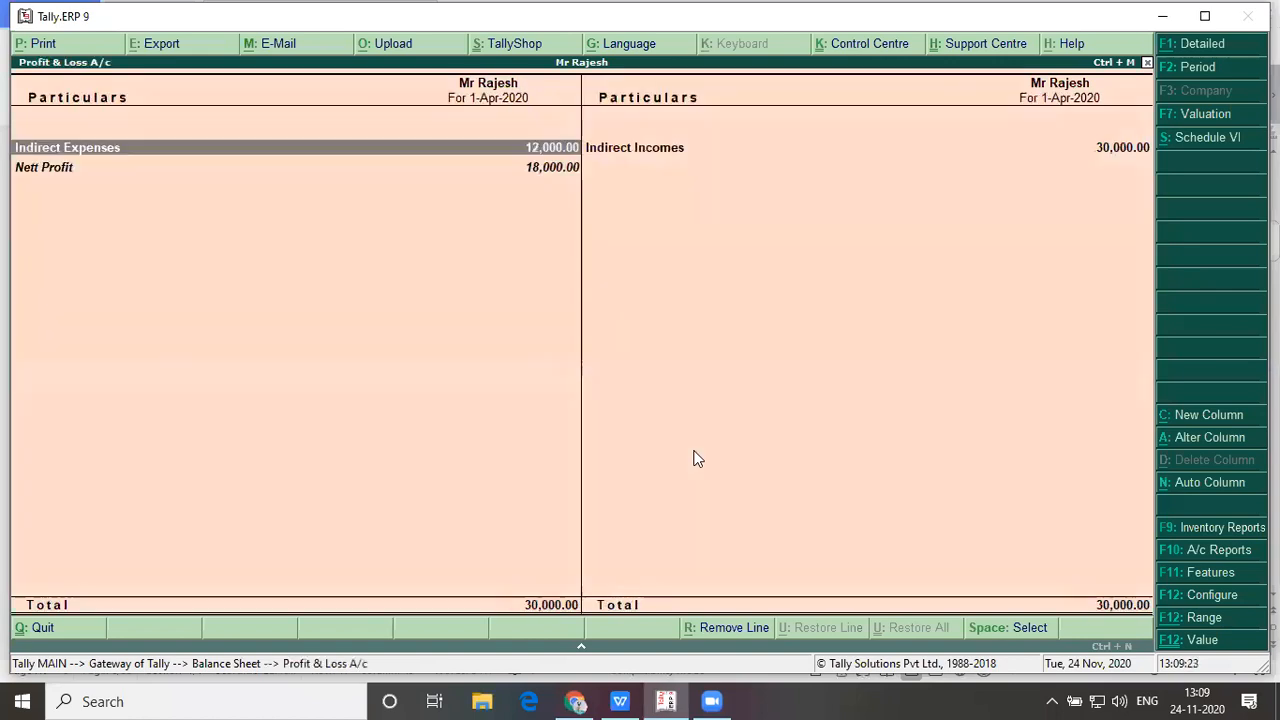
key("Escape")
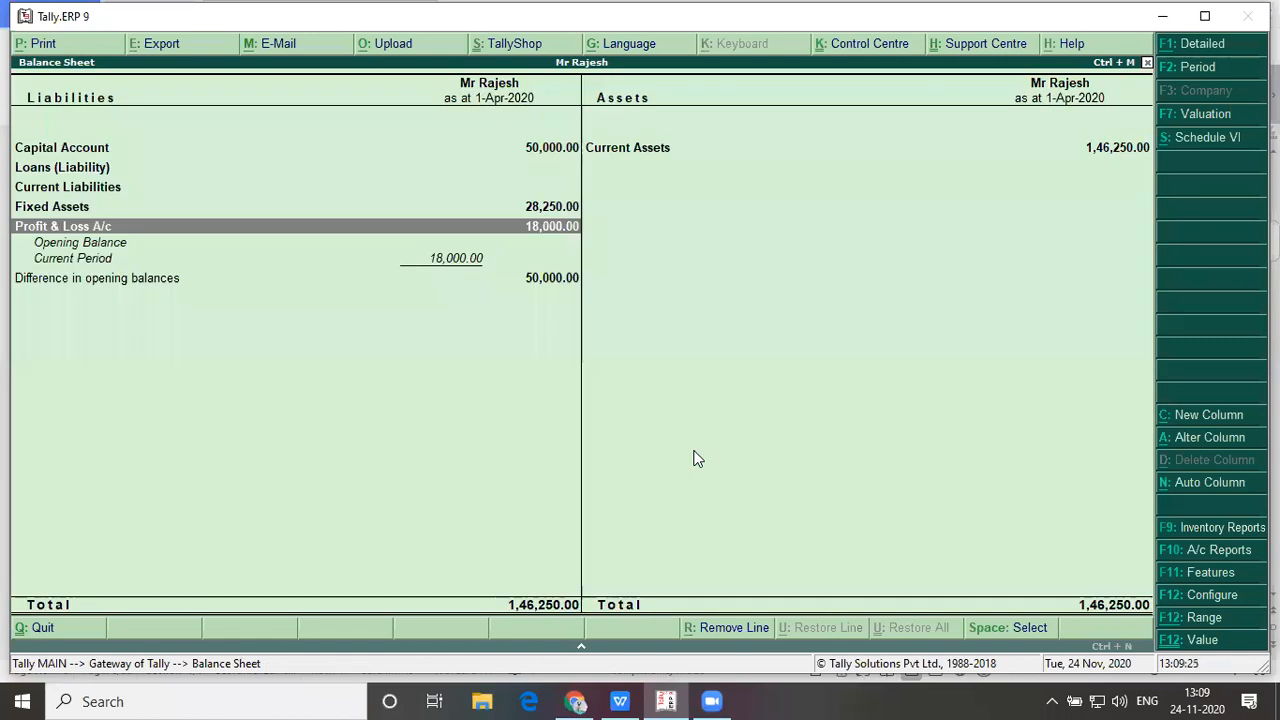
Open the Current Assets group summary in Tally and compare Cash-in-Hand with the cash in hand figure highlighted in the WPS document
key("Right")
key("Return")
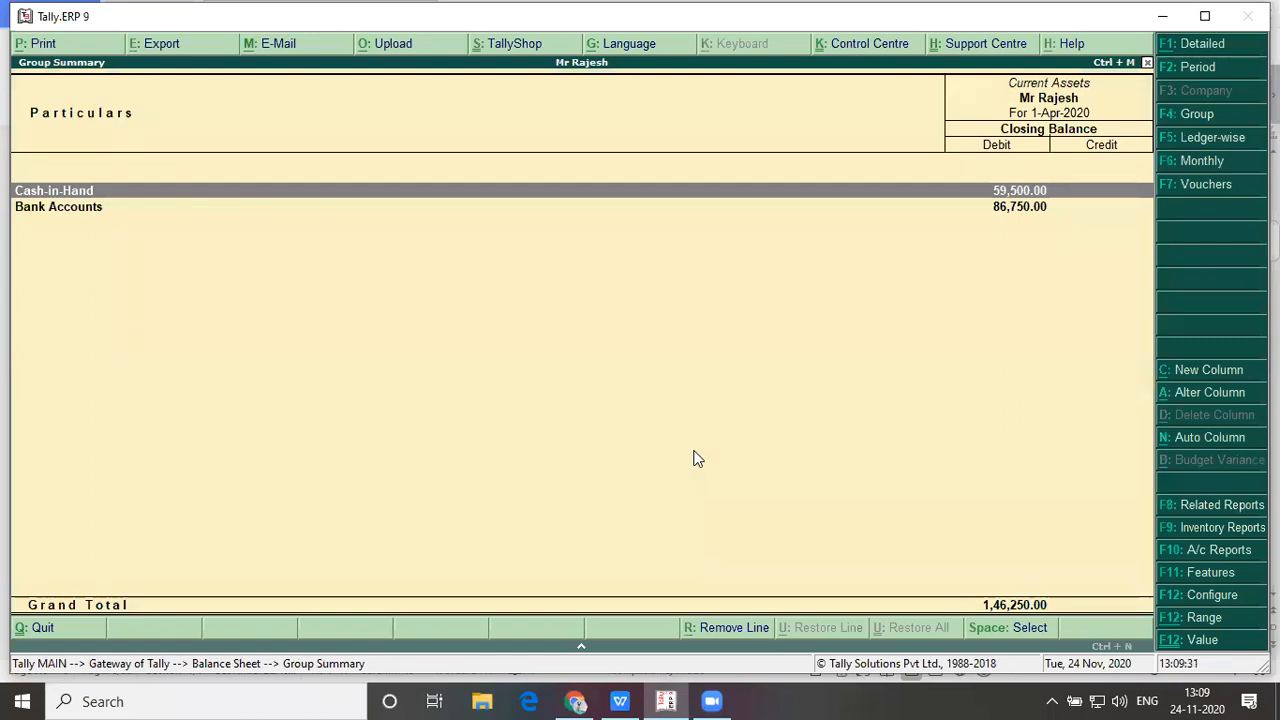
key("Escape")
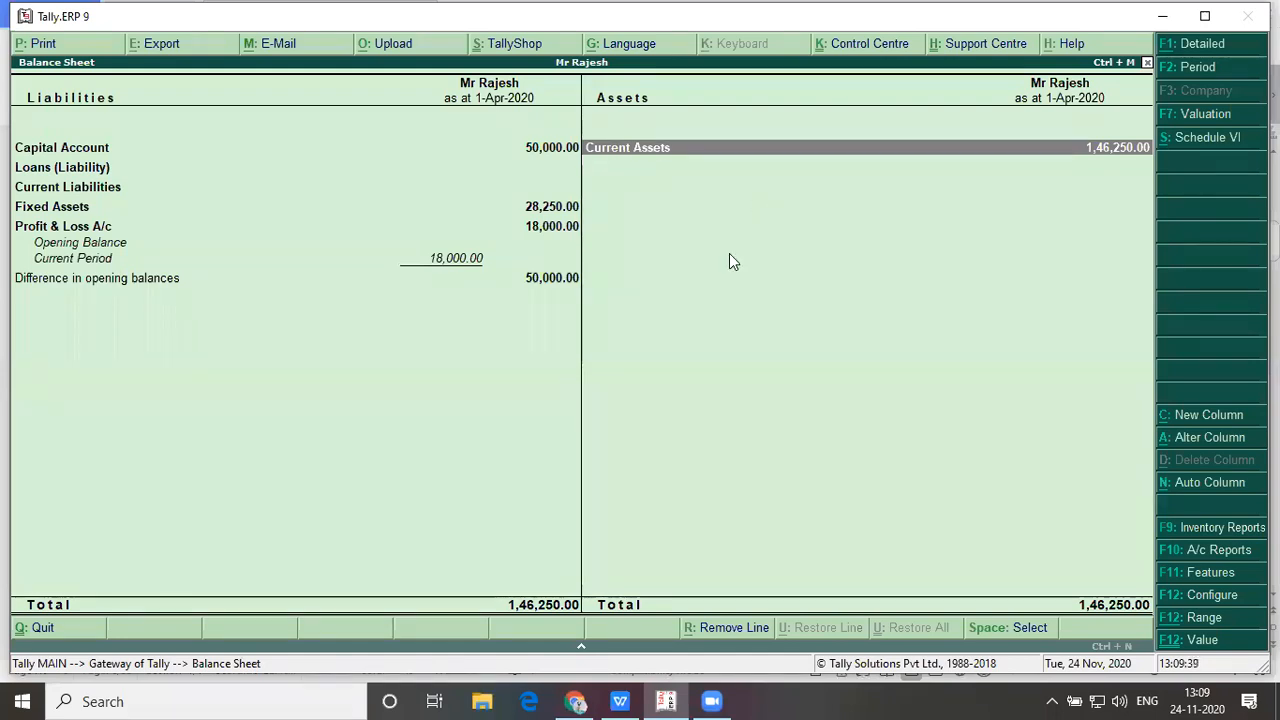
key("Return")
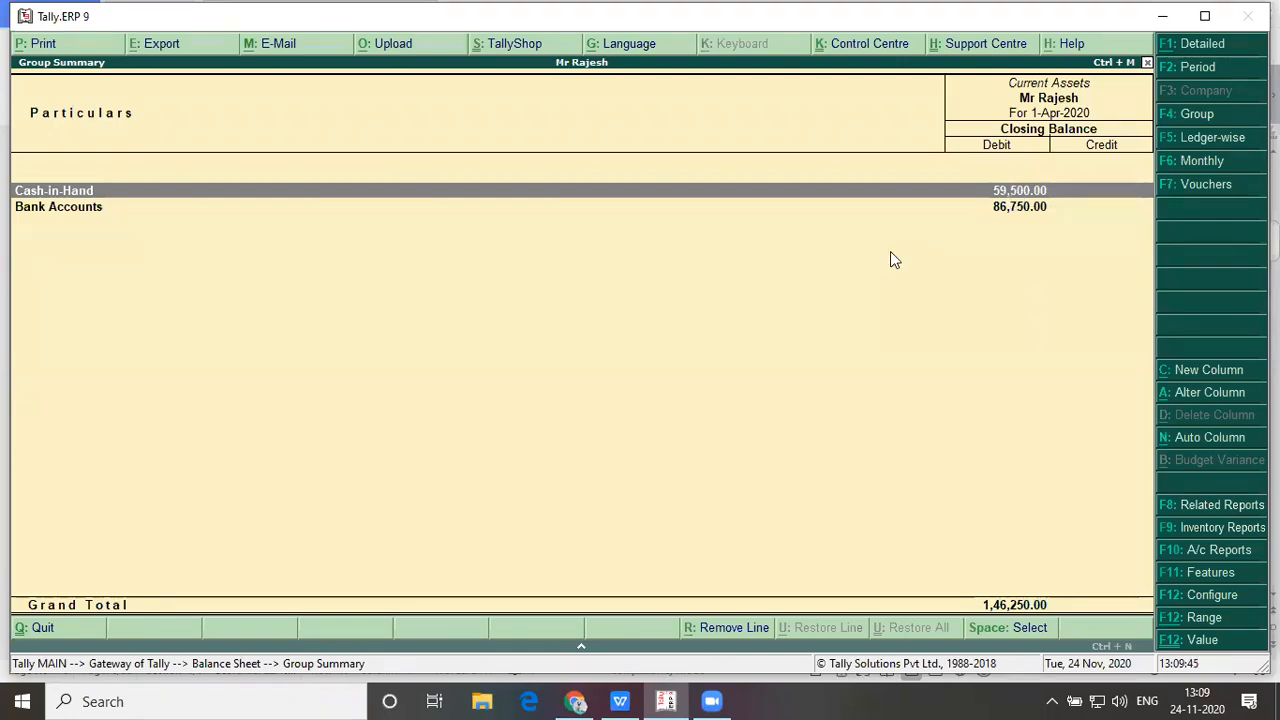
key("alt+Tab")
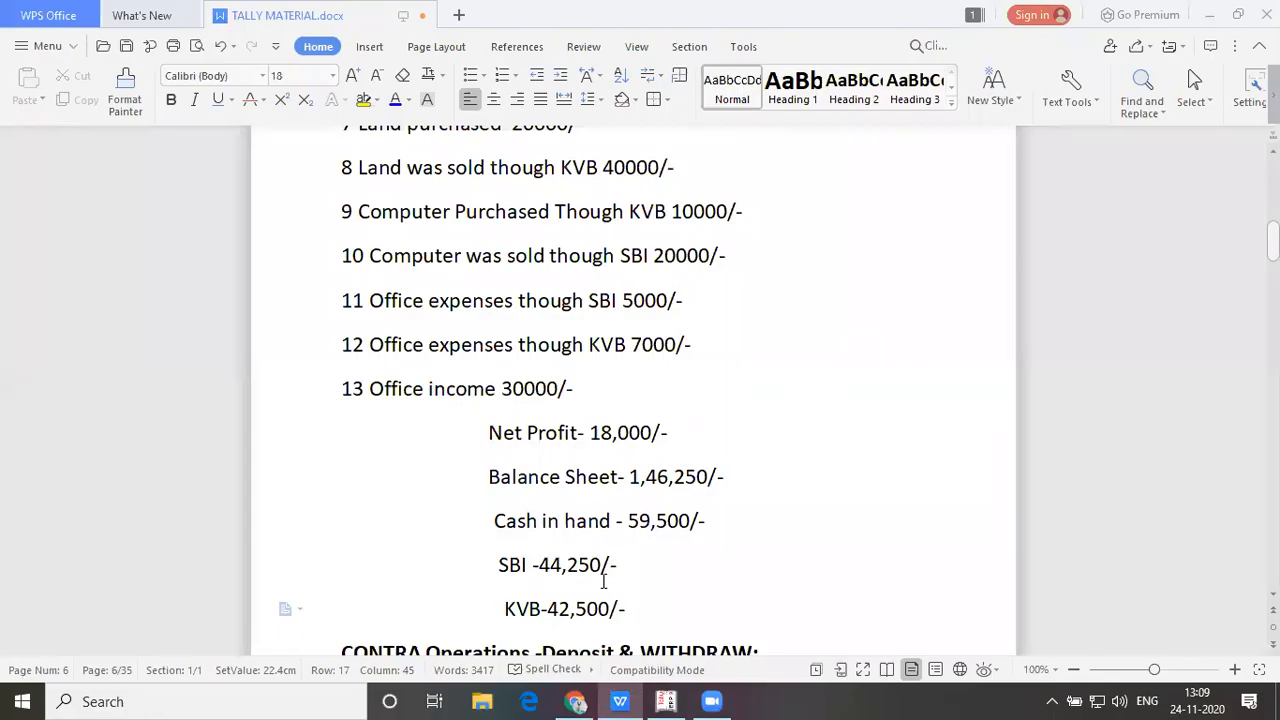
left_click_drag(628, 520, 706, 518)
key("alt+Tab")
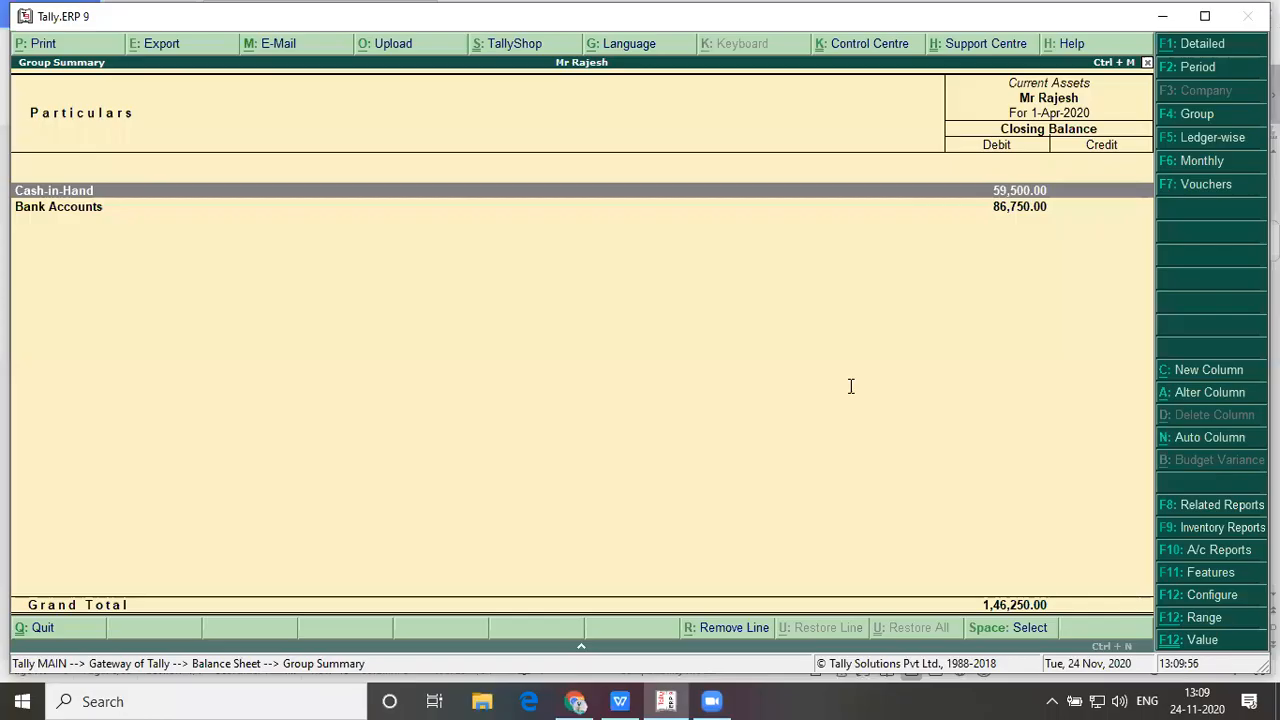
Open the Bank Accounts group summary in Tally and compare the Kvb balance with the KVB figure highlighted in the WPS document
key("Down")
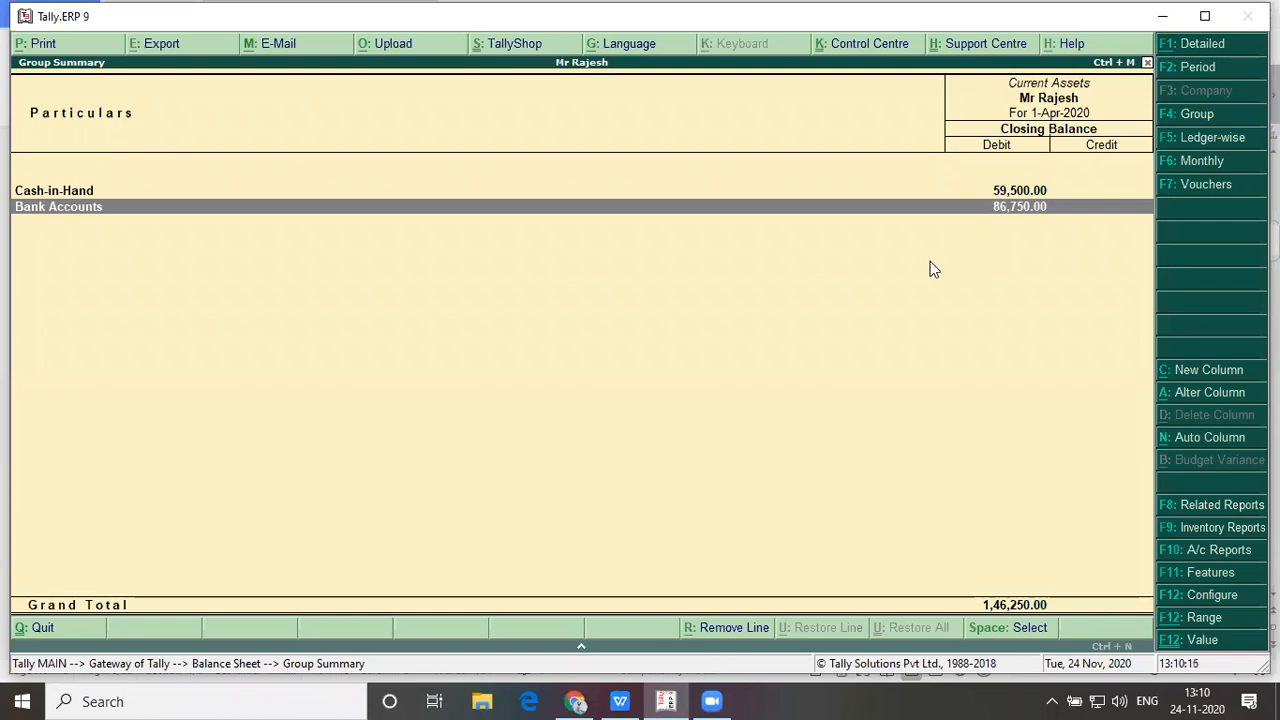
double_click(993, 218)
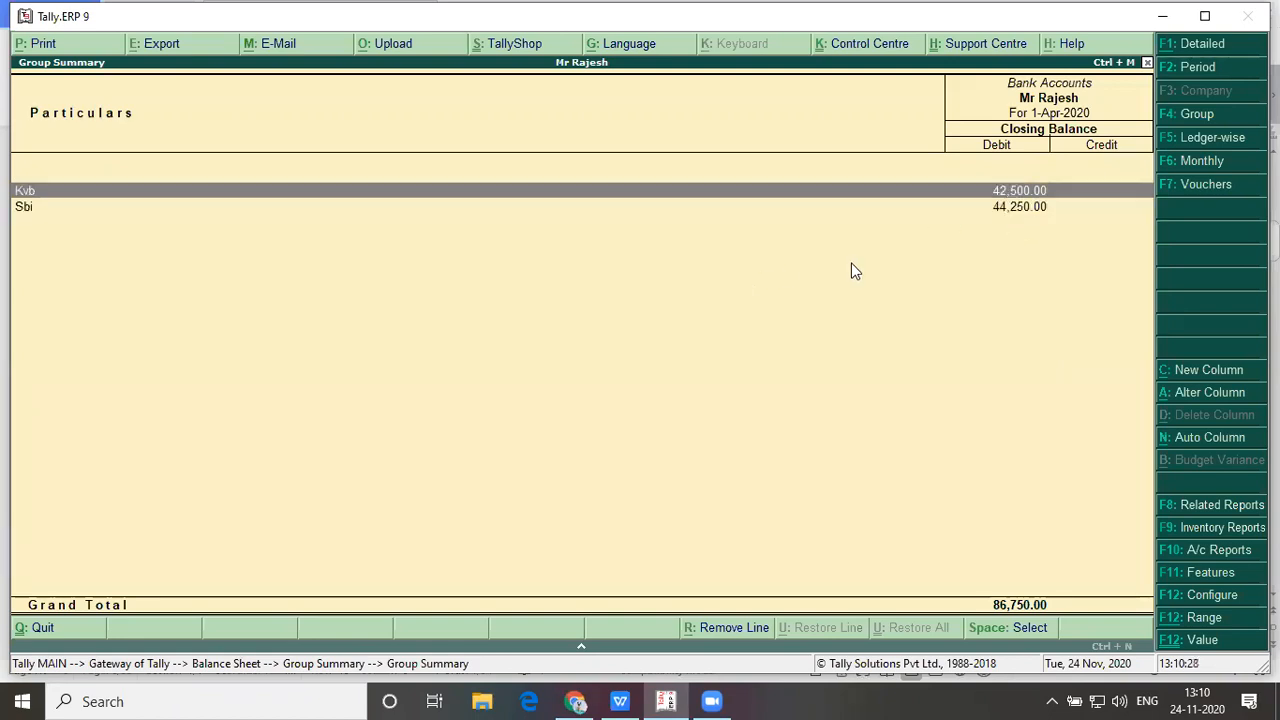
key("alt+Tab")
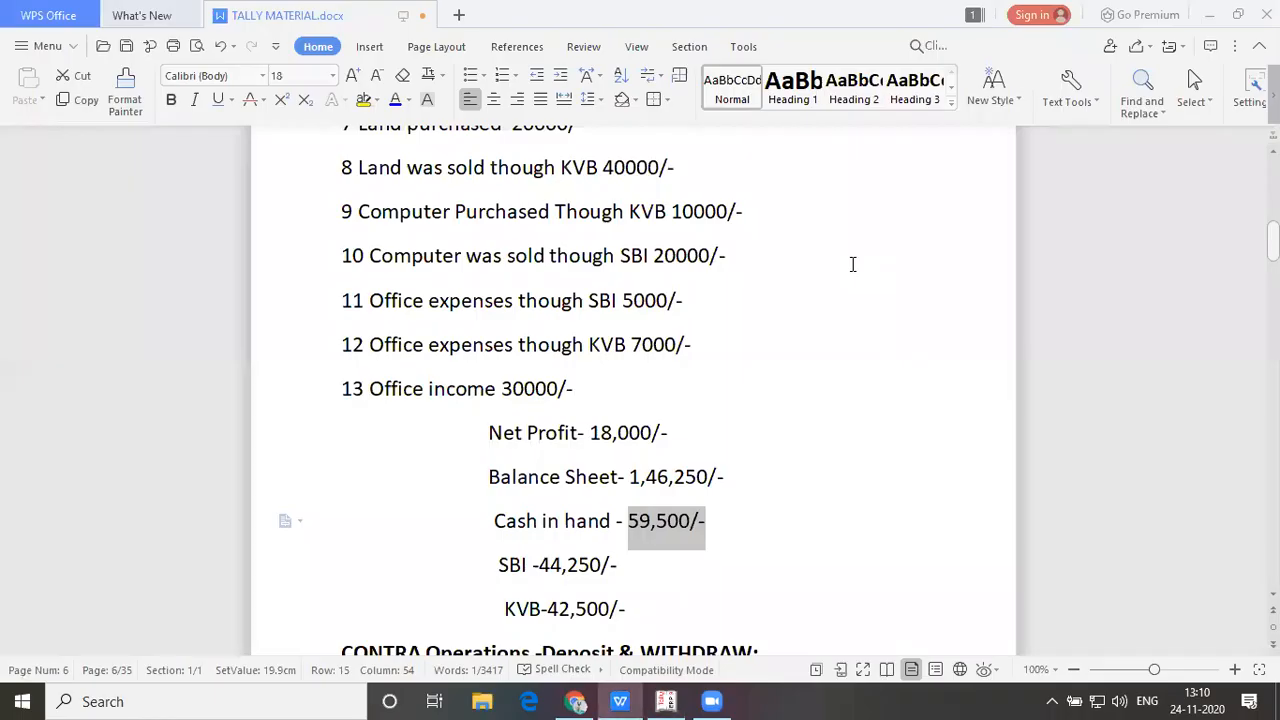
left_click(634, 602)
left_click_drag(547, 608, 621, 606)
left_click(632, 606)
Check the SBI figure in the WPS document against the Sbi closing balance in Tally's Bank Accounts group summary
left_click(620, 564)
key("alt+Tab")
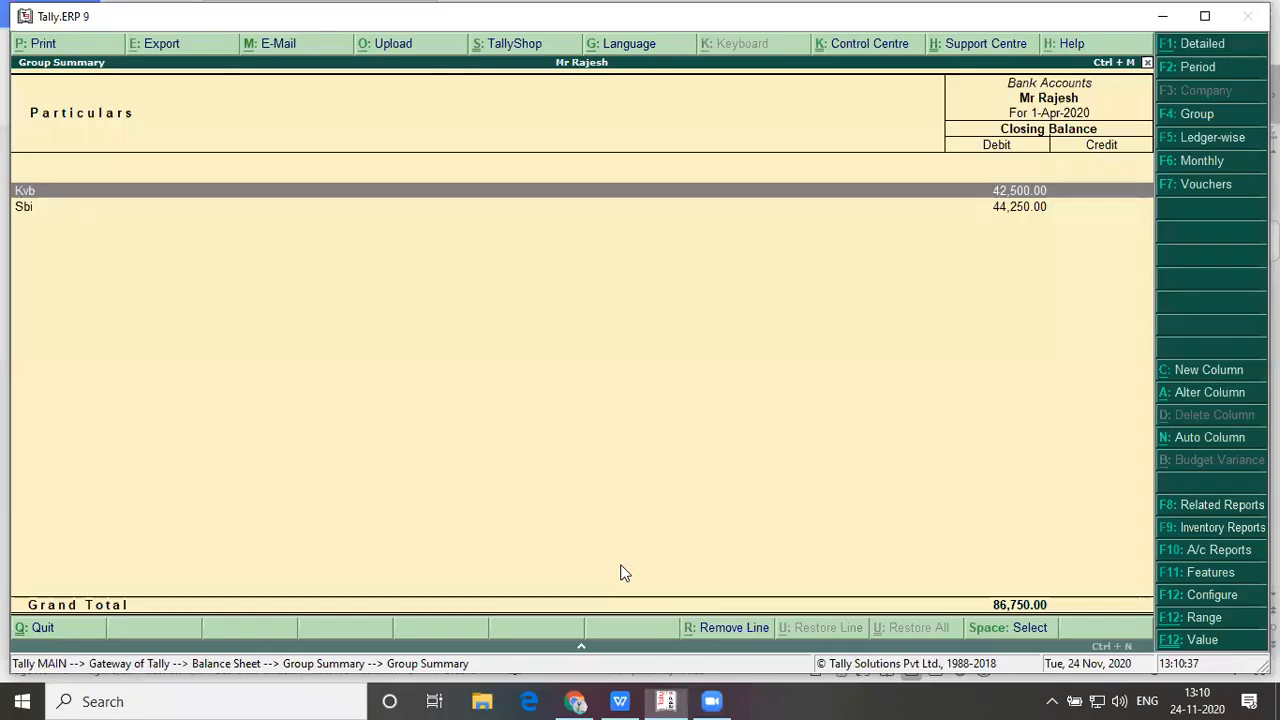
key("Down")
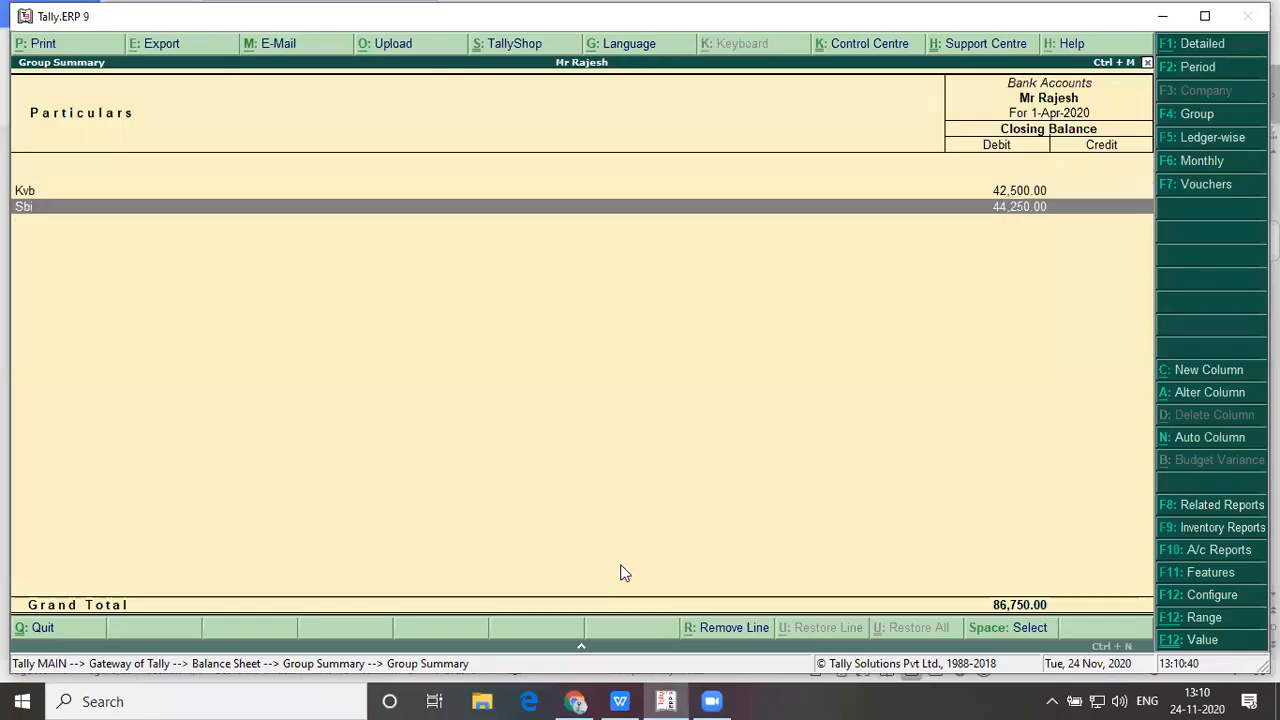
key("alt+Tab")
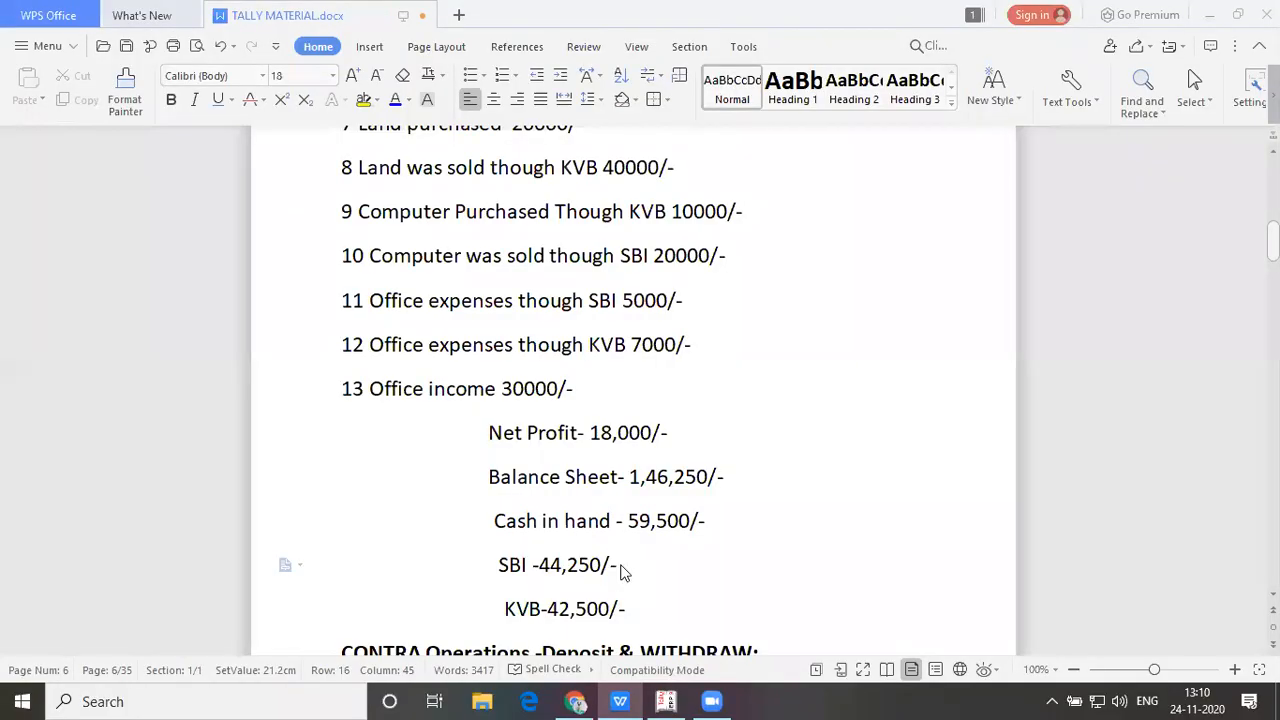
key("alt+Tab")
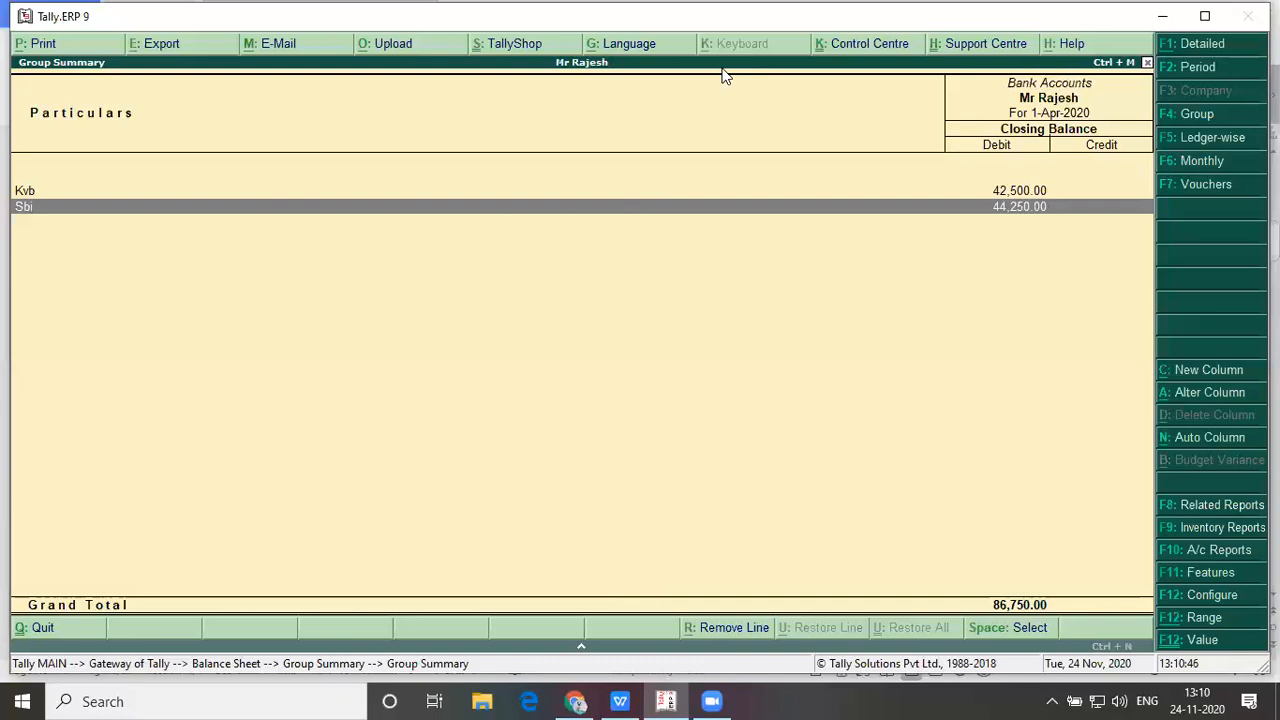